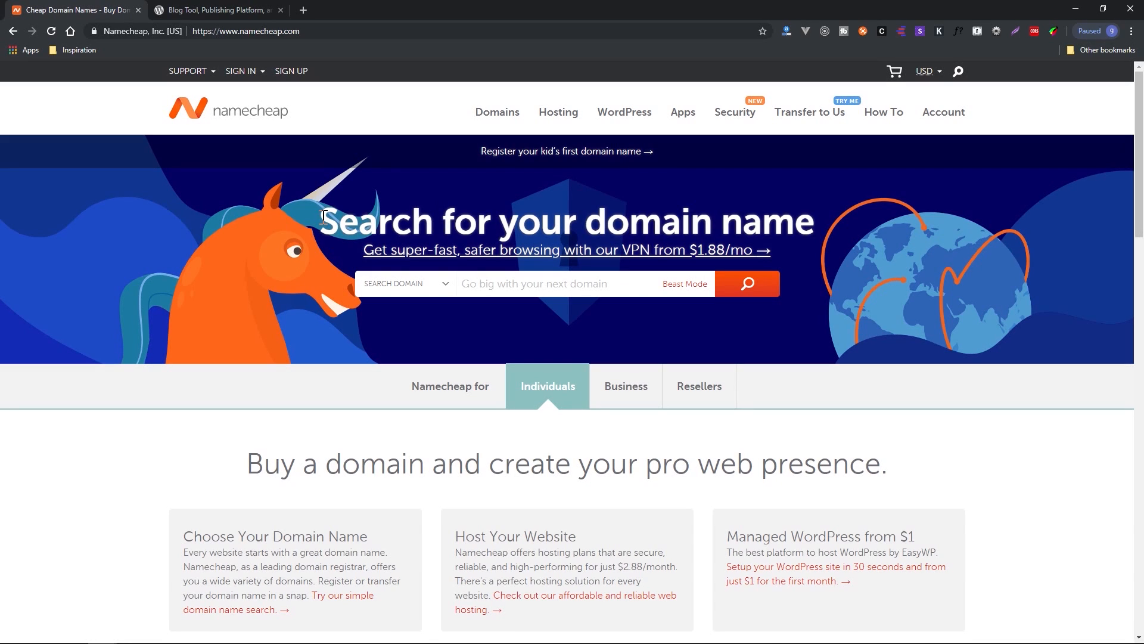
Open the Managed WordPress hosting page and examine the EasyWP plans, focusing on the Starter plan's pricing.
mouse_move(629, 117)
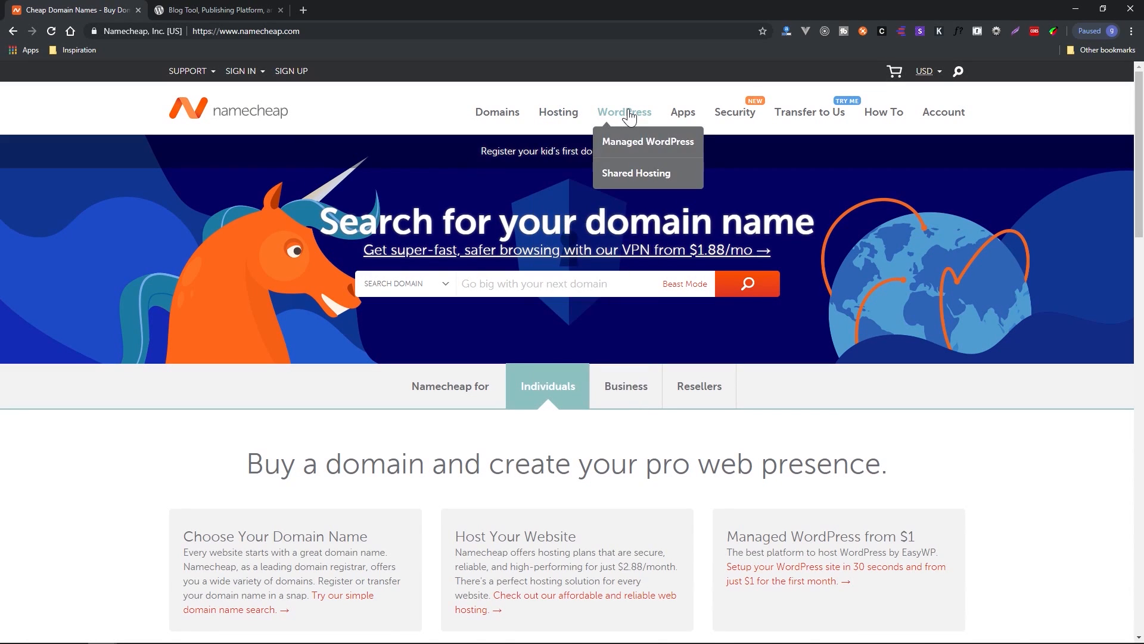
click(643, 145)
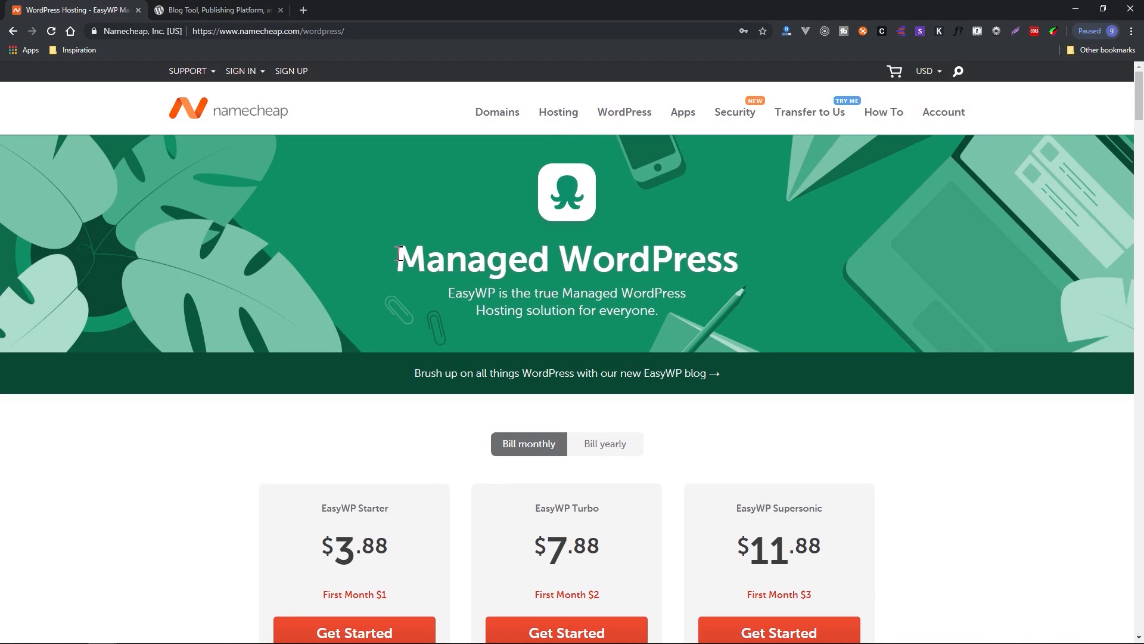
scroll(262, 244, down, 1)
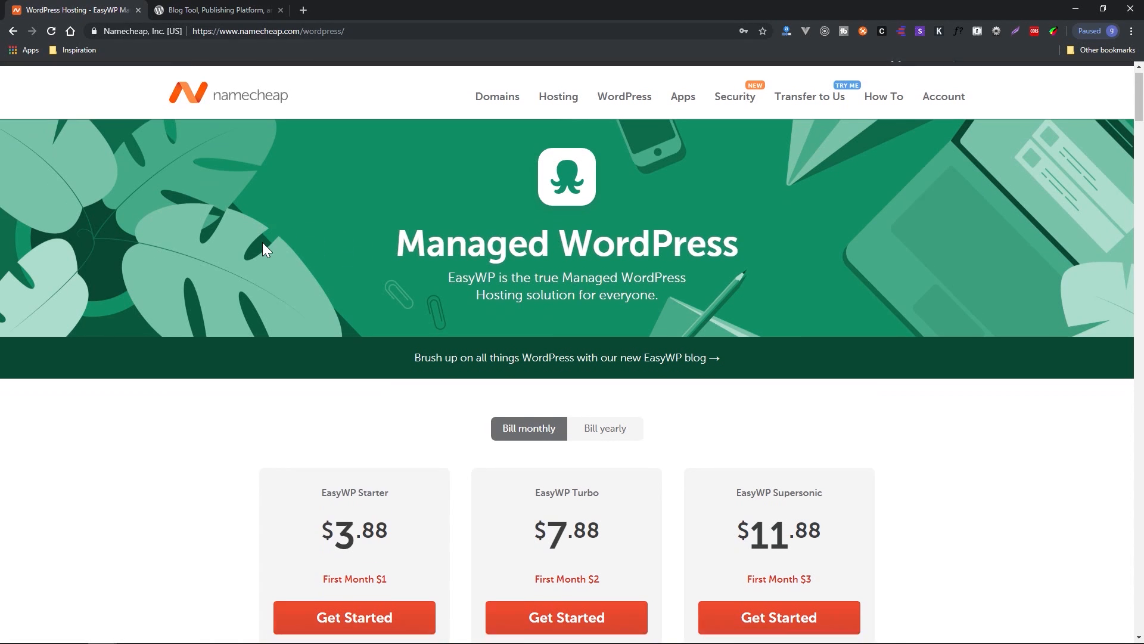
drag(492, 236, 448, 236)
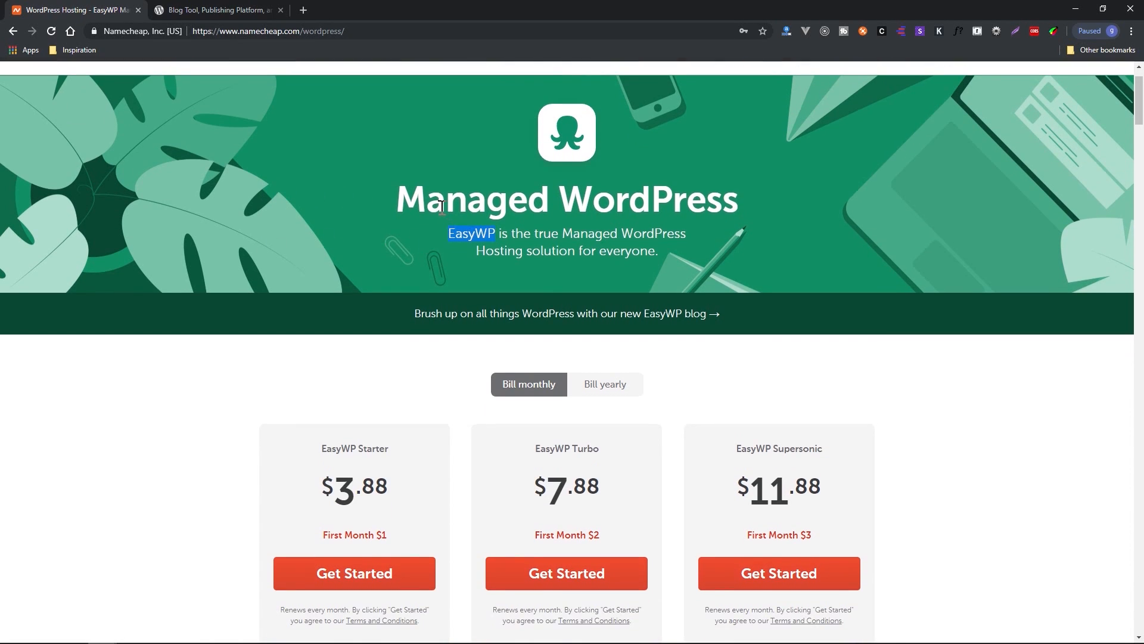
drag(395, 195, 730, 211)
click(729, 211)
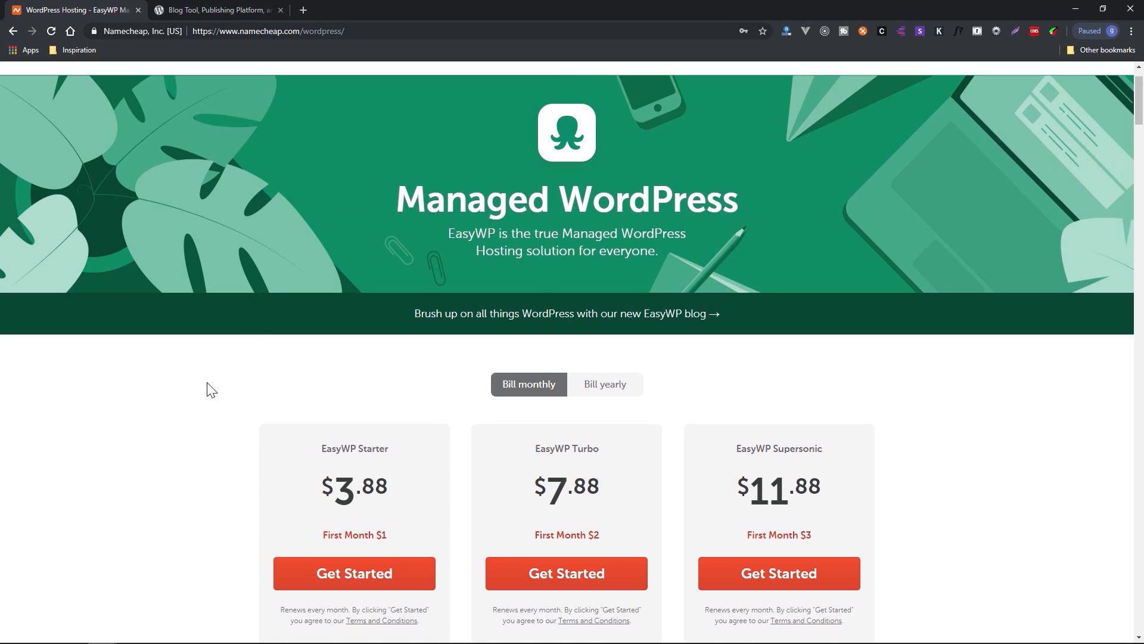
scroll(175, 436, down, 3)
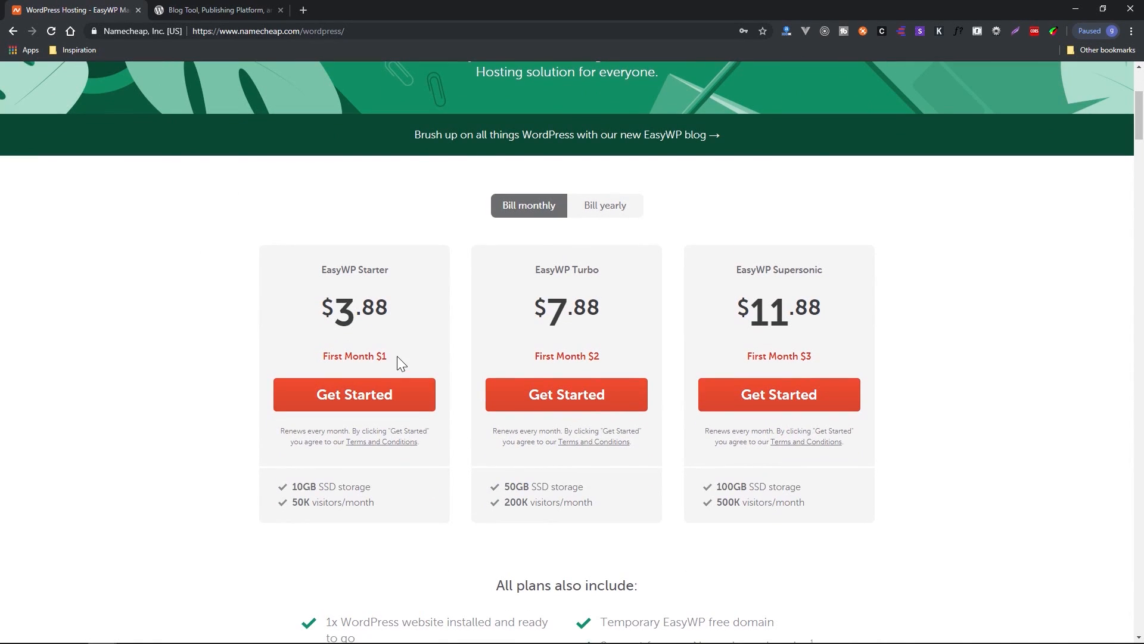
drag(398, 358, 317, 312)
click(279, 317)
drag(391, 353, 291, 302)
click(291, 300)
scroll(370, 398, up, 4)
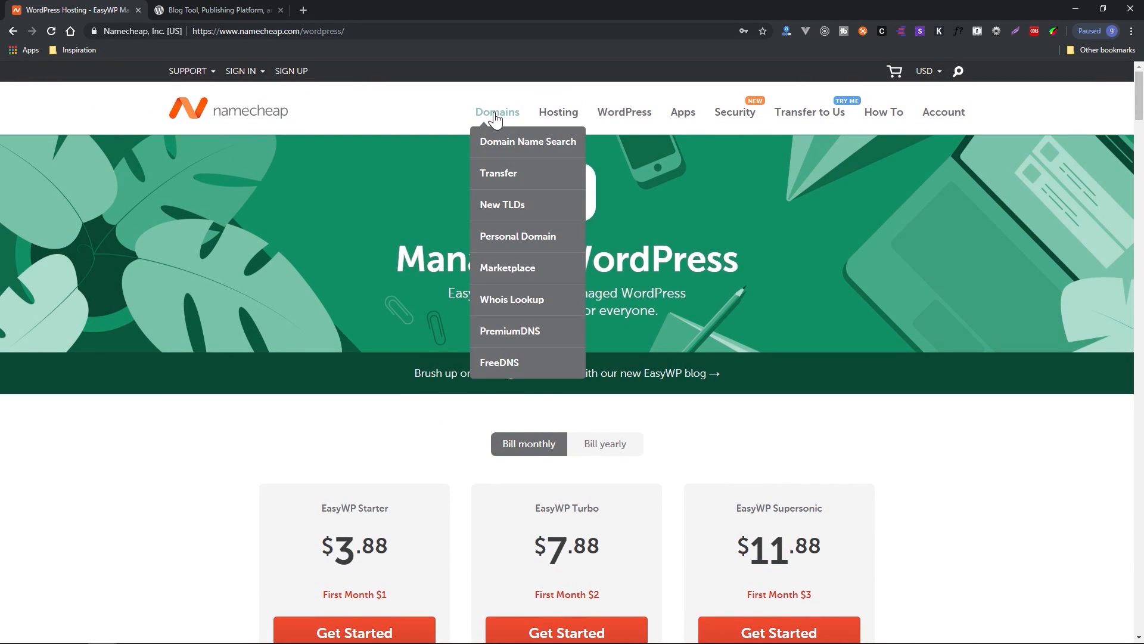
scroll(297, 469, down, 3)
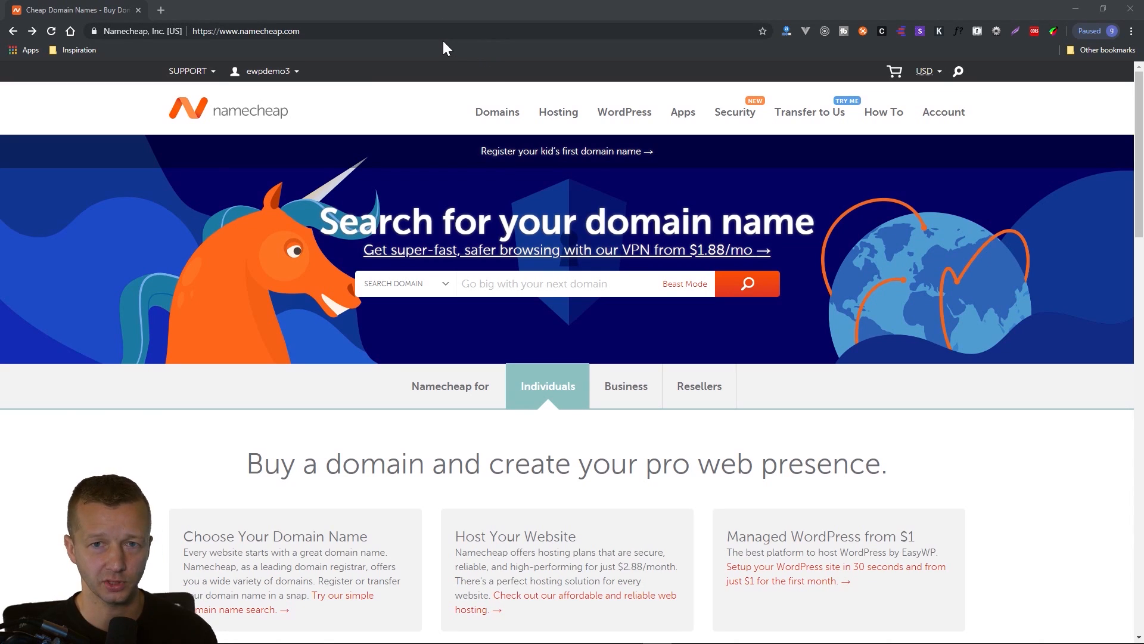
Return to the Managed WordPress page from the home page and review the EasyWP Starter plan's monthly and first-month prices.
mouse_move(626, 120)
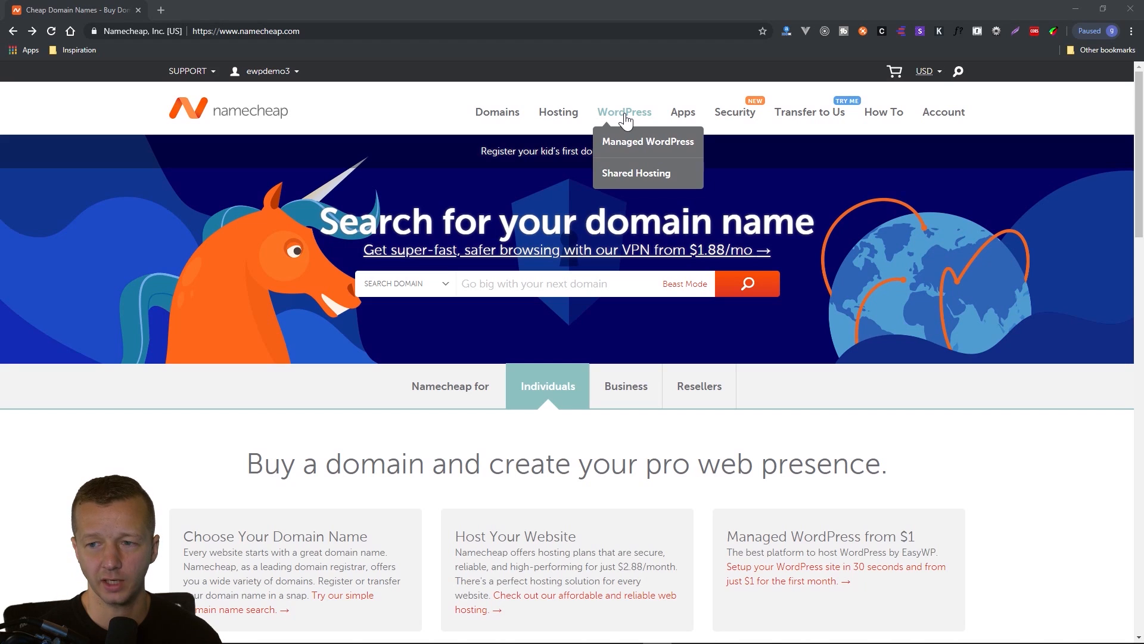
click(639, 147)
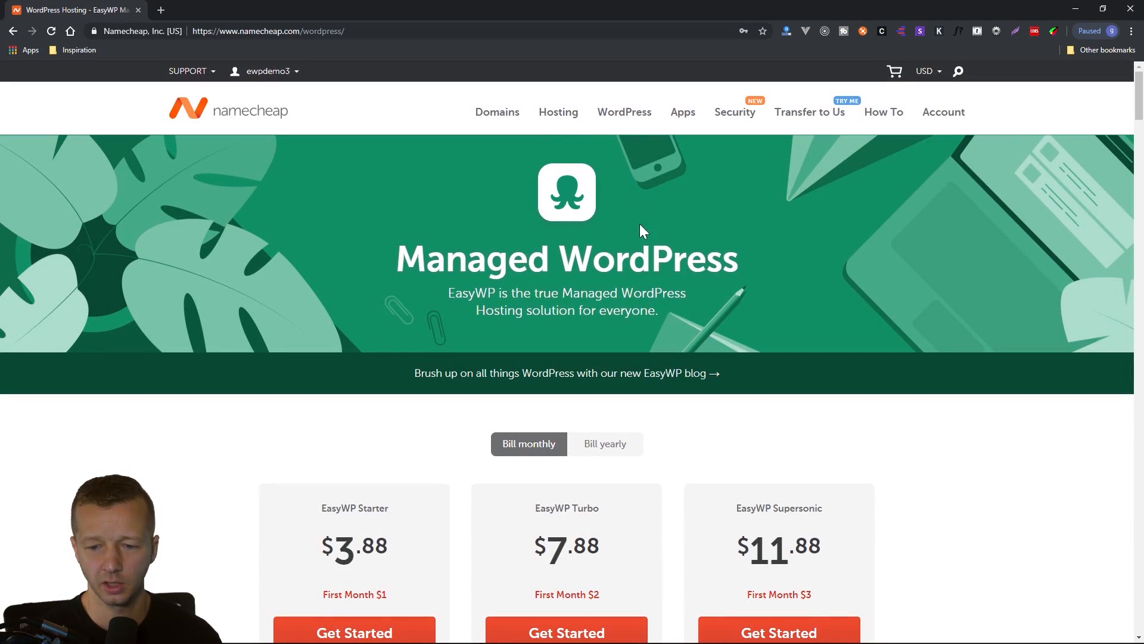
scroll(212, 332, down, 4)
scroll(212, 331, up, 3)
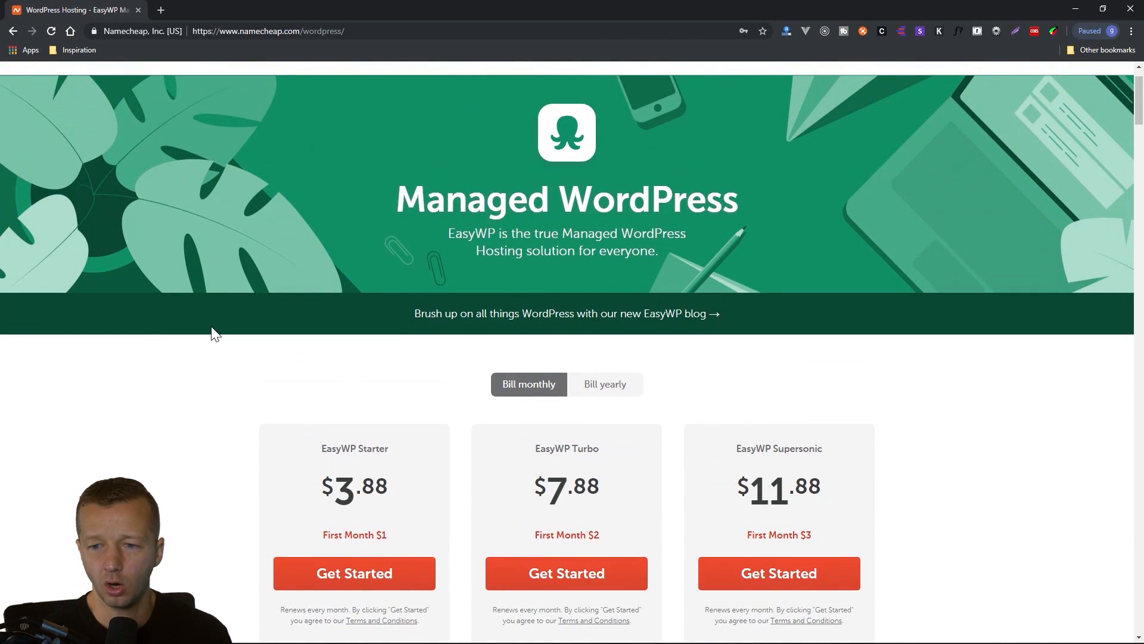
scroll(214, 333, up, 1)
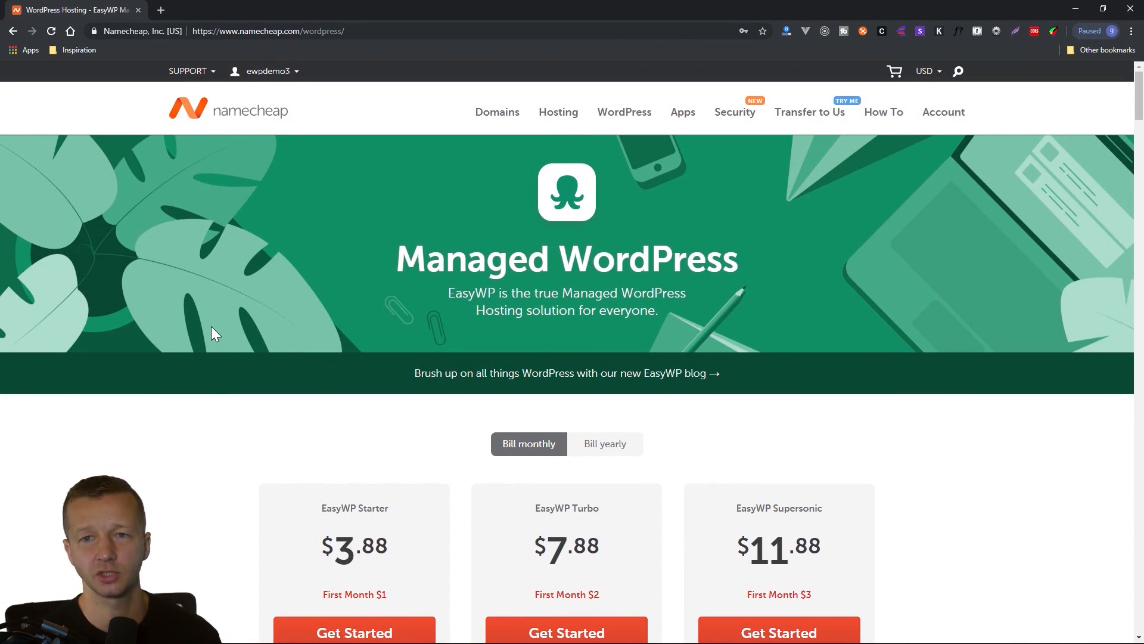
scroll(211, 327, down, 3)
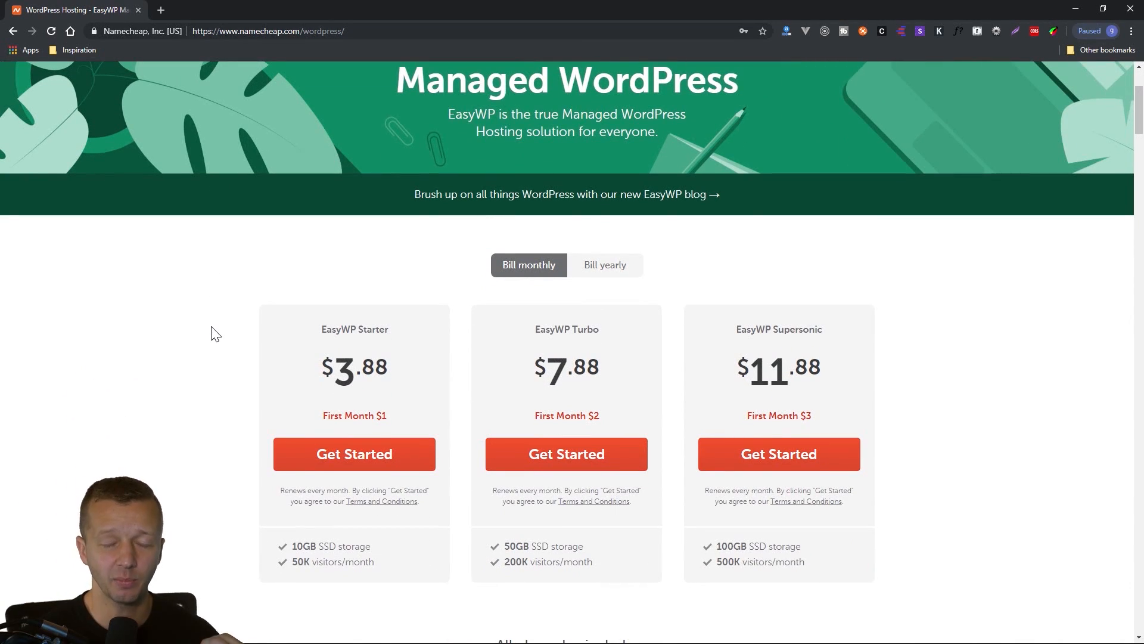
scroll(218, 336, down, 1)
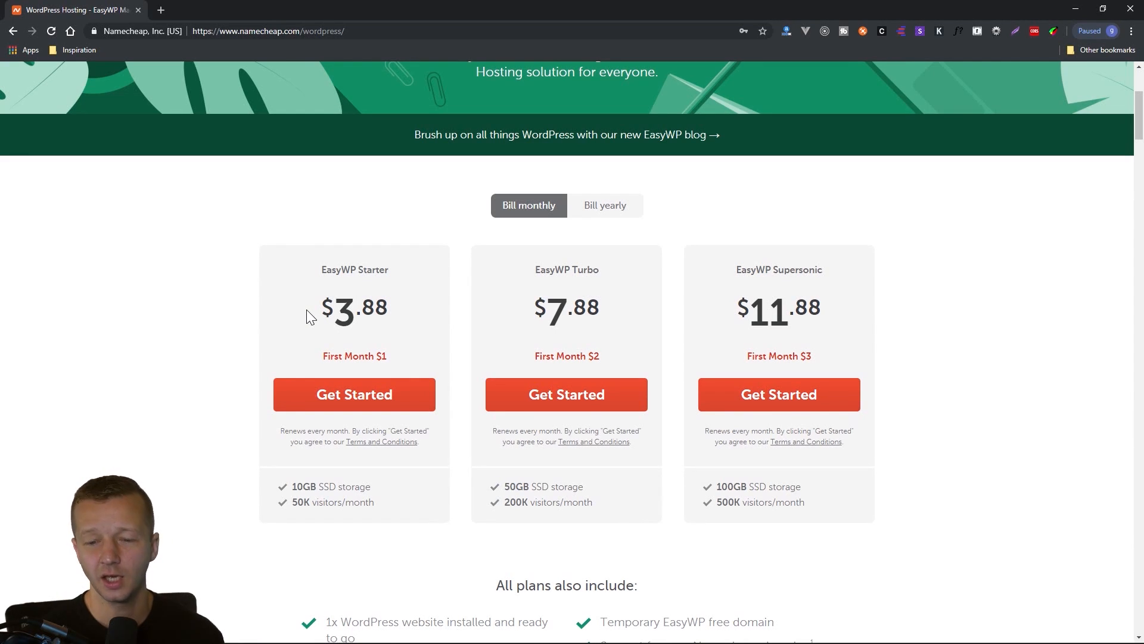
drag(310, 307, 399, 355)
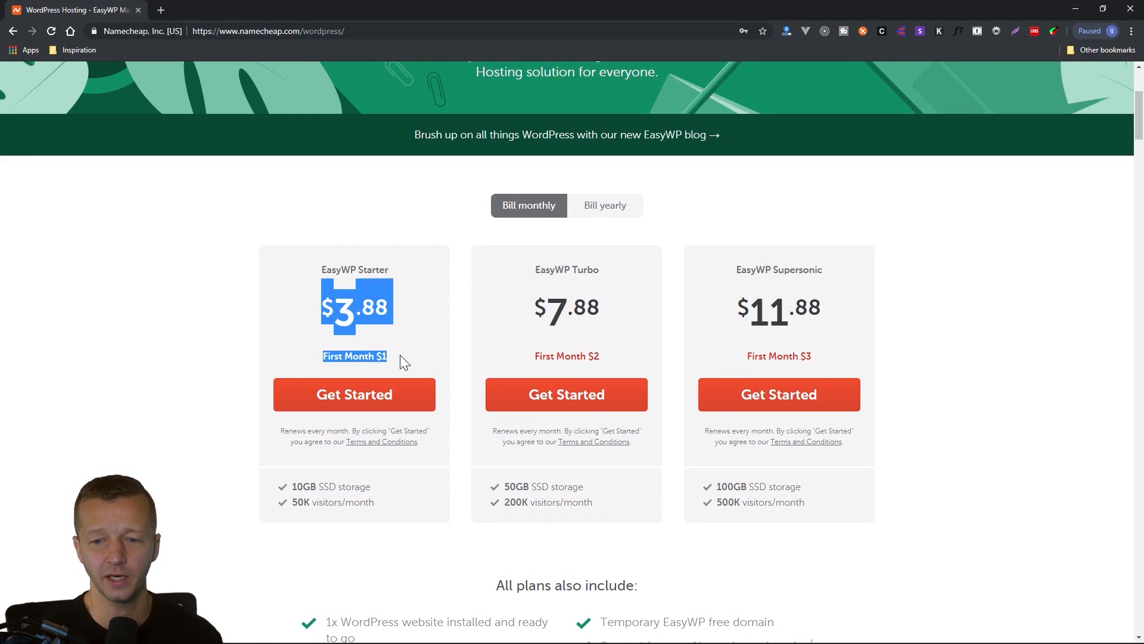
click(401, 355)
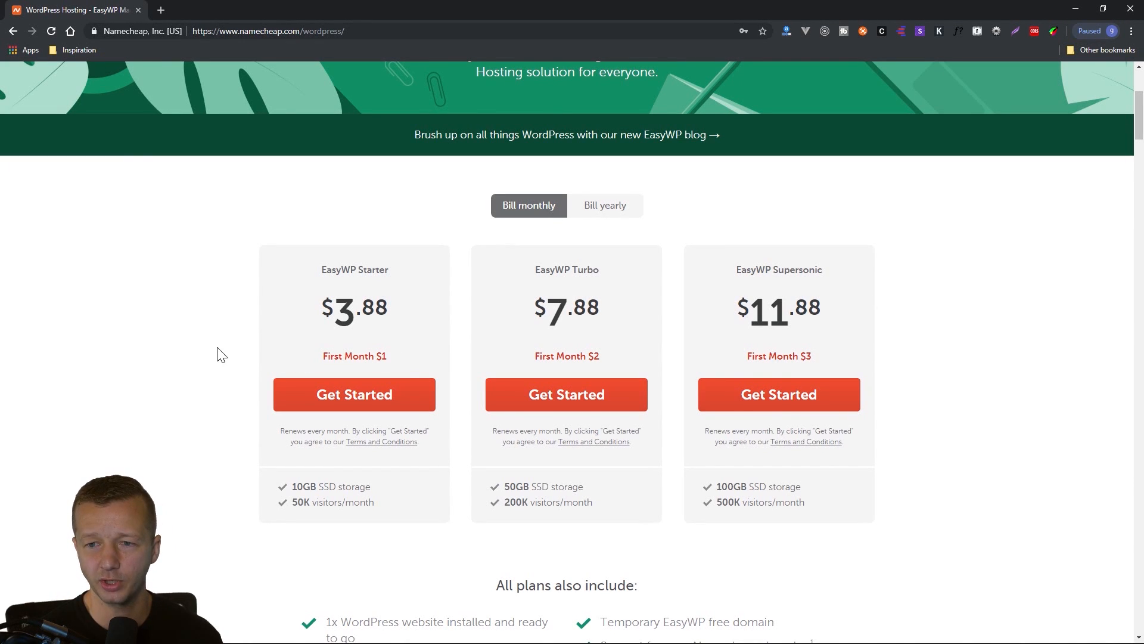
scroll(220, 354, up, 4)
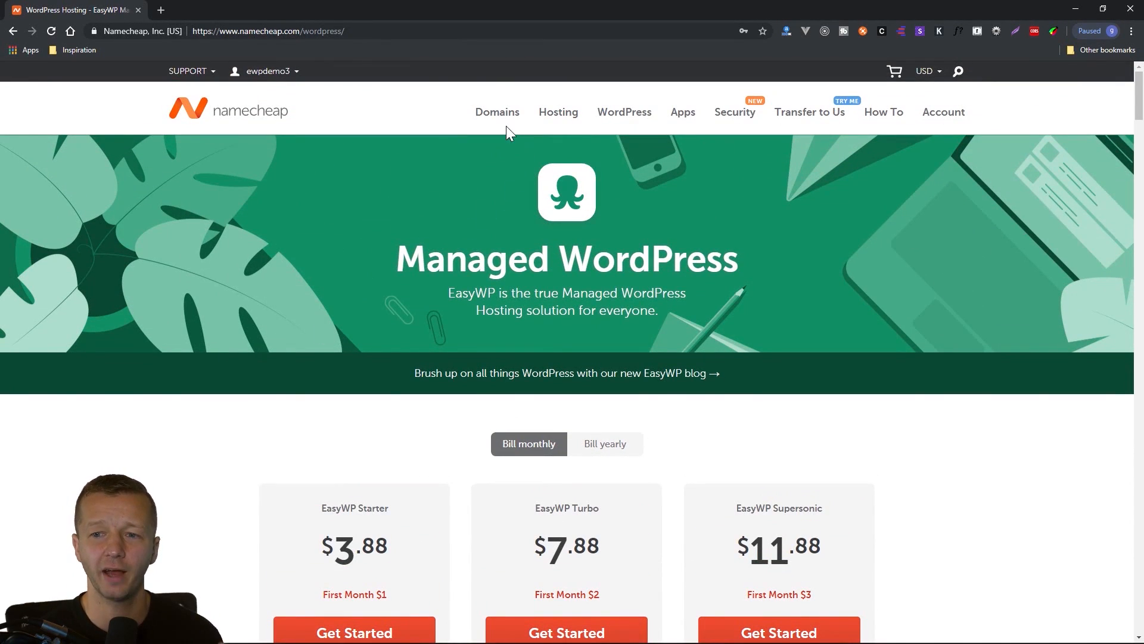
Open the Domain Name Search page and search for DesignCourseWP.com.
mouse_move(498, 123)
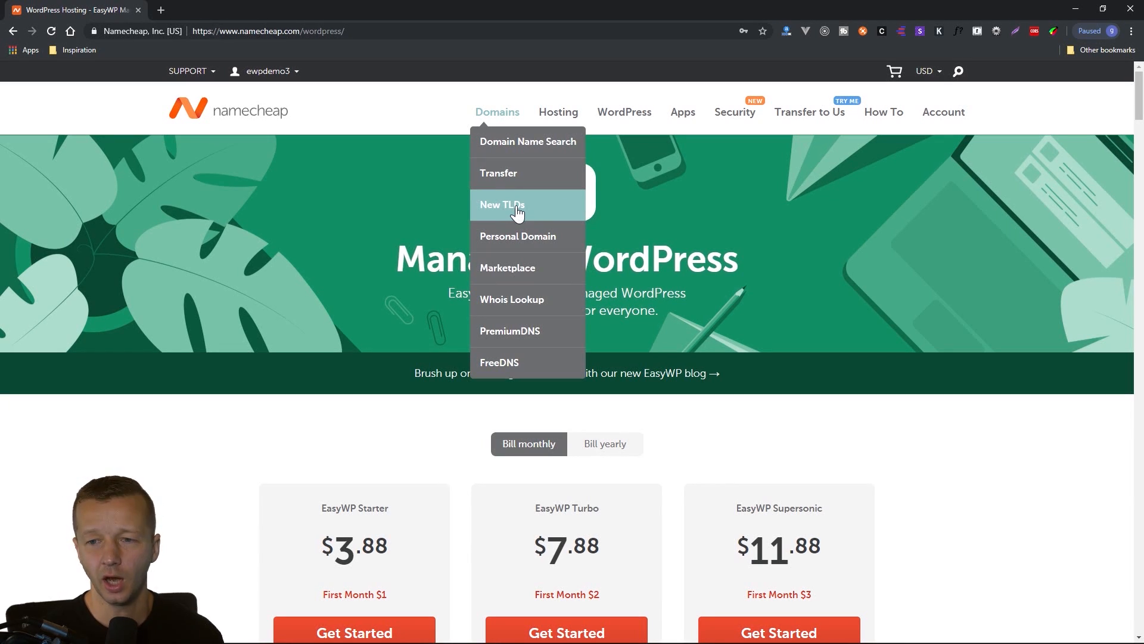
click(510, 146)
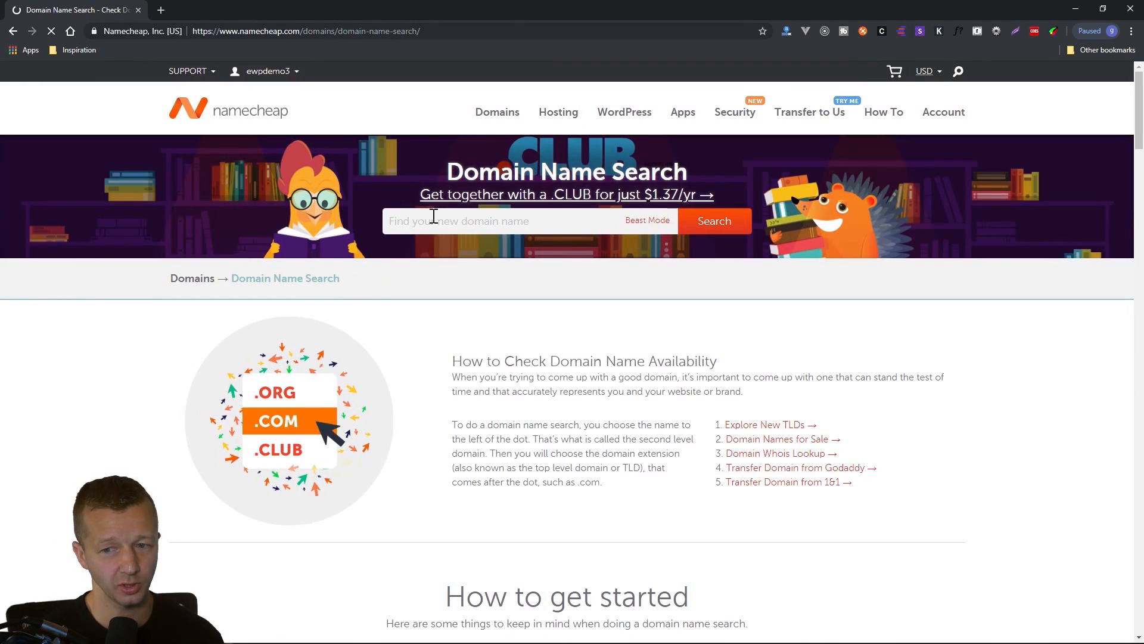
click(438, 222)
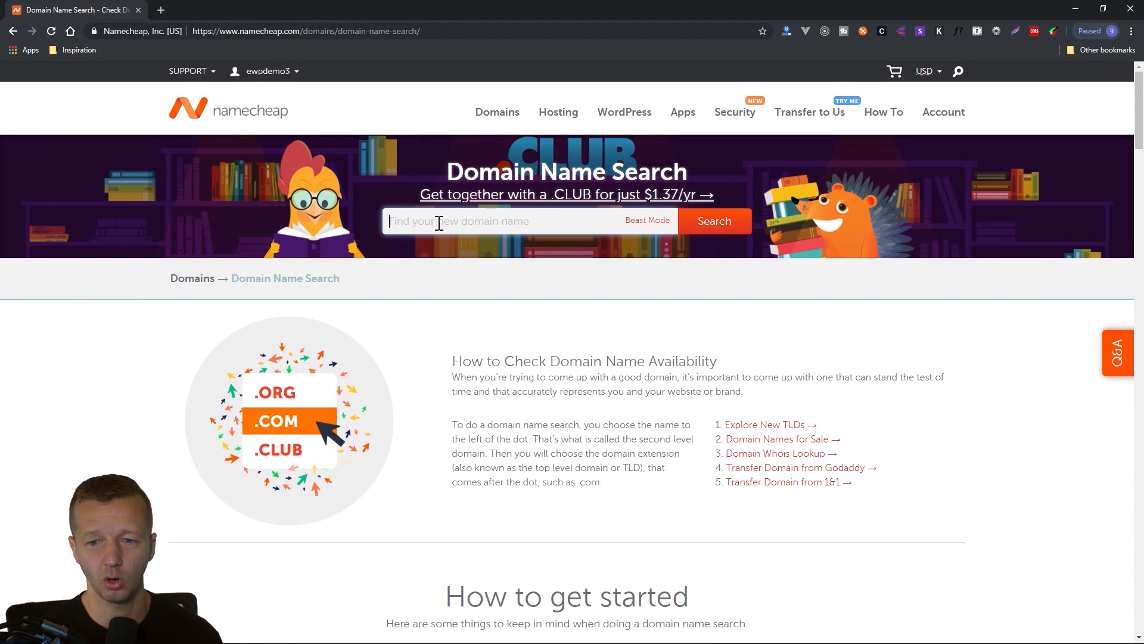
text(Des)
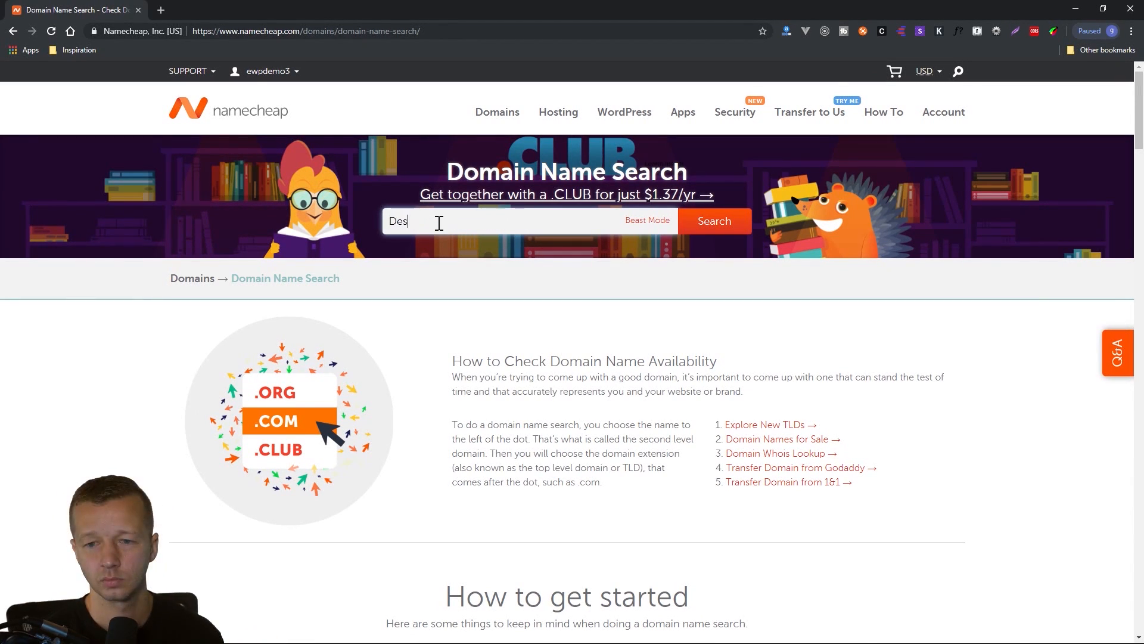
text(ignCourseWP)
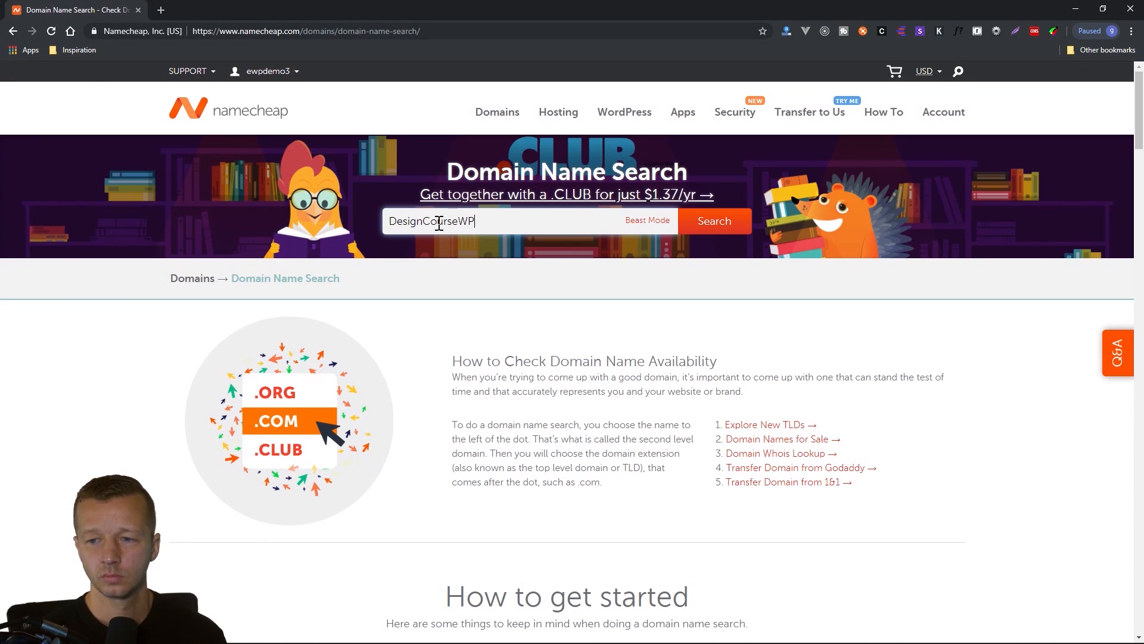
text(.com)
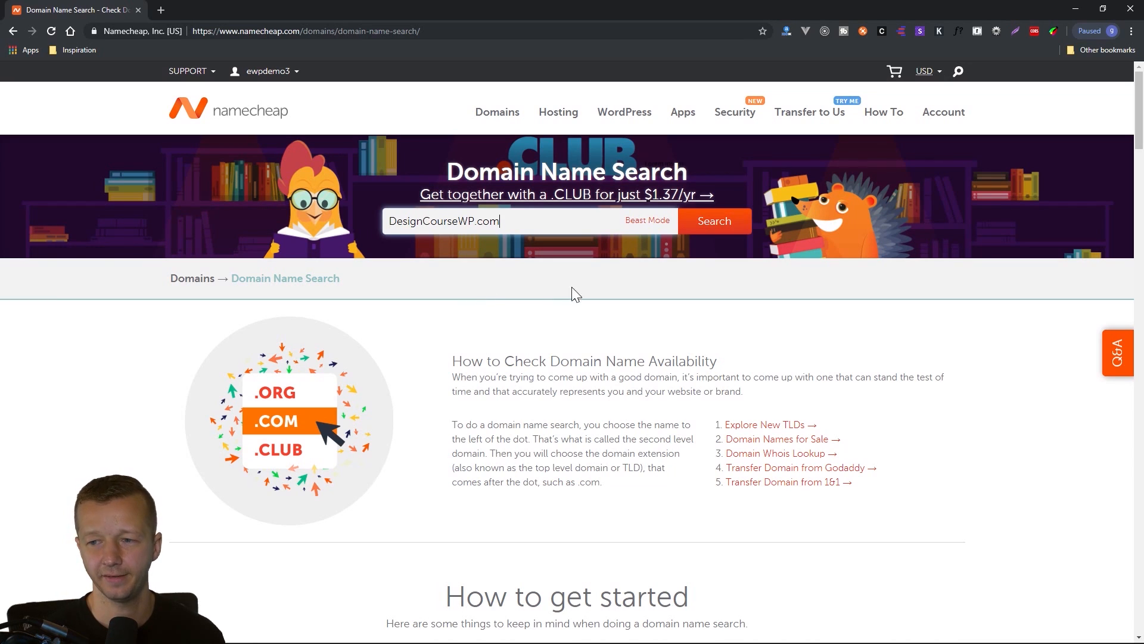
click(709, 232)
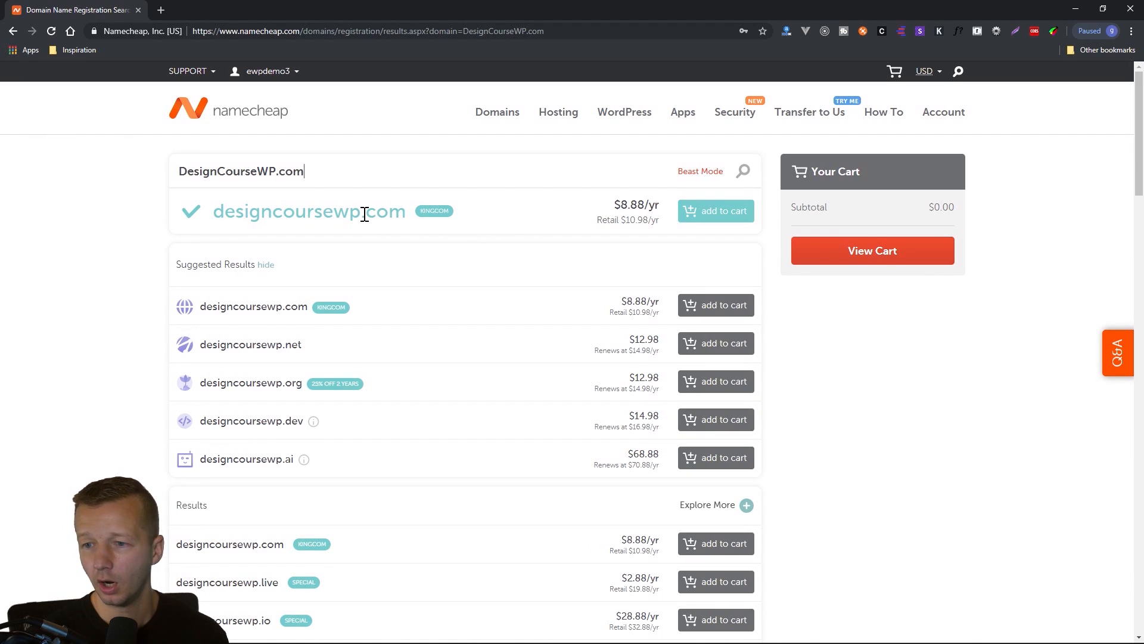
Add the designcoursewp.com domain and the EasyWP managed WordPress subscription to the cart, and open the cart.
click(716, 214)
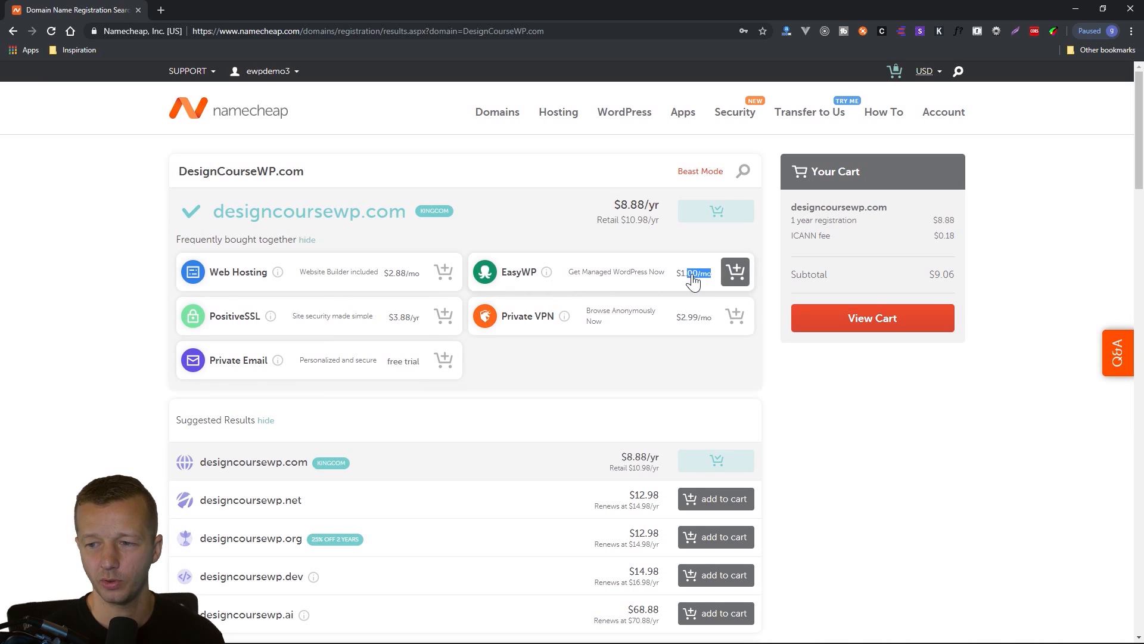
click(734, 273)
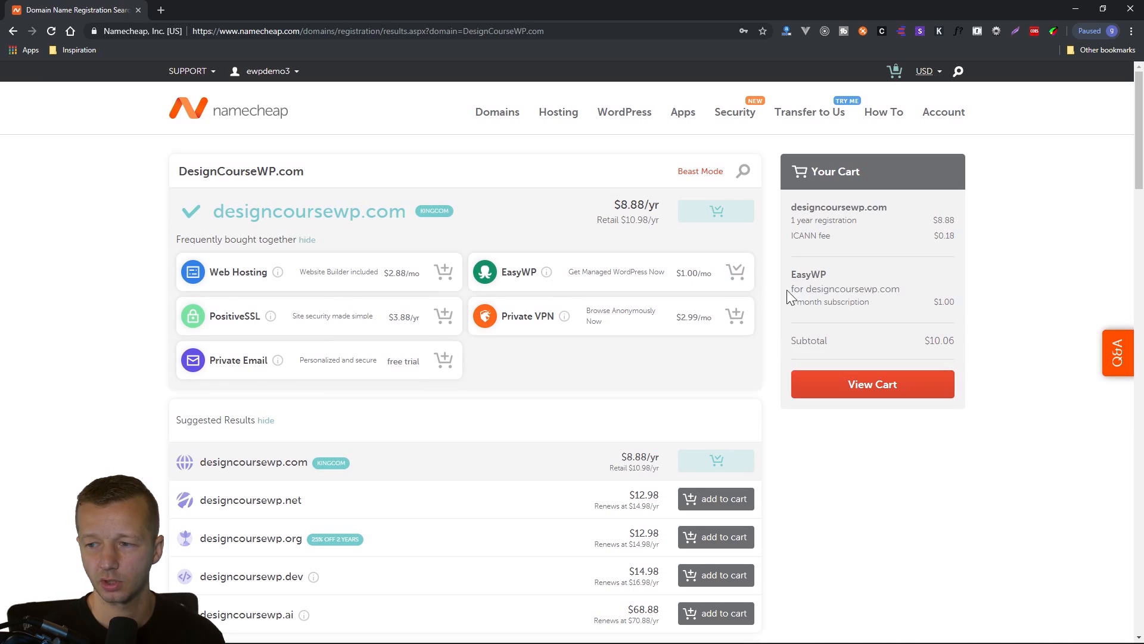
click(872, 391)
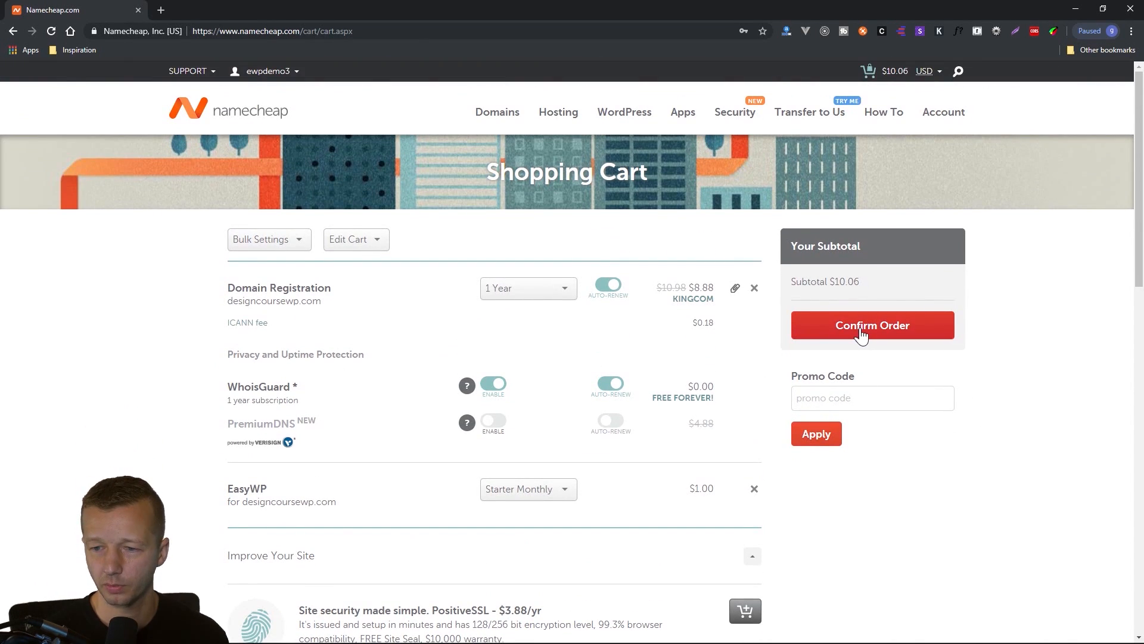
Confirm the order, choose Account Funds as the payment method, and pay for the purchase.
click(860, 335)
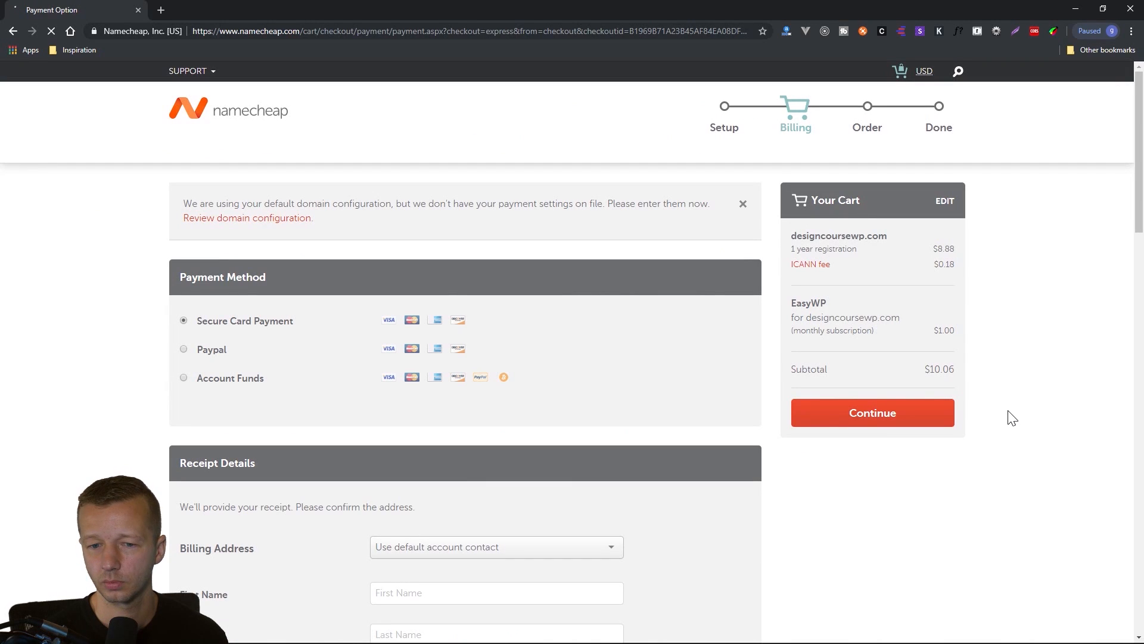
scroll(592, 424, down, 1)
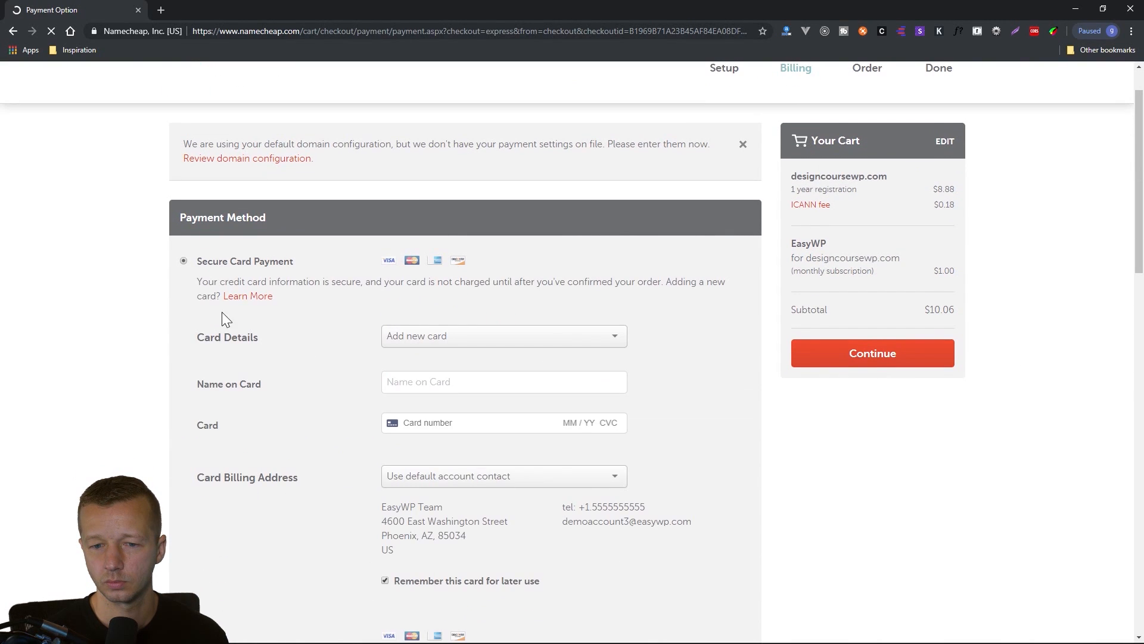
scroll(179, 327, down, 5)
click(221, 365)
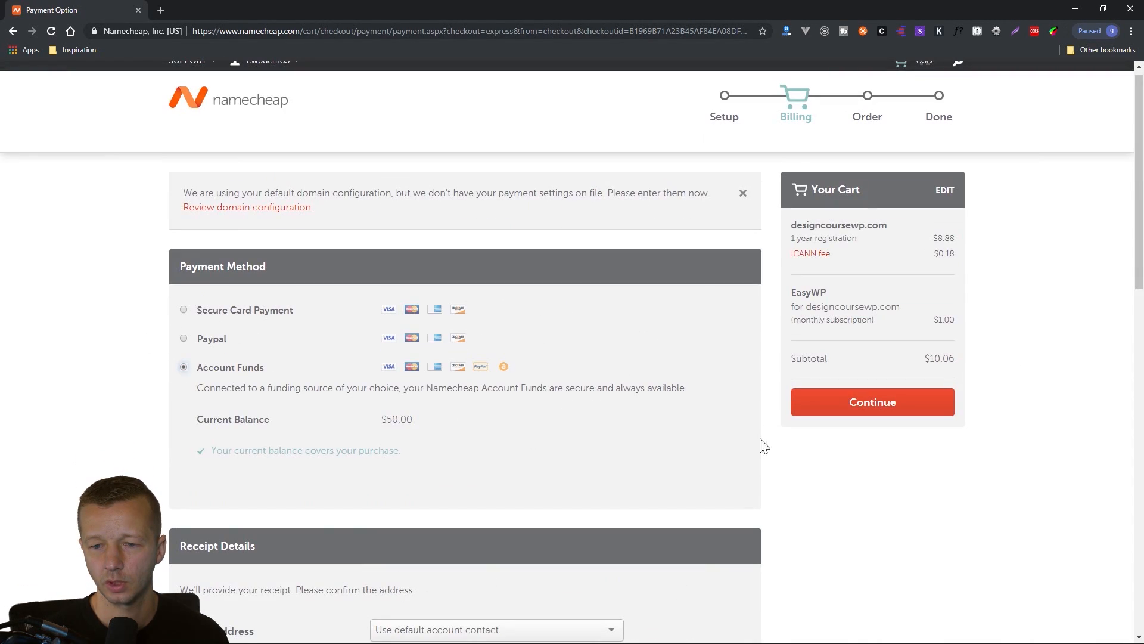
click(873, 405)
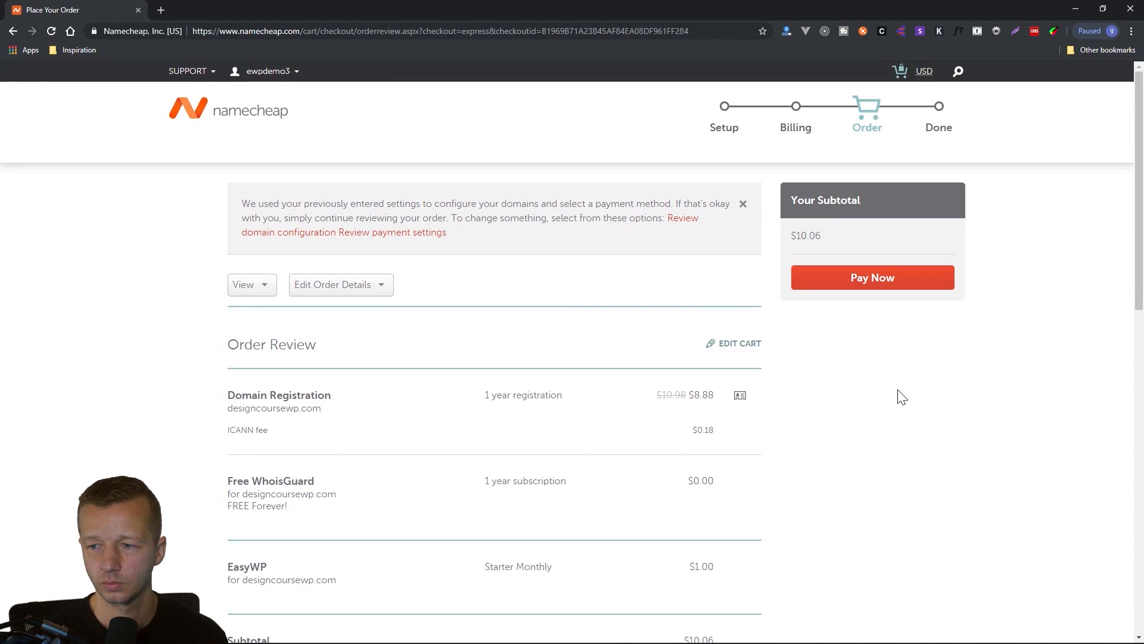
click(858, 286)
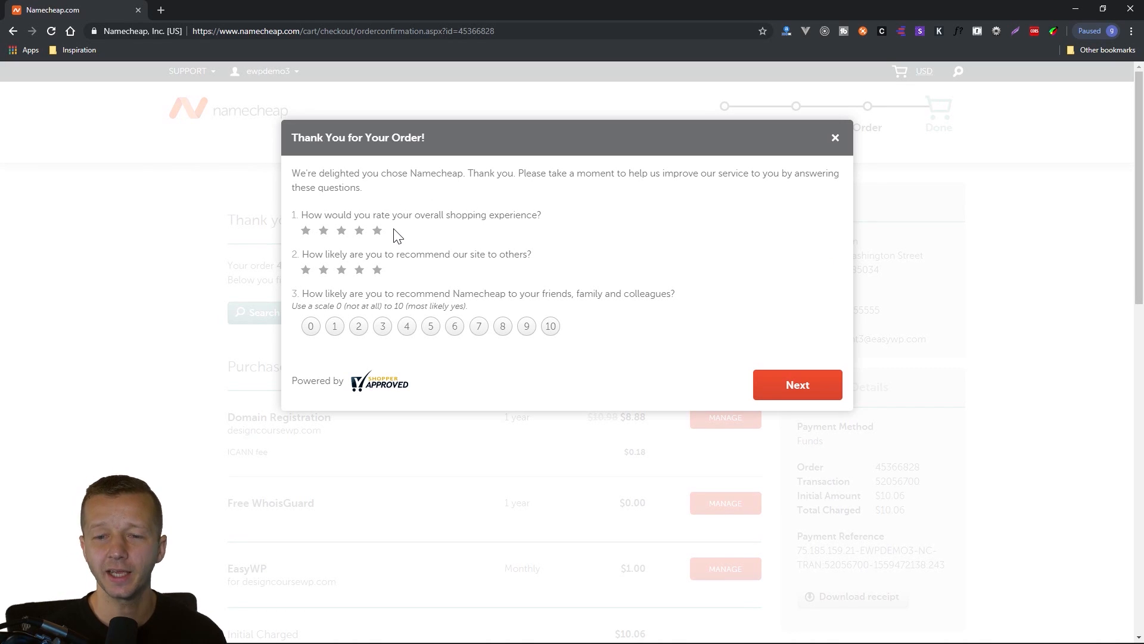
Dismiss the feedback survey without rating and review the purchase summary, including the EasyWP entry for designcoursewp.com.
click(797, 386)
scroll(1025, 343, down, 3)
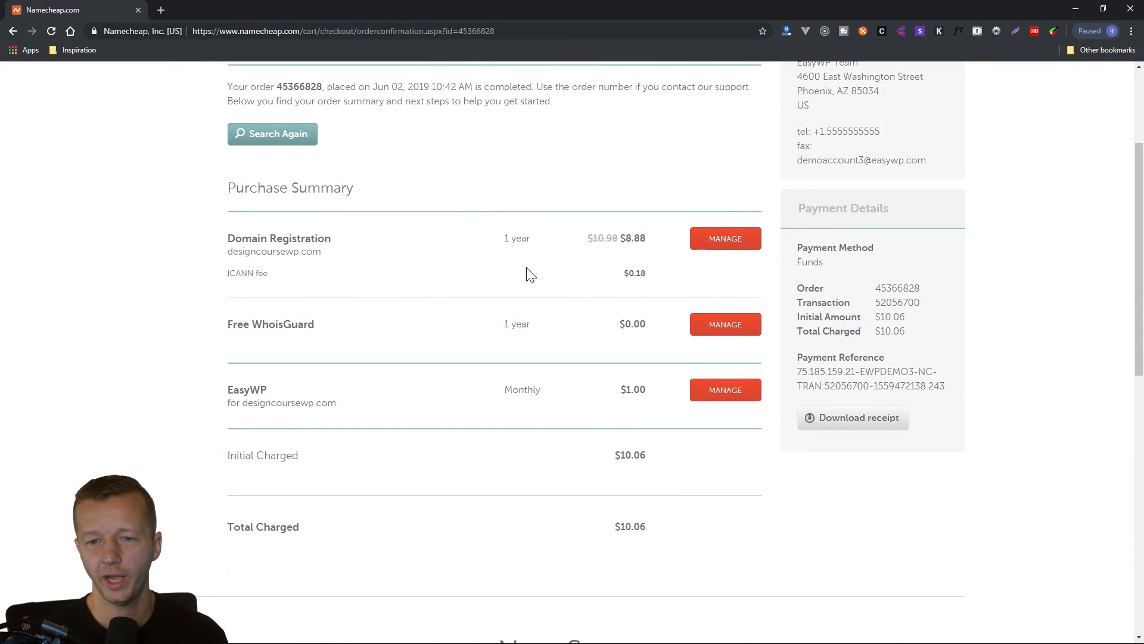
scroll(531, 274, up, 3)
drag(230, 219, 418, 216)
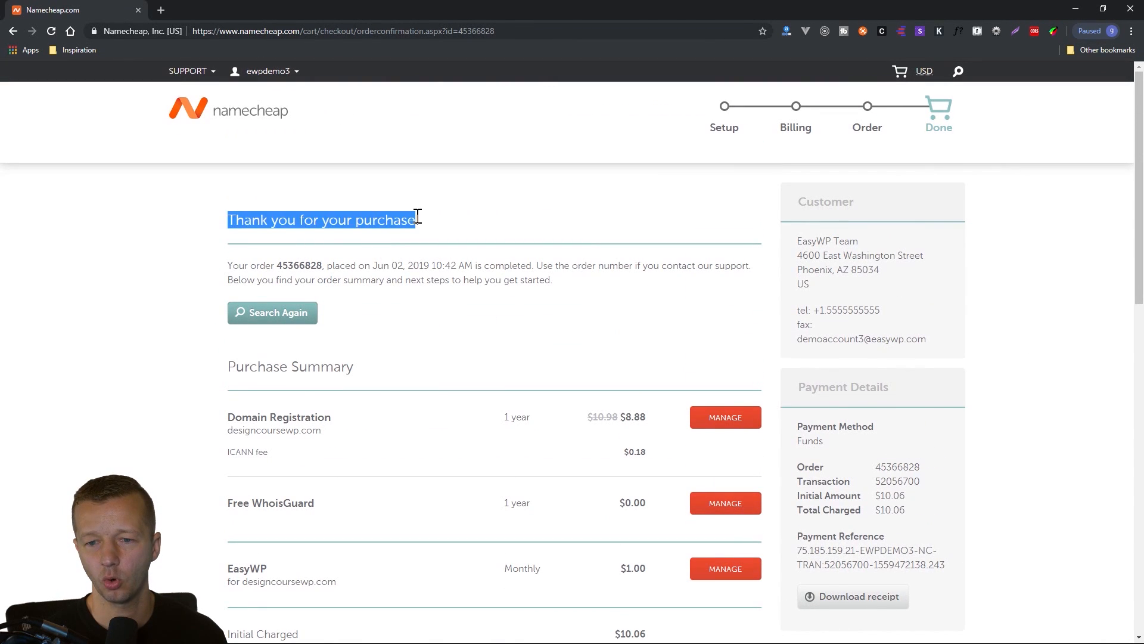
click(435, 225)
scroll(534, 310, down, 2)
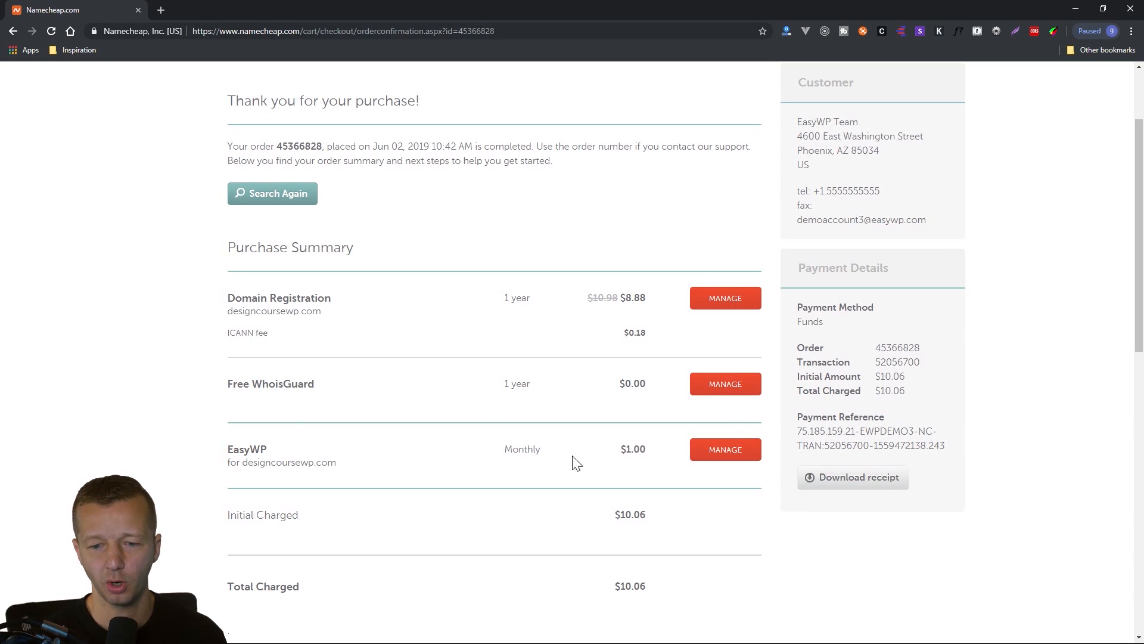
double_click(246, 448)
click(286, 454)
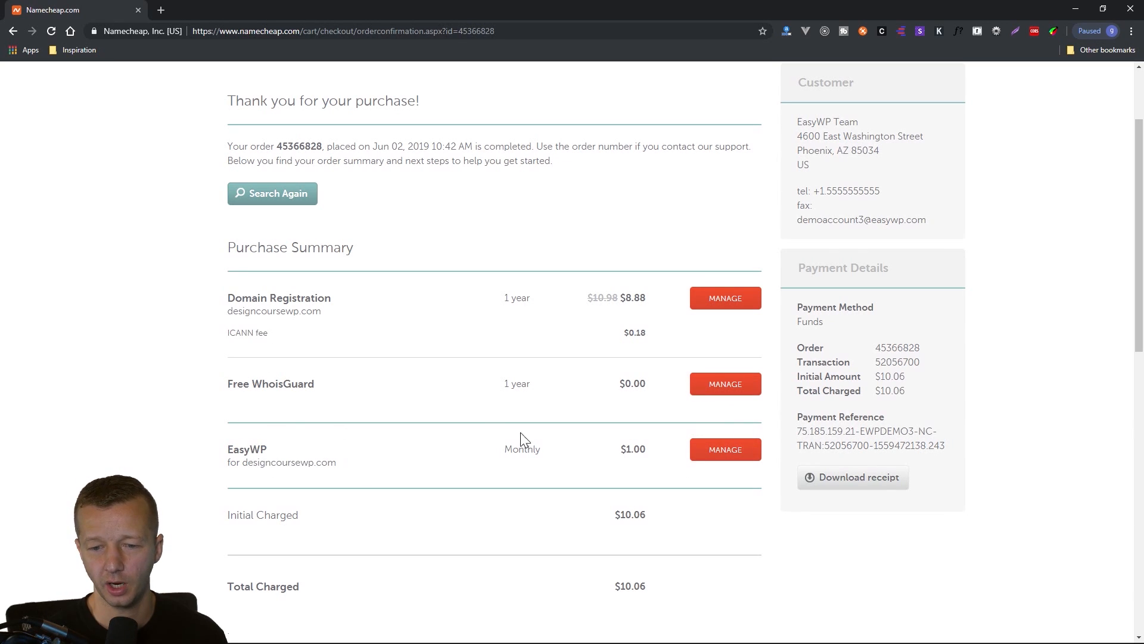
Open EasyWP from the purchase, start its WordPress setup, and choose designcoursewp.com as the Namecheap domain for the new website.
click(732, 451)
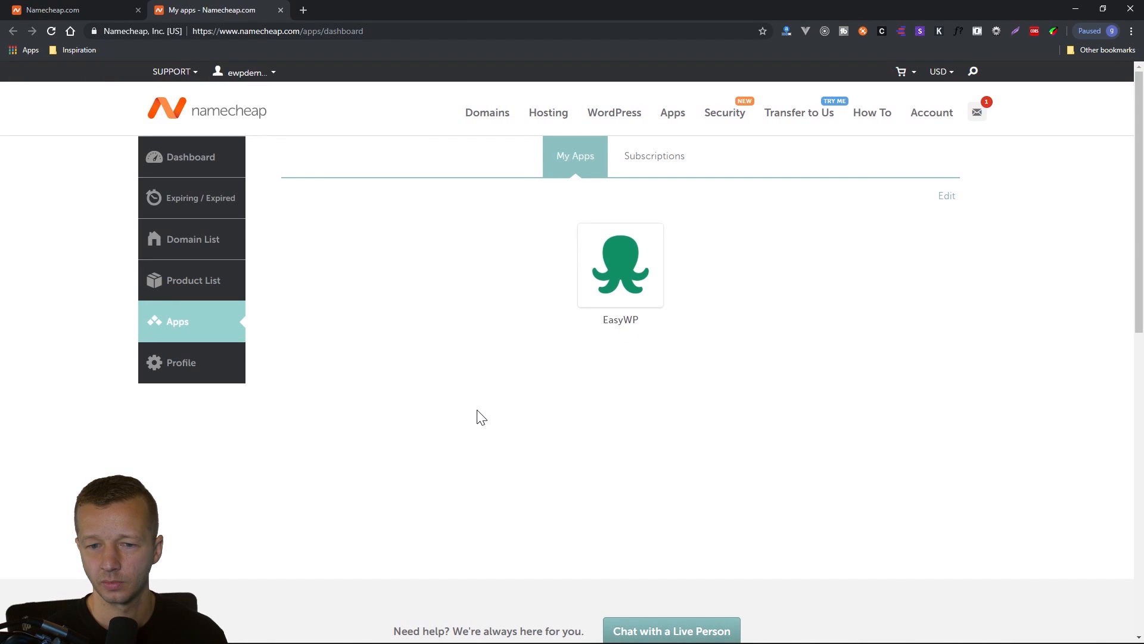
click(612, 275)
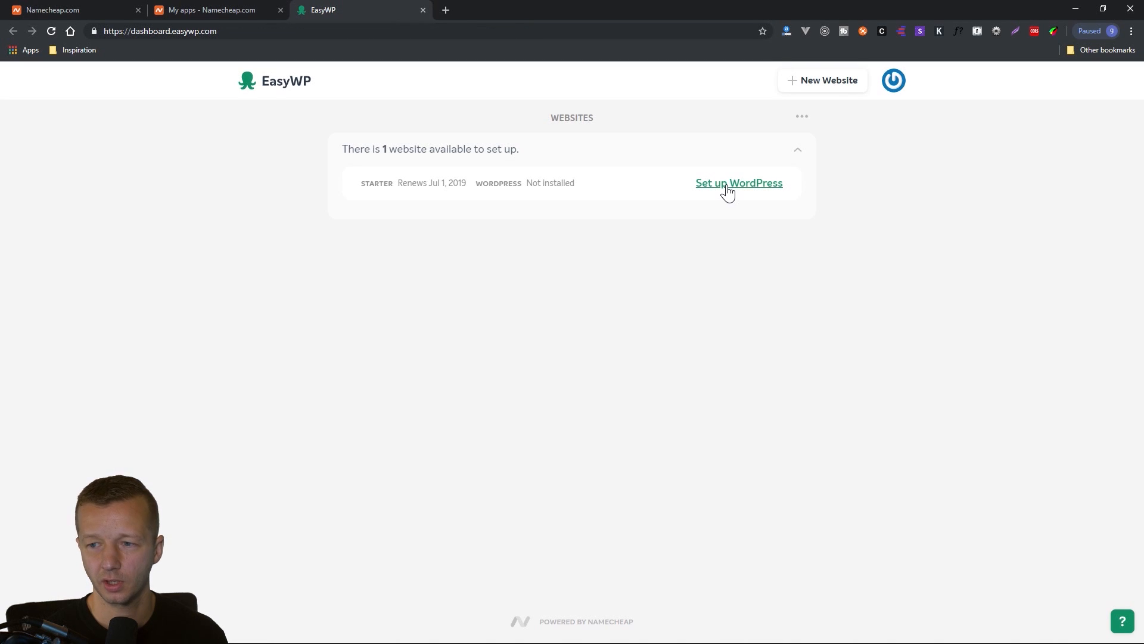
click(728, 184)
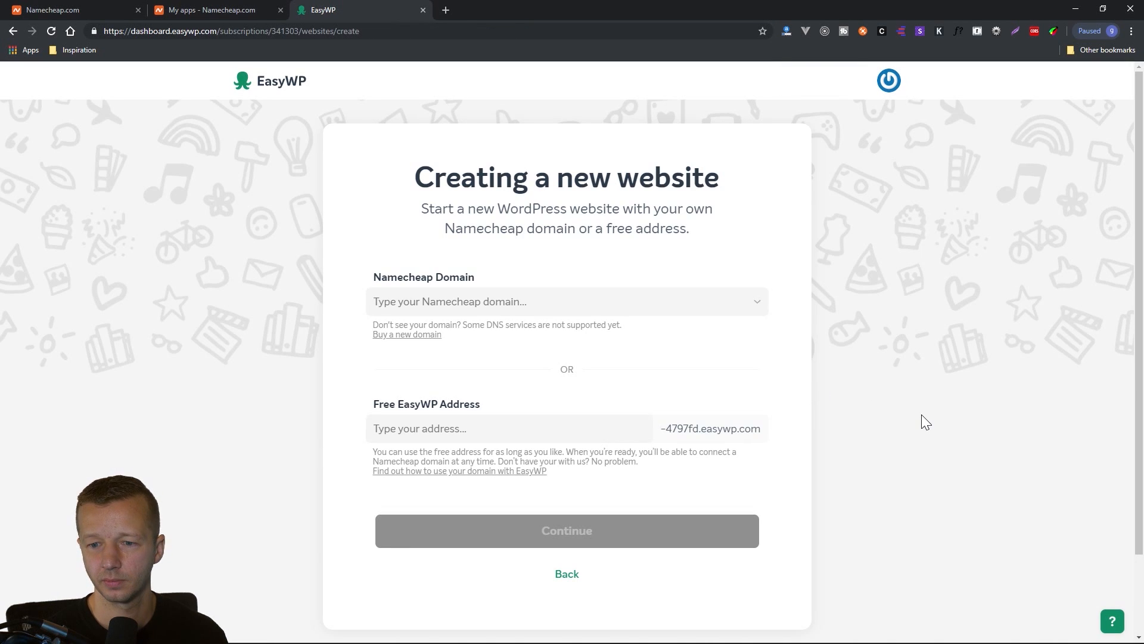
click(516, 300)
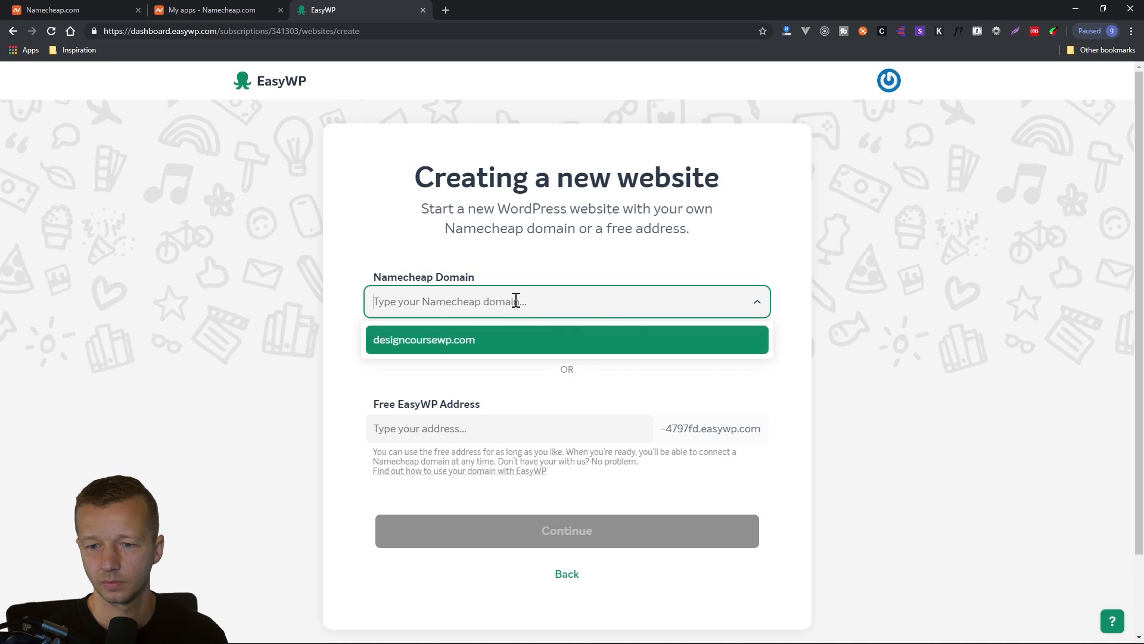
click(420, 344)
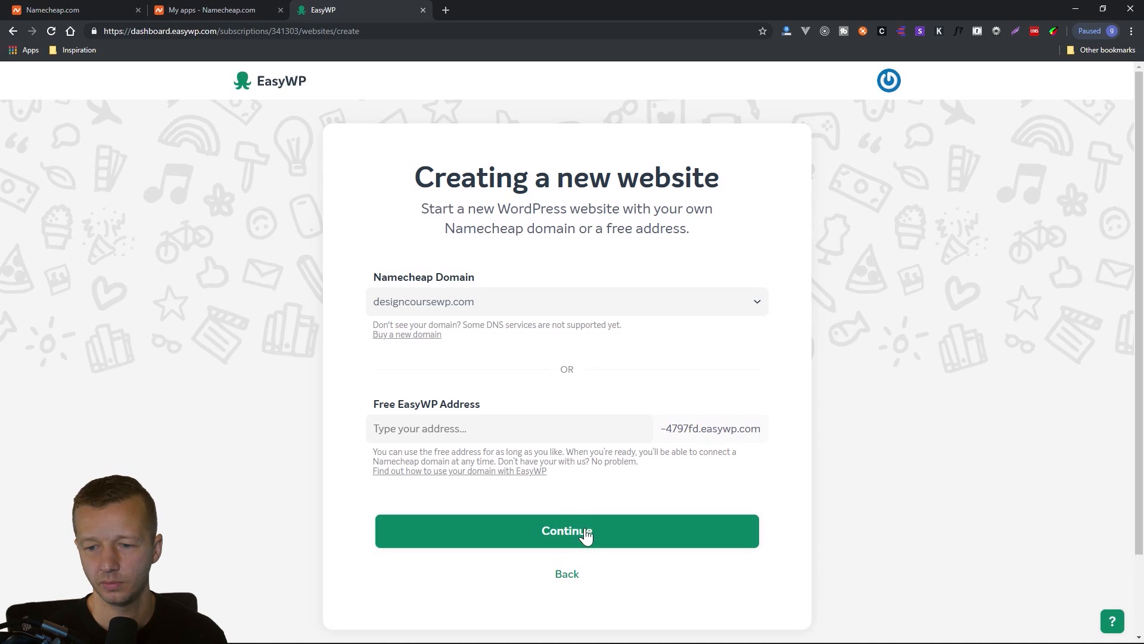
click(585, 536)
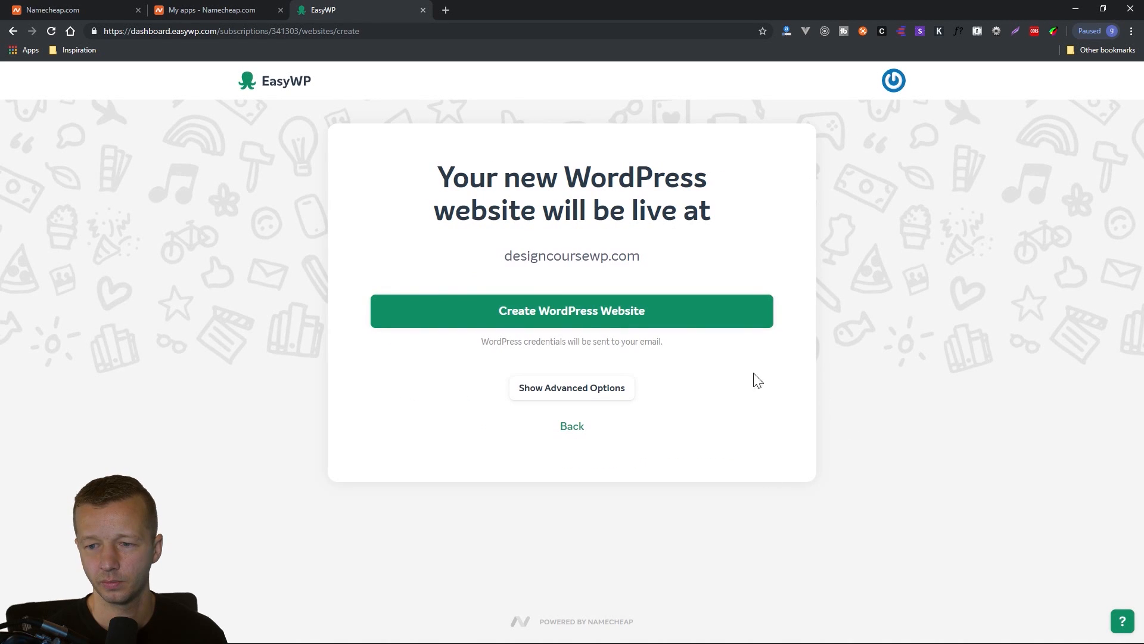
Create the WordPress website and confirm the app's access to the designcoursewp.com domain.
click(578, 321)
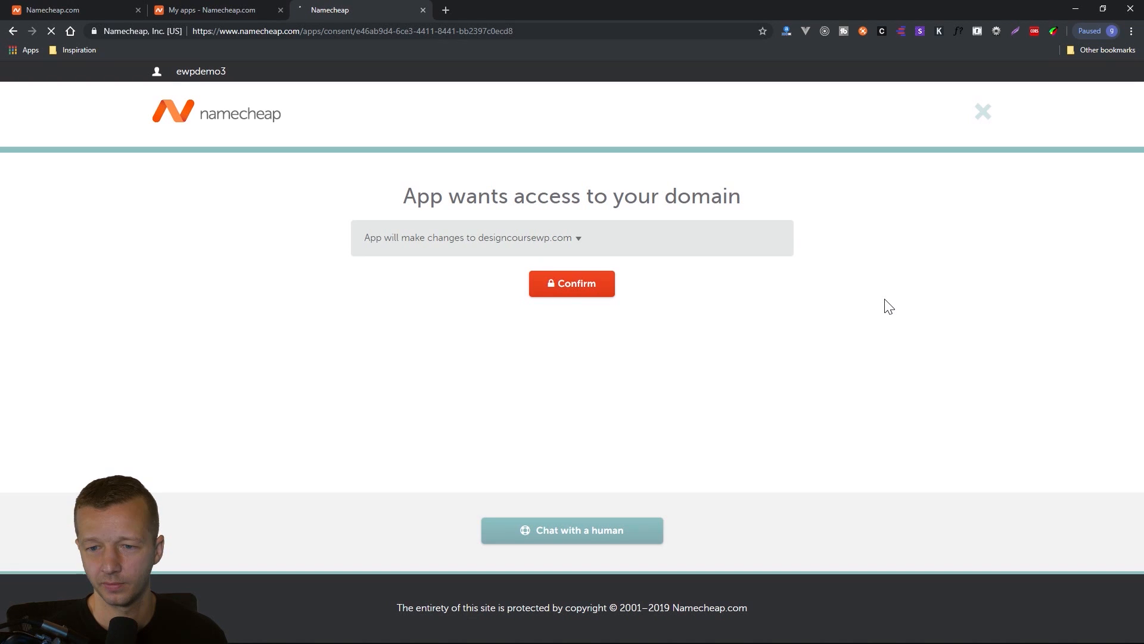
click(439, 244)
click(449, 244)
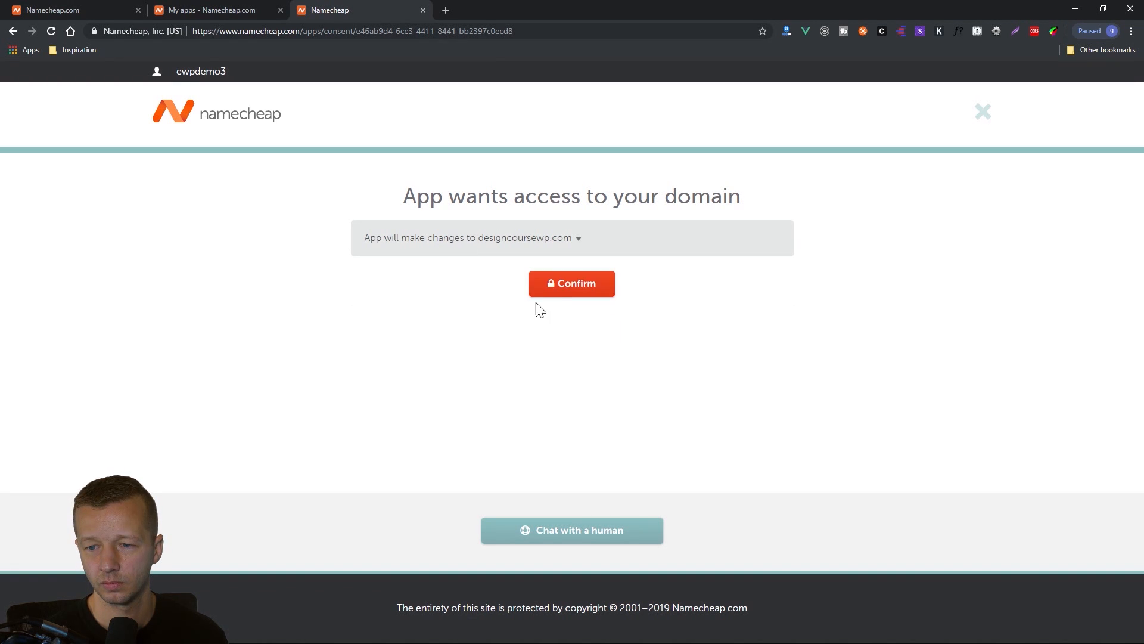
click(563, 285)
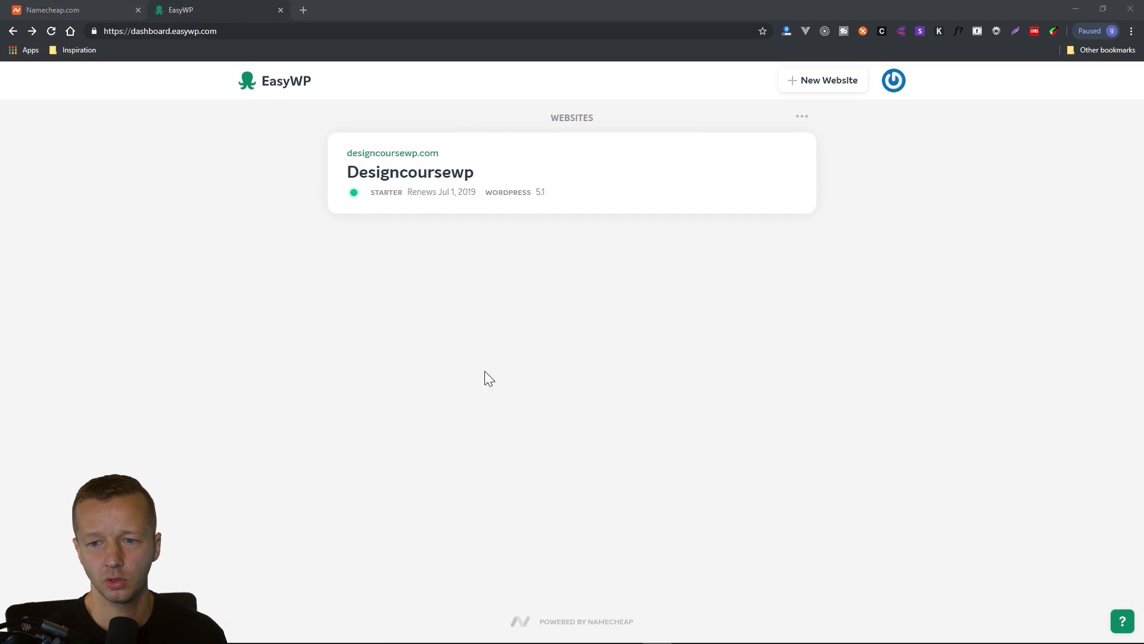
Review the Designcoursewp website's overview in EasyWP and open its WordPress admin dashboard.
click(698, 176)
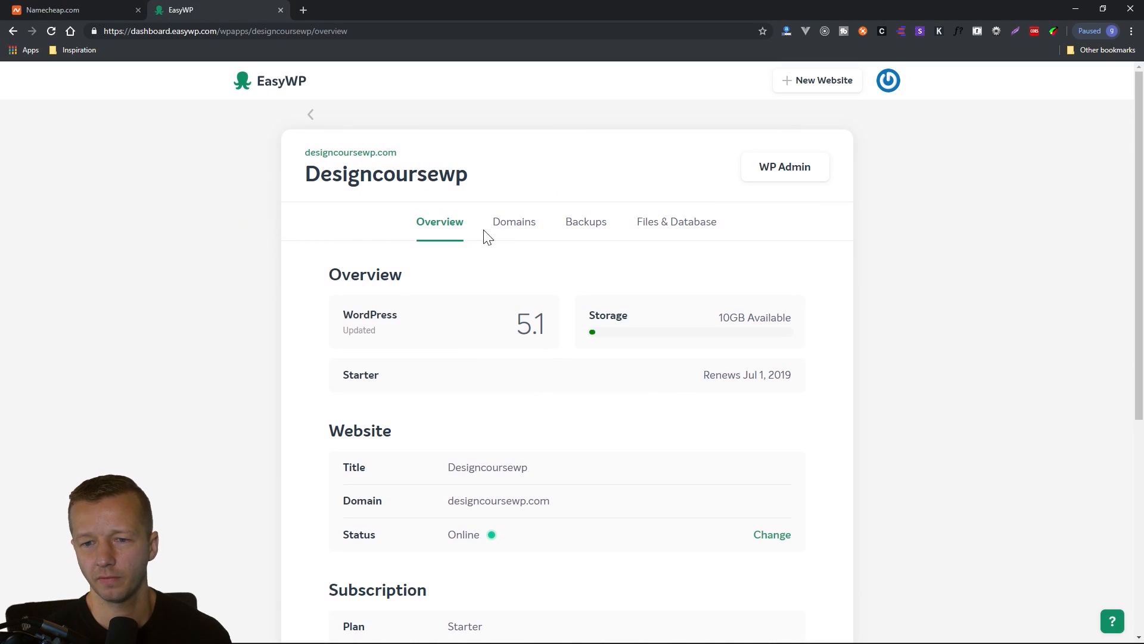
scroll(804, 280, down, 6)
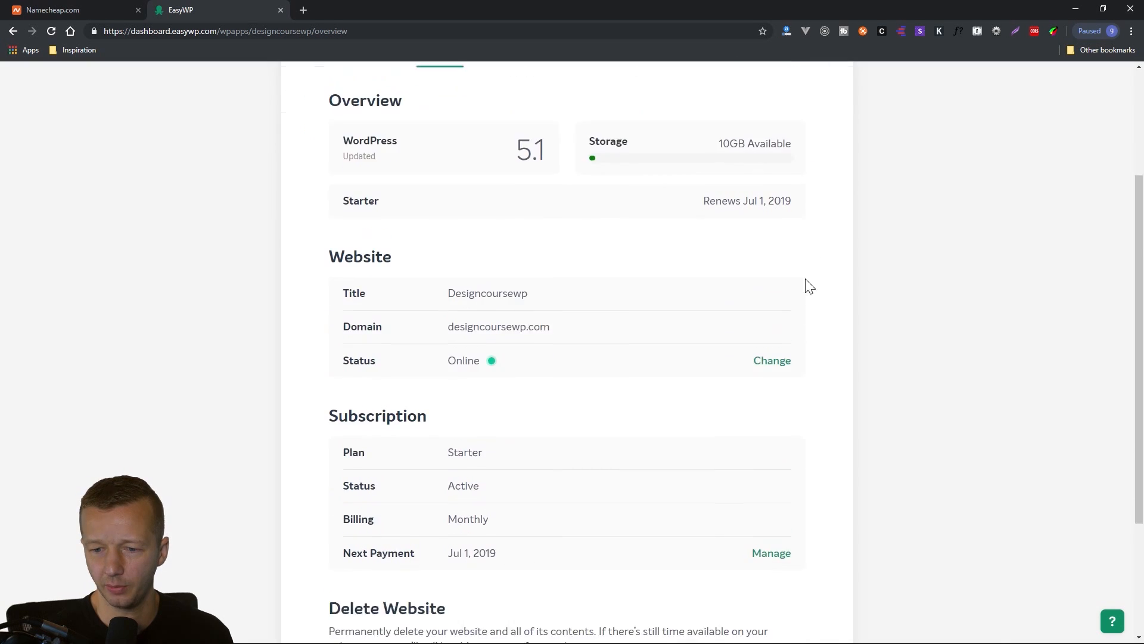
scroll(716, 416, up, 6)
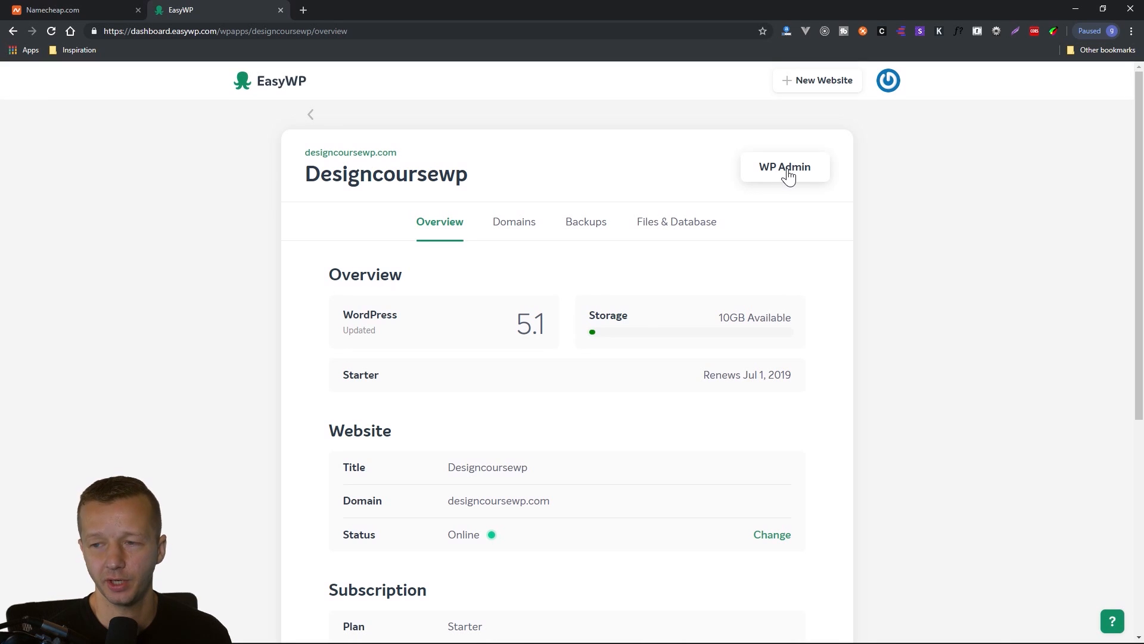
click(787, 174)
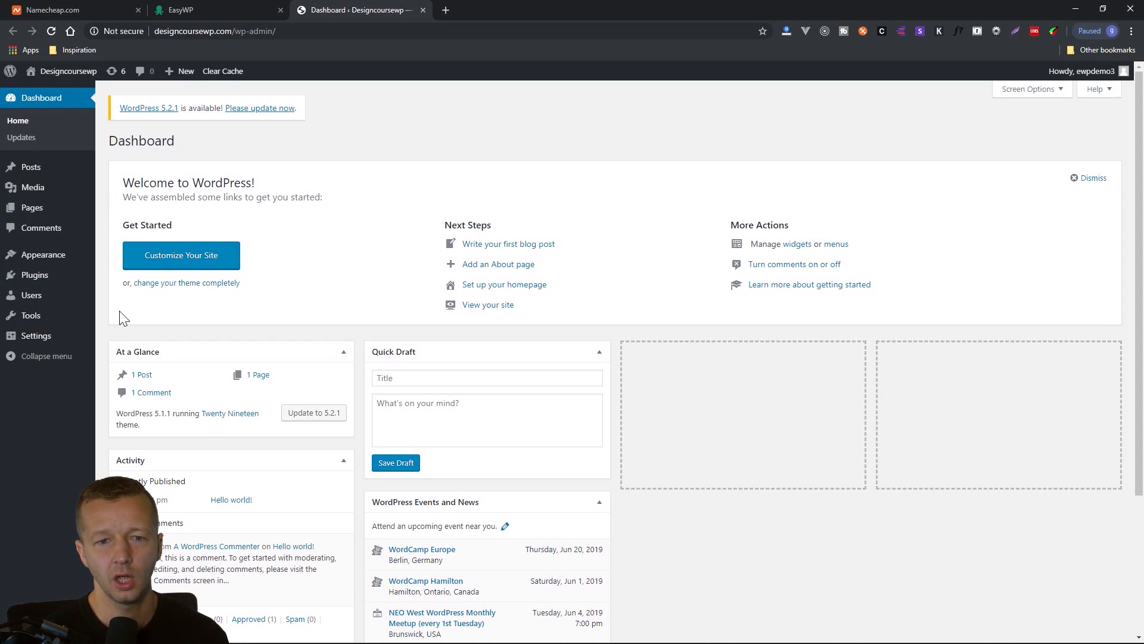
mouse_move(32, 171)
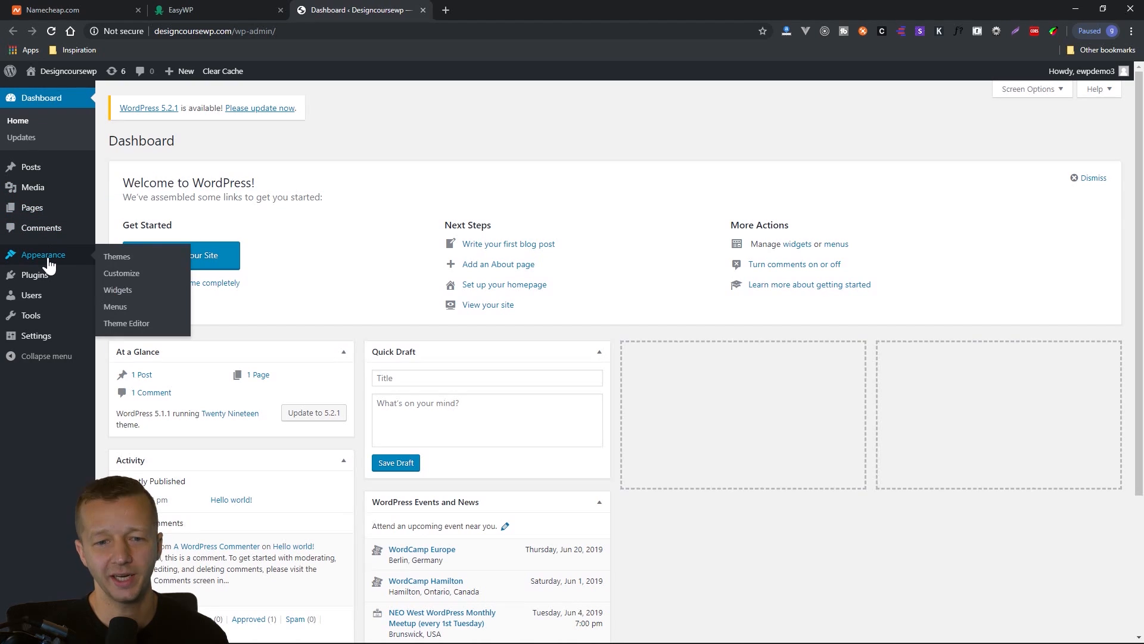
mouse_move(44, 280)
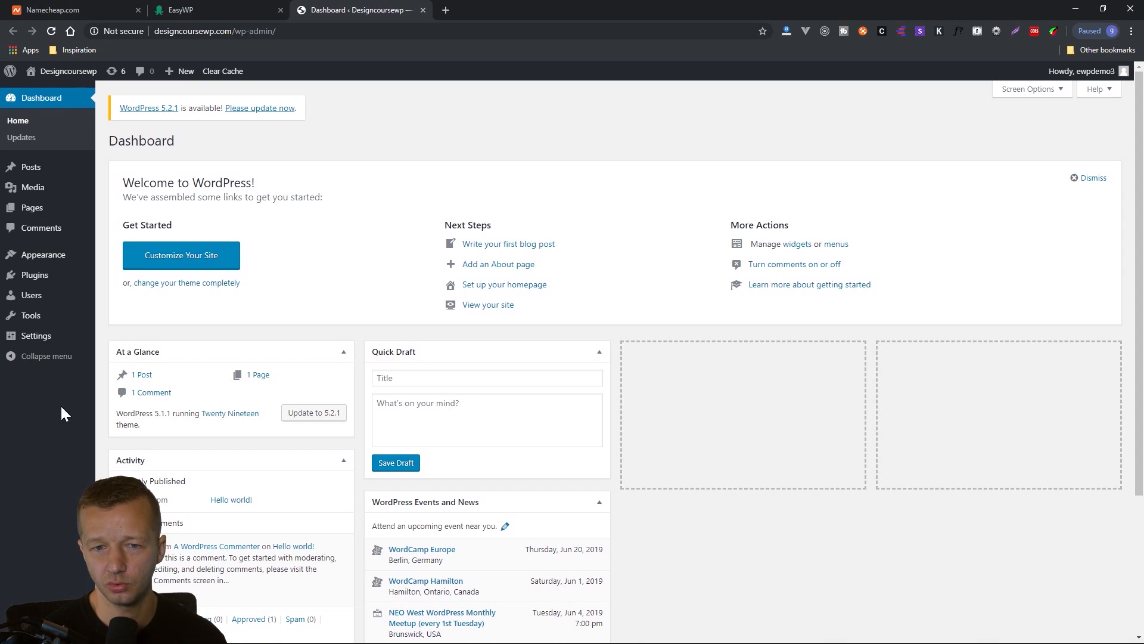
View the live site's front page, examine the Hello world! post with its comment section, and return to the front page.
mouse_move(70, 76)
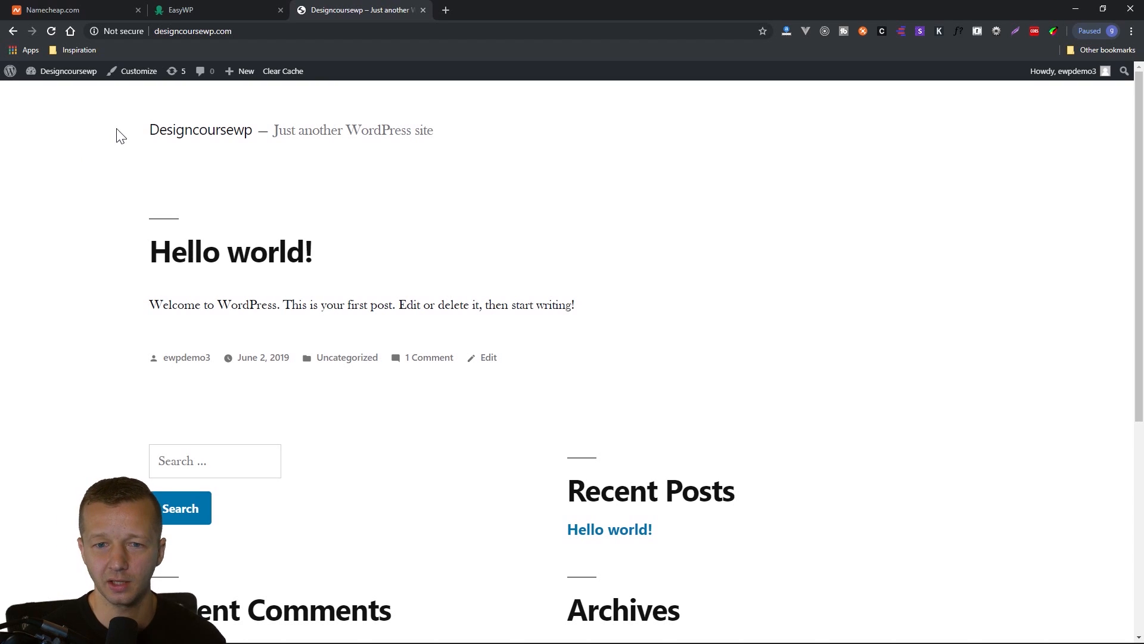
scroll(108, 296, down, 5)
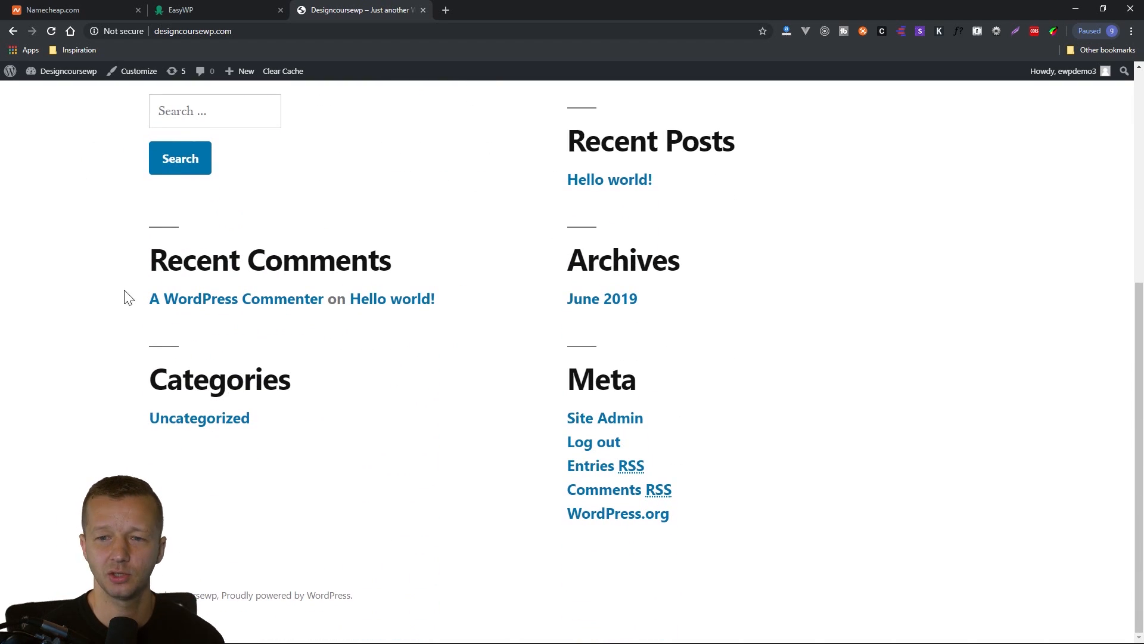
scroll(122, 302, up, 5)
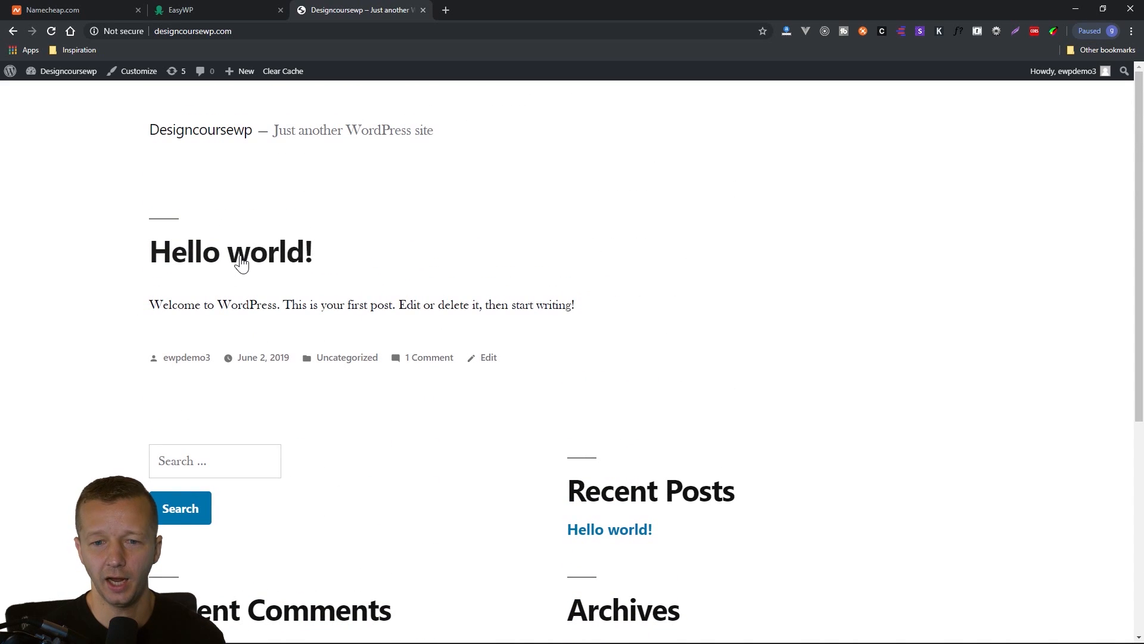
click(244, 265)
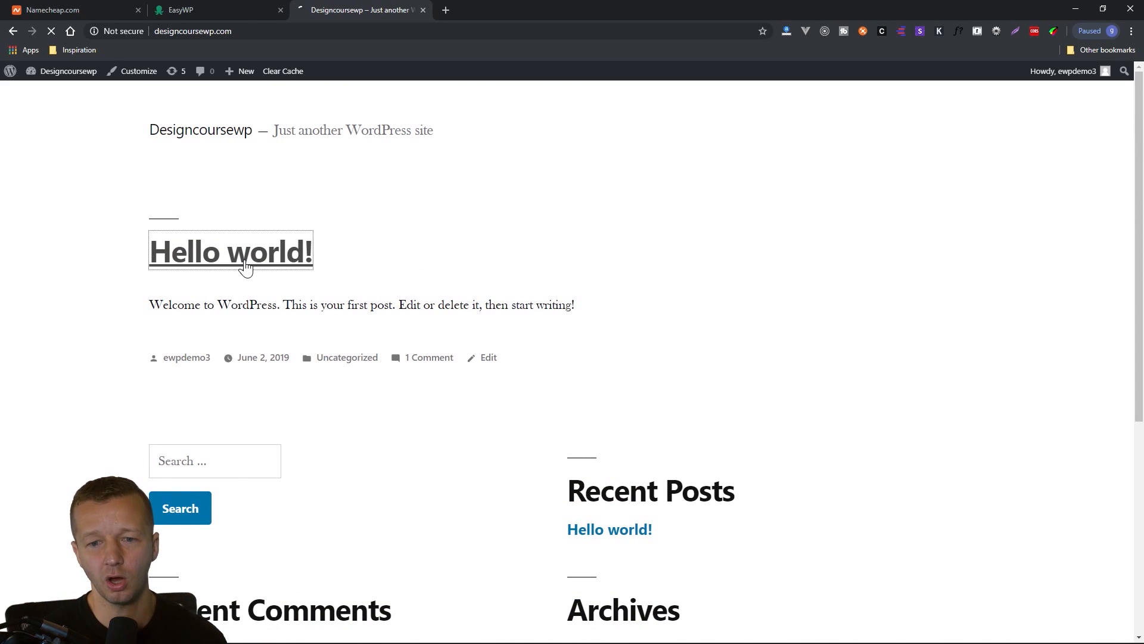
scroll(96, 335, down, 5)
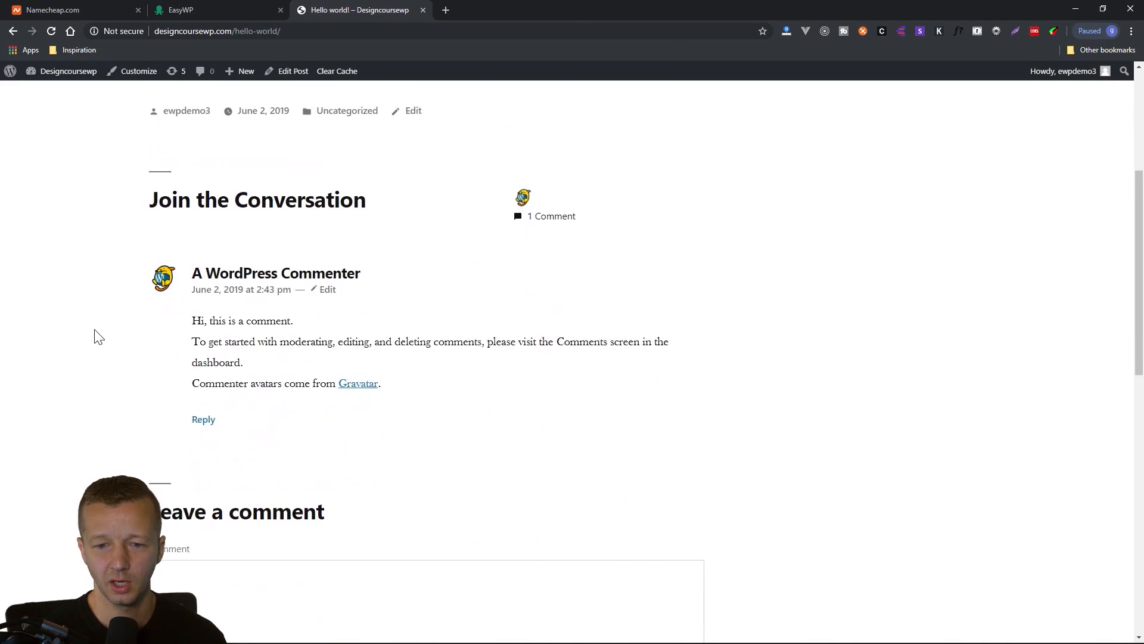
scroll(101, 328, up, 5)
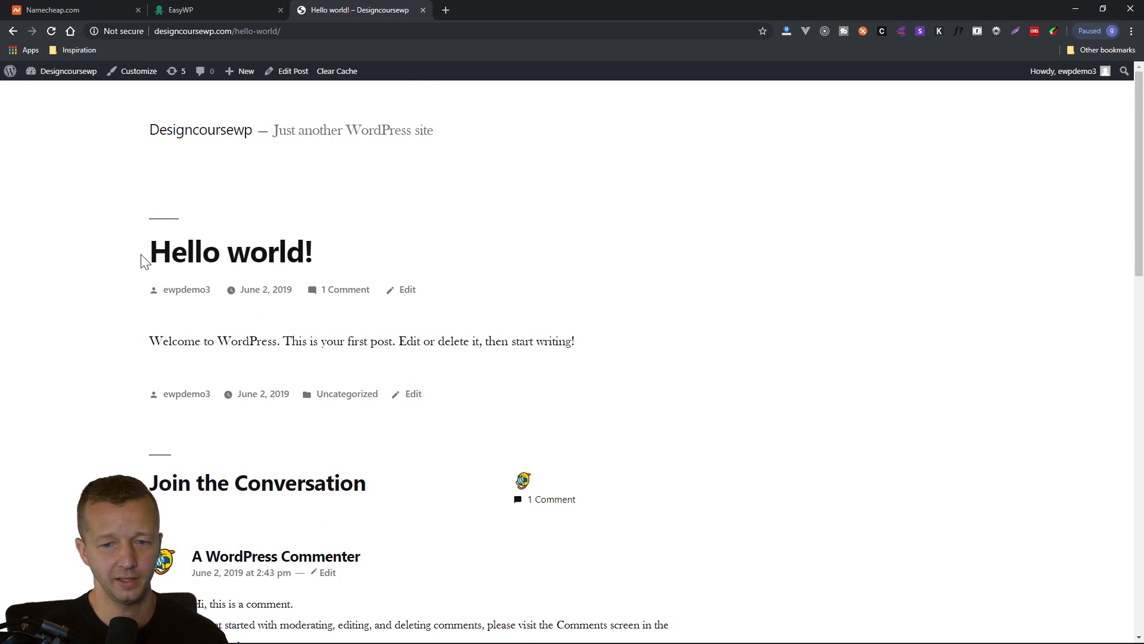
drag(156, 254, 317, 260)
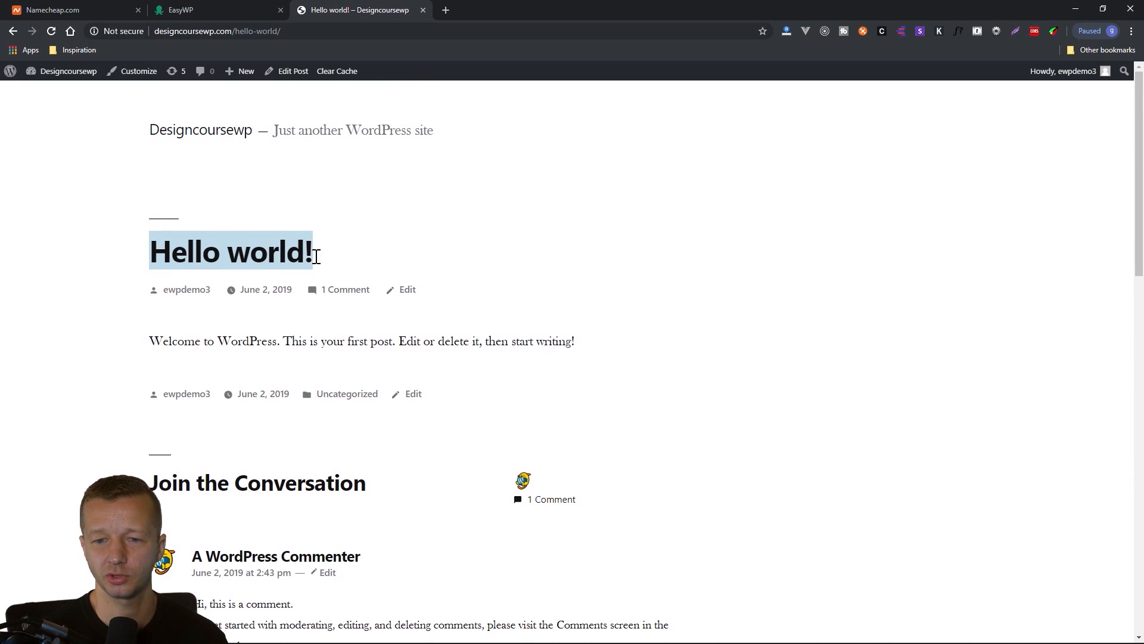
click(318, 262)
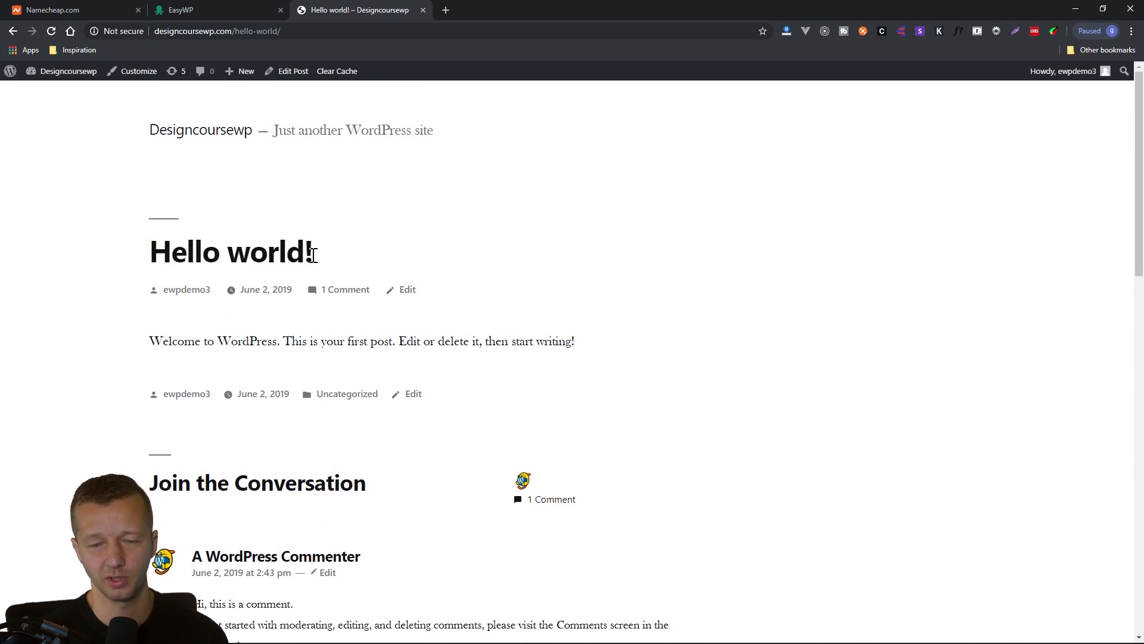
drag(314, 255, 154, 258)
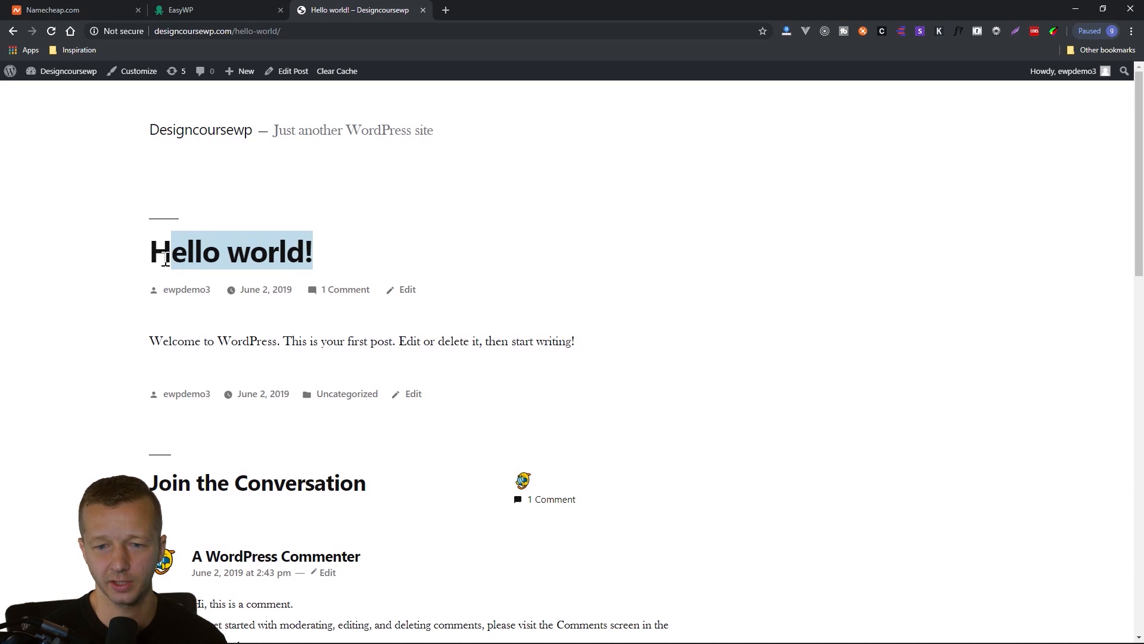
click(156, 257)
click(12, 32)
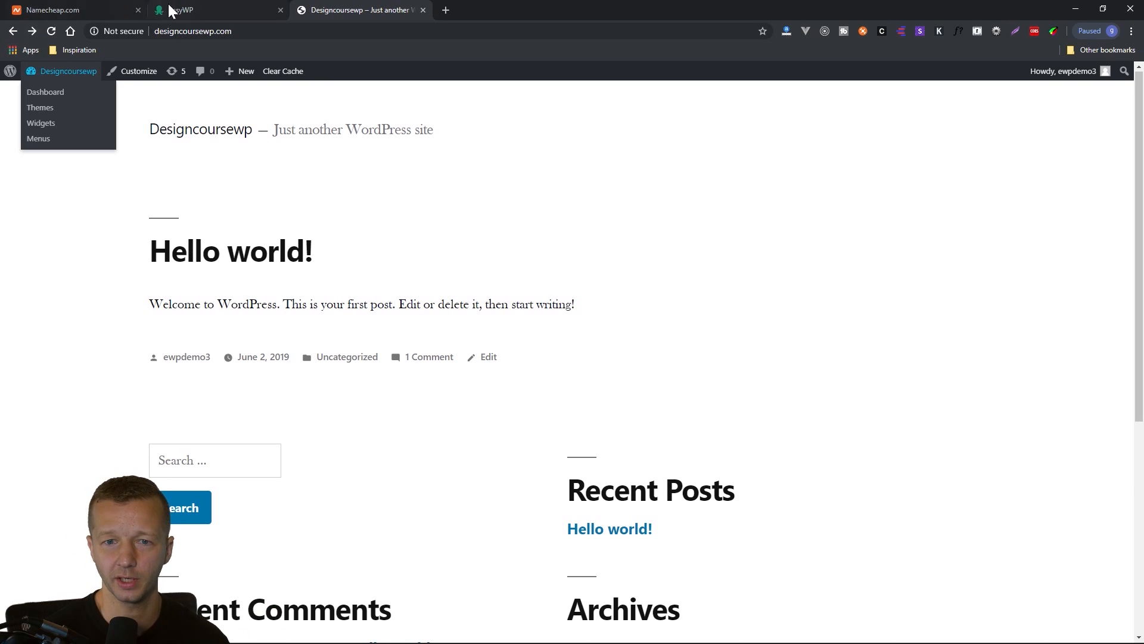
Open the WordPress dashboard in a separate browser tab, keeping the live site open, and switch to it.
click(226, 10)
click(313, 10)
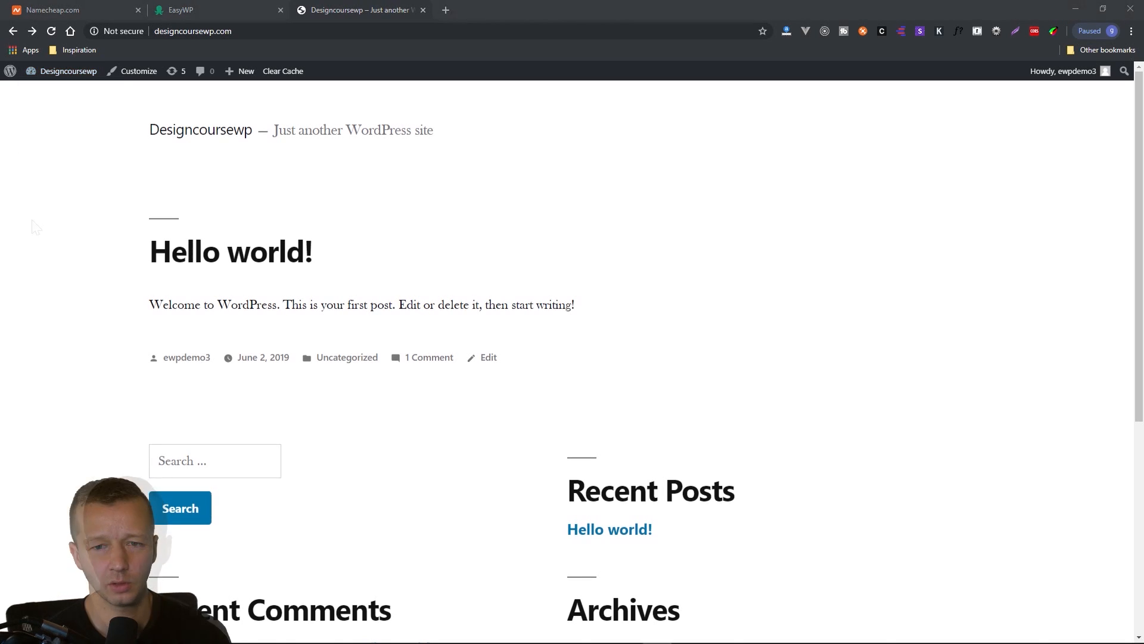
right_click(55, 93)
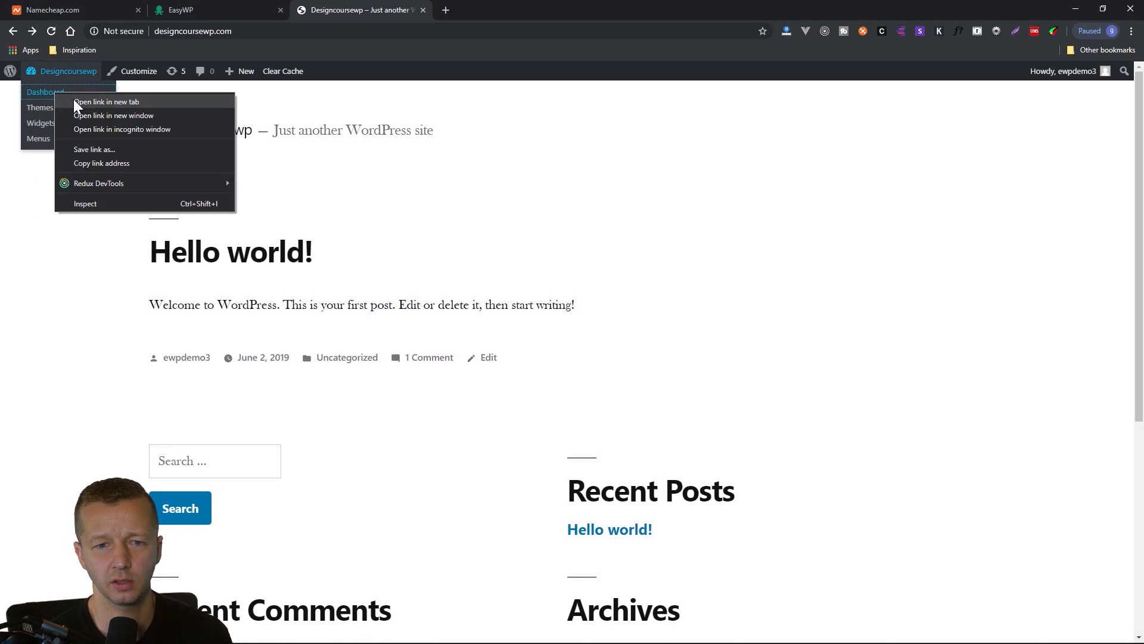
click(77, 99)
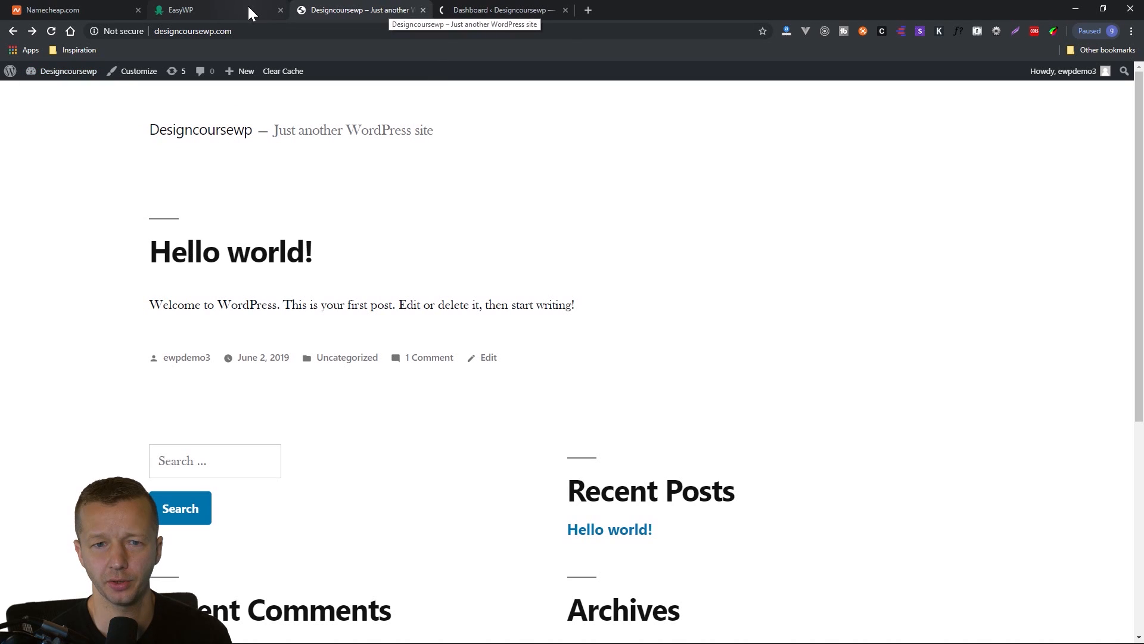
click(499, 9)
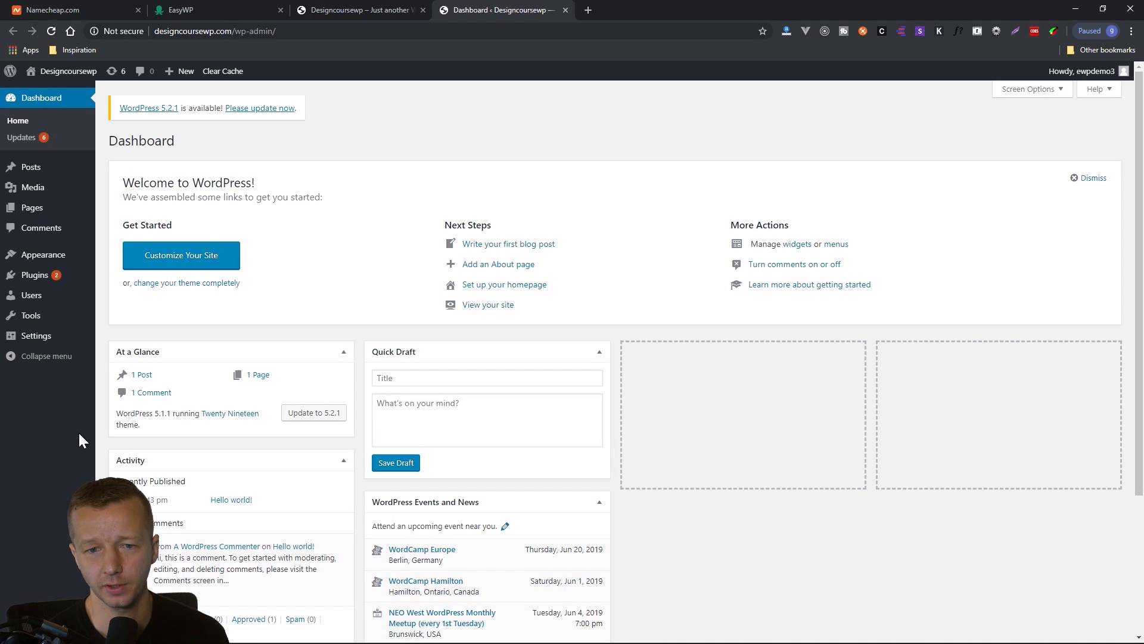
Open the General Settings from the WordPress dashboard and set the site title to Design Course.
click(361, 9)
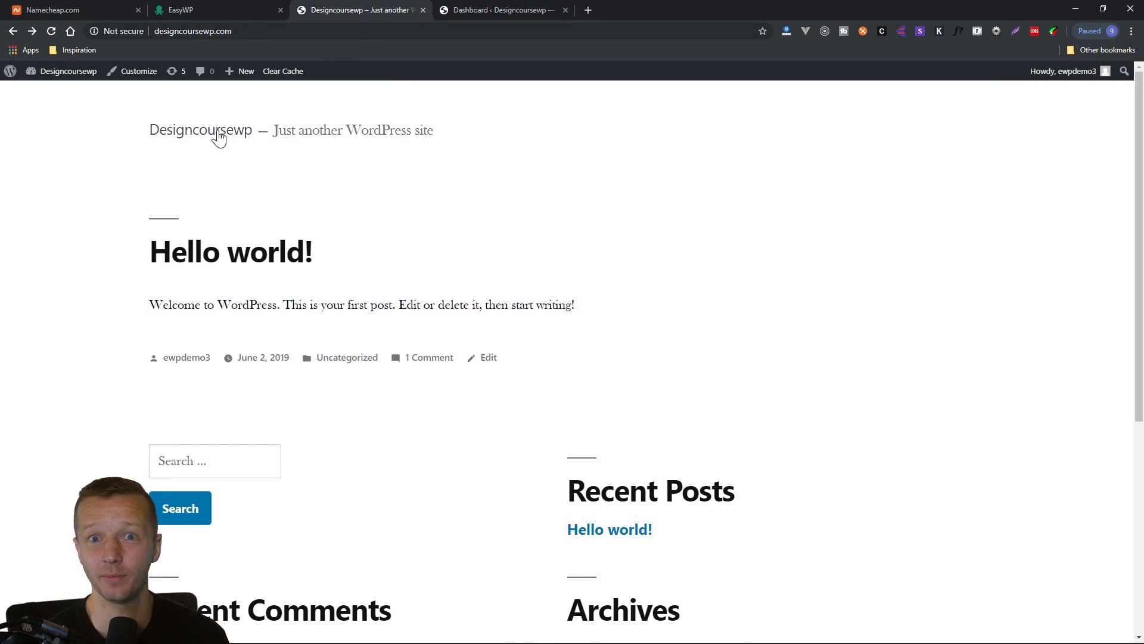
click(465, 10)
mouse_move(40, 344)
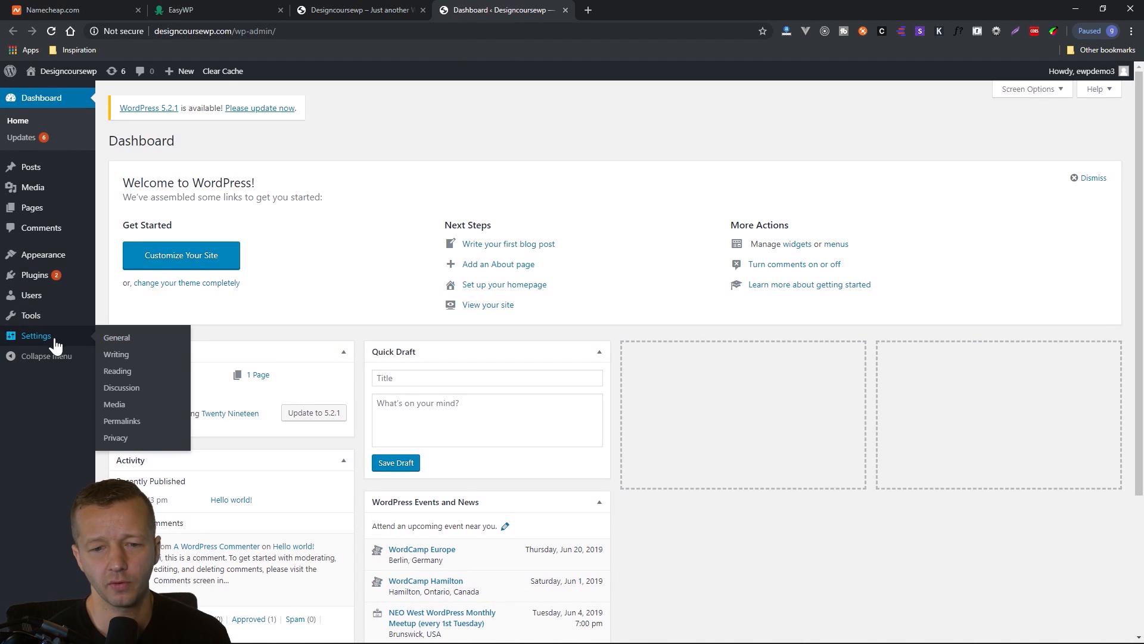
click(118, 338)
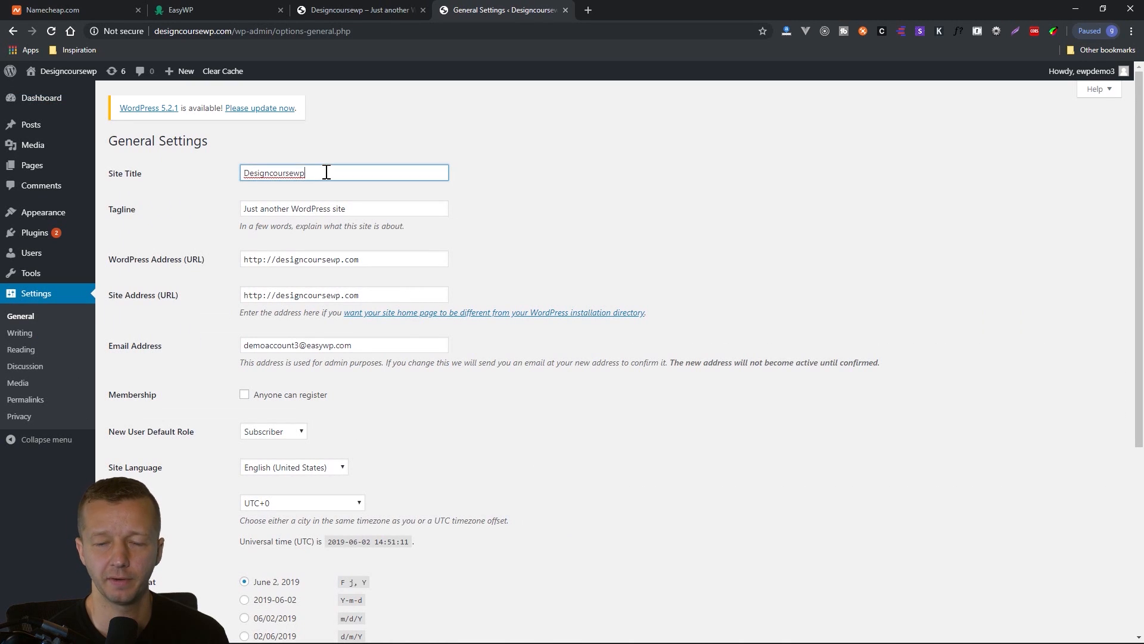
double_click(327, 172)
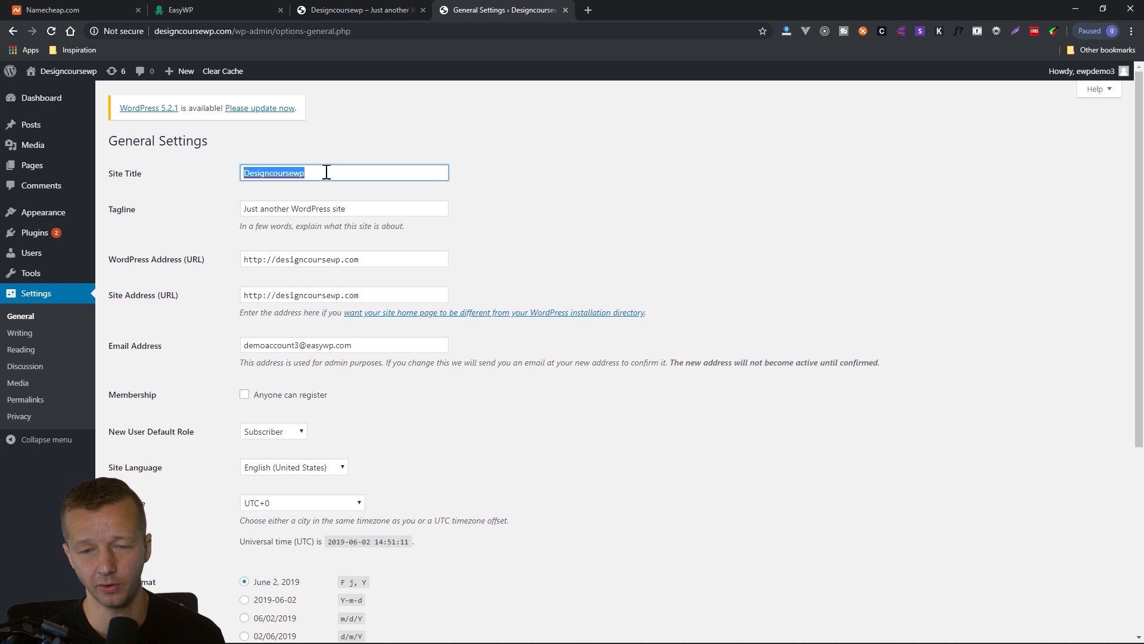
text(Design )
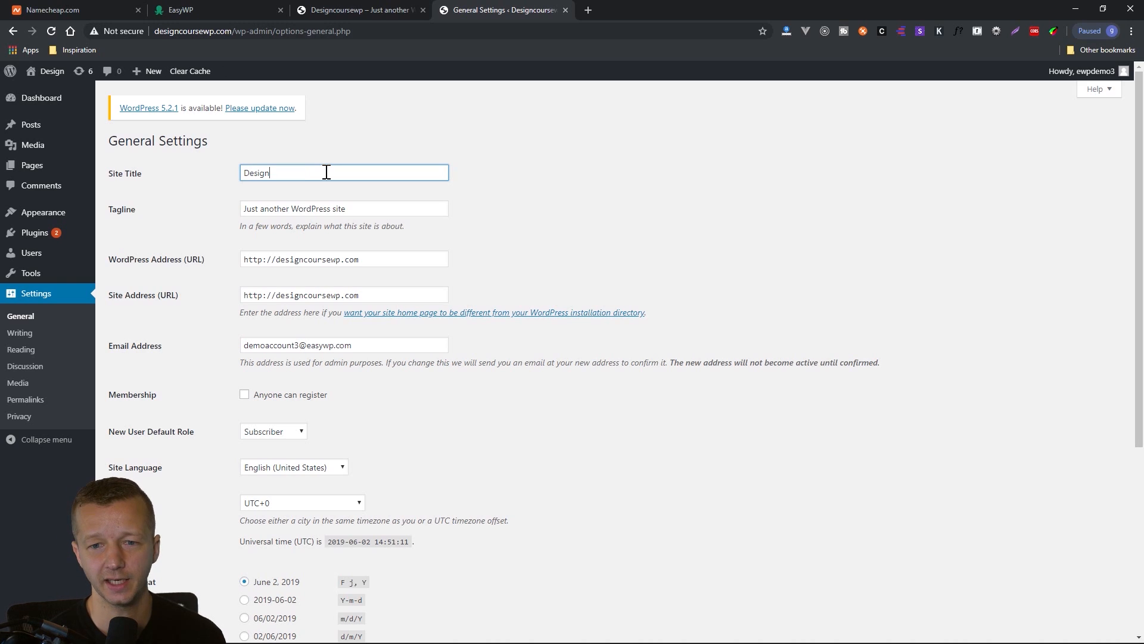
text(Course)
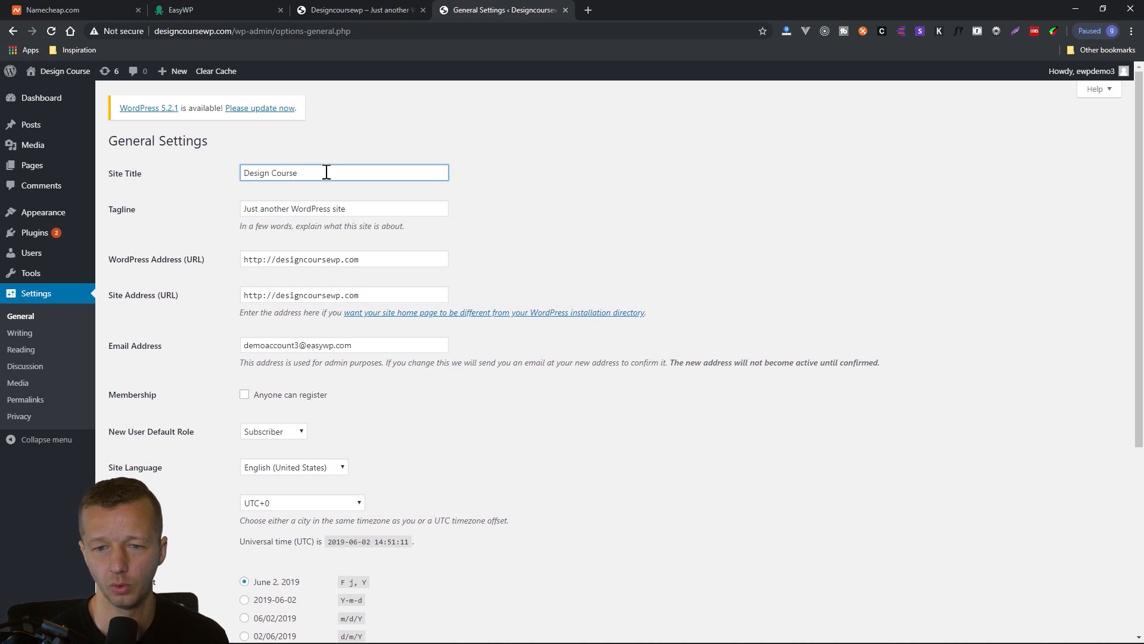
Set the site tagline to Teaching The Internet Wonderful Coder Things.
drag(379, 208, 231, 215)
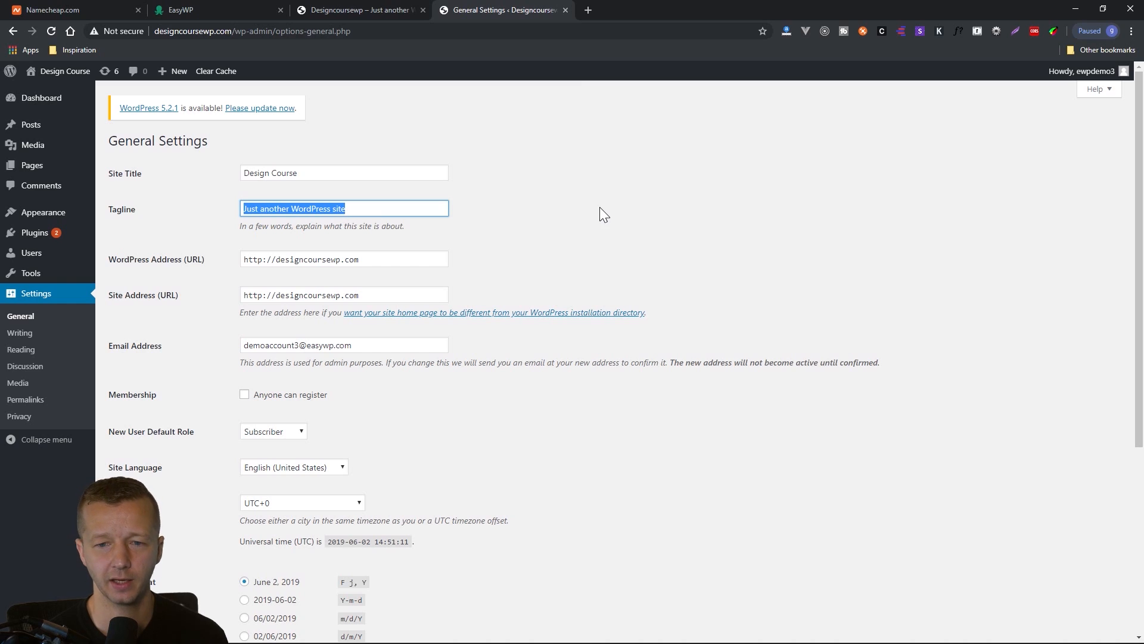
text(Te)
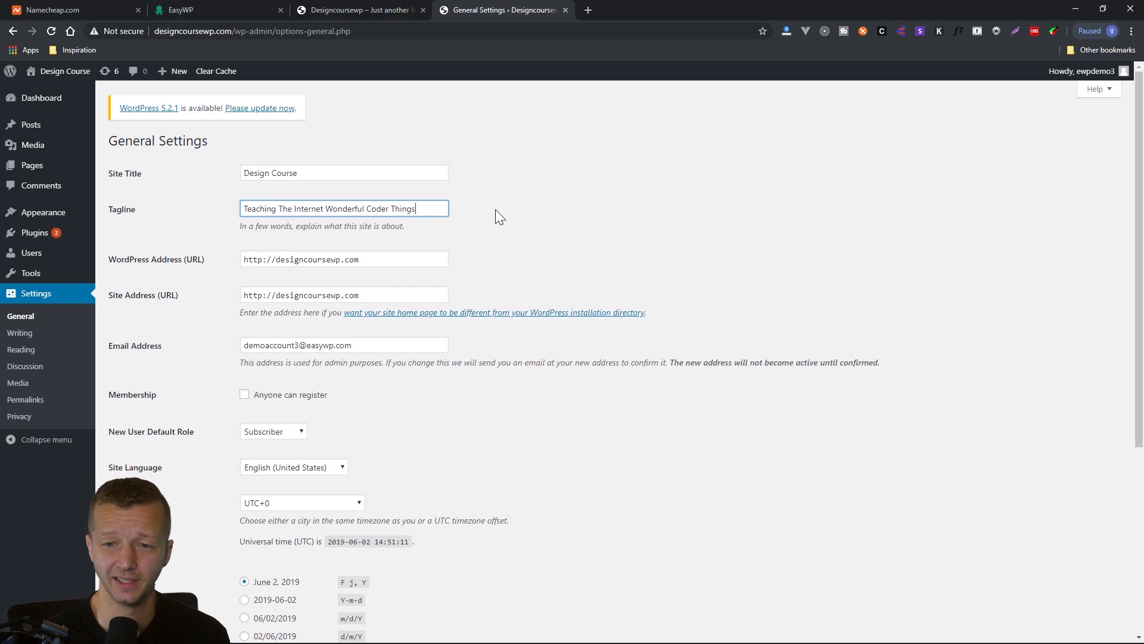
drag(447, 209, 221, 208)
click(600, 237)
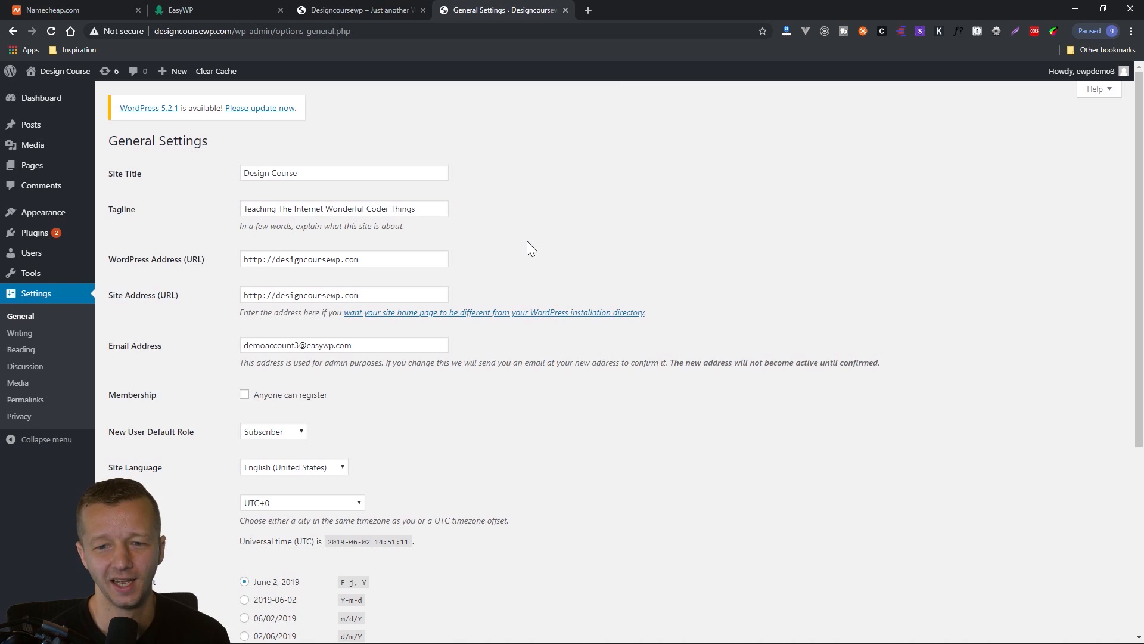
Review the WordPress and site addresses, admin email, membership and new user default role in the General Settings.
drag(397, 262, 218, 268)
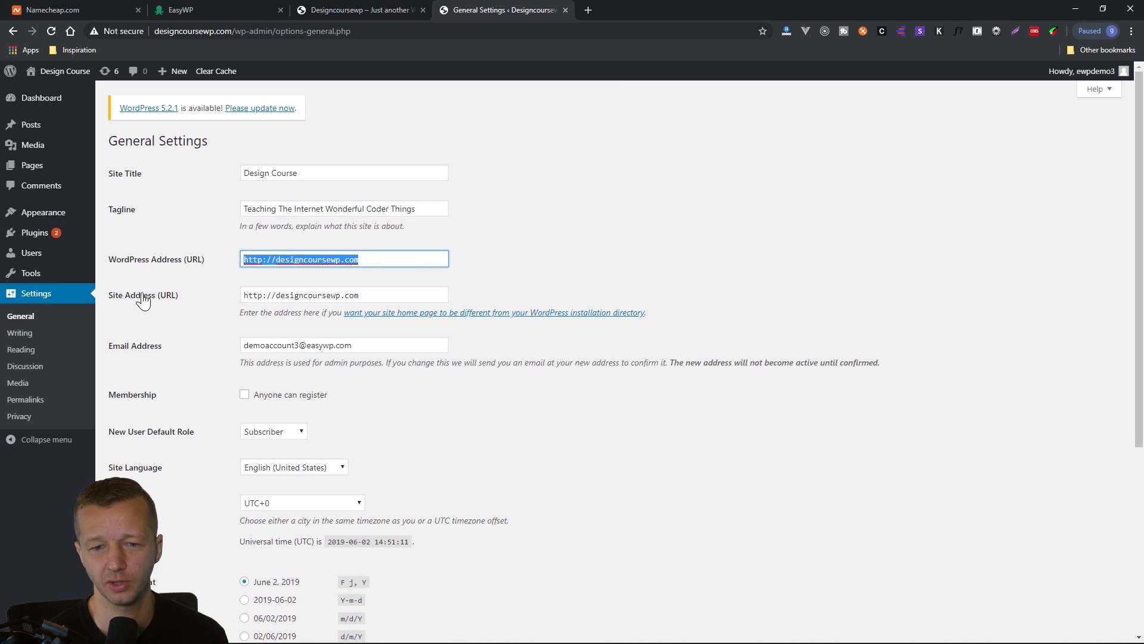
click(340, 295)
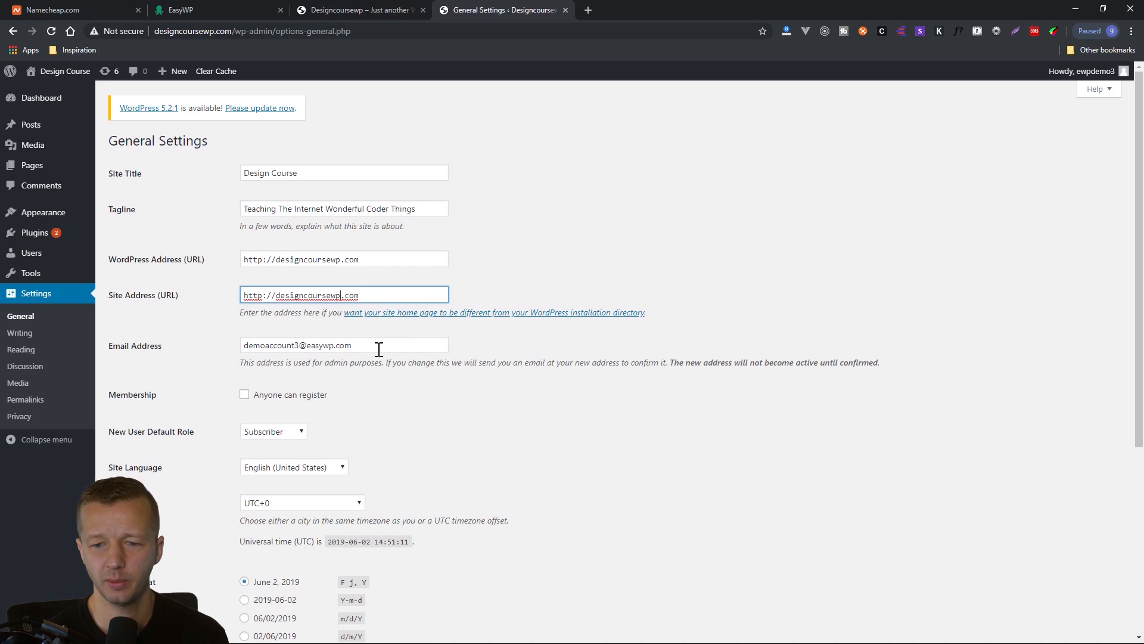
key(Tab)
scroll(414, 423, down, 2)
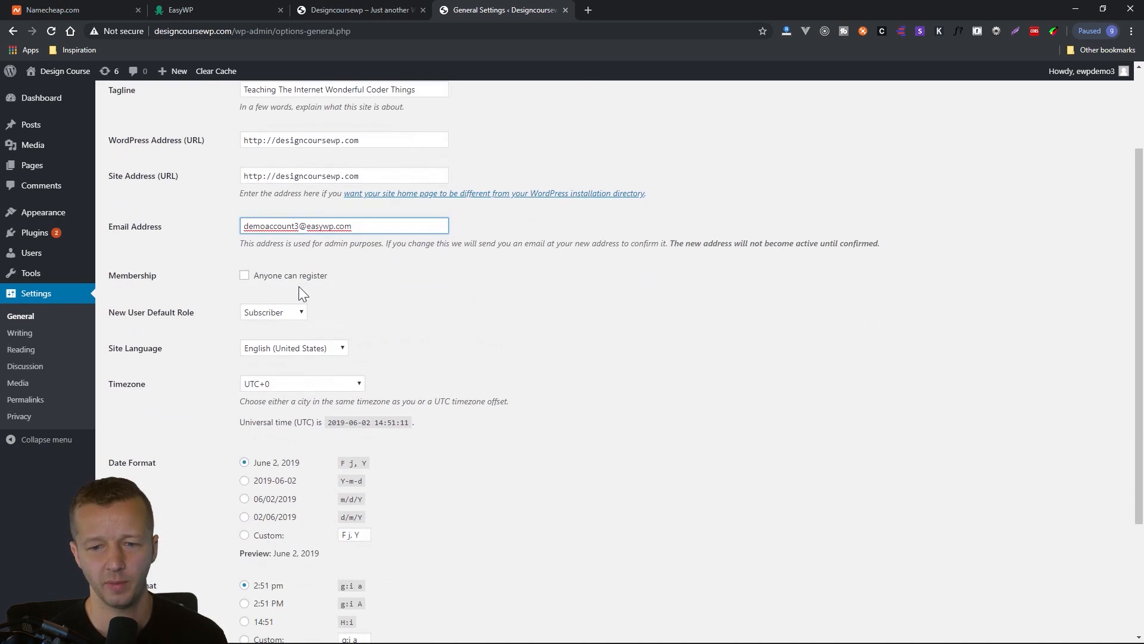
click(365, 283)
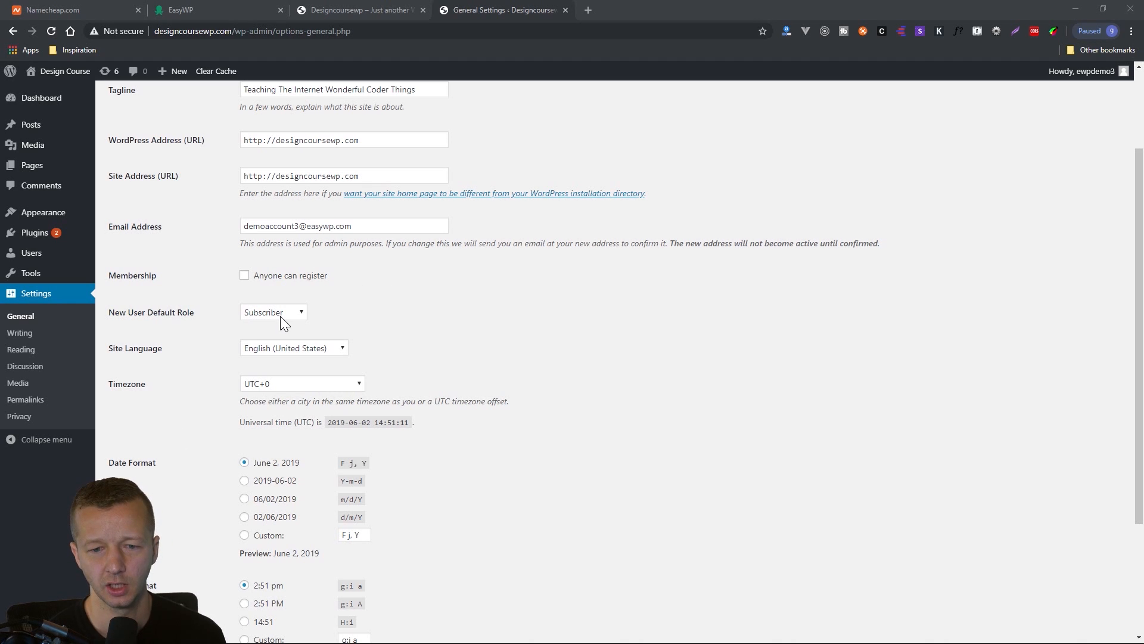
scroll(196, 360, down, 2)
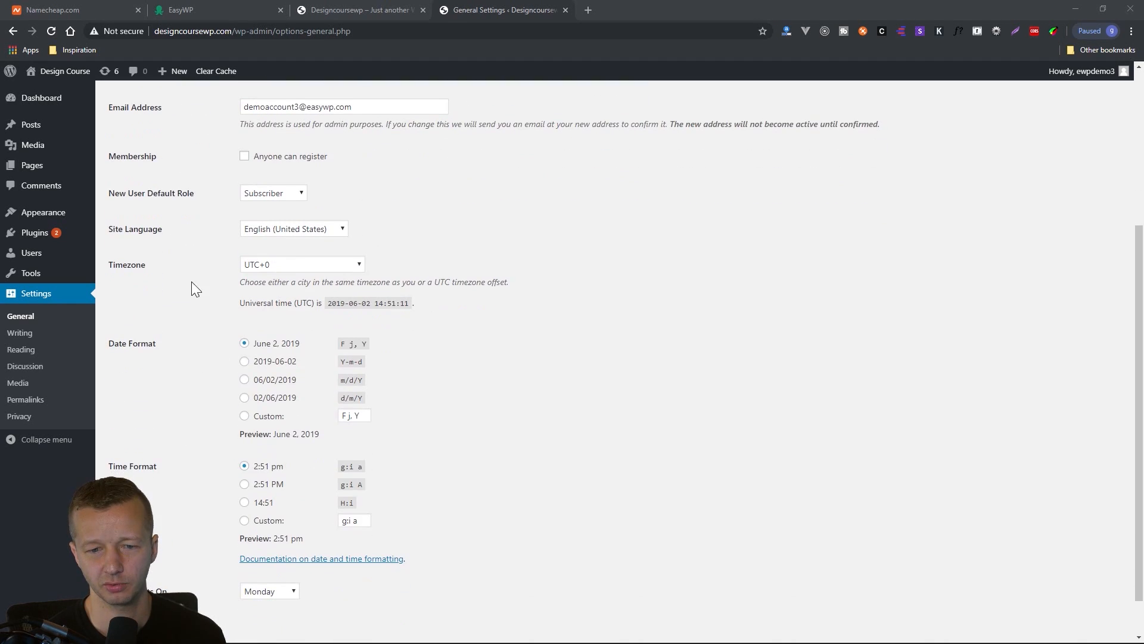
Look through the available site languages, keep English (United States), and save the General Settings.
click(278, 230)
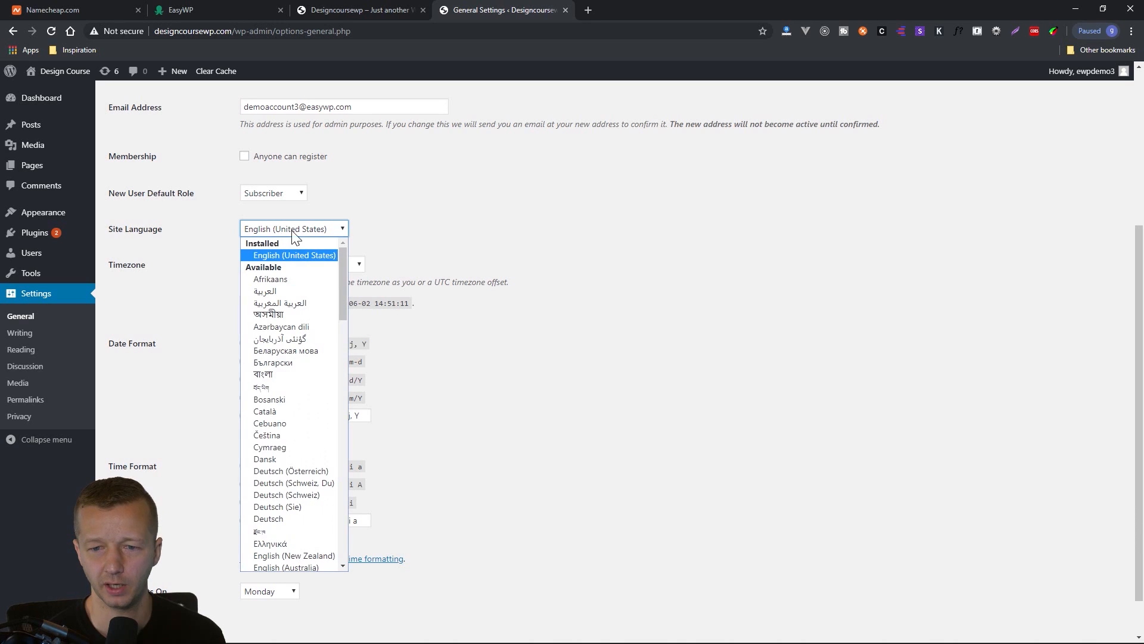
click(431, 246)
click(282, 229)
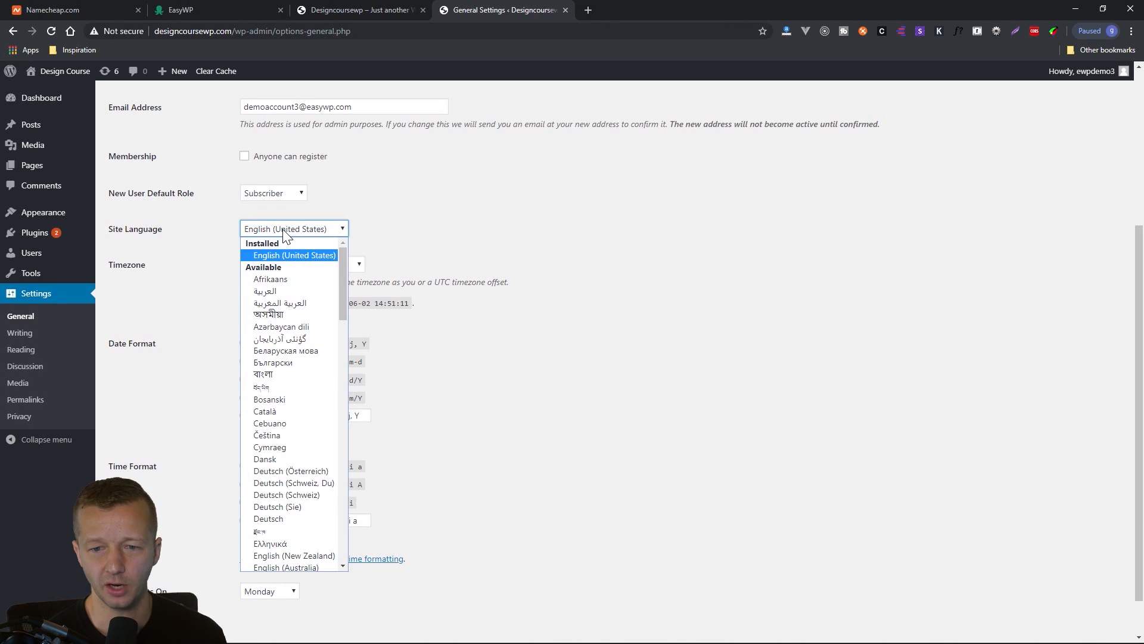
click(291, 230)
click(295, 229)
drag(342, 261, 340, 516)
click(440, 232)
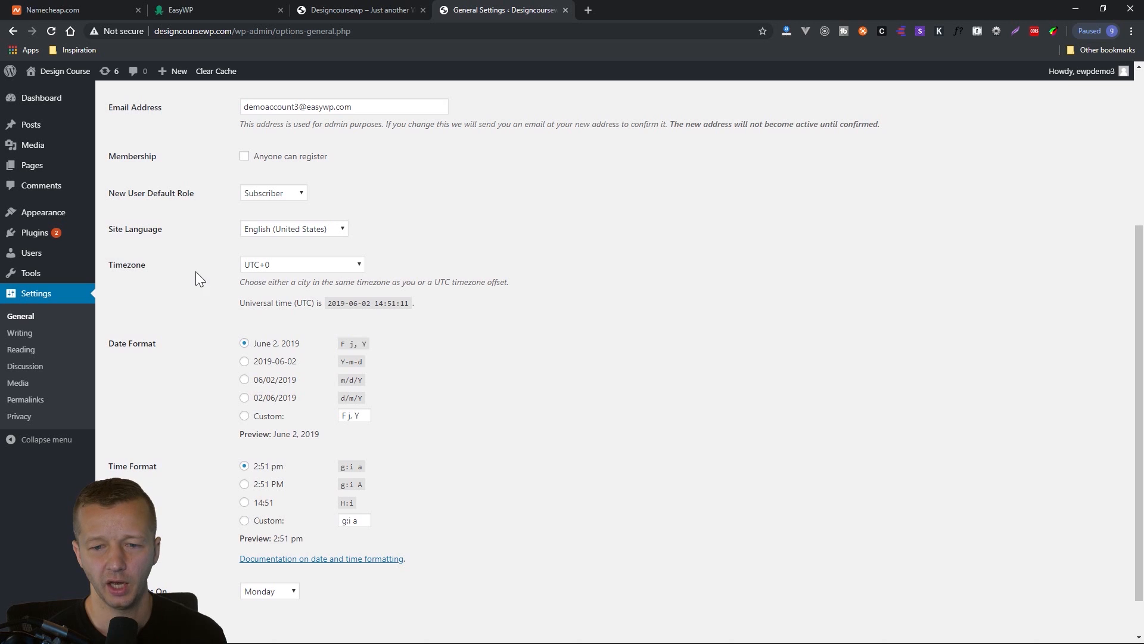
scroll(165, 358, down, 1)
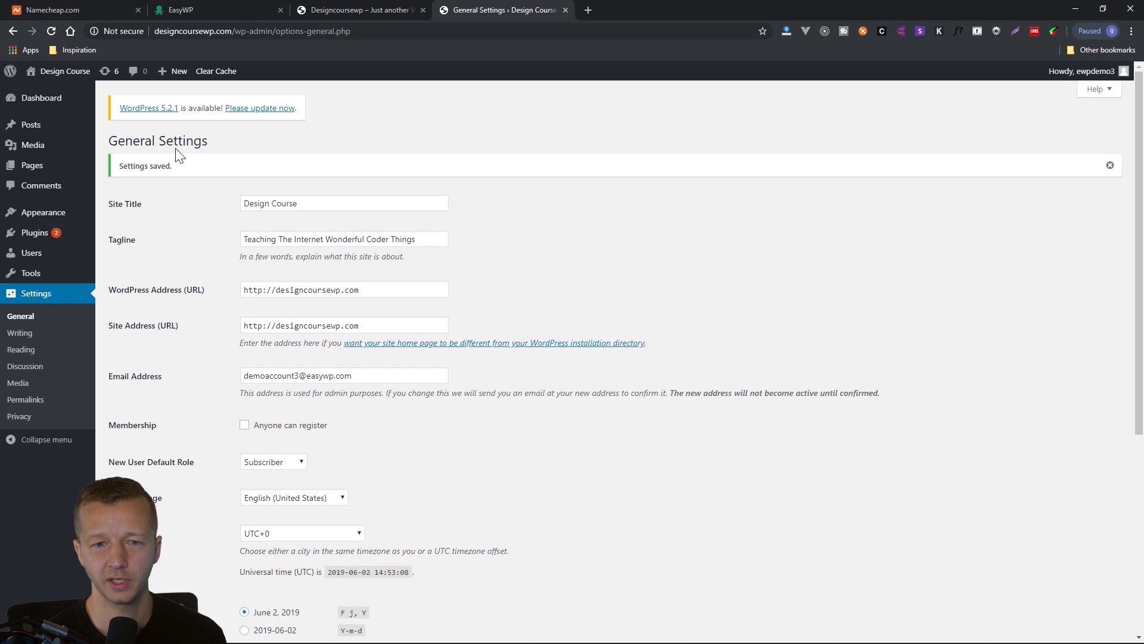
Reload the live site's front page and check the title and tagline in its header.
click(326, 12)
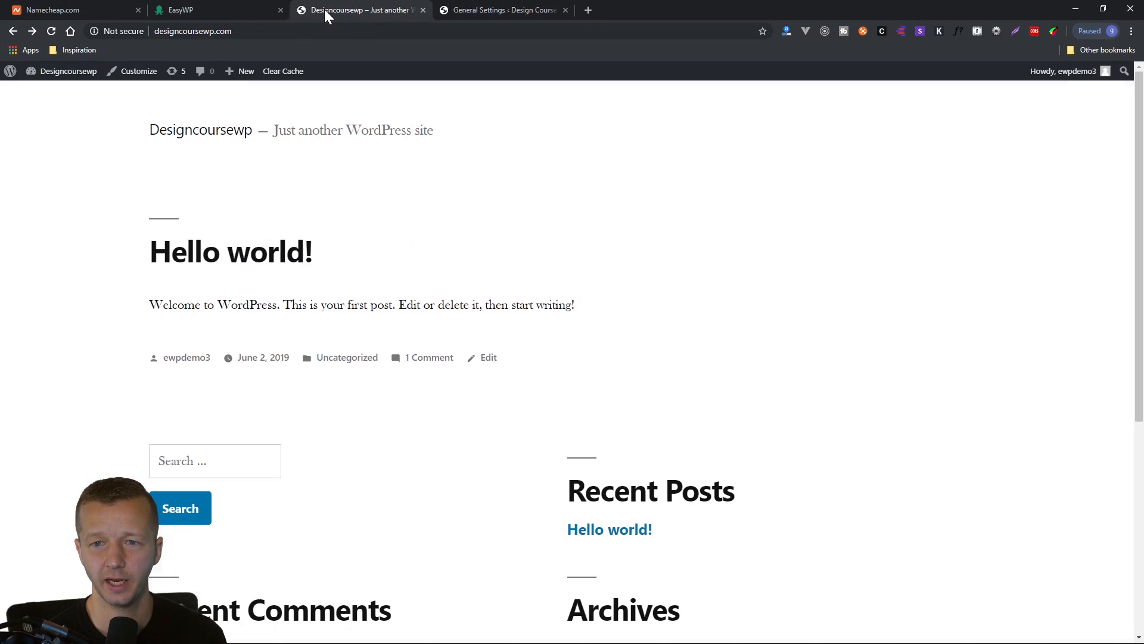
click(48, 31)
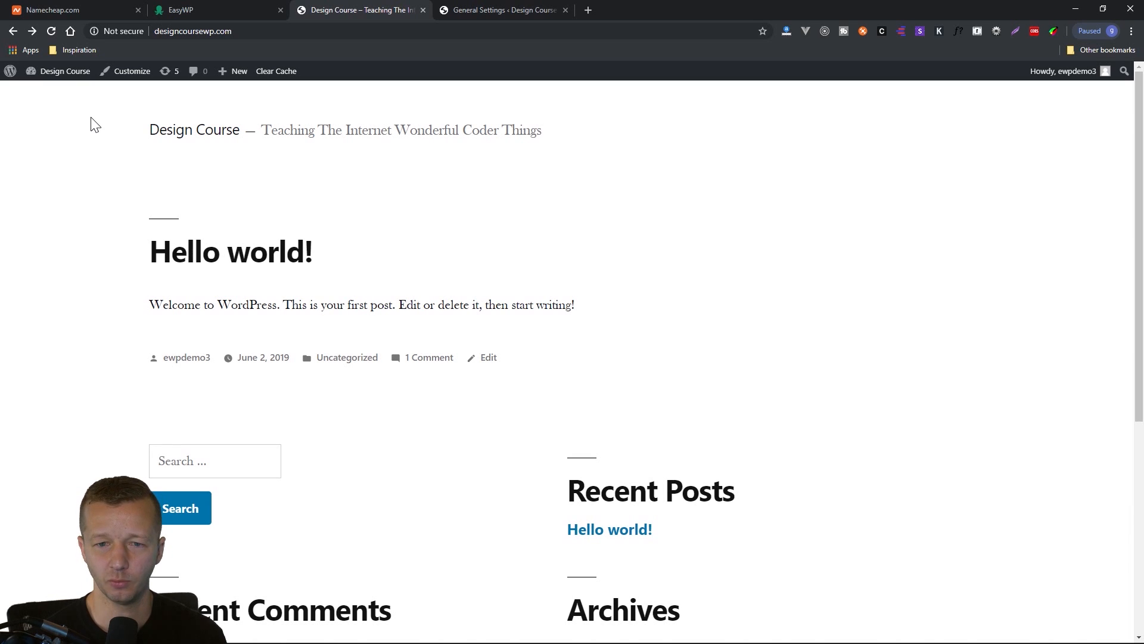
drag(91, 124, 892, 466)
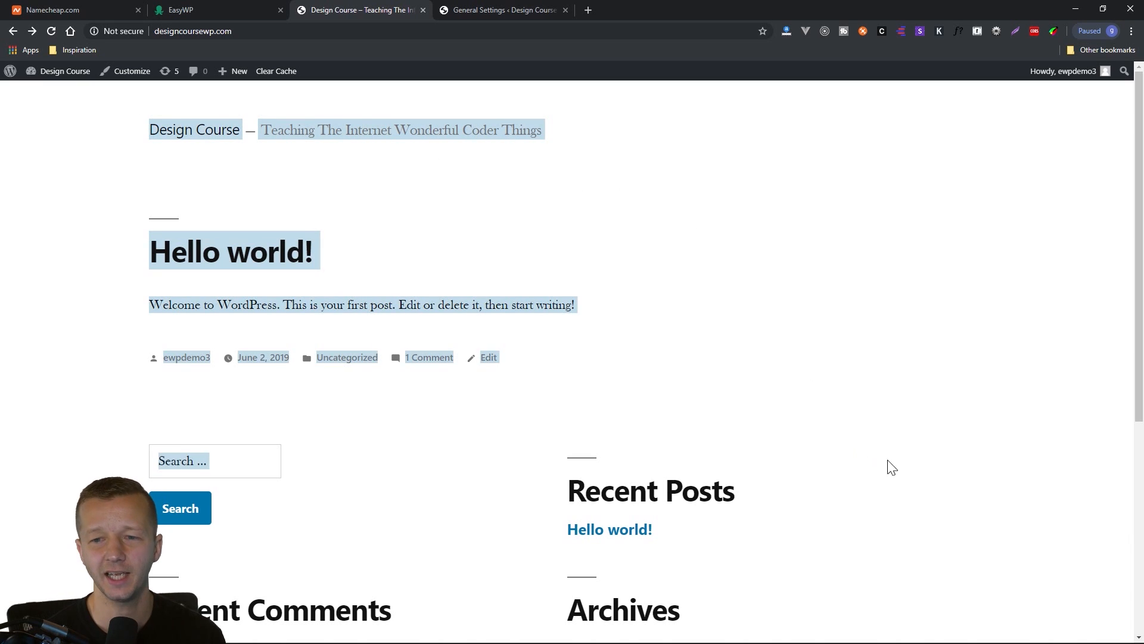
click(582, 341)
drag(145, 133, 851, 584)
click(851, 584)
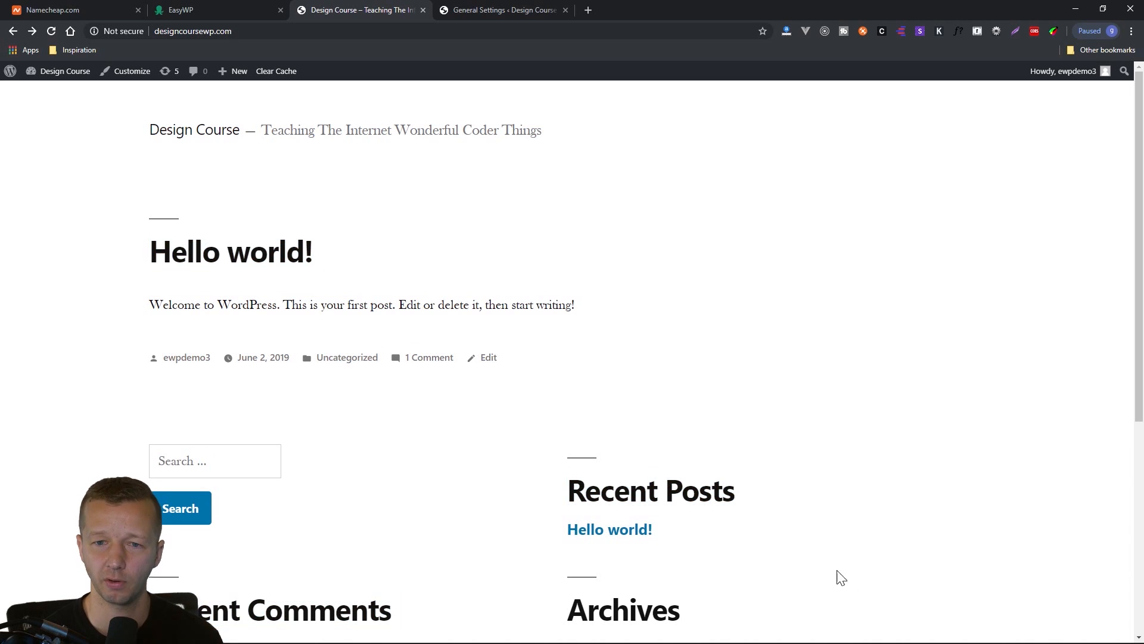
Review the default post category, post format and post-via-email options in the Writing Settings and save the page.
click(487, 12)
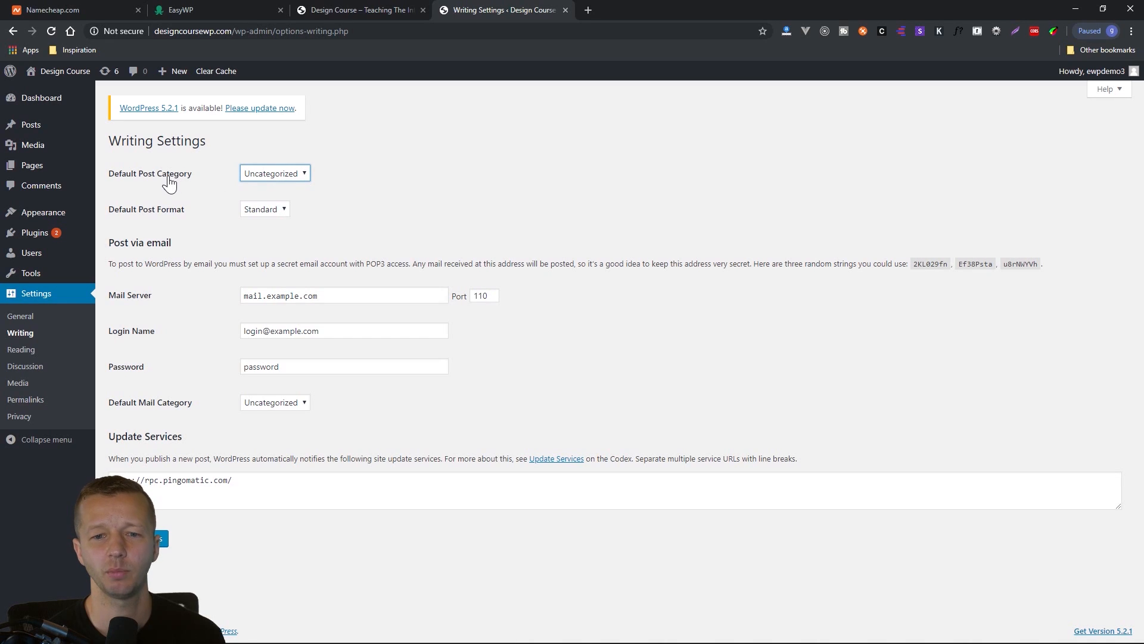
click(265, 173)
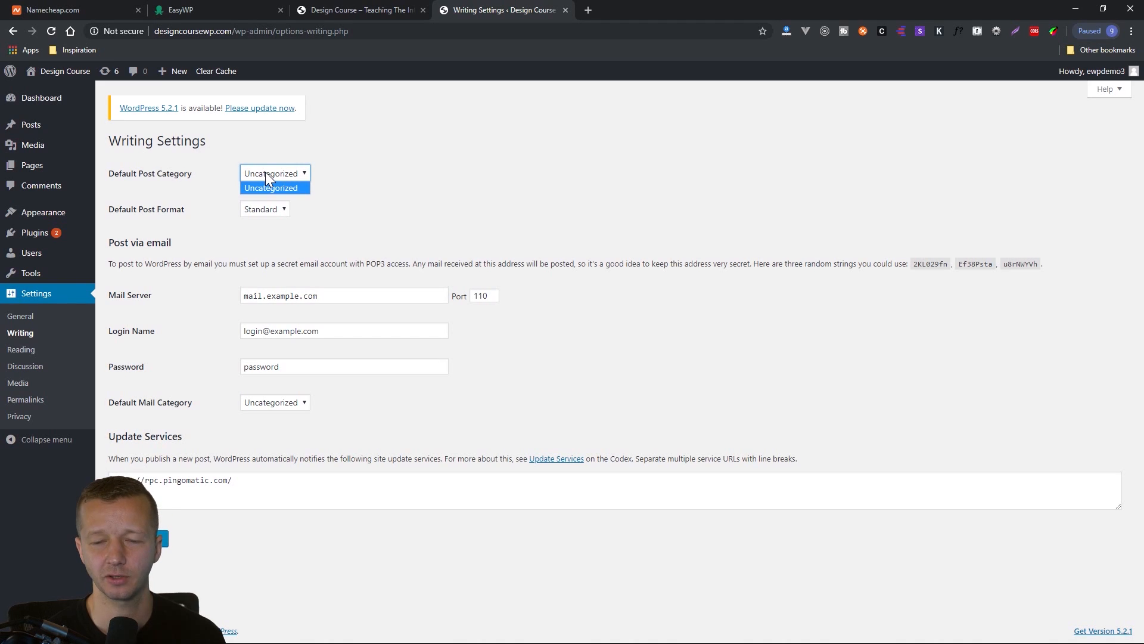
click(266, 173)
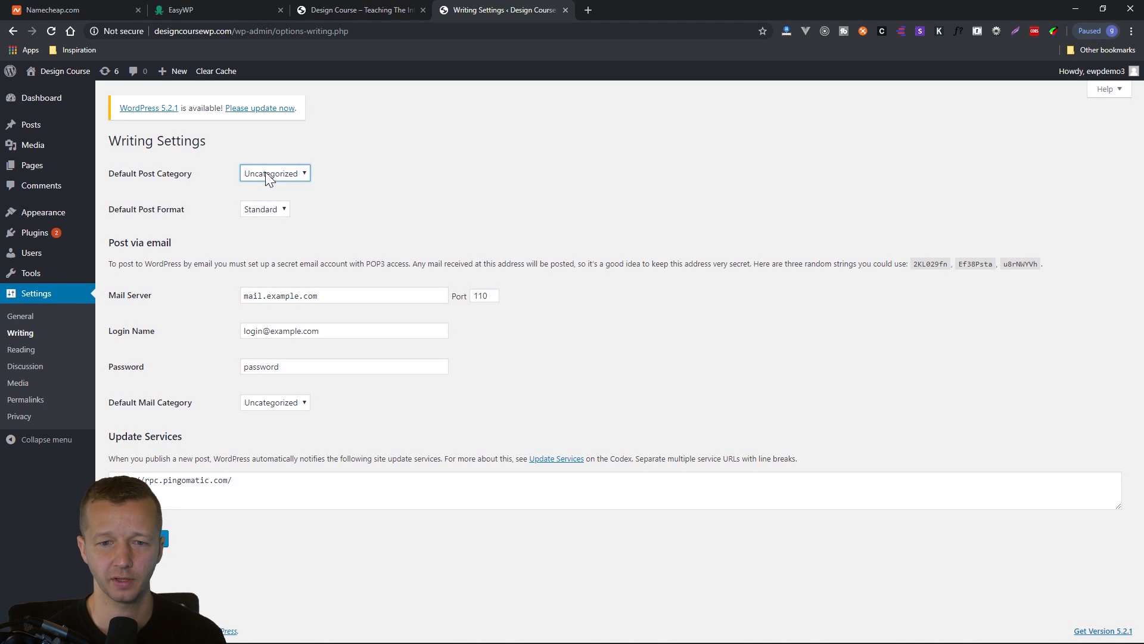
click(266, 212)
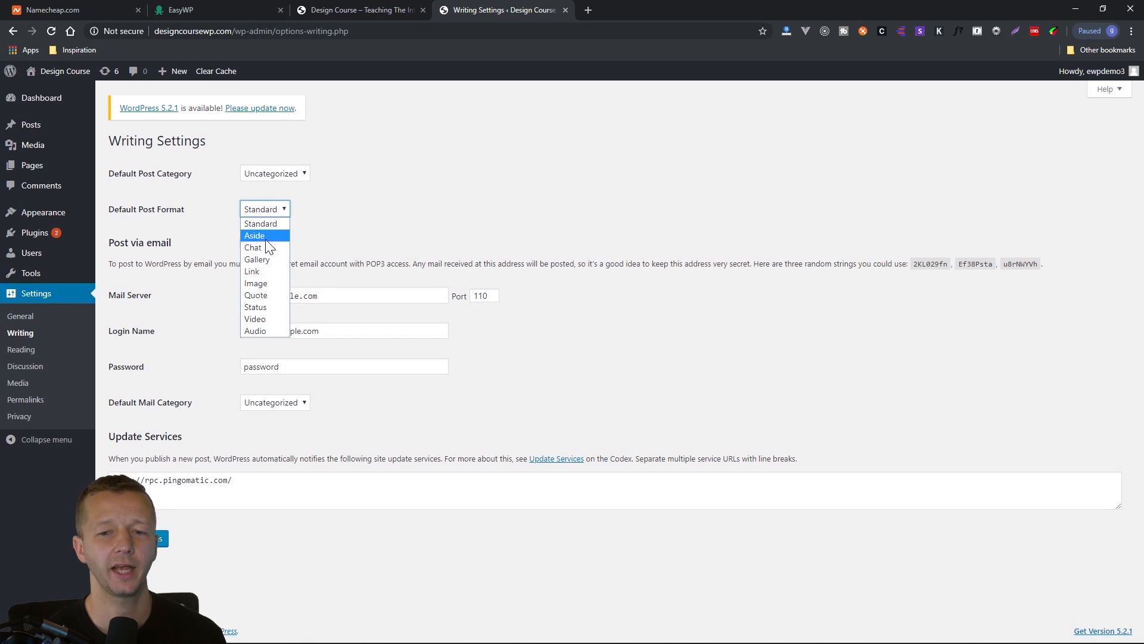
click(263, 212)
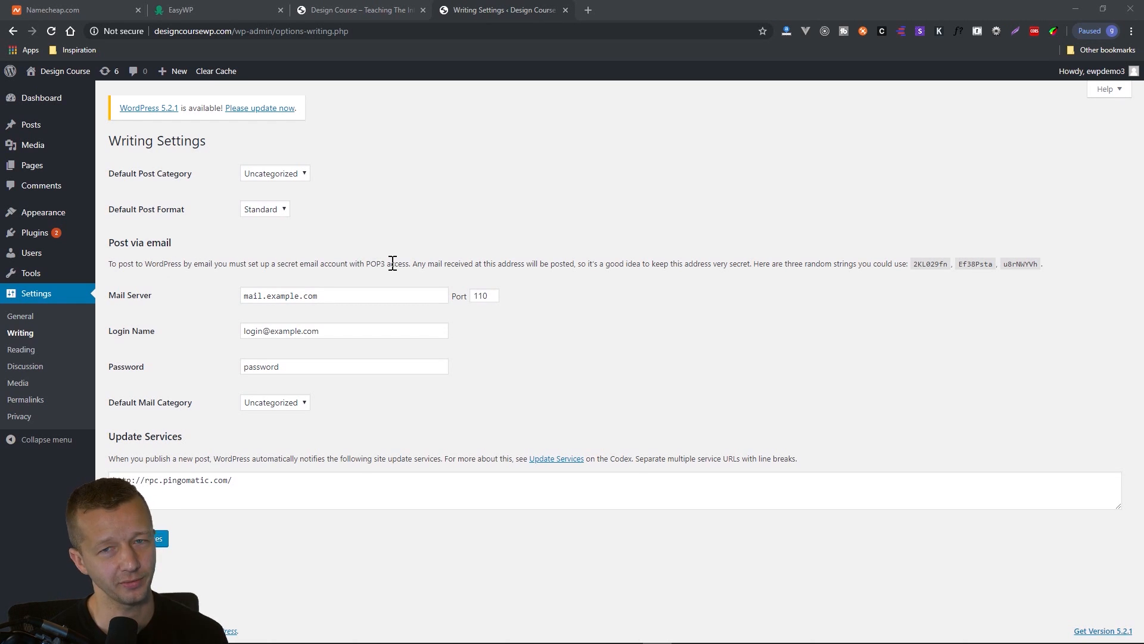
drag(111, 241, 608, 409)
click(608, 409)
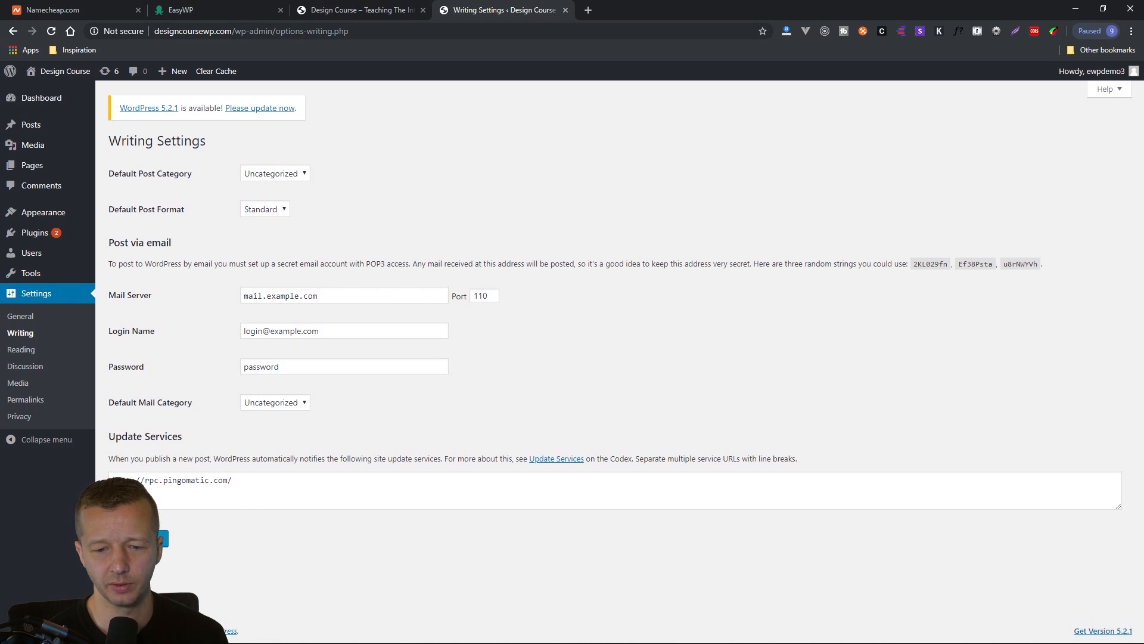
click(163, 539)
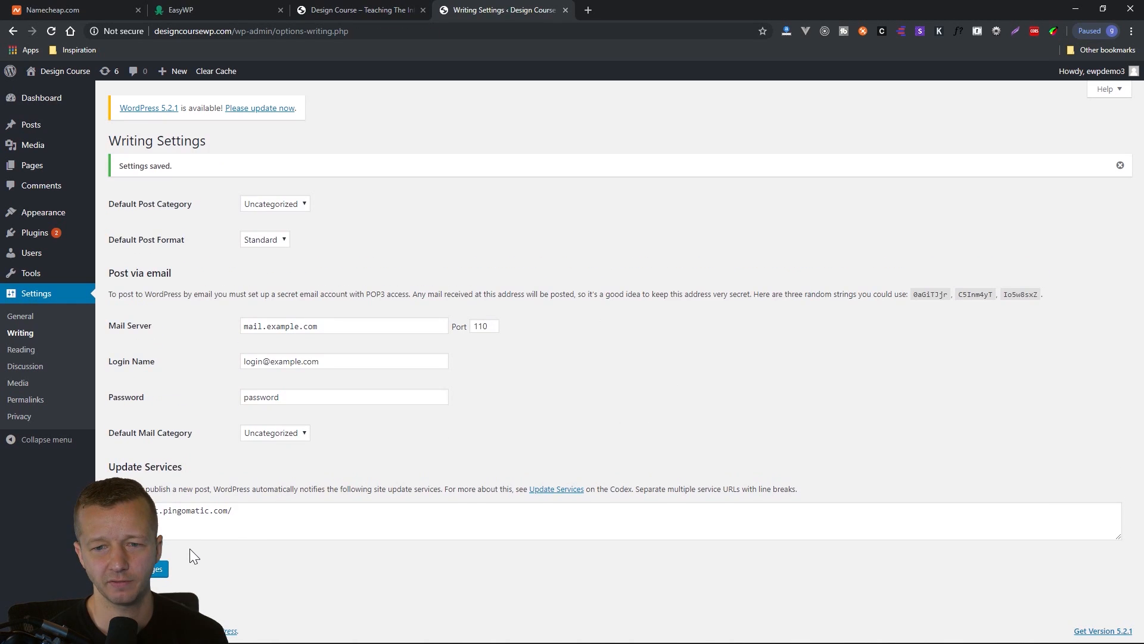
Switch the homepage display to a static page in the Reading Settings and examine the Homepage and Posts page choices.
click(19, 349)
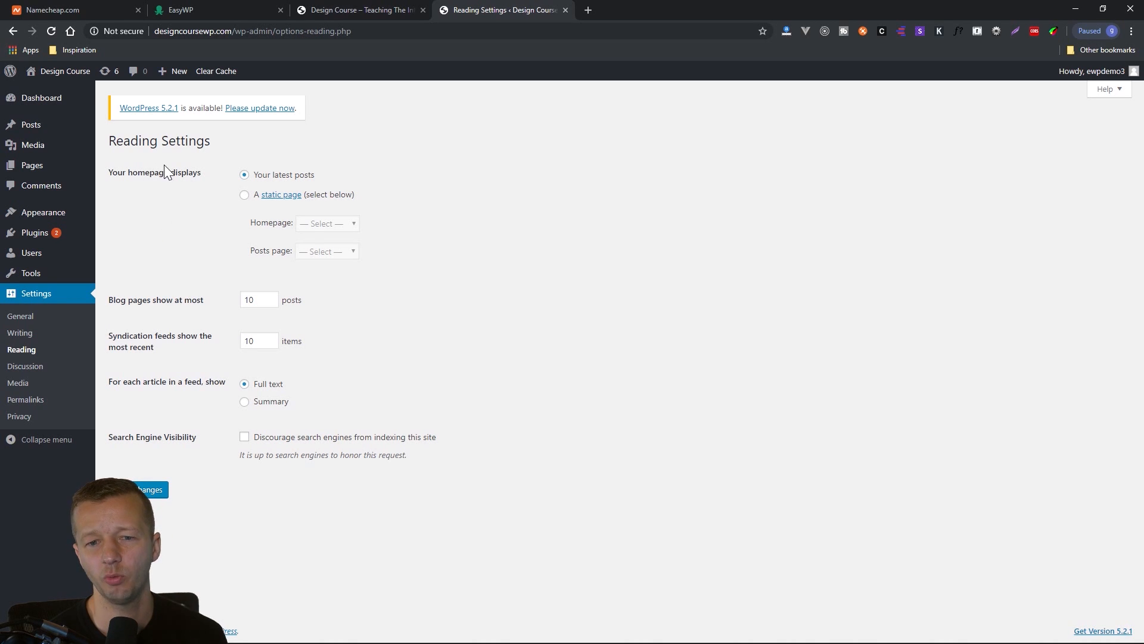
click(244, 197)
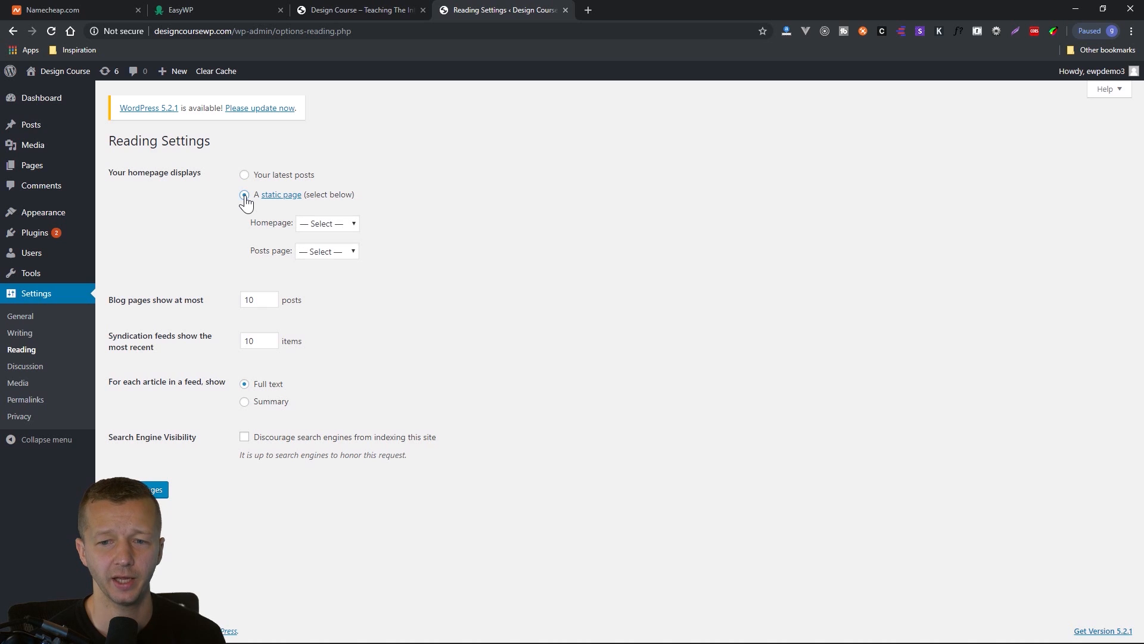
click(319, 222)
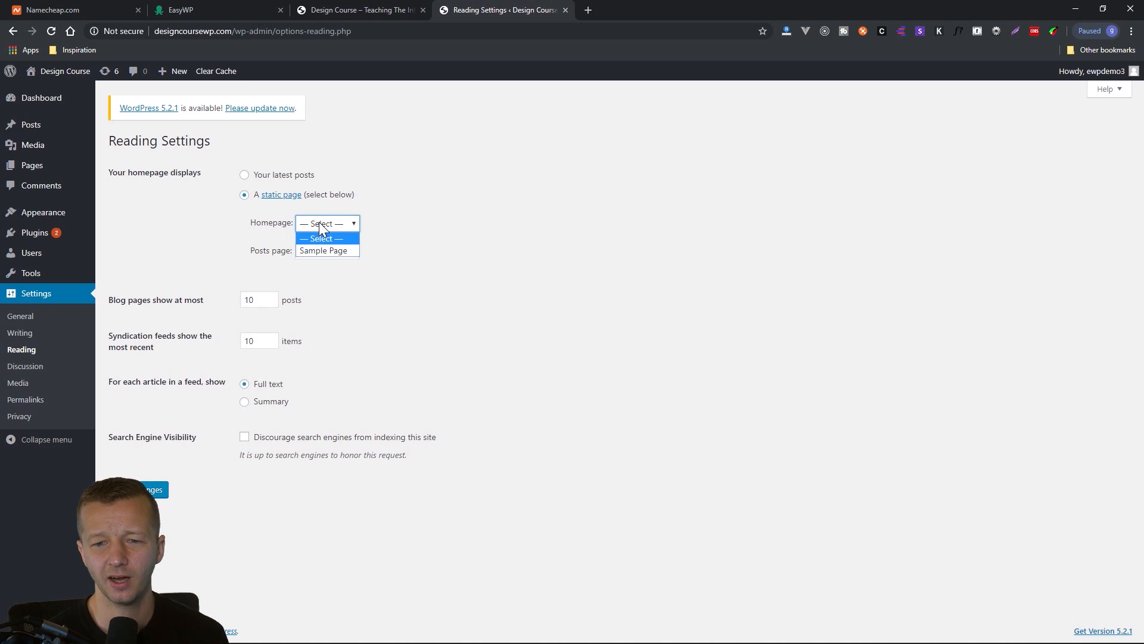
click(329, 224)
click(331, 252)
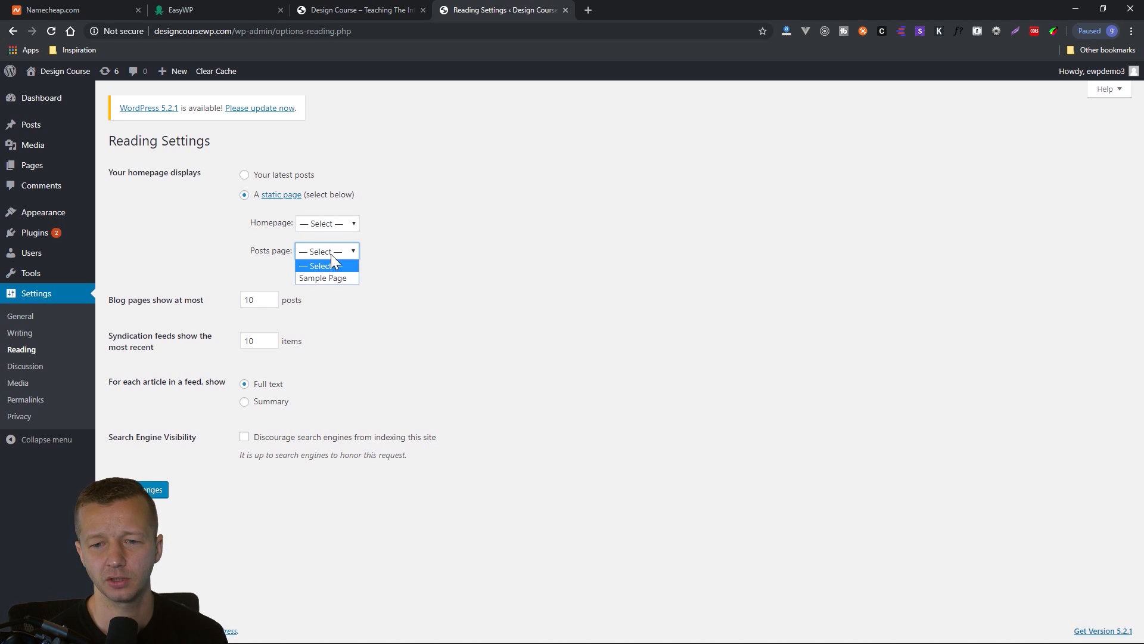
click(331, 253)
click(331, 252)
click(396, 255)
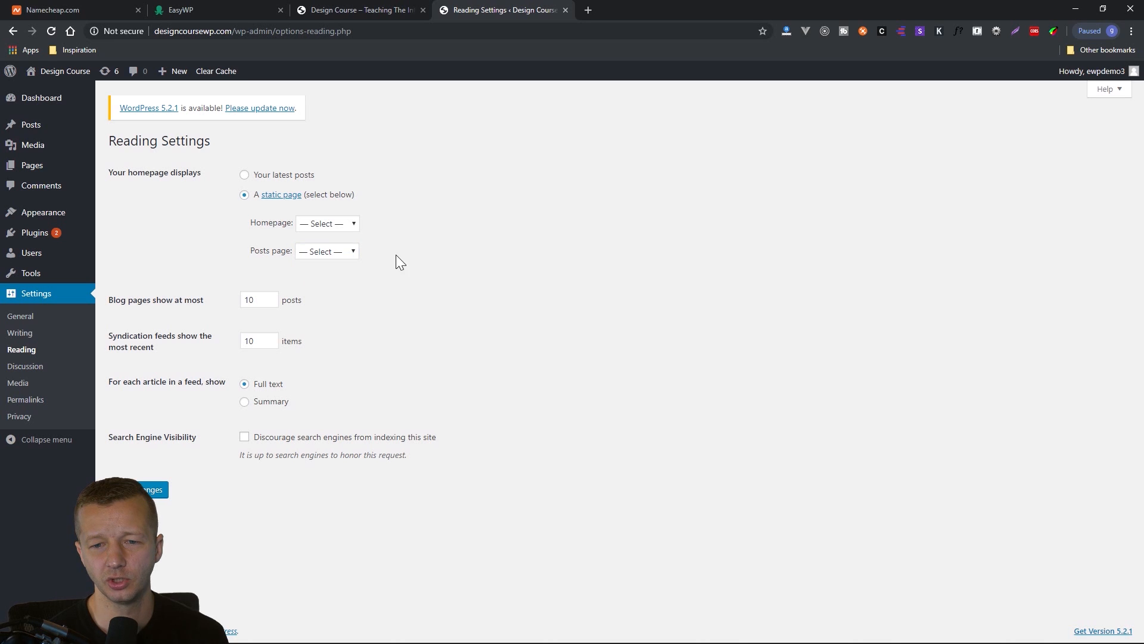
click(345, 230)
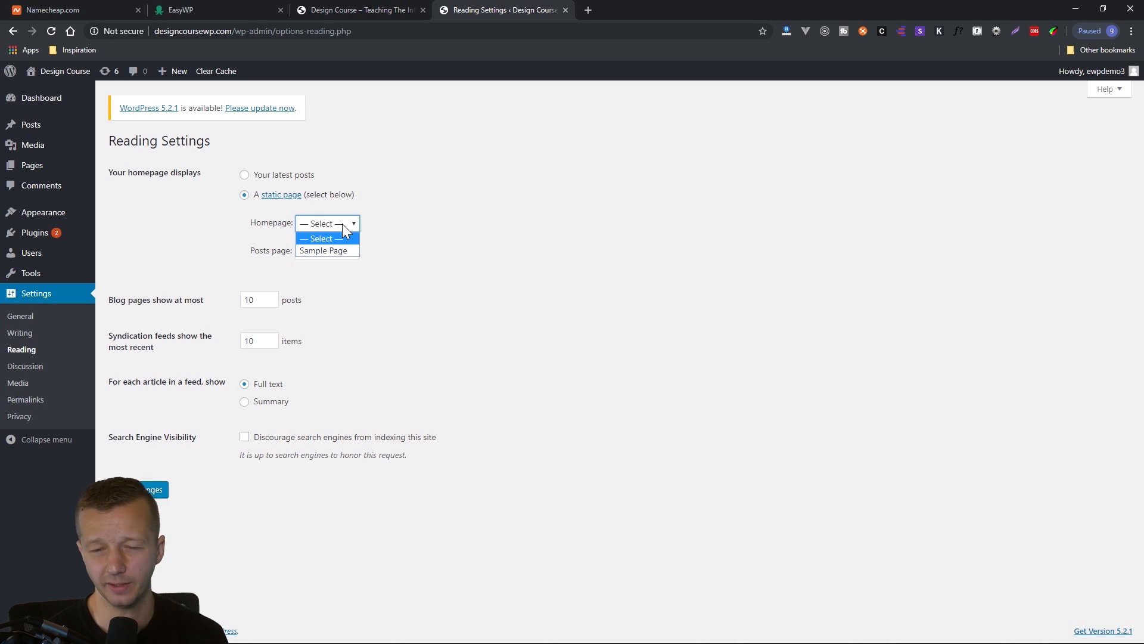
click(343, 226)
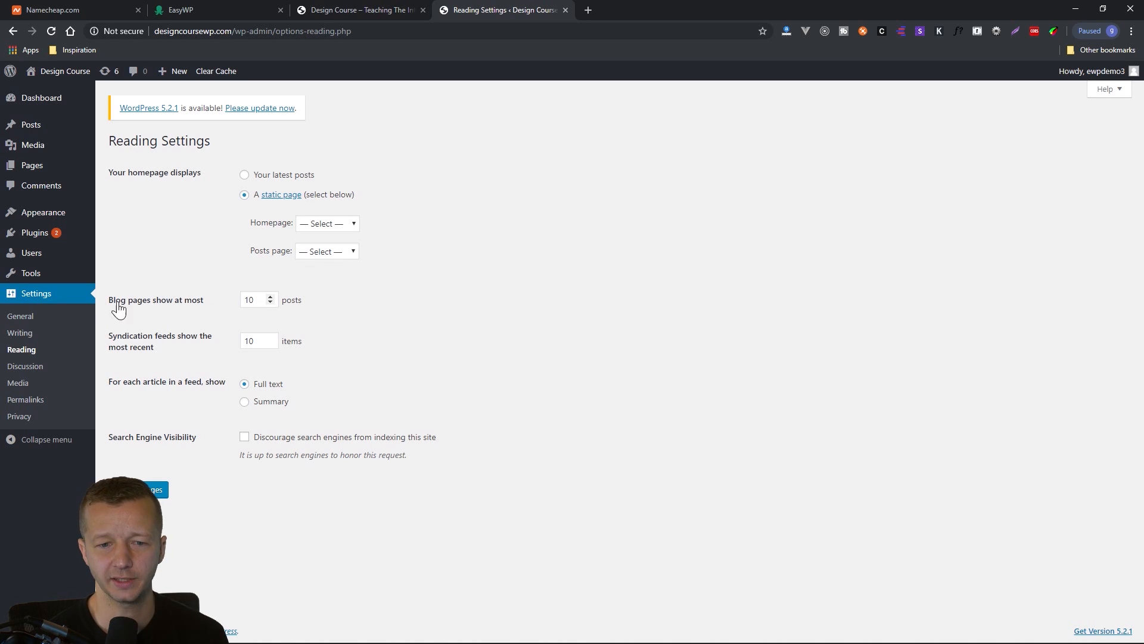
Return the homepage display setting to Your latest posts.
drag(109, 173, 220, 172)
click(204, 172)
click(109, 173)
click(220, 173)
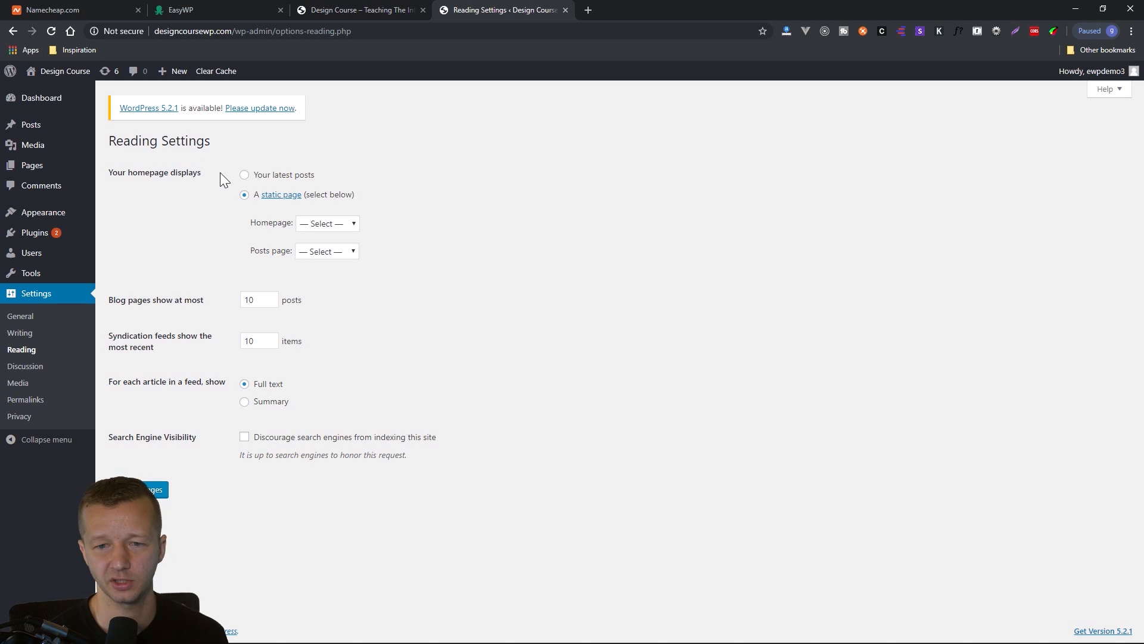
click(274, 178)
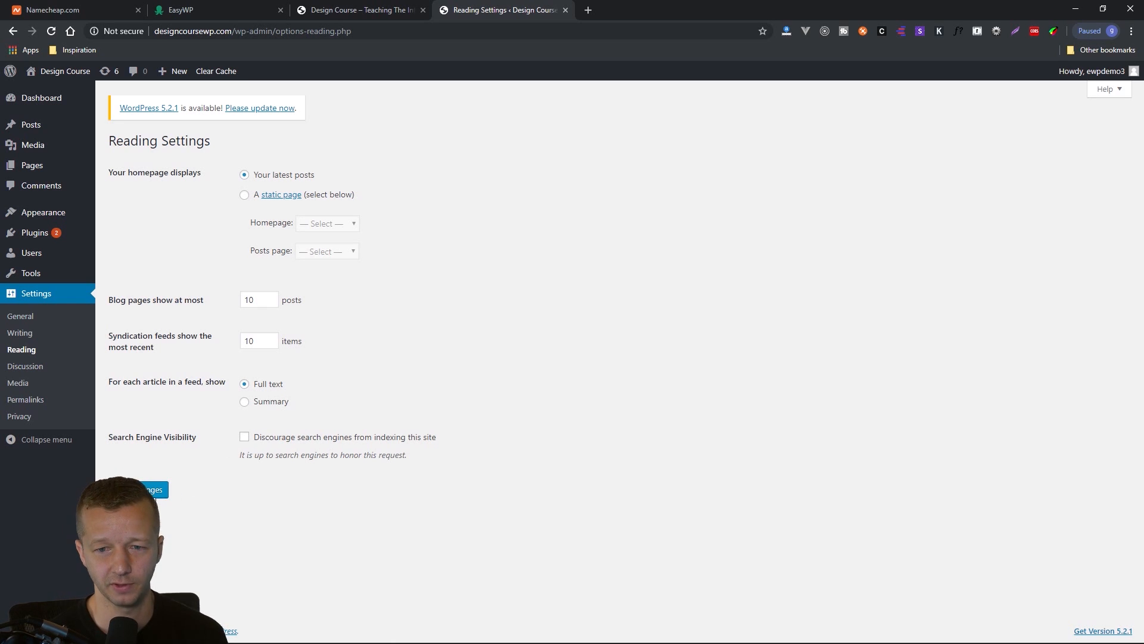
Review the comment options in the Discussion Settings and the image size and upload options in the Media Settings.
click(36, 372)
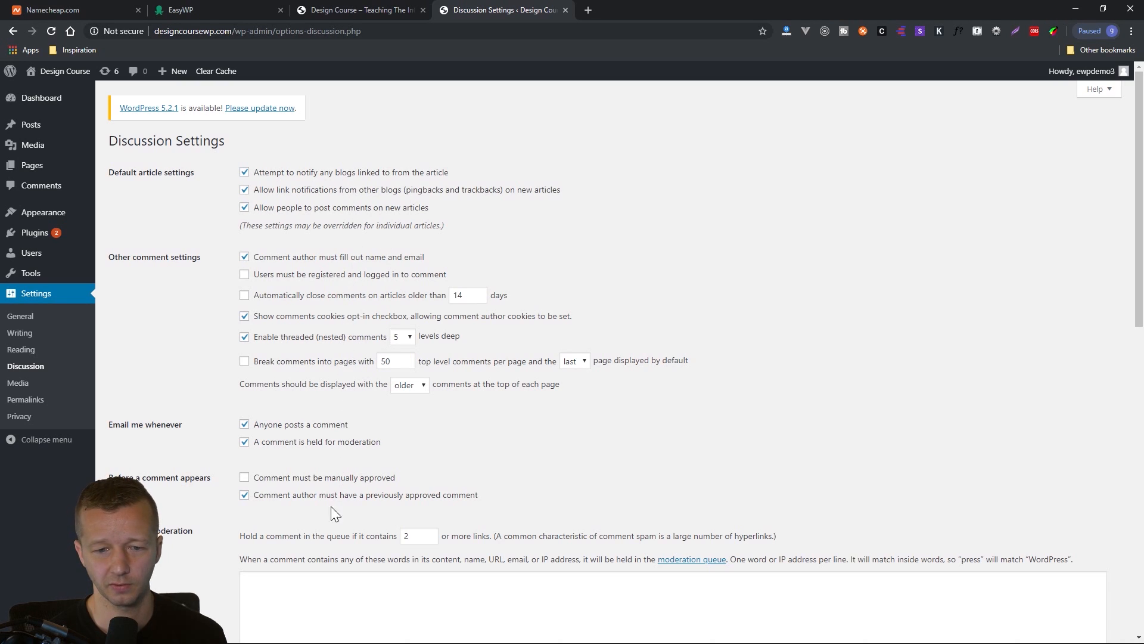
click(11, 384)
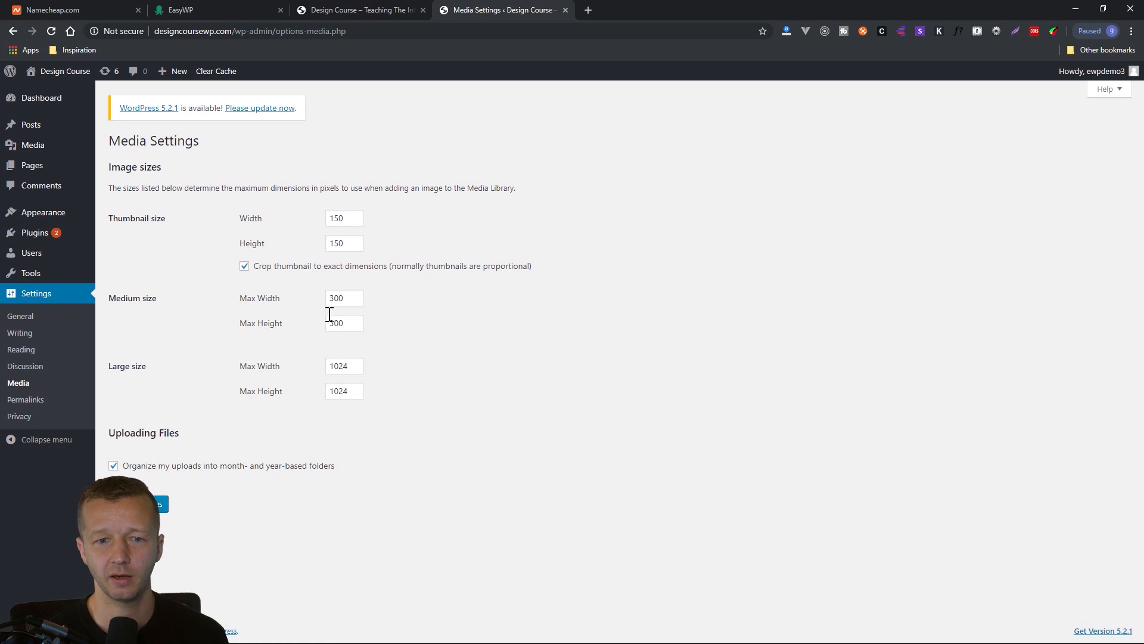
mouse_move(37, 146)
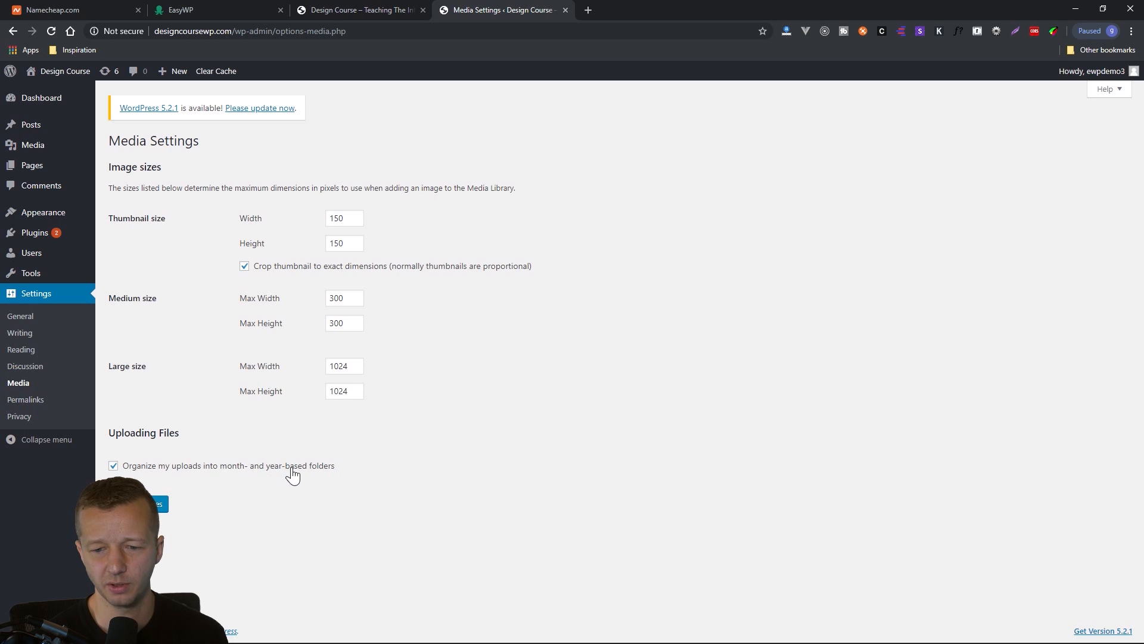
Compare the Plain, Day and name, Month and name, and Post name URL formats in the Permalink Settings, and open the Privacy settings.
click(26, 399)
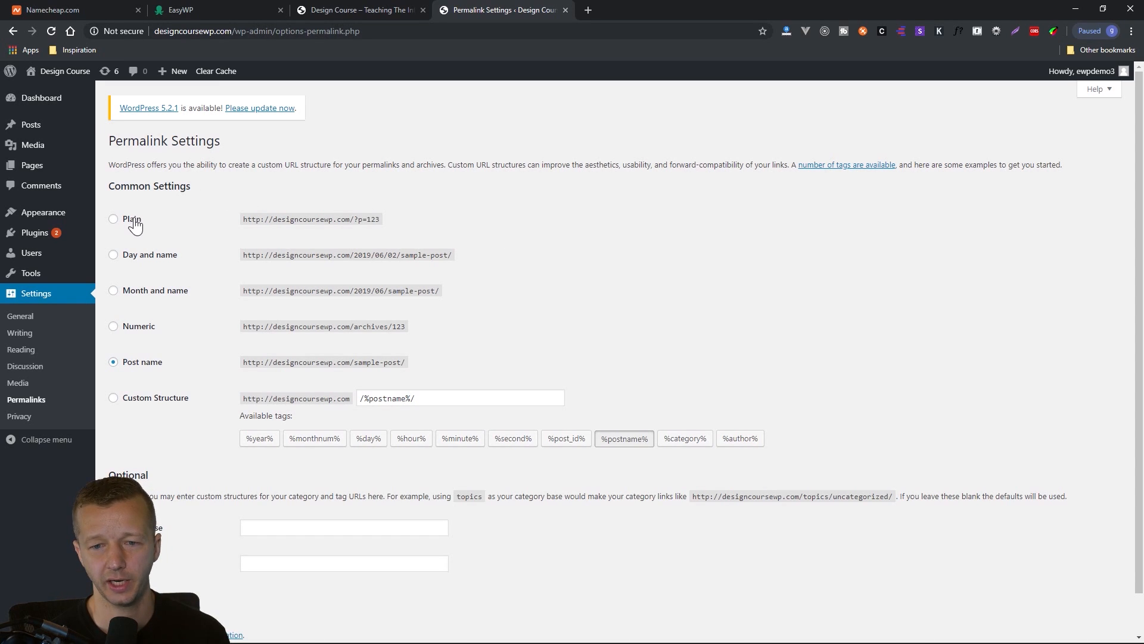
drag(382, 219, 243, 221)
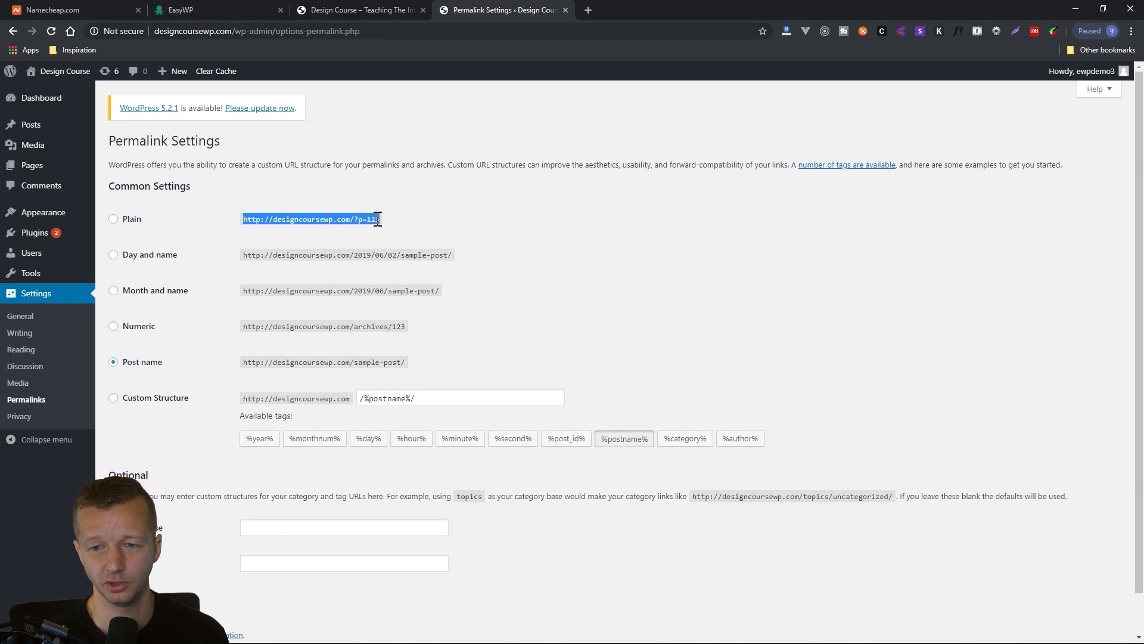
drag(379, 219, 247, 217)
click(247, 219)
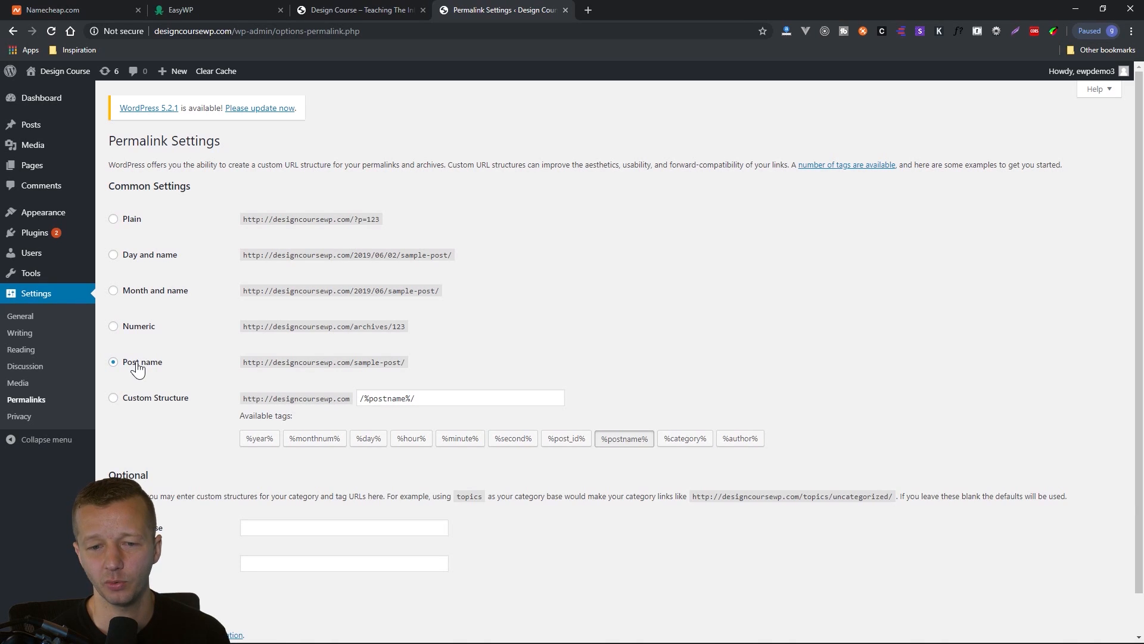
drag(403, 364, 355, 365)
click(354, 365)
click(401, 364)
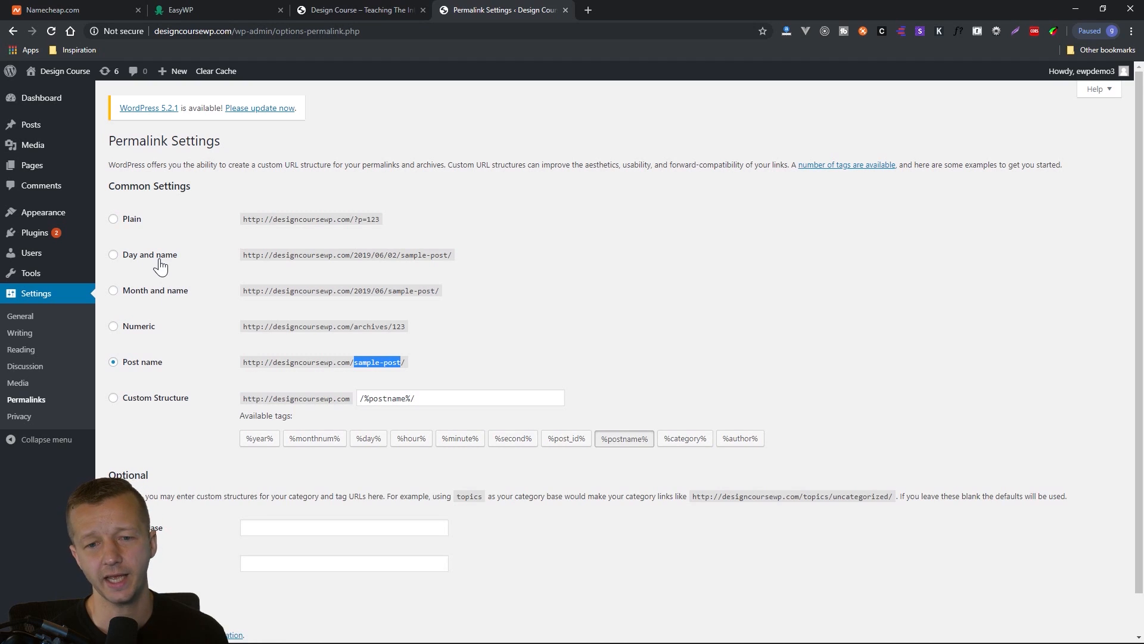
drag(351, 255, 398, 255)
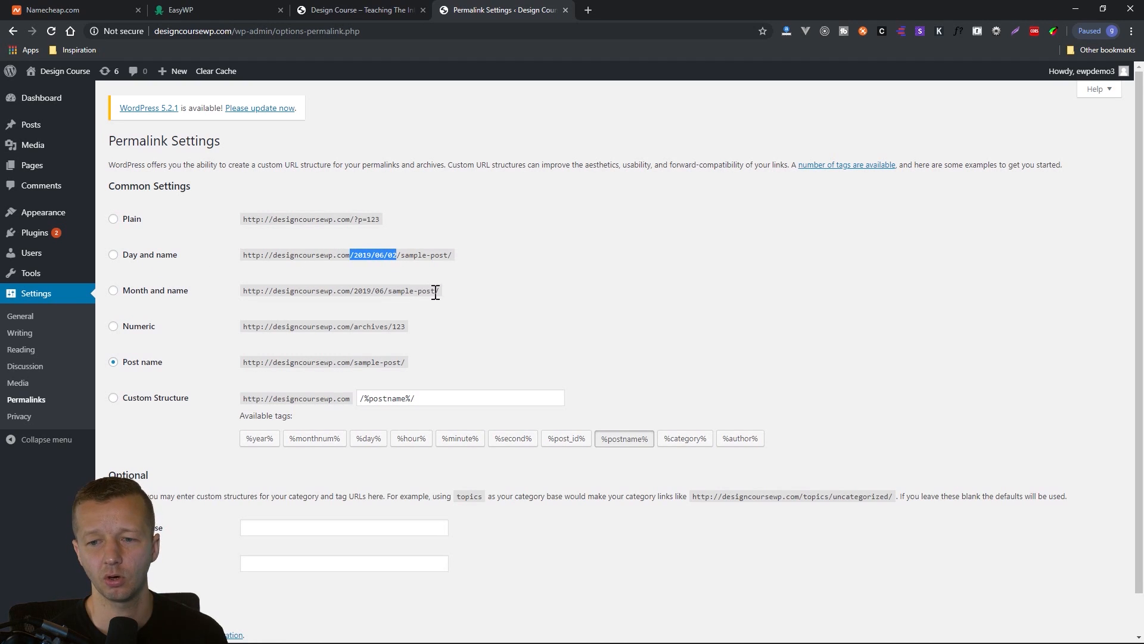
drag(440, 290, 245, 290)
click(245, 291)
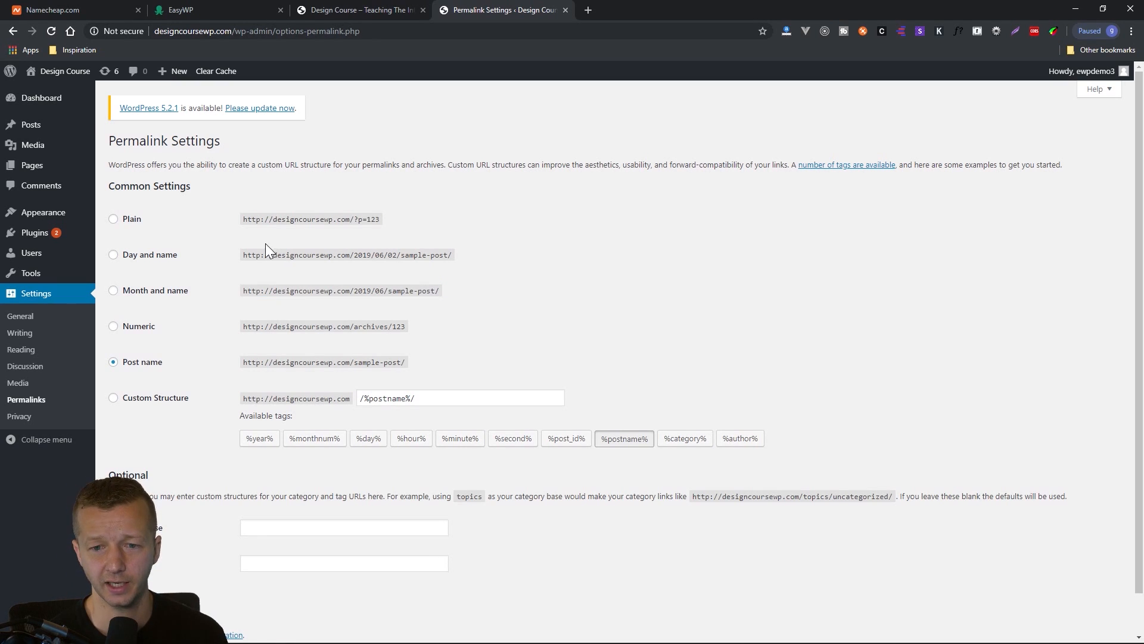
drag(245, 254, 455, 254)
click(399, 362)
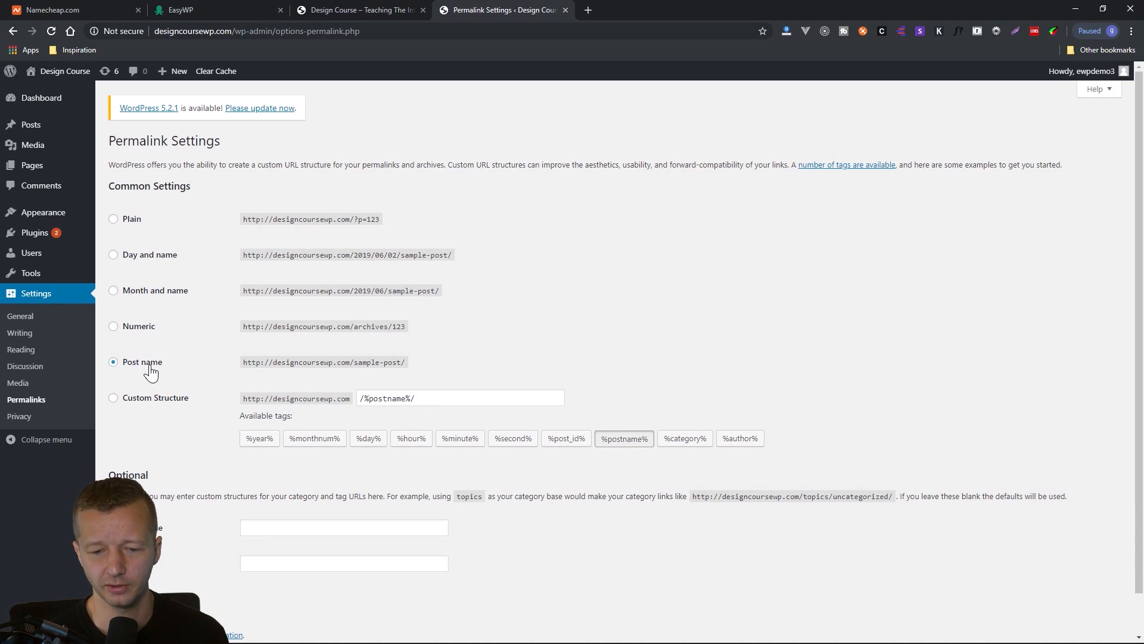
click(19, 417)
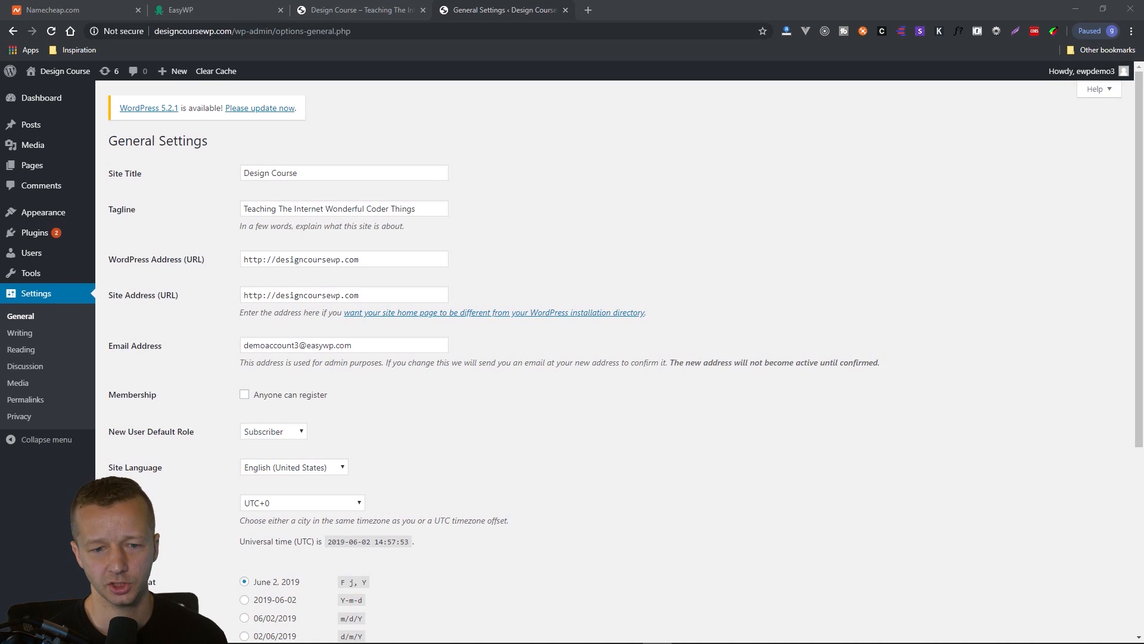
Update the Akismet Anti-Spam and Hello Dolly plugins from the installed plugins list.
mouse_move(43, 245)
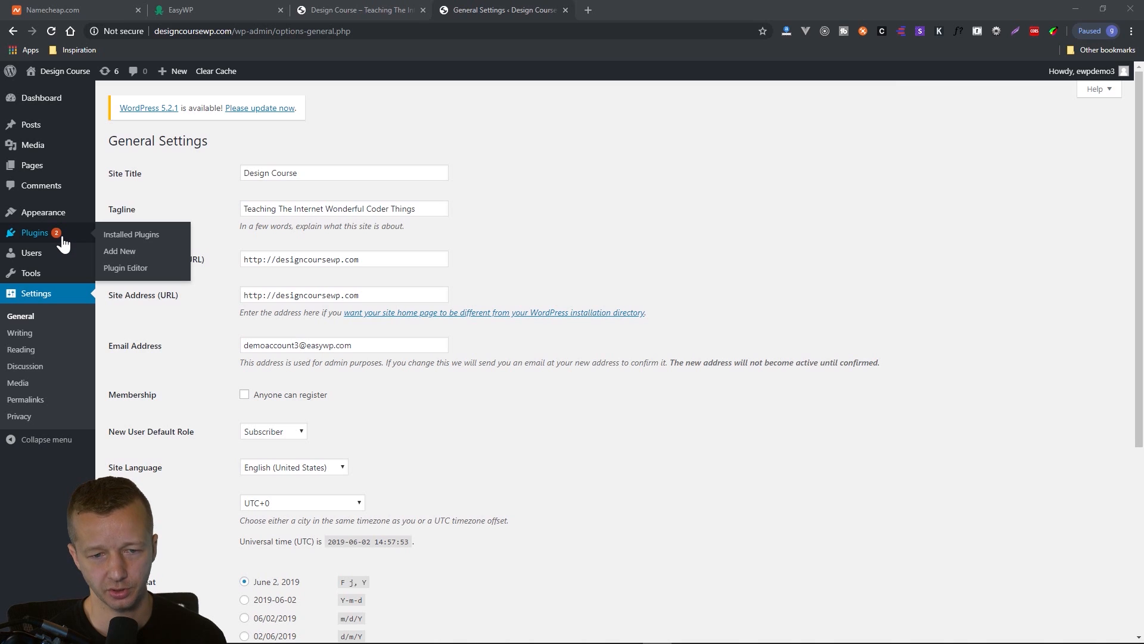
click(62, 237)
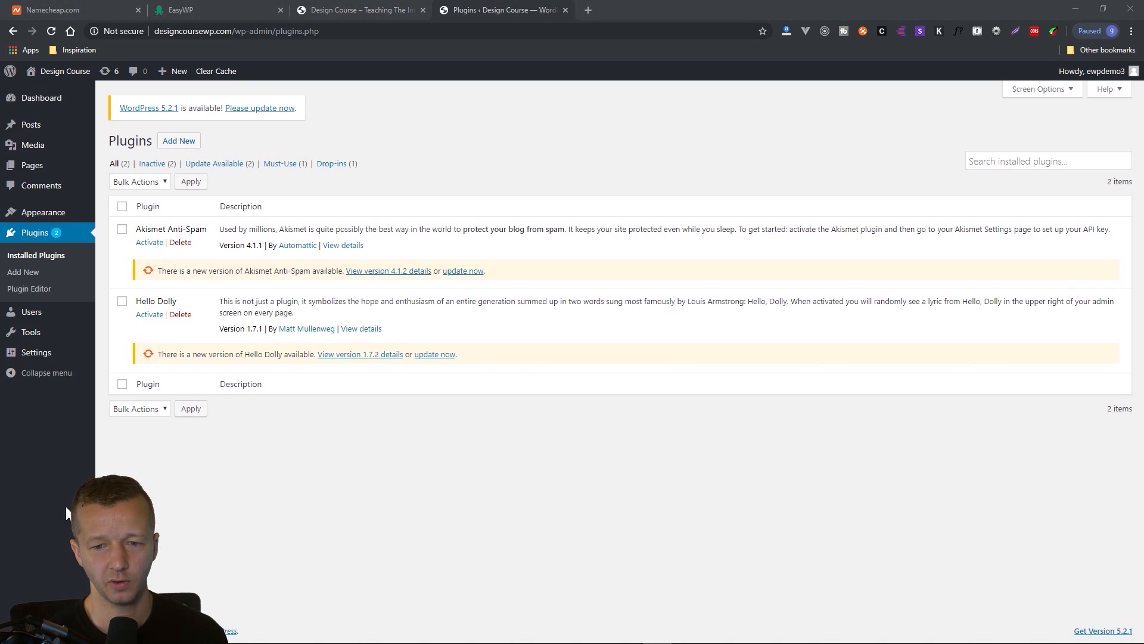
drag(161, 271, 307, 269)
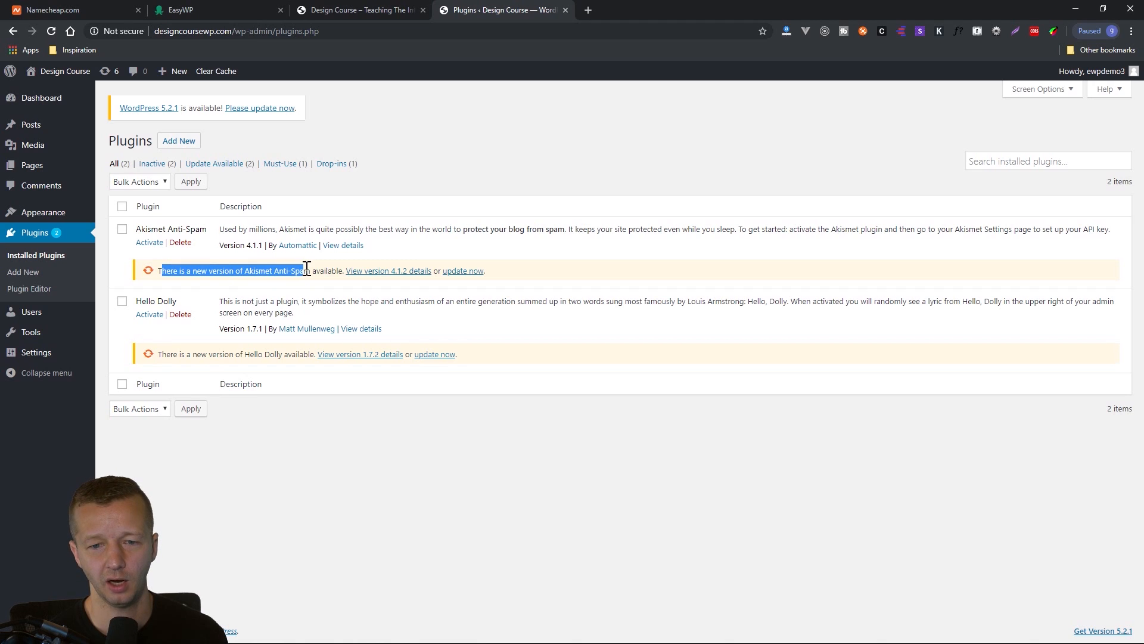
click(307, 270)
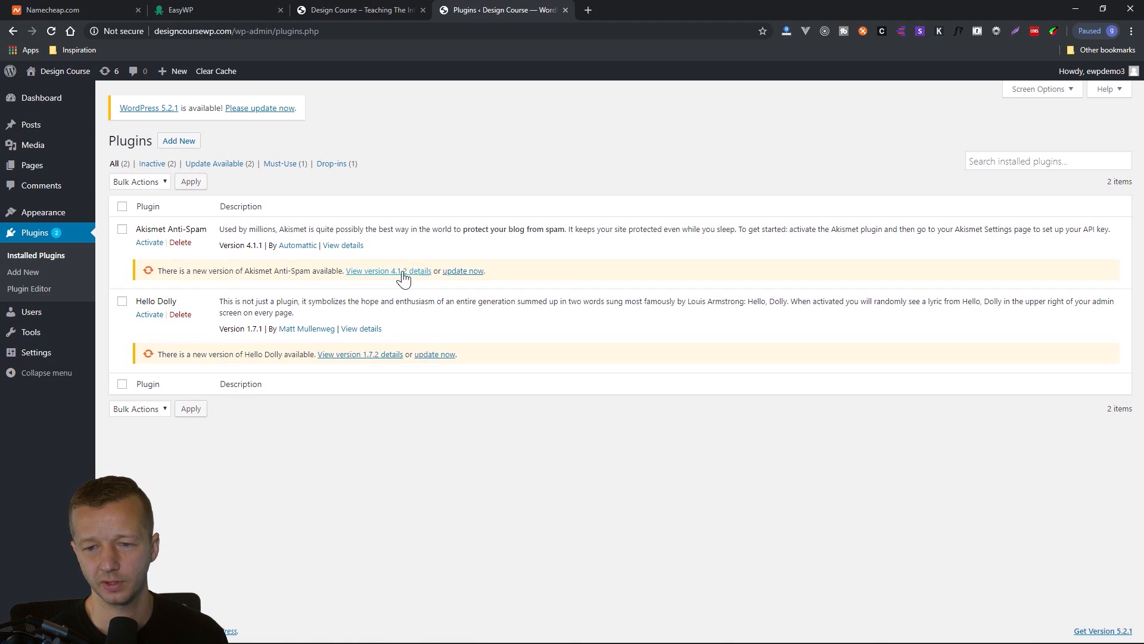
click(468, 273)
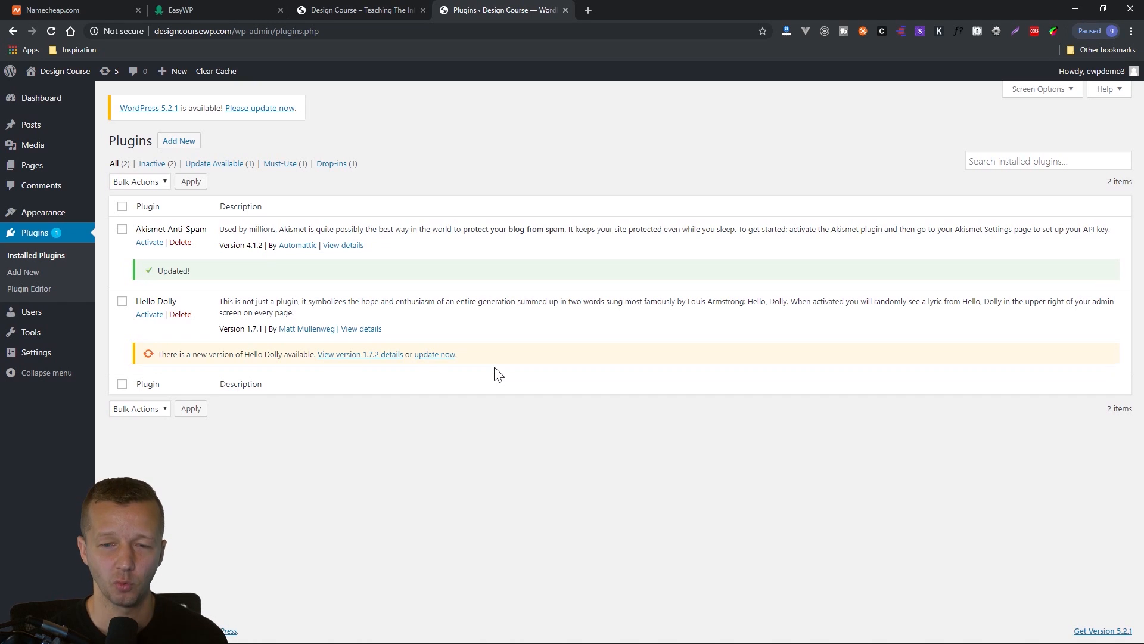
click(445, 356)
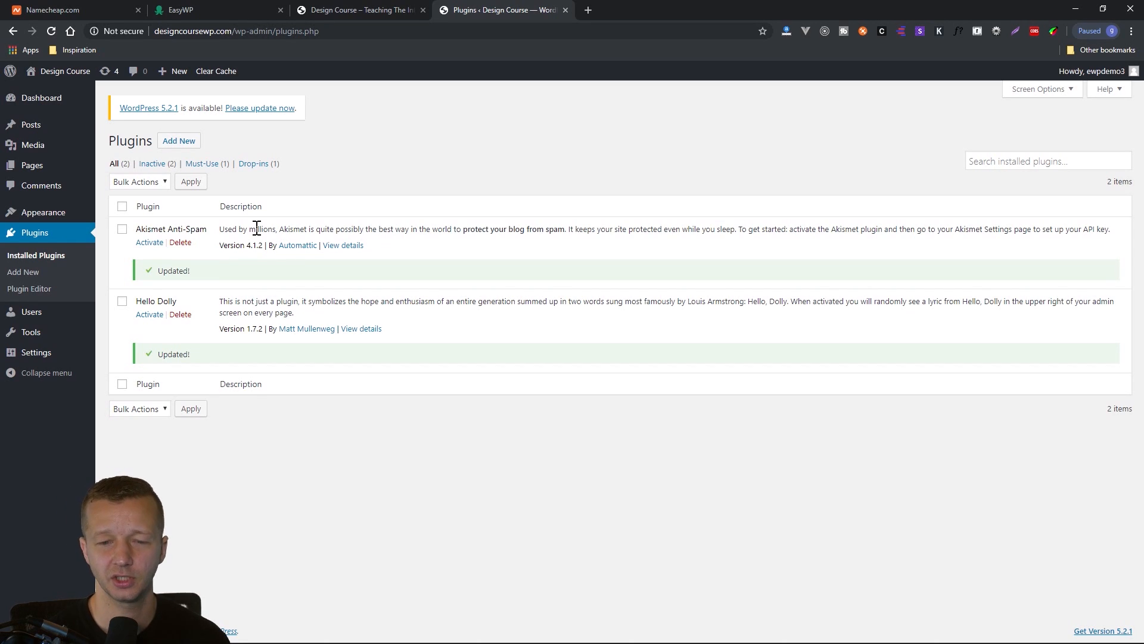
Activate the Akismet Anti-Spam and Hello Dolly plugins and check the lyric line Hello Dolly adds to the admin page.
click(154, 244)
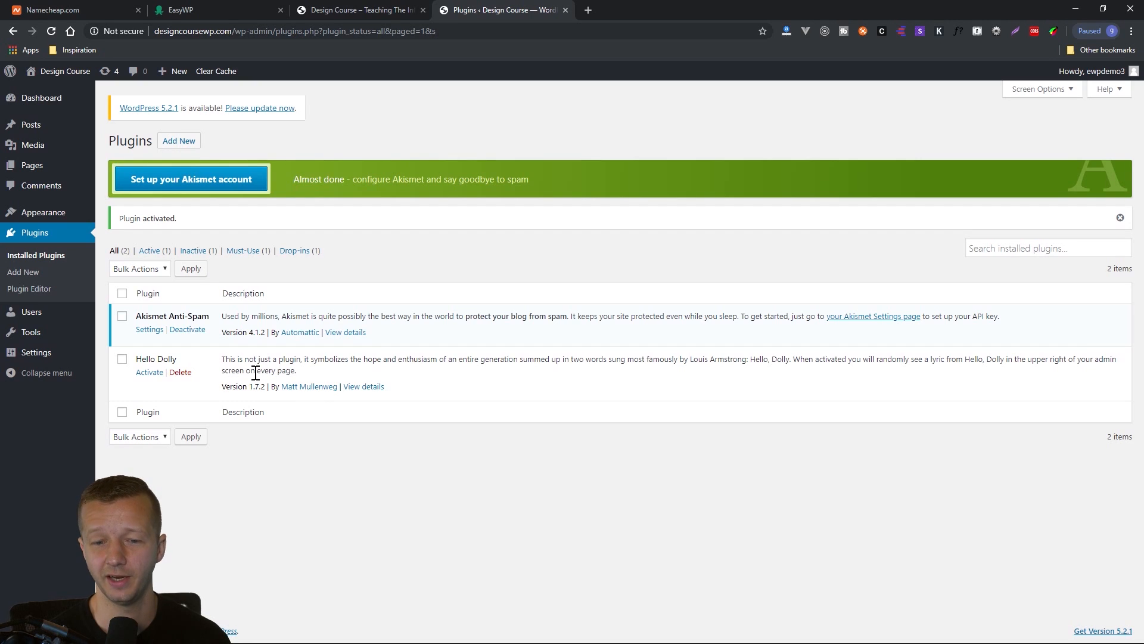
click(149, 372)
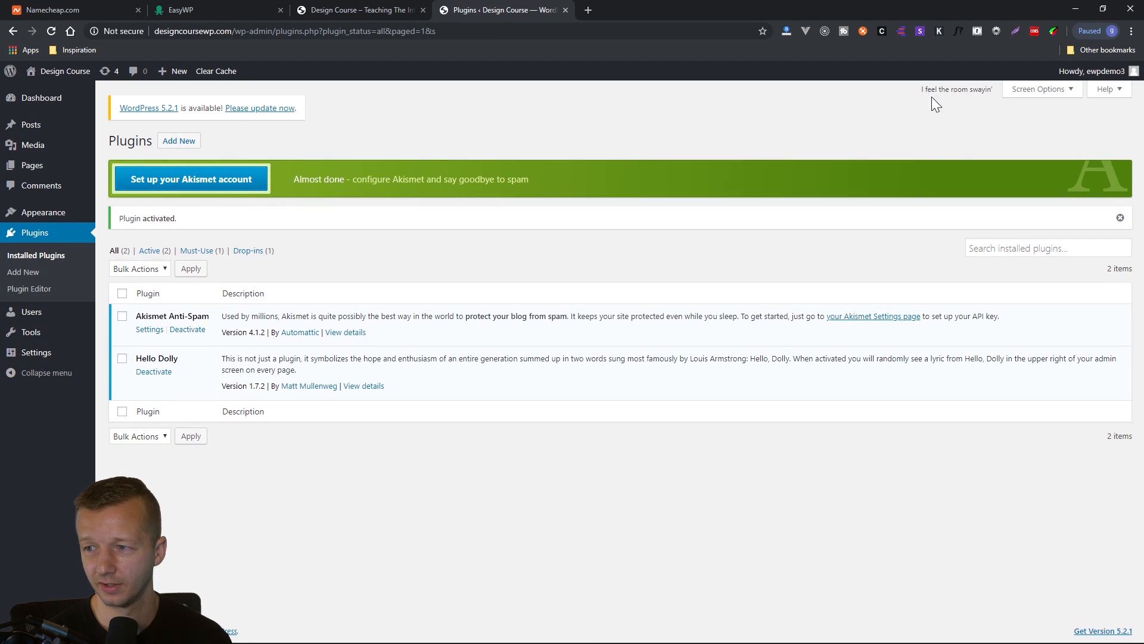
drag(992, 94, 979, 146)
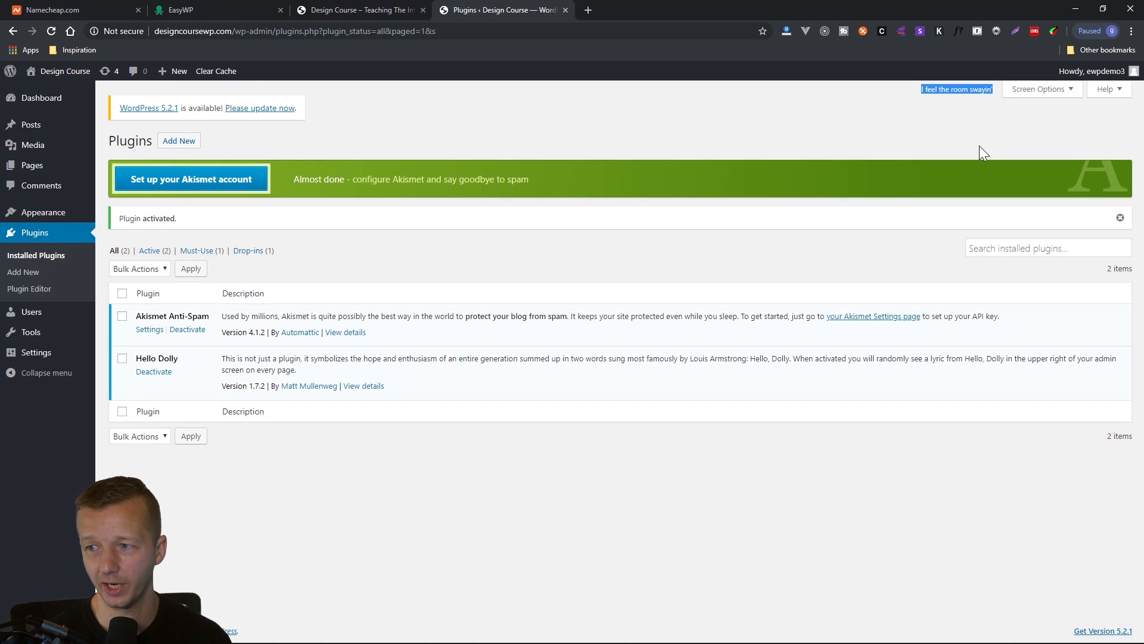
click(828, 127)
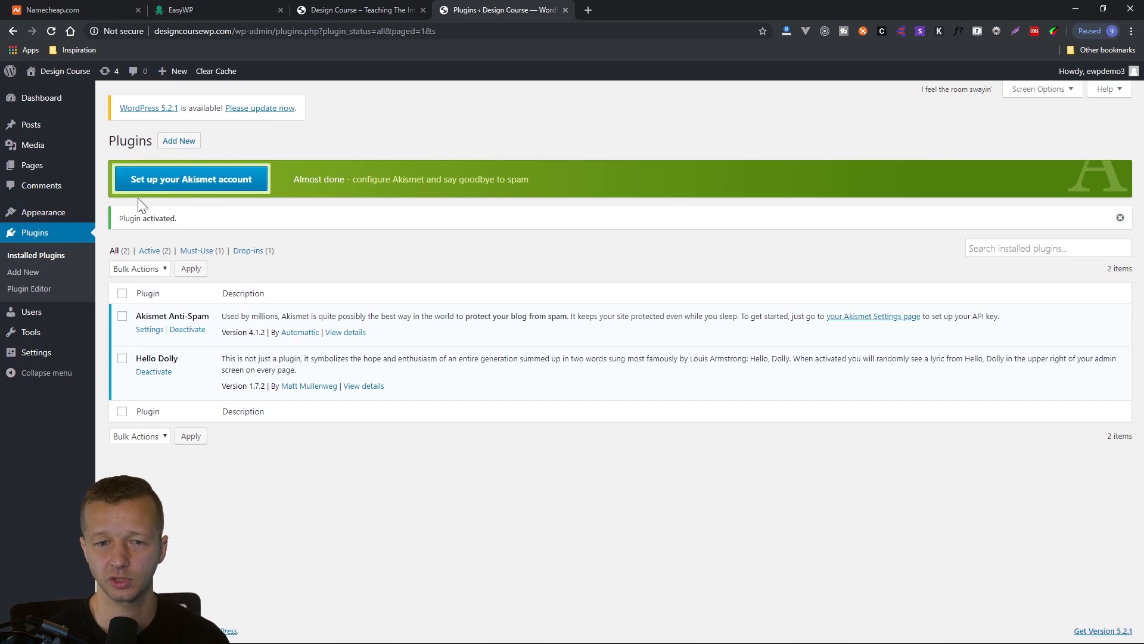
View the installed themes and compare the active Twenty Nineteen theme with the live homepage.
mouse_move(56, 219)
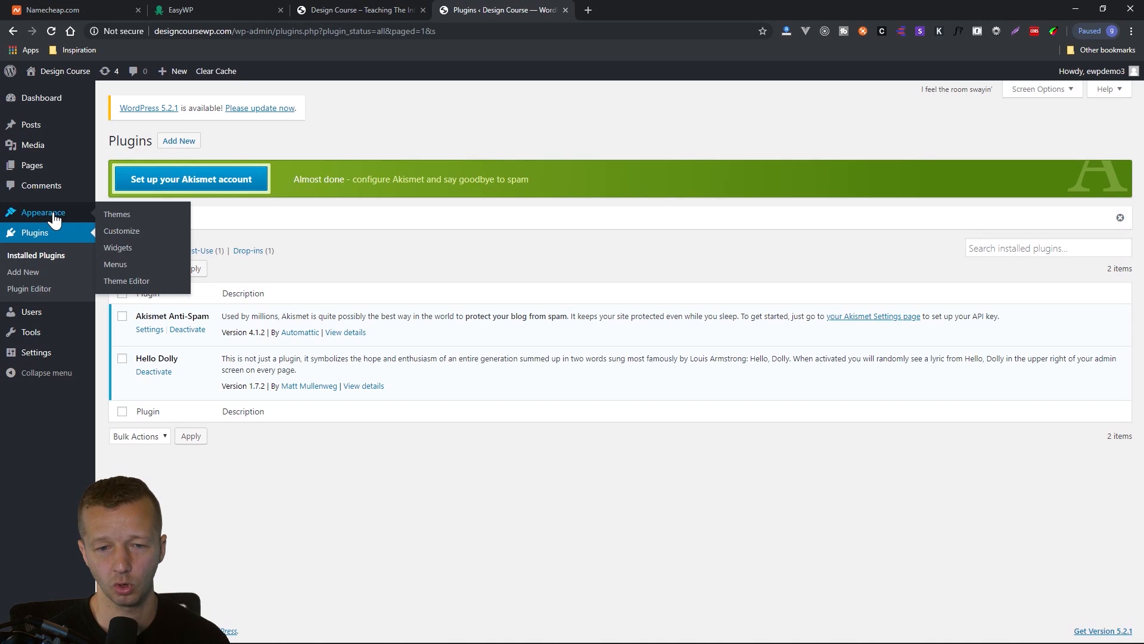
click(53, 216)
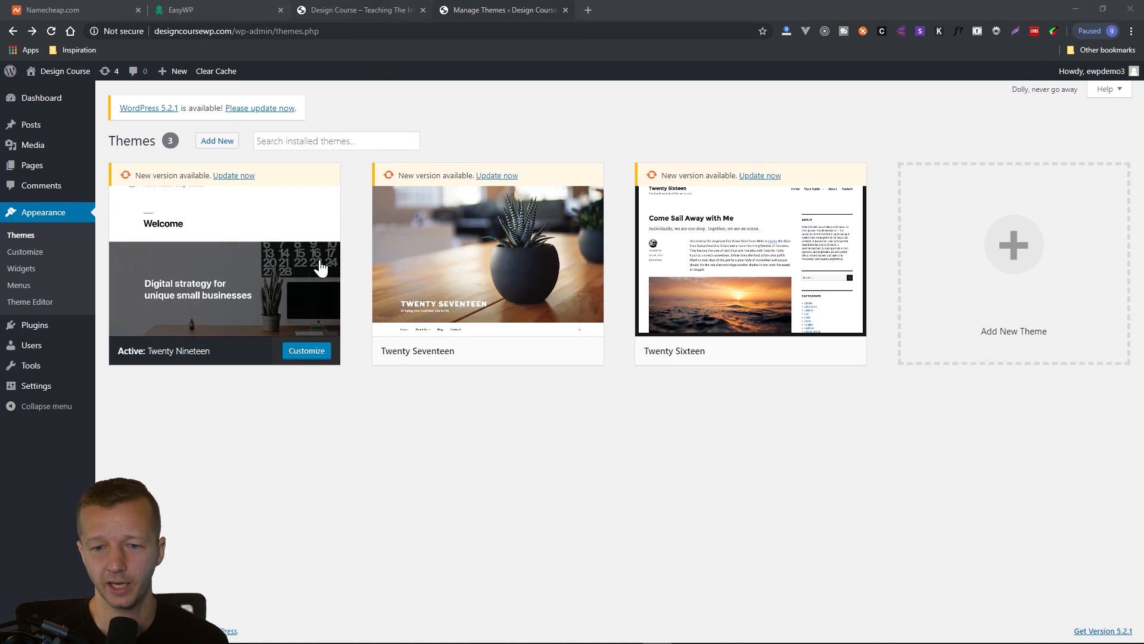
click(392, 7)
scroll(473, 370, down, 5)
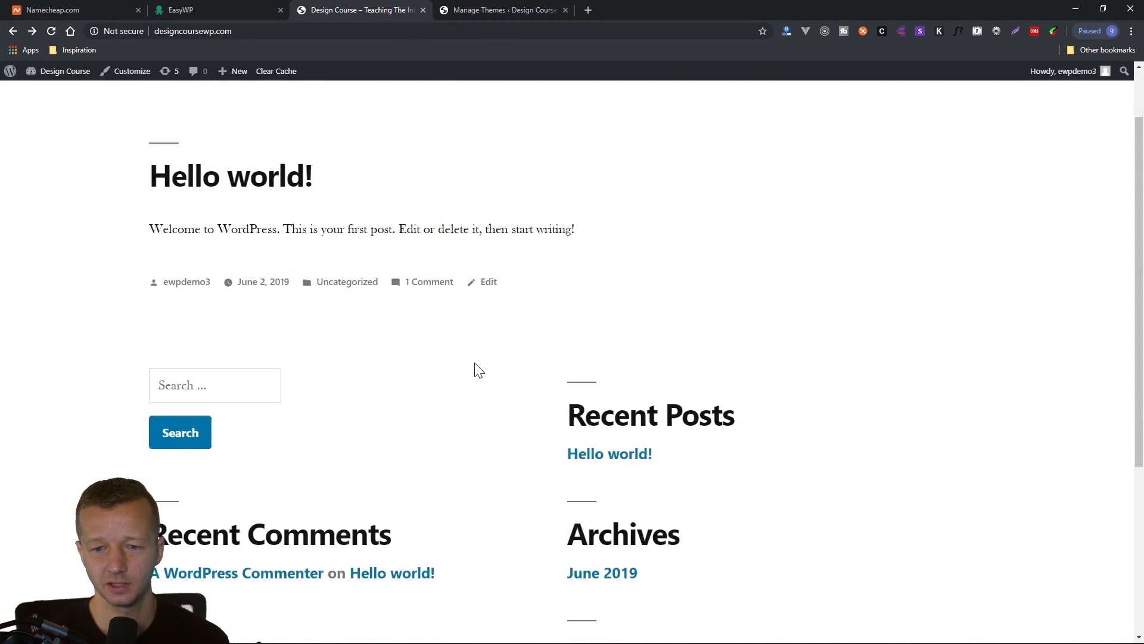
scroll(480, 378, up, 3)
scroll(484, 386, up, 3)
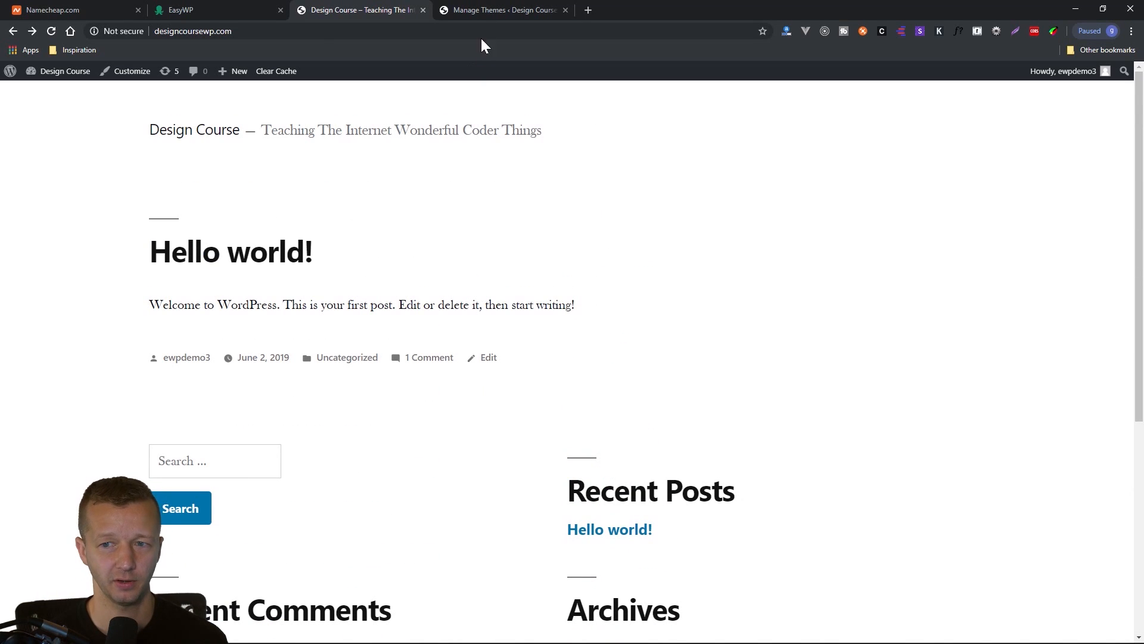
click(493, 8)
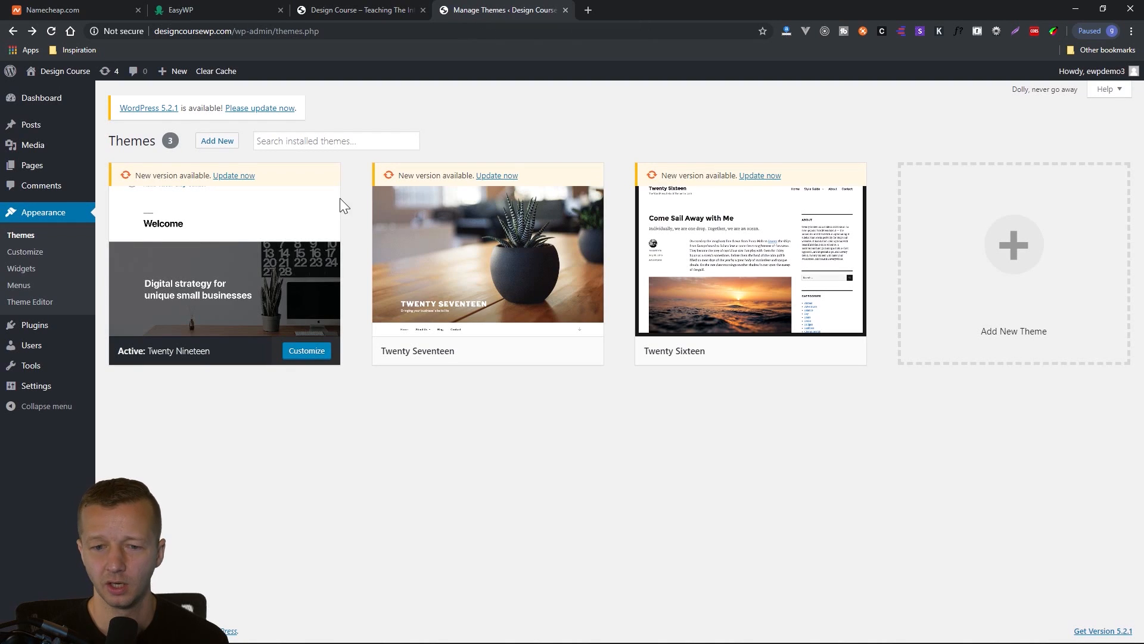
Open the active Twenty Nineteen theme for customizing and look over the site preview.
click(307, 352)
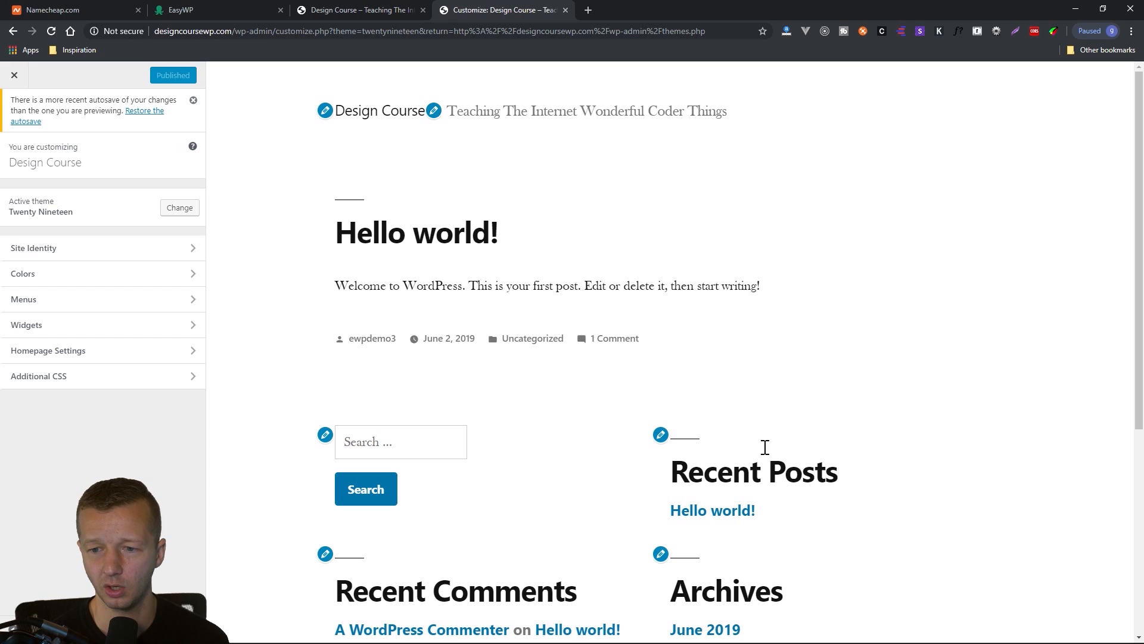
scroll(804, 283, down, 4)
scroll(804, 284, up, 4)
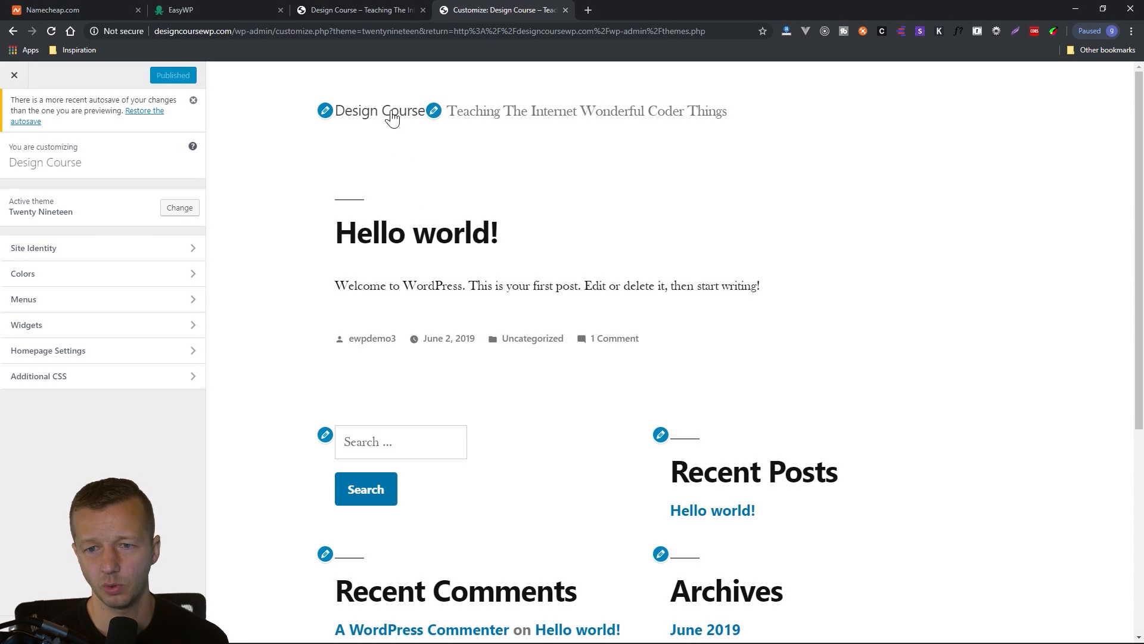
Examine the Site Title, Tagline and site icon options in the Site Identity section, leaving the values as they are.
click(326, 113)
click(12, 156)
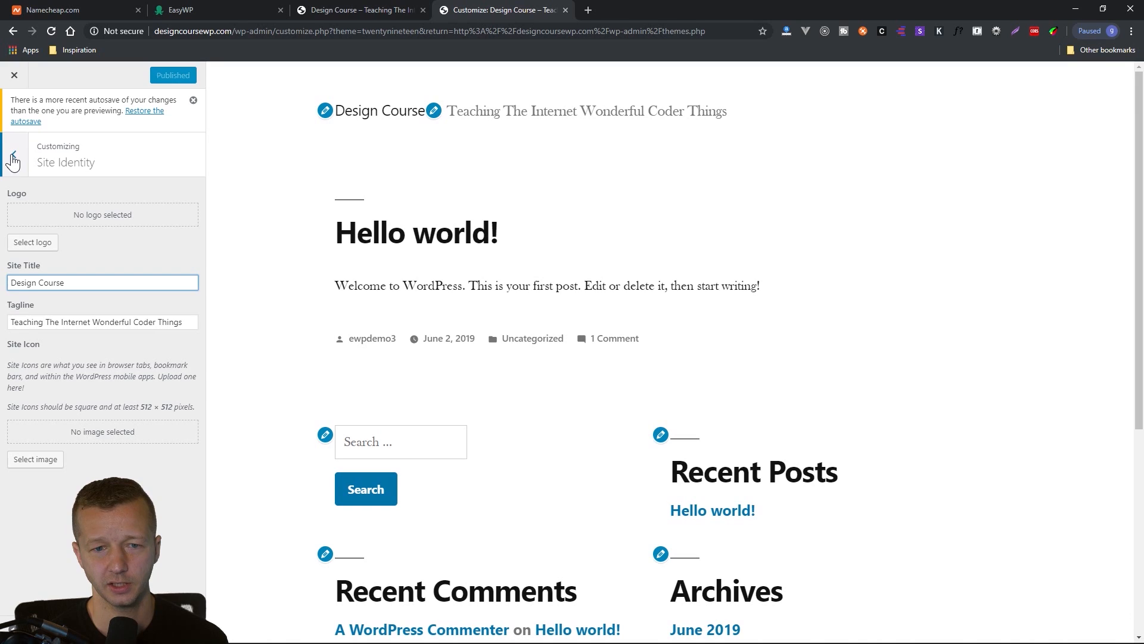
click(58, 260)
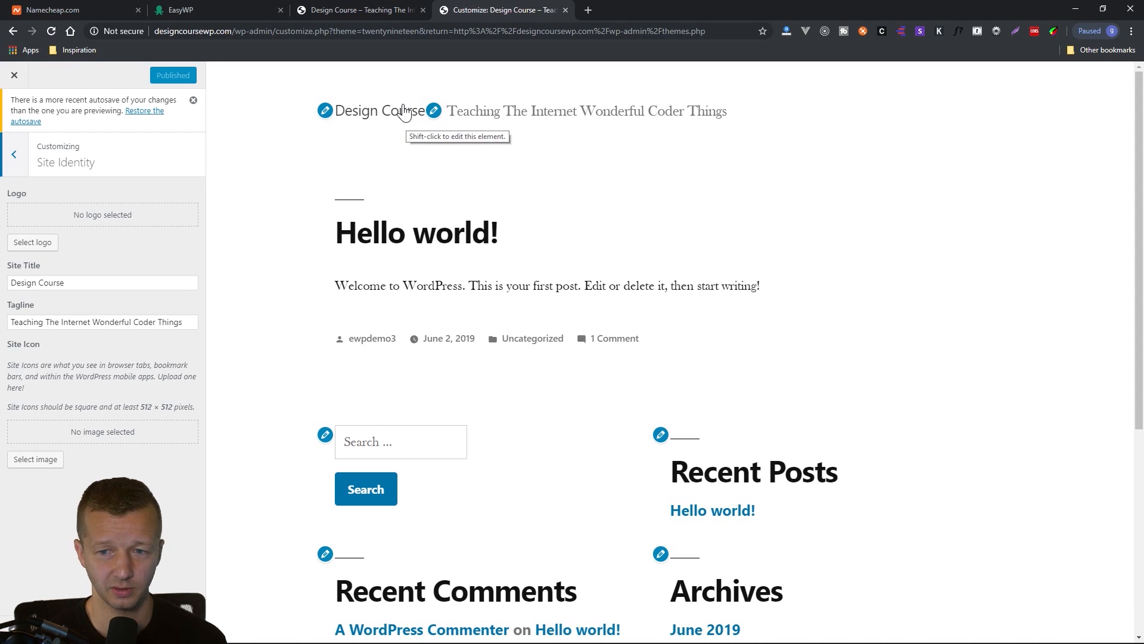
click(89, 283)
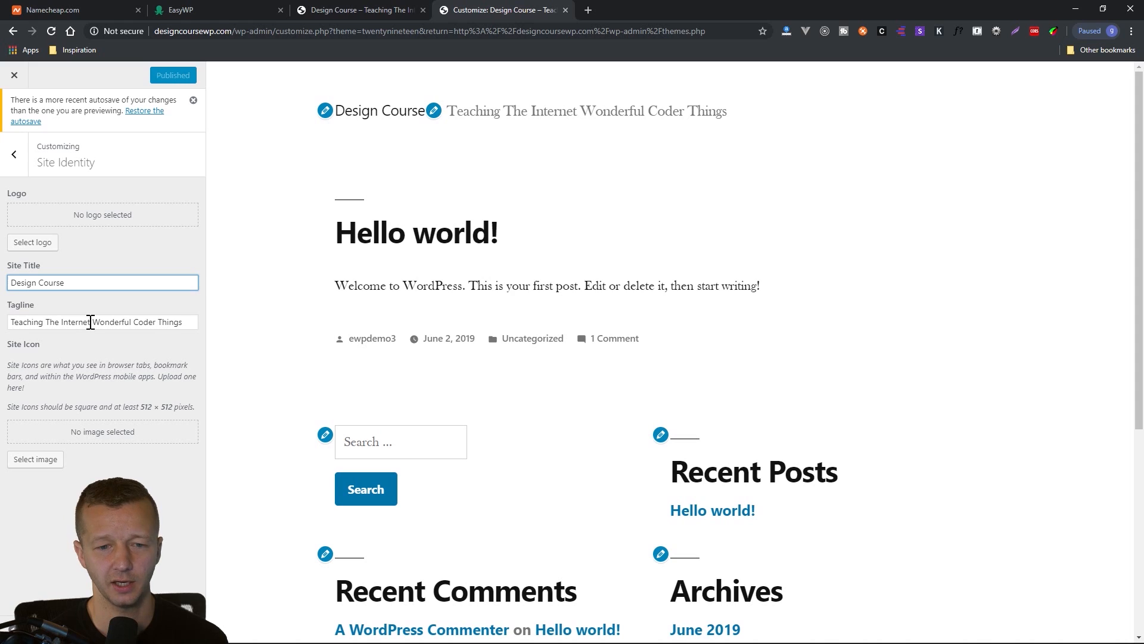
click(93, 322)
drag(196, 322, 11, 323)
click(11, 323)
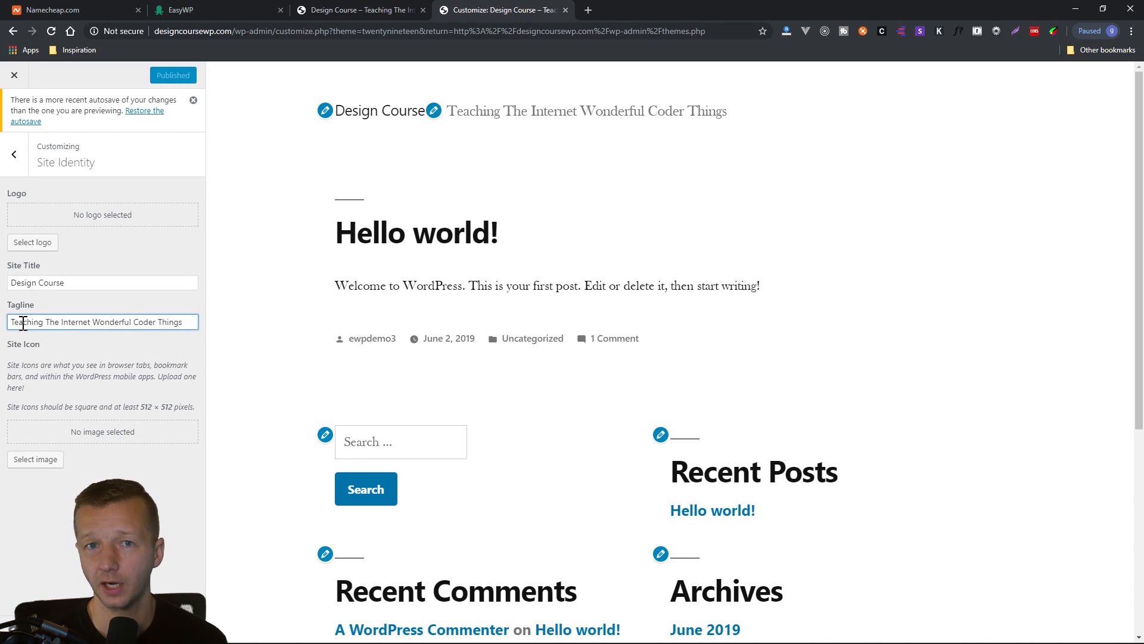
drag(192, 323, 8, 323)
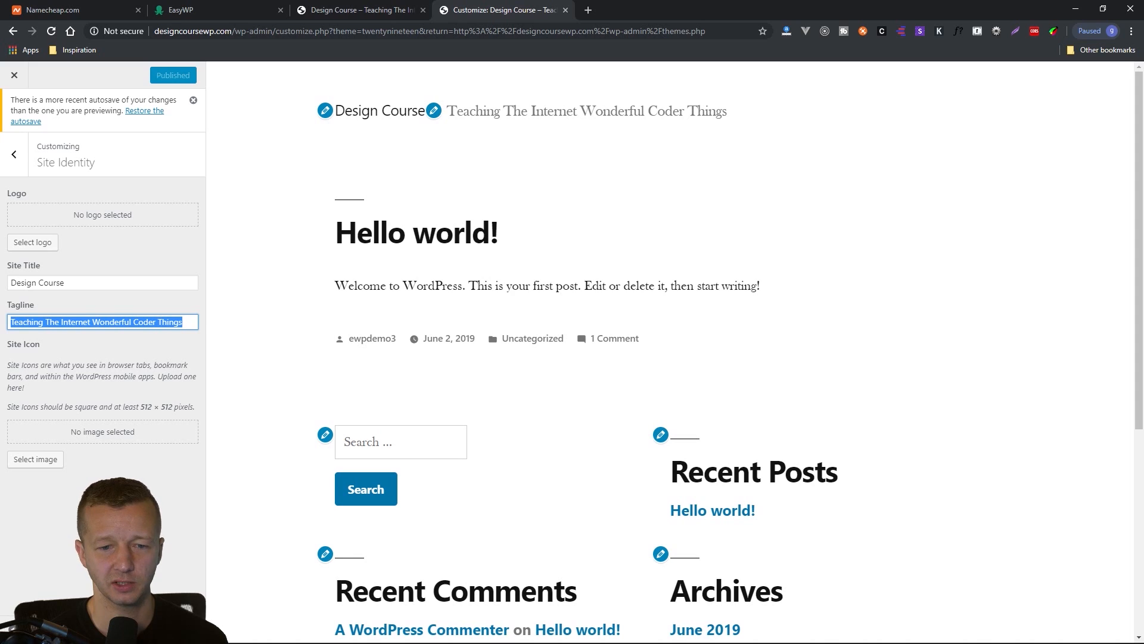
drag(94, 284, 11, 284)
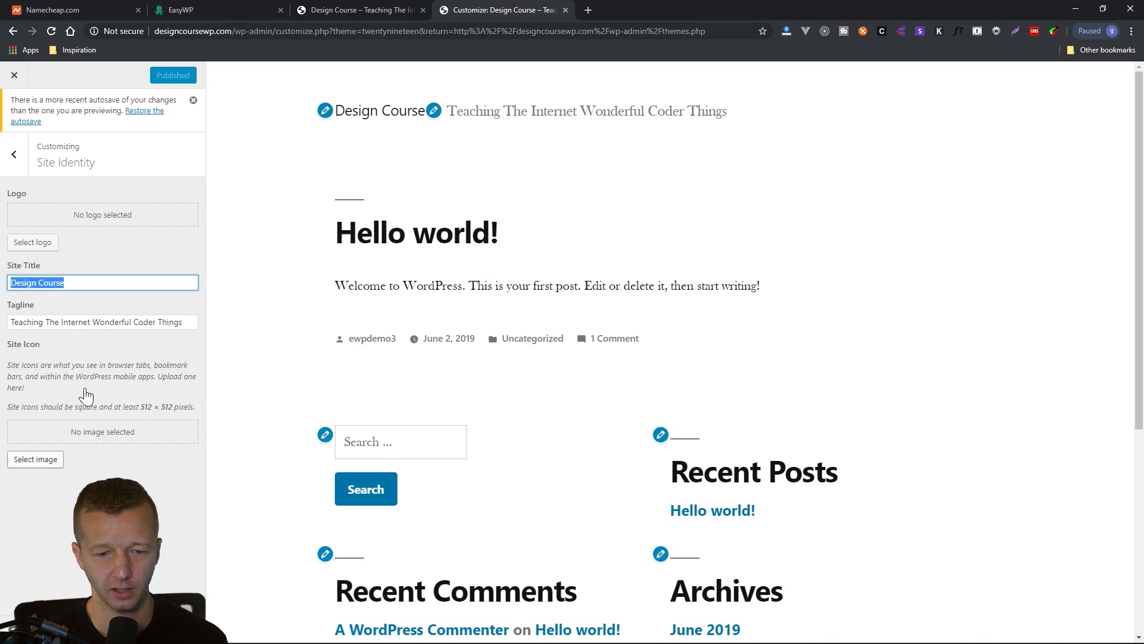
click(14, 156)
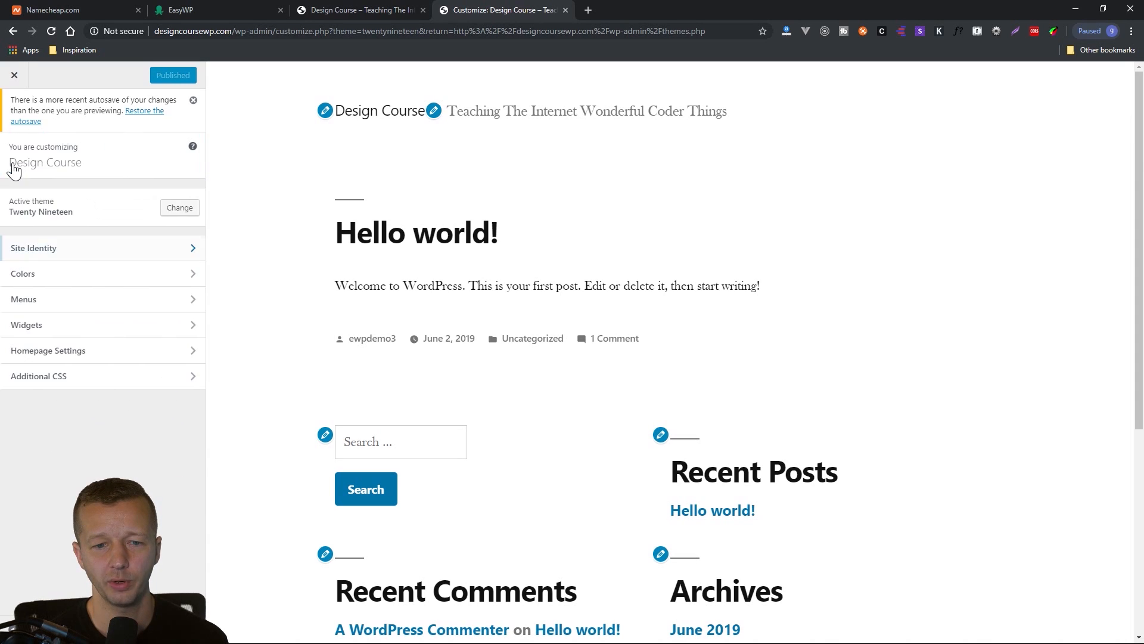
Set the theme's primary color to a custom purple and check it on the preview's buttons and links.
click(56, 277)
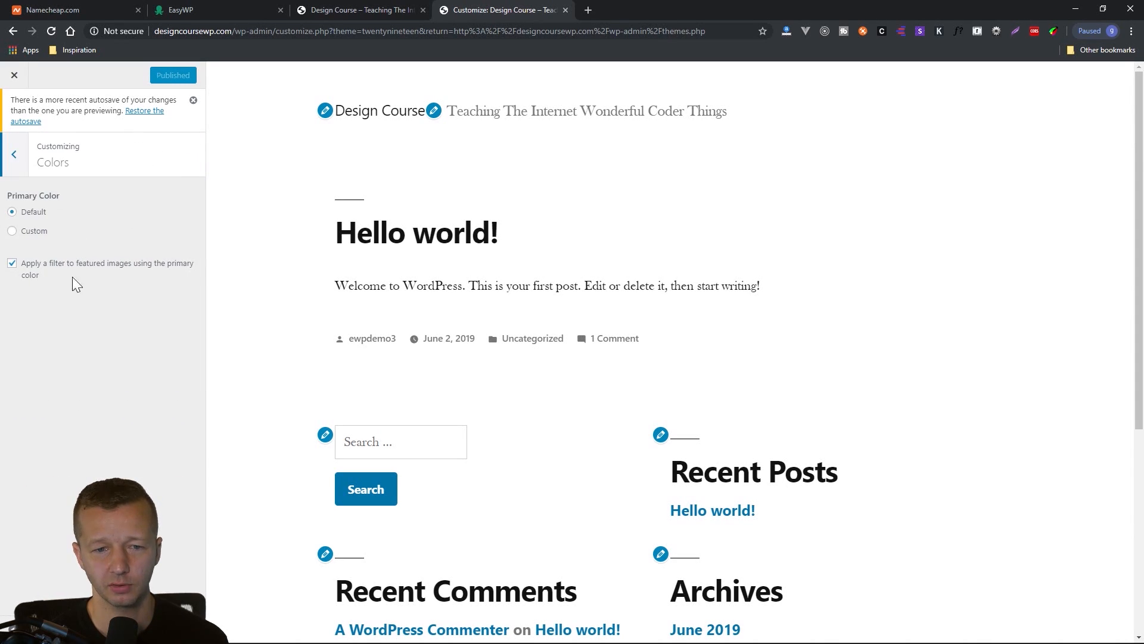
click(40, 237)
drag(95, 241, 132, 241)
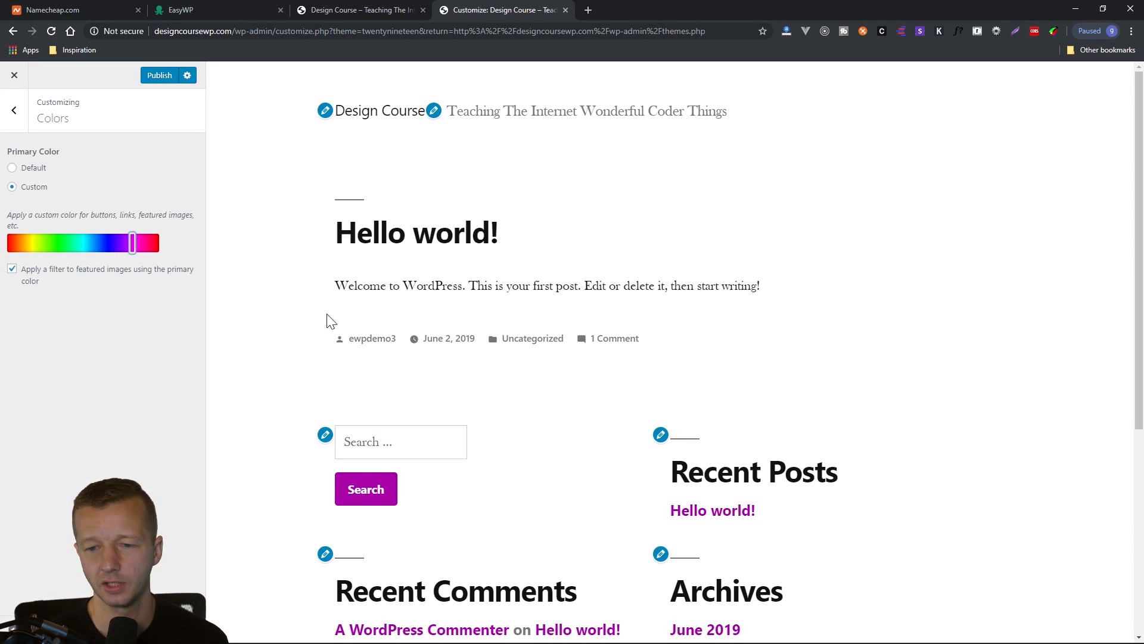
scroll(273, 449, down, 4)
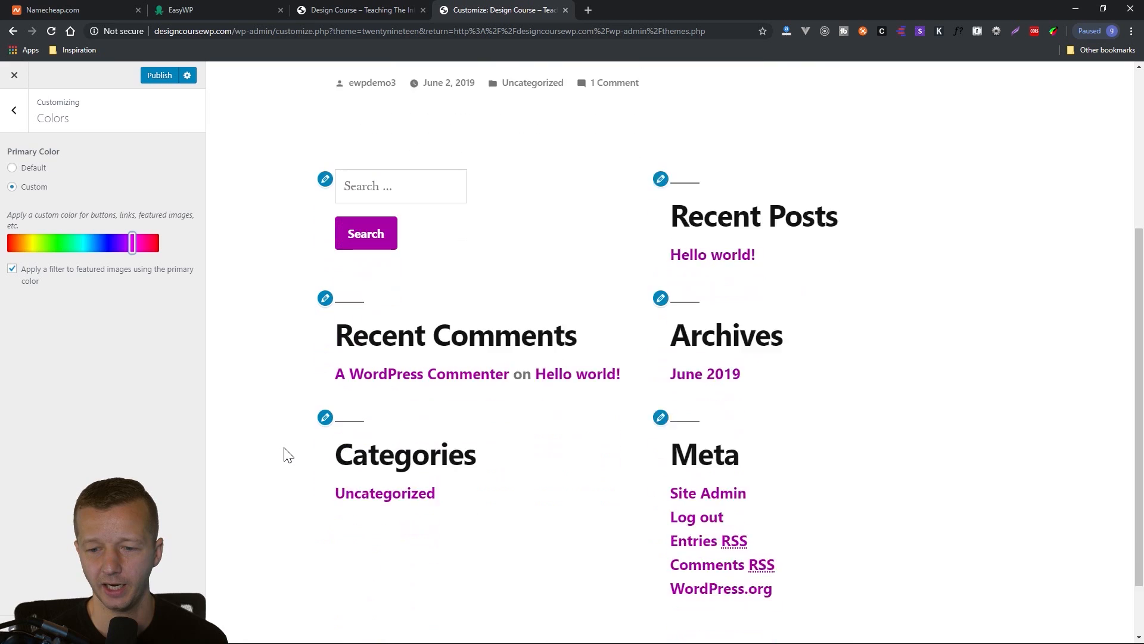
Look over the recolored site preview and examine the options for creating menus in the Menus section.
scroll(284, 455, down, 1)
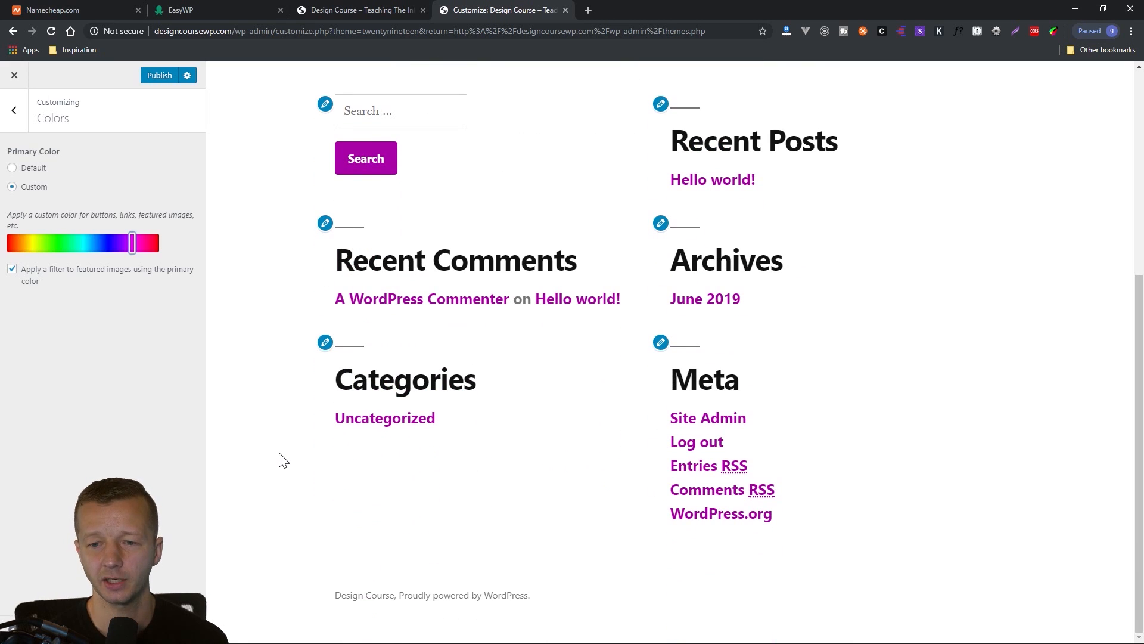
scroll(283, 459, up, 5)
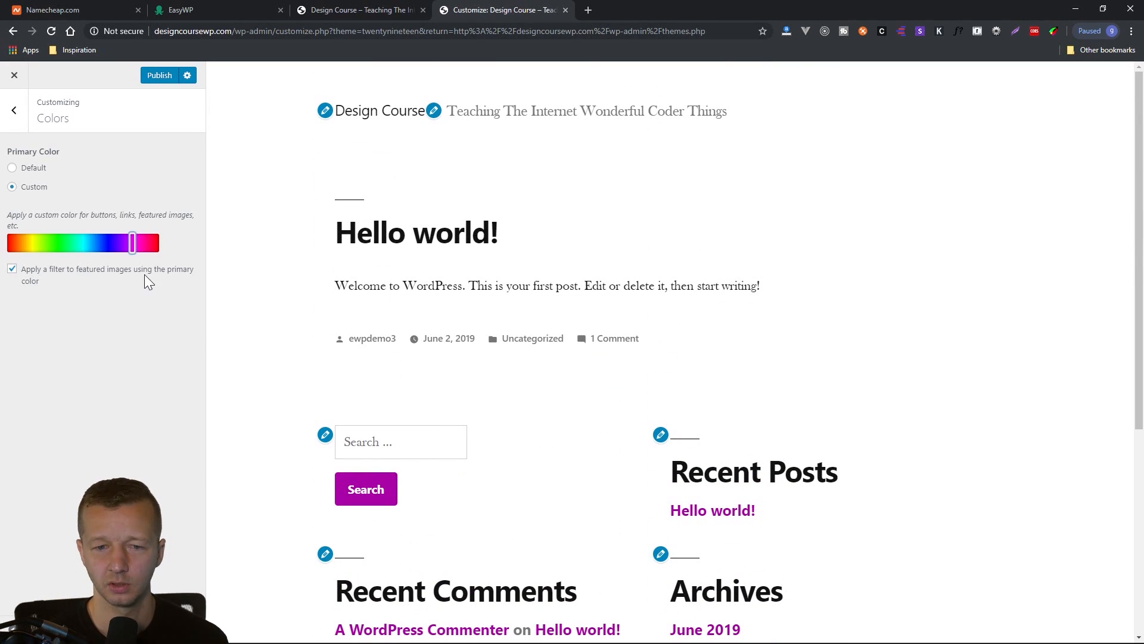
click(14, 110)
click(63, 255)
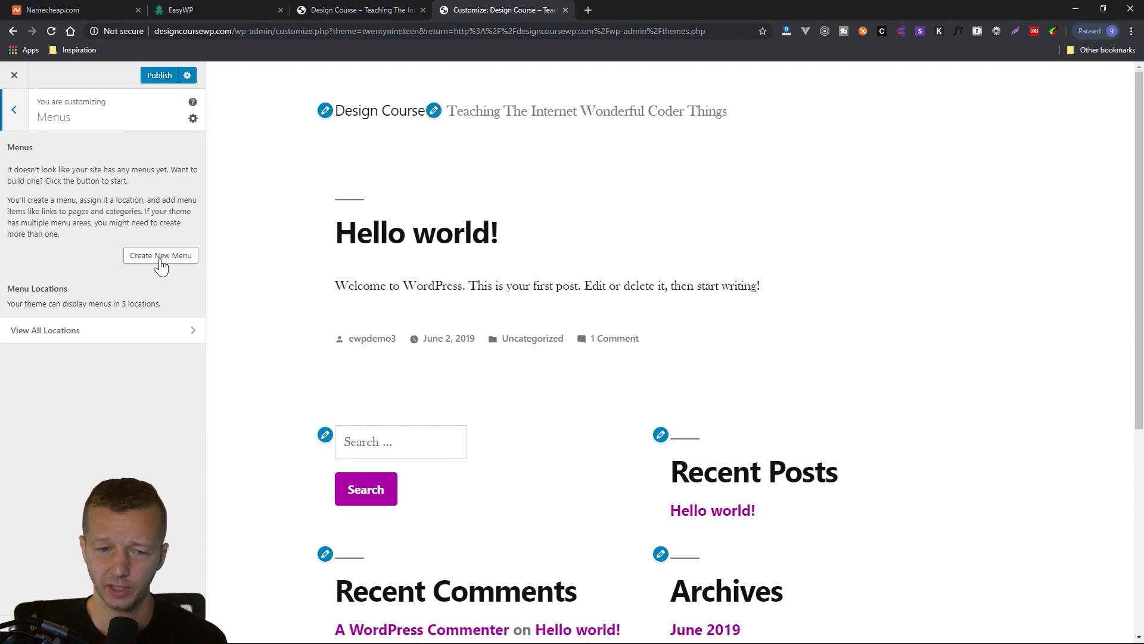
click(17, 111)
Examine the footer widgets, including the Search widget's options, and the choices in Homepage Settings.
click(76, 280)
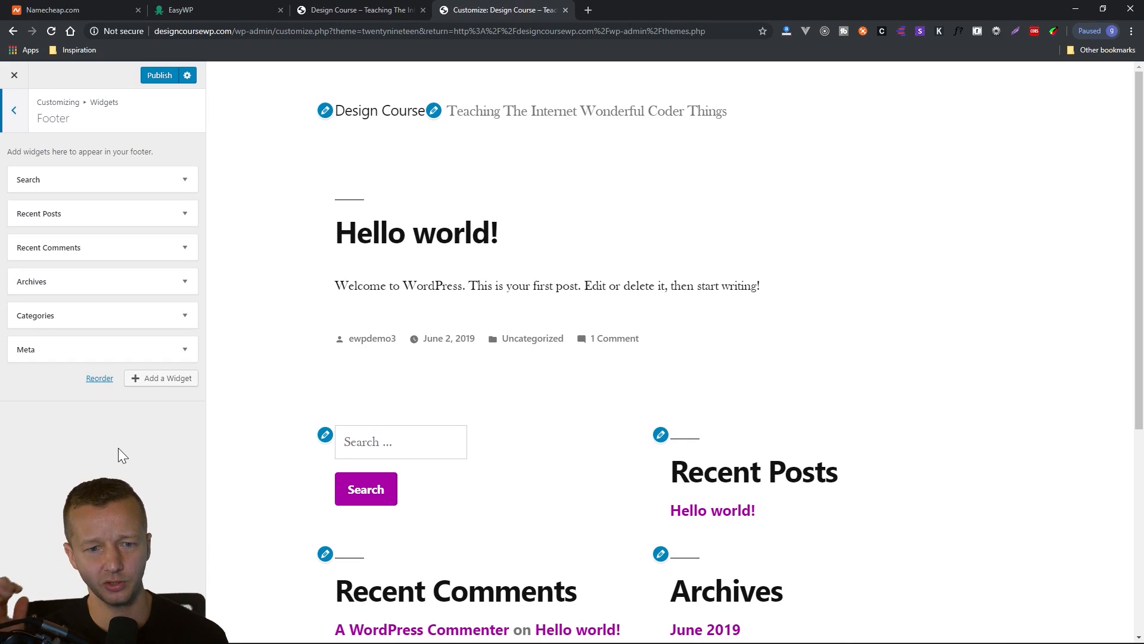
click(184, 182)
click(183, 183)
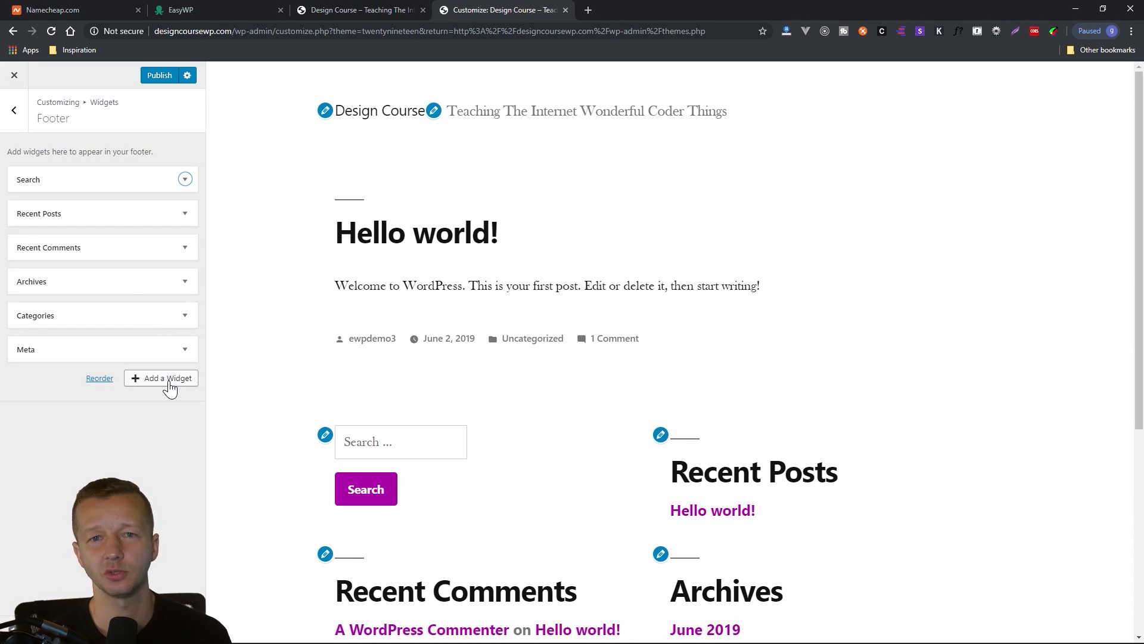
click(15, 113)
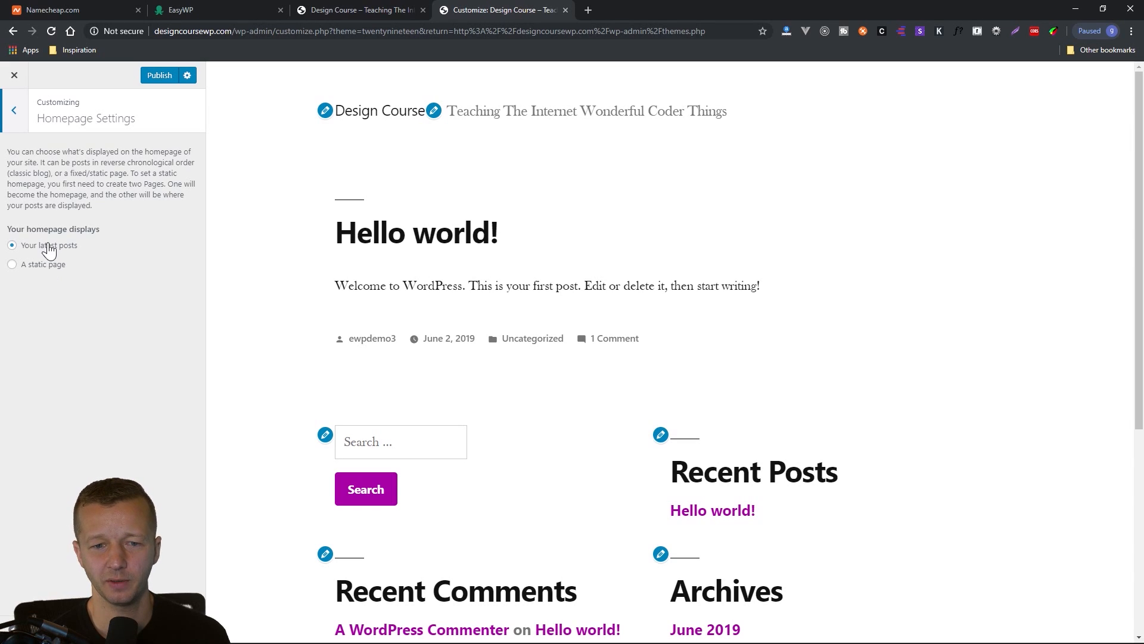
click(14, 111)
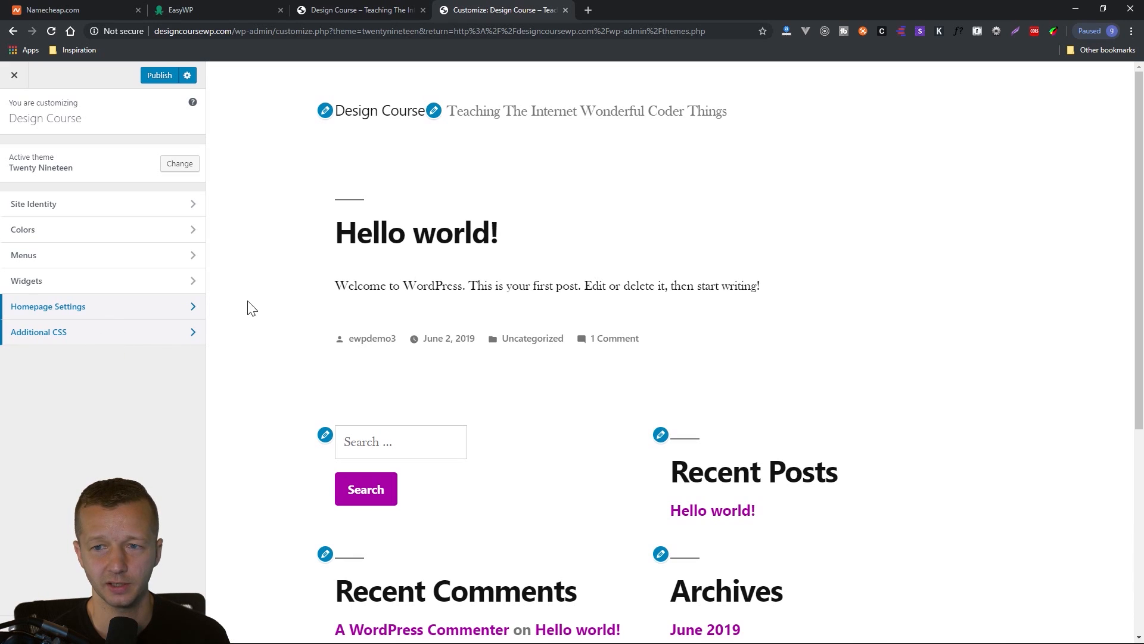
Add an h1 rule with font-style: italic; to the theme's Additional CSS.
click(125, 334)
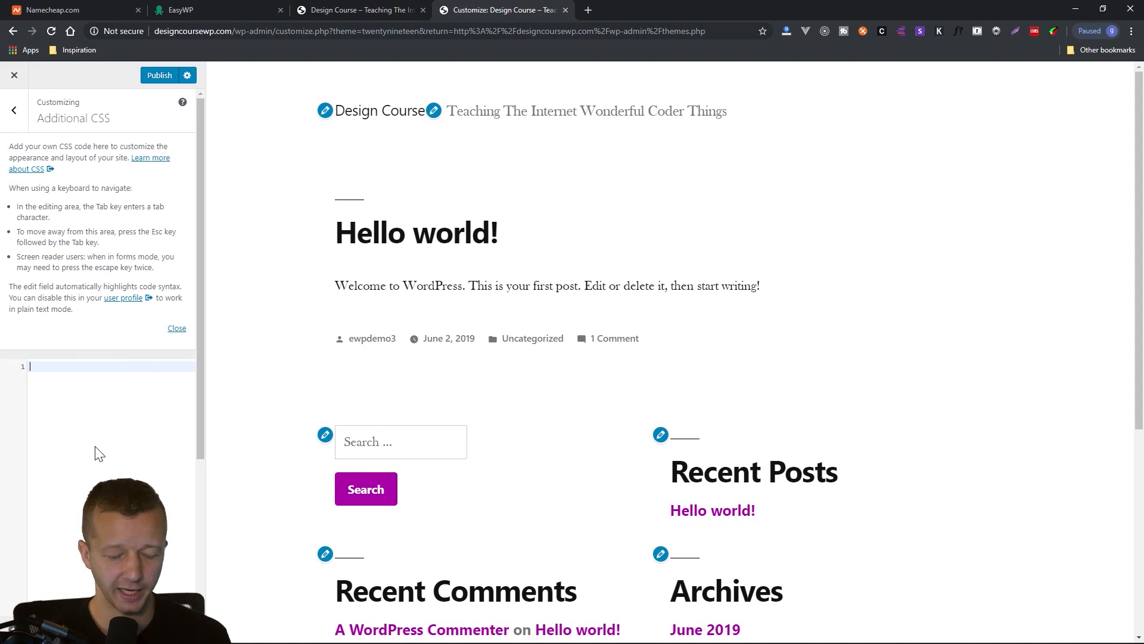
text(h1)
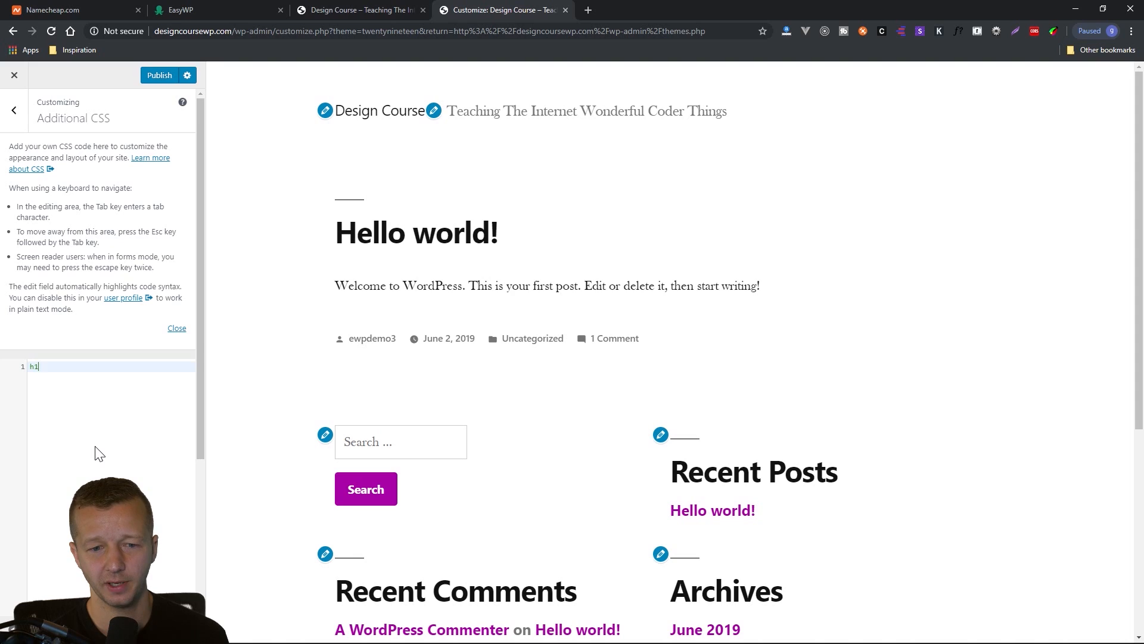
text( {)
key(Return)
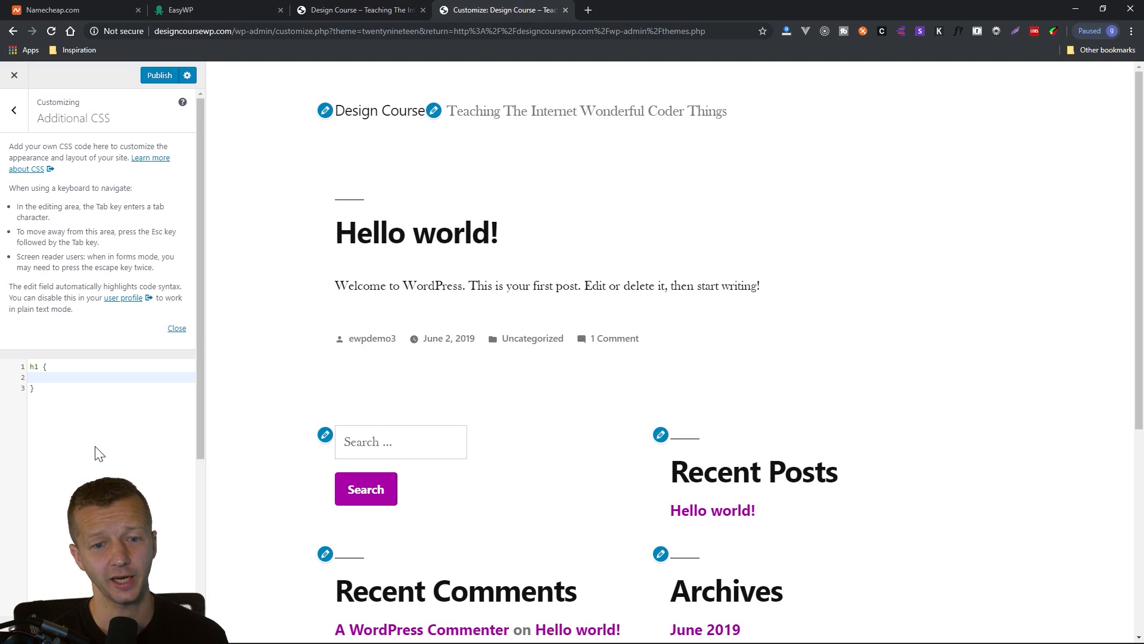
text(font-style: )
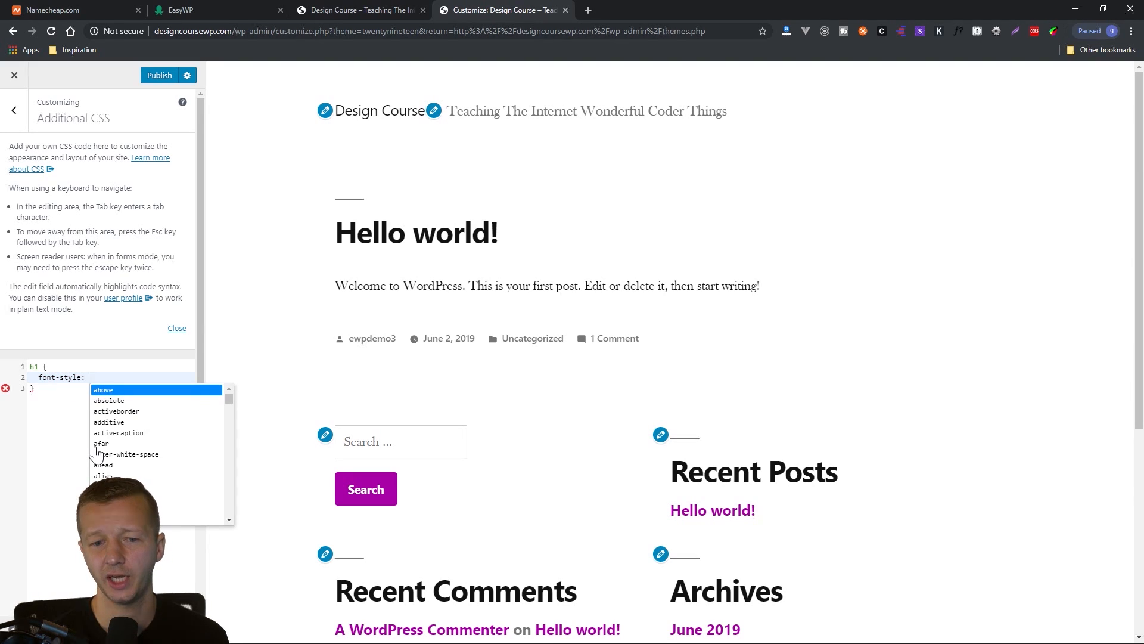
text(italic;)
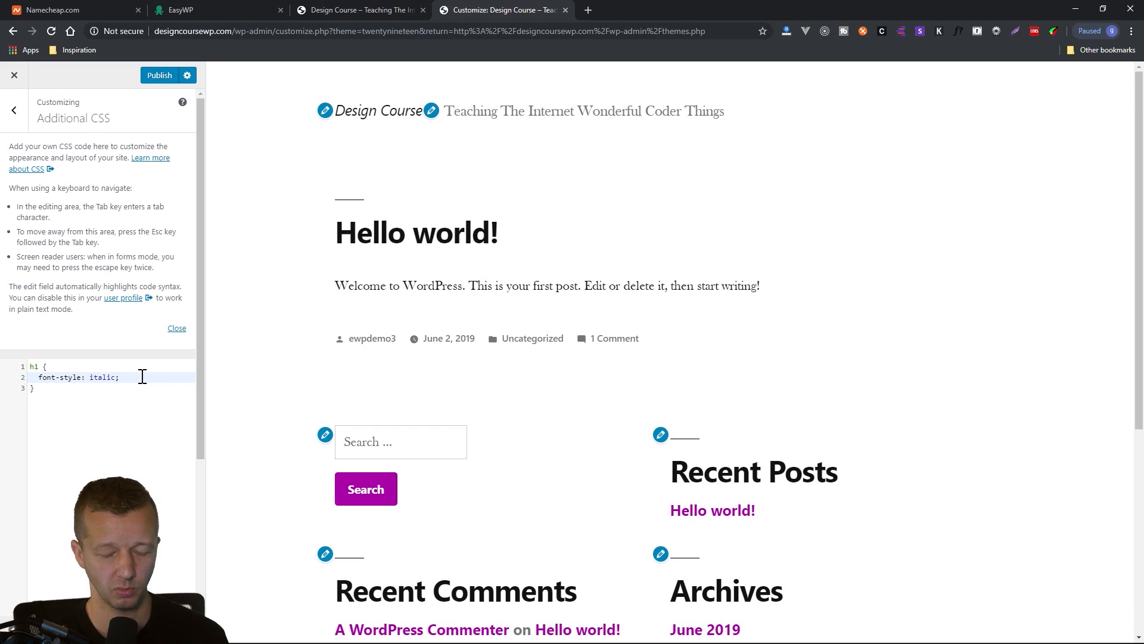
Try a font-weight: bold declaration in the h1 rule and remove it again.
key(Return)
text(font-weight: bo)
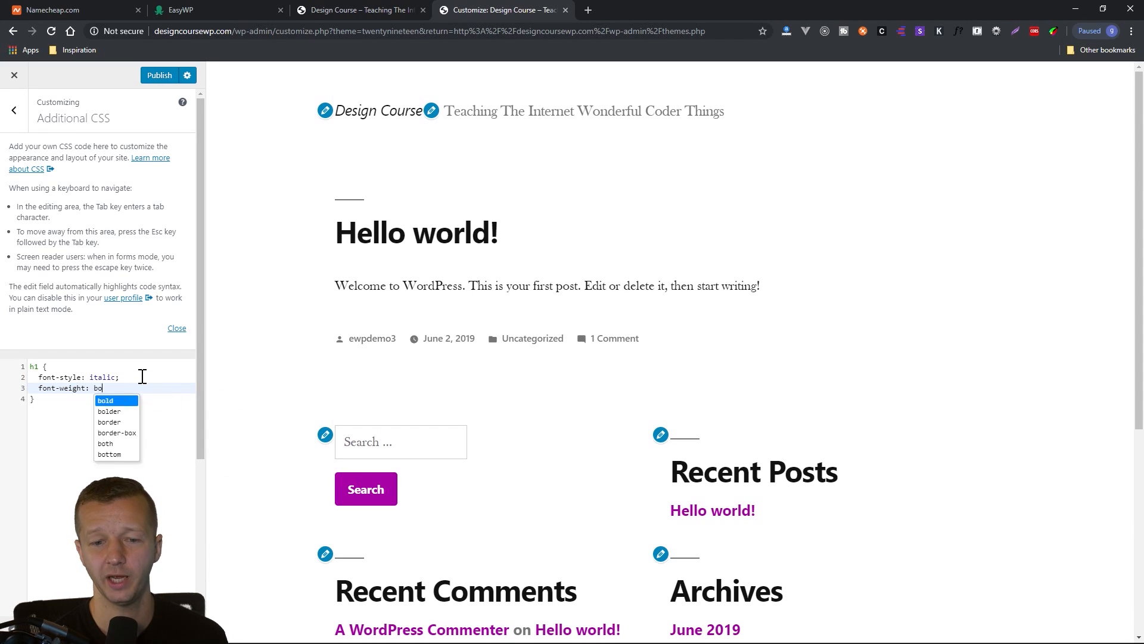
text(ld;)
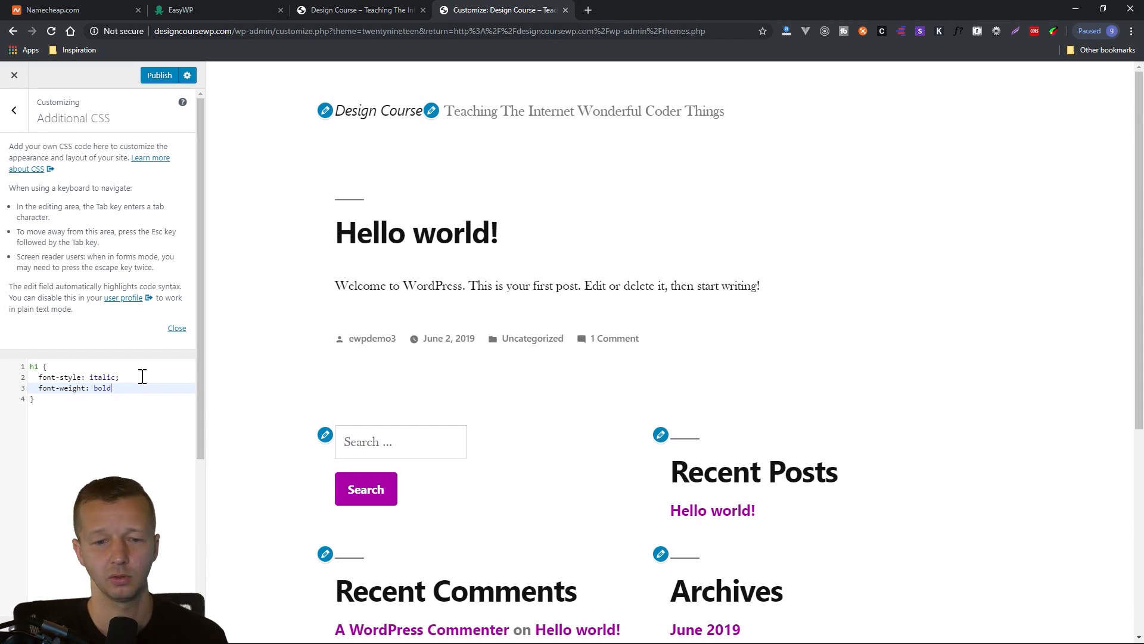
key(BackSpace)
key(BackSpace)
key(BackSpace)
key(BackSpace)
key(BackSpace)
key(BackSpace)
key(BackSpace)
key(BackSpace)
key(BackSpace)
key(BackSpace)
key(BackSpace)
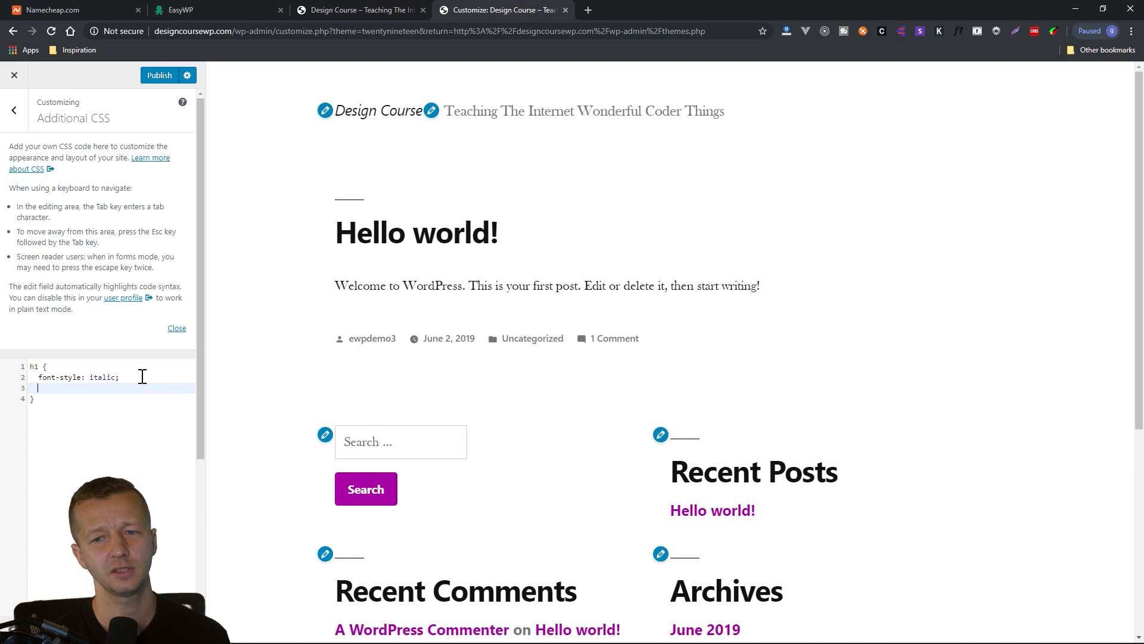
Add the declaration text-decoration: underline; to the h1 rule below the italic style.
text(ont-)
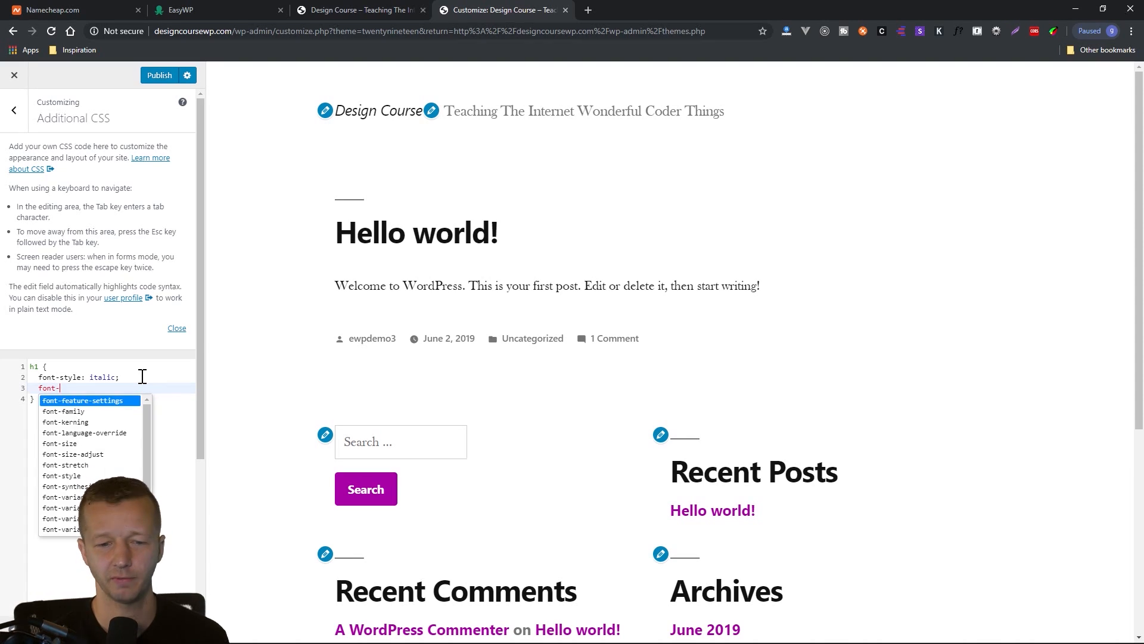
key(BackSpace)
key(BackSpace)
text(te)
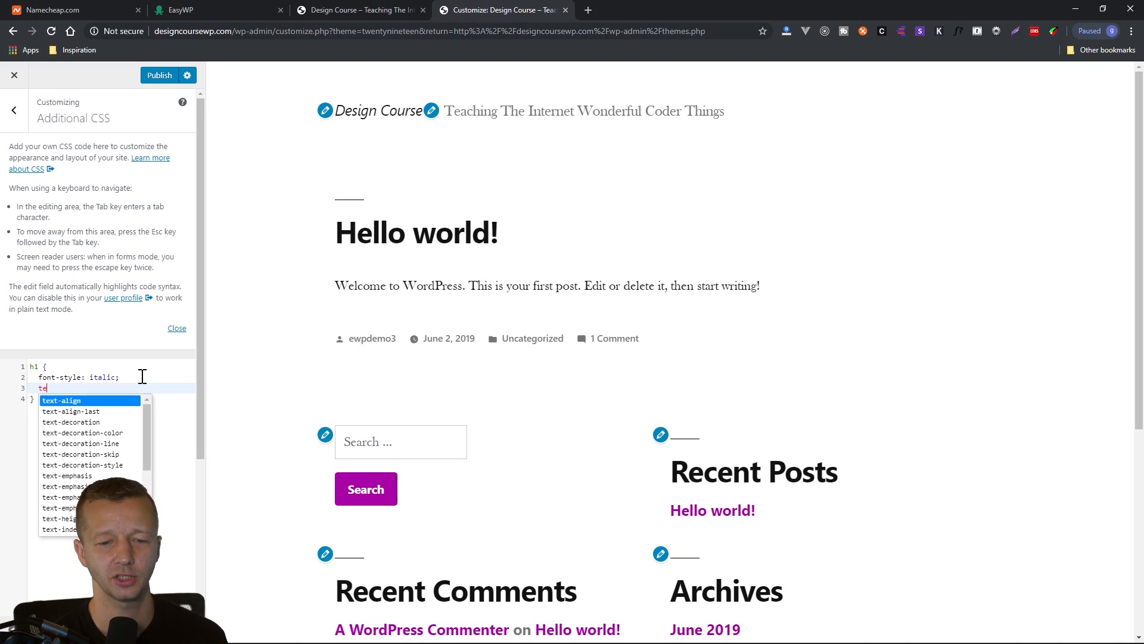
text(xt-decoration: underline;)
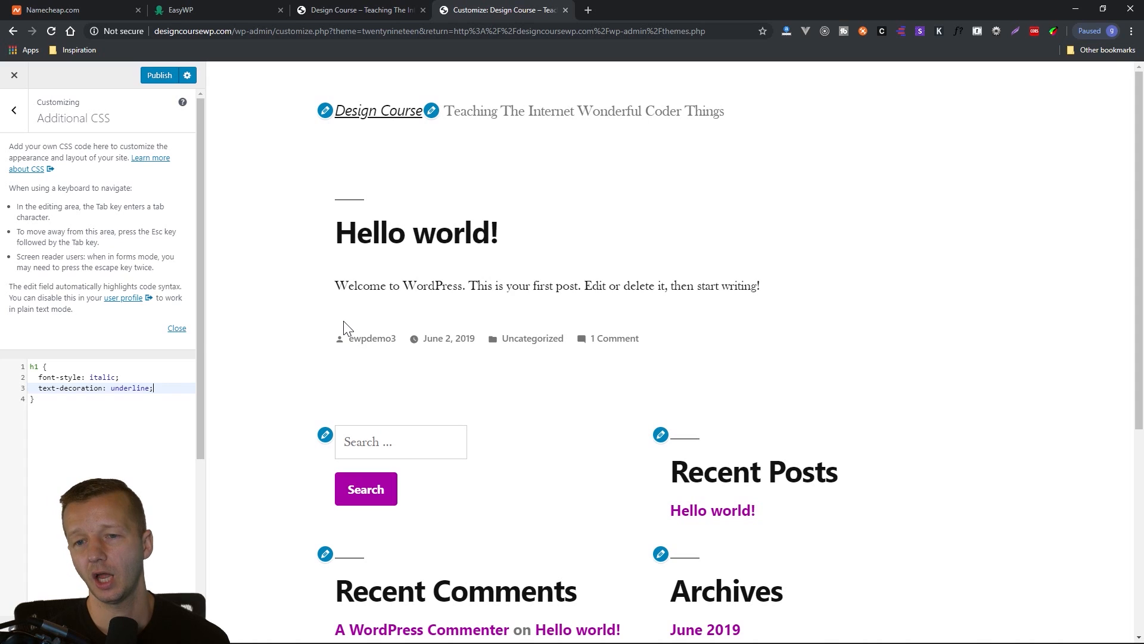
Delete all of the Additional CSS and return to the main list of customization sections.
click(123, 417)
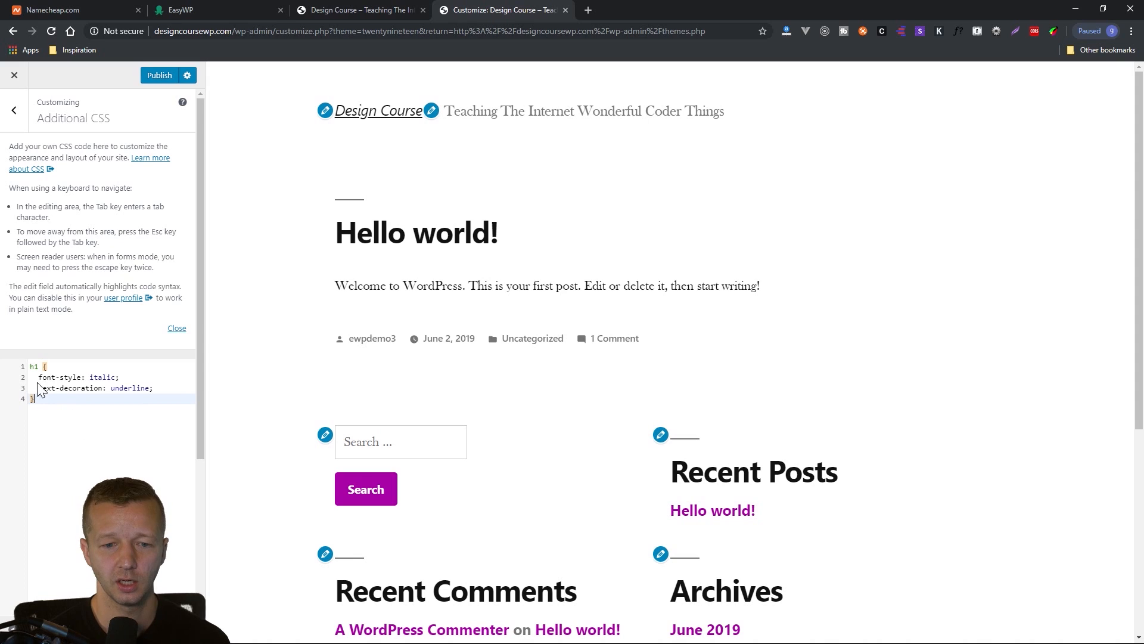
key(ctrl+a)
key(BackSpace)
click(14, 109)
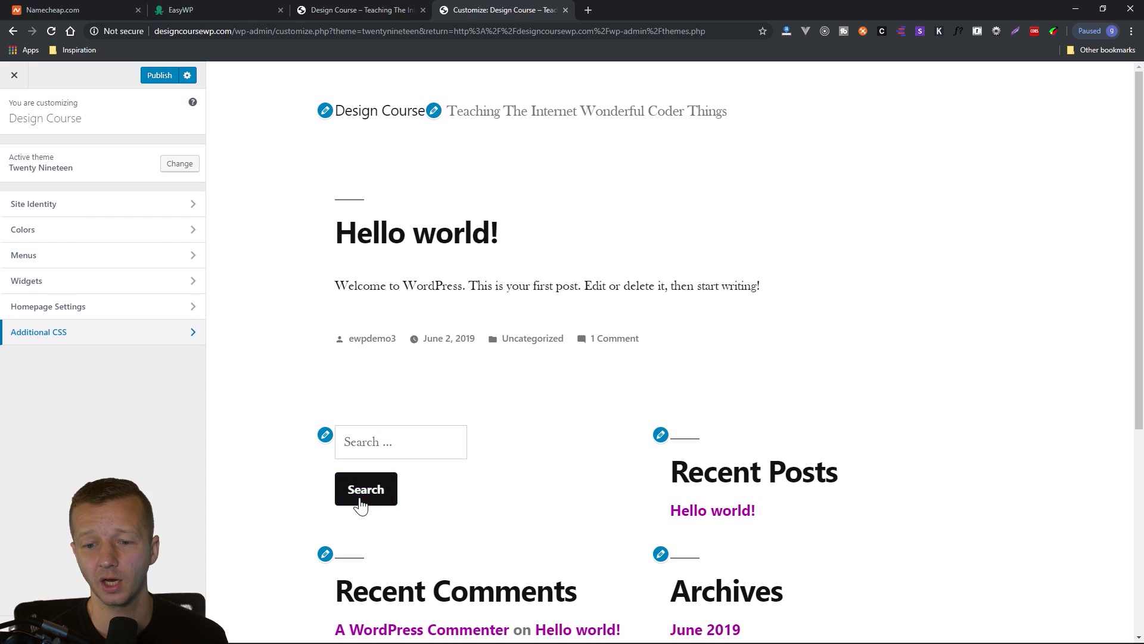
Publish the theme customizations and reload the live homepage to check the new primary color.
click(152, 78)
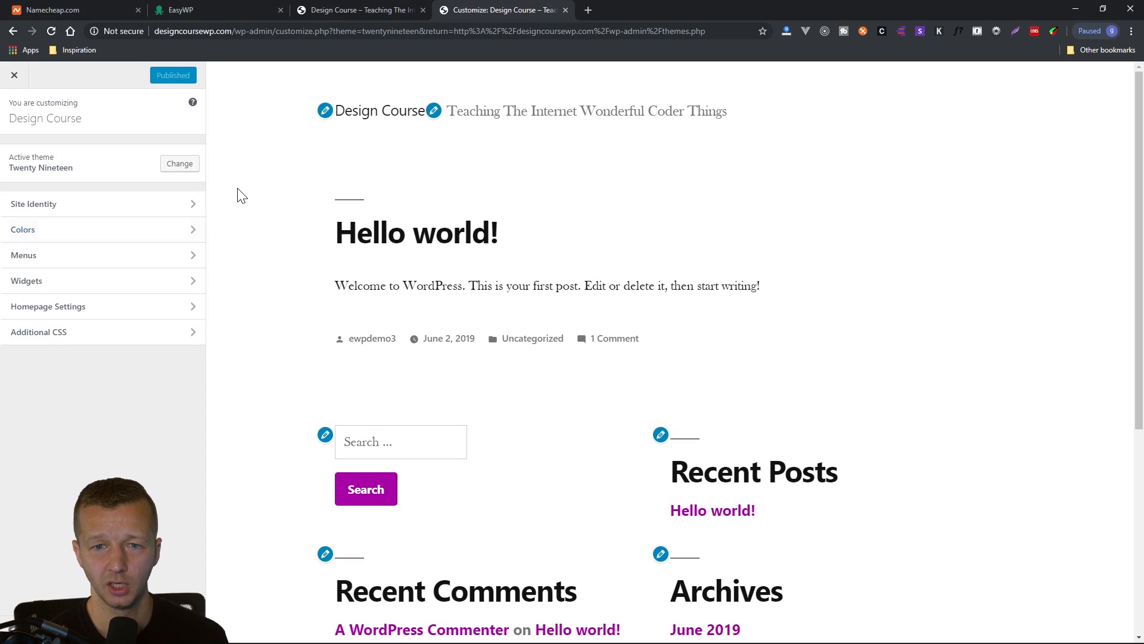
click(358, 10)
click(51, 31)
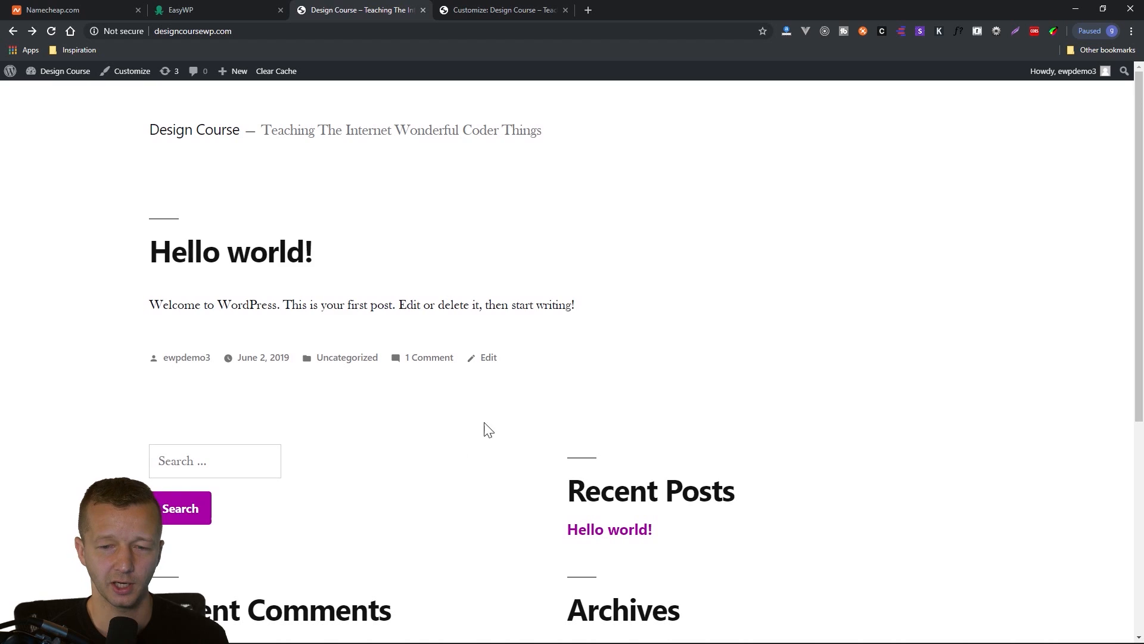
scroll(486, 430, down, 5)
scroll(473, 491, up, 5)
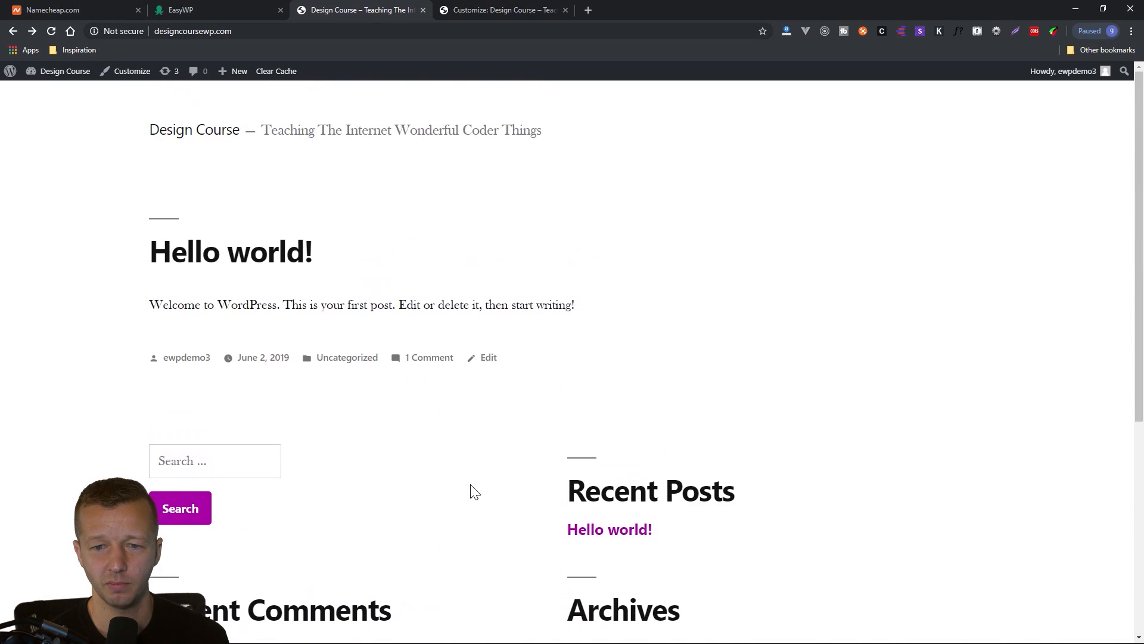
Compare the live homepage with the customizer preview and close the customizer to return to the Themes page.
click(465, 11)
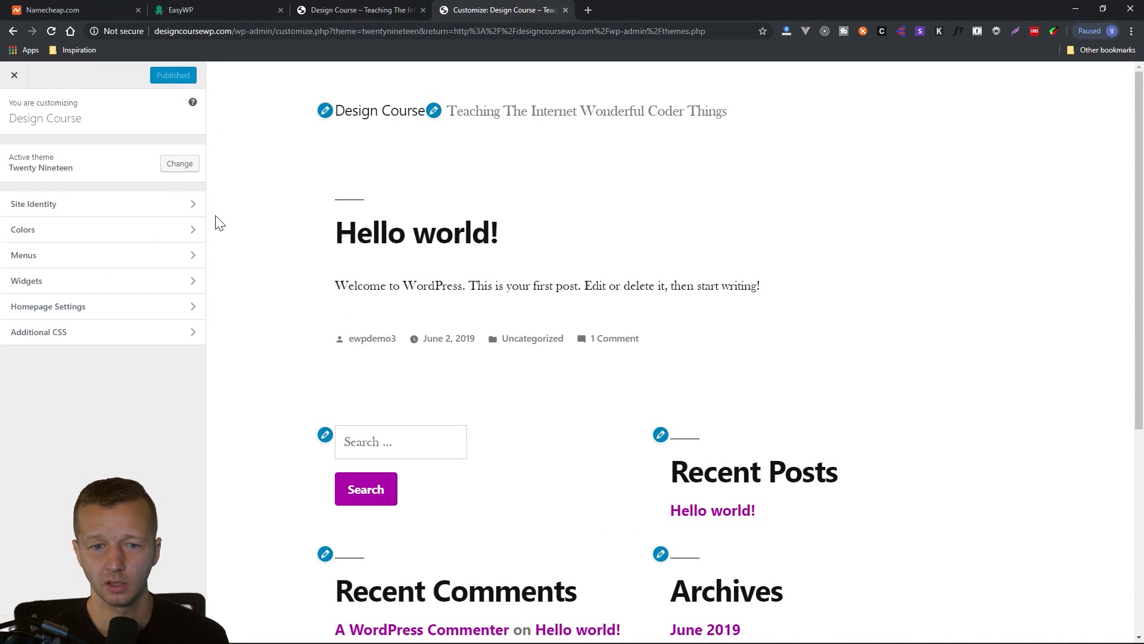
click(373, 11)
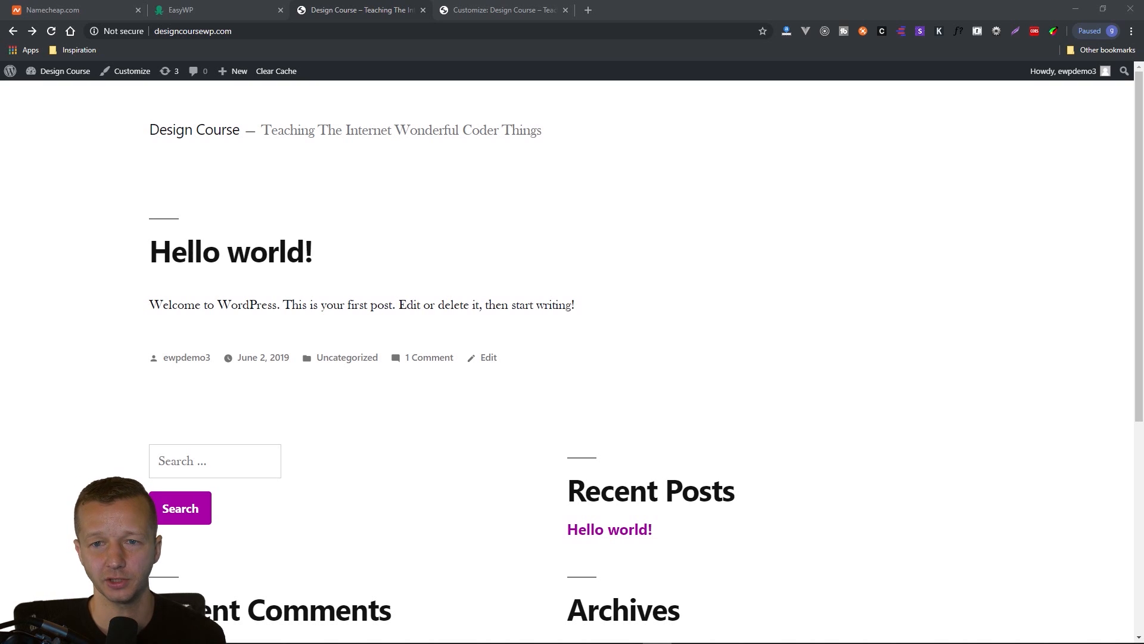
click(524, 10)
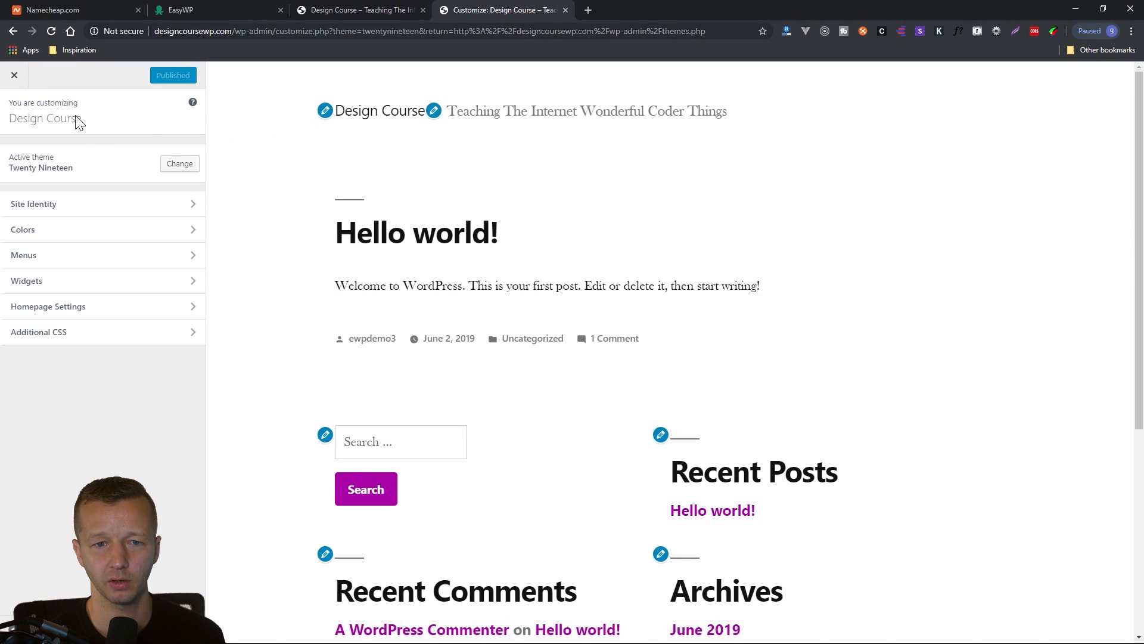
click(15, 75)
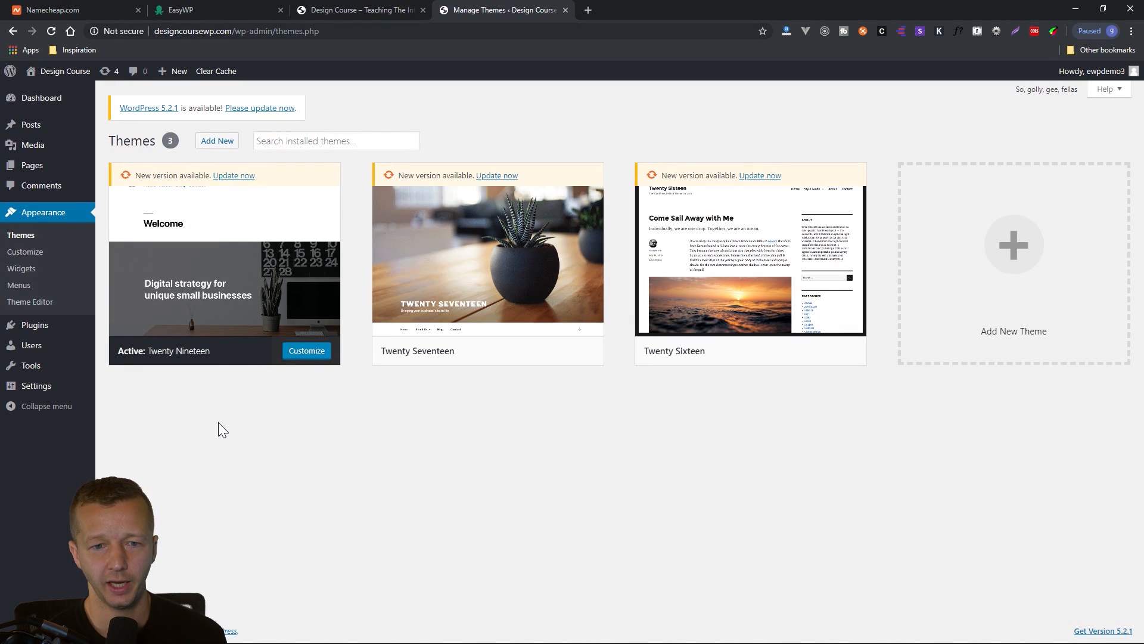
Show all of the site's pages and check which bulk actions are available, without applying one.
click(40, 173)
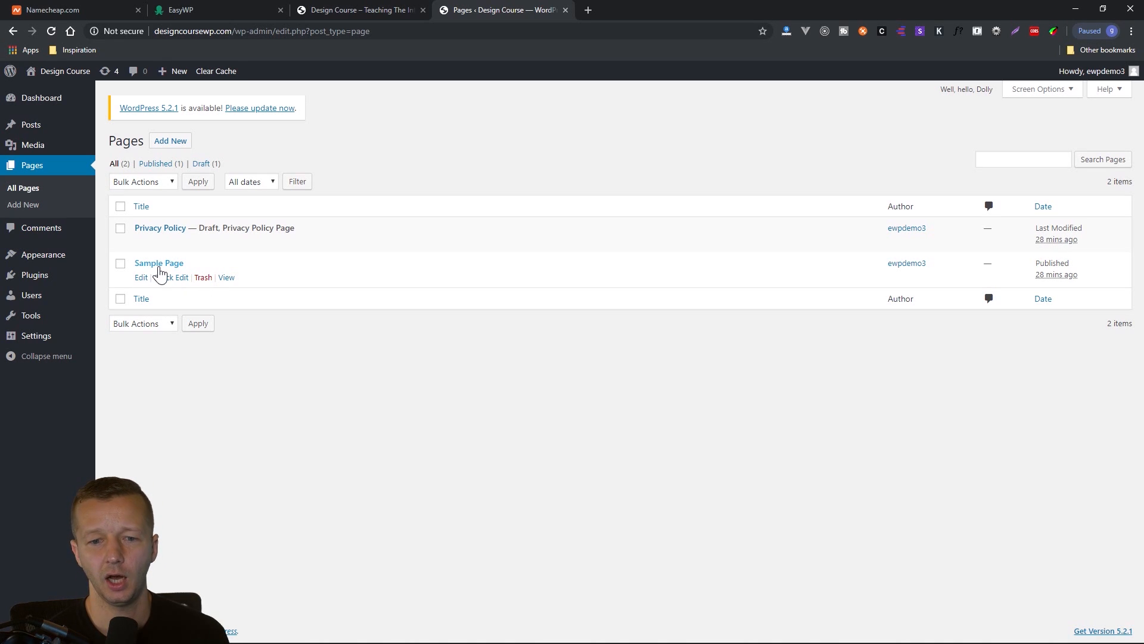
click(134, 182)
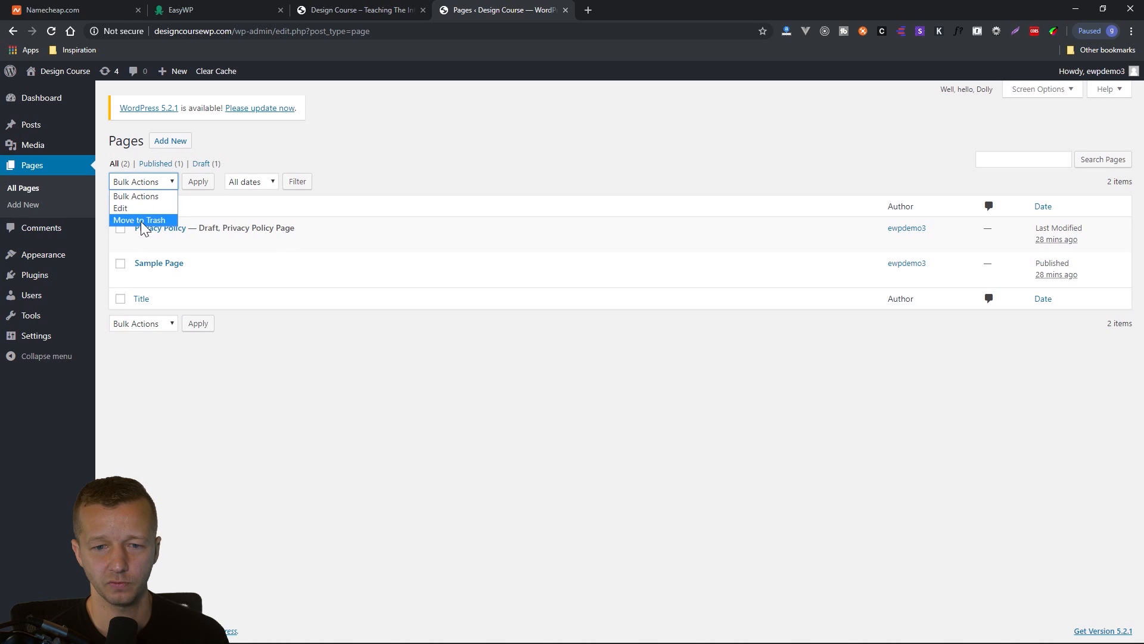
click(249, 376)
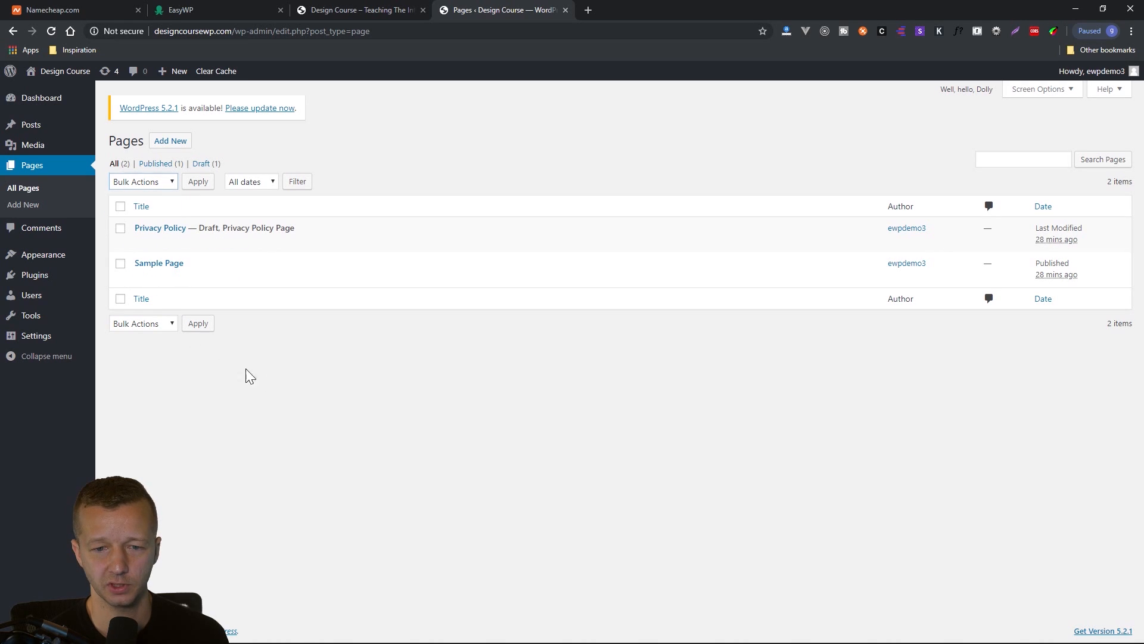
Open Sample Page for editing, disable the editor tips and look at its content blocks.
click(160, 264)
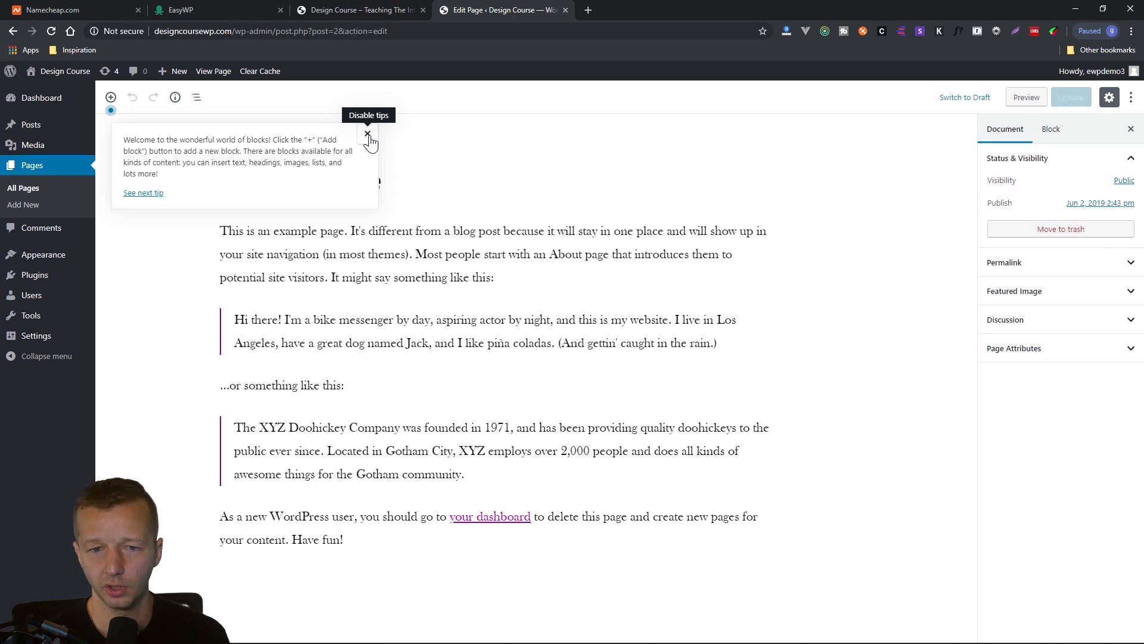
click(368, 134)
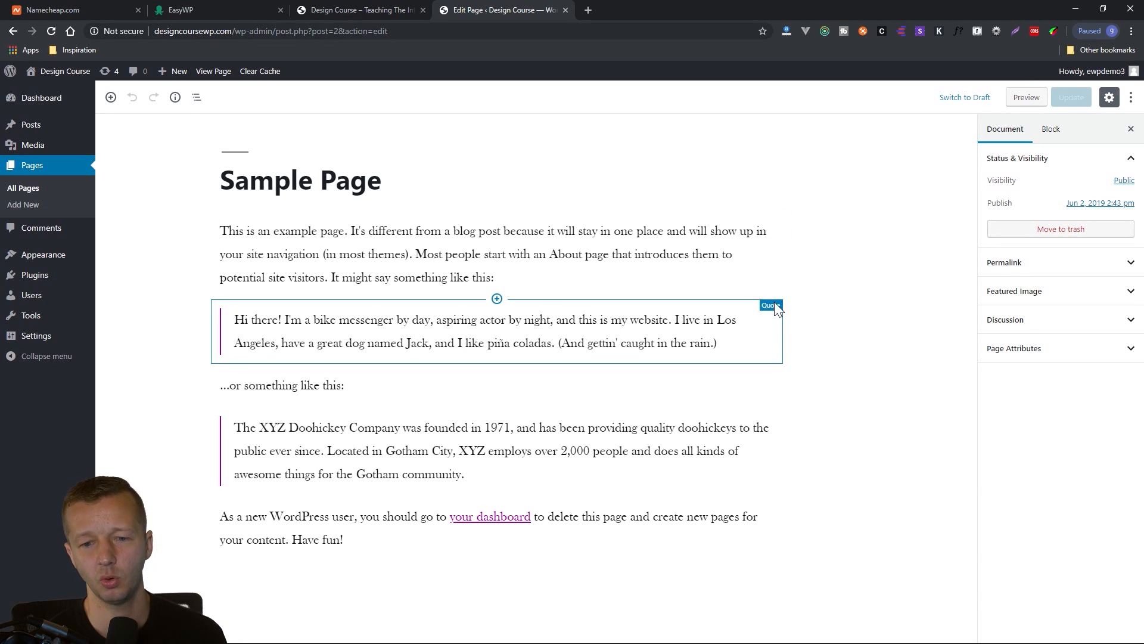
click(346, 393)
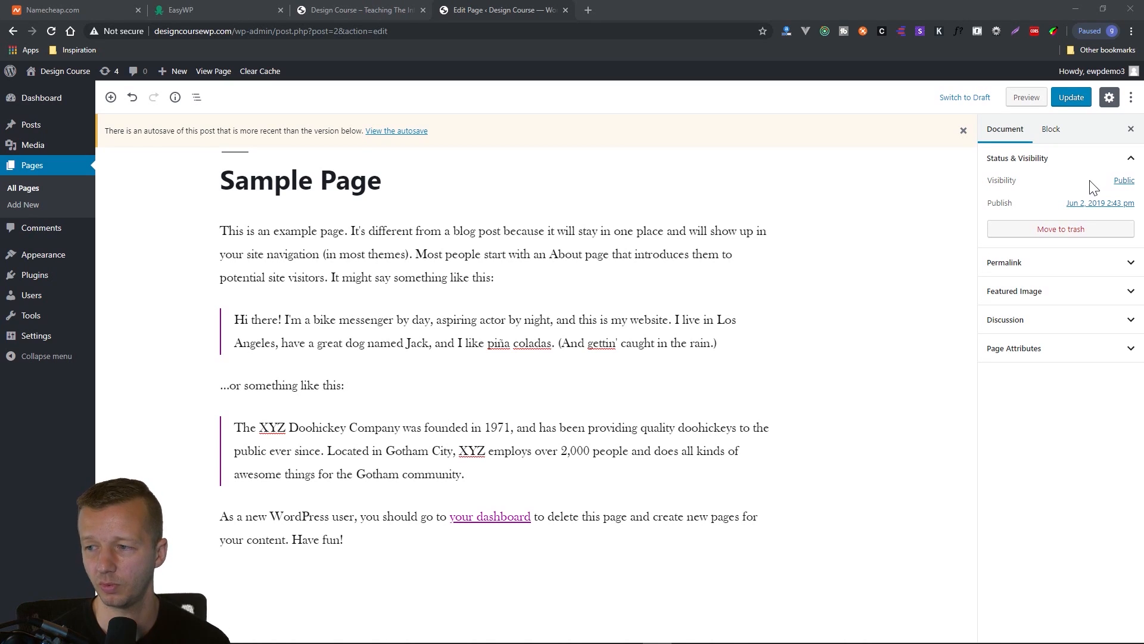
Show Sample Page's permalink settings and examine its URL slug without changing it.
click(1100, 269)
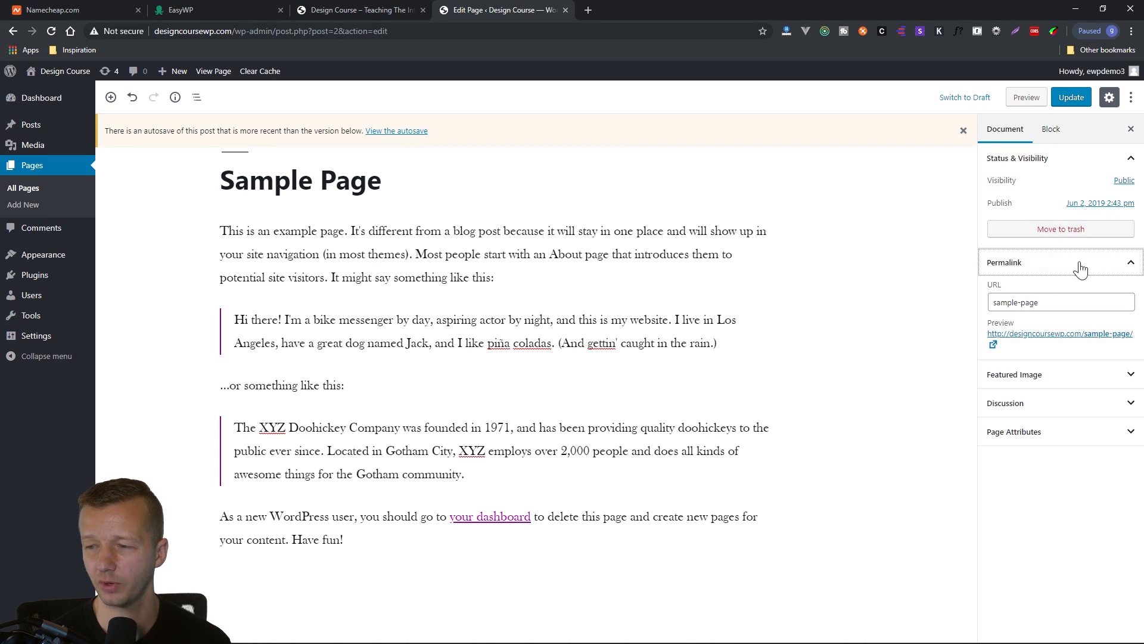
click(1049, 304)
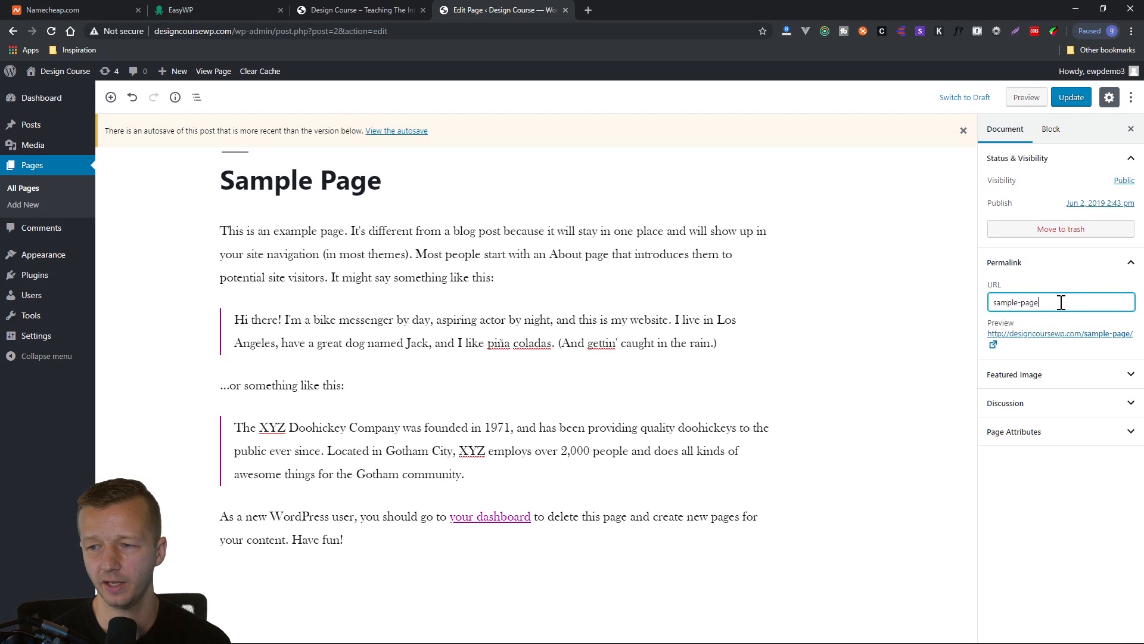
drag(1064, 301, 988, 310)
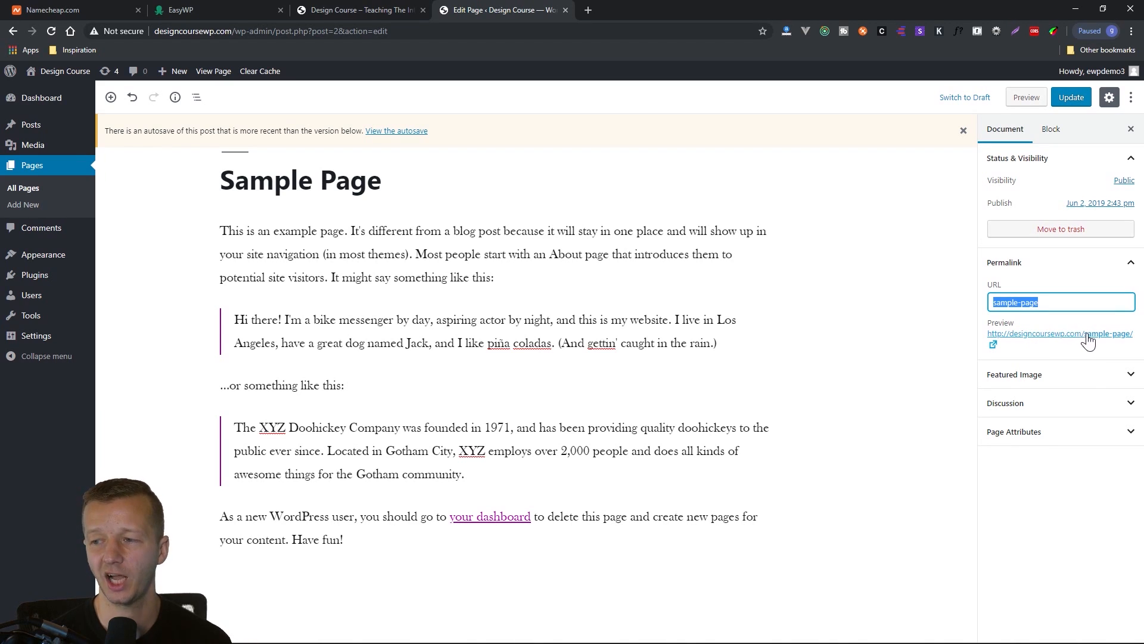
drag(1044, 302, 982, 308)
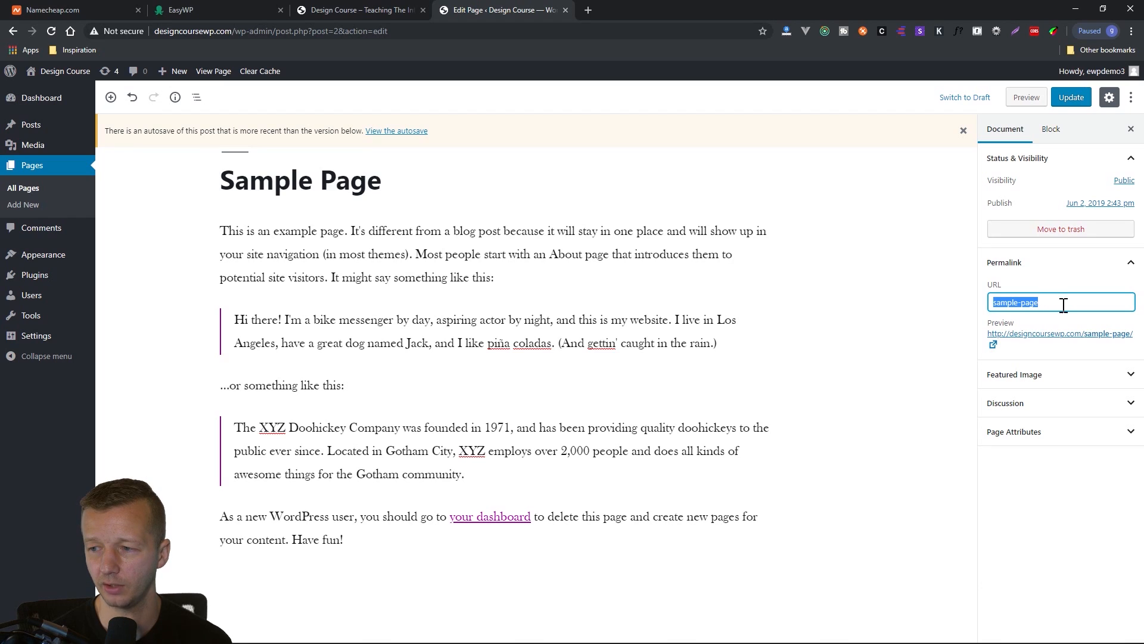
click(1048, 300)
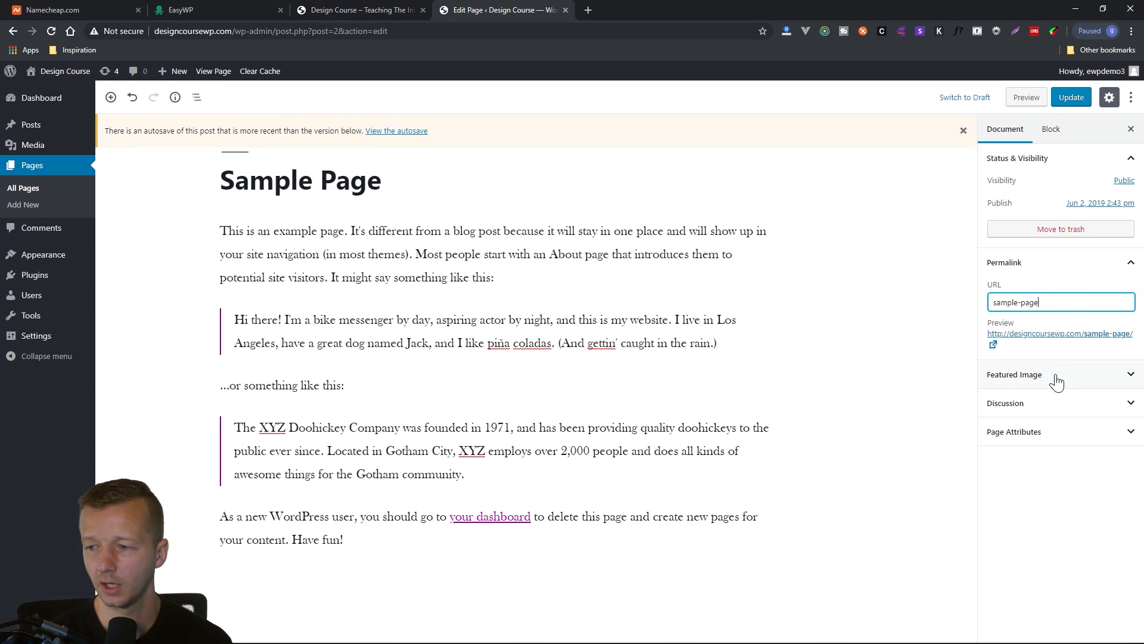
View the live Sample Page from its permalink preview in a separate window, then close that window.
right_click(1047, 334)
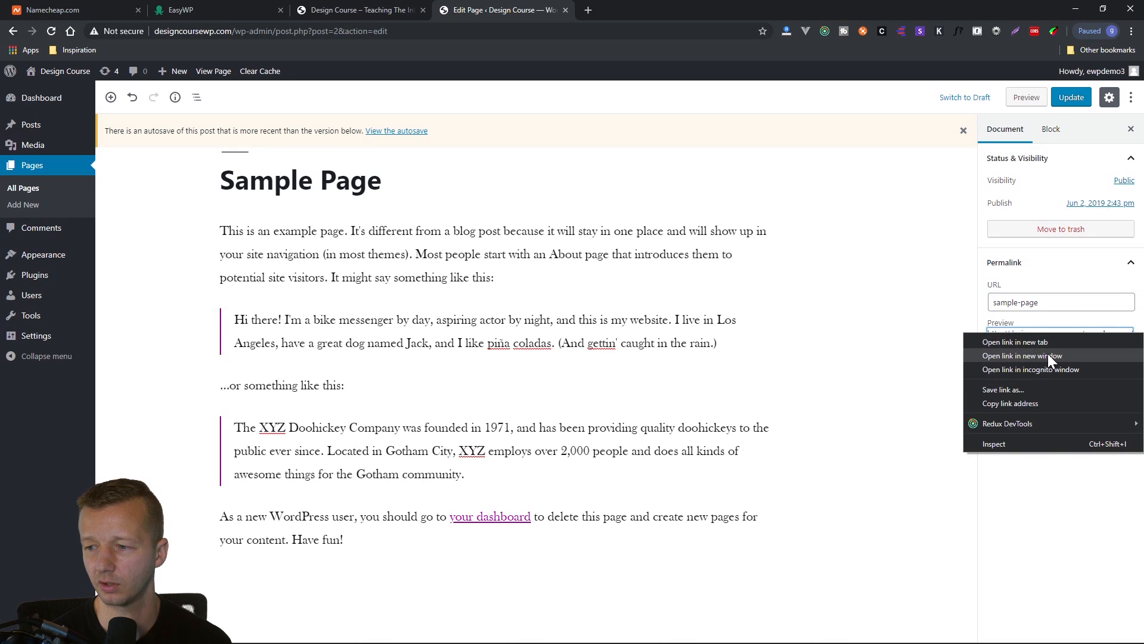
click(1048, 355)
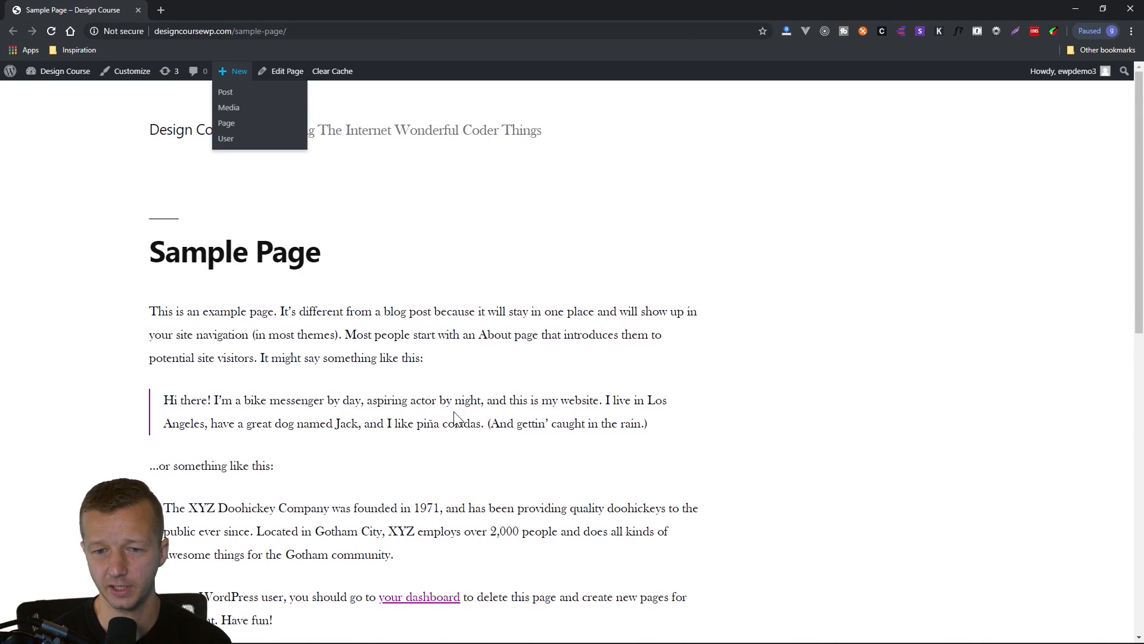
scroll(447, 411, down, 5)
scroll(438, 408, up, 5)
click(138, 11)
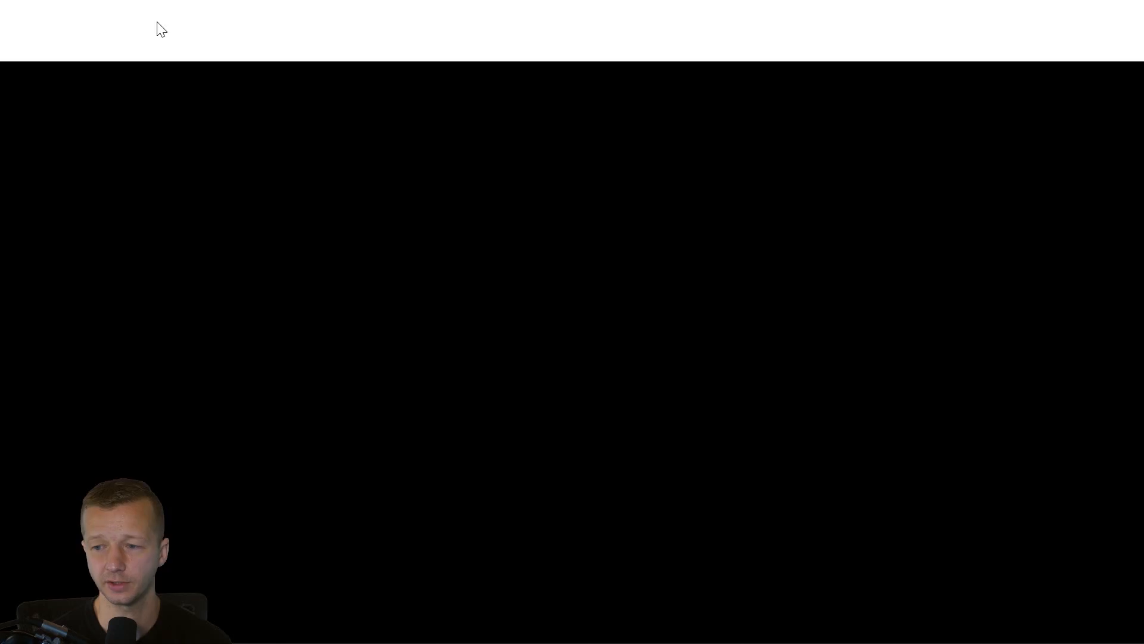
Upload relic.jpg from the Desktop and set it as Sample Page's featured image.
click(1052, 375)
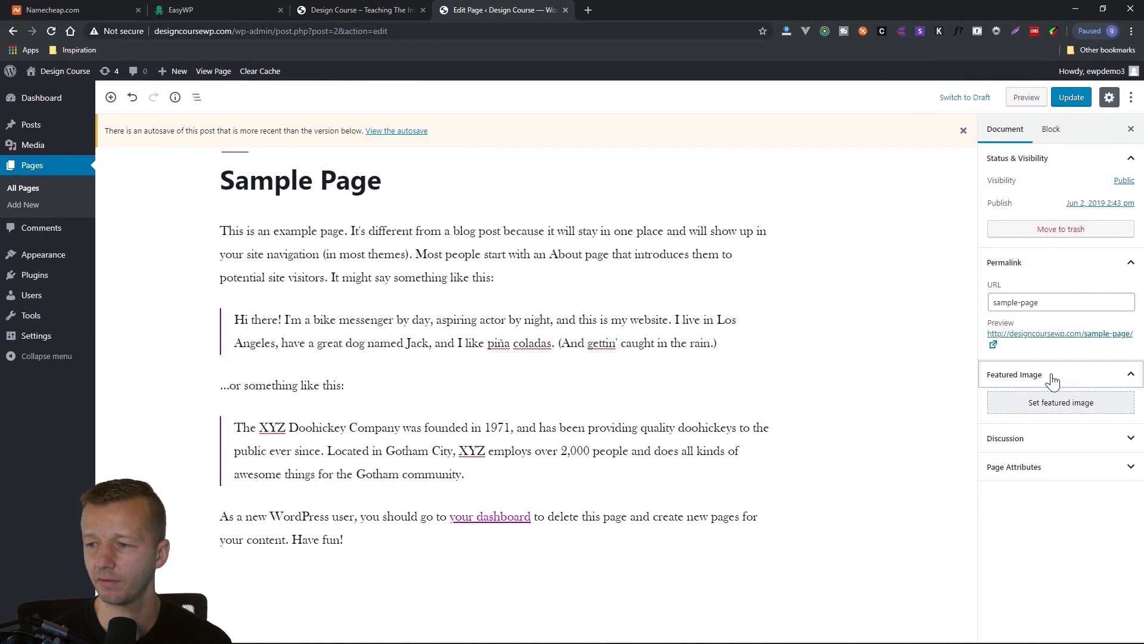
click(1056, 273)
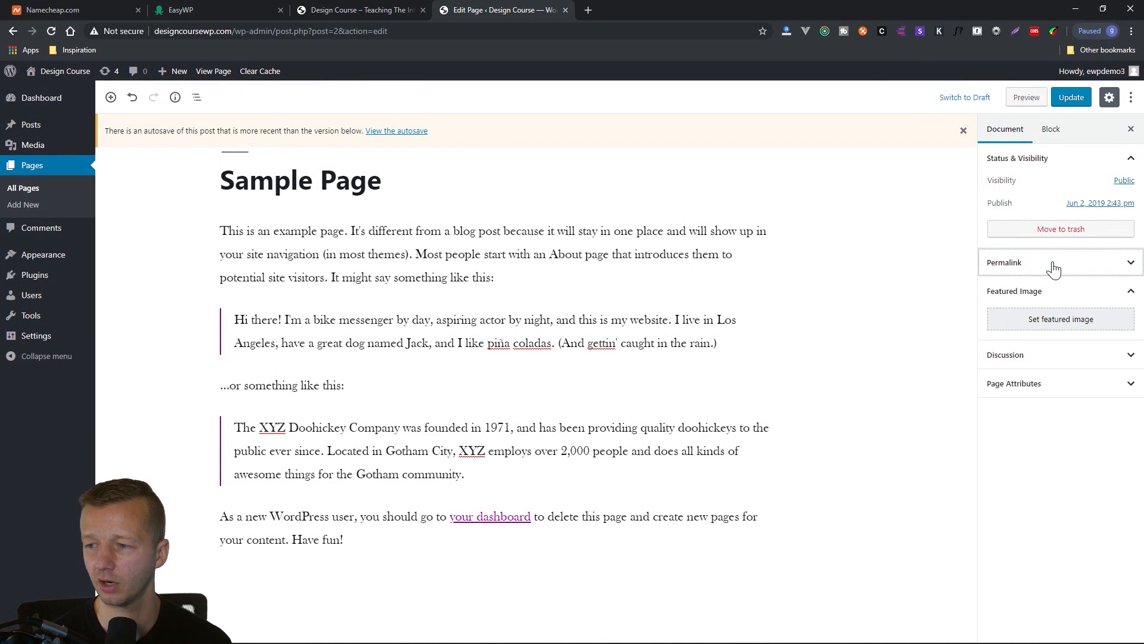
click(1061, 320)
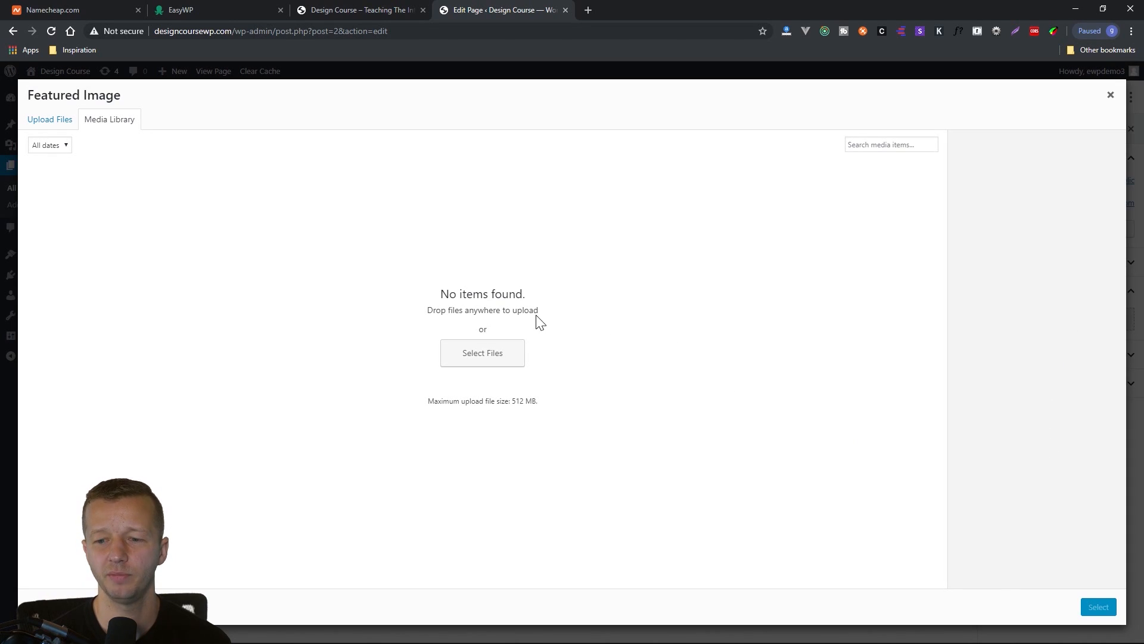
click(478, 361)
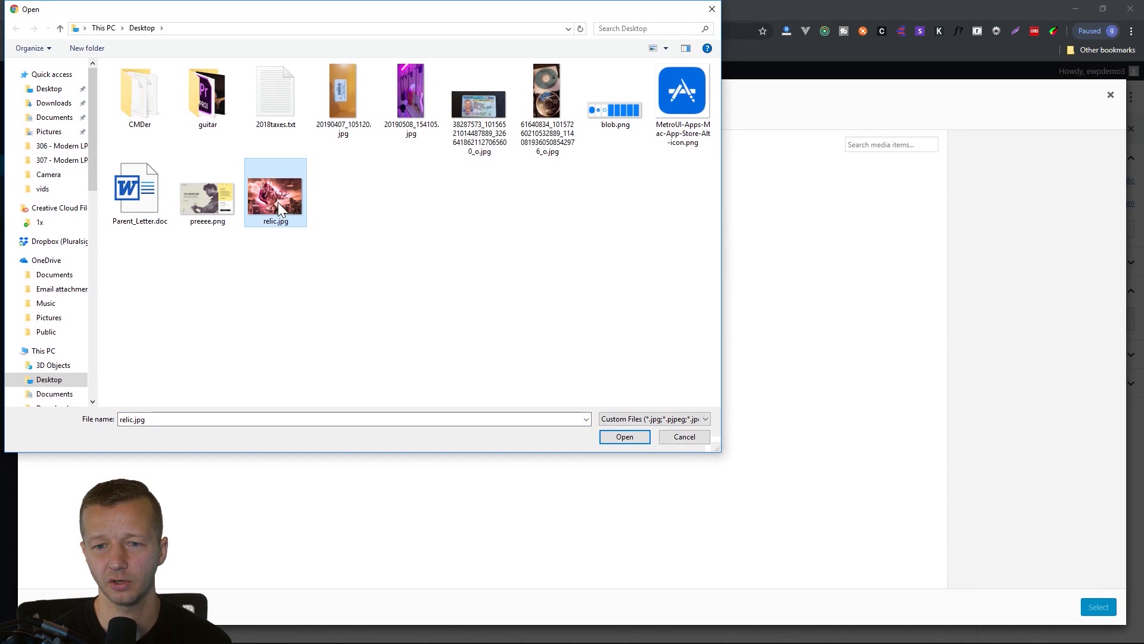
double_click(282, 199)
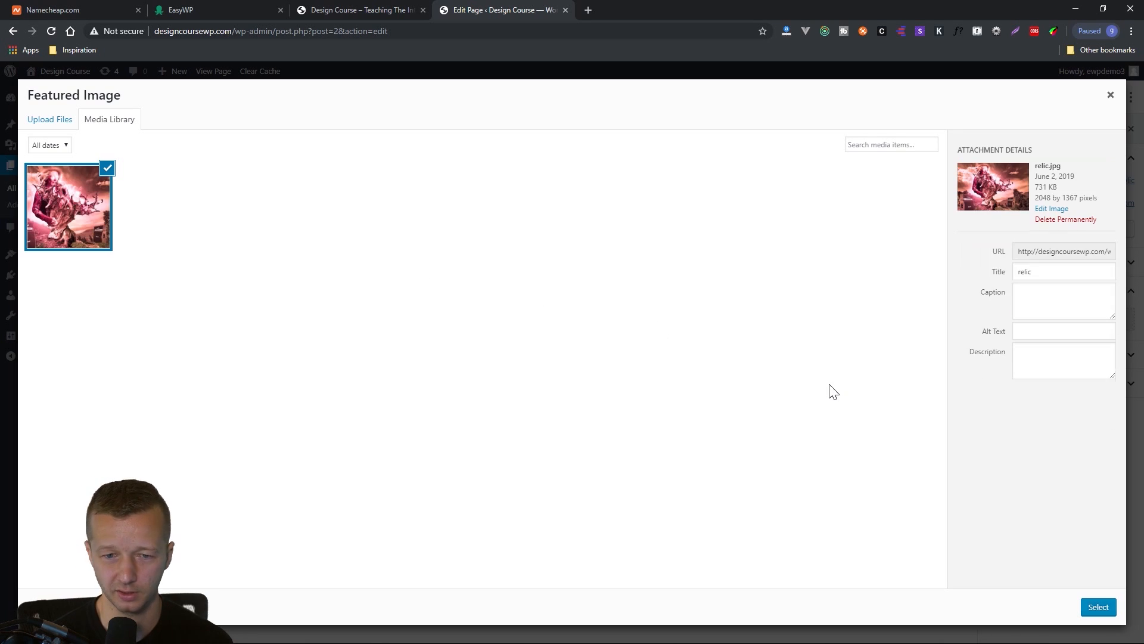
click(1100, 611)
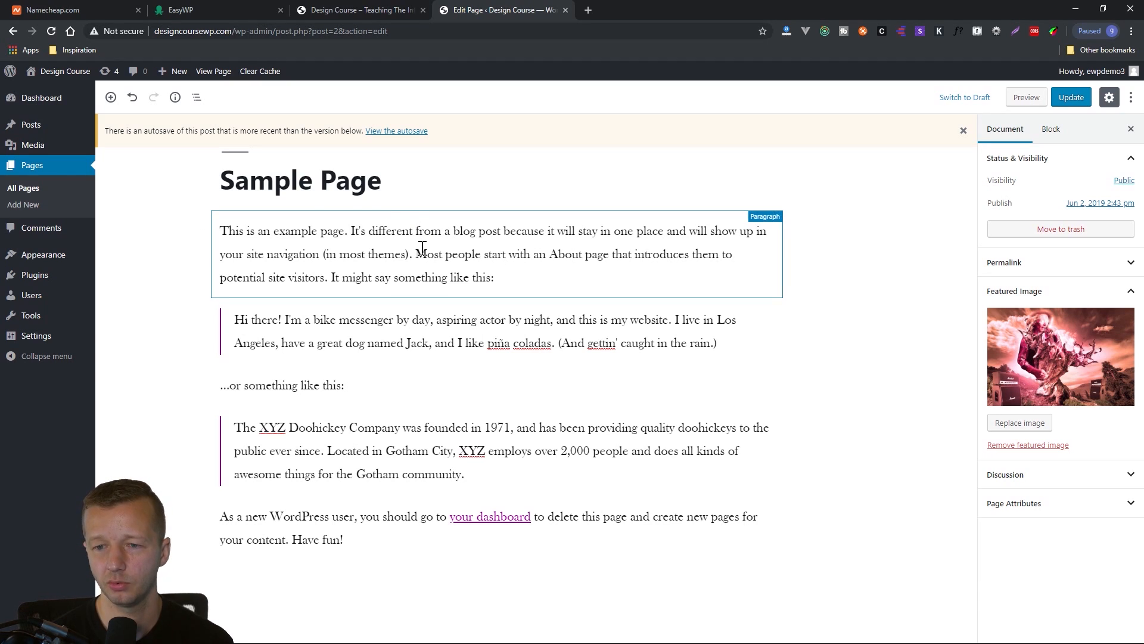
Examine the first paragraph's block settings and browse the block types that can be added above it, including the layout elements.
click(422, 250)
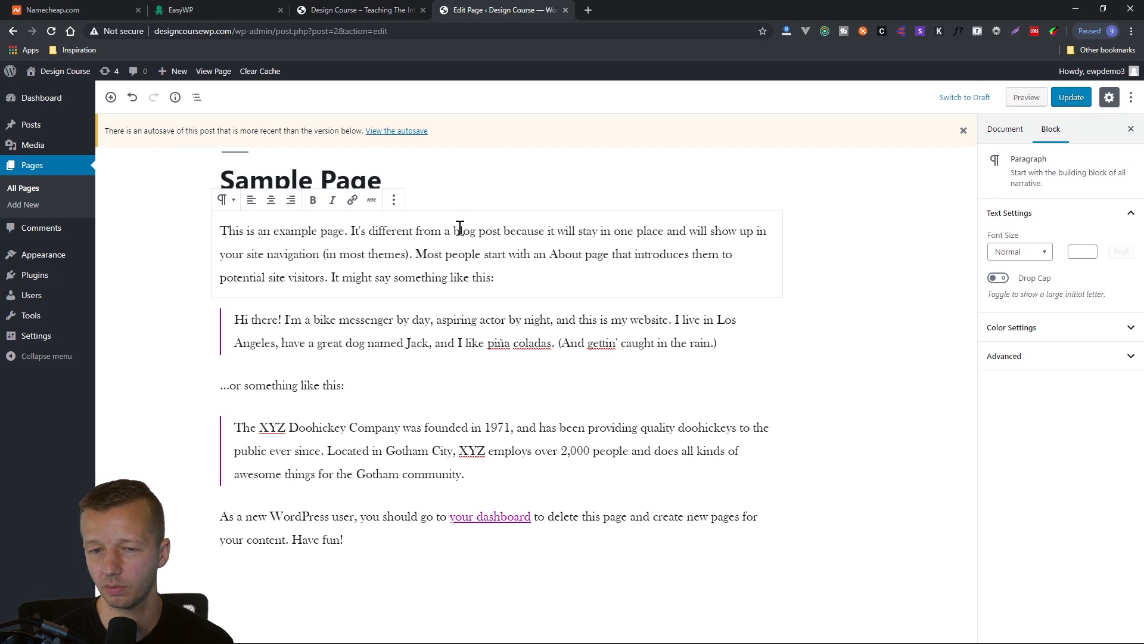
click(475, 195)
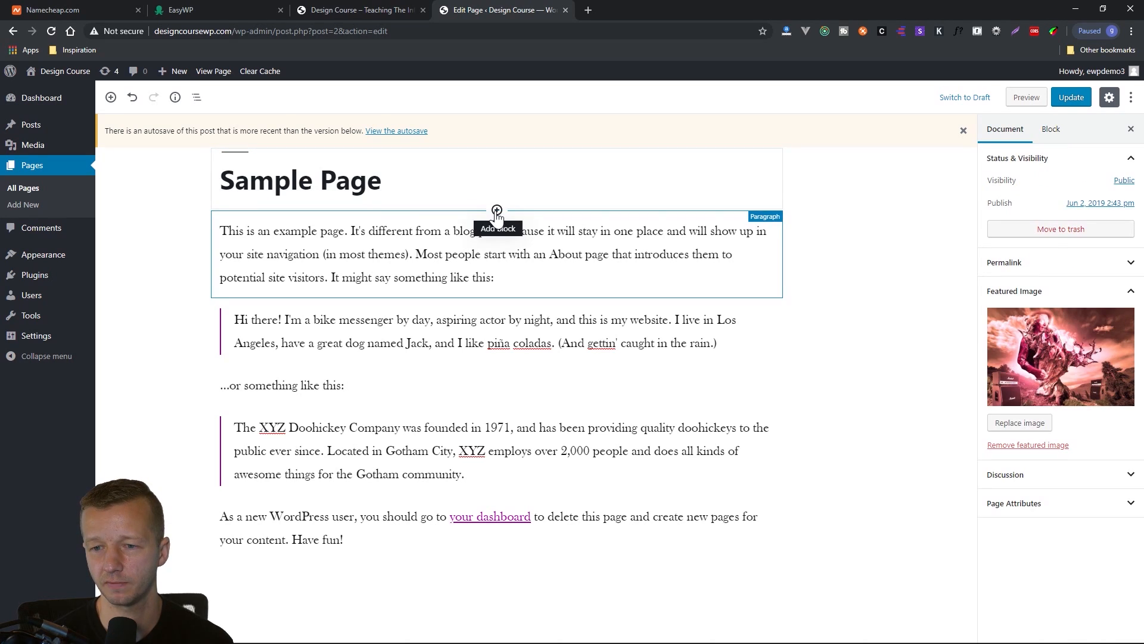
click(497, 211)
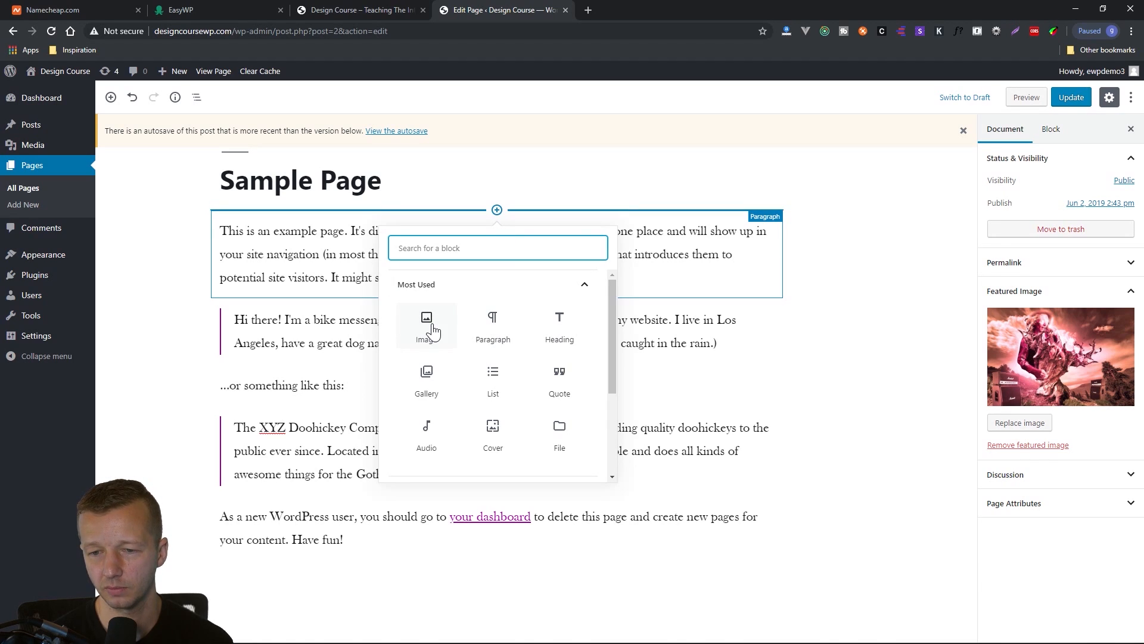
mouse_move(610, 320)
mouse_down()
mouse_move(611, 421)
mouse_move(604, 321)
mouse_up()
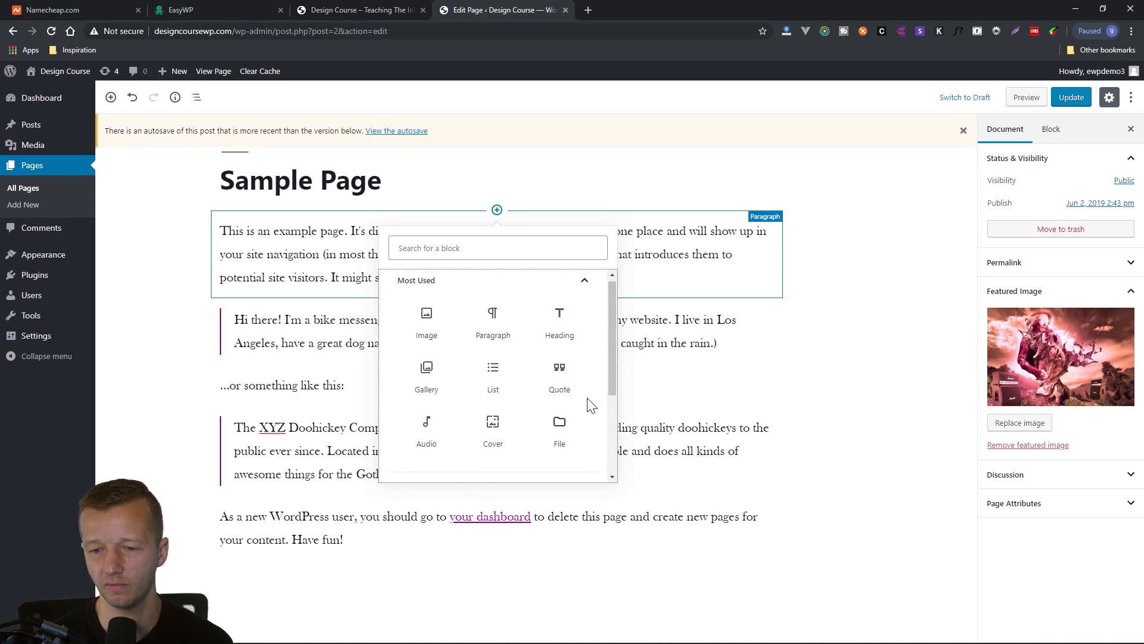
drag(614, 366, 609, 446)
click(509, 404)
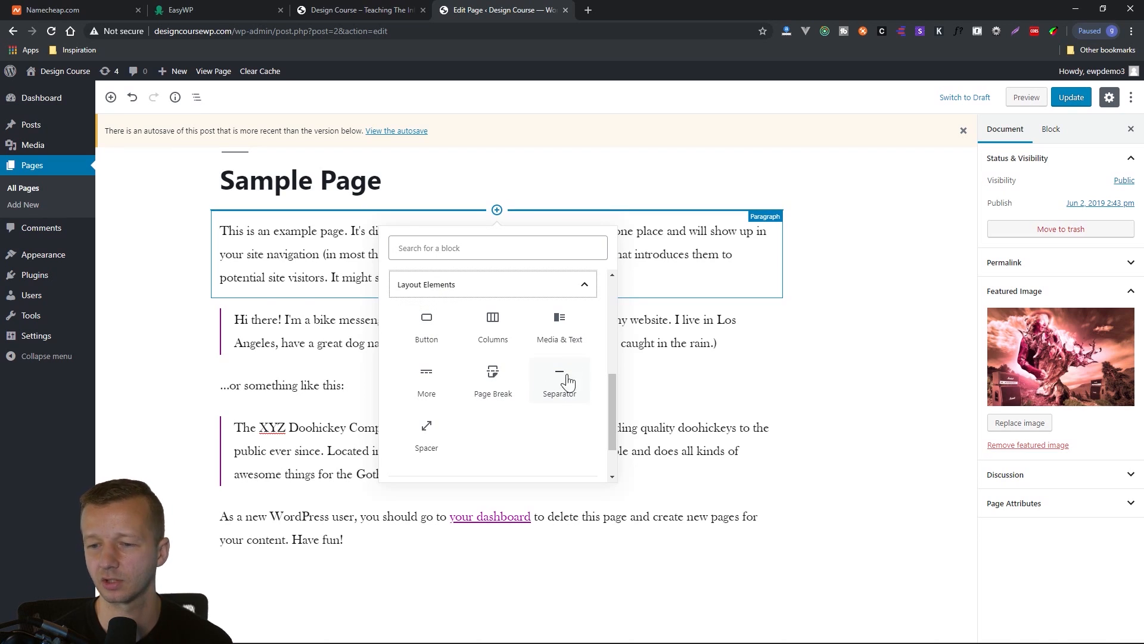
scroll(567, 393, up, 5)
click(582, 463)
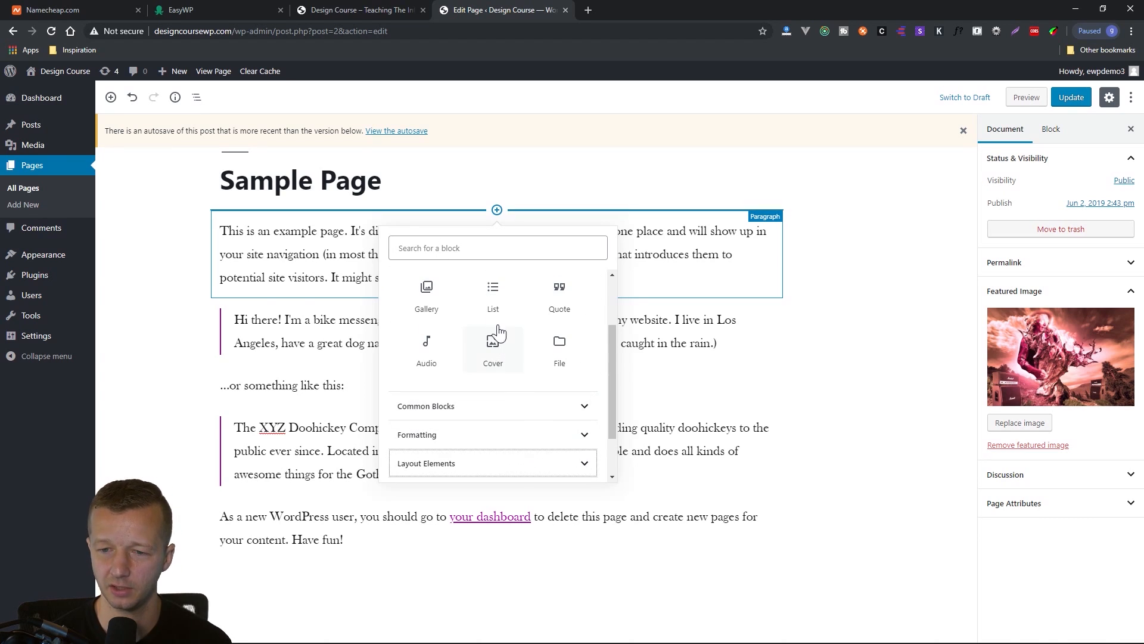
click(457, 250)
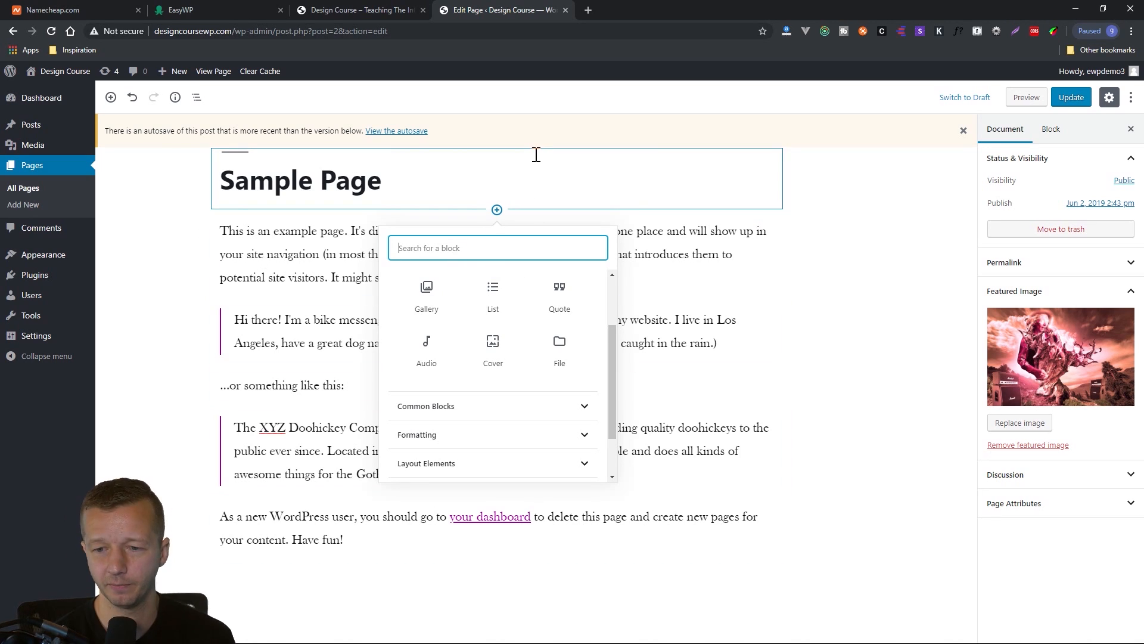
scroll(441, 319, up, 3)
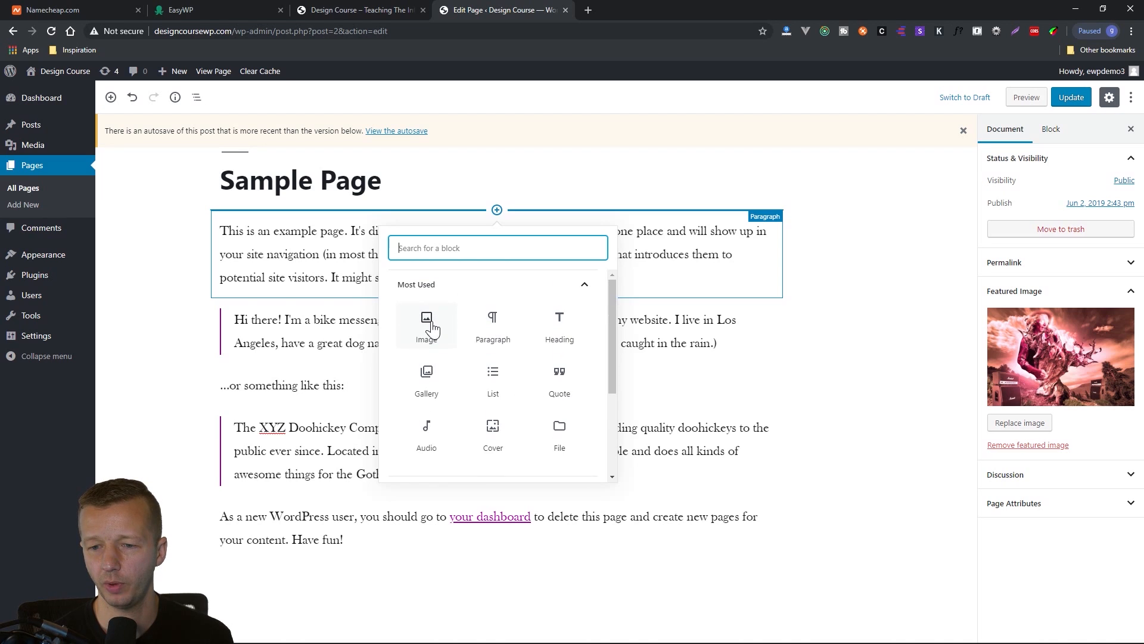
Insert an Image block above the first paragraph and fill it with relic.jpg from the media library.
click(429, 327)
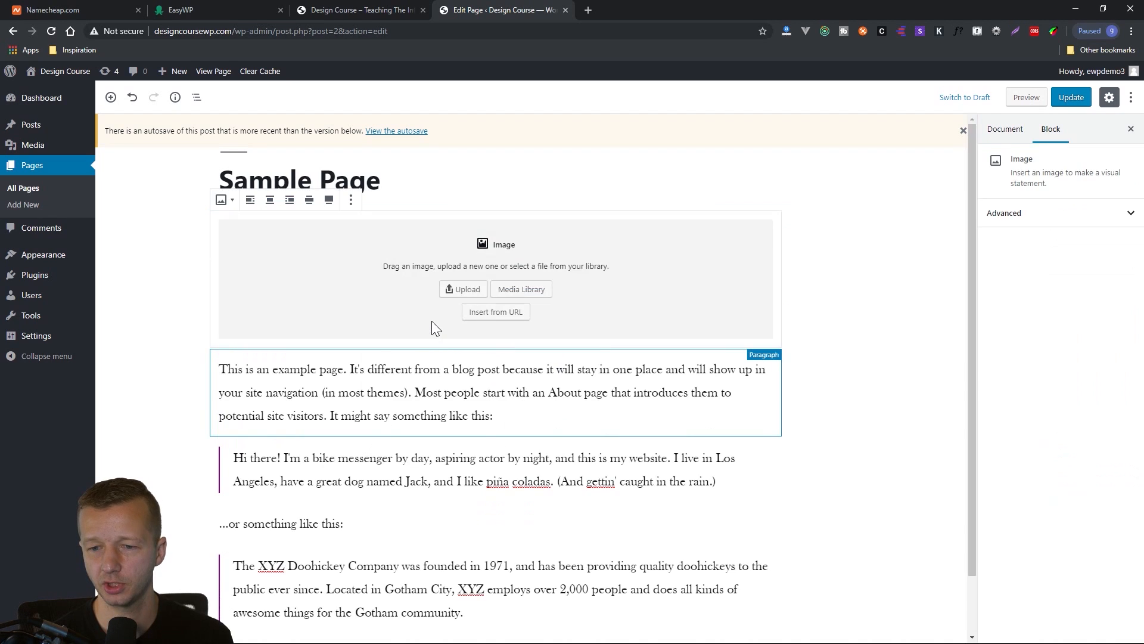
click(522, 290)
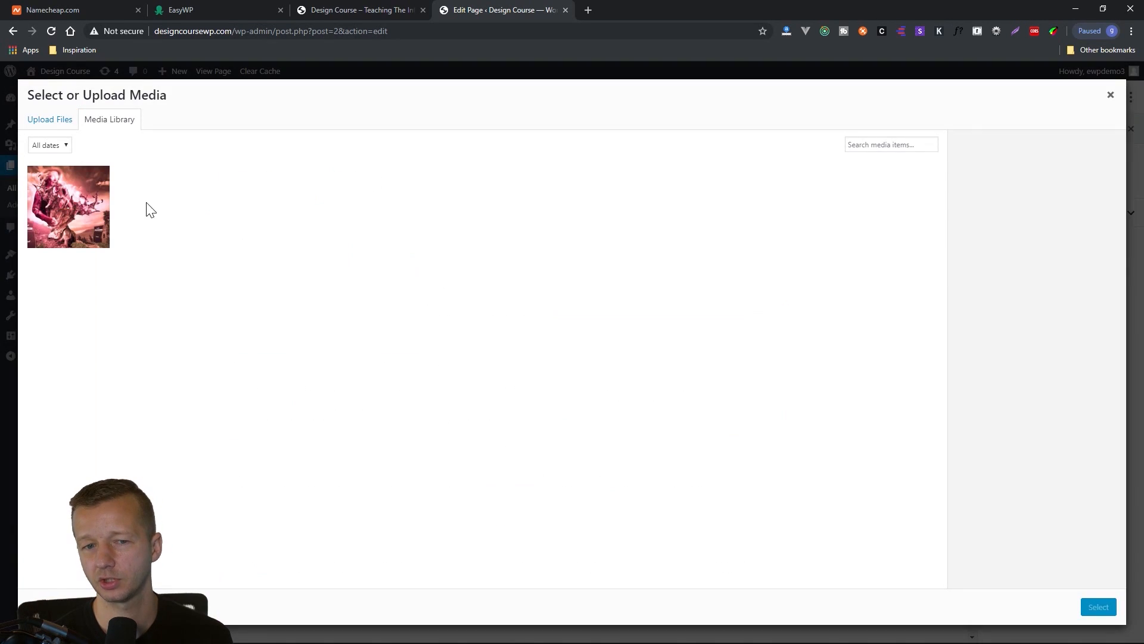
click(58, 190)
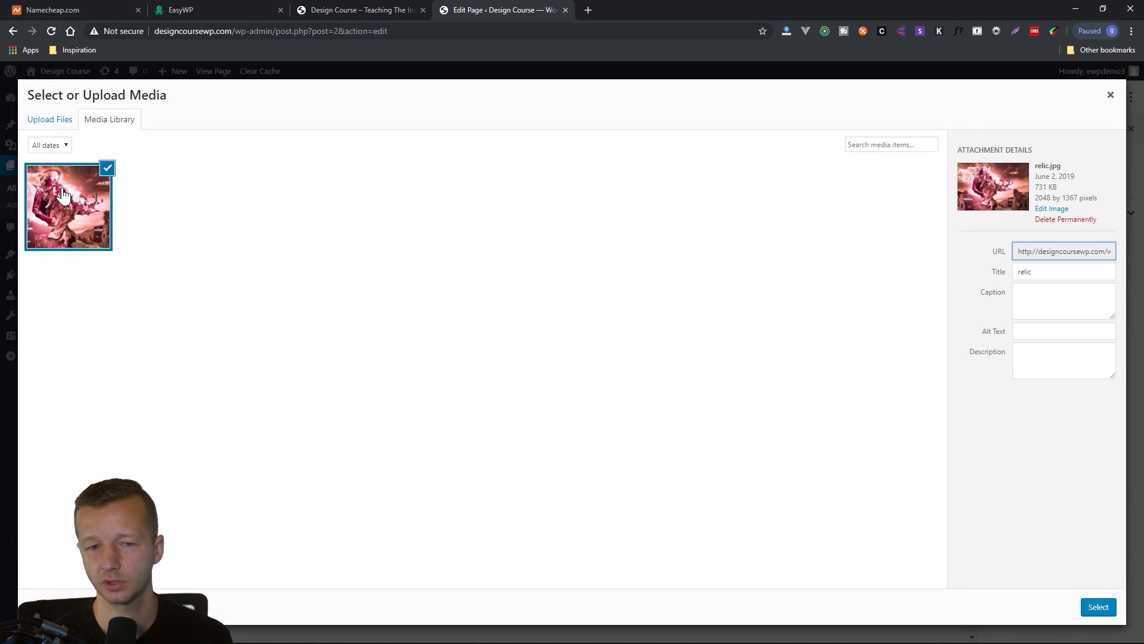
click(1094, 609)
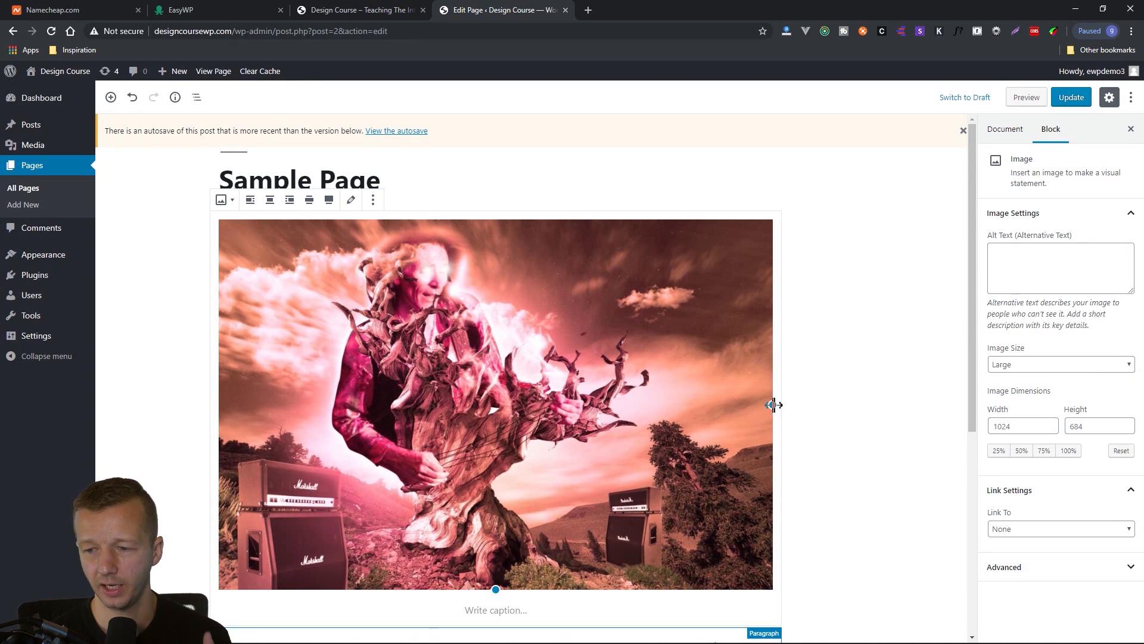
Try left alignment on the inserted image, then align it right and resize it to about 351 by 234 pixels.
drag(773, 405, 382, 351)
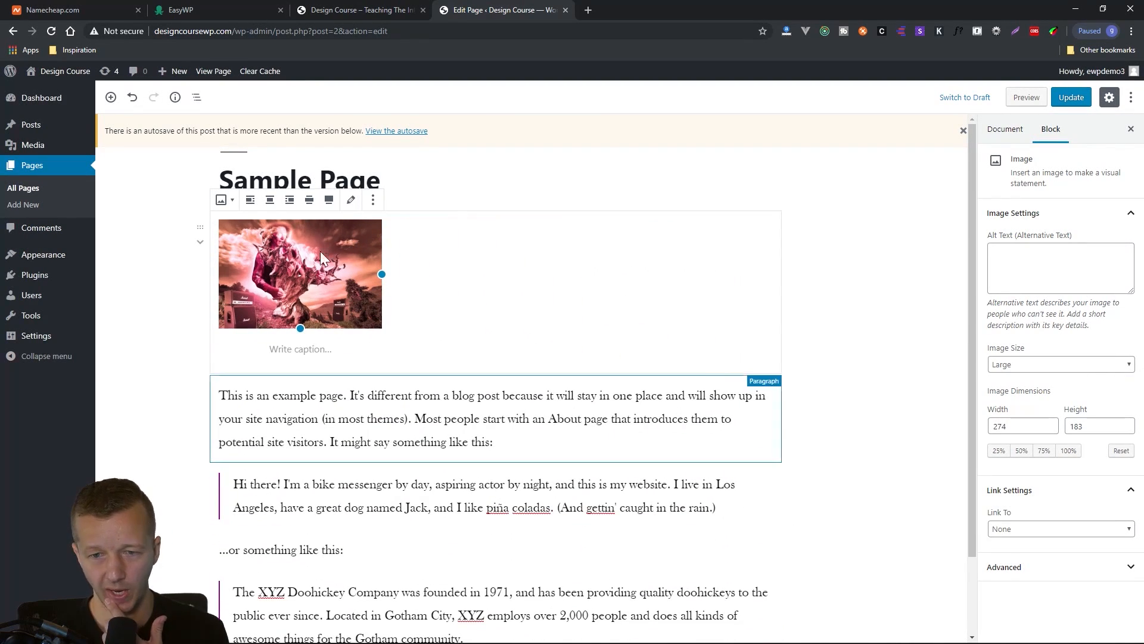
click(251, 202)
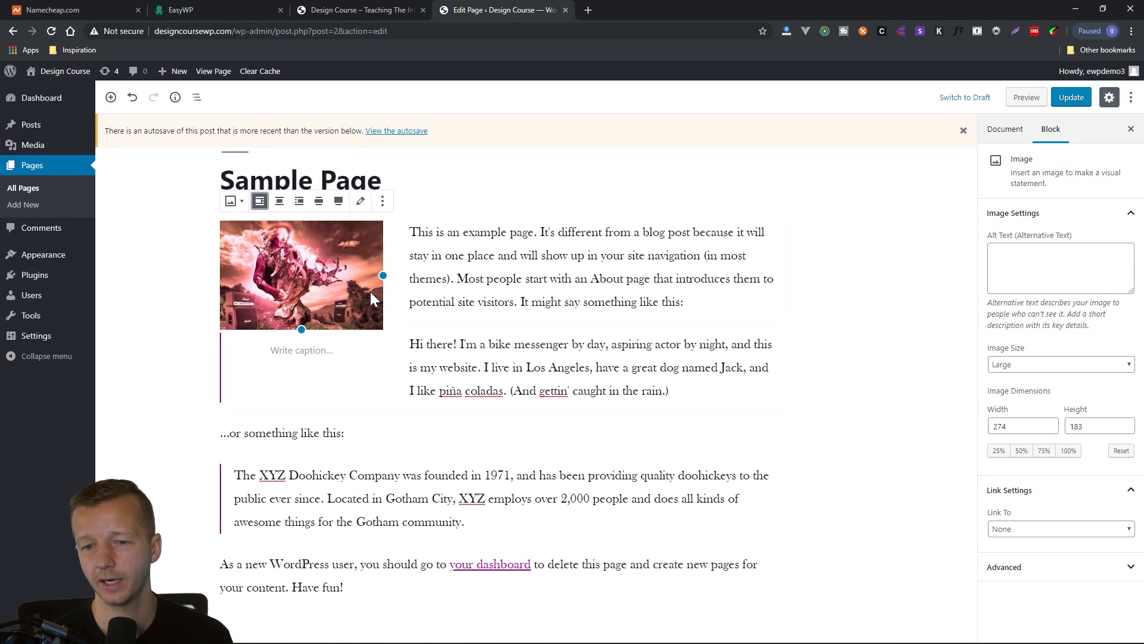
click(299, 201)
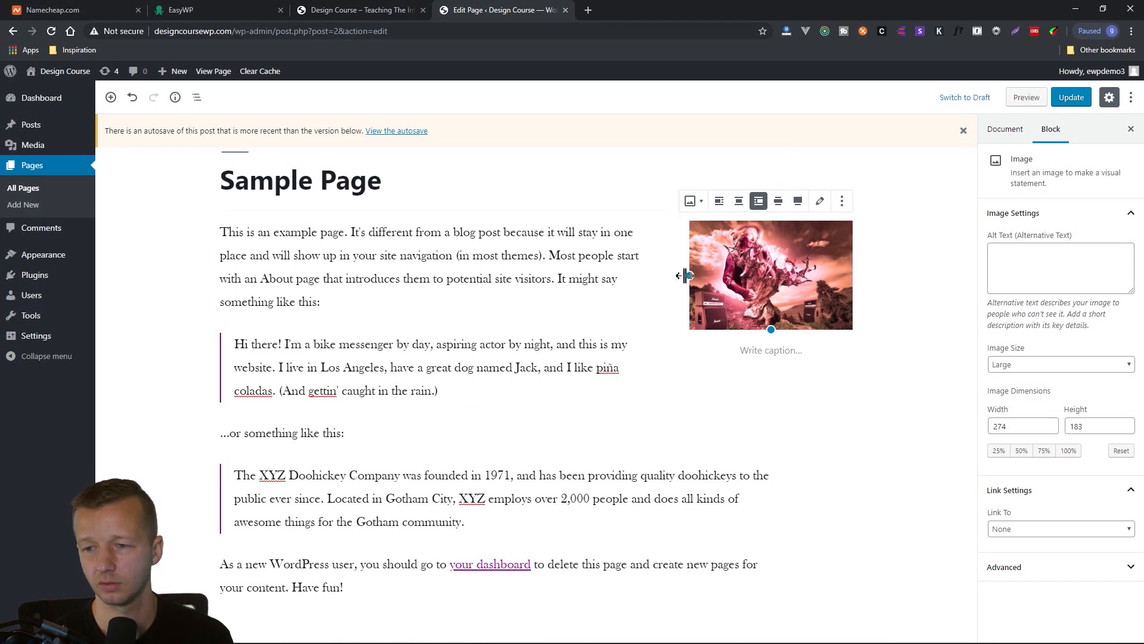
drag(689, 277, 643, 287)
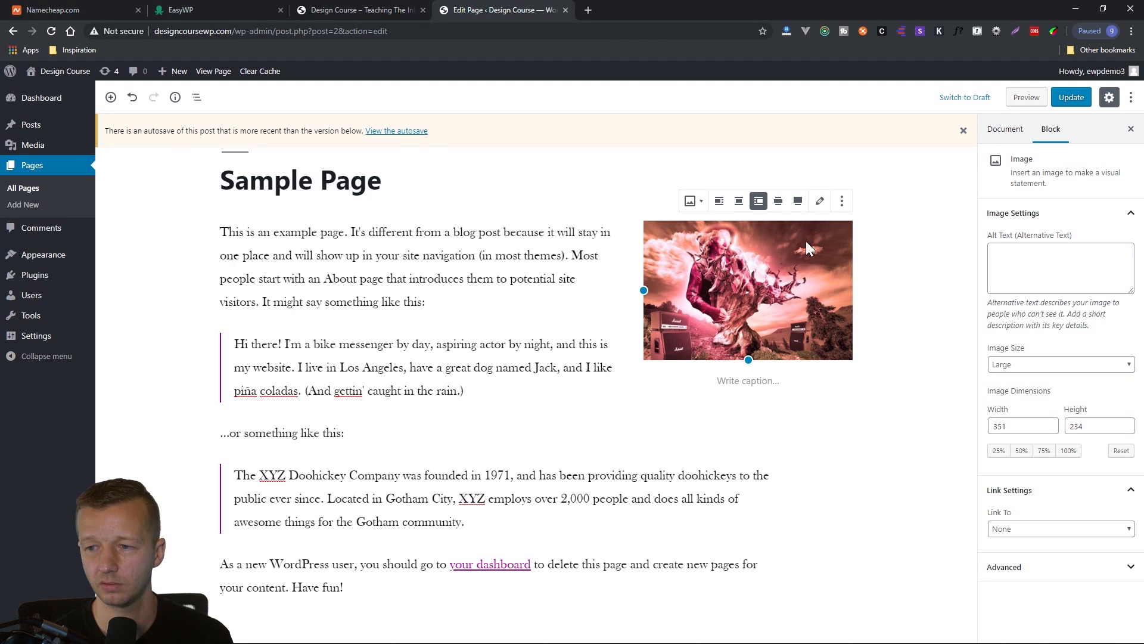
Check the image block's additional options without applying one, and deselect the block.
click(841, 202)
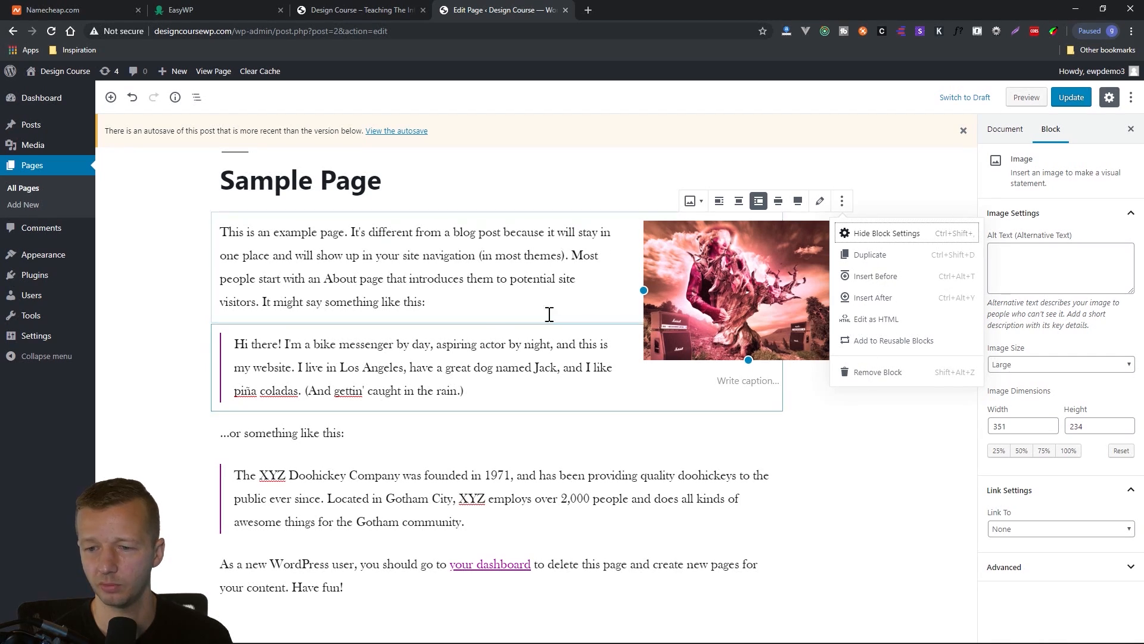
click(562, 388)
click(883, 478)
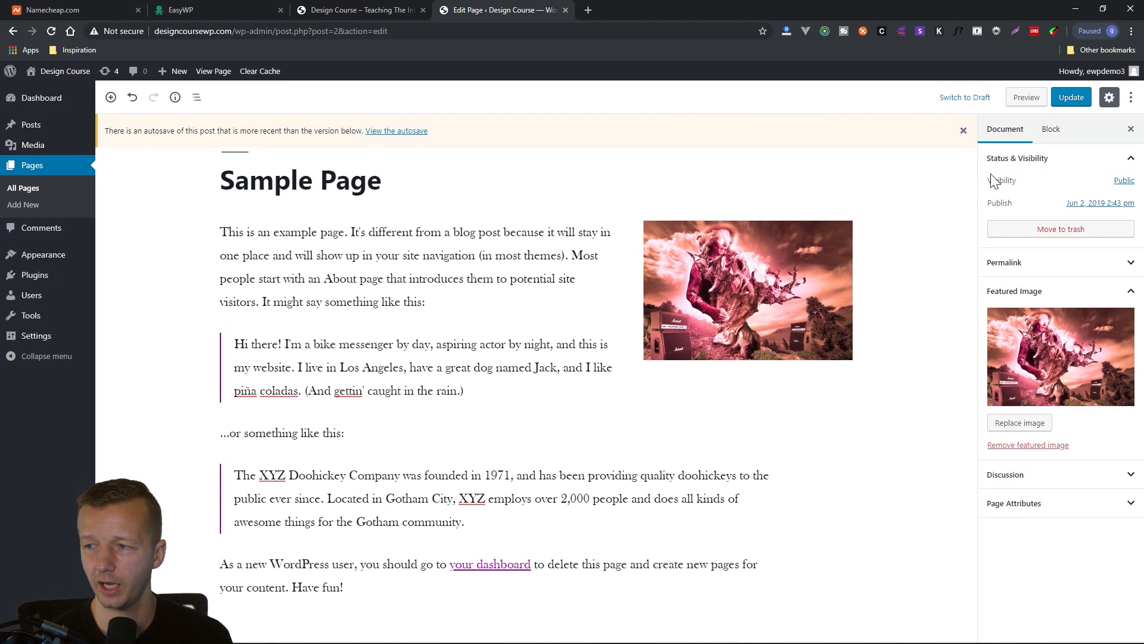
Update Sample Page and view the live page in a new window to check its featured image and inline image.
click(1075, 102)
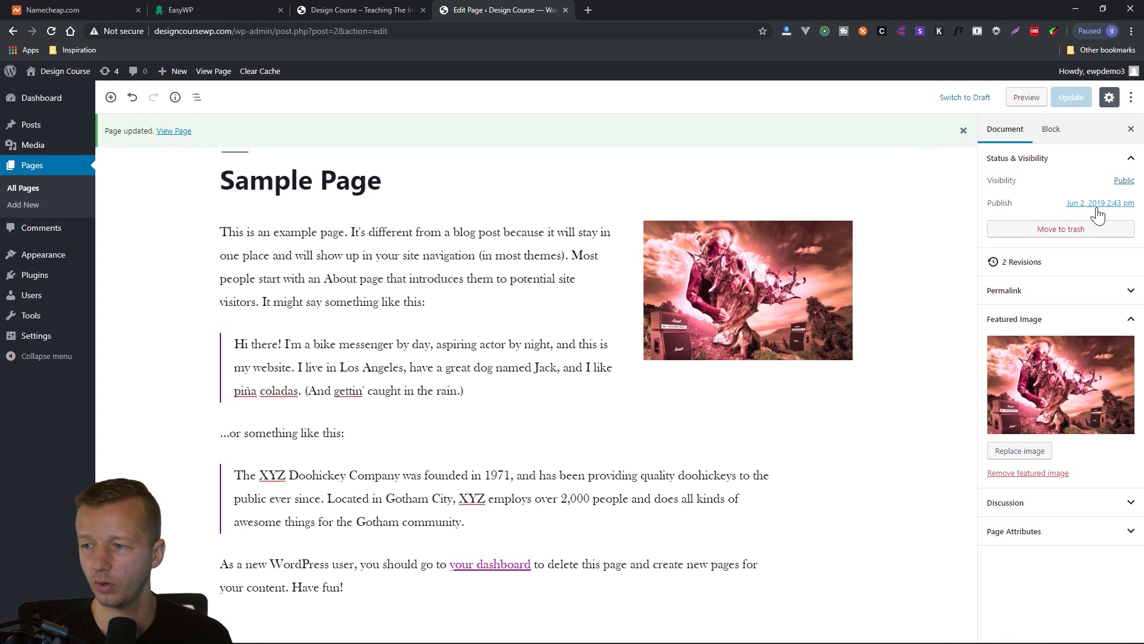
right_click(170, 135)
click(193, 149)
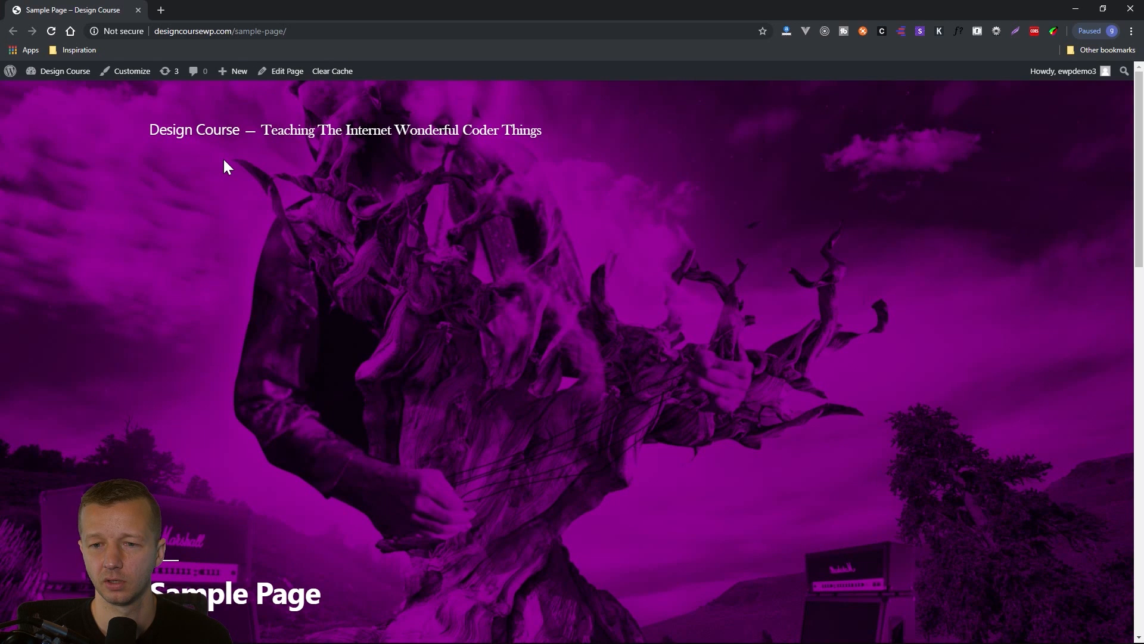
scroll(442, 339, down, 4)
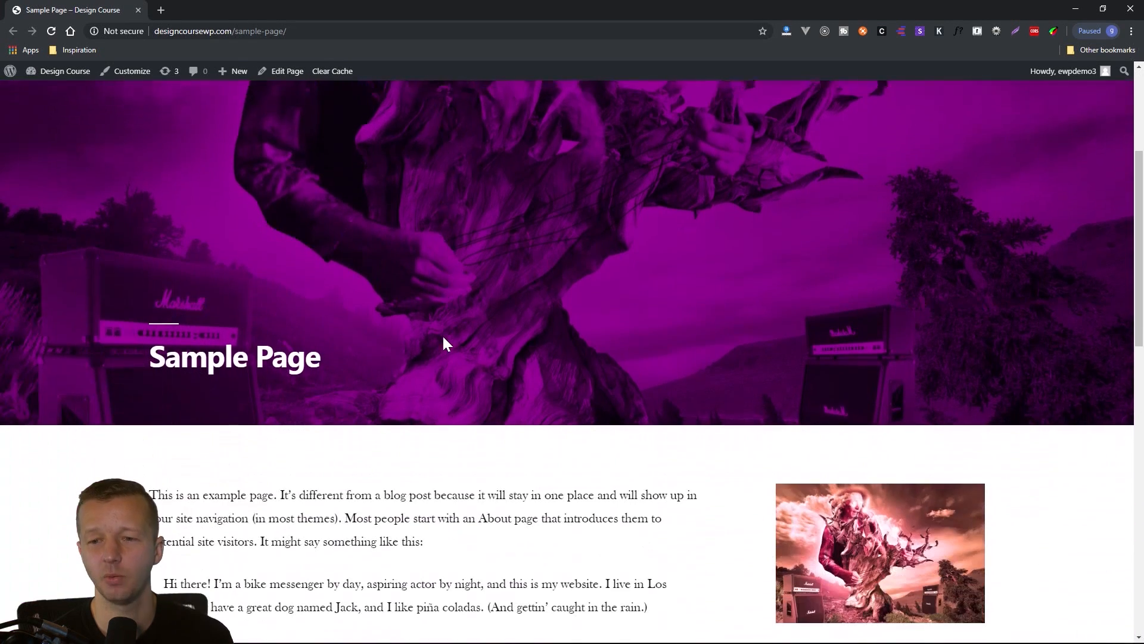
Examine the live Sample Page's featured-image header, title, body text and inline image, and close its browser window.
scroll(441, 338, up, 4)
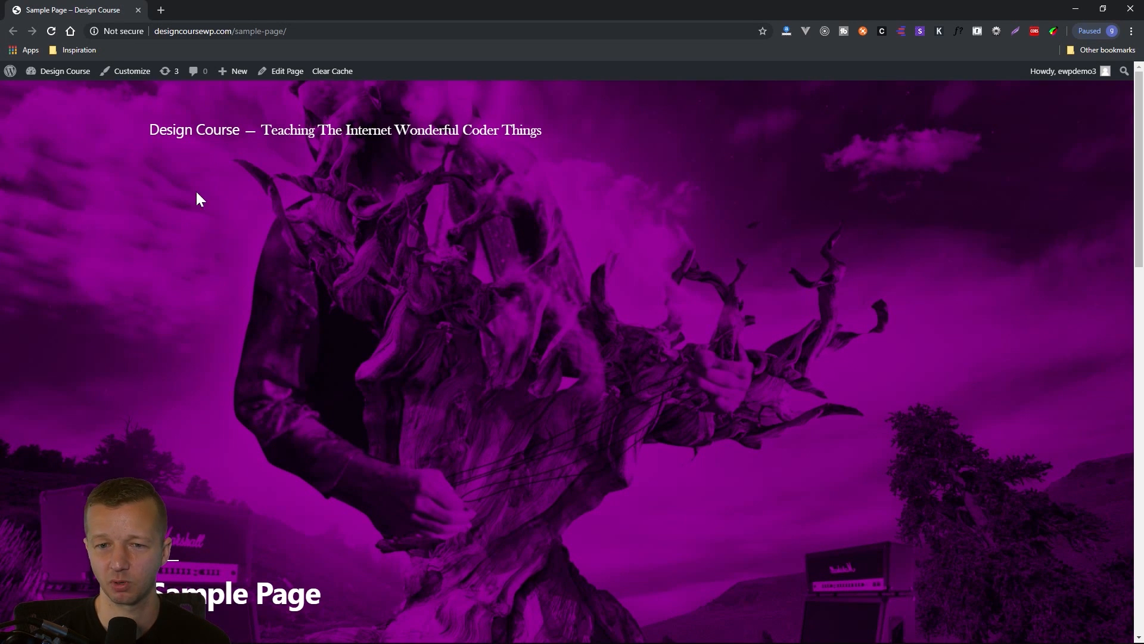
scroll(668, 310, down, 5)
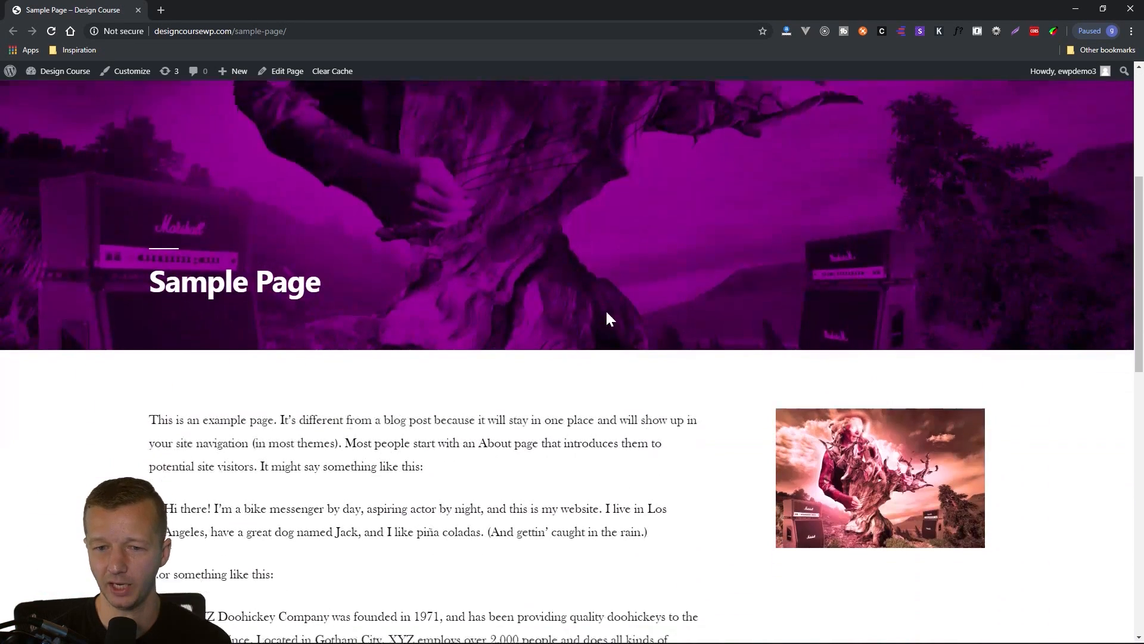
scroll(537, 307, up, 3)
drag(315, 480, 148, 479)
scroll(353, 442, up, 2)
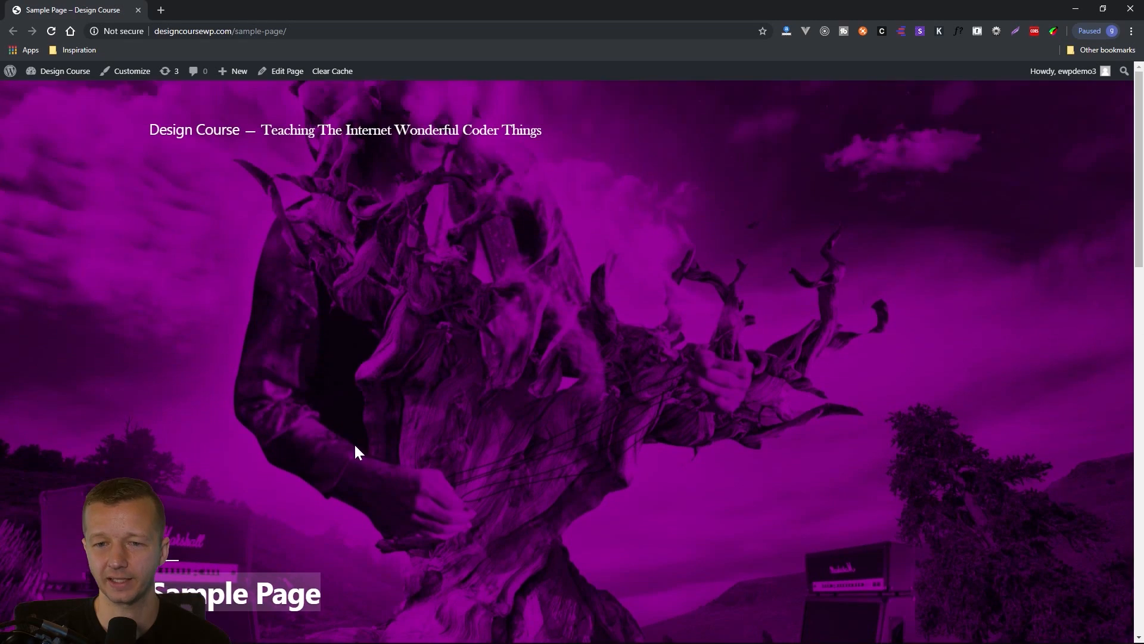
scroll(417, 429, down, 6)
scroll(437, 435, down, 4)
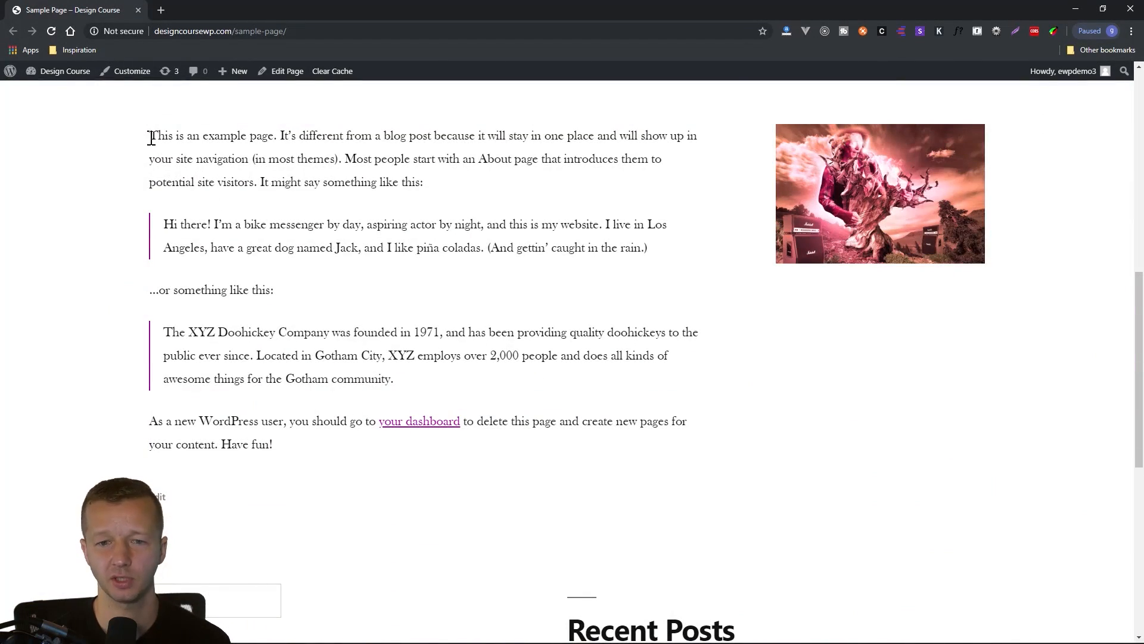
drag(148, 136, 642, 352)
click(739, 330)
scroll(881, 390, up, 3)
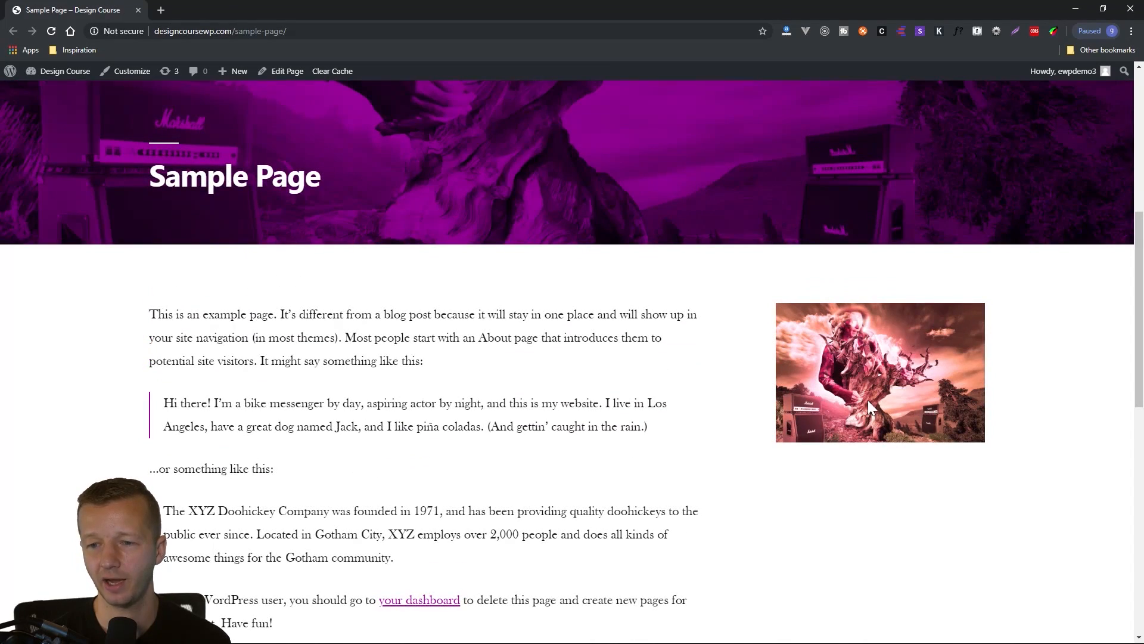
scroll(914, 392, up, 3)
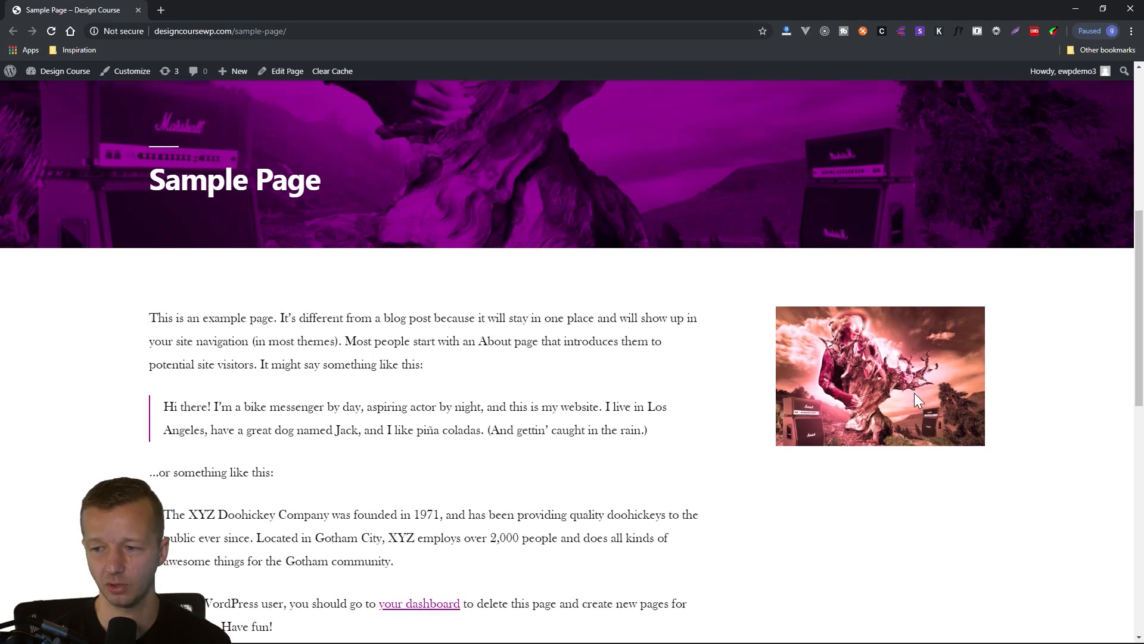
scroll(640, 452, up, 5)
scroll(641, 449, down, 12)
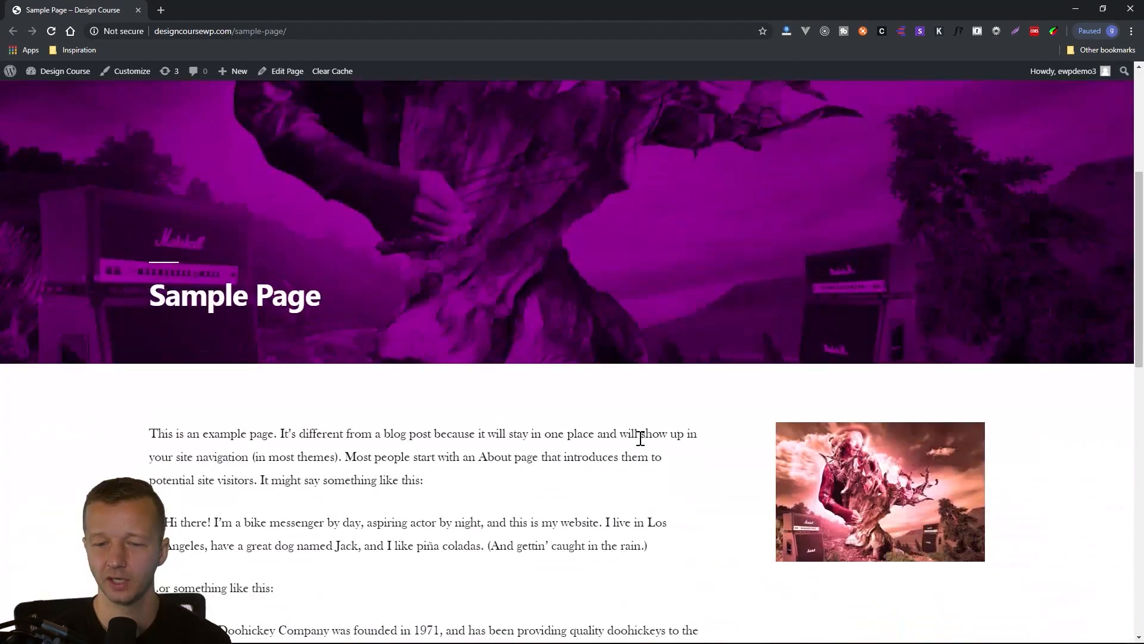
scroll(640, 441, up, 12)
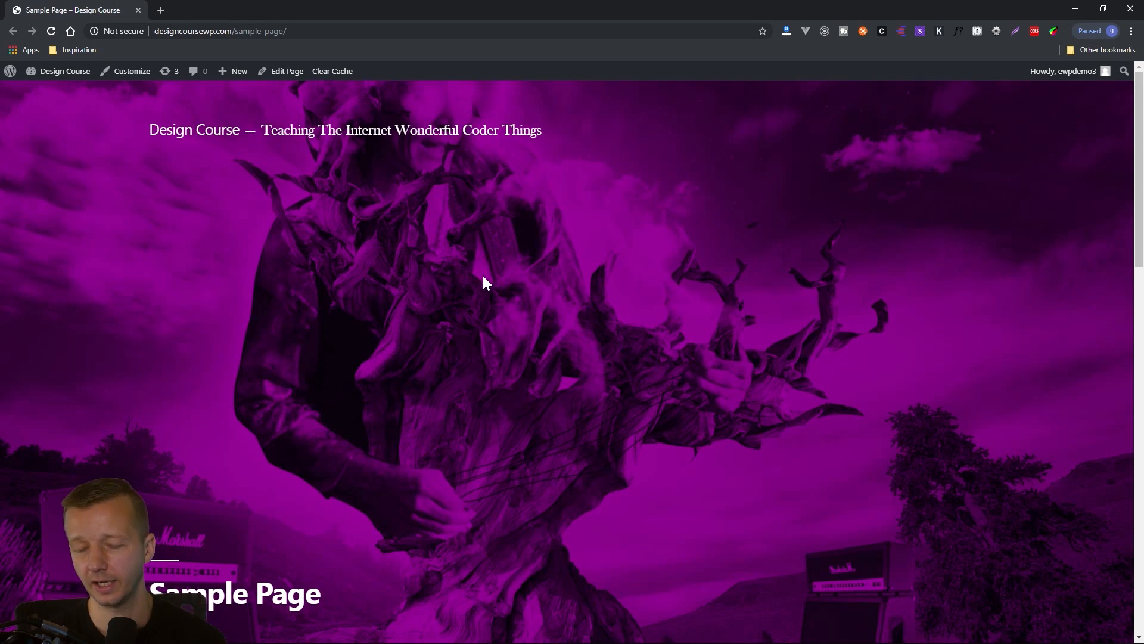
scroll(515, 268, down, 10)
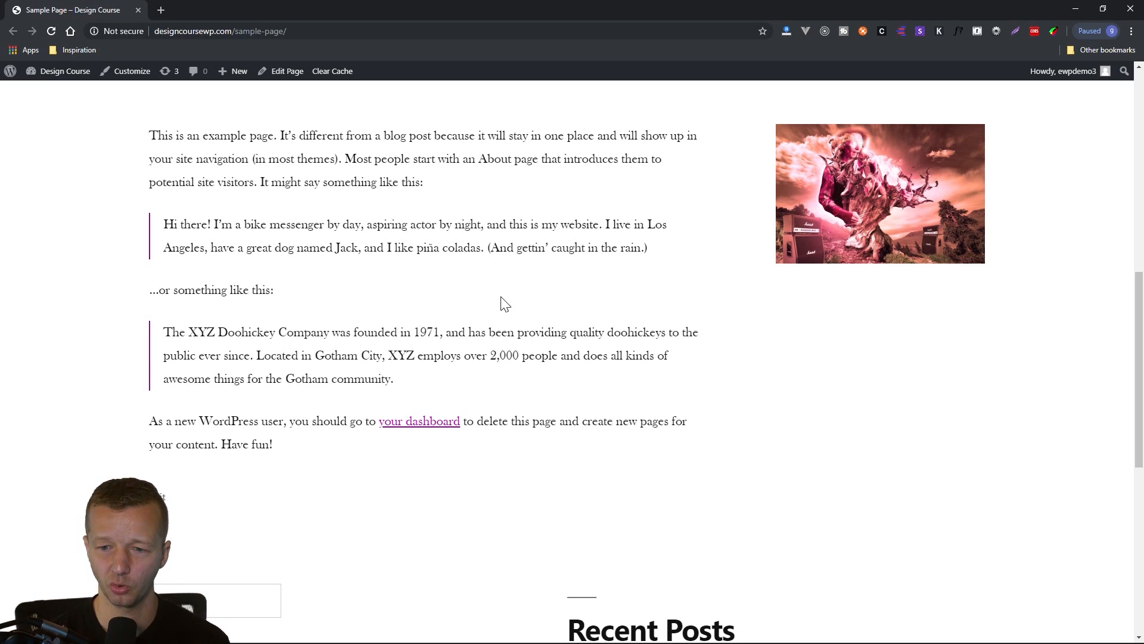
scroll(452, 261, up, 2)
click(139, 10)
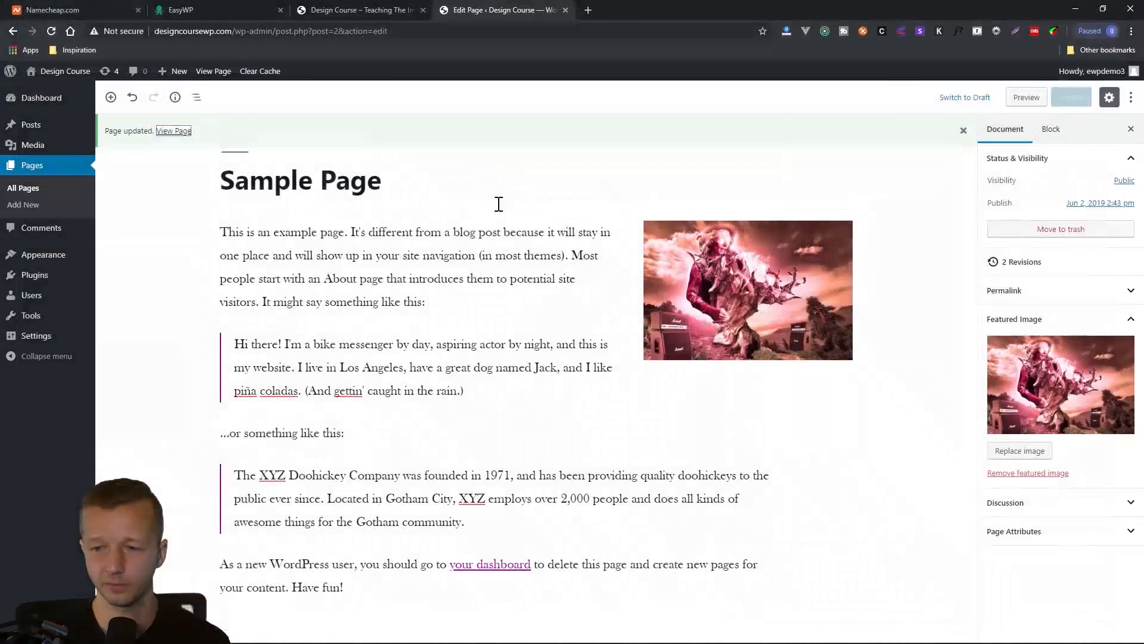
Review the Discussion and Page Attributes settings of Sample Page in the editor, with the featured image section collapsed.
click(581, 377)
click(919, 338)
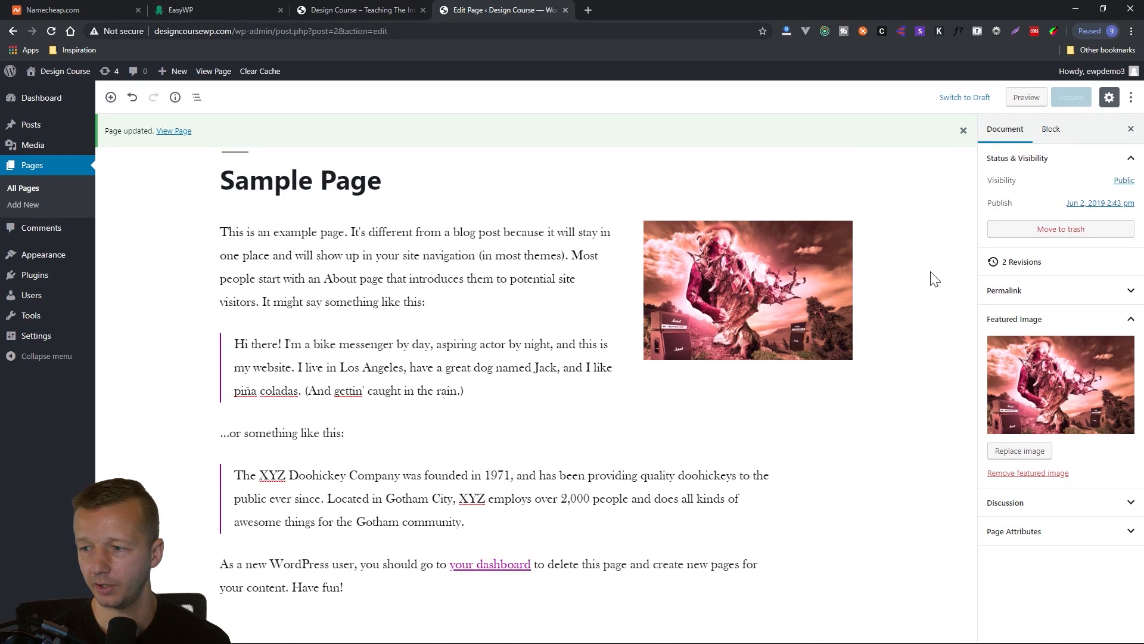
click(1131, 320)
click(1134, 349)
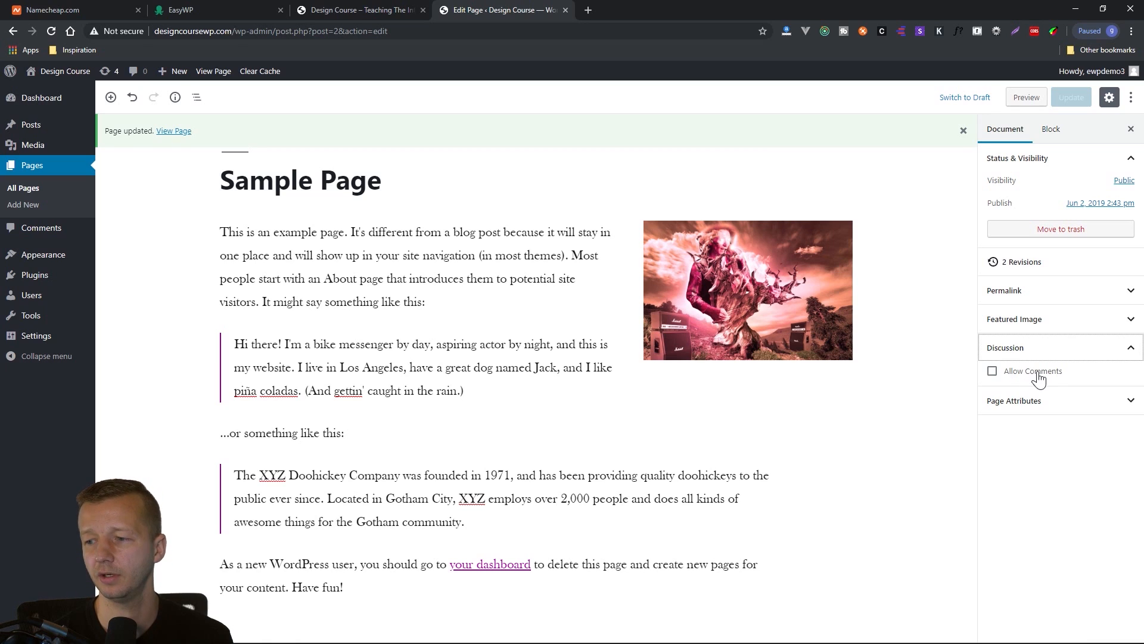
click(1129, 405)
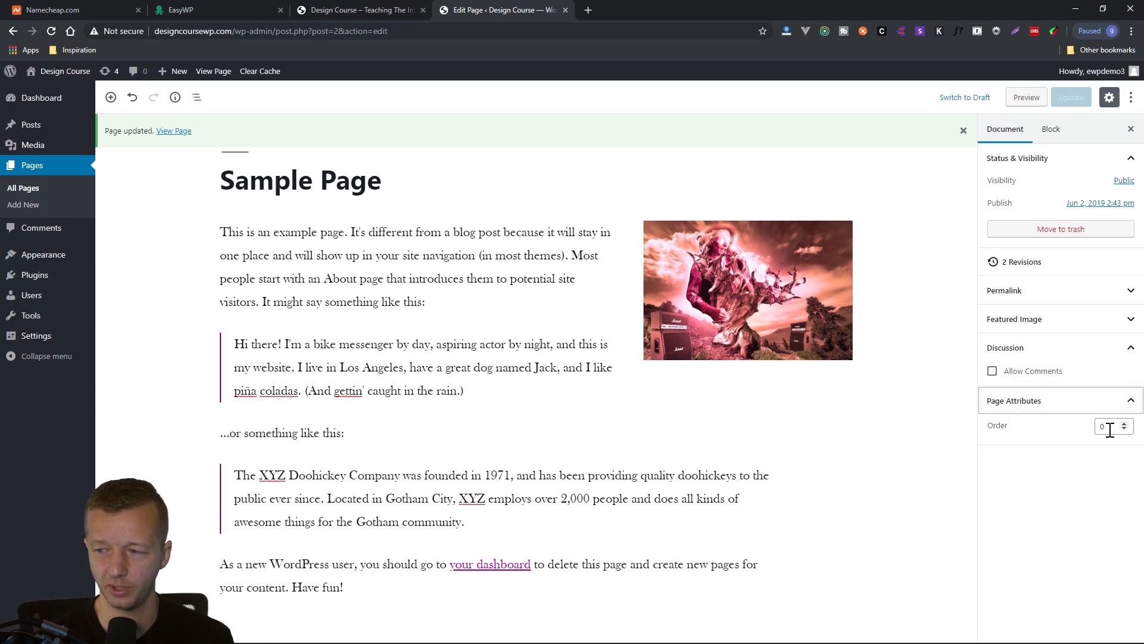
click(1131, 401)
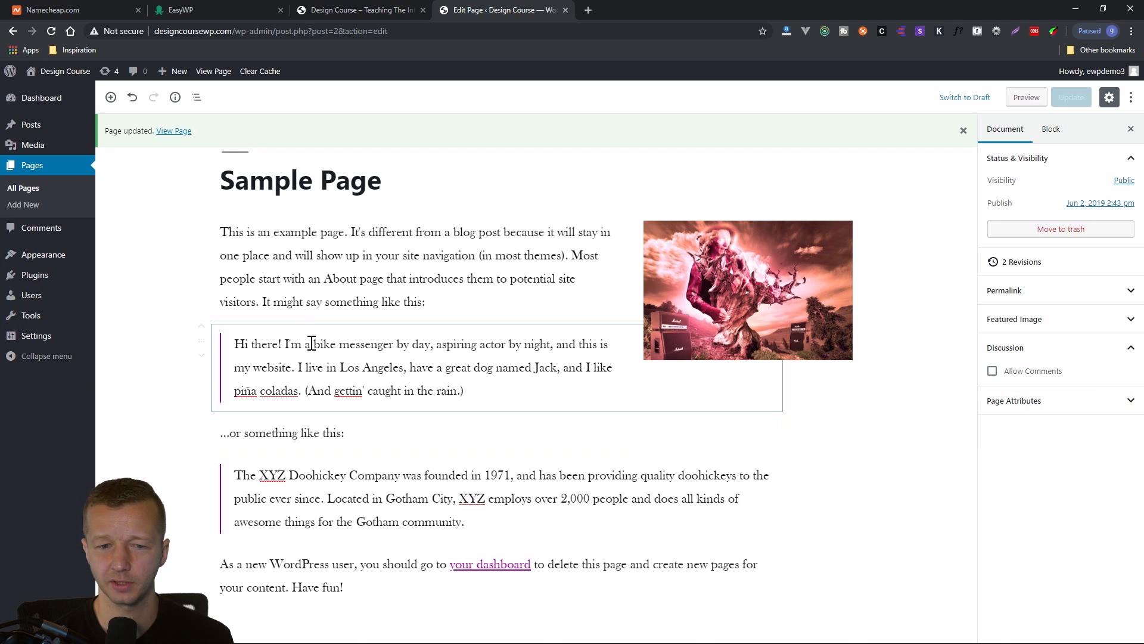
click(366, 243)
click(457, 174)
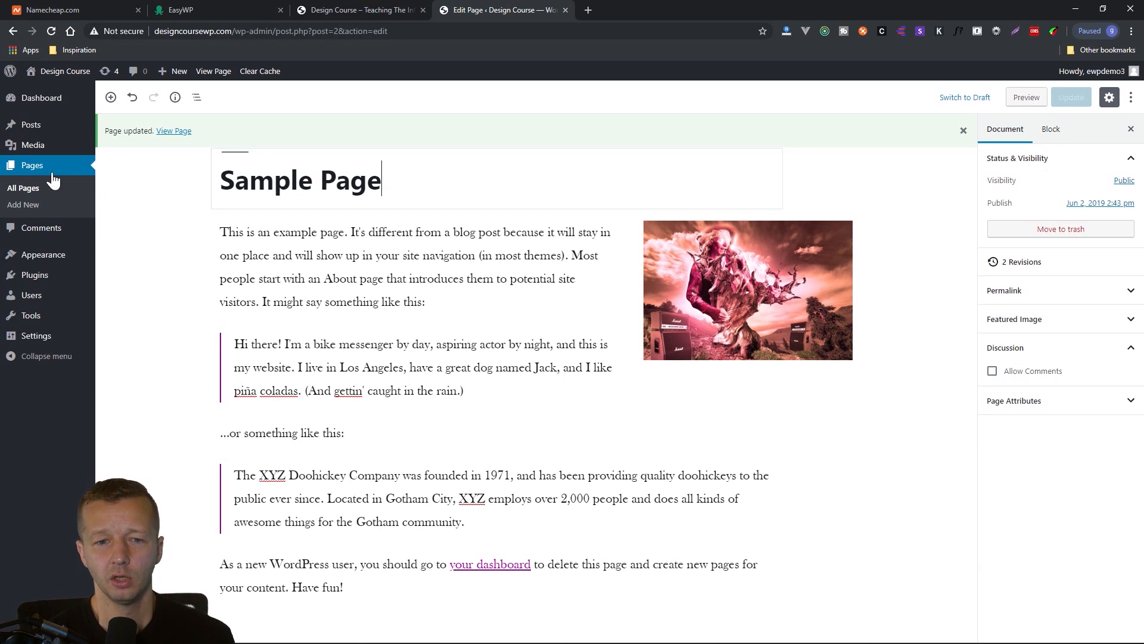
Create a new page titled "About us" and insert a Quote block below the title.
click(30, 205)
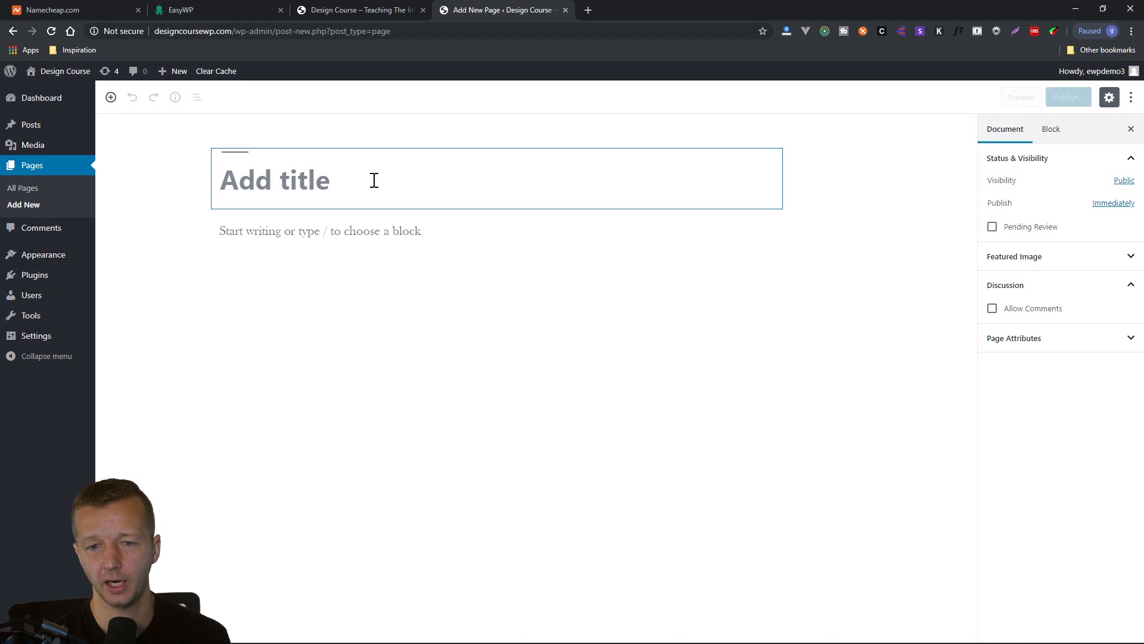
text(About us)
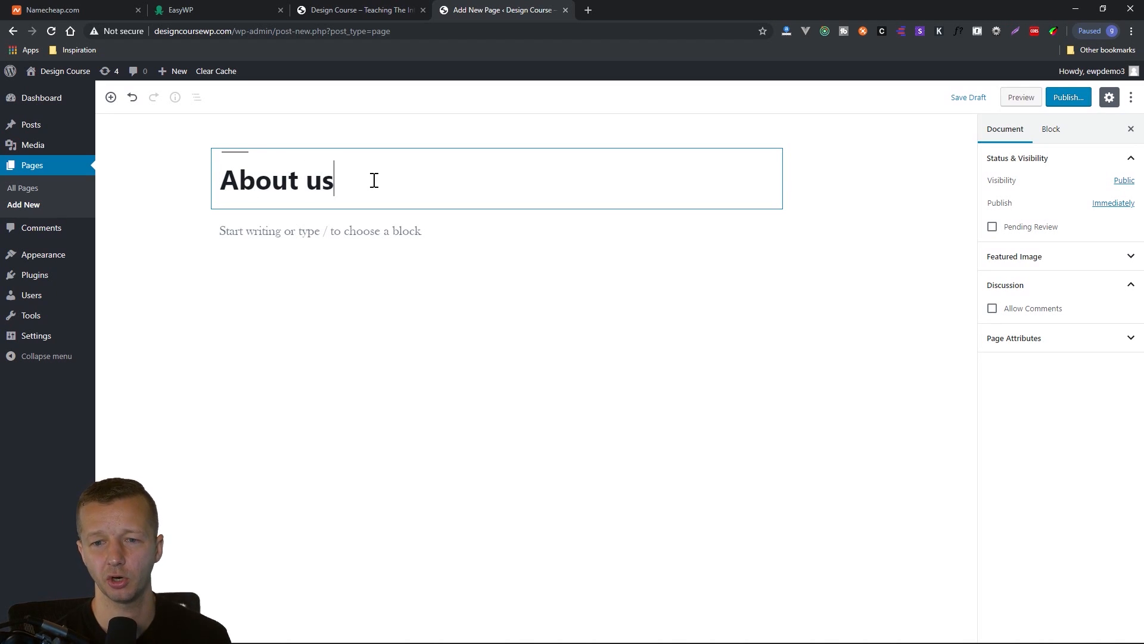
click(366, 235)
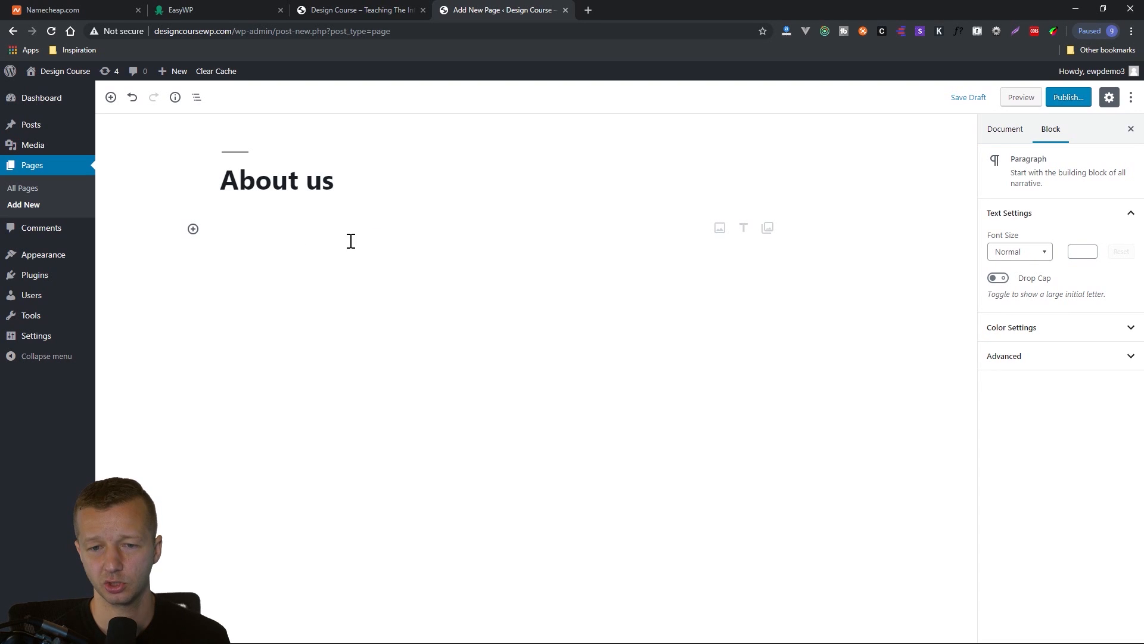
click(193, 229)
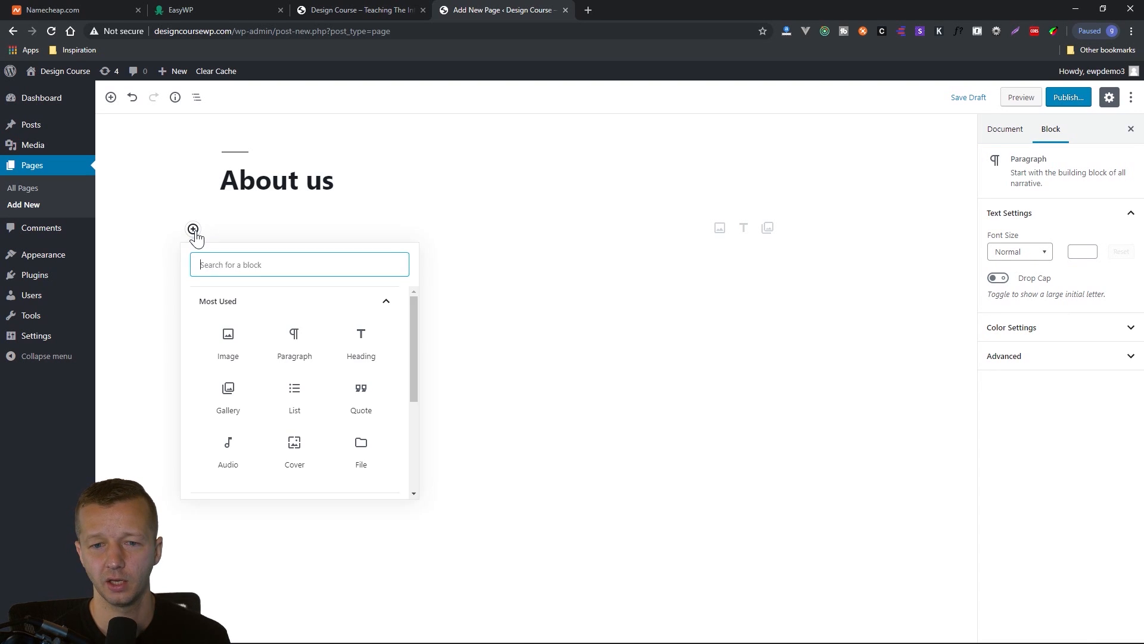
click(368, 396)
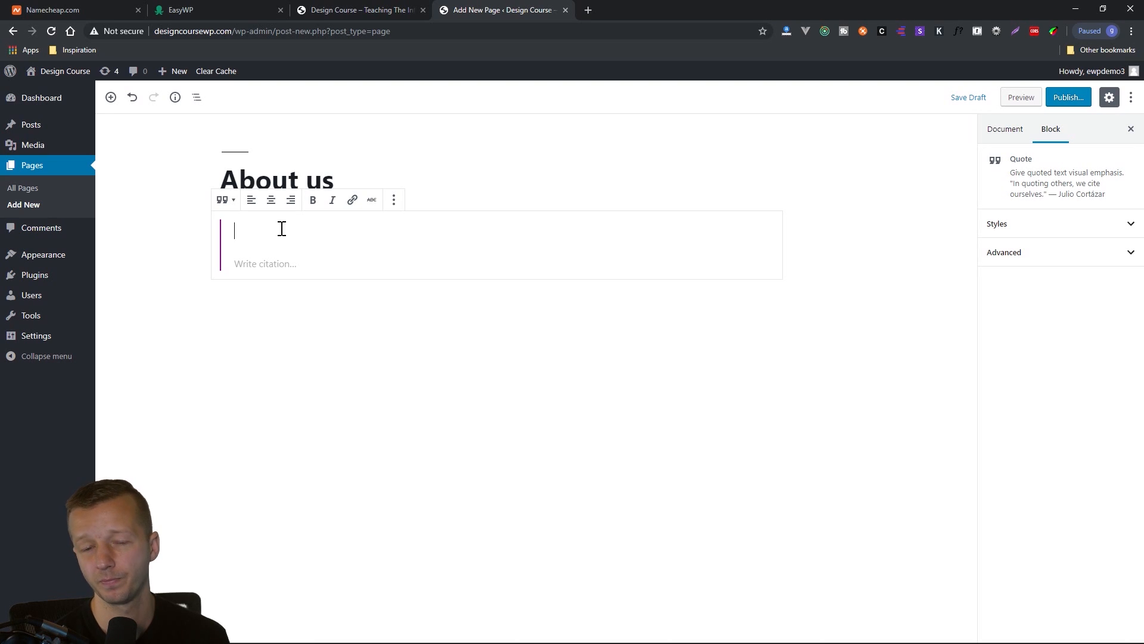
Enter "DesignCourse is one of the best design channels on youtube, of course." as the quote and fill in its citation with an attribution.
text(DesignCourse is one )
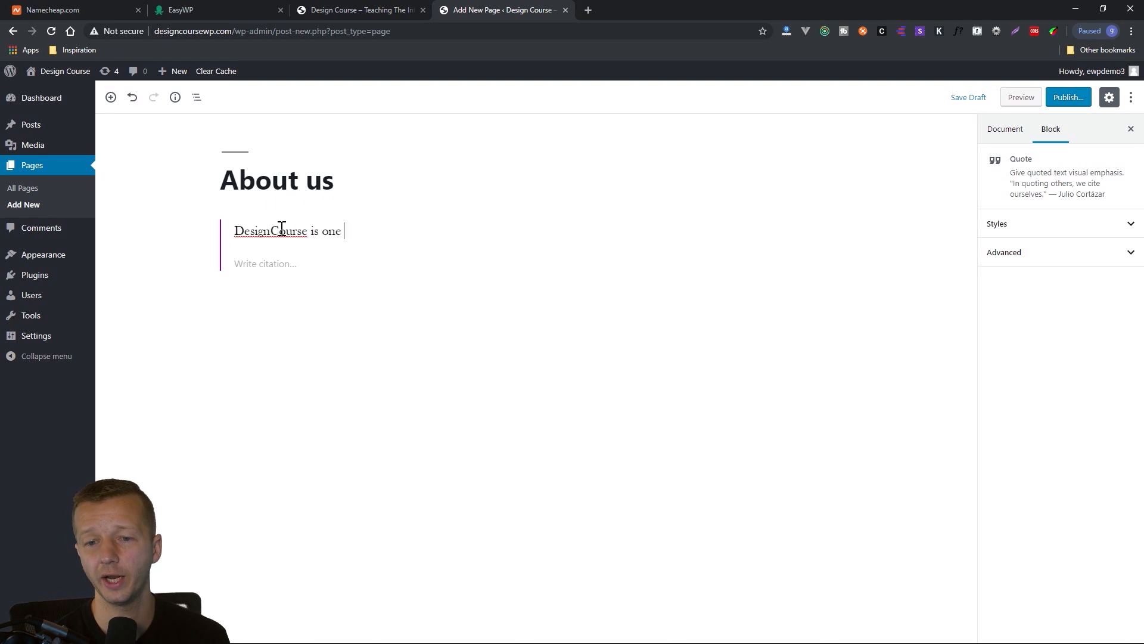
text(of the best design chann)
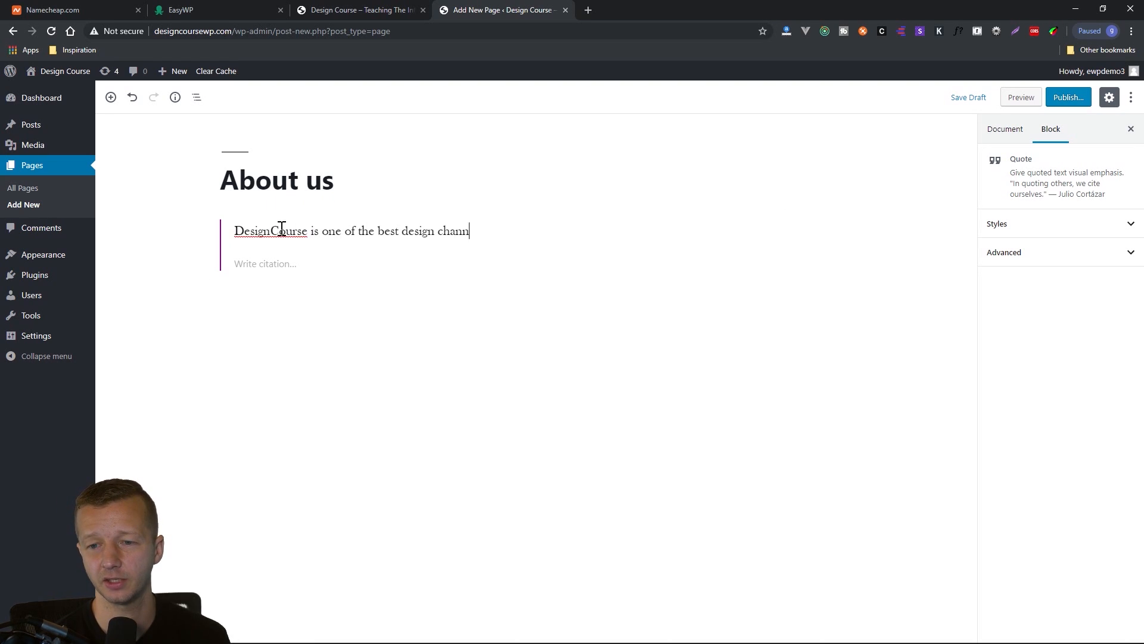
text(els on youtube, of )
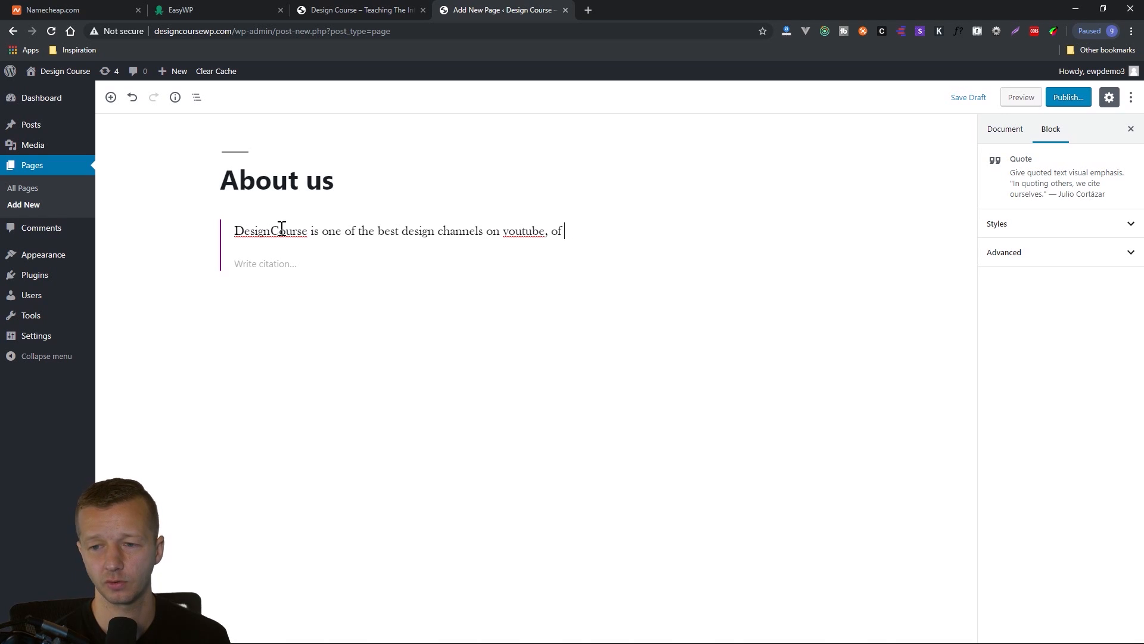
text(course.)
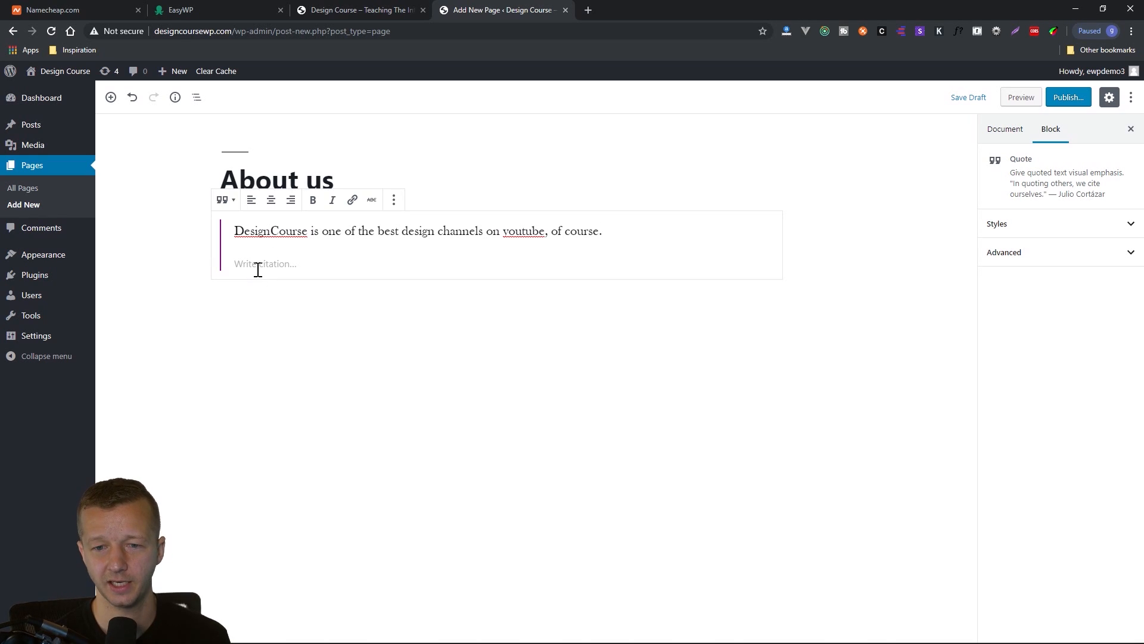
click(272, 267)
text(- Not Gary Simon)
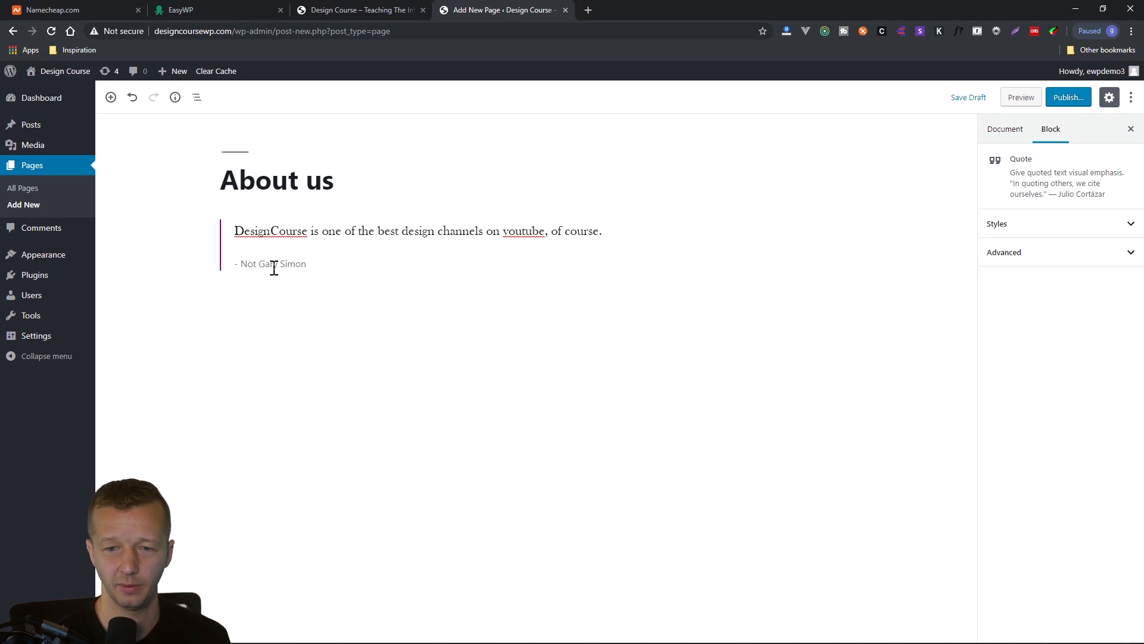
Add an empty Paragraph block below the quote.
key(Return)
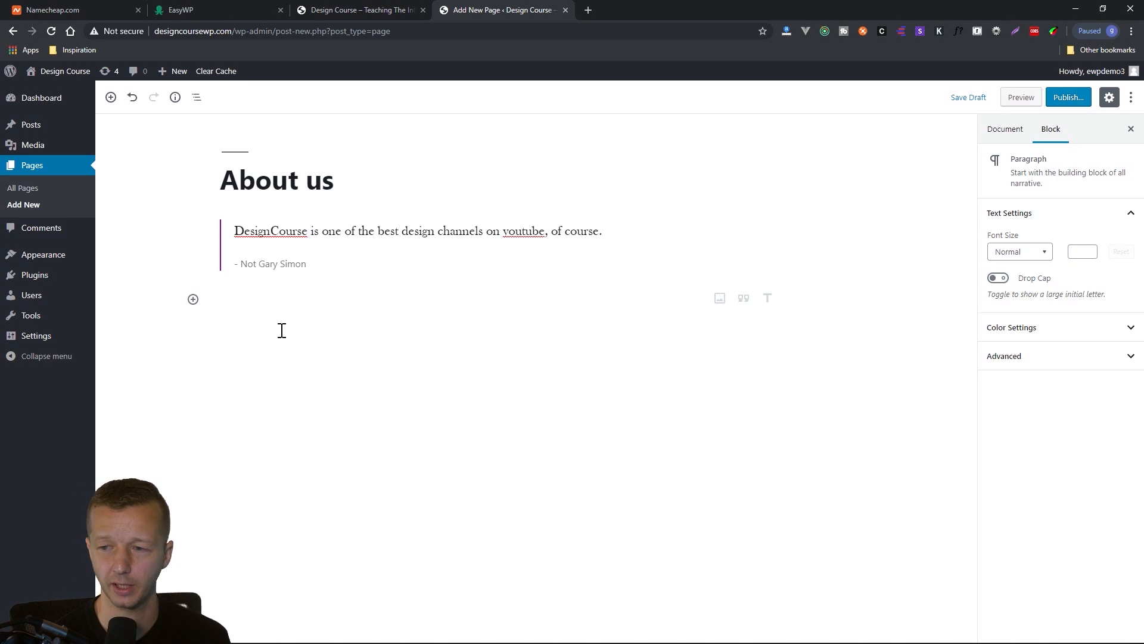
click(193, 300)
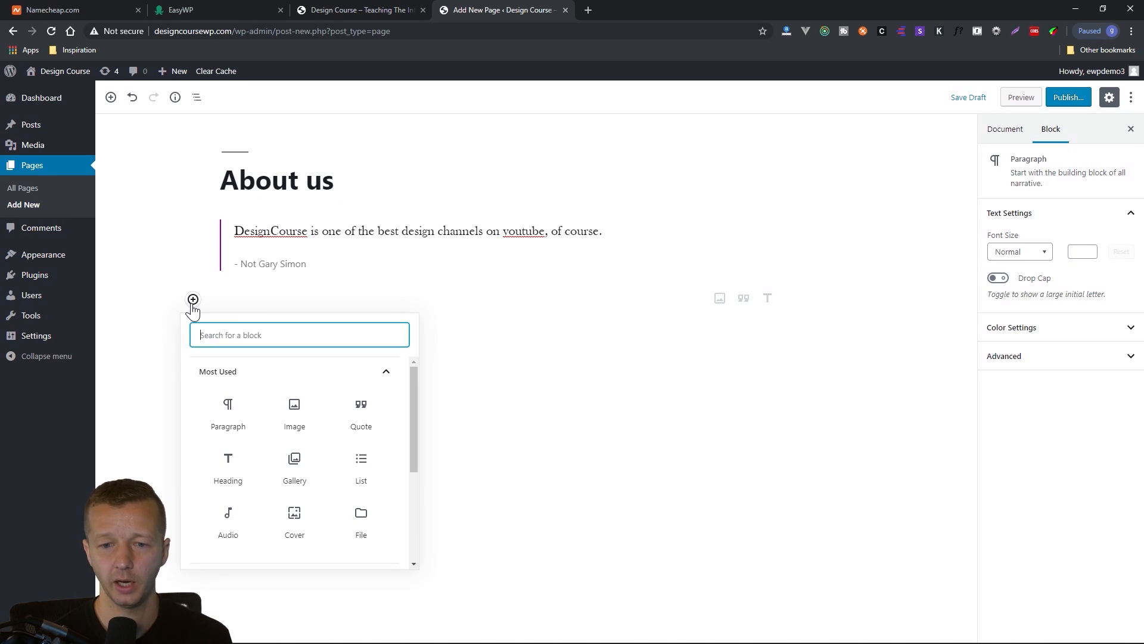
click(237, 412)
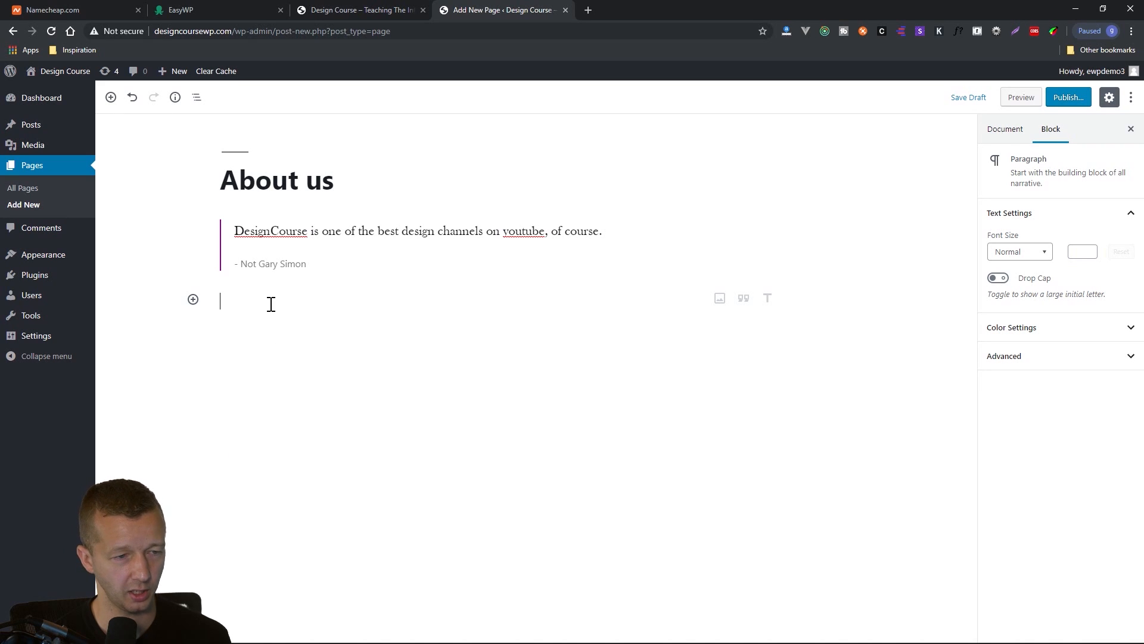
Open lipsum.com in a new browser window to get placeholder text.
mouse_move(251, 641)
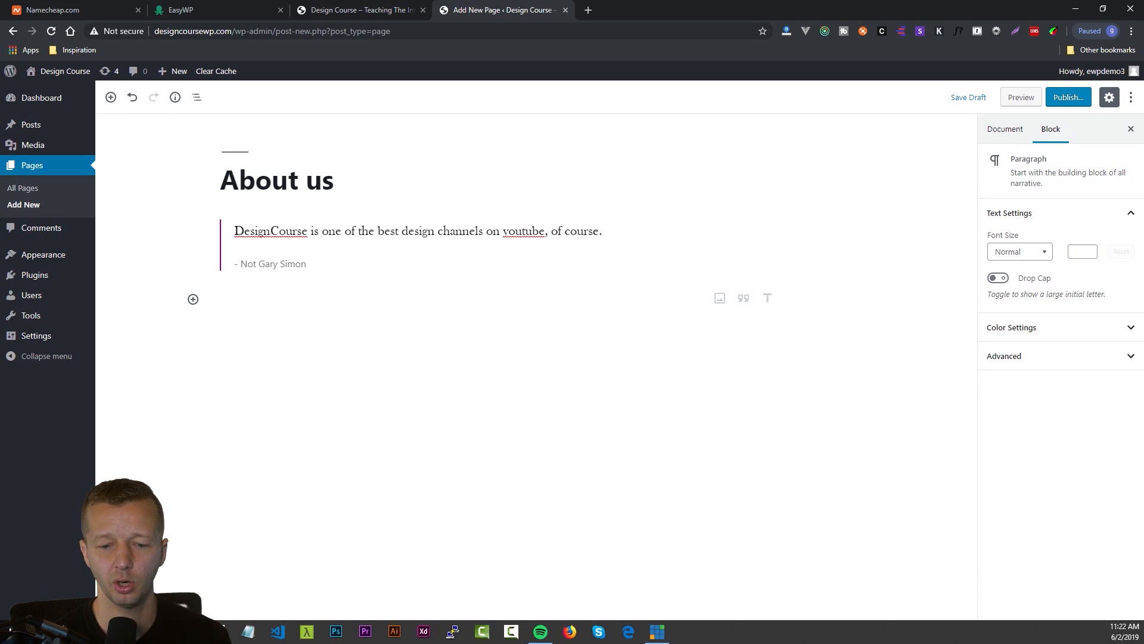
right_click(102, 632)
click(70, 567)
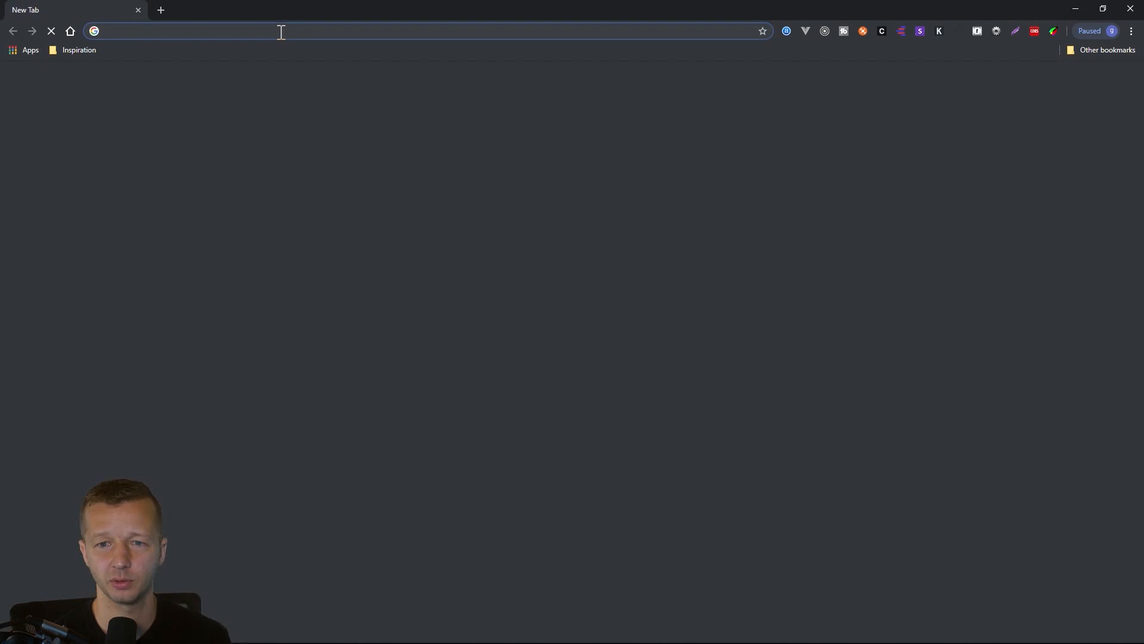
text(lipsum.com)
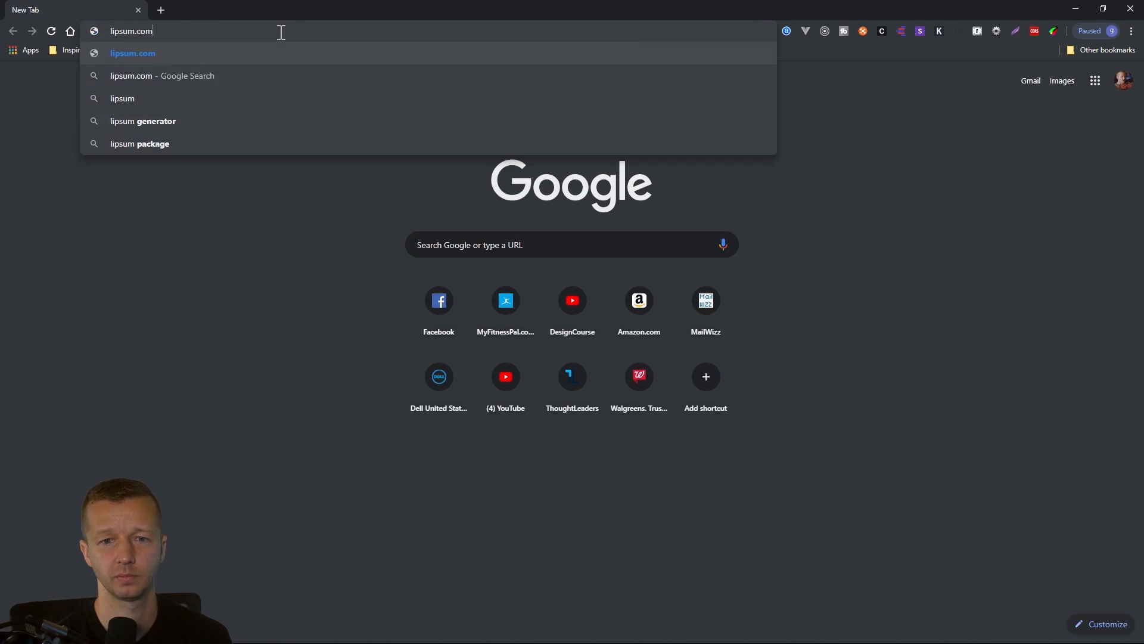
key(Return)
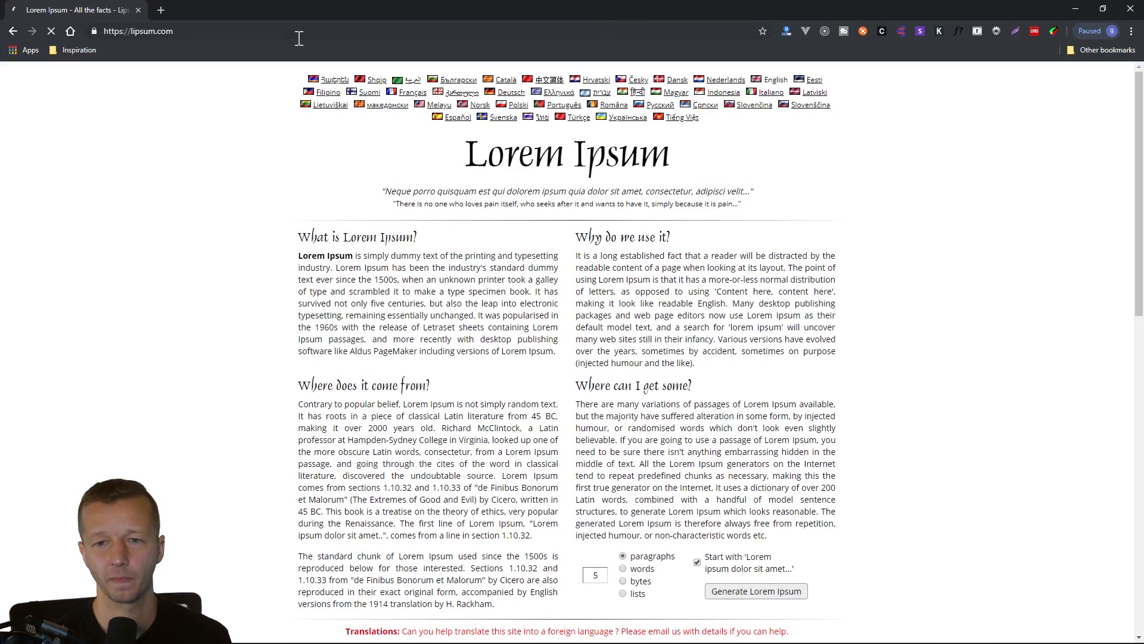
Copy the standard Lorem Ipsum passage used since the 1500s, without its quotation marks, and return to the About us page editor.
scroll(320, 272, down, 10)
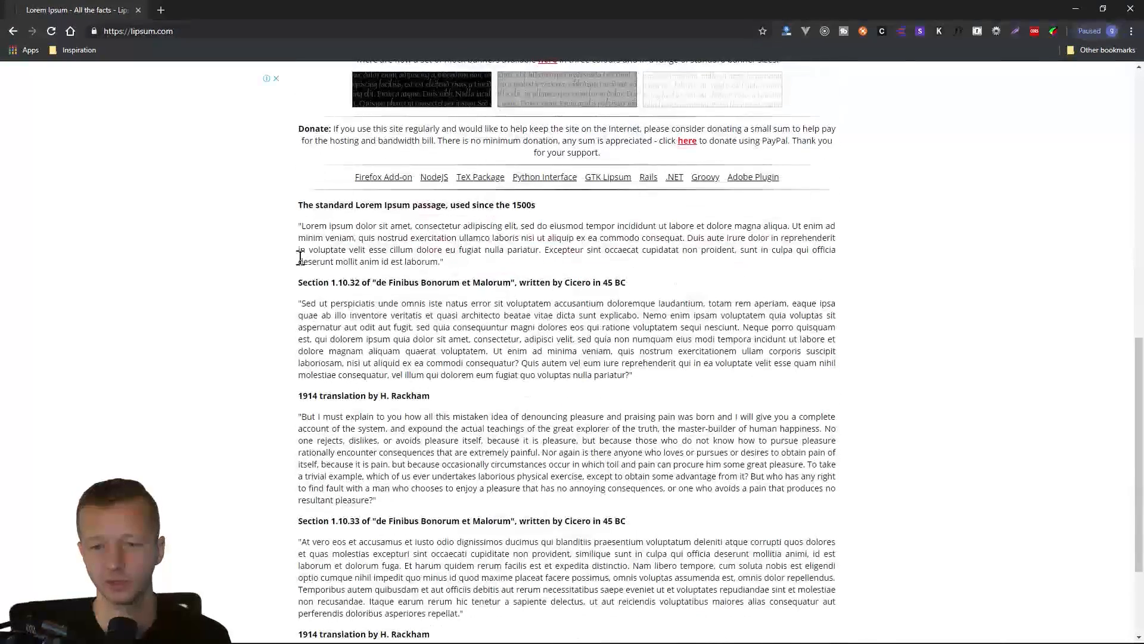
drag(303, 293, 442, 327)
key(ctrl+c)
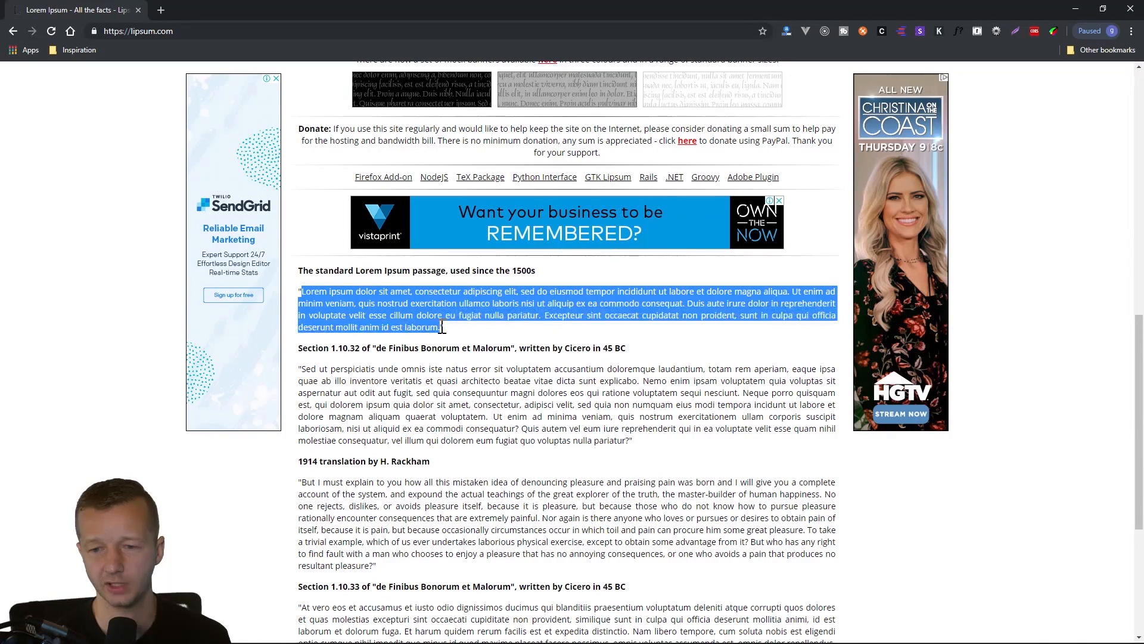
click(1076, 9)
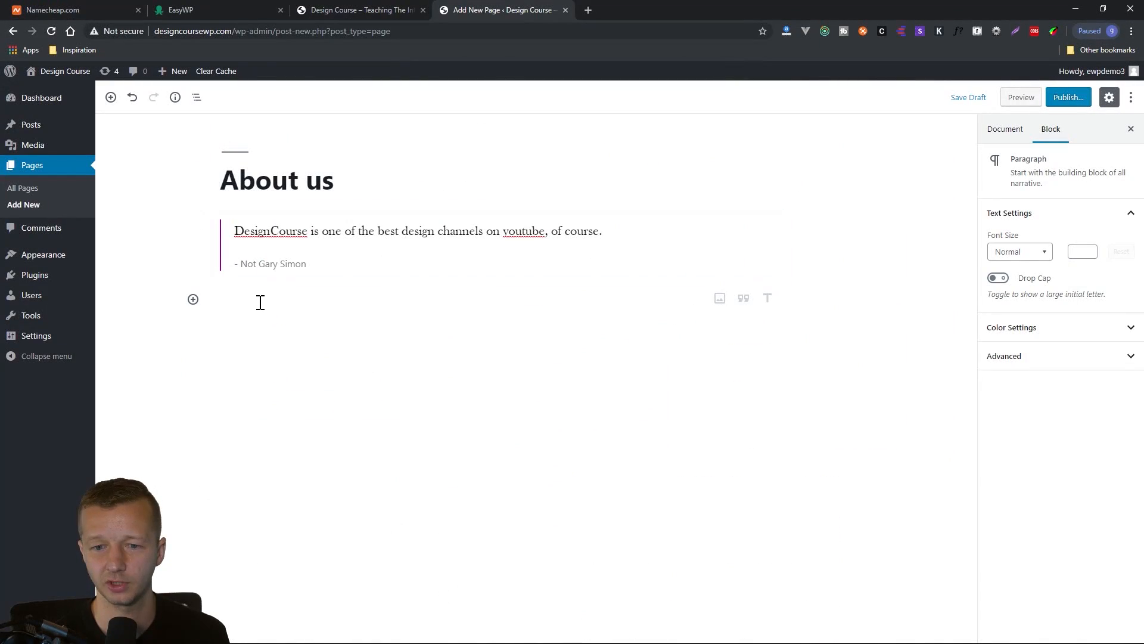
Paste the copied Lorem ipsum passage into the empty paragraph block below the quote.
key(ctrl+v)
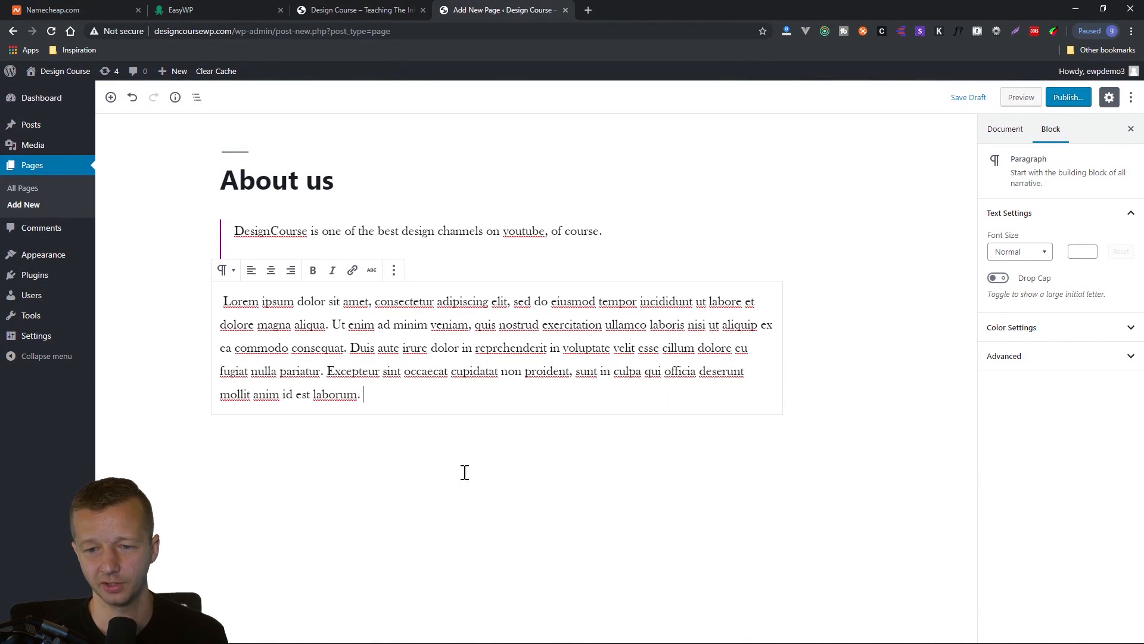
click(230, 438)
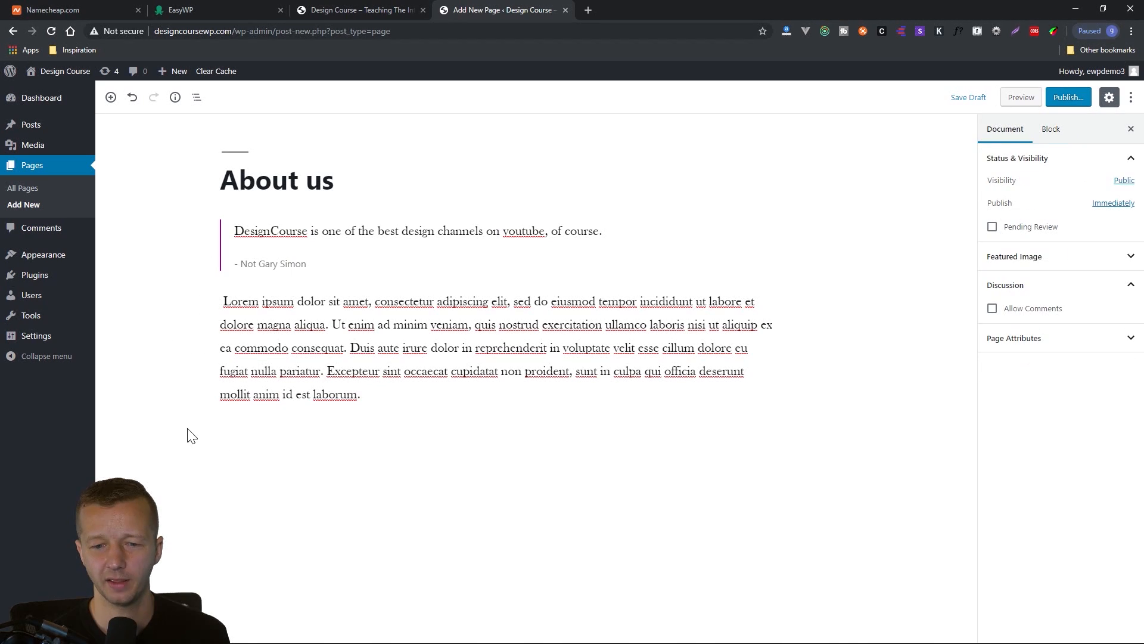
click(244, 416)
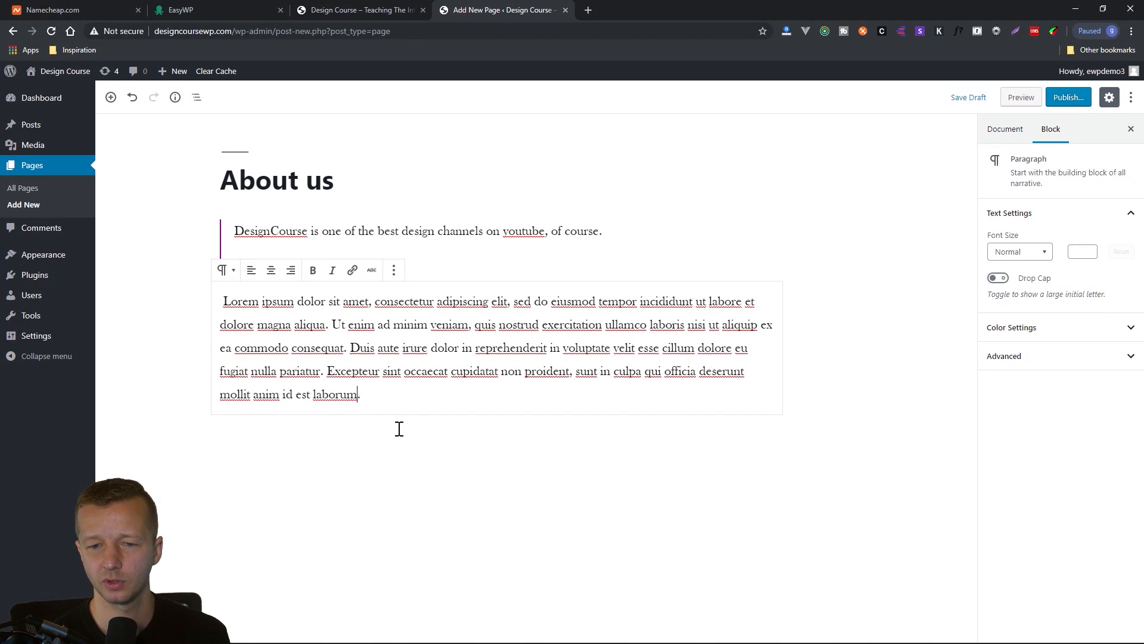
click(194, 442)
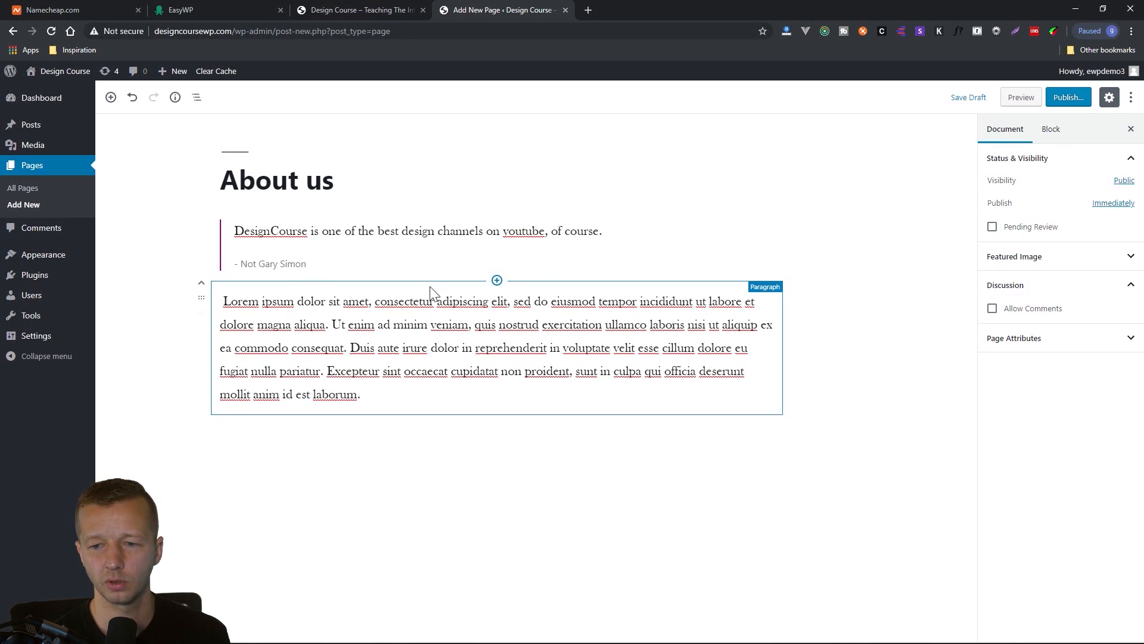
Insert a Latest Comments widget block between the quote and the Lorem ipsum paragraph.
click(497, 280)
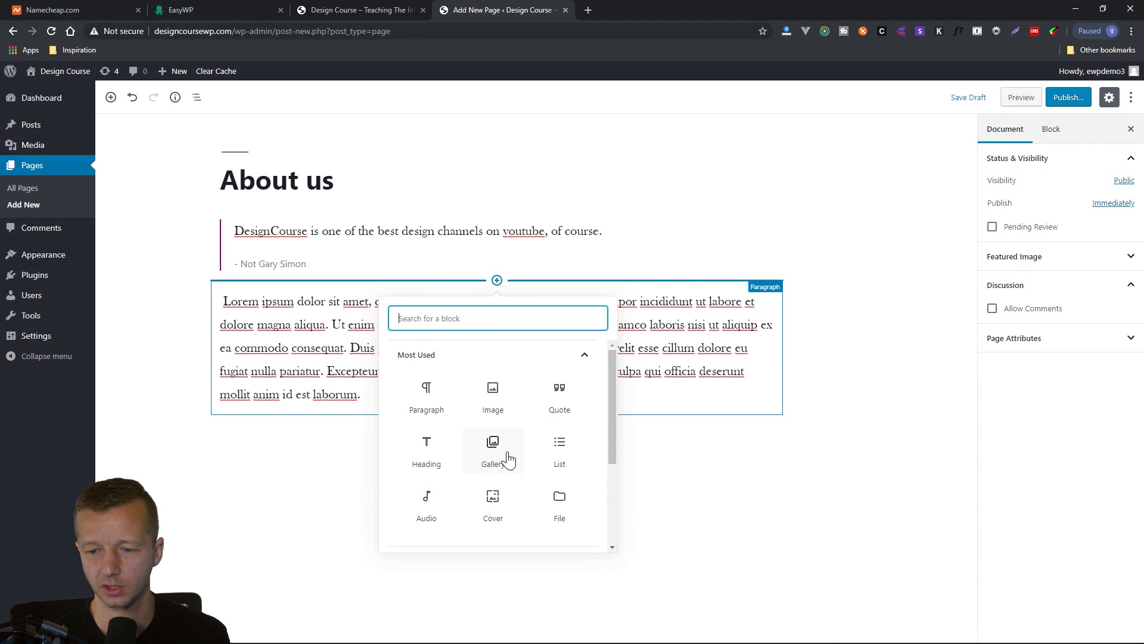
scroll(521, 458, down, 3)
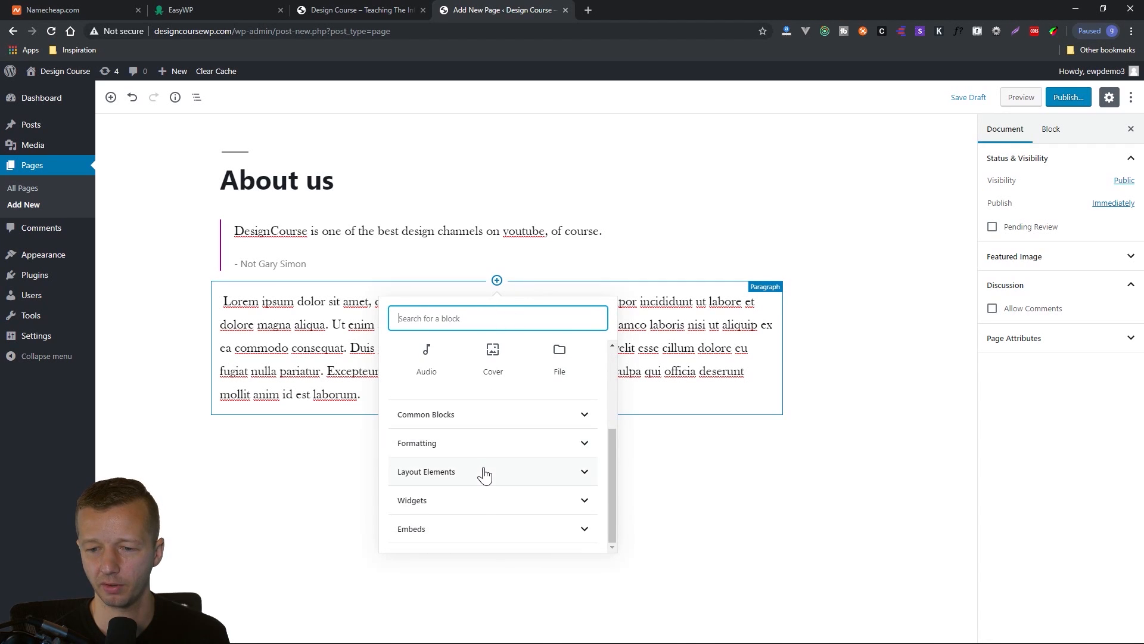
click(486, 473)
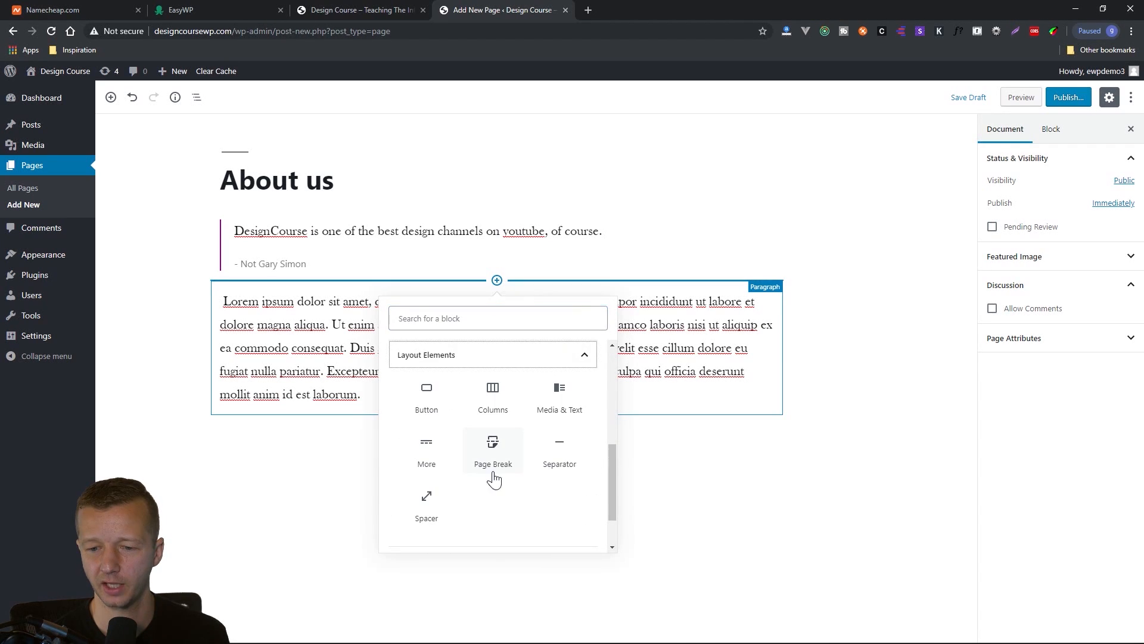
click(552, 355)
click(450, 496)
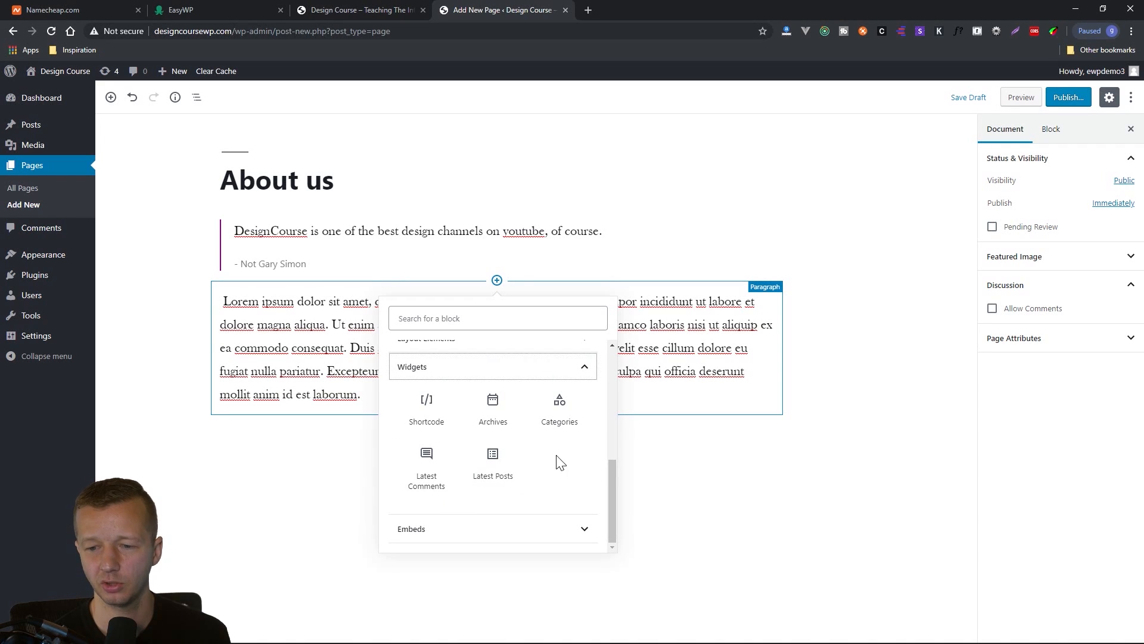
click(609, 473)
drag(609, 473, 606, 479)
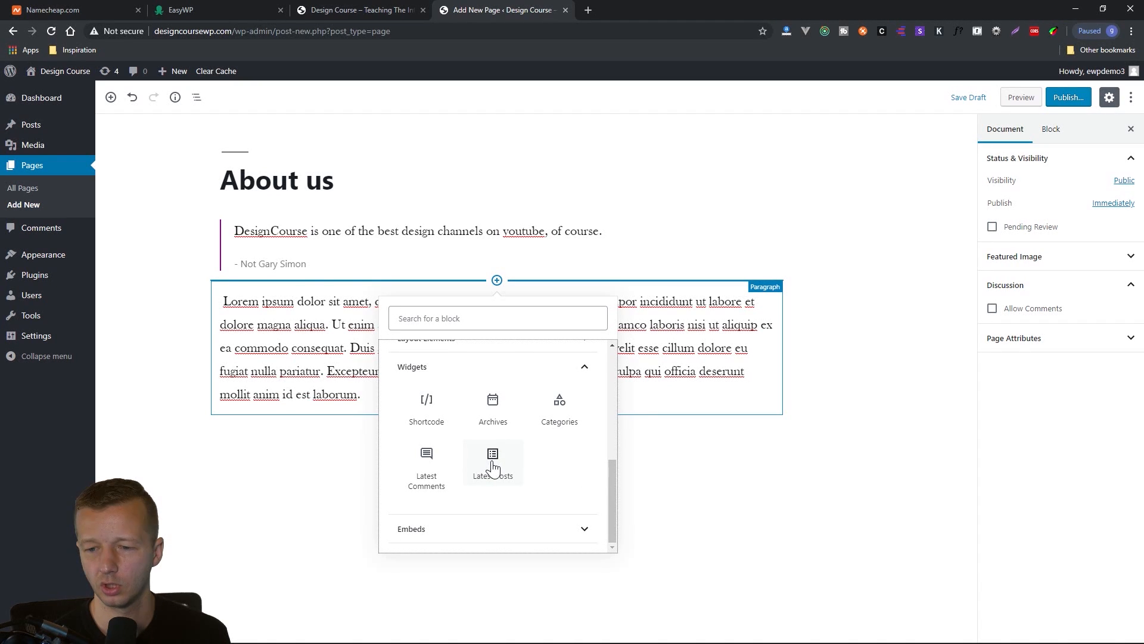
click(427, 458)
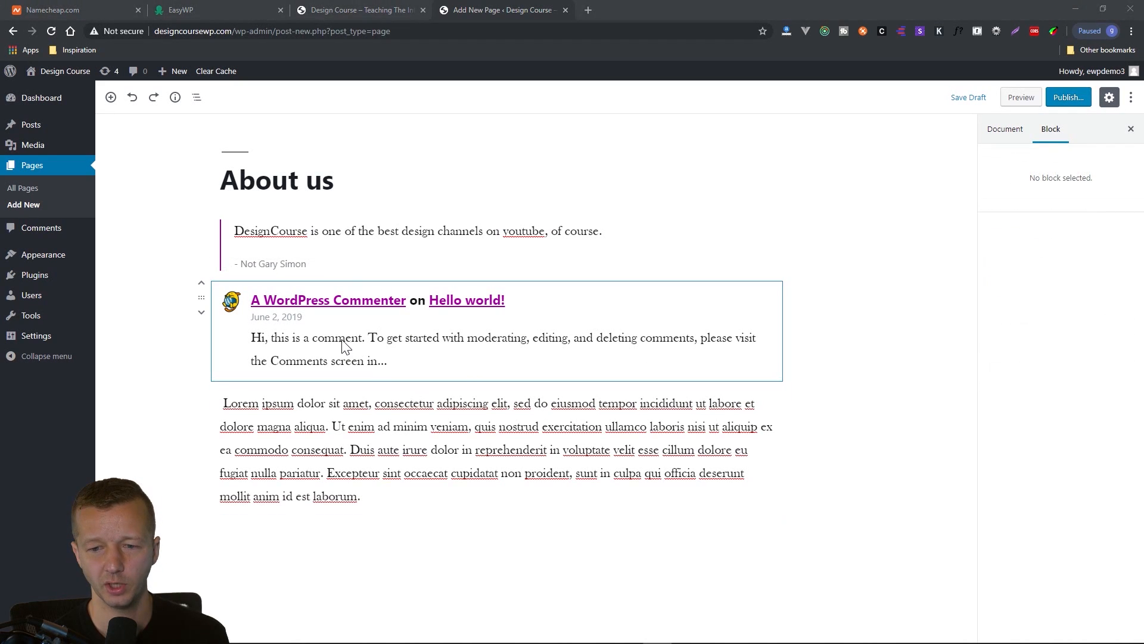
Try out block reordering by moving the Latest Comments block below the Lorem ipsum paragraph and back above it, twice.
click(342, 341)
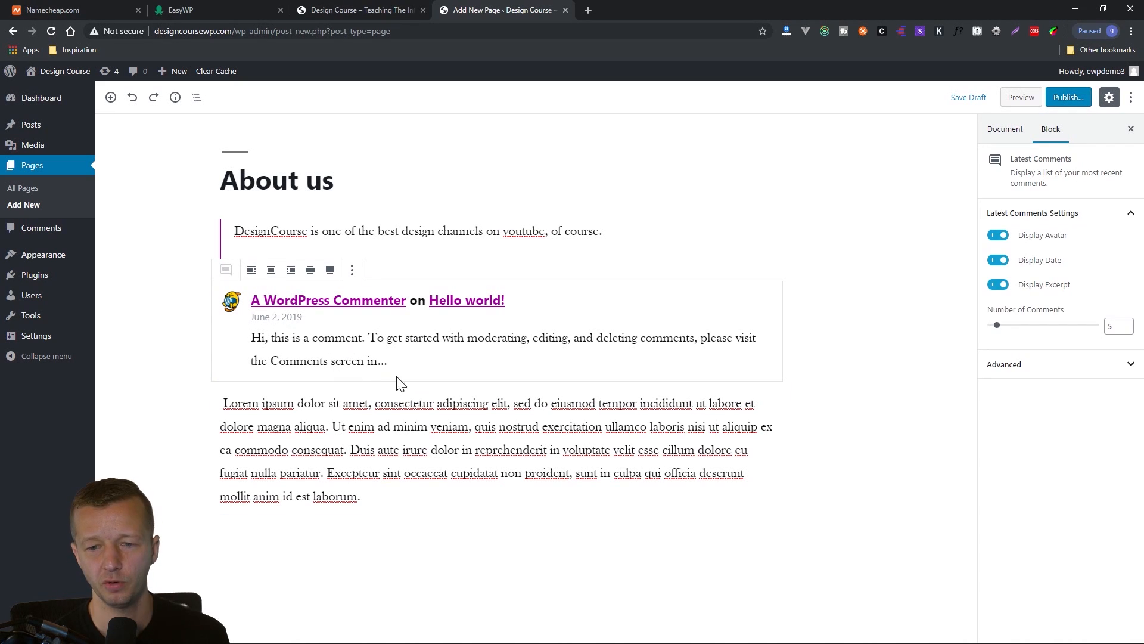
click(202, 312)
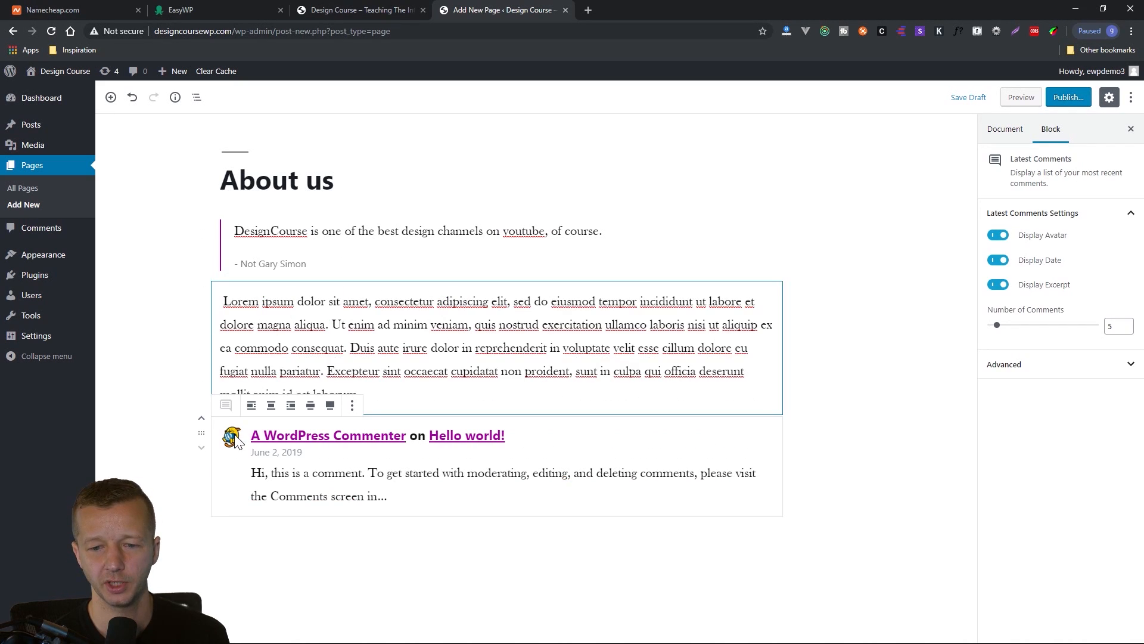
click(202, 424)
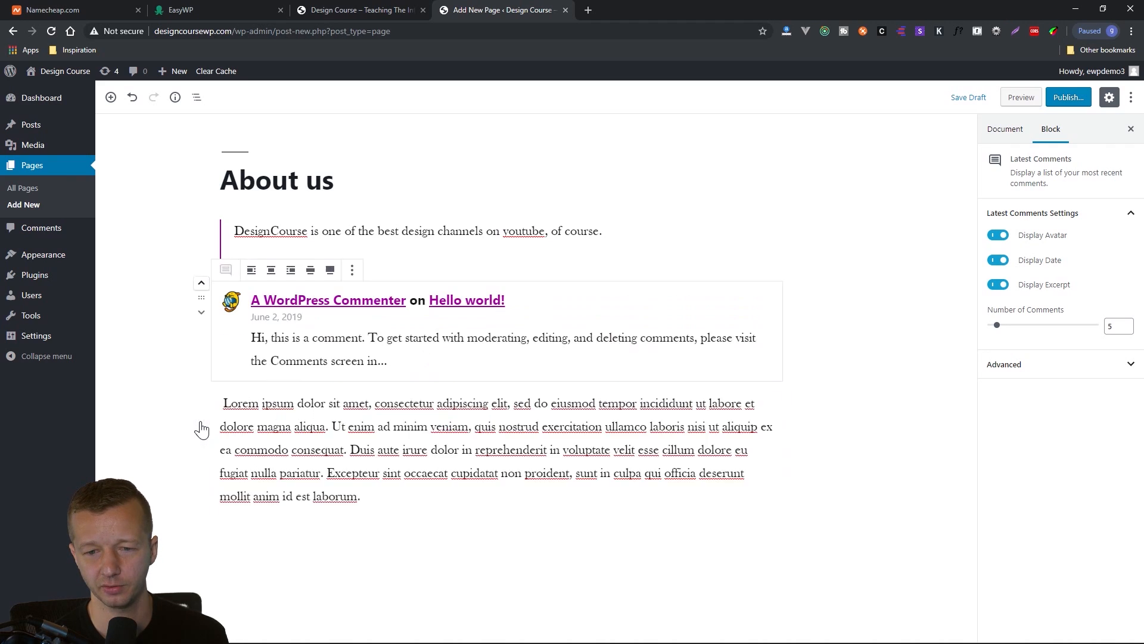
click(202, 311)
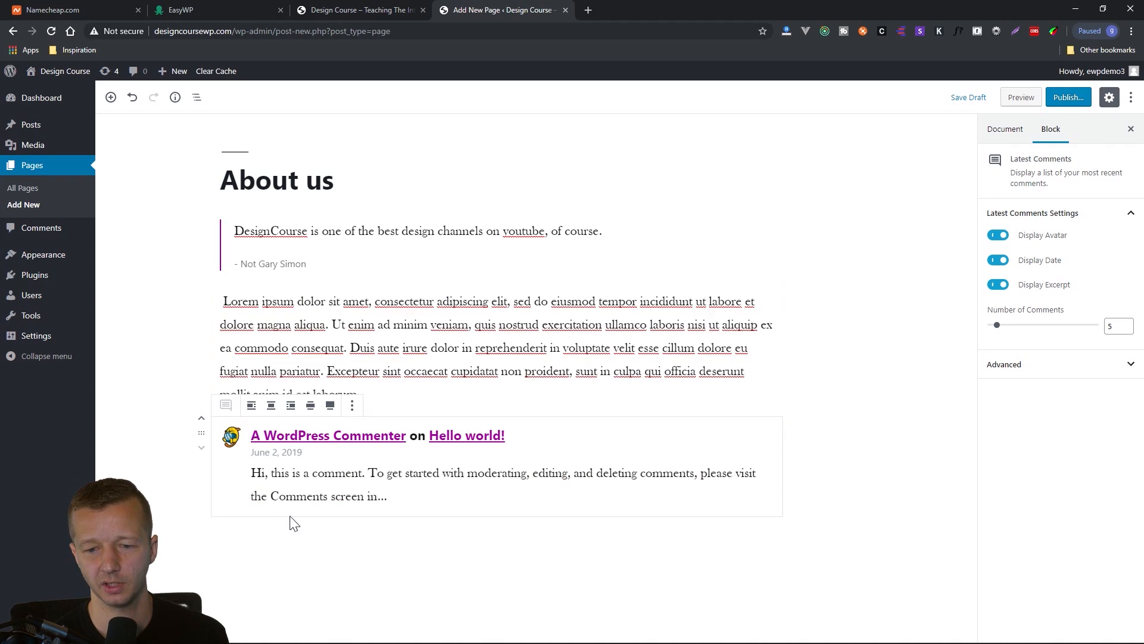
click(201, 420)
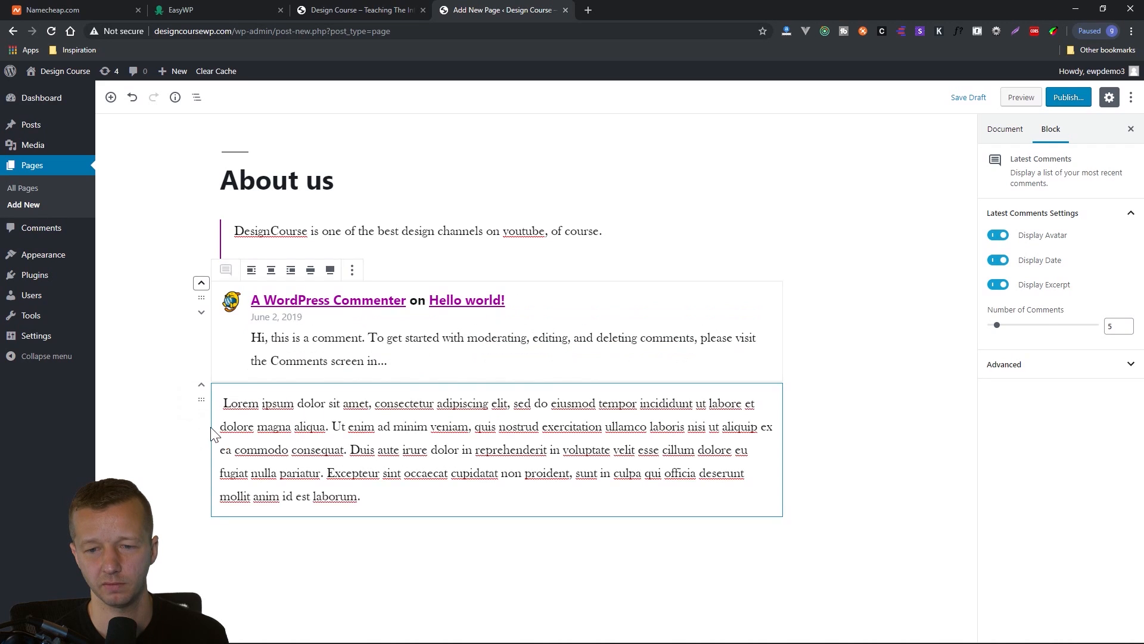
click(436, 449)
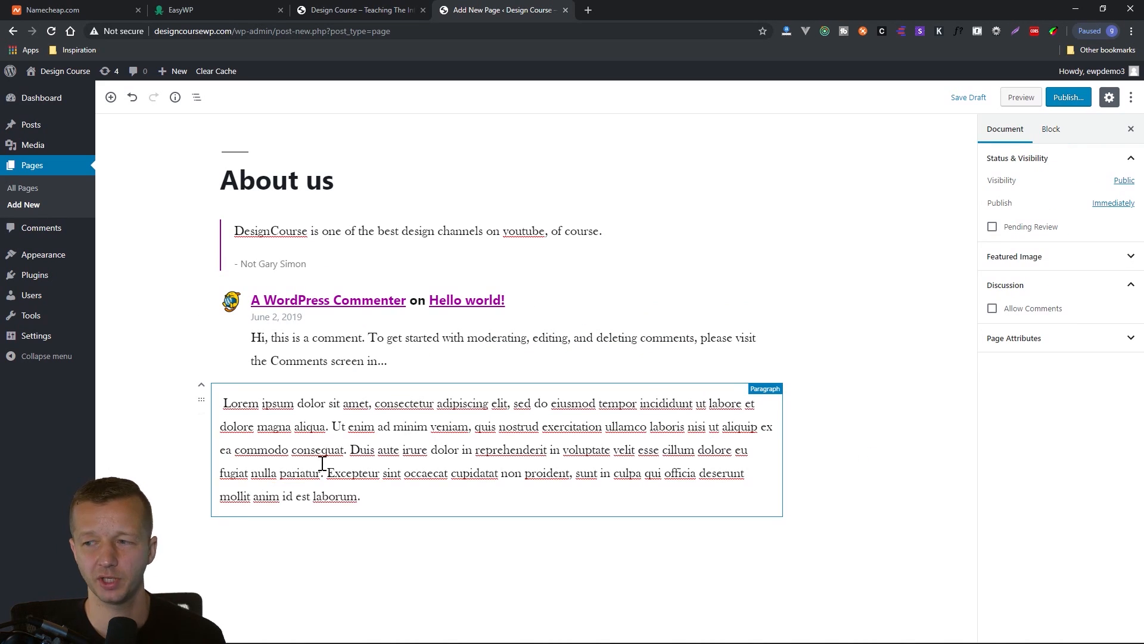
click(362, 549)
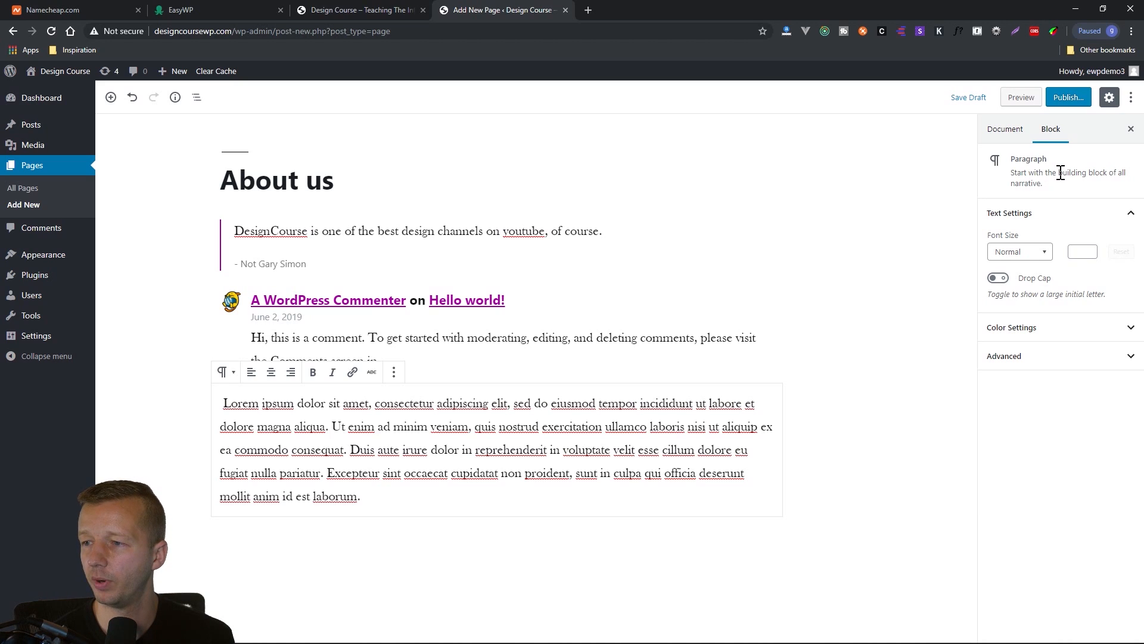
Examine the page's document settings, including the visibility choices and the publish date scheduling options.
click(1006, 136)
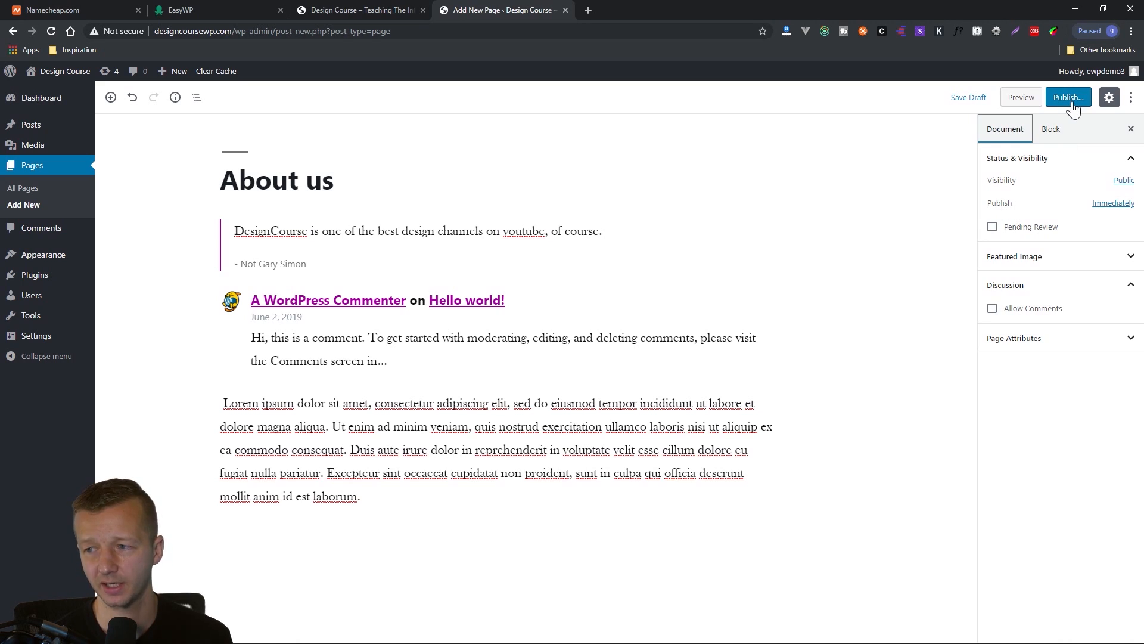
click(1121, 186)
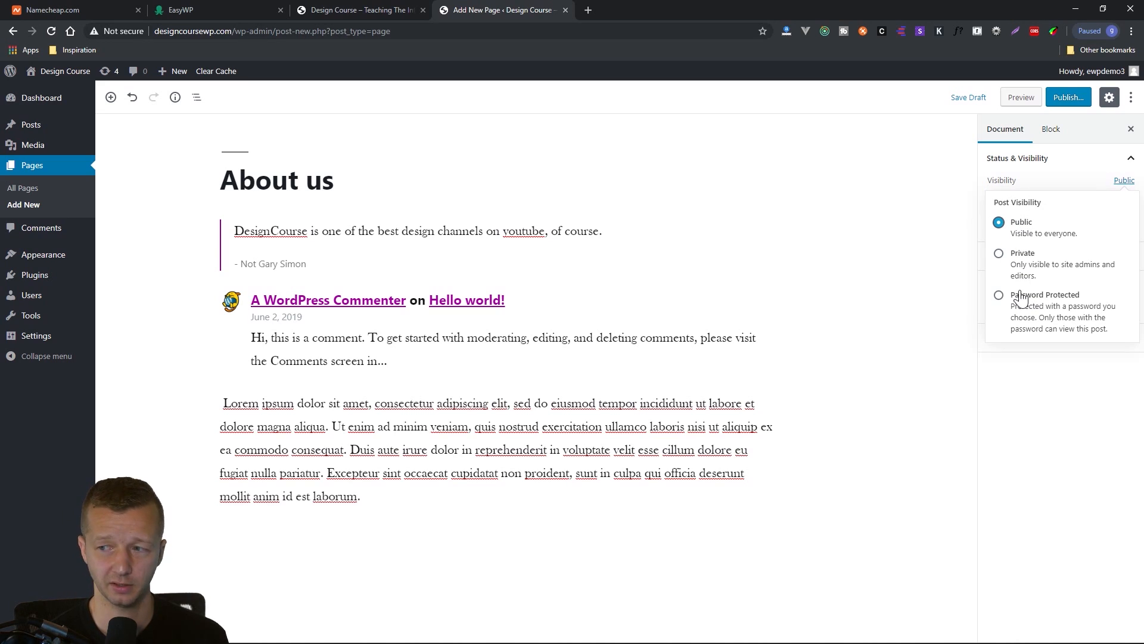
click(1065, 179)
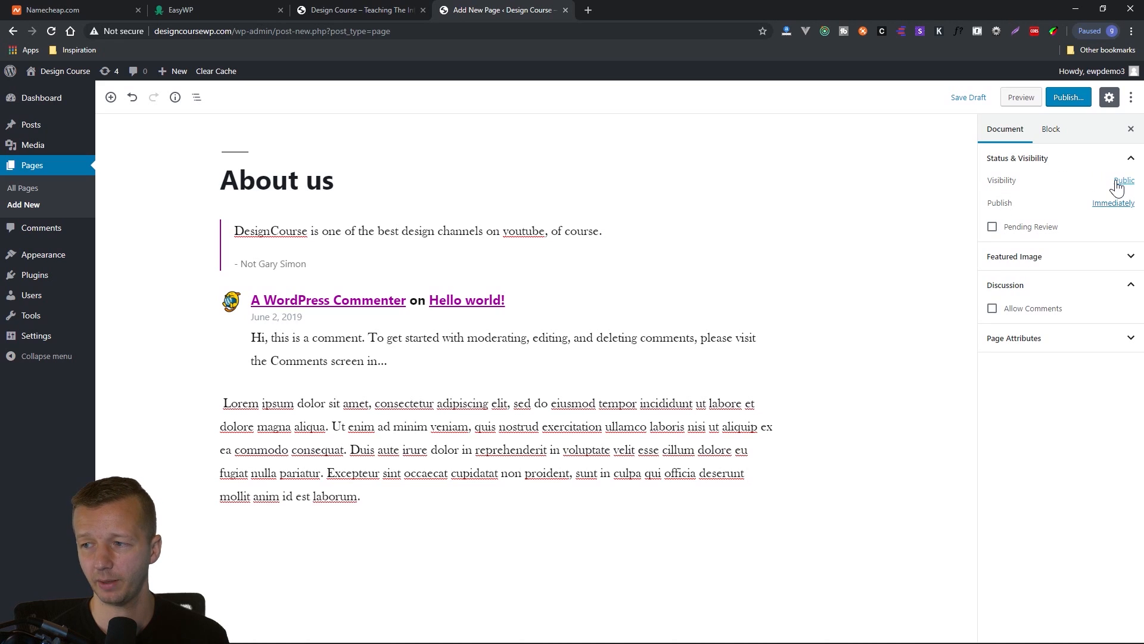
click(1103, 206)
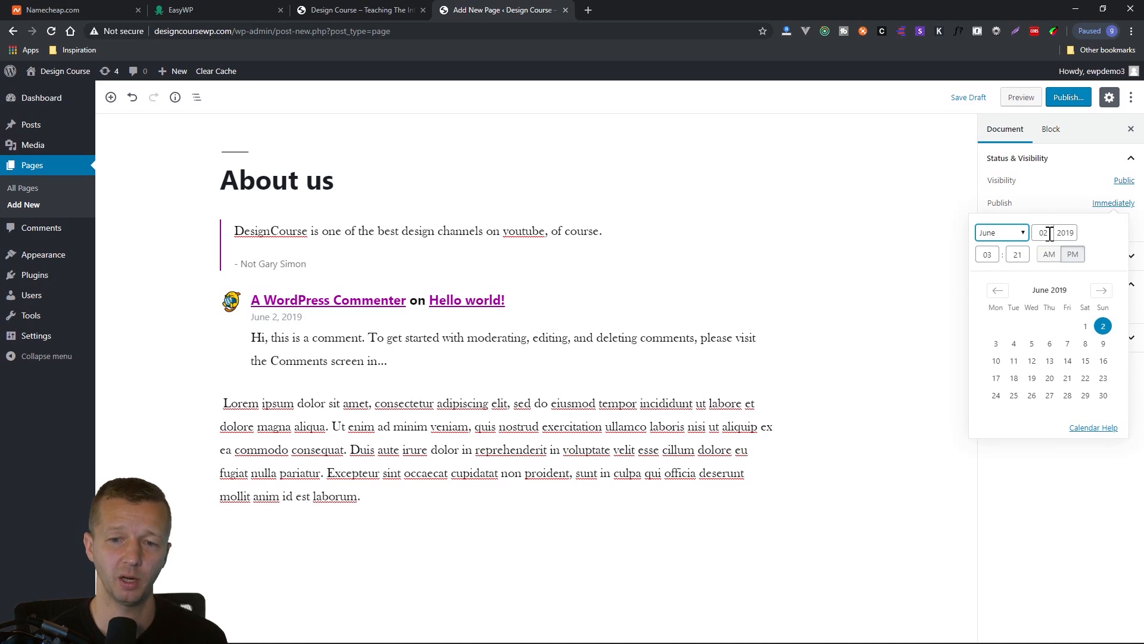
click(1067, 206)
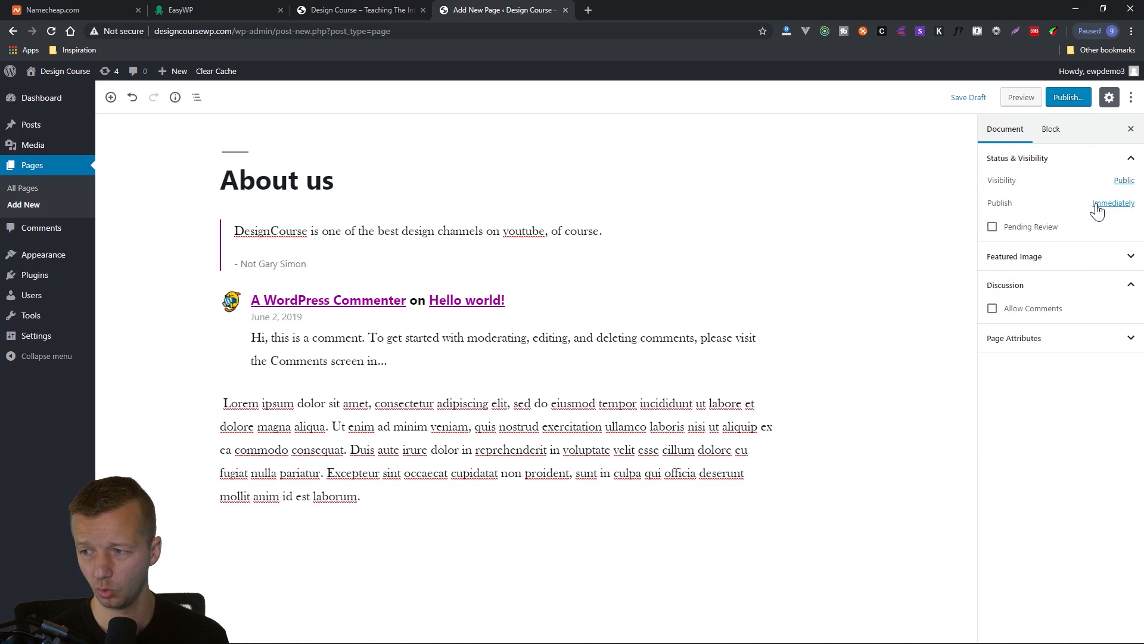
Expand the featured image settings, allow comments on the About us page, and publish it.
click(1046, 258)
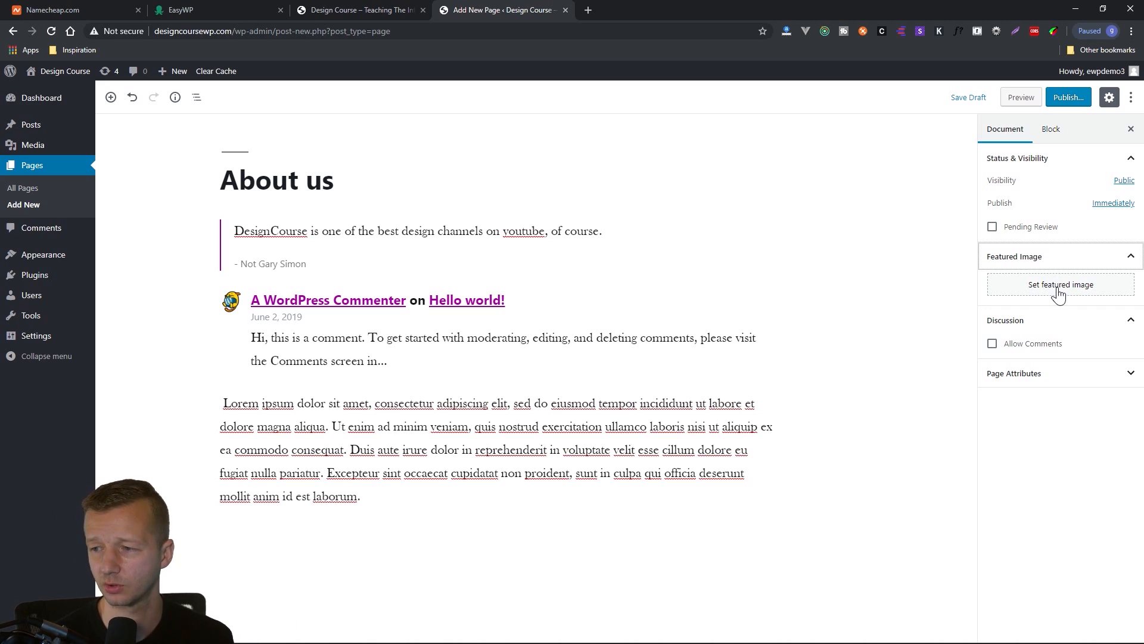
click(1032, 344)
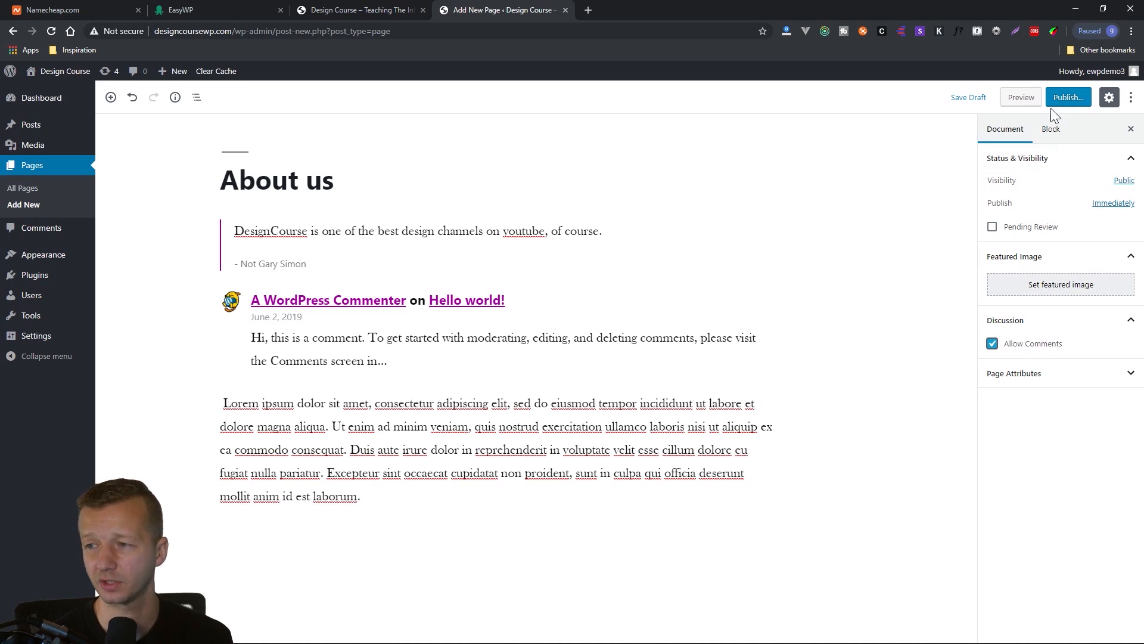
click(1067, 99)
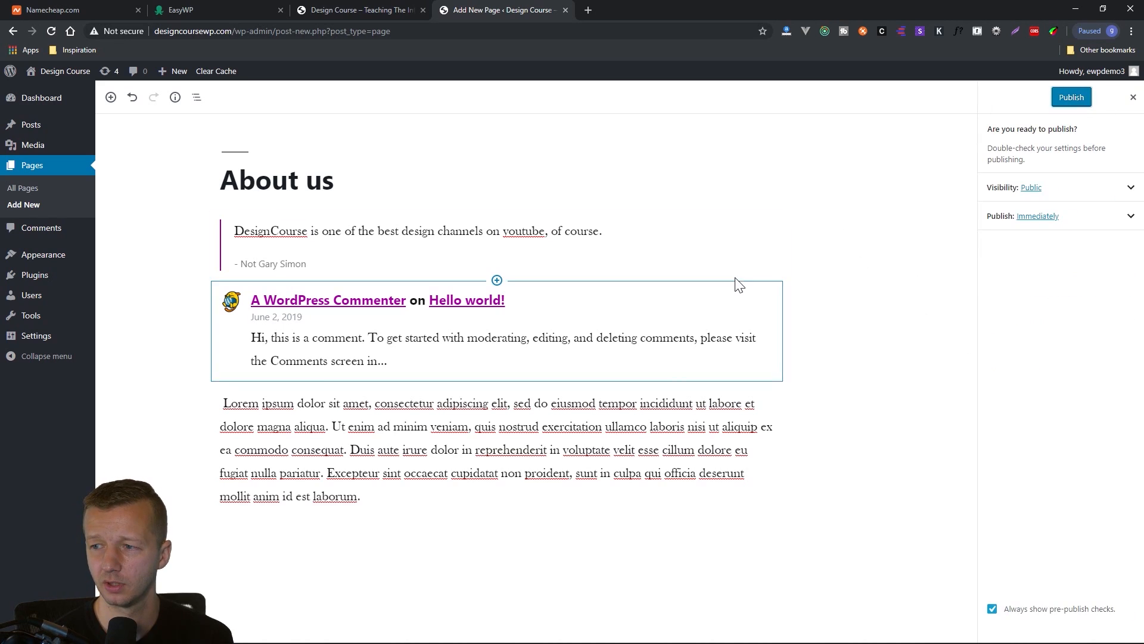
click(1063, 101)
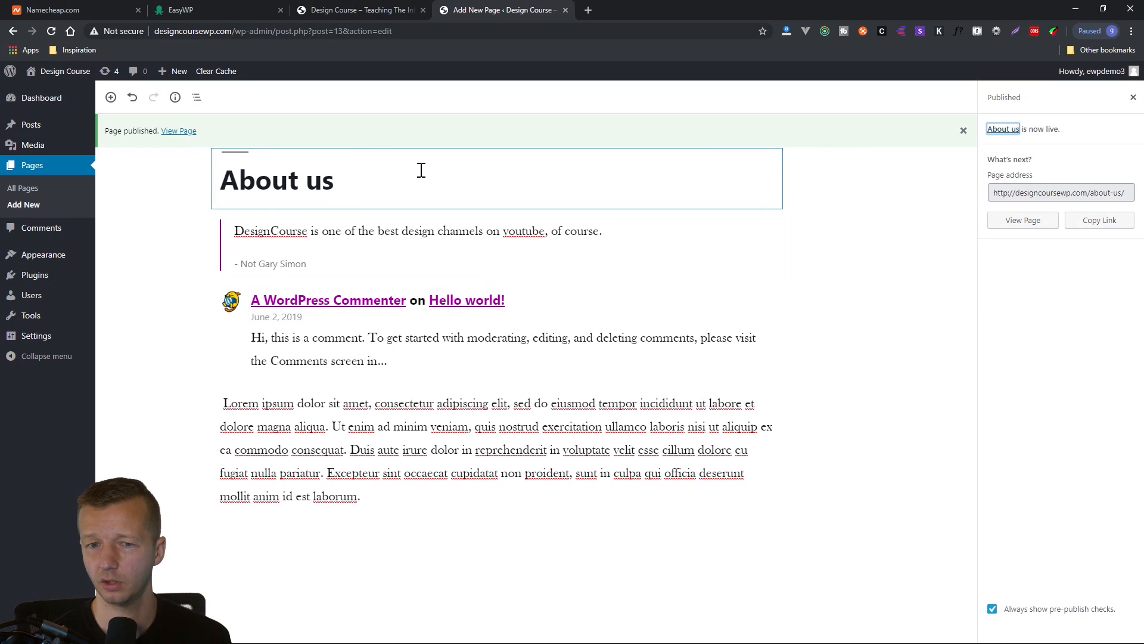
Open the published About us page in a new browser window and review its content through the comment form.
right_click(172, 131)
click(193, 159)
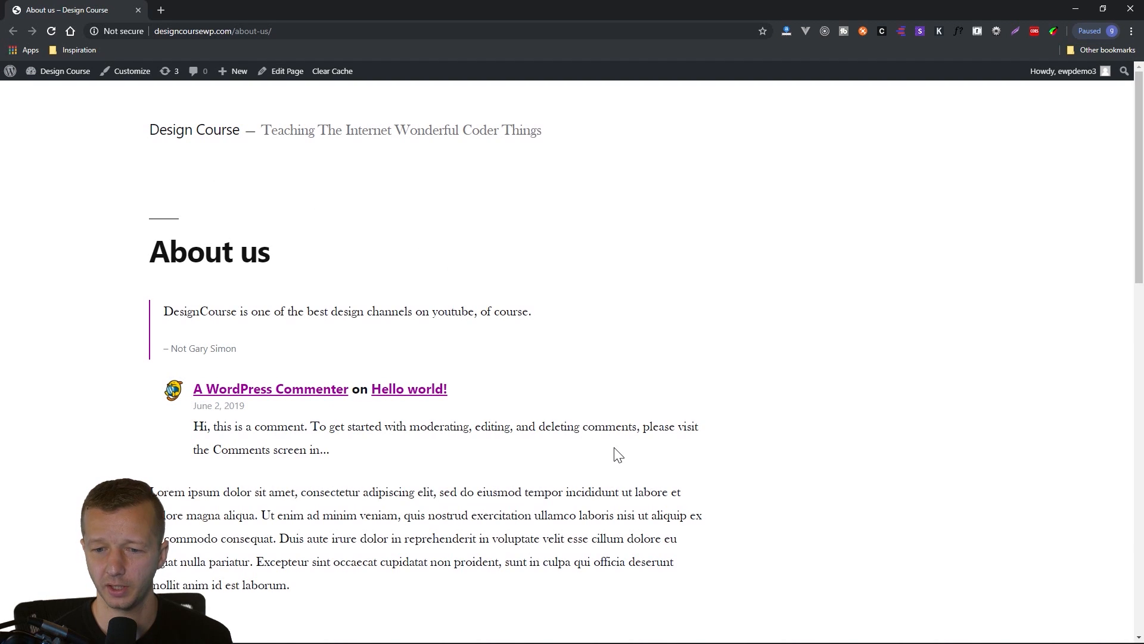
scroll(618, 455, down, 2)
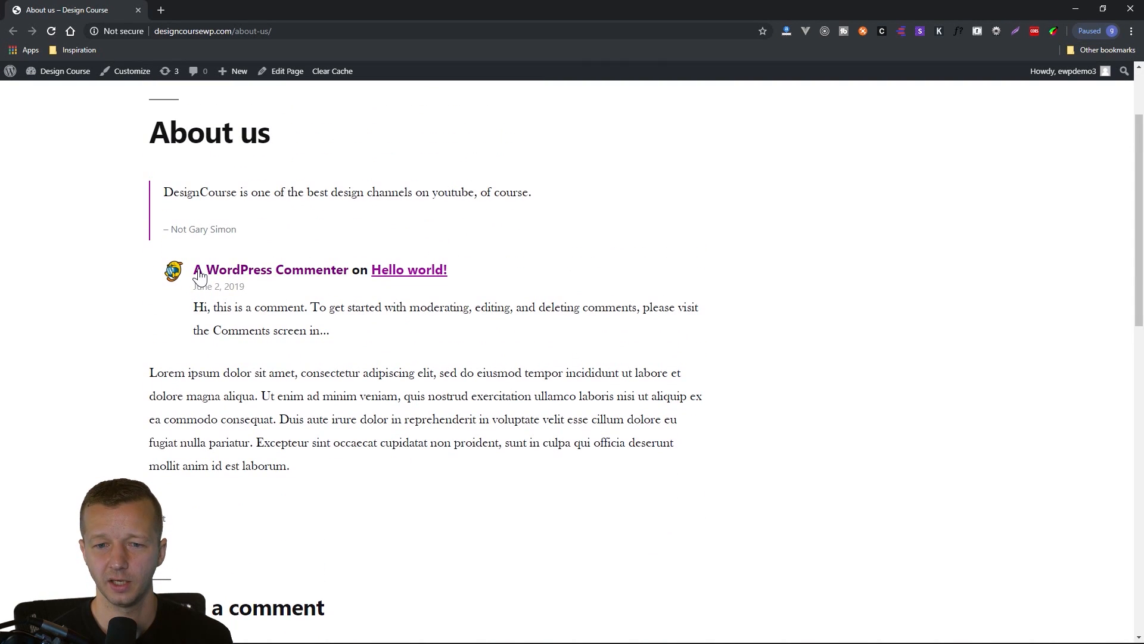
drag(257, 307, 365, 337)
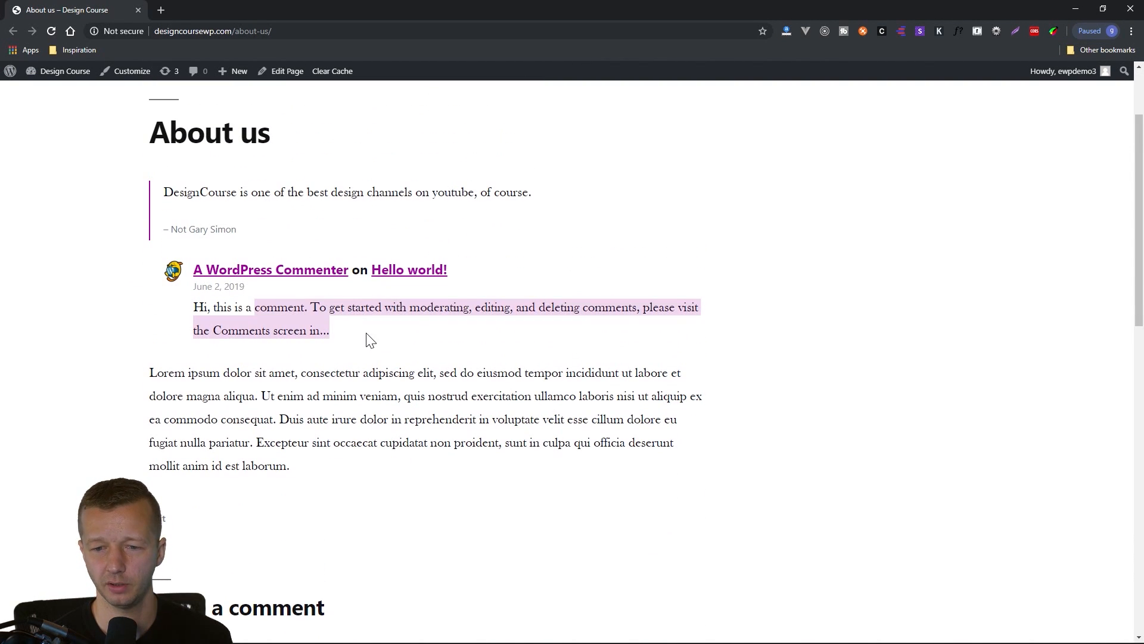
click(369, 338)
scroll(476, 388, down, 8)
scroll(619, 477, down, 1)
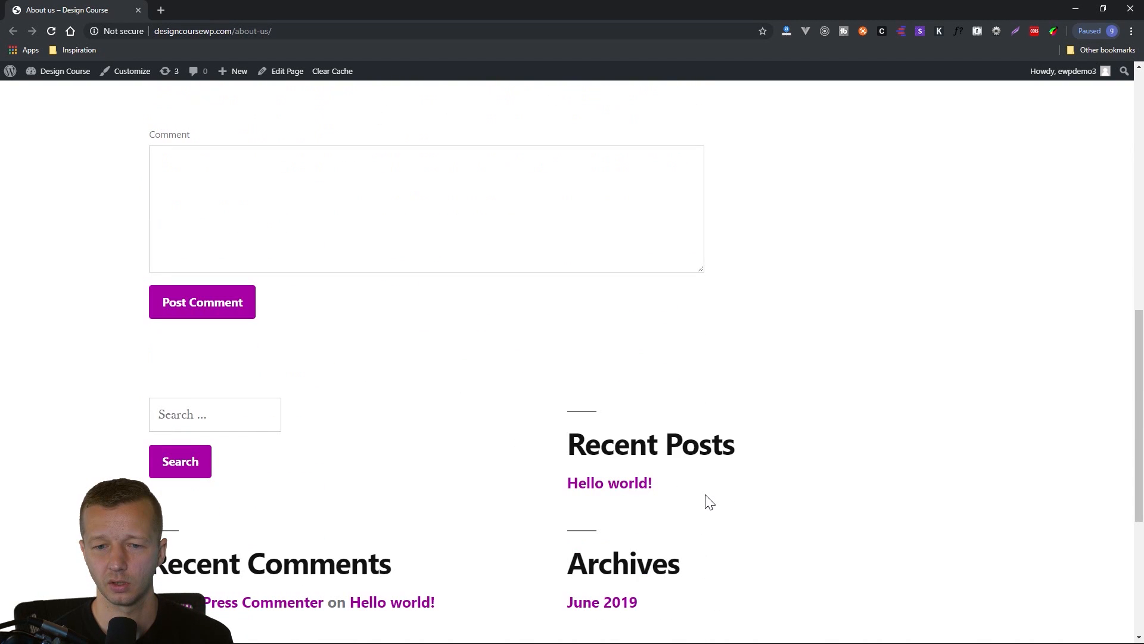
Post the comment "Hey, this is my comment on your brand new post." on the live About us page.
scroll(365, 353, up, 2)
click(293, 331)
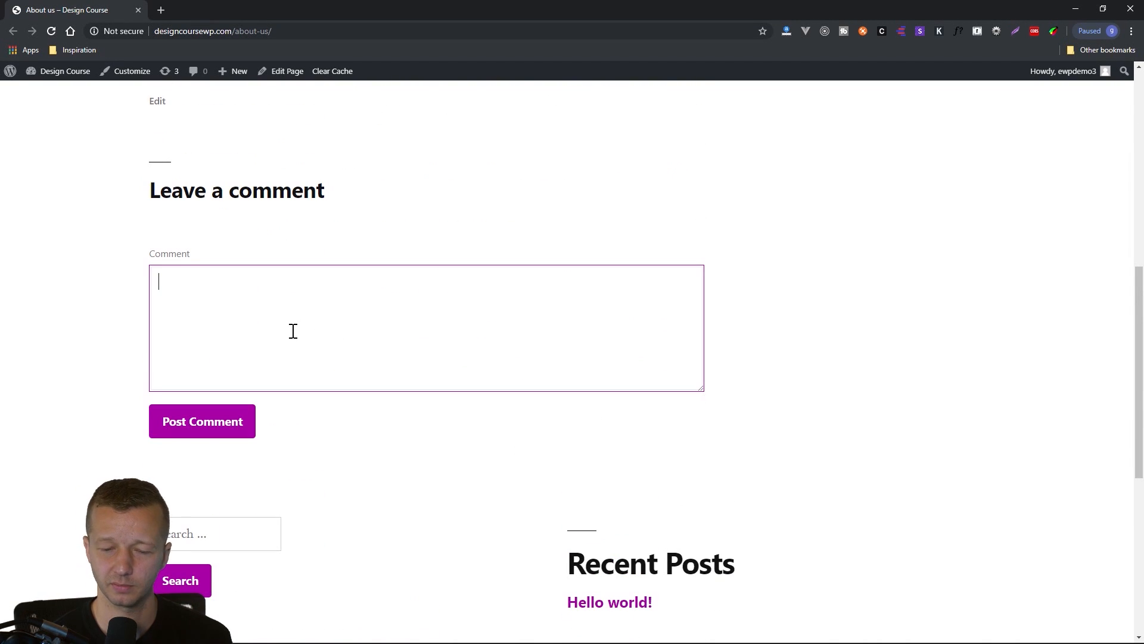
text(Hey, this is my comment on your)
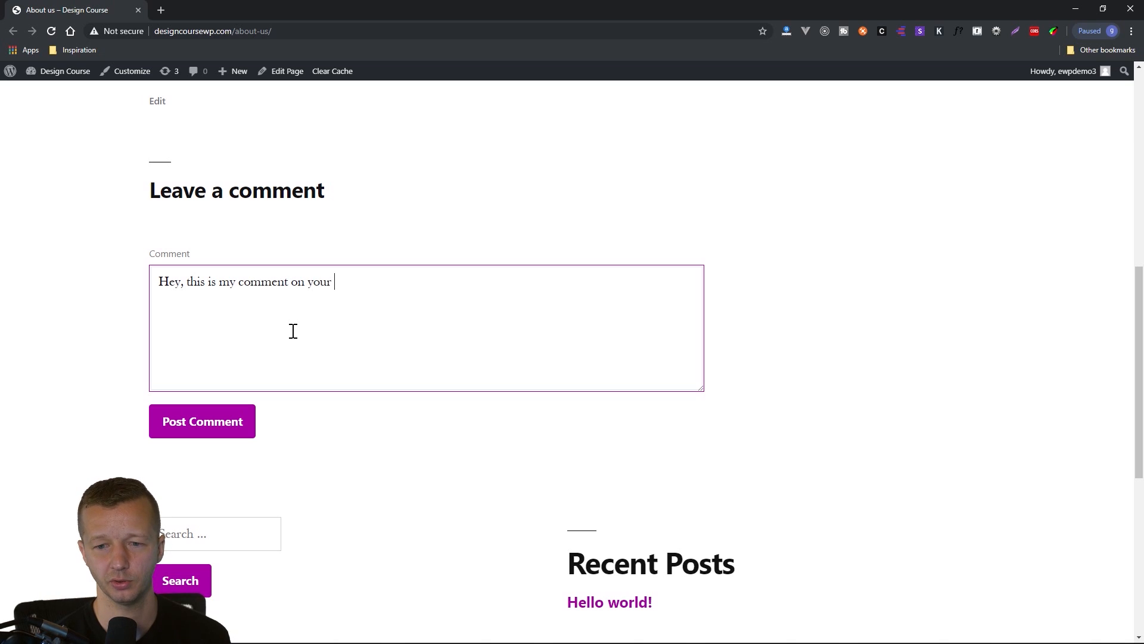
text( brand new post.)
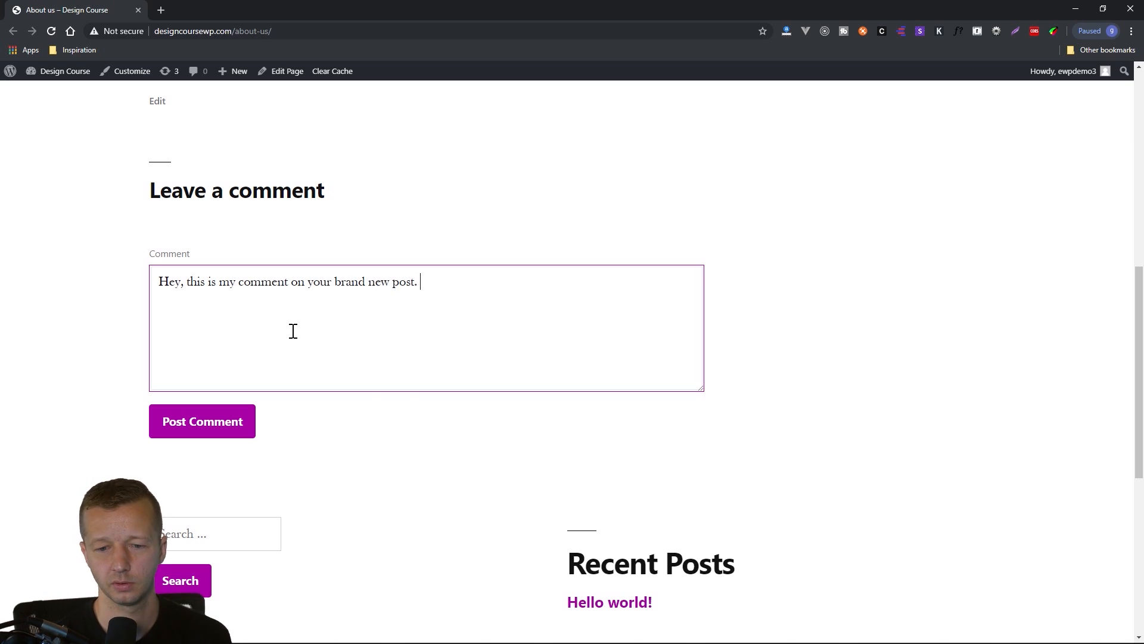
click(199, 417)
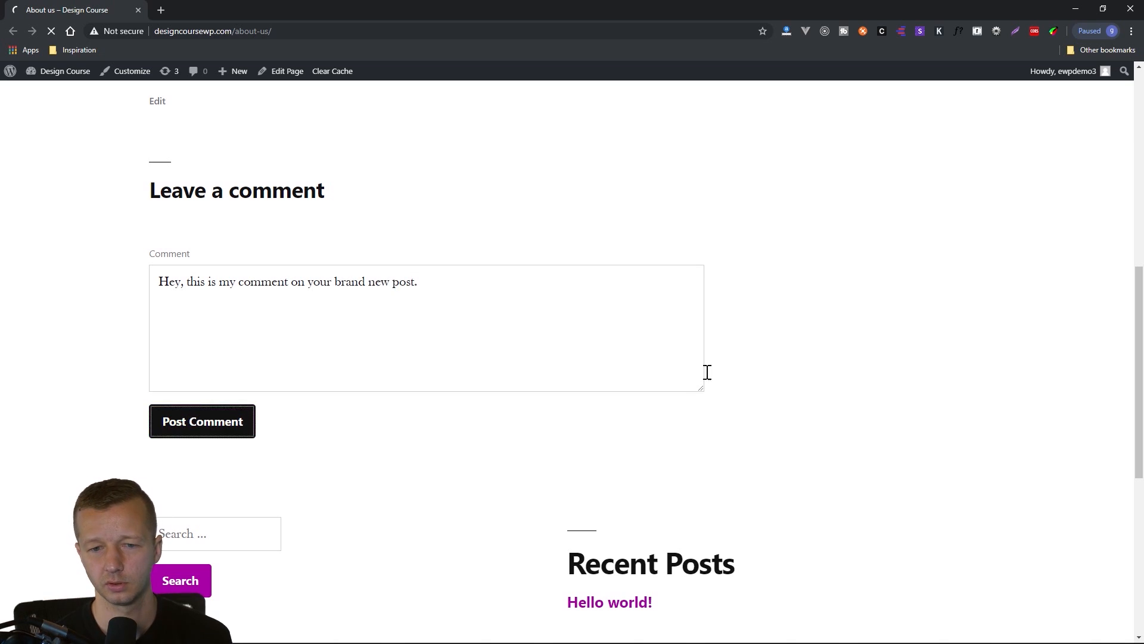
scroll(841, 322, up, 4)
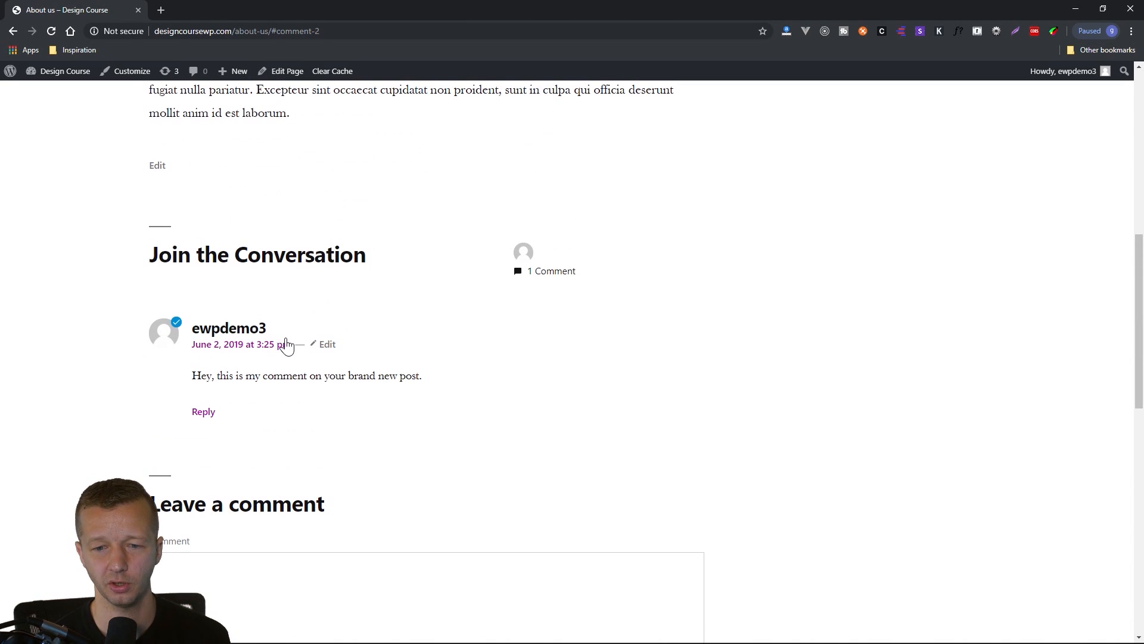
Return to the admin window behind the live About us page and review the new comment in the site's comments list.
scroll(854, 496, up, 4)
scroll(852, 495, up, 5)
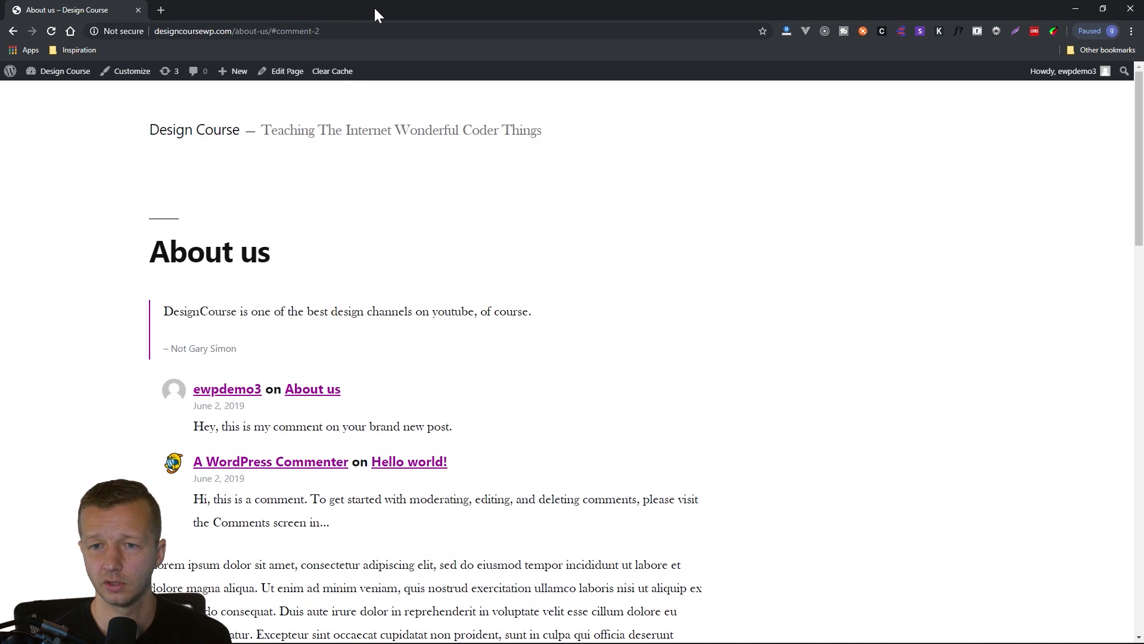
drag(374, 6, 570, 178)
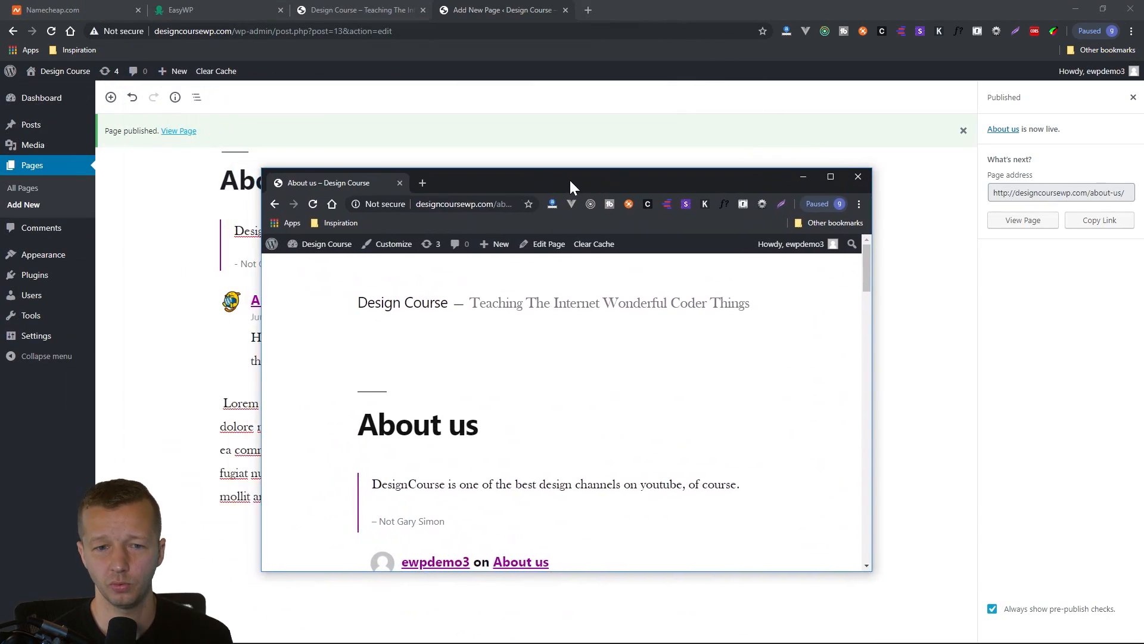
click(41, 235)
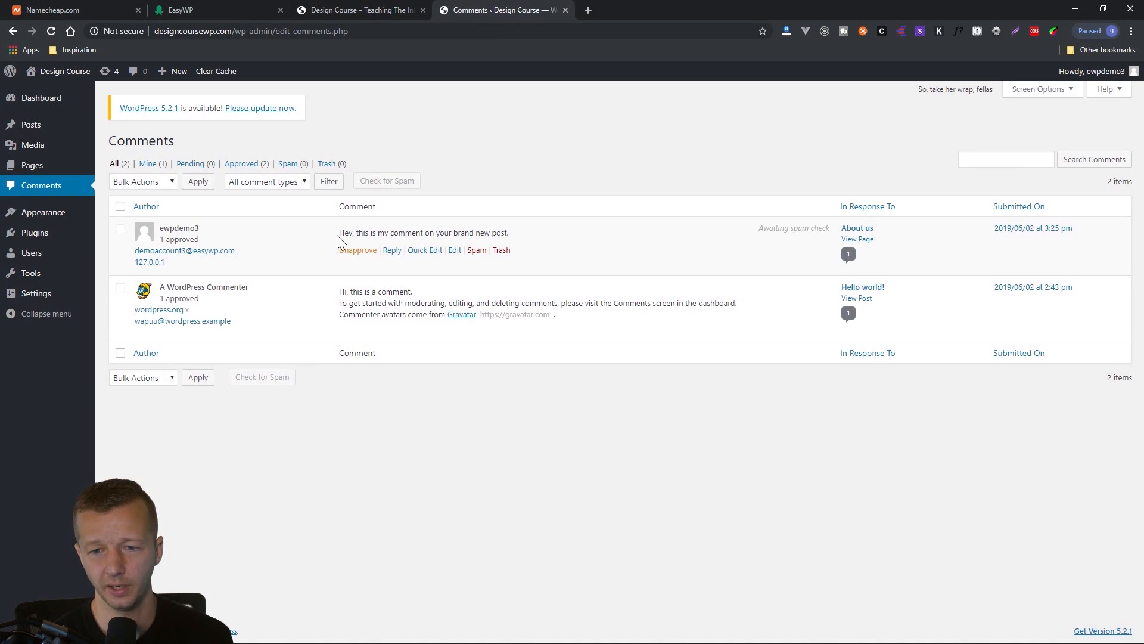
drag(340, 232, 526, 242)
click(526, 241)
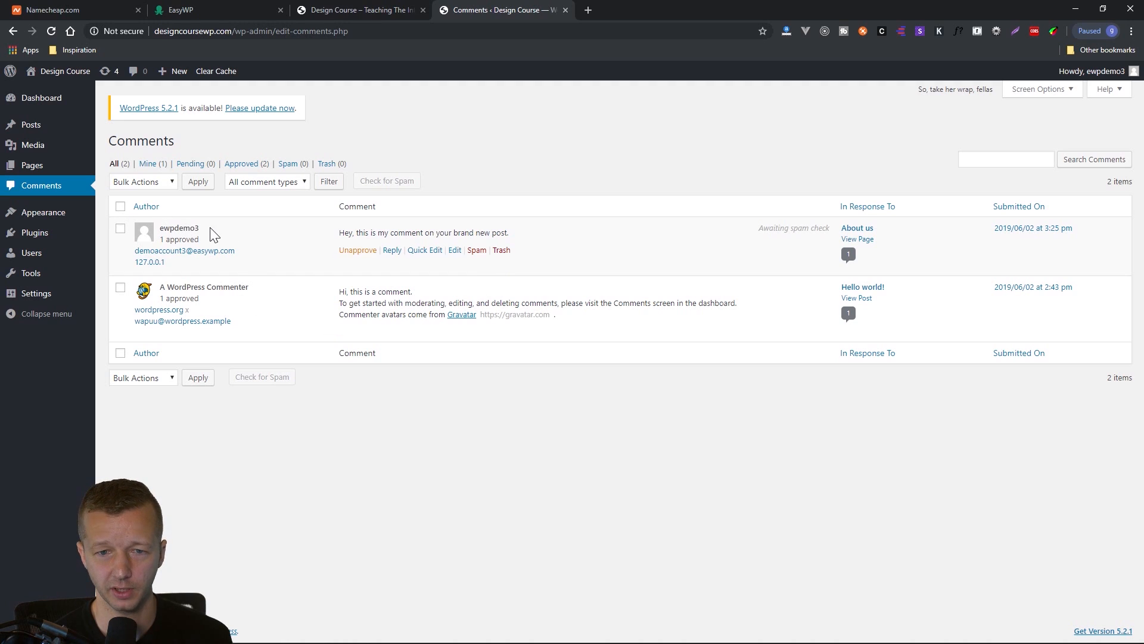
Preview the draft Privacy Policy page from the pages list, read through its sections, and close the preview.
click(44, 173)
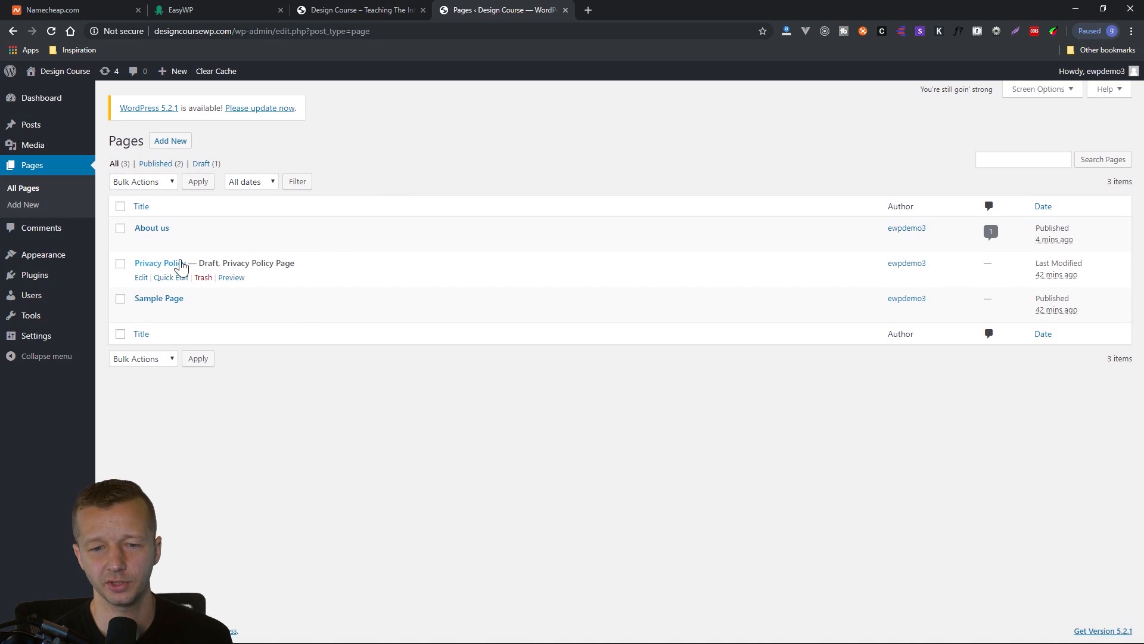
click(227, 278)
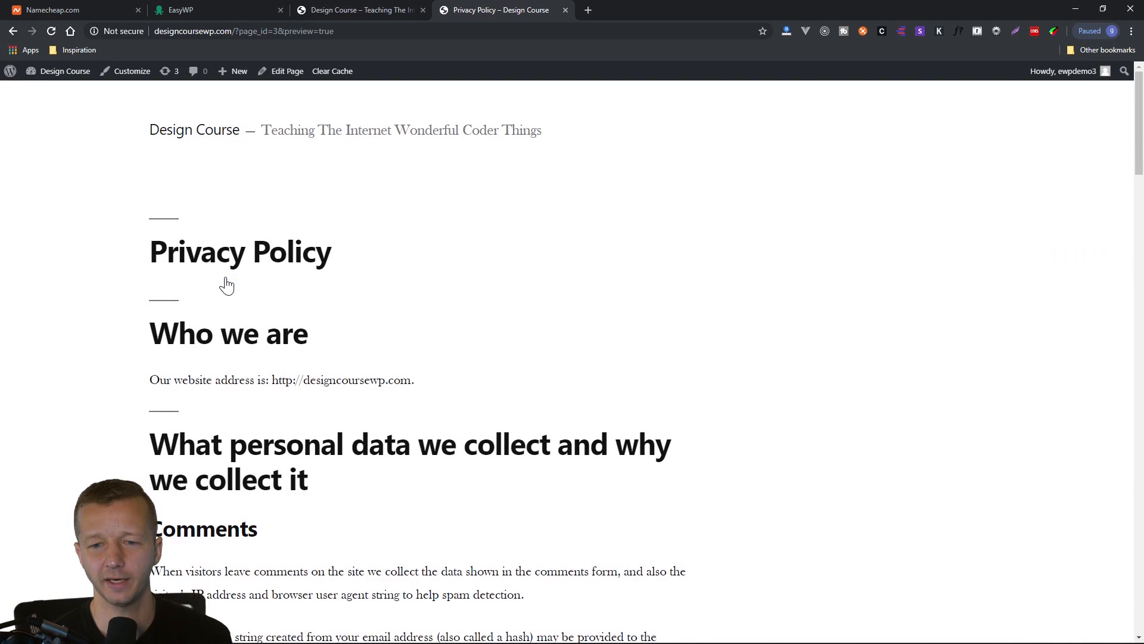
scroll(578, 310, down, 1)
scroll(575, 311, down, 18)
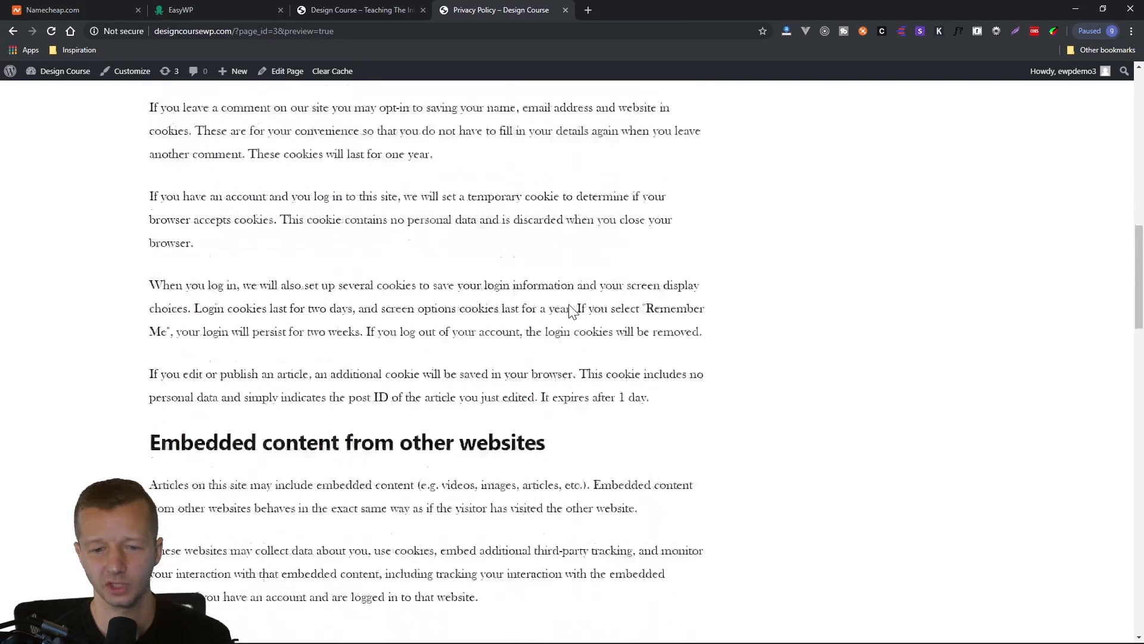
scroll(568, 313, down, 18)
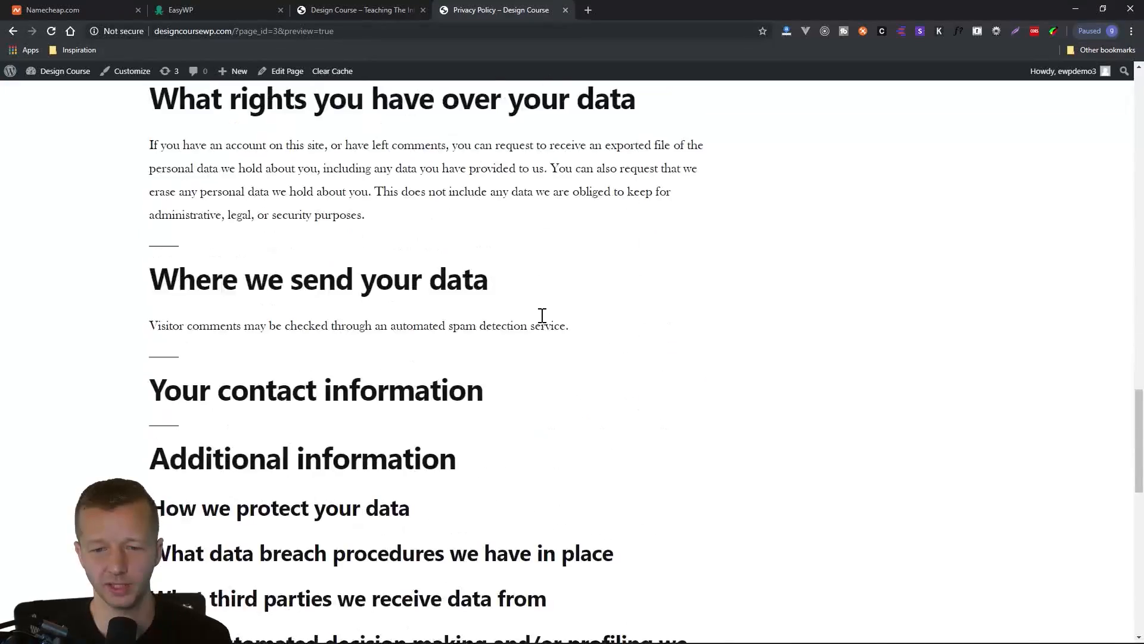
scroll(532, 323, up, 20)
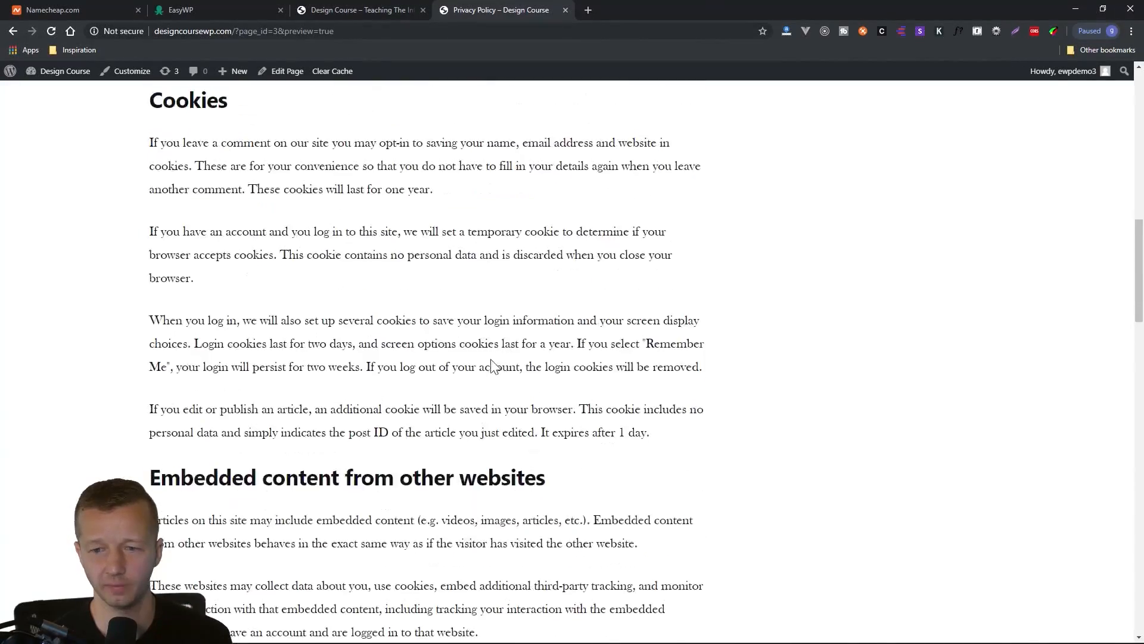
scroll(479, 366, up, 3)
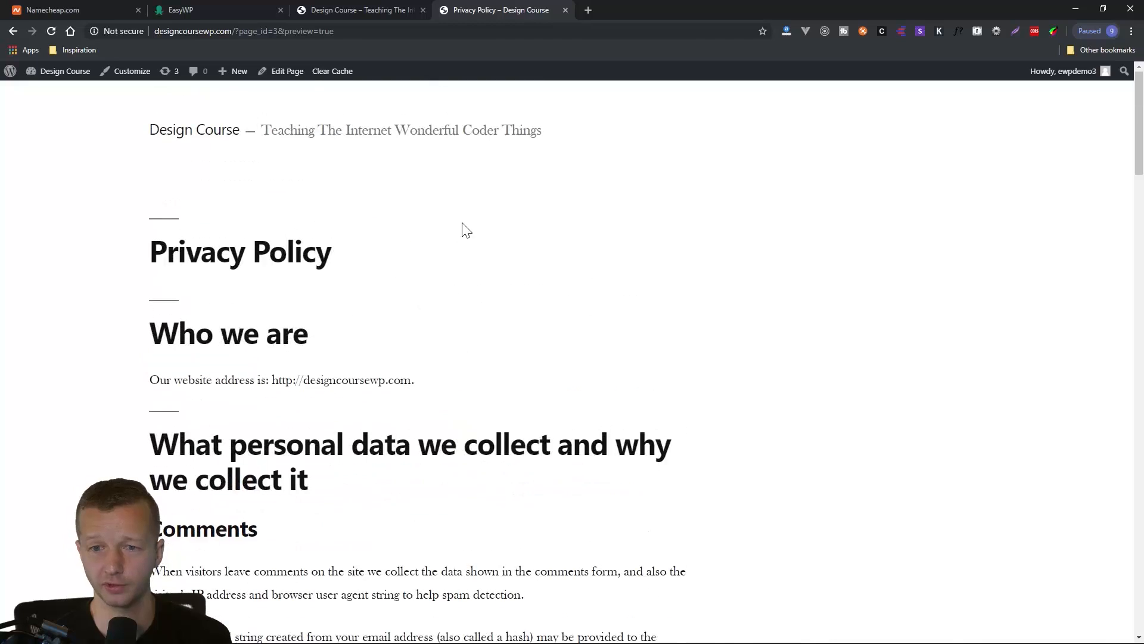
click(565, 11)
Reopen the site's admin Dashboard in a new tab and display the list of all pages.
mouse_move(59, 73)
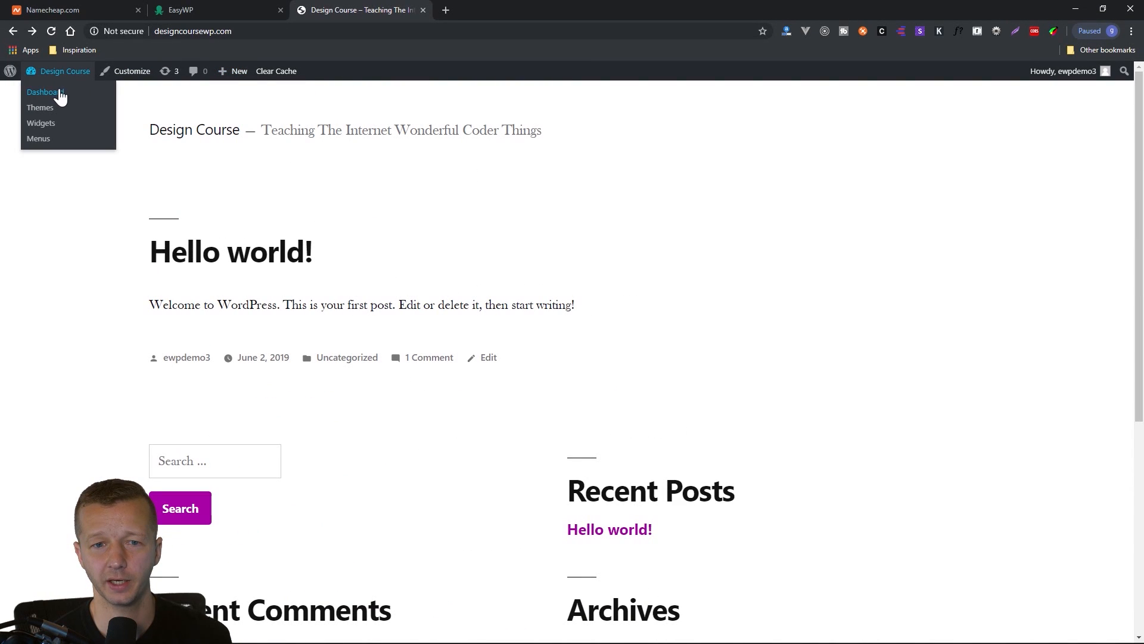
right_click(61, 95)
click(89, 99)
click(506, 9)
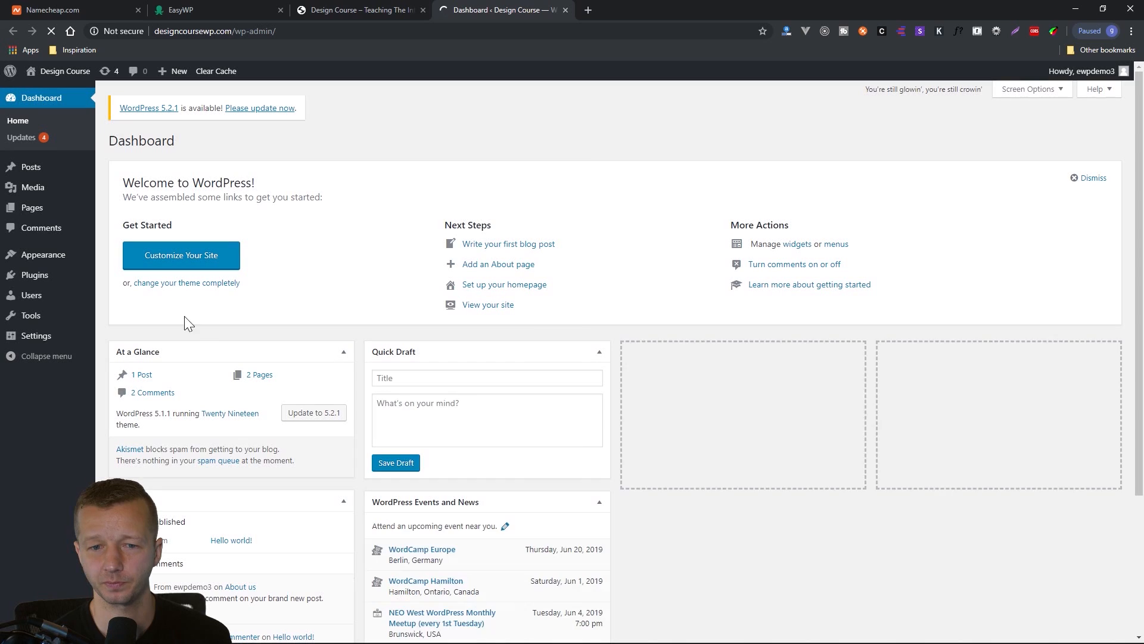
click(34, 208)
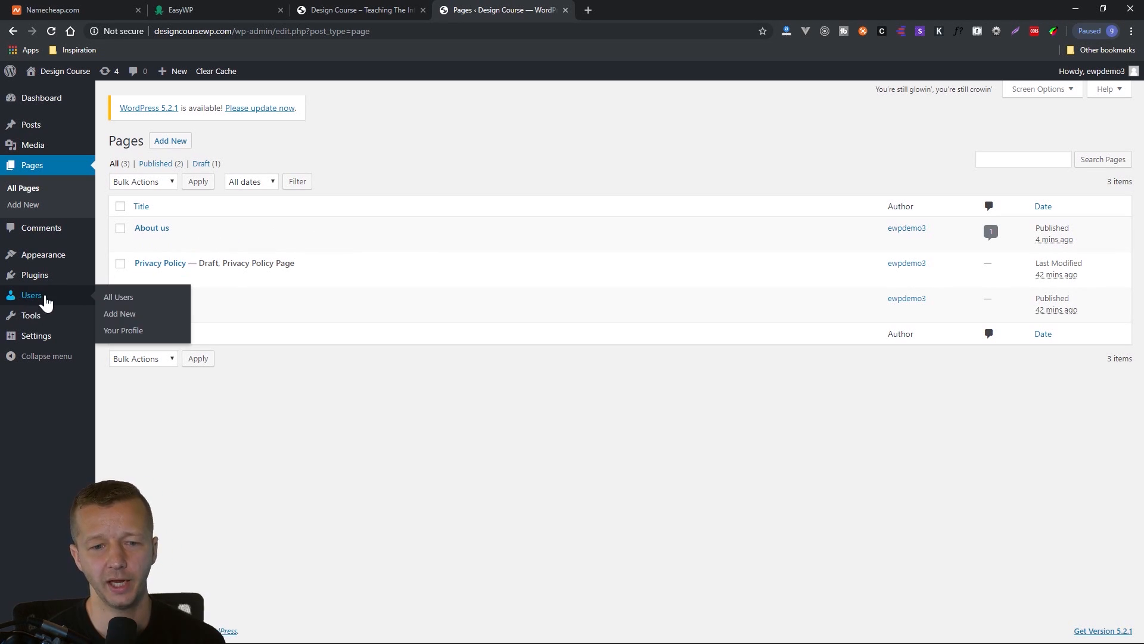
Go to the site's Menus settings and open menu management with live preview in the Customizer.
mouse_move(66, 260)
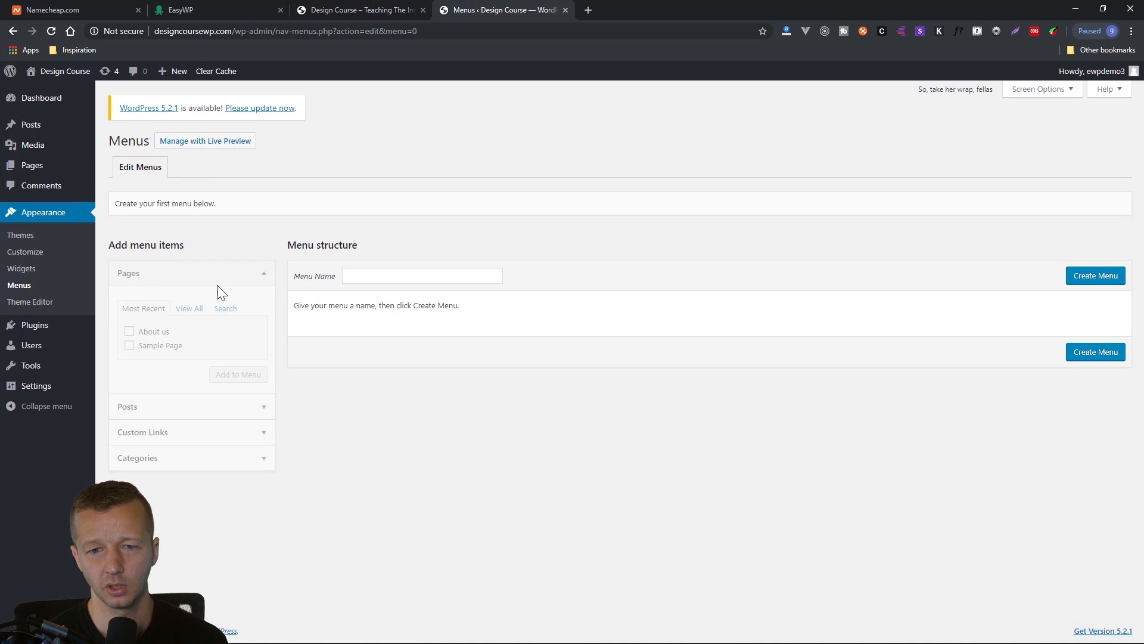
click(396, 276)
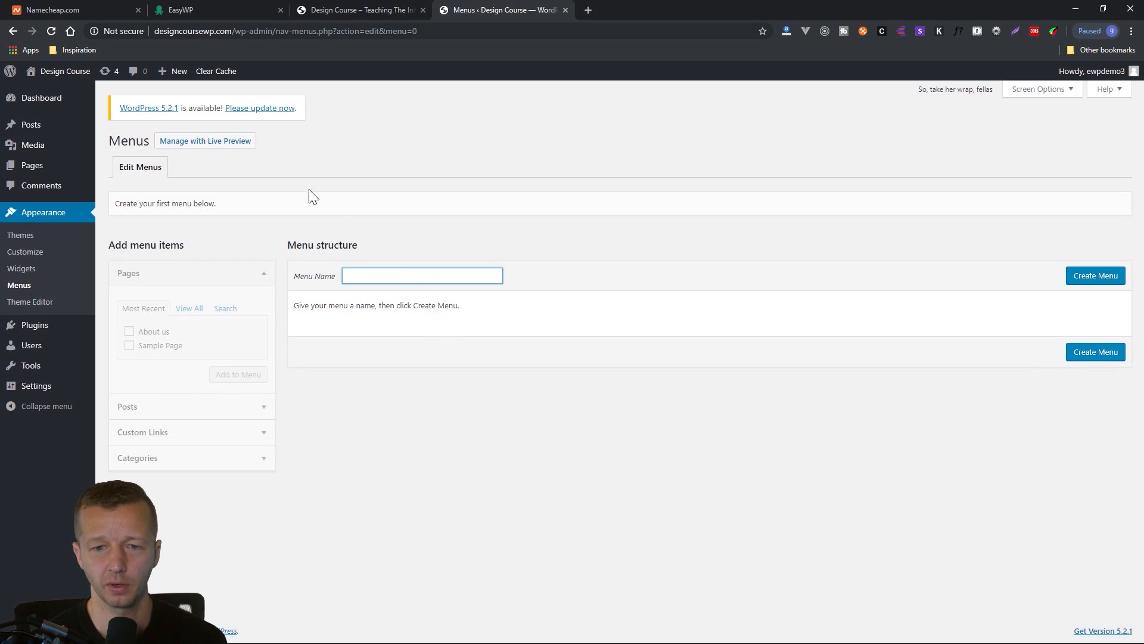
click(202, 149)
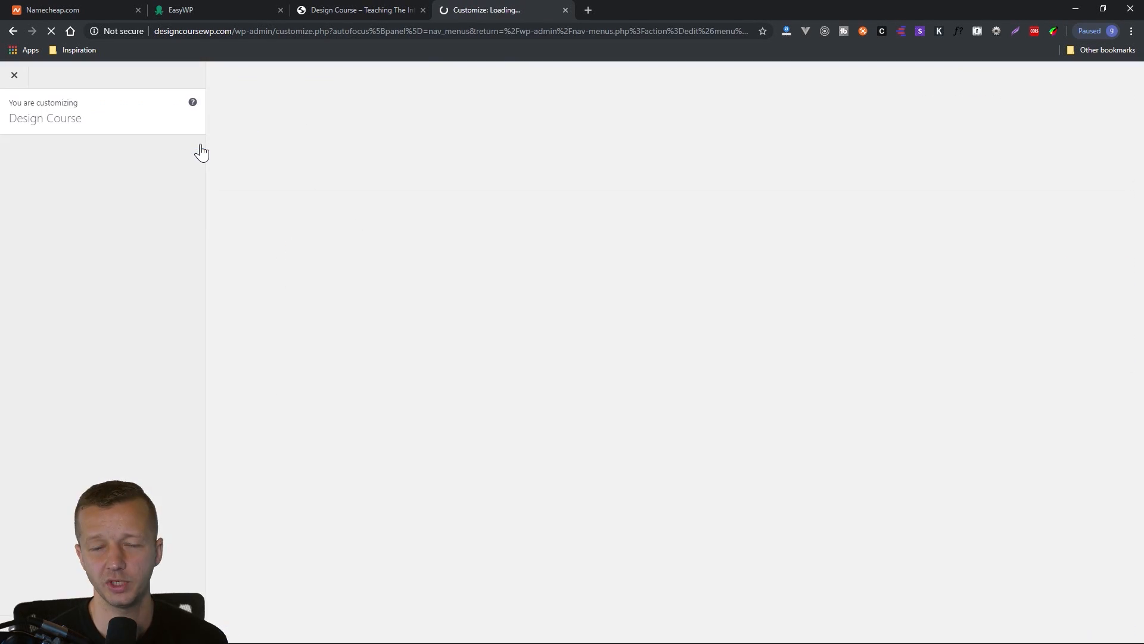
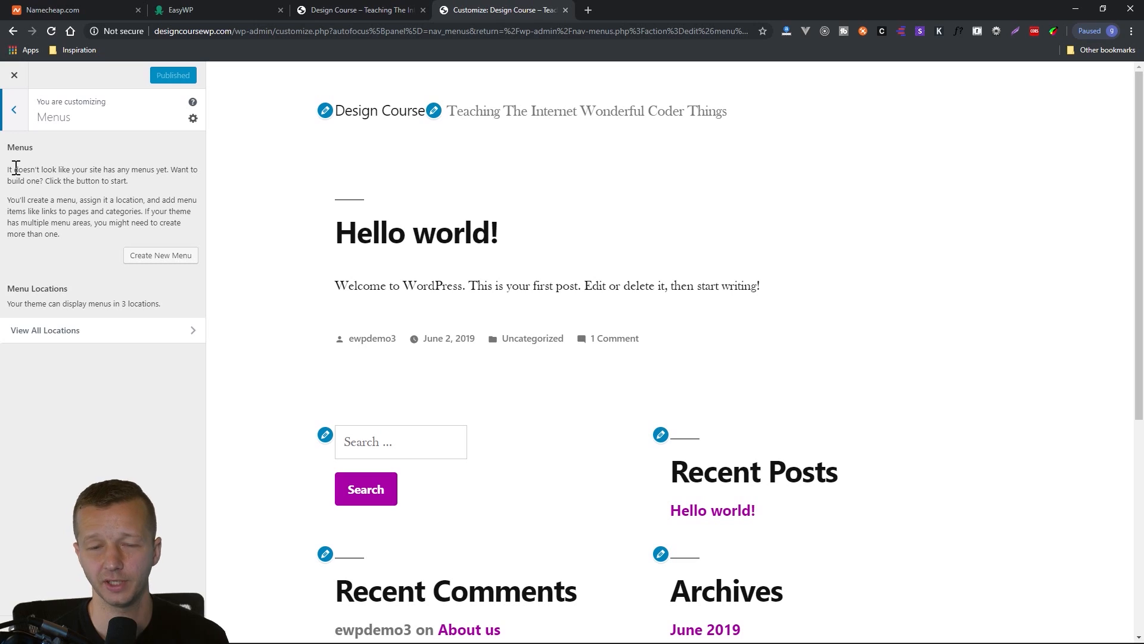
Create a new menu named Top Menu Bar, assign it to the Primary location, and open the browser's developer tools.
click(157, 261)
click(44, 168)
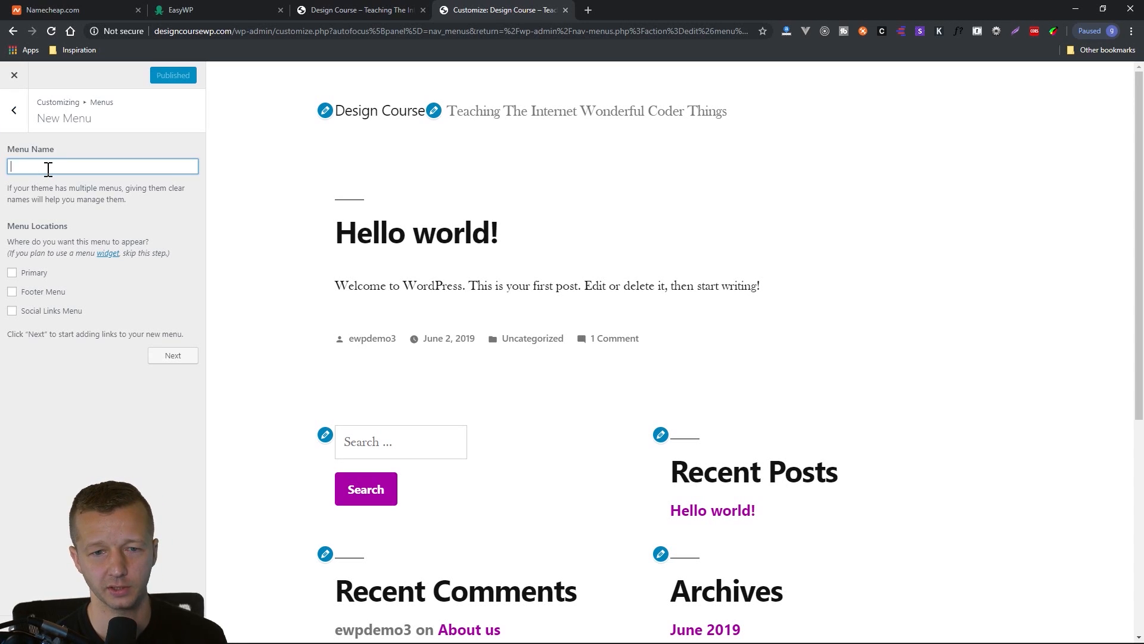
text(Top M)
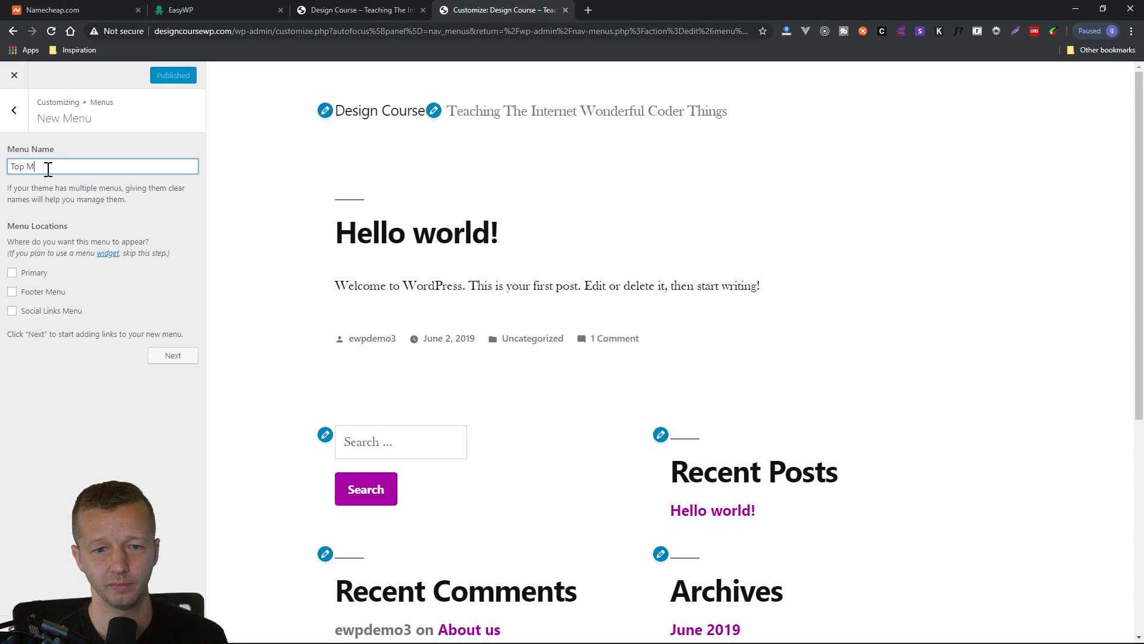
text(enu Bar)
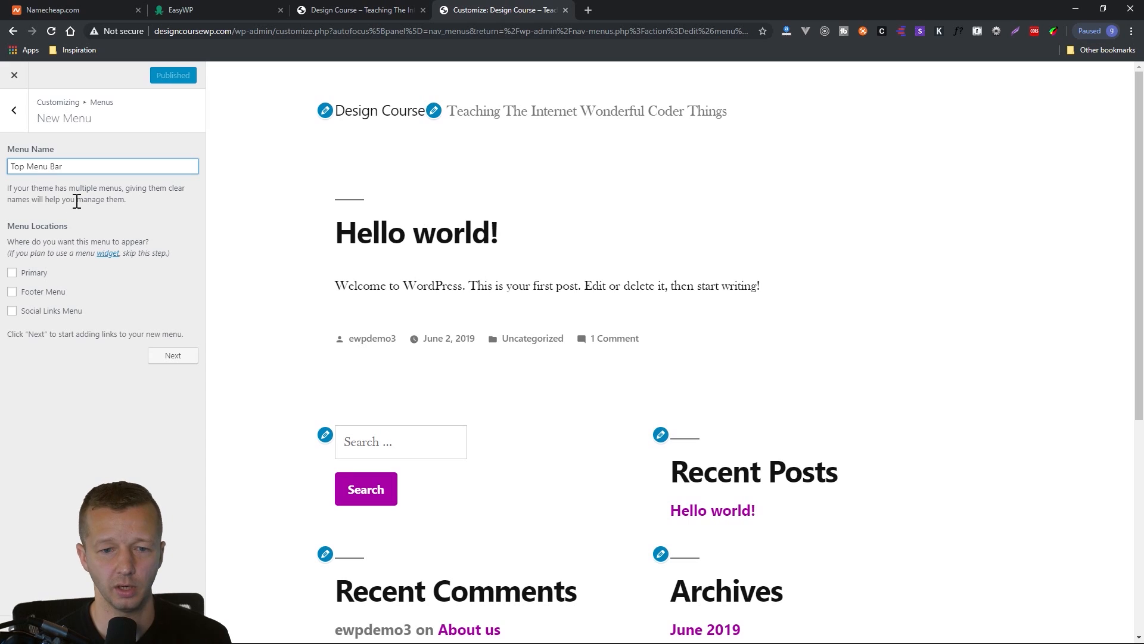
click(143, 243)
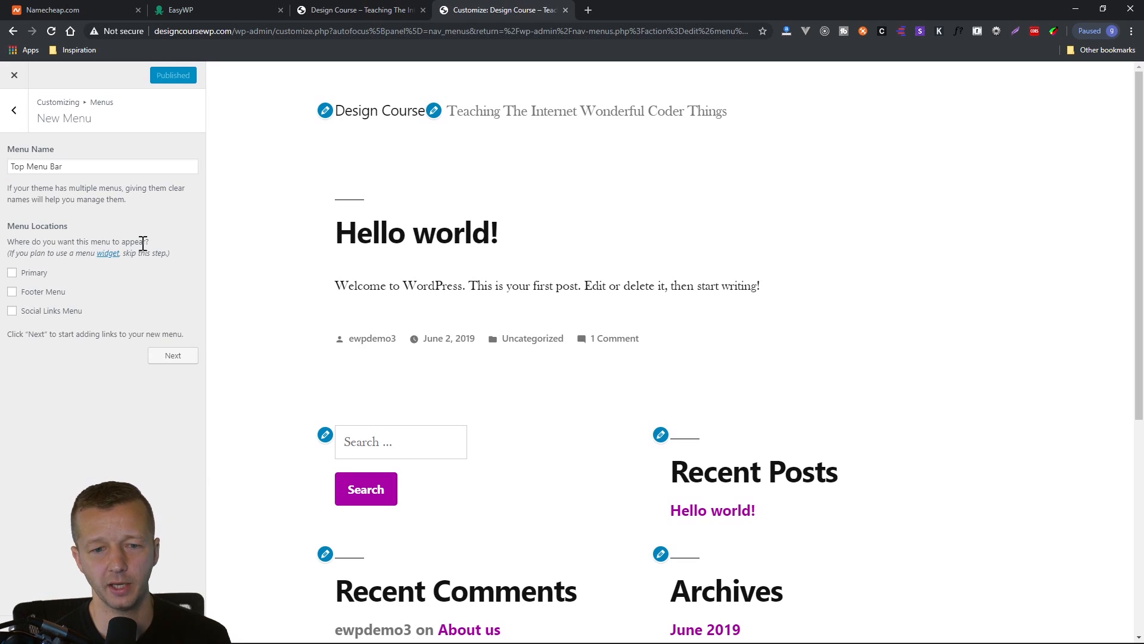
click(12, 274)
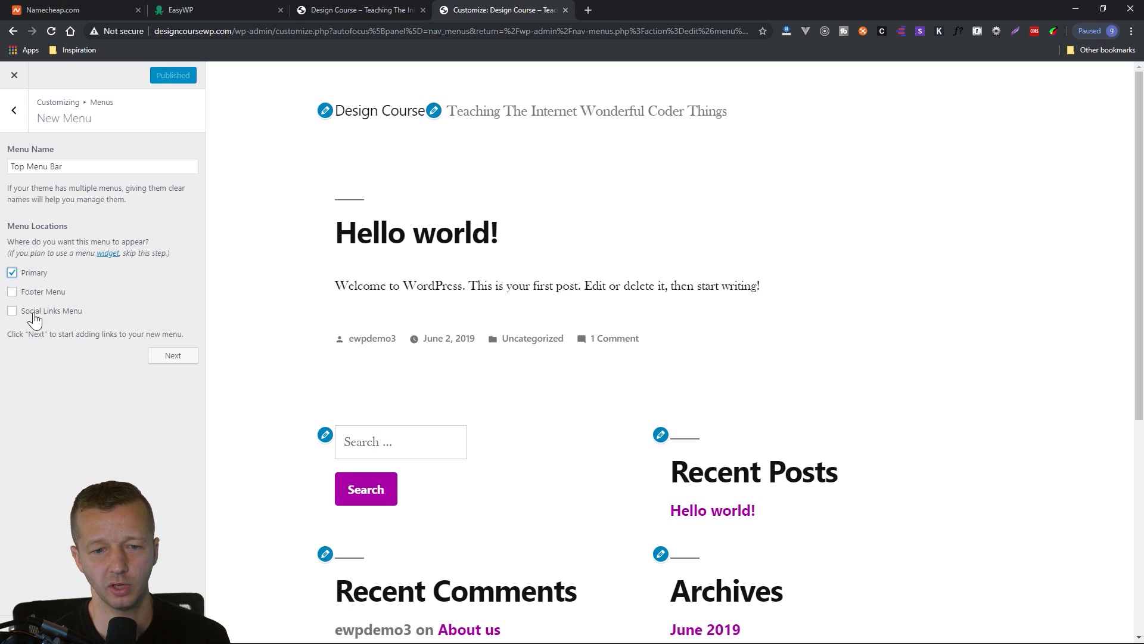
click(164, 358)
key(ctrl+shift+i)
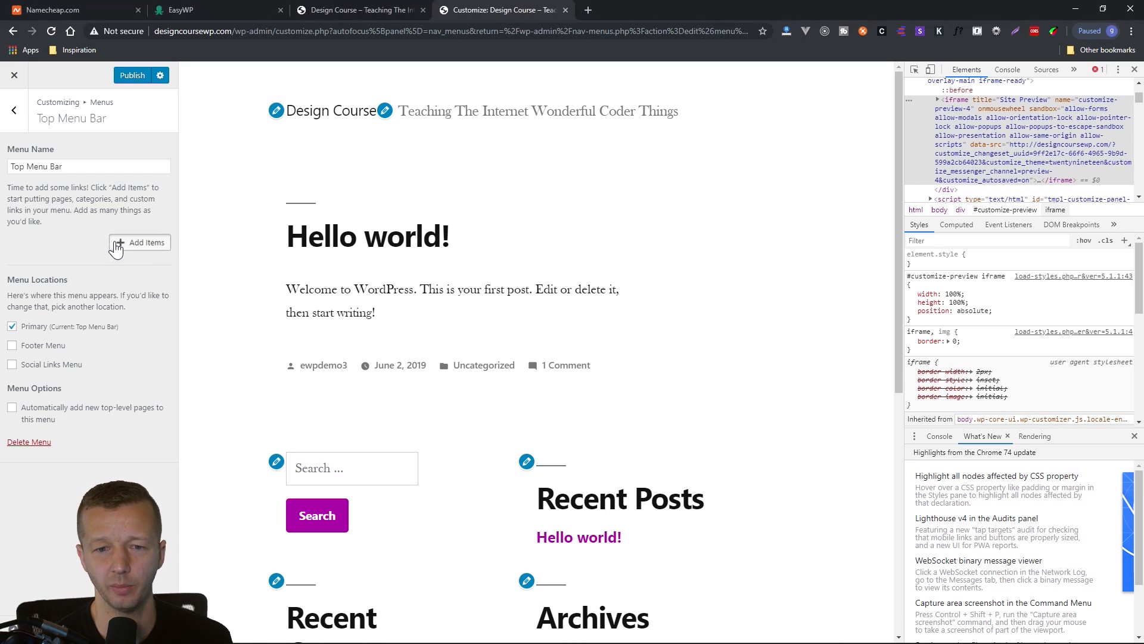
Show the items that can be added to the menu and look through the Pages, Posts, Categories and Tags groups.
click(116, 244)
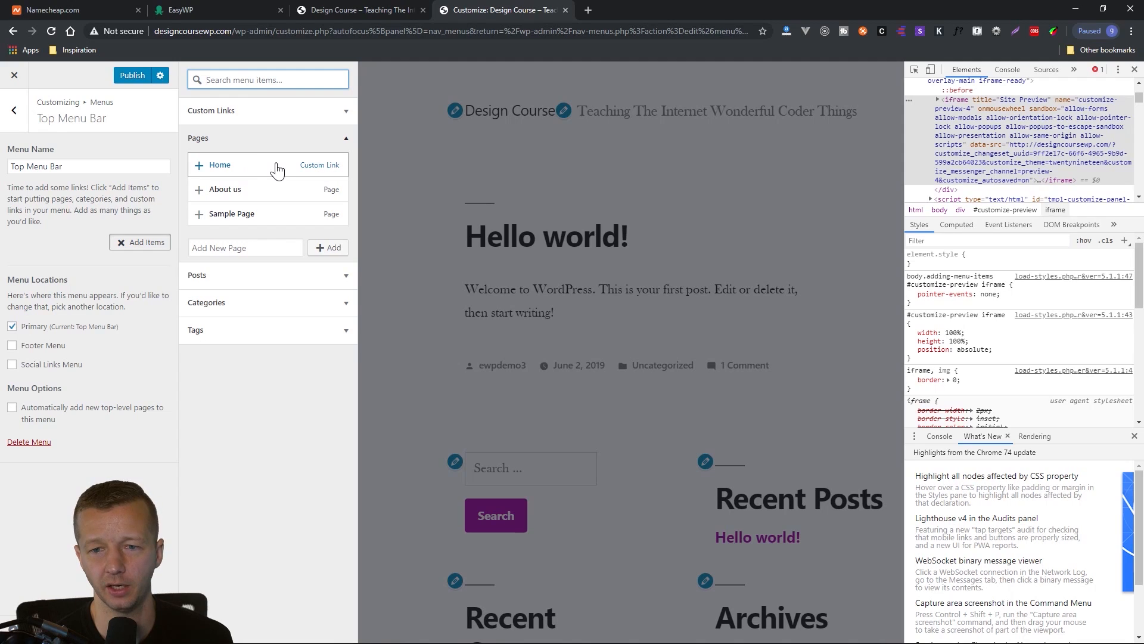
click(346, 139)
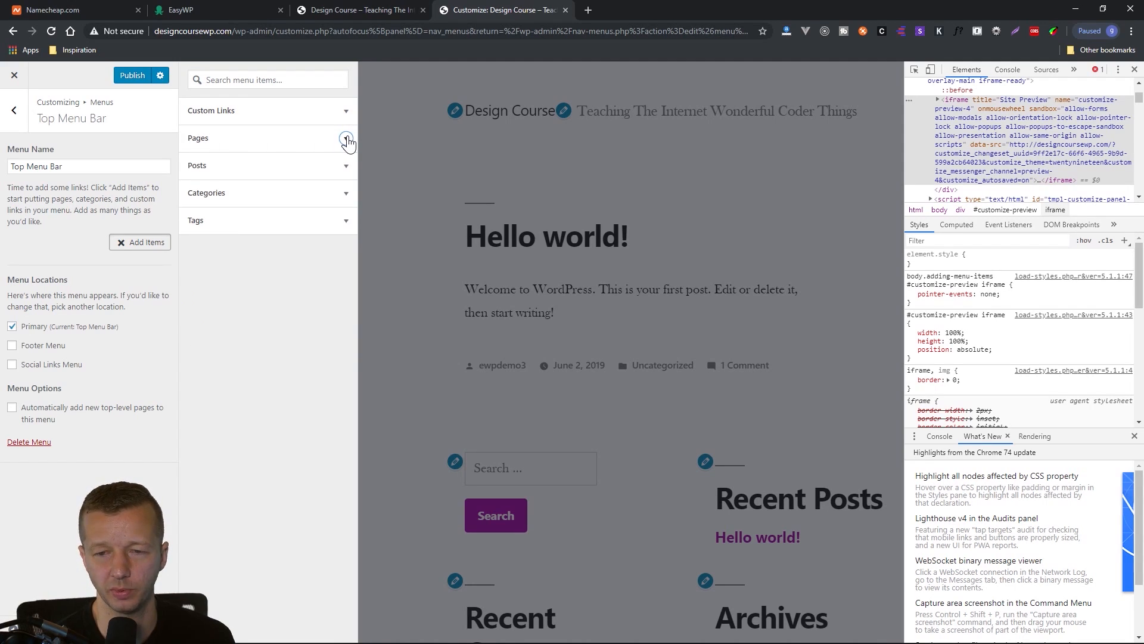
click(346, 166)
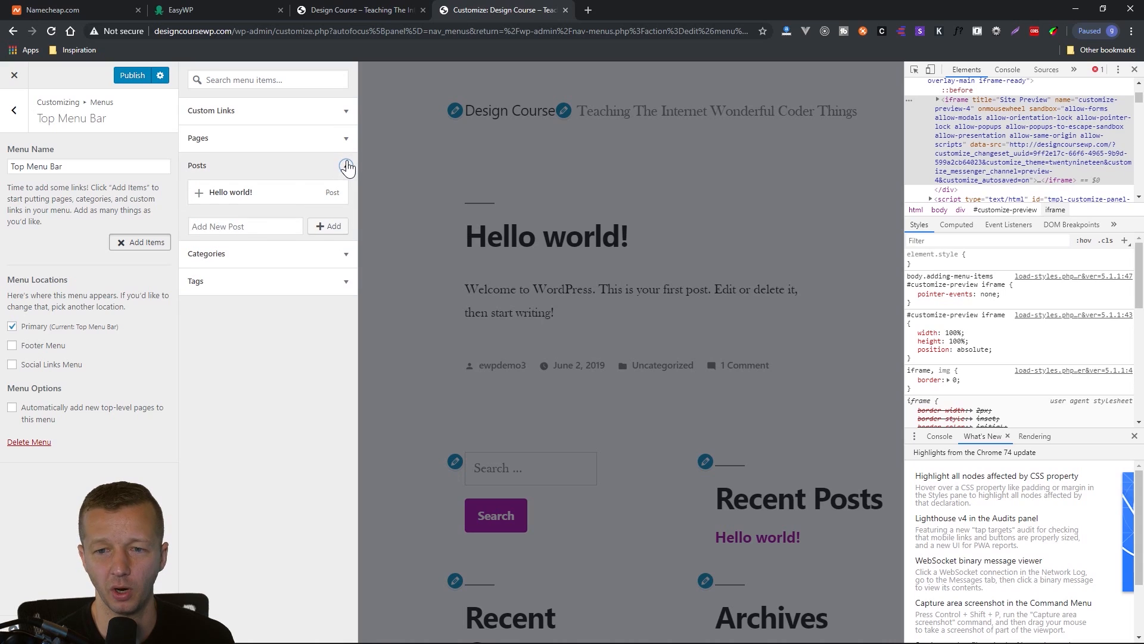
click(346, 167)
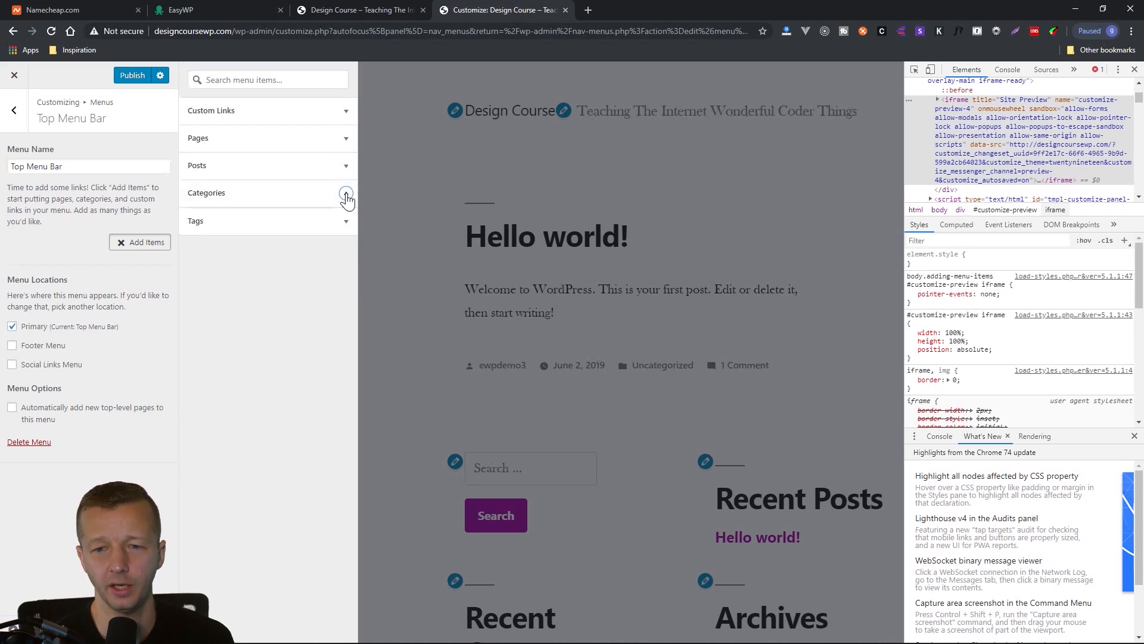
click(346, 194)
click(346, 195)
click(346, 221)
click(345, 221)
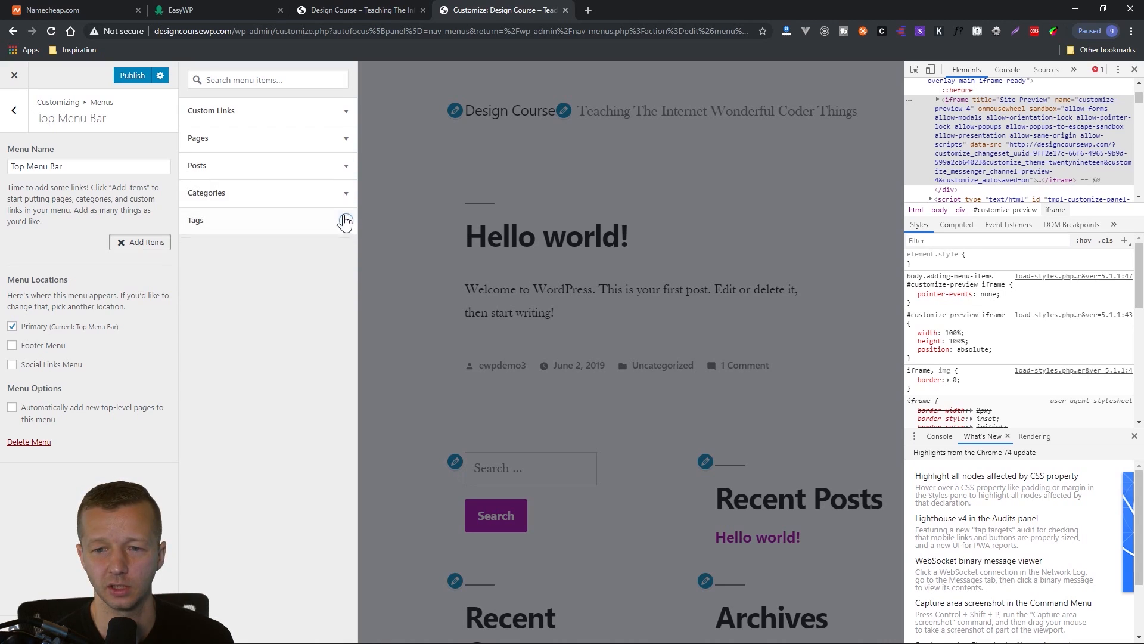
Add the Home, About us and Sample Page links to Top Menu Bar.
click(291, 151)
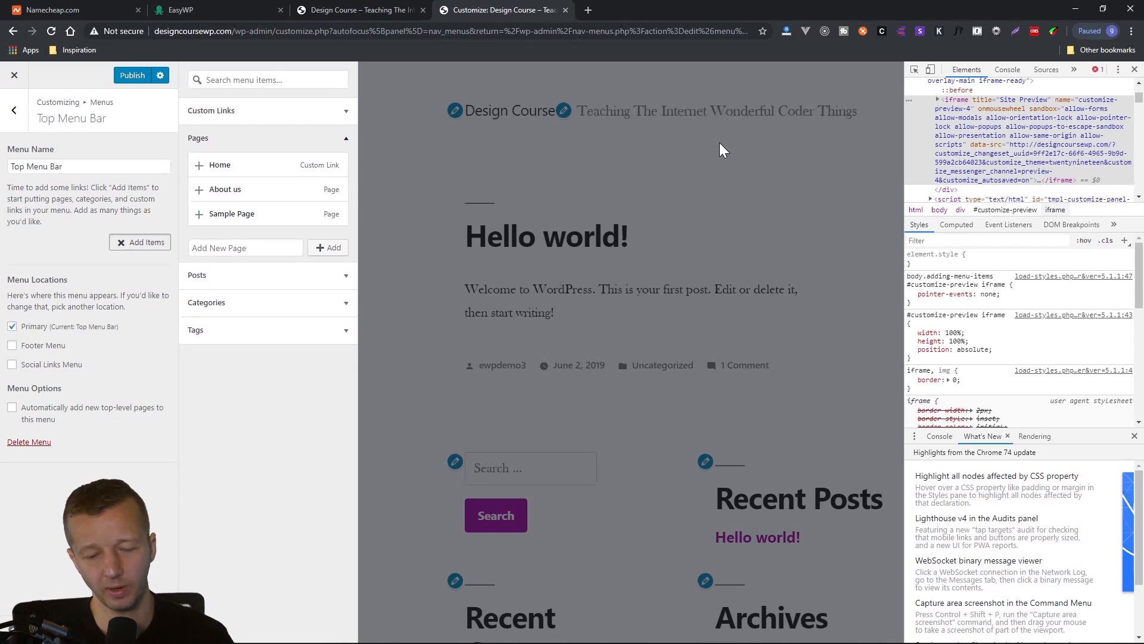
click(257, 170)
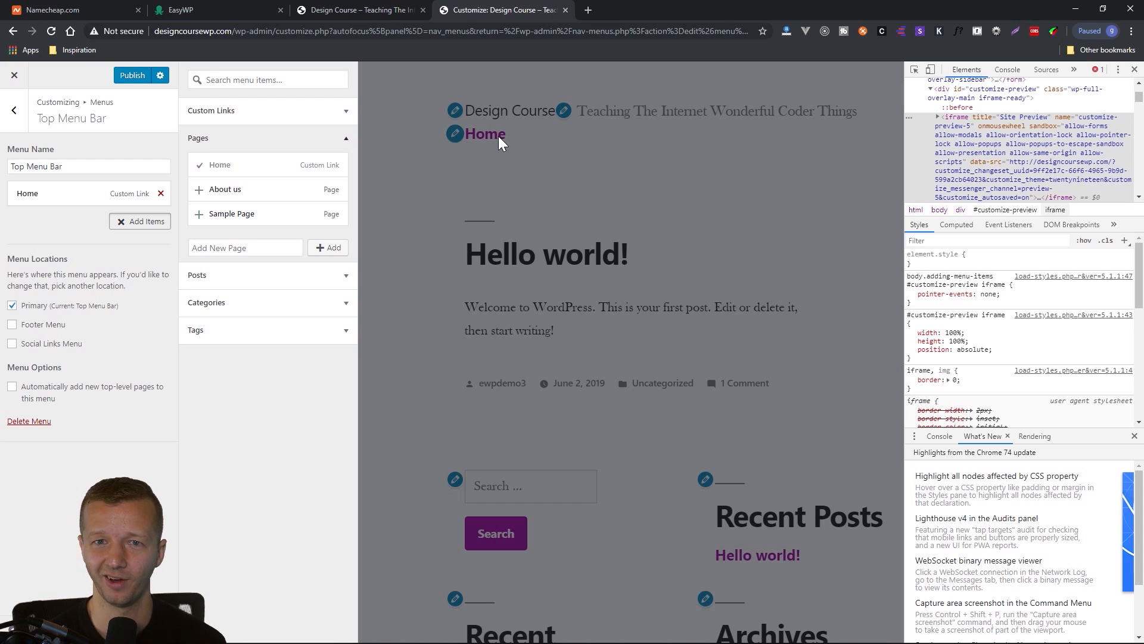
click(238, 190)
click(241, 215)
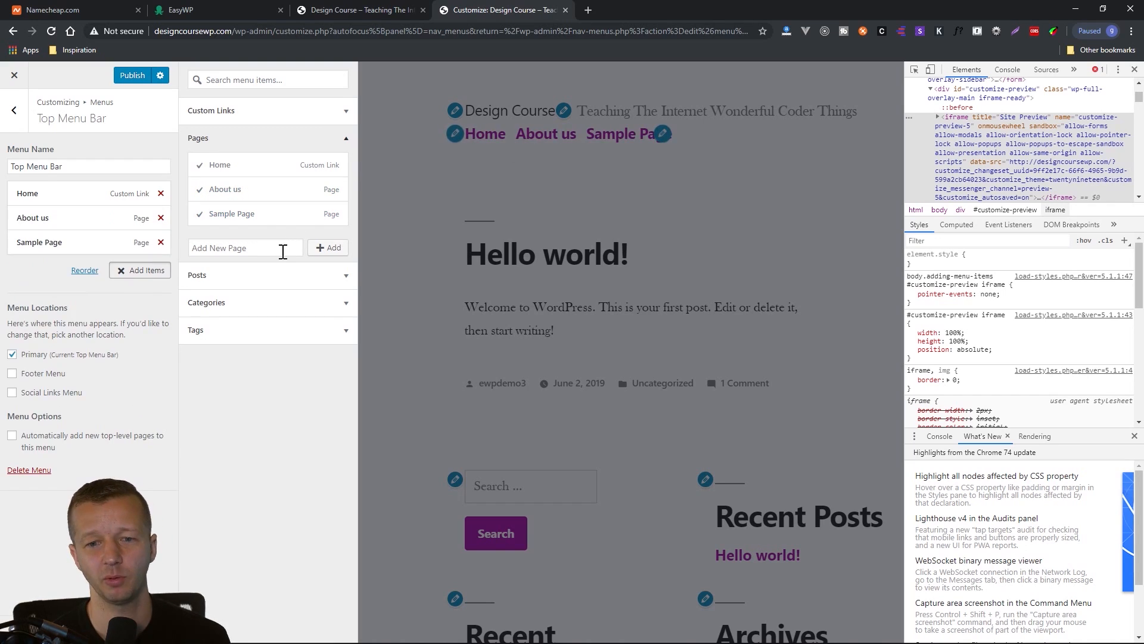
Add the Hello world! post to Top Menu Bar and remove it again.
click(280, 276)
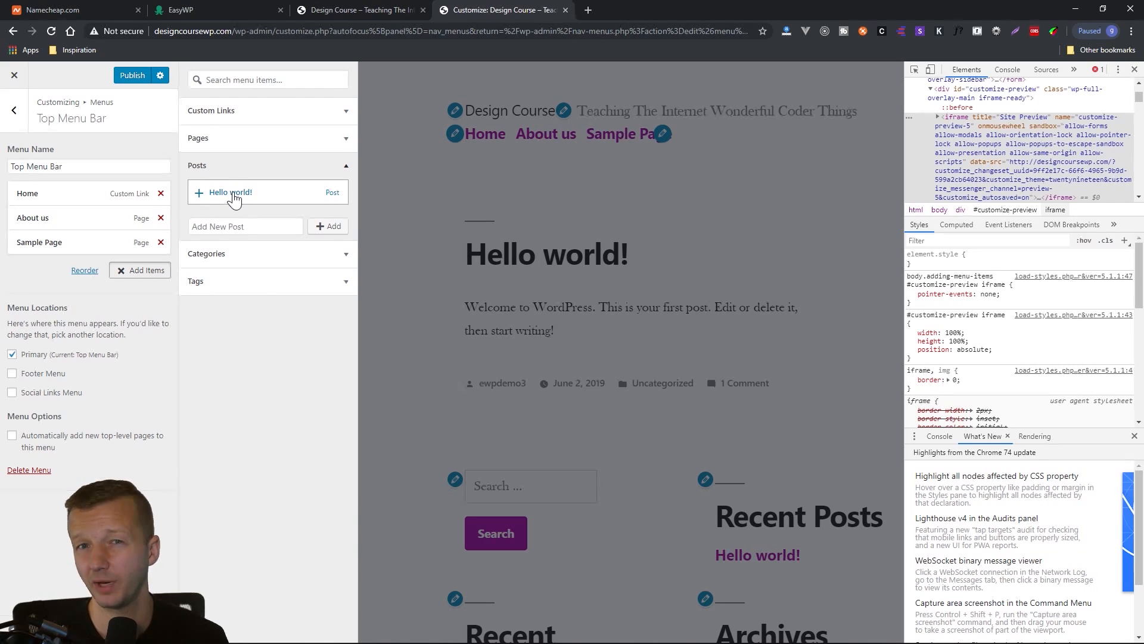
click(232, 195)
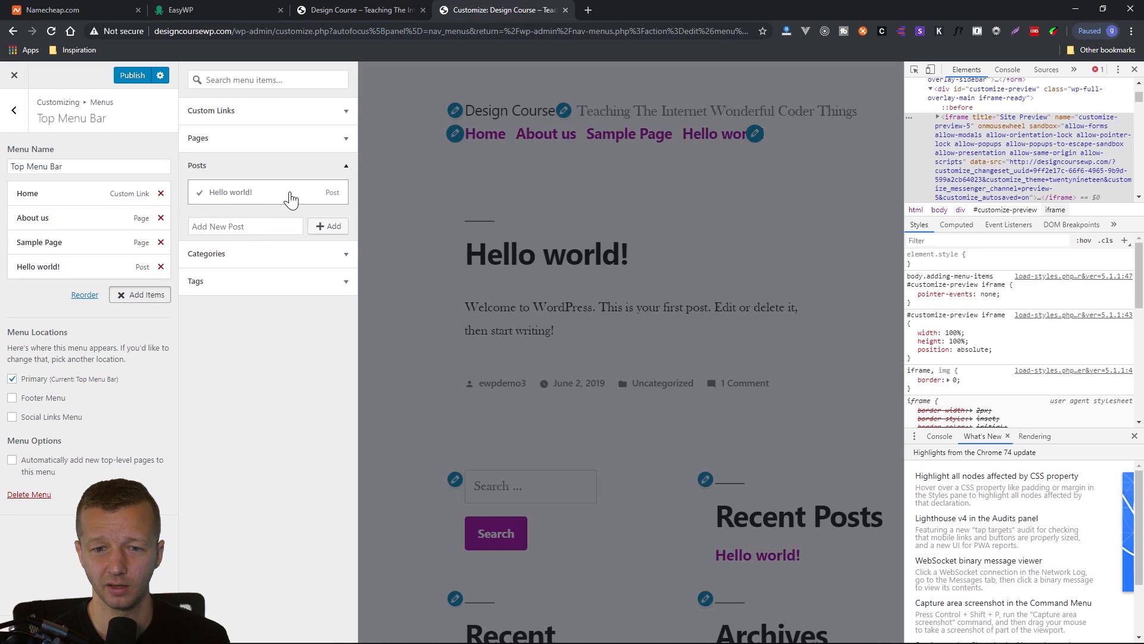
click(345, 173)
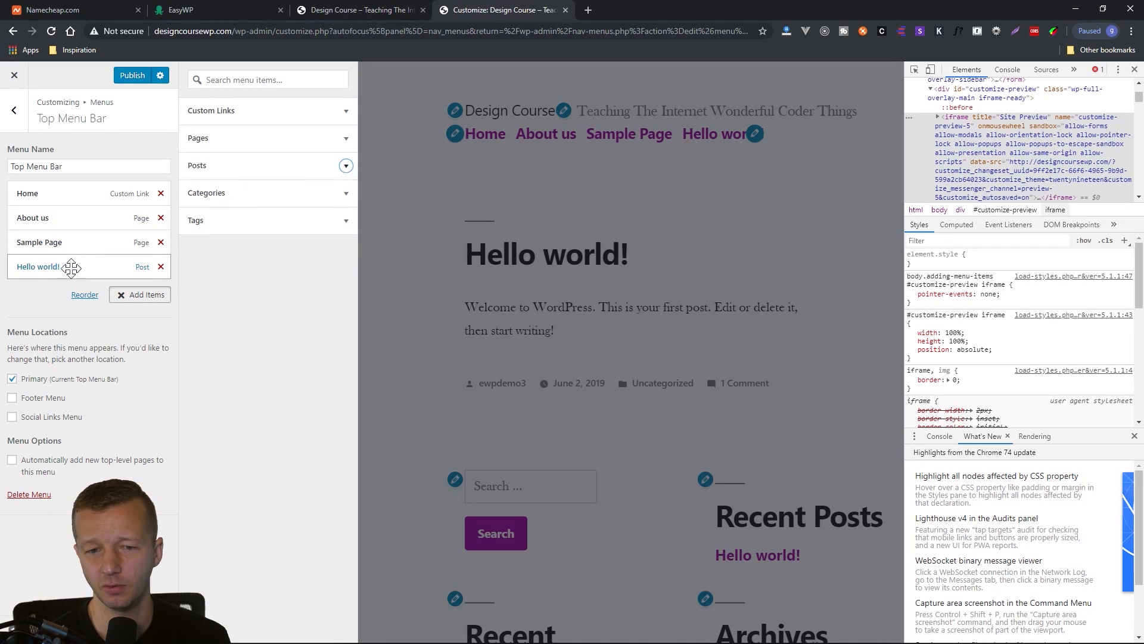
click(160, 267)
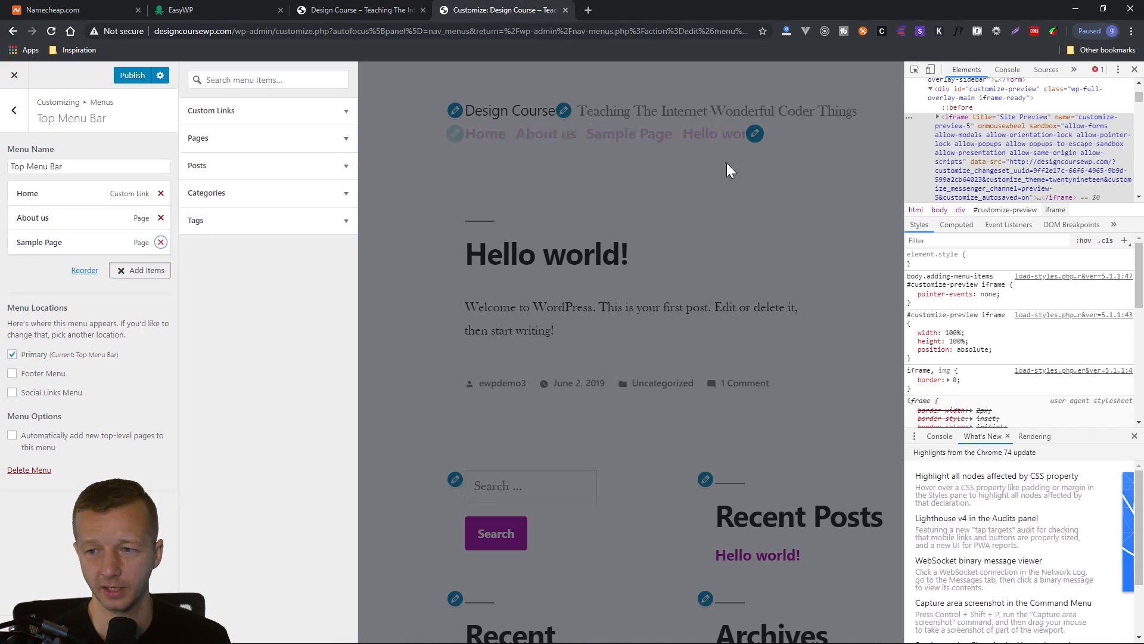
Finish adding items, publish the menu, and reload the live home page to check it there.
click(402, 244)
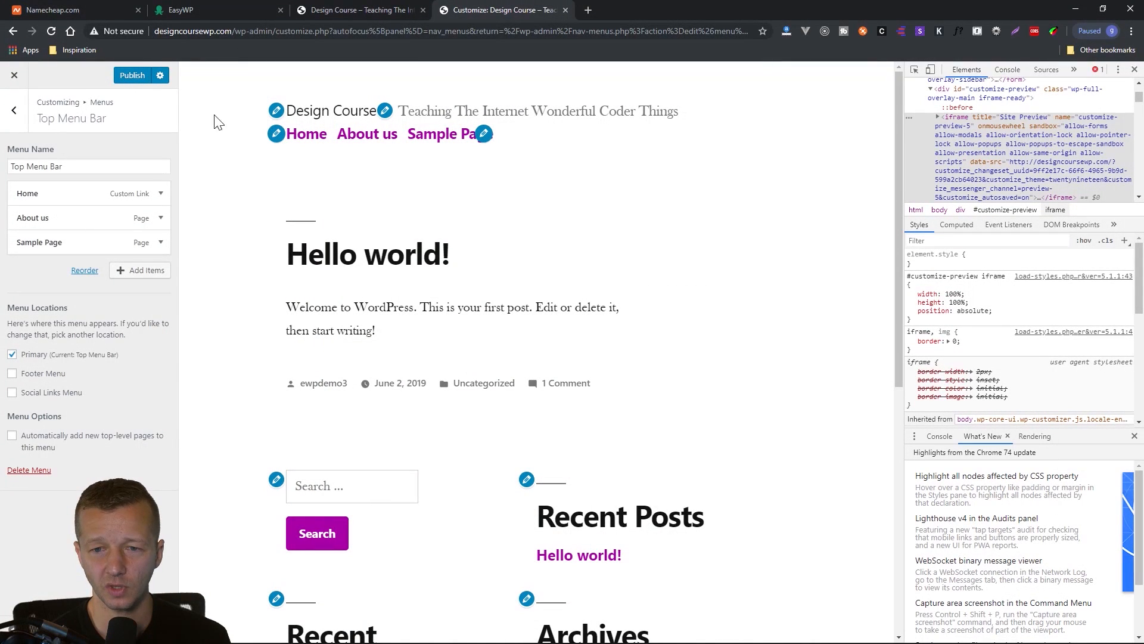
click(138, 77)
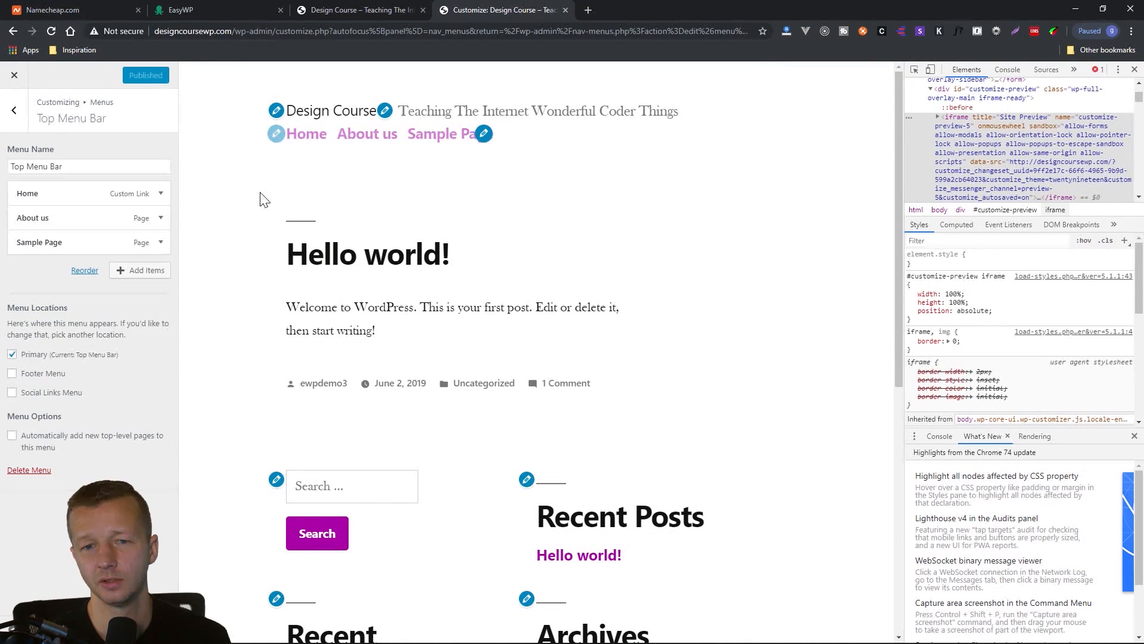
click(389, 10)
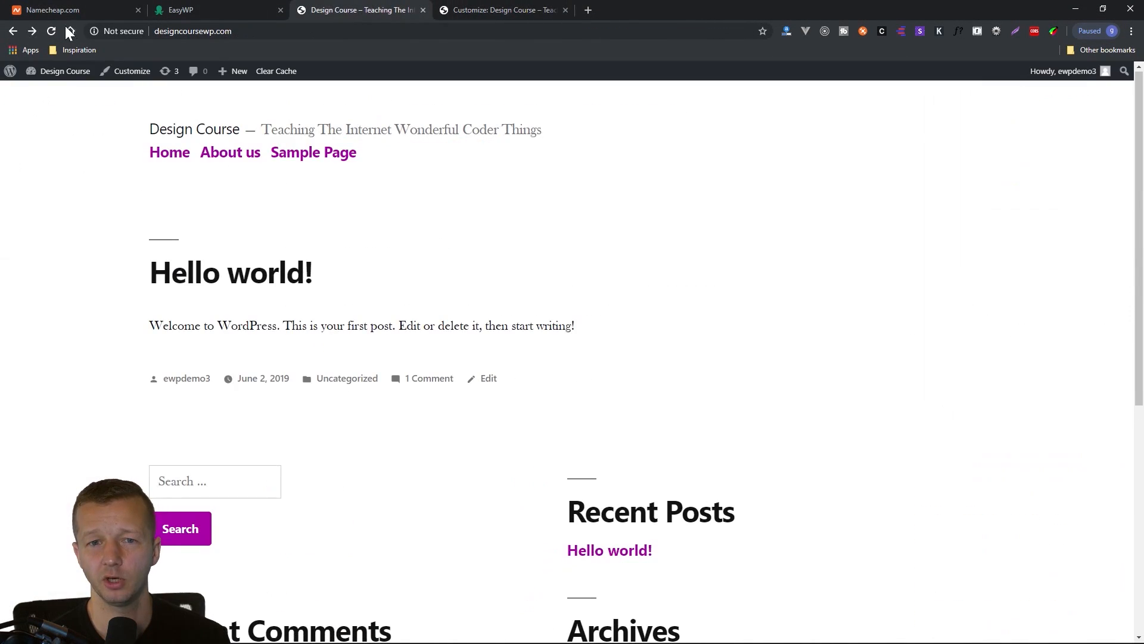
click(169, 31)
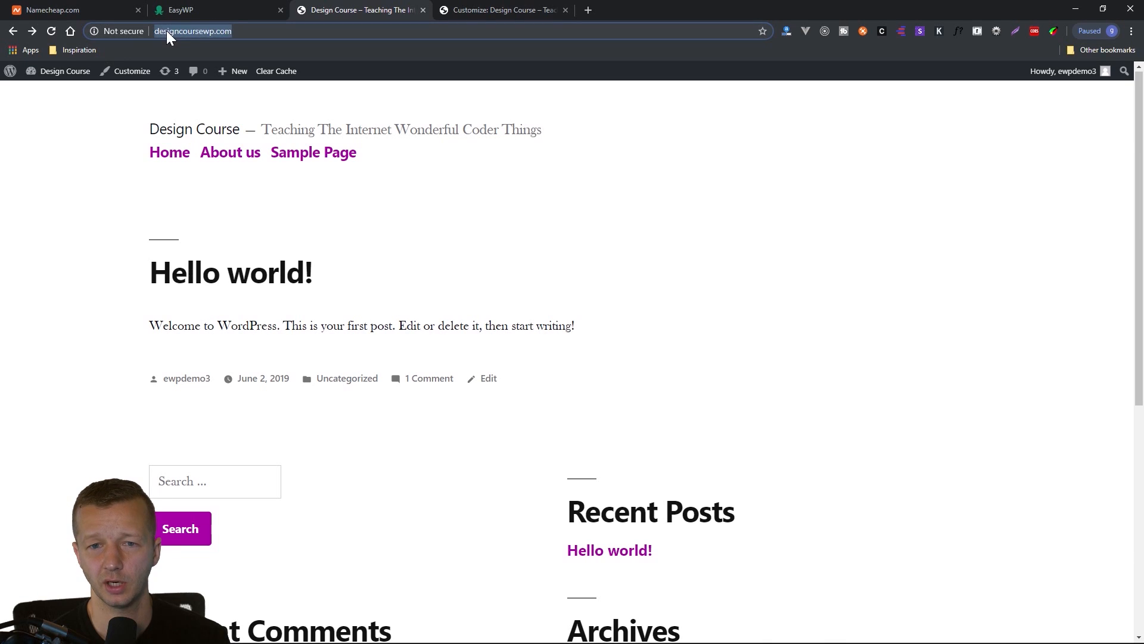
click(53, 31)
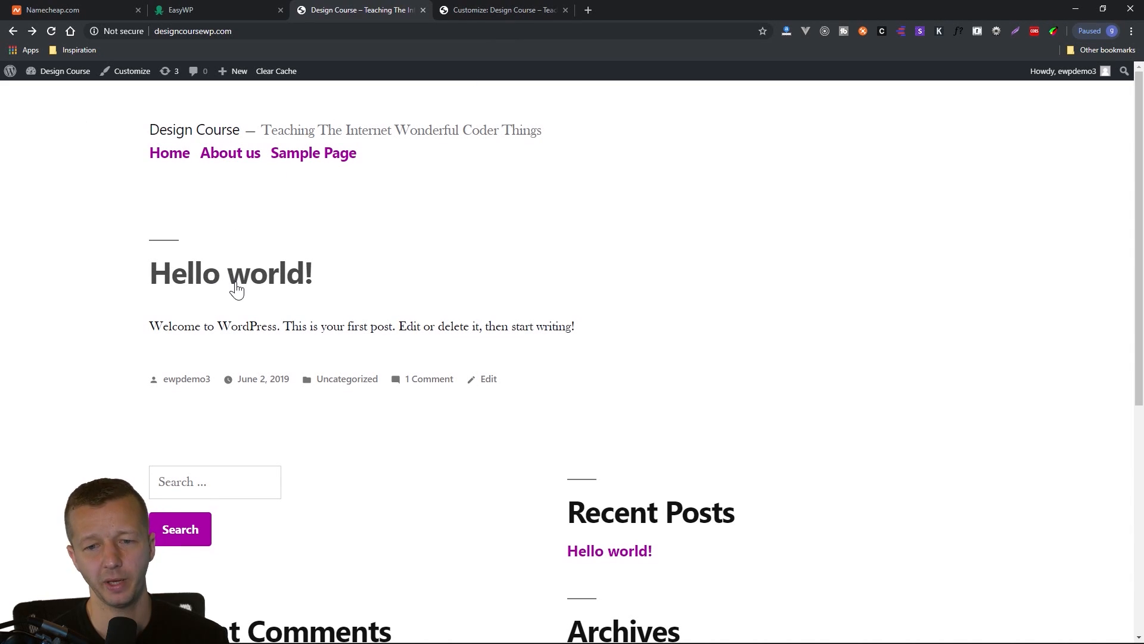
View the Hello world! post on the live site, compare it with the Customizer, and return to the Customizer.
click(235, 285)
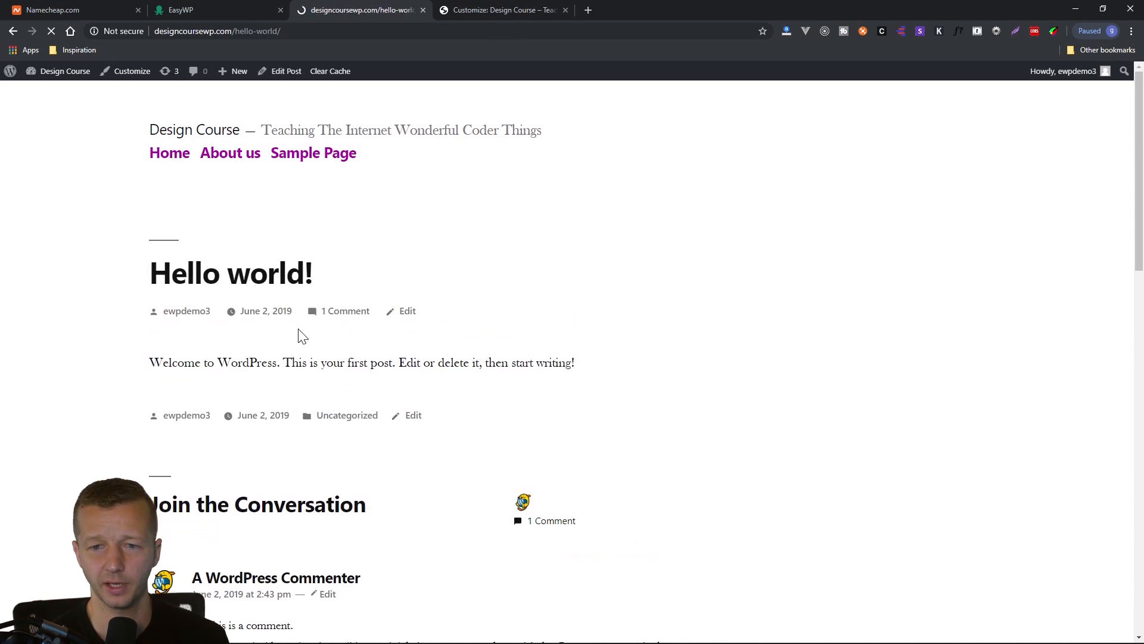
click(491, 10)
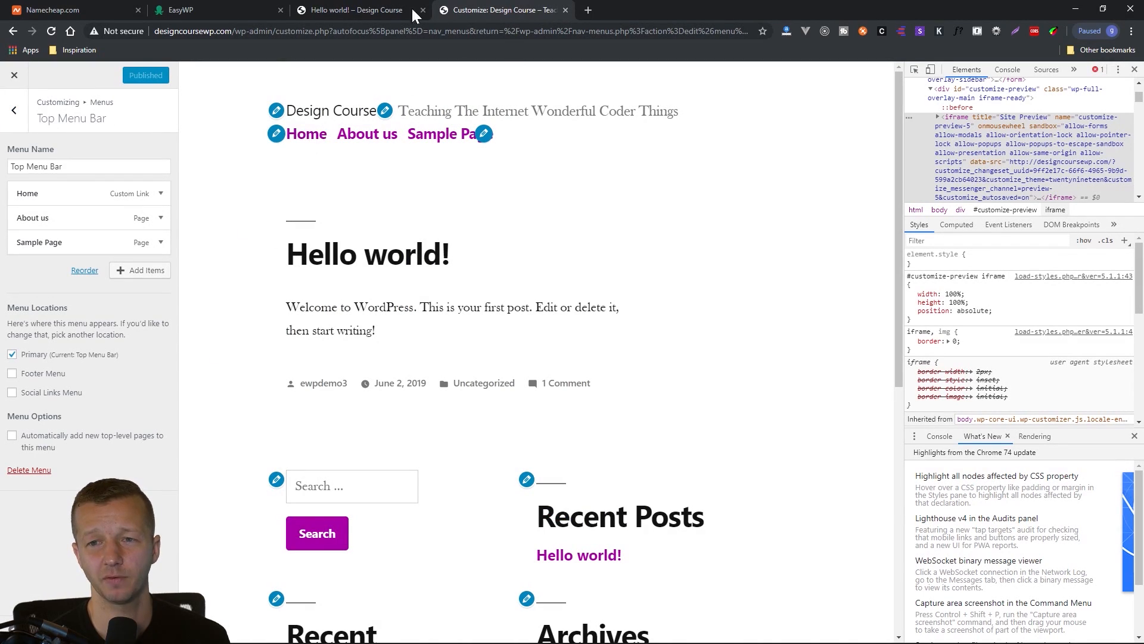
click(390, 10)
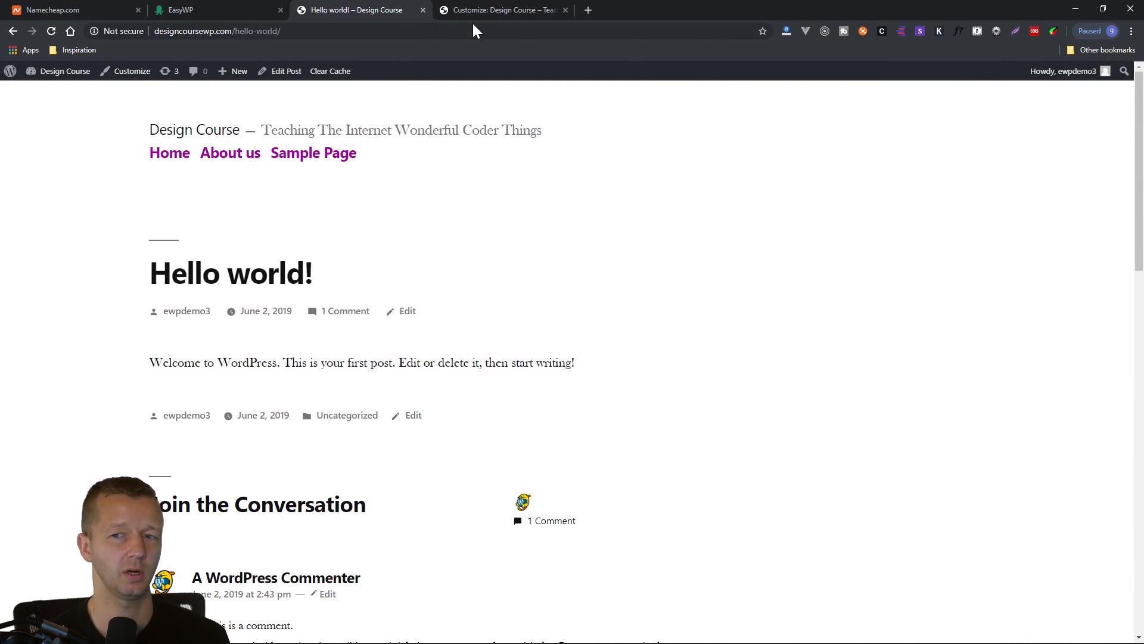
click(506, 8)
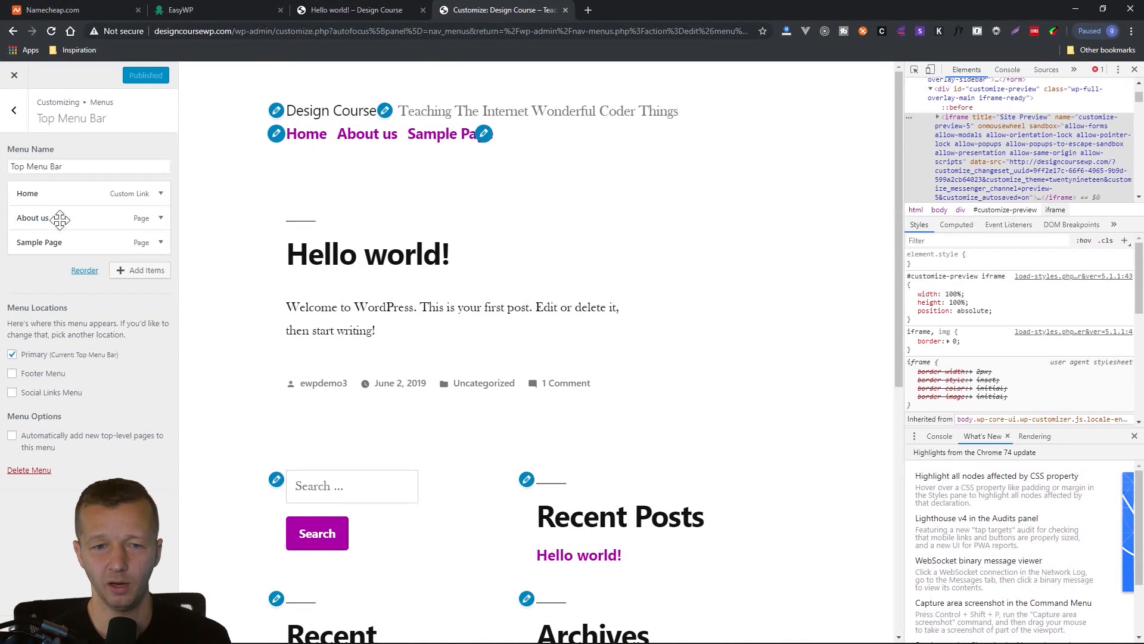
Open the Customizer's Additional CSS section, delete the existing .main-menu rule, and close the developer tools.
click(16, 117)
click(13, 112)
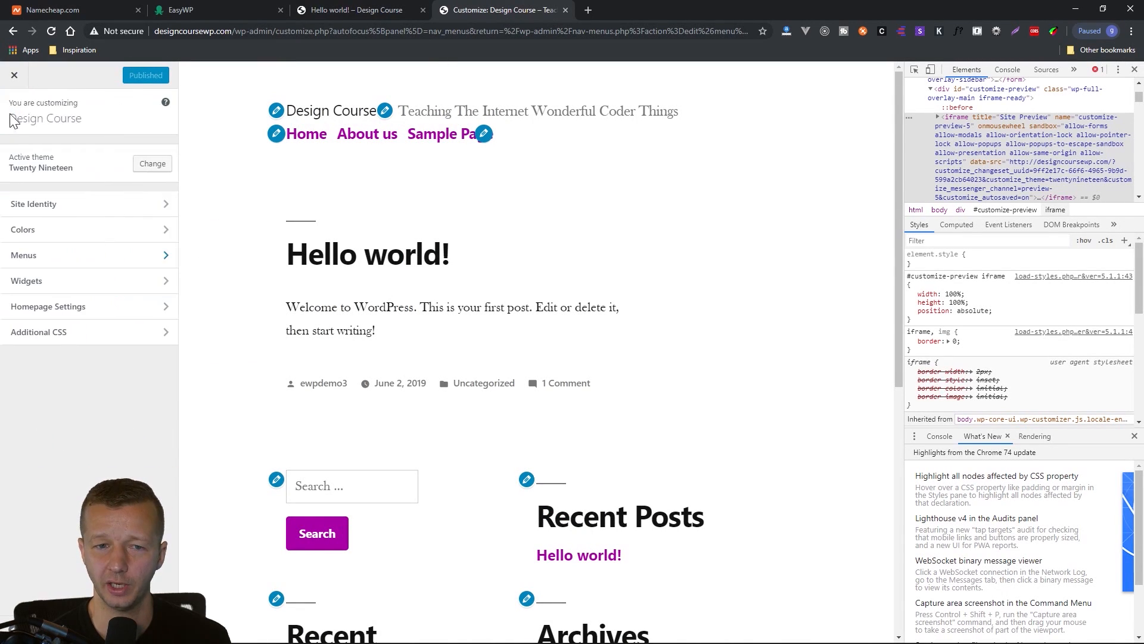
click(43, 332)
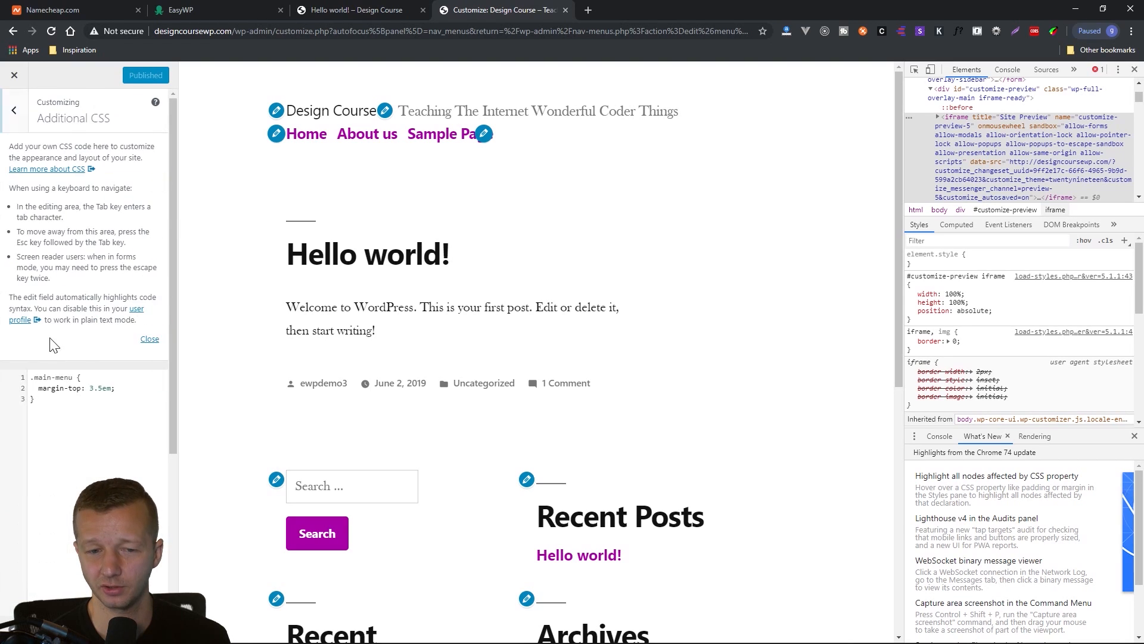
click(77, 401)
key(ctrl+a)
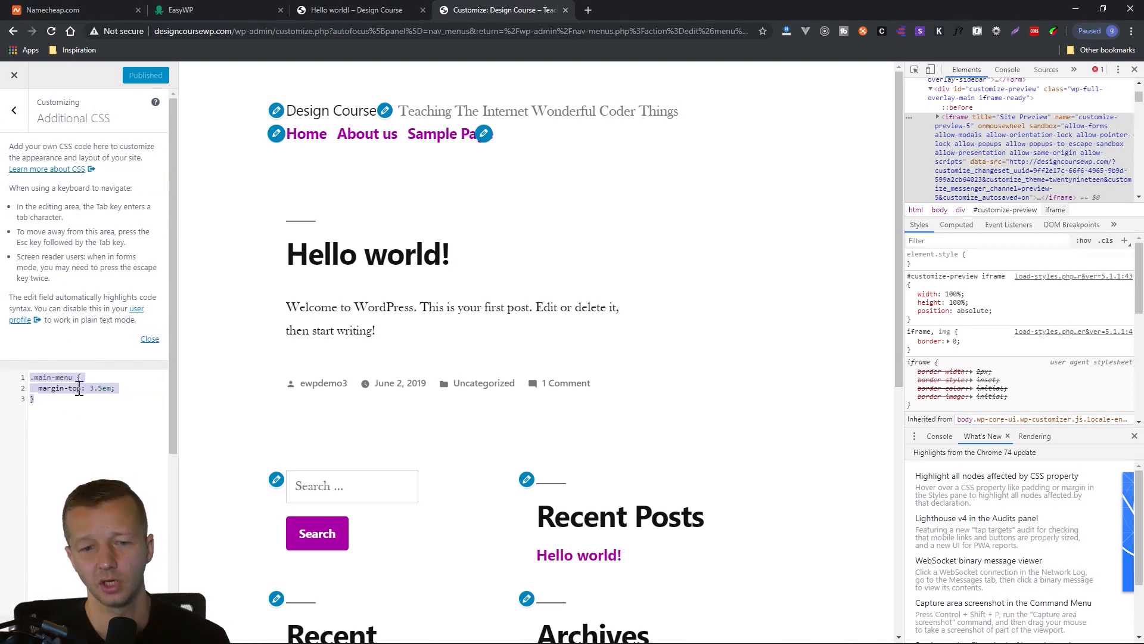
key(BackSpace)
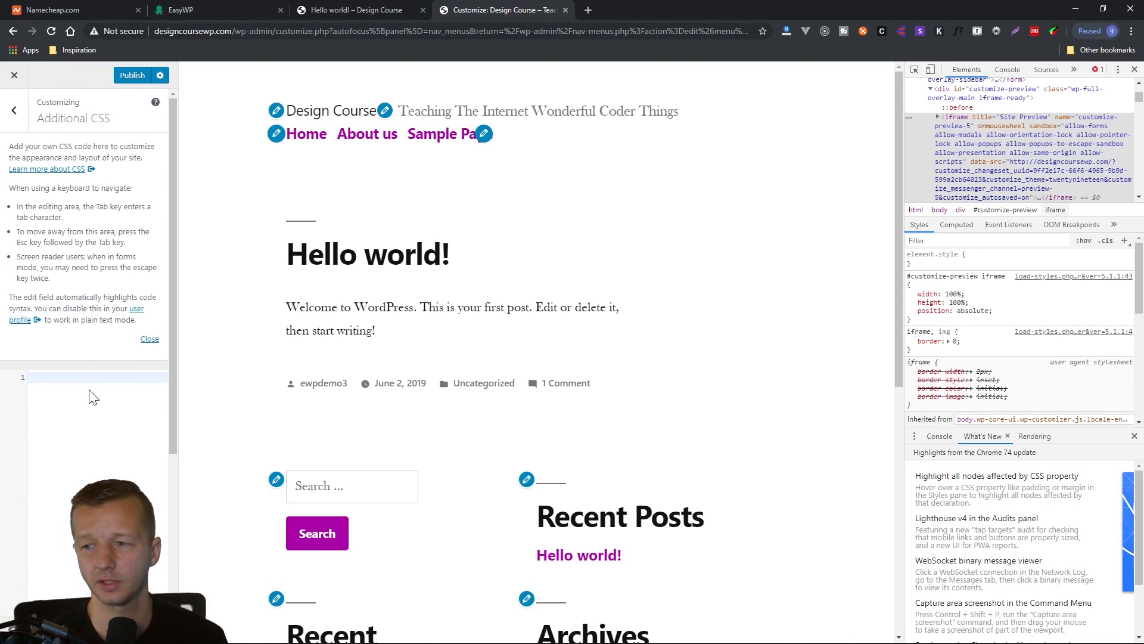
click(1134, 69)
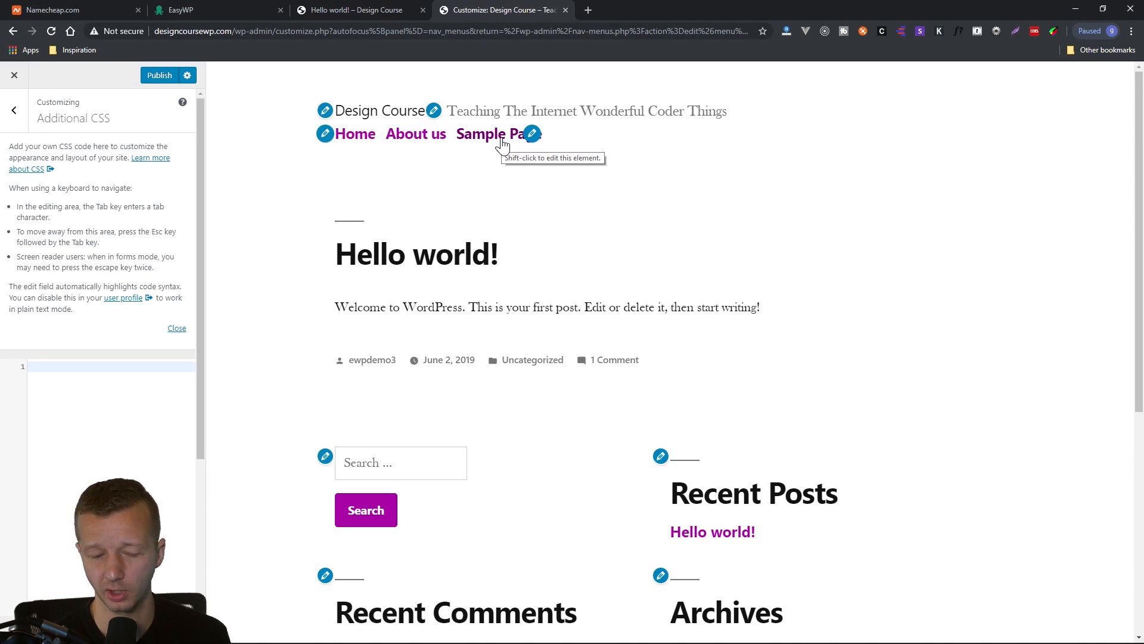
Inspect the Home link of the previewed navigation menu in the developer tools to find the menu's markup.
key(ctrl+shift+i)
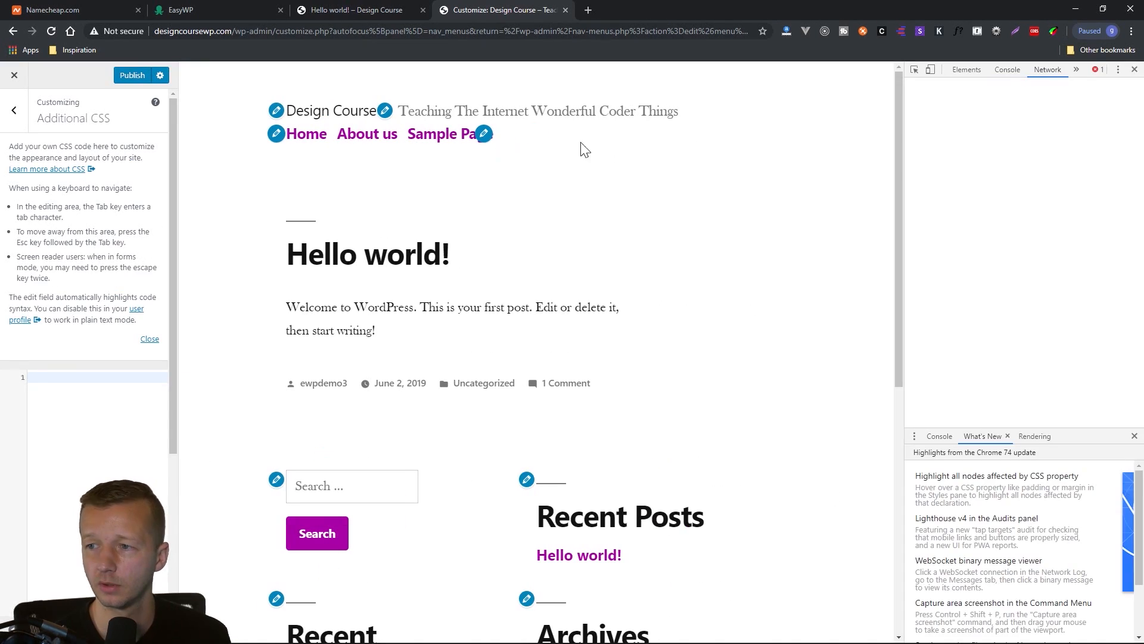
click(914, 70)
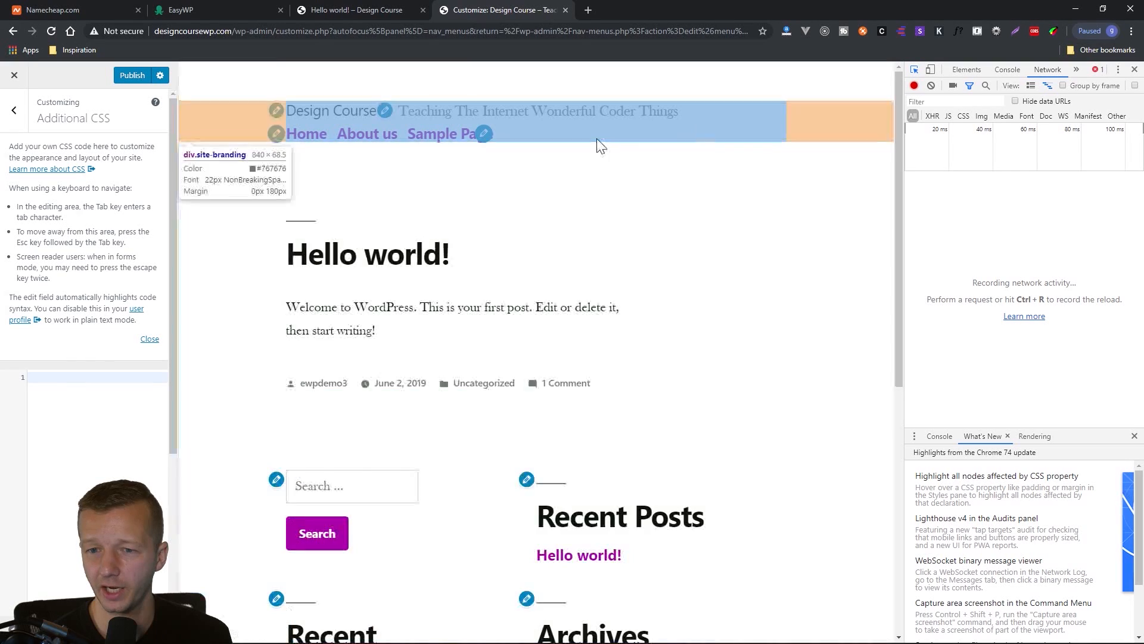
click(302, 132)
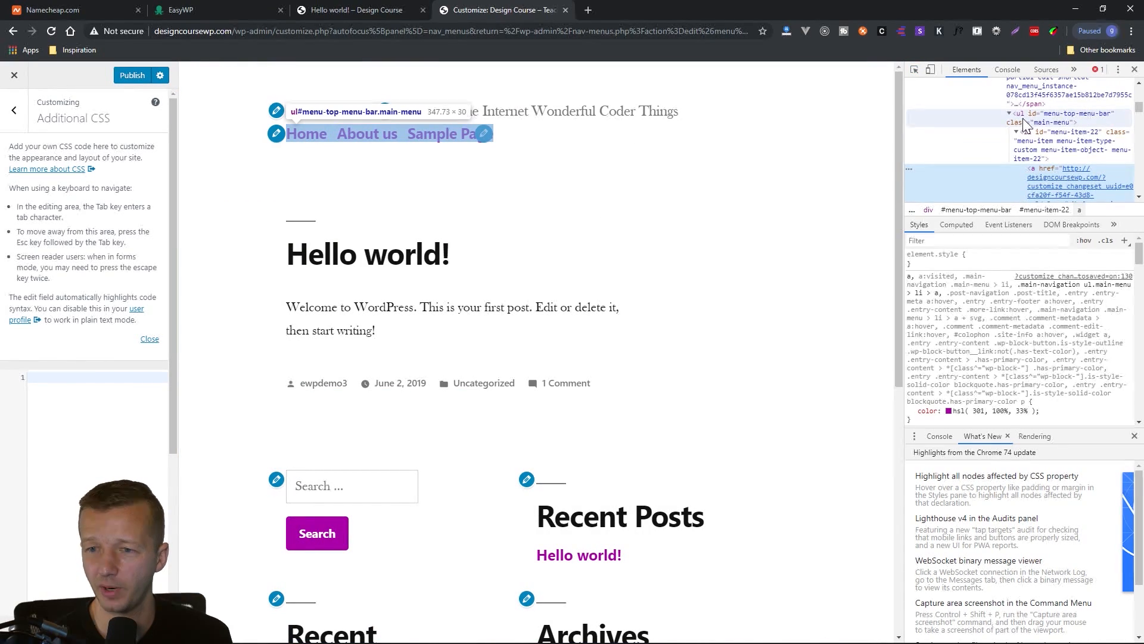
Select the menu's ul element in the developer tools and add a .main-menu rule with margin-top: 1.3em !important to the Additional CSS.
click(1034, 123)
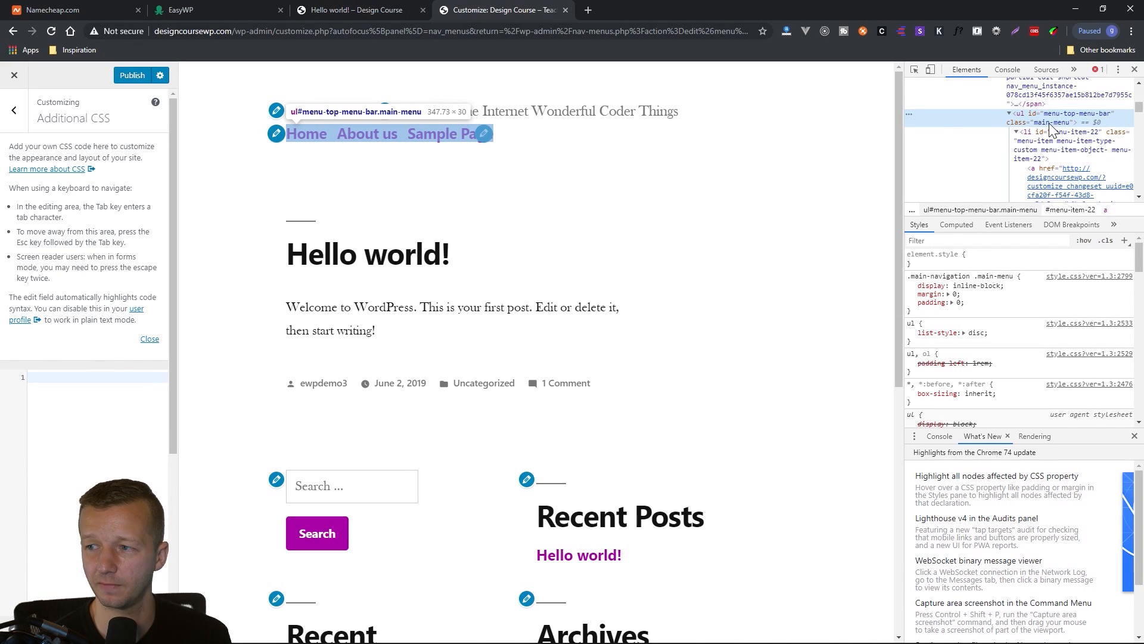
click(138, 410)
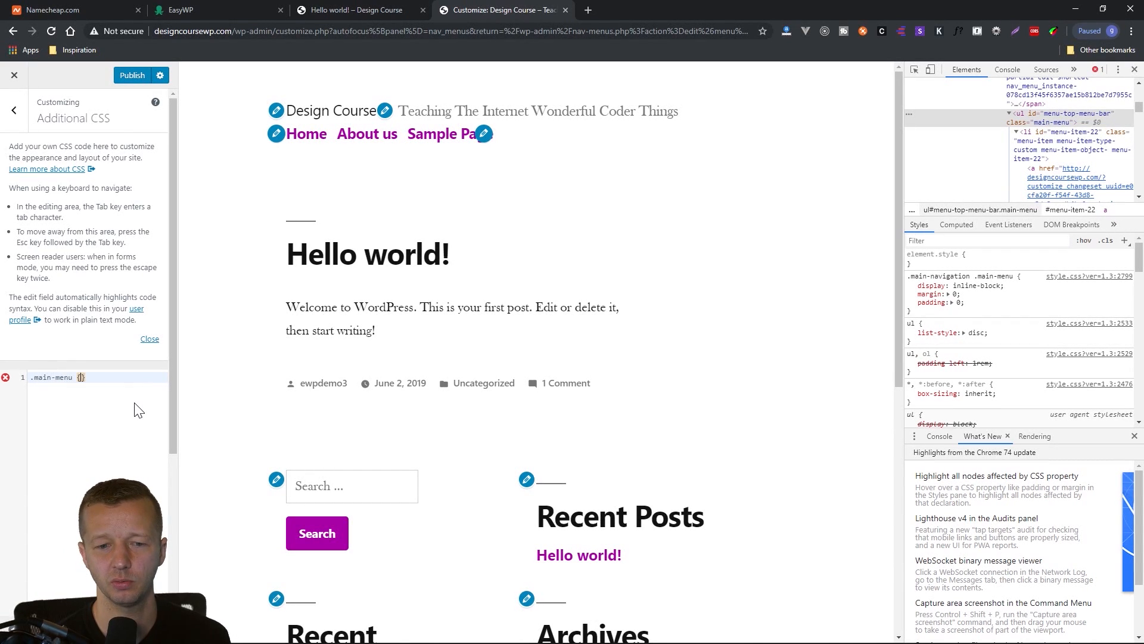
text(.main-menu {)
key(Return)
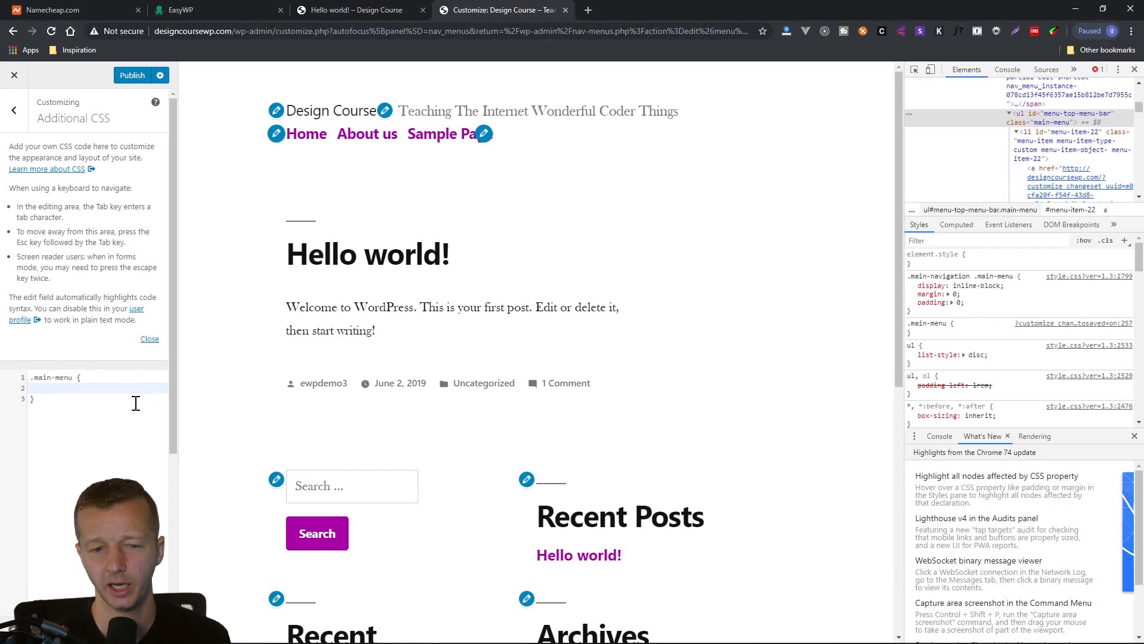
text(margin-top: 1.3)
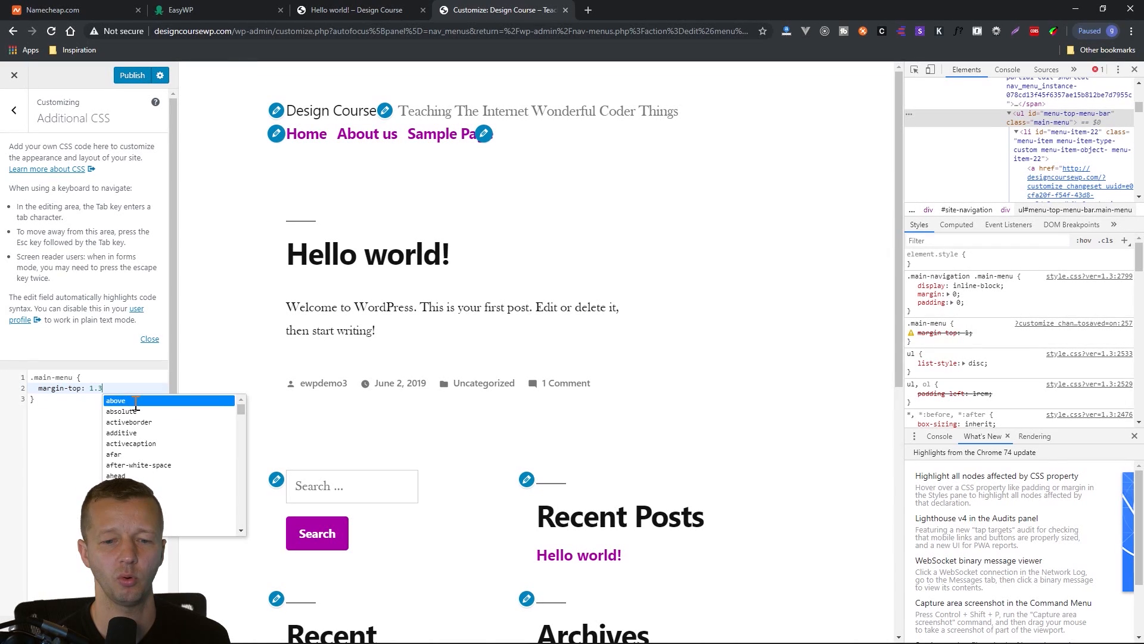
text(em !important)
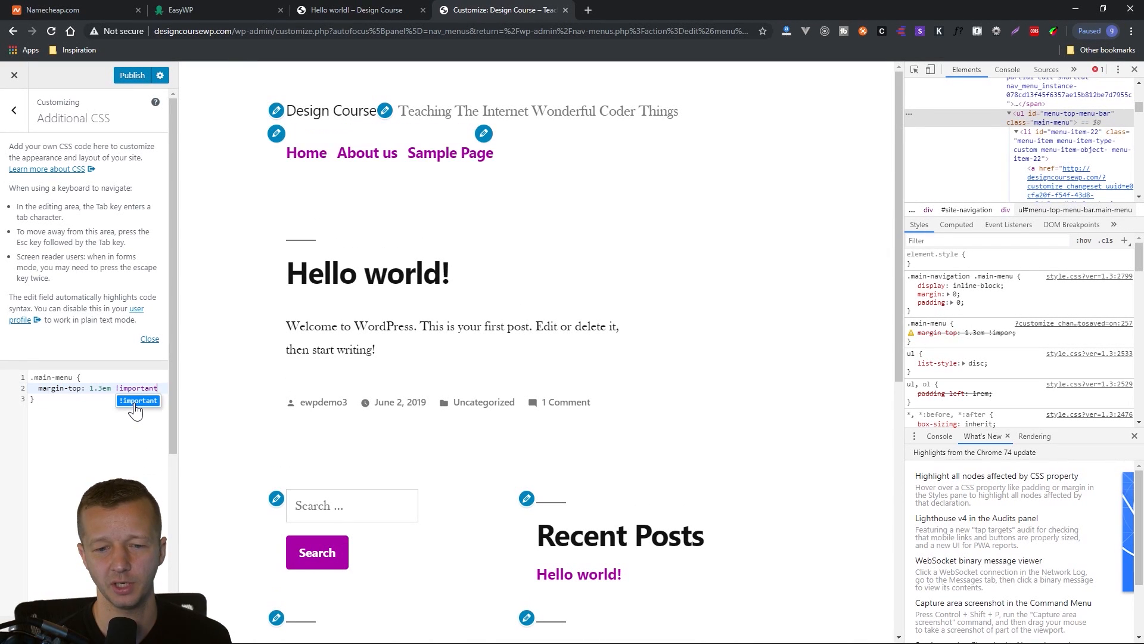
text(;)
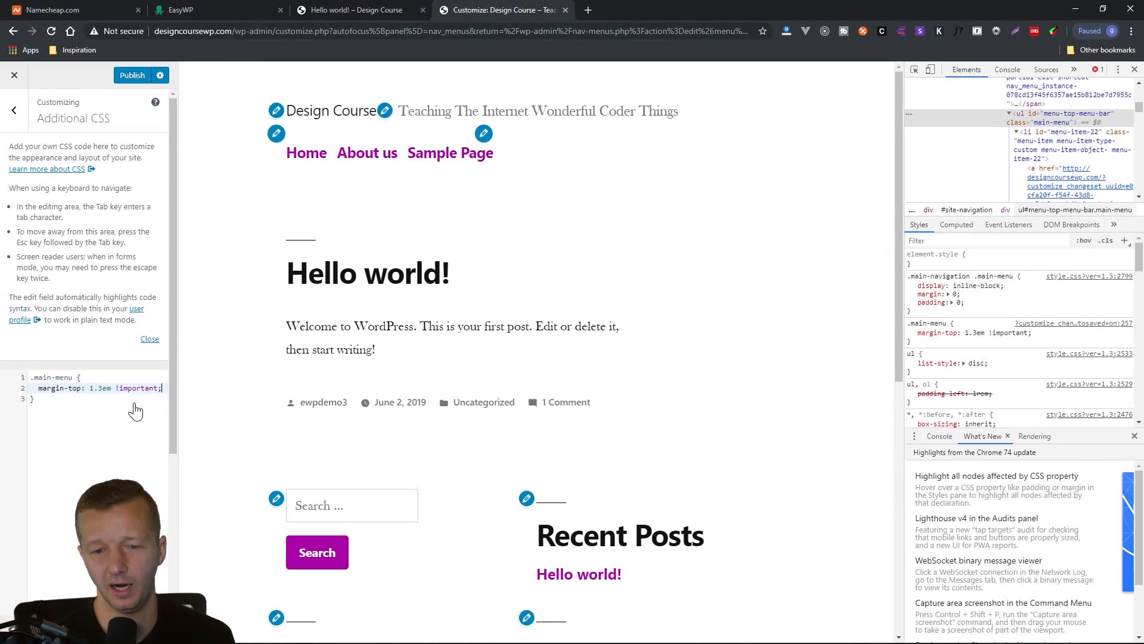
Set the .main-menu rule's margin-top to 1em and publish the Customizer changes.
drag(102, 389, 94, 388)
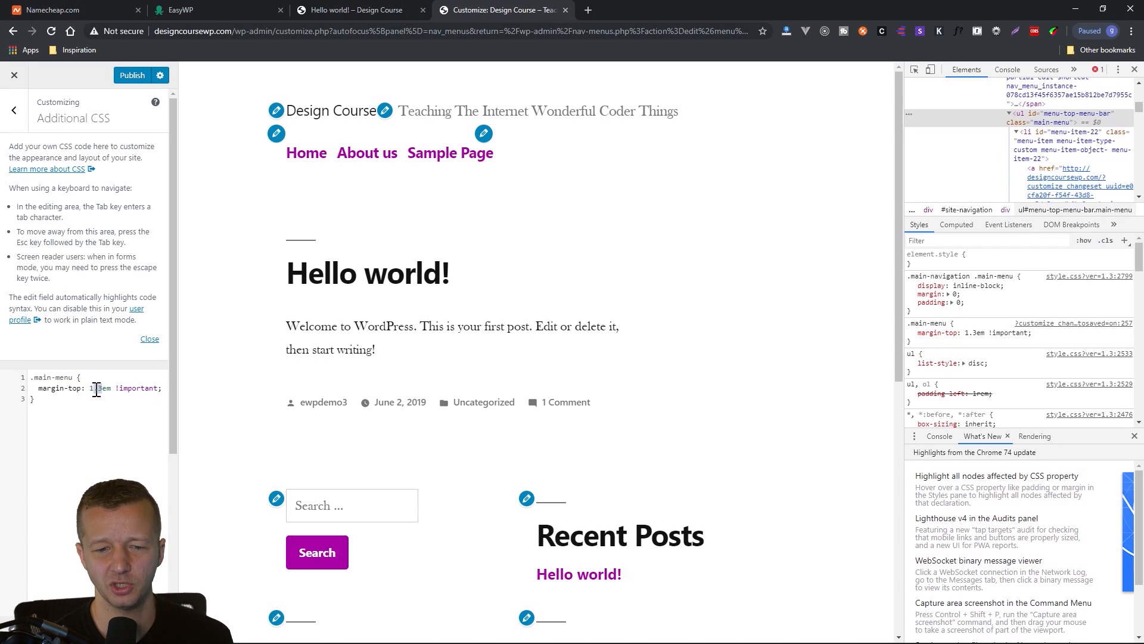
key(BackSpace)
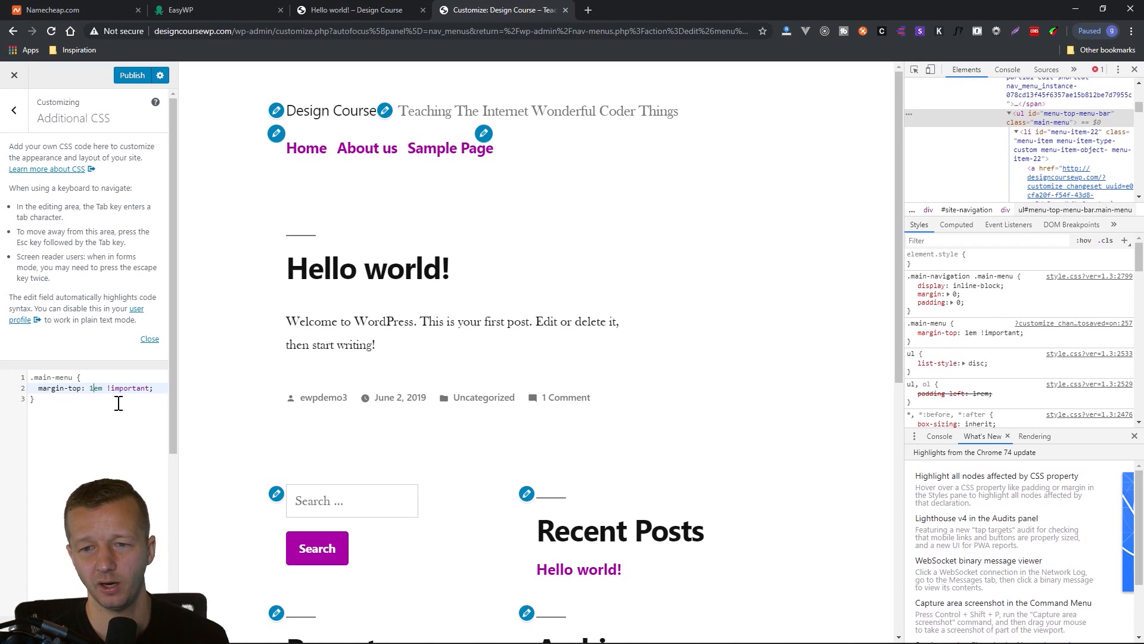
click(110, 399)
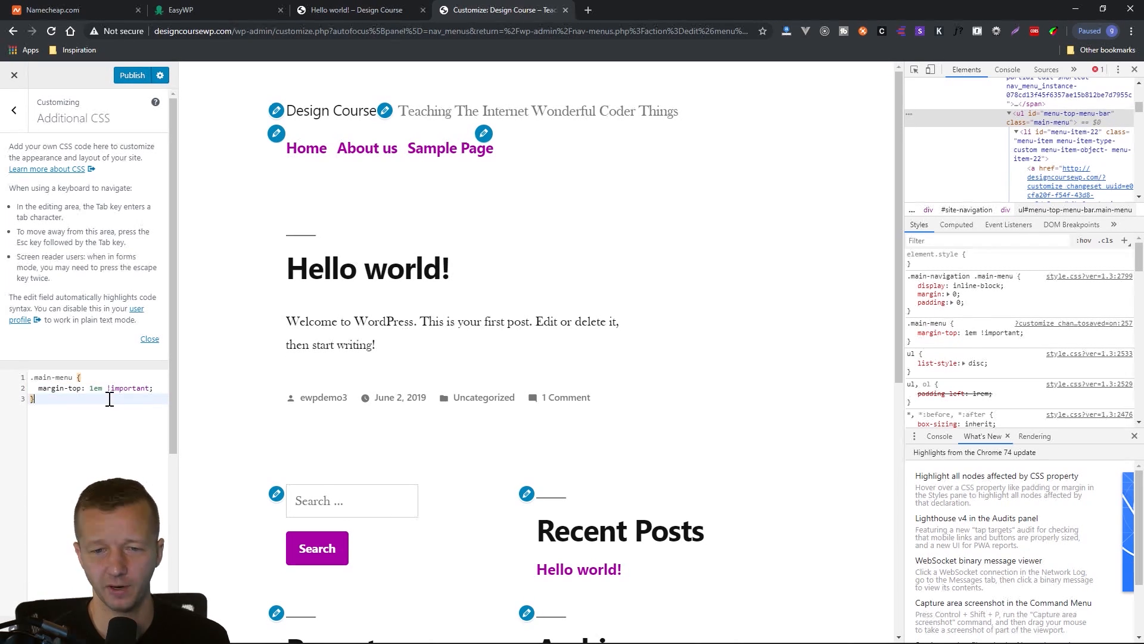
click(132, 81)
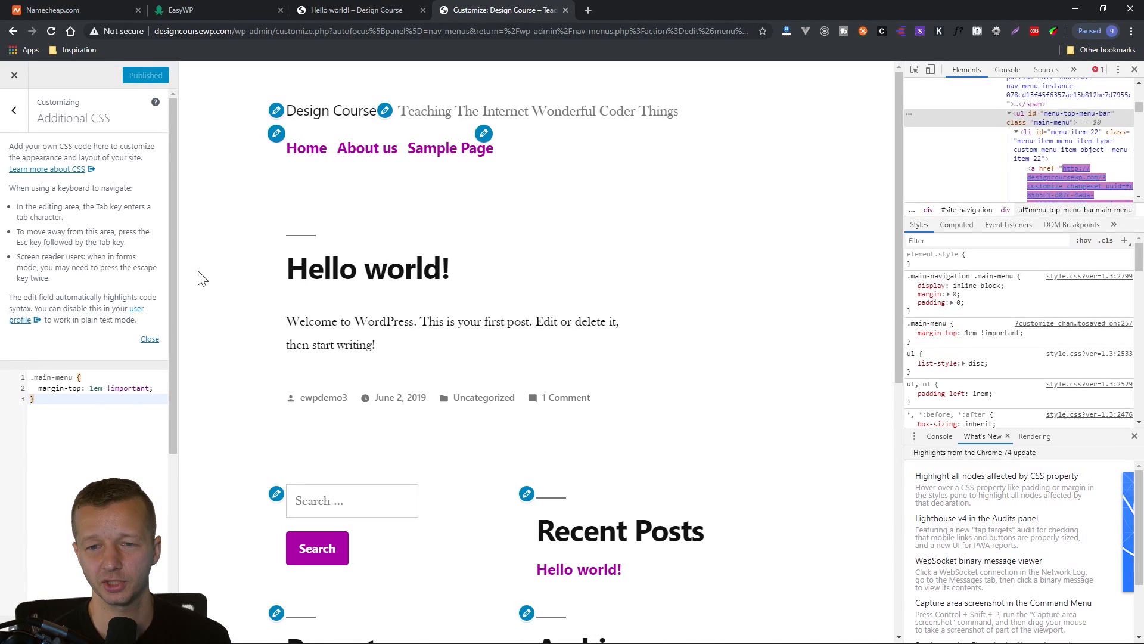
Close the Customizer and reload the live Hello world! post to check the menu spacing.
click(14, 76)
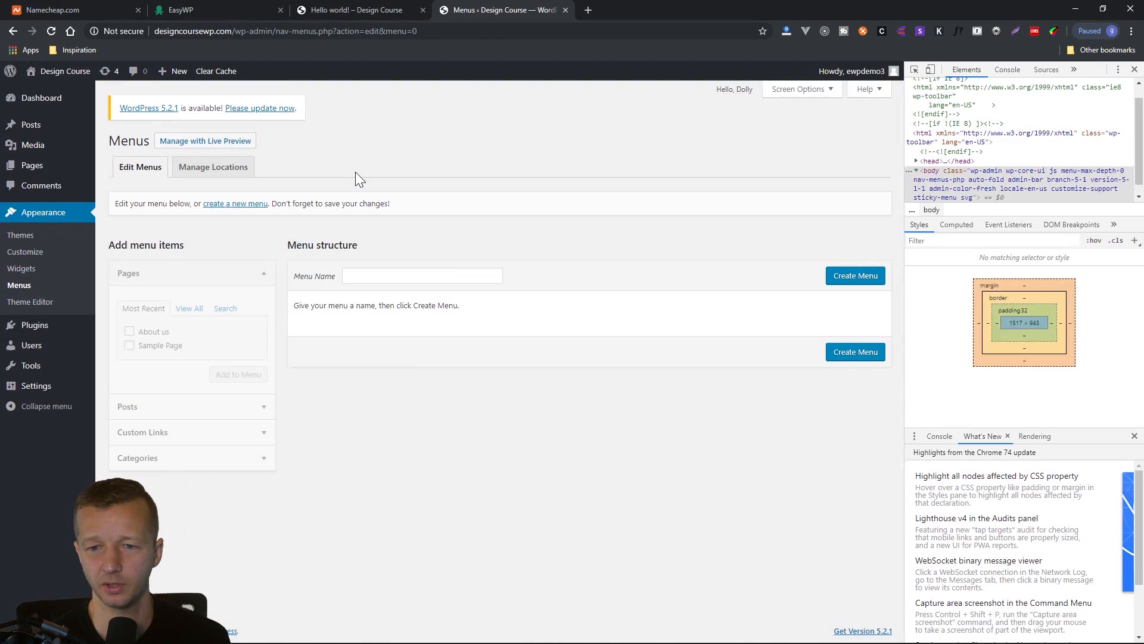
click(348, 10)
click(51, 31)
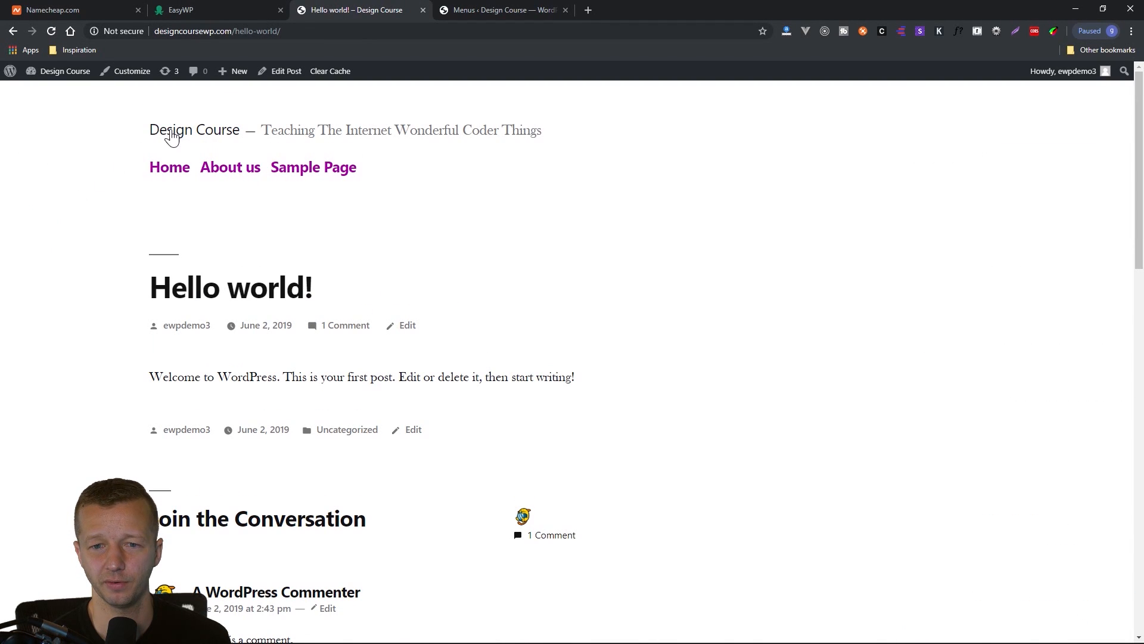
Reopen the Menus screen in the WordPress admin, review the Top Menu Bar name and items, and close the developer tools.
click(480, 9)
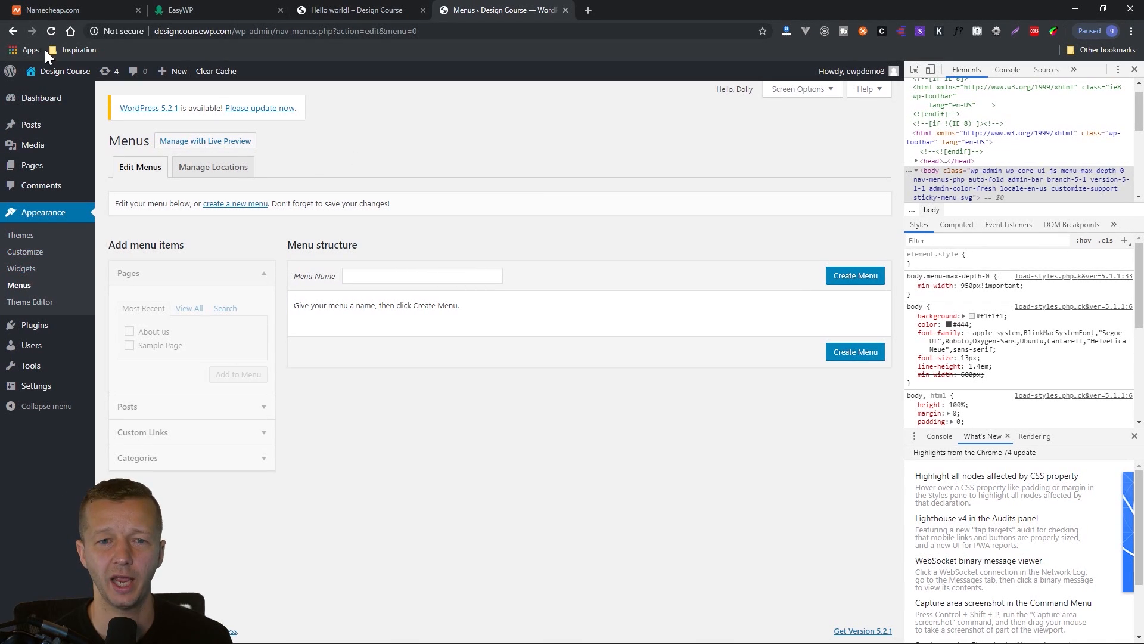
click(30, 288)
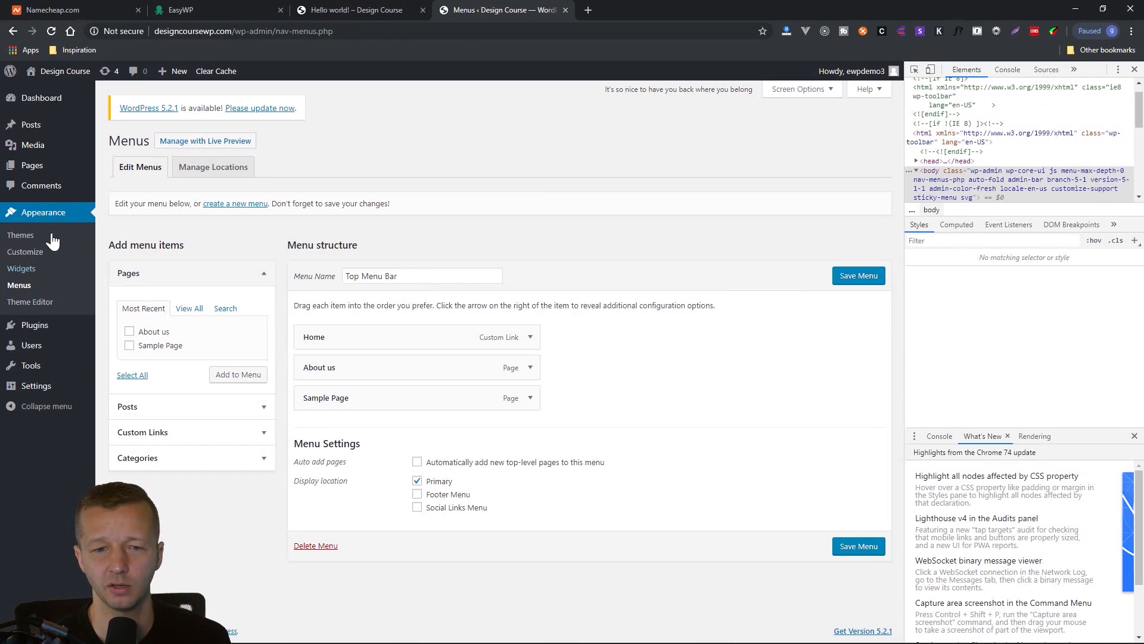
drag(409, 273, 341, 274)
click(404, 273)
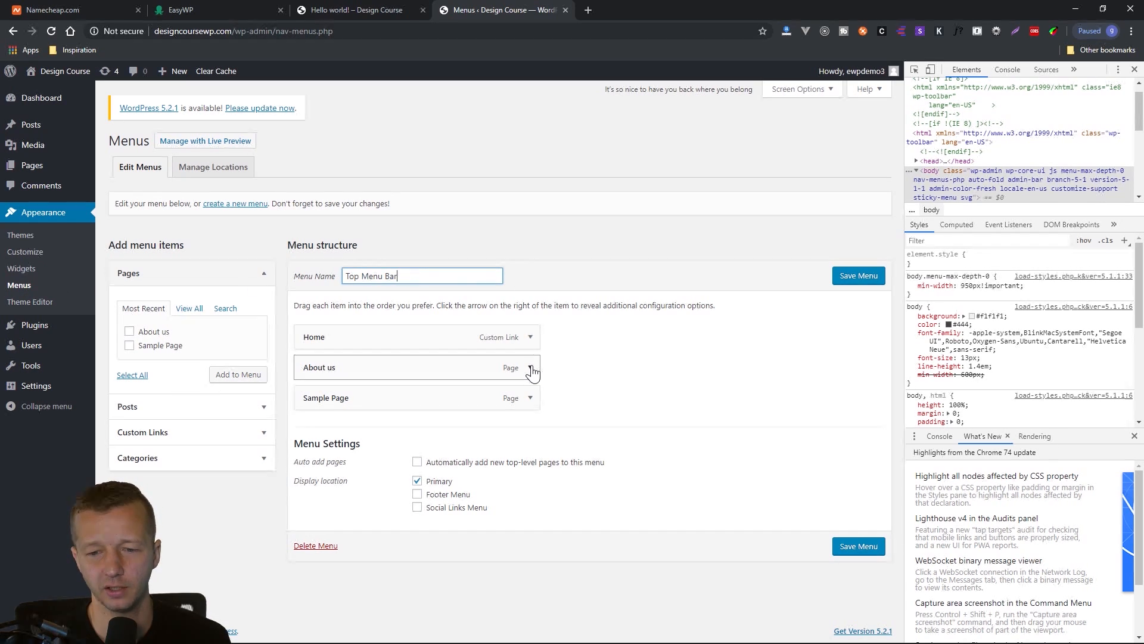
mouse_move(376, 399)
mouse_down()
mouse_move(372, 337)
mouse_move(386, 416)
mouse_up()
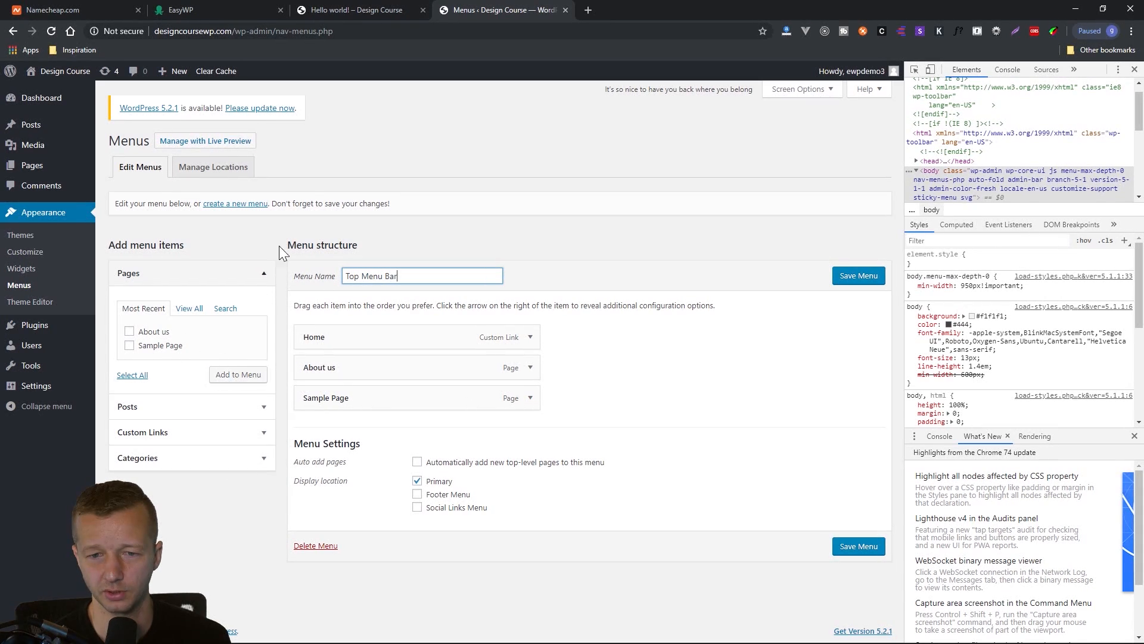
click(390, 148)
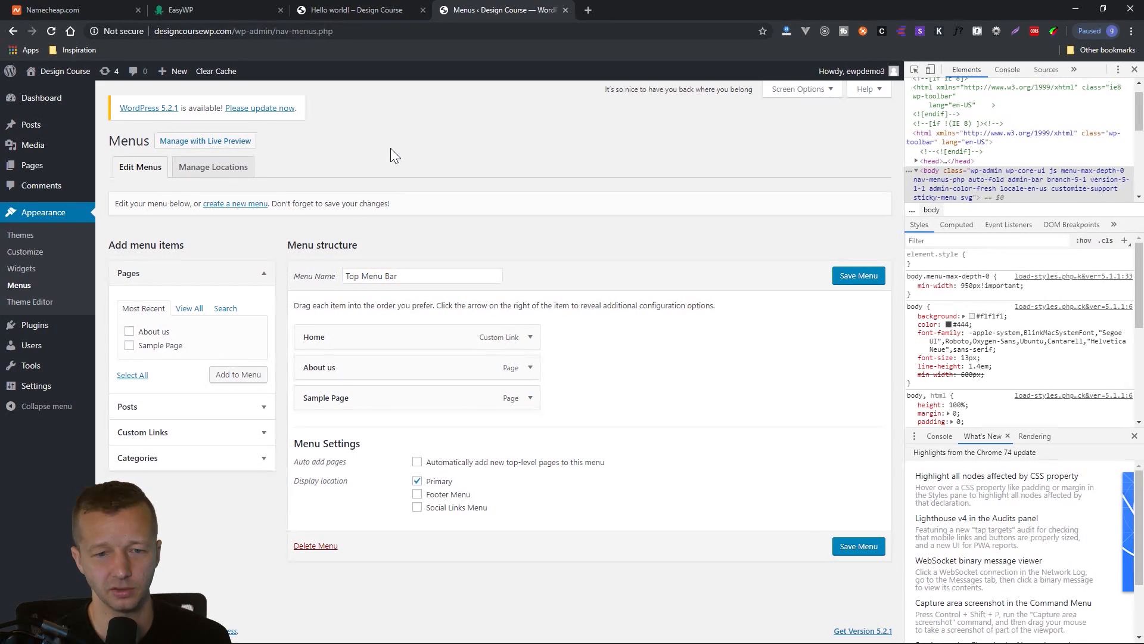
key(F12)
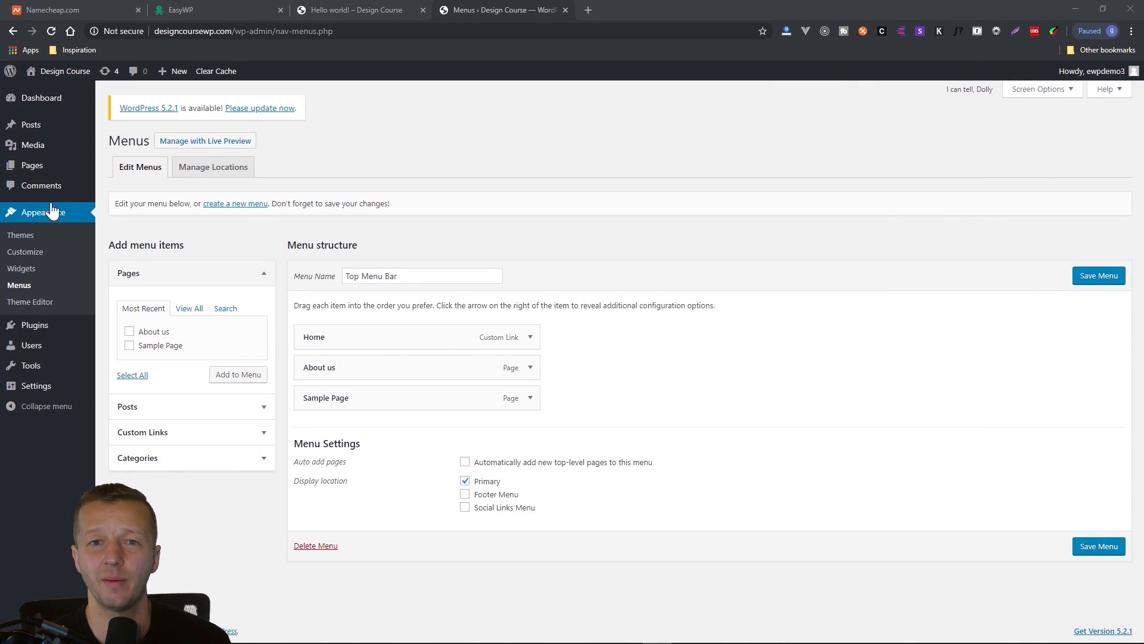
View the installed themes, open the Add Themes page, and browse the featured themes.
click(25, 237)
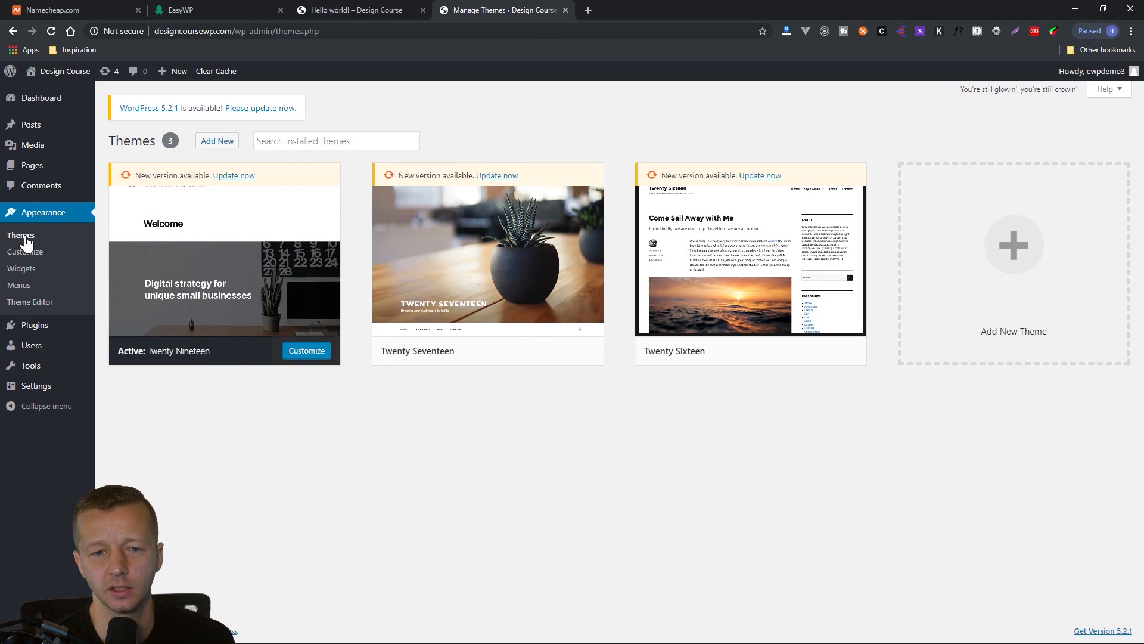
mouse_move(201, 284)
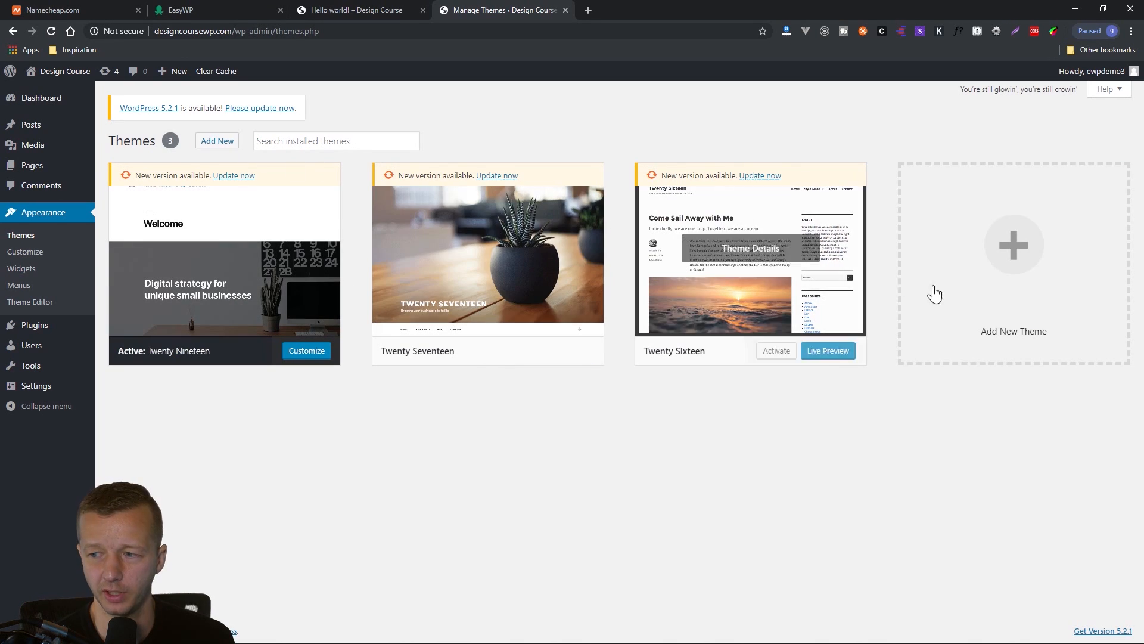
click(215, 143)
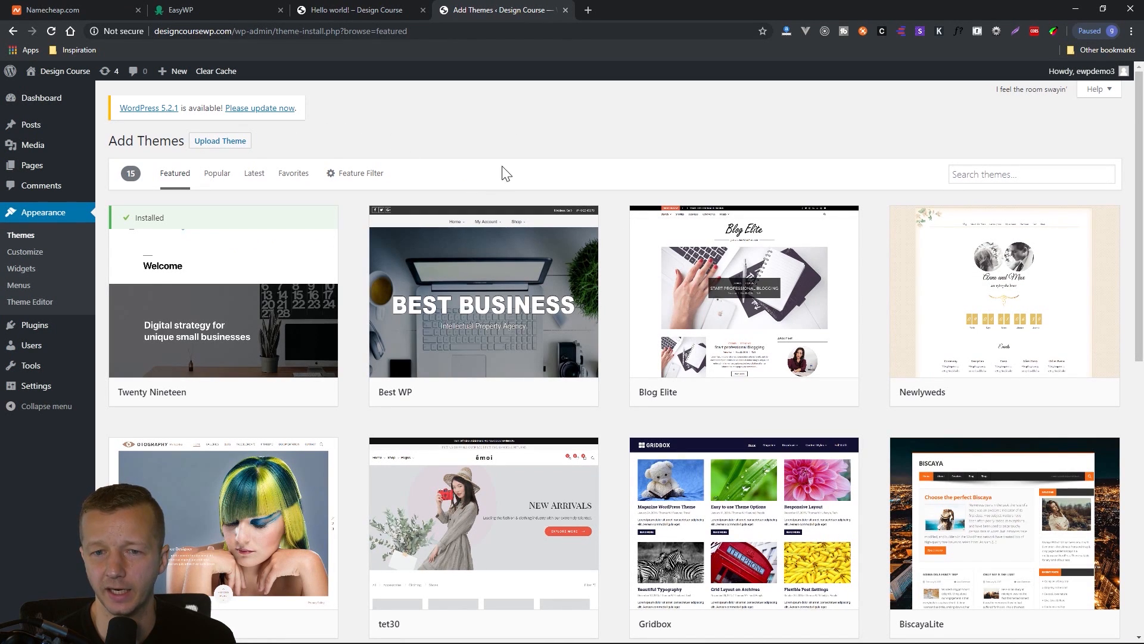
scroll(887, 209, down, 6)
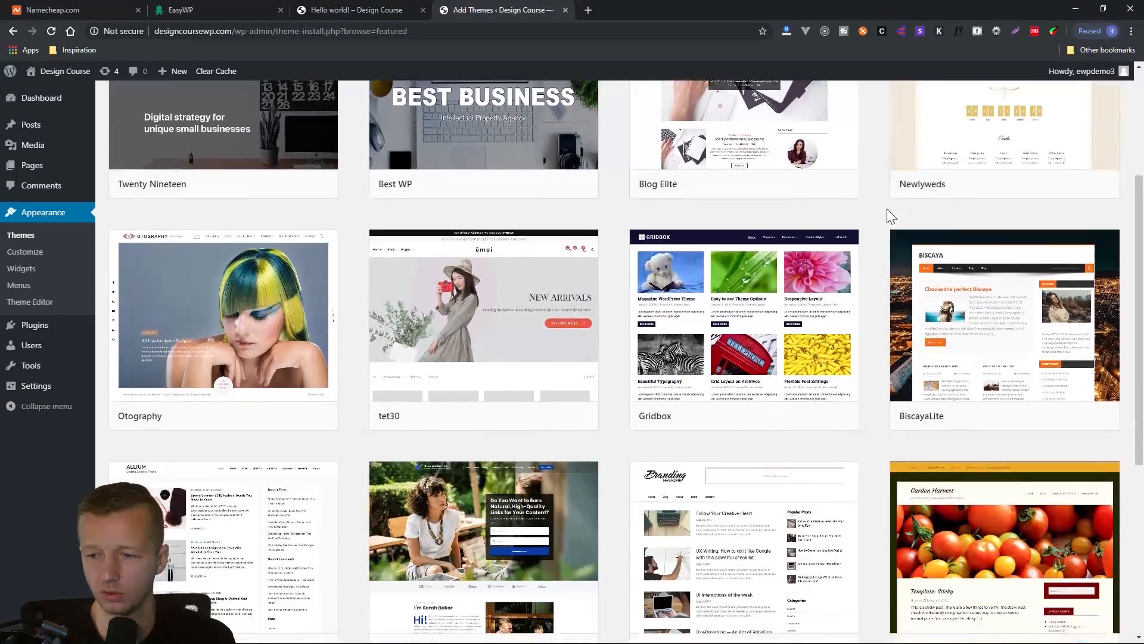
scroll(894, 217, down, 4)
scroll(895, 219, up, 10)
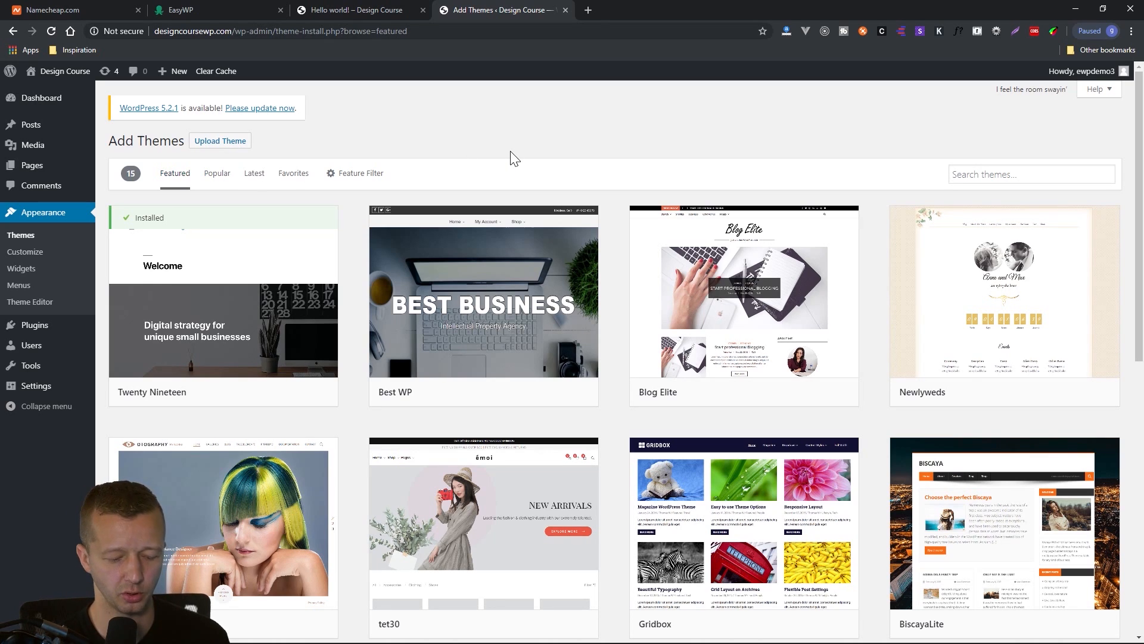
Search Google for "wordpress themes 2019" in a new browser window.
key(ctrl+n)
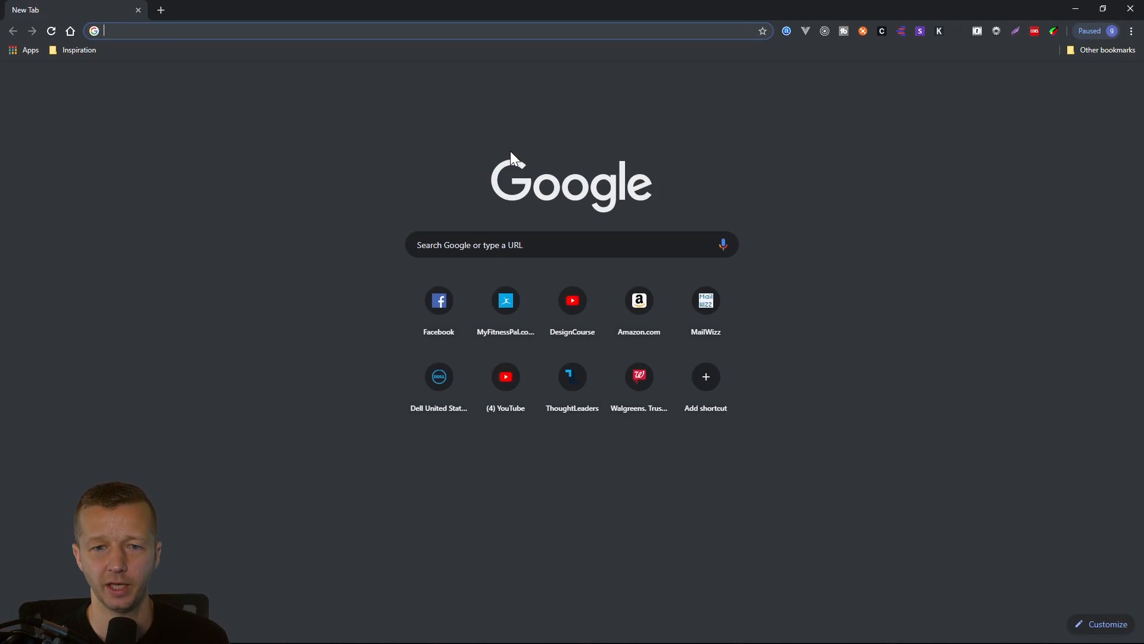
text(wordpress themes 2)
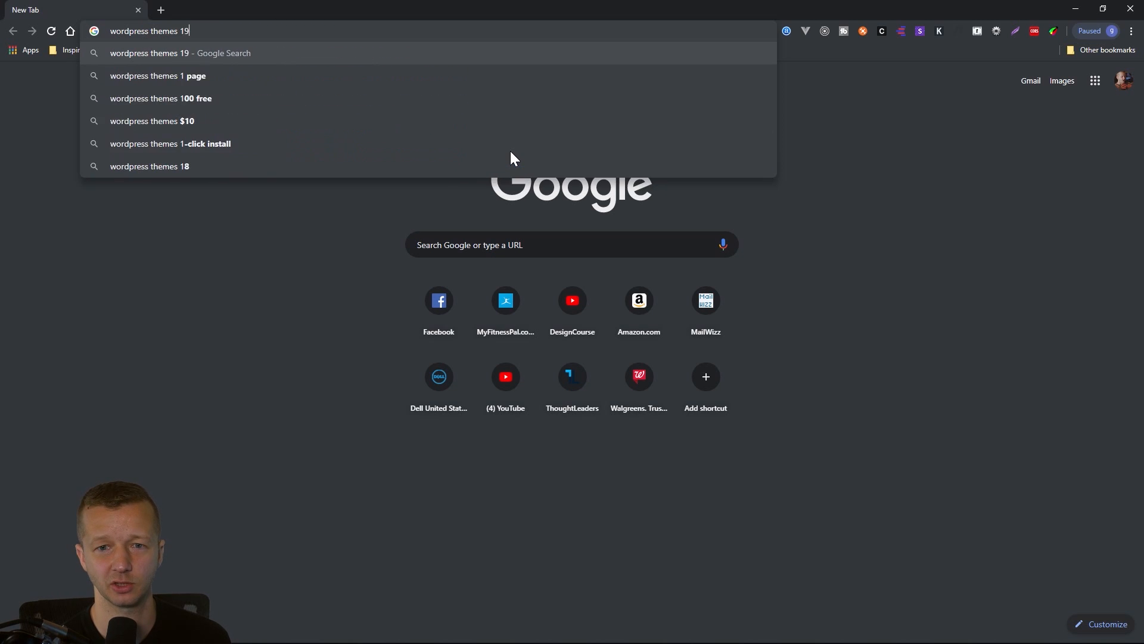
text(019)
key(Return)
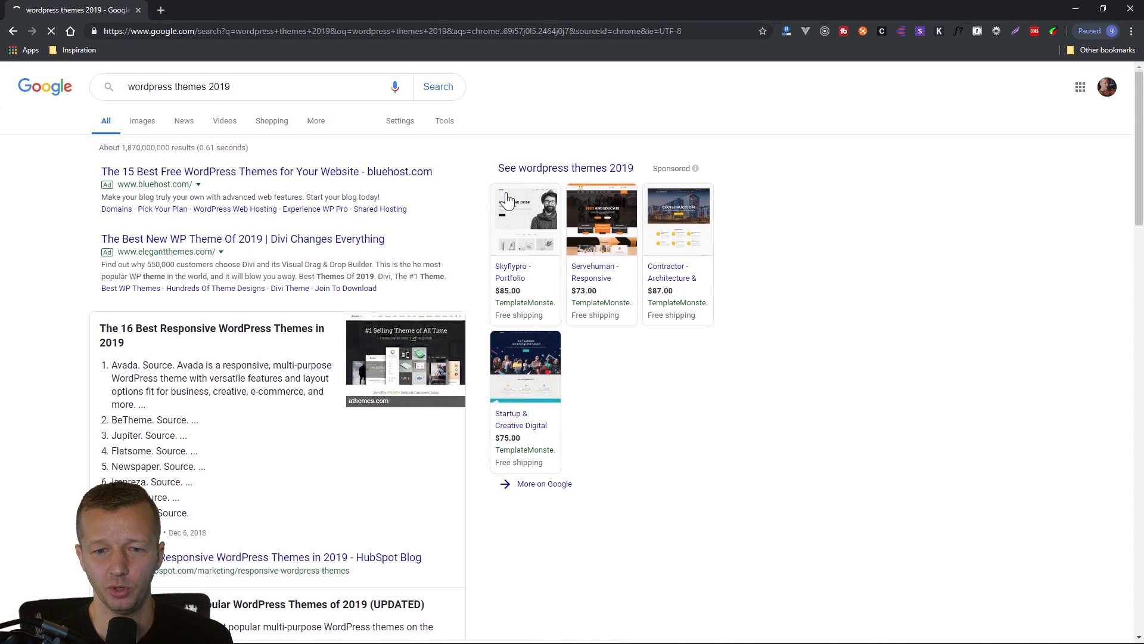
Look through the Google results for lists of popular WordPress themes, and close that browser window.
scroll(166, 365, down, 4)
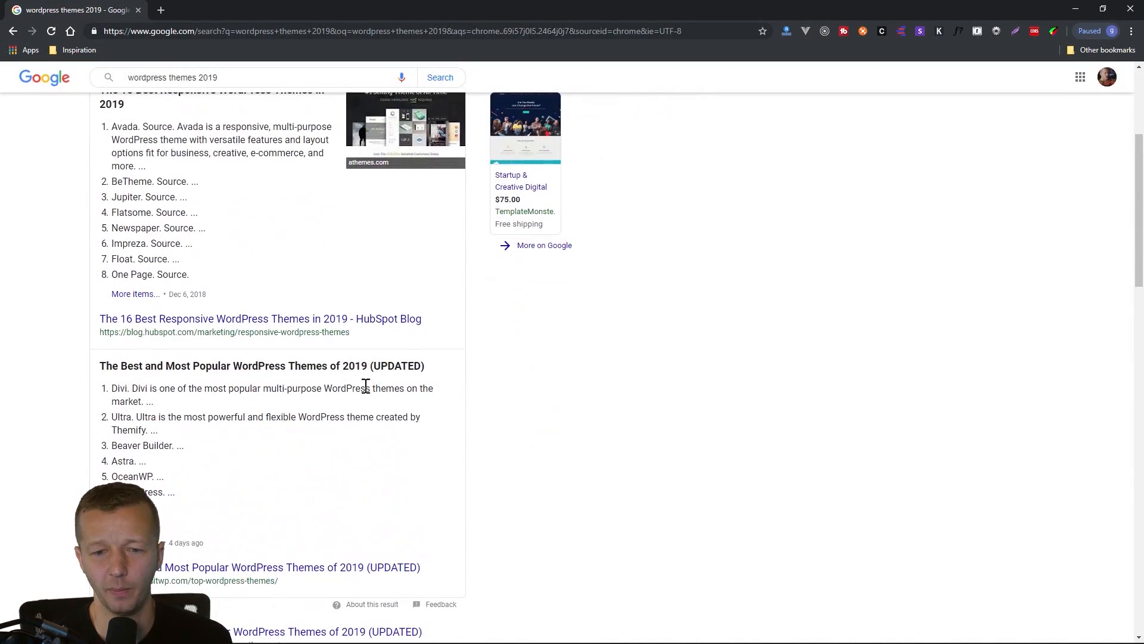
scroll(235, 383, up, 2)
scroll(236, 384, down, 4)
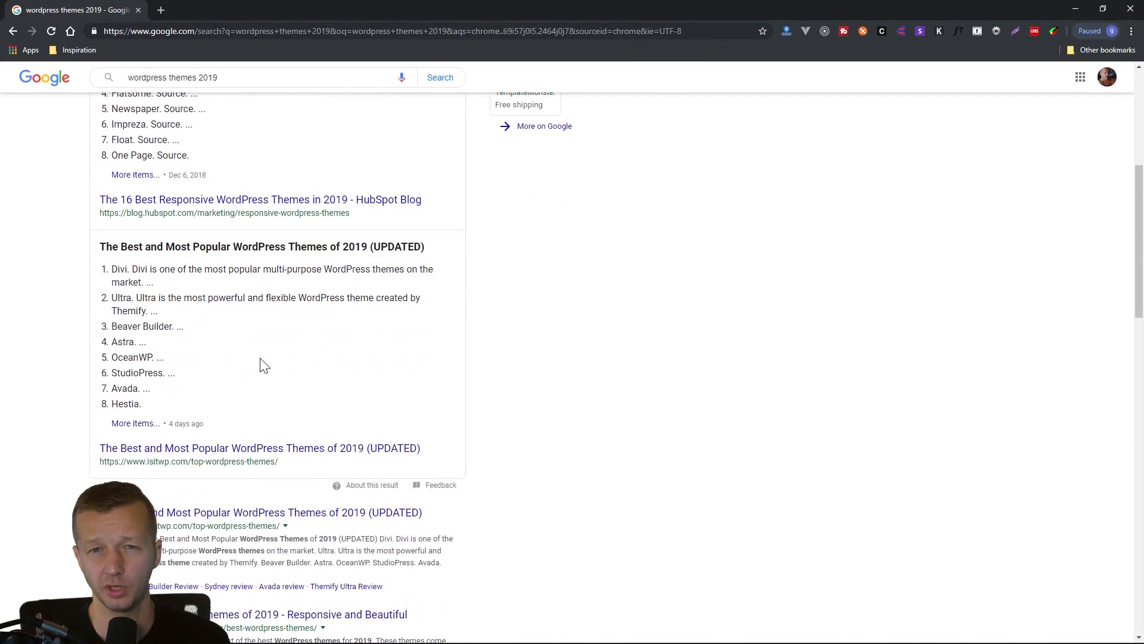
scroll(264, 363, down, 4)
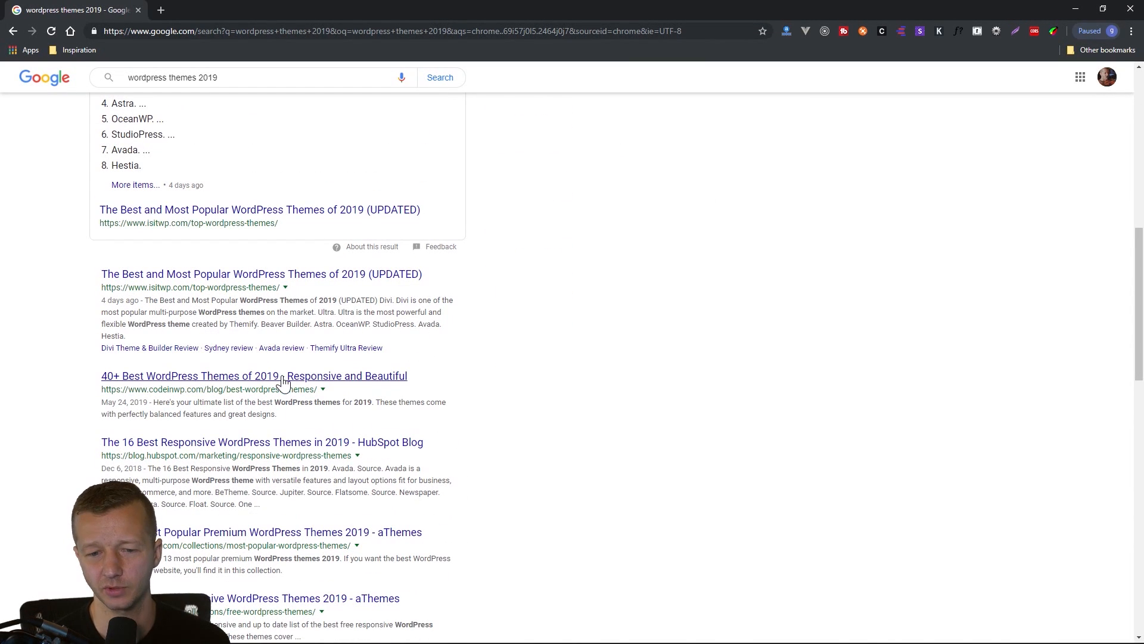
scroll(283, 381, down, 2)
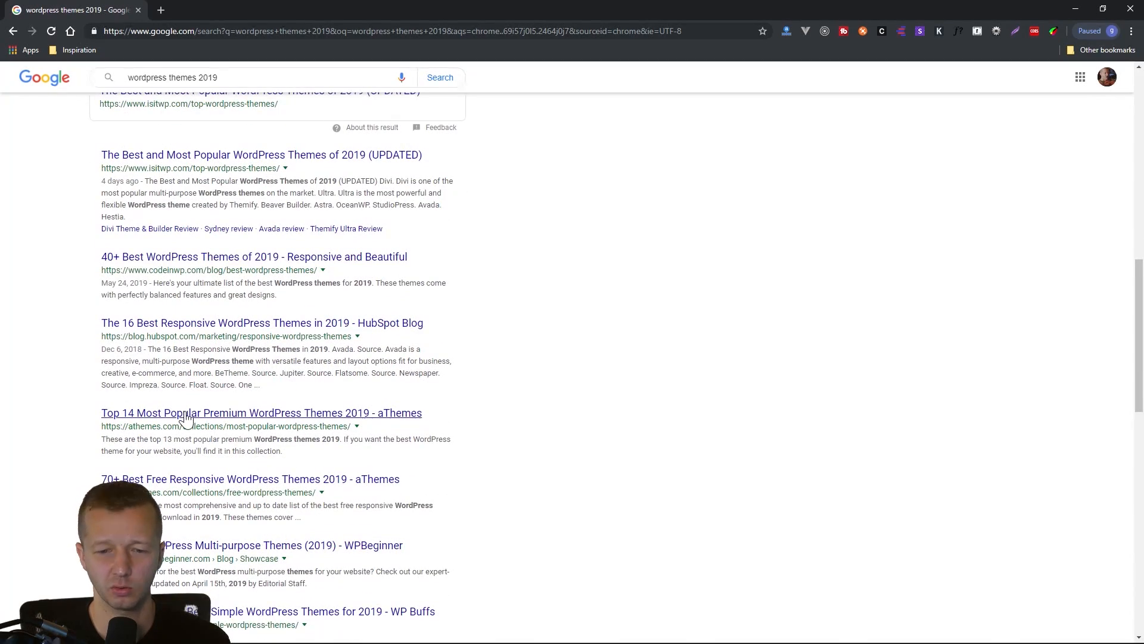
scroll(295, 569, up, 8)
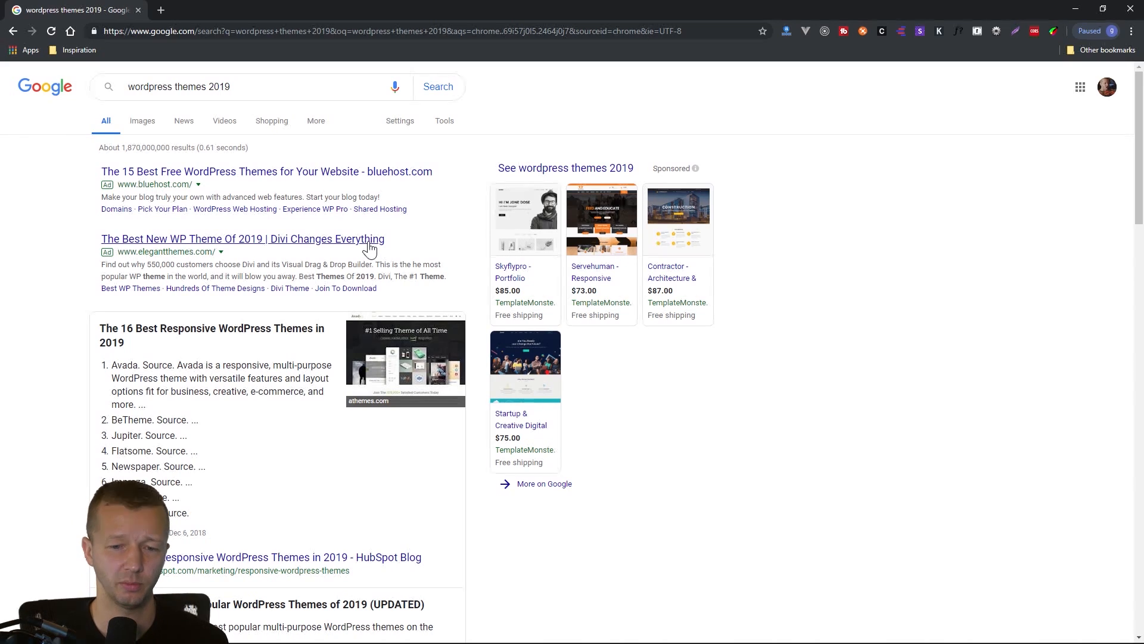
click(138, 11)
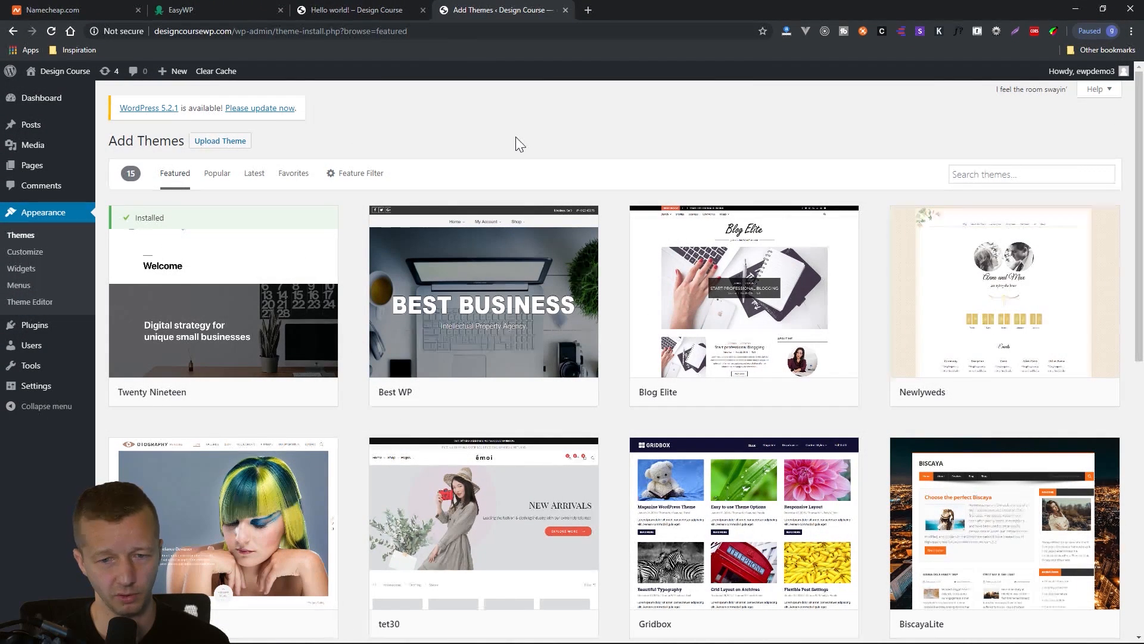
Browse the featured themes, preview the tet30 theme's sample posts, and close the preview.
click(1001, 172)
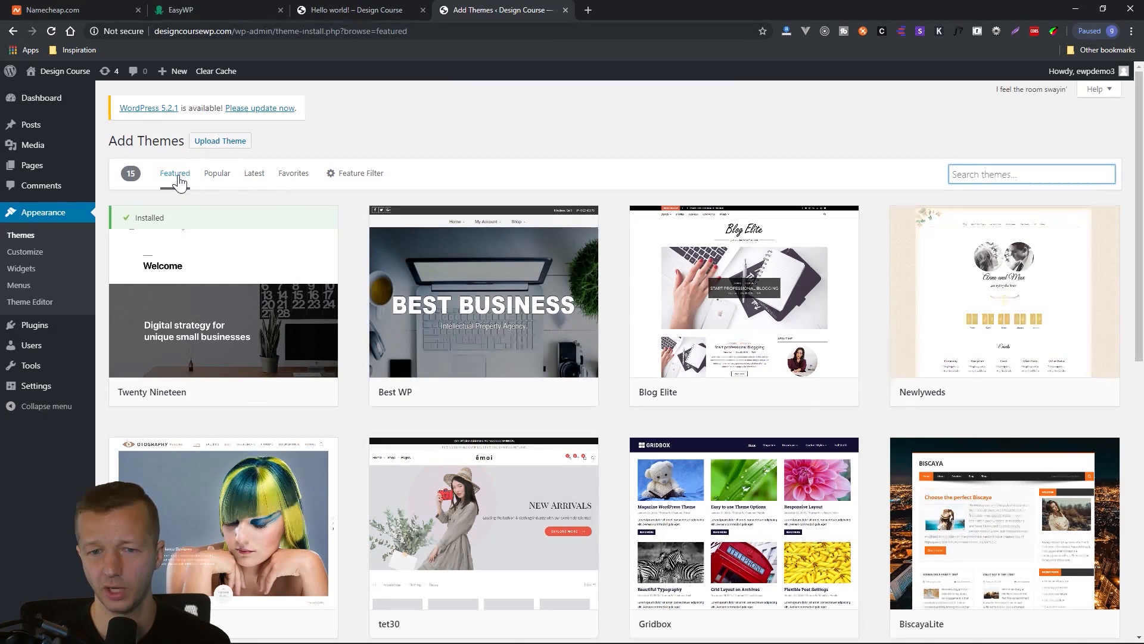
scroll(465, 272, down, 2)
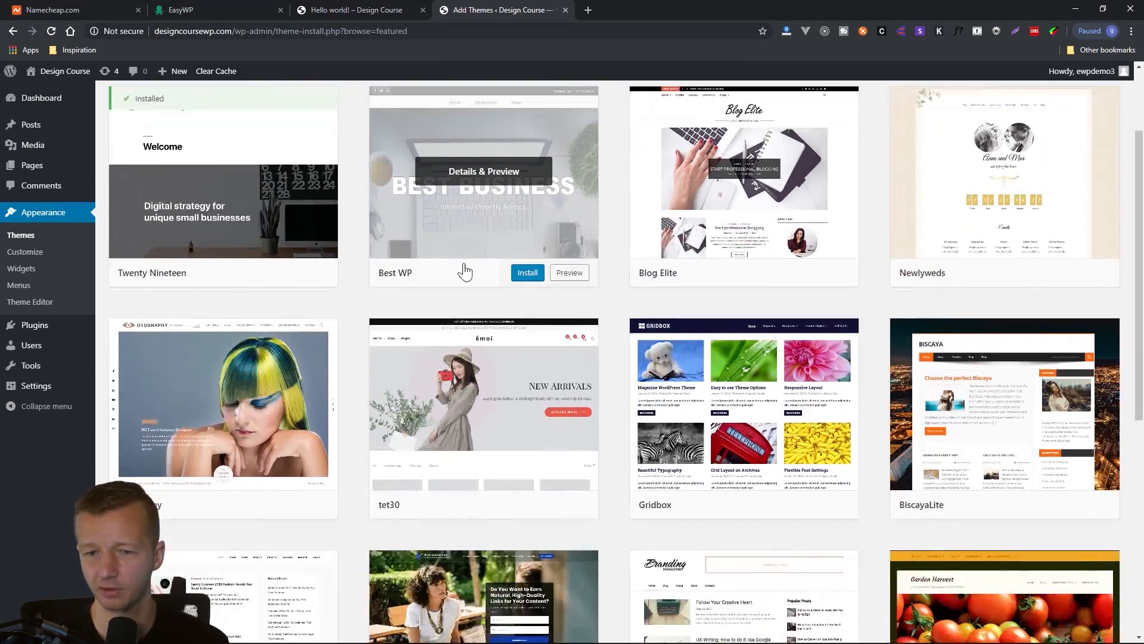
scroll(631, 340, up, 2)
scroll(631, 339, down, 9)
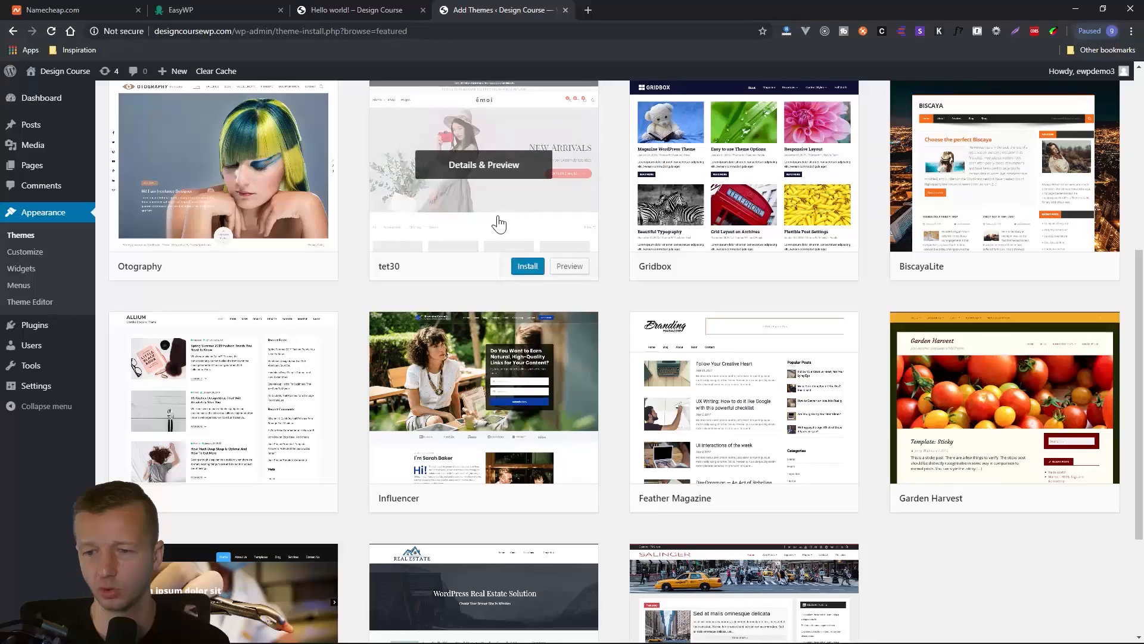
scroll(499, 224, up, 2)
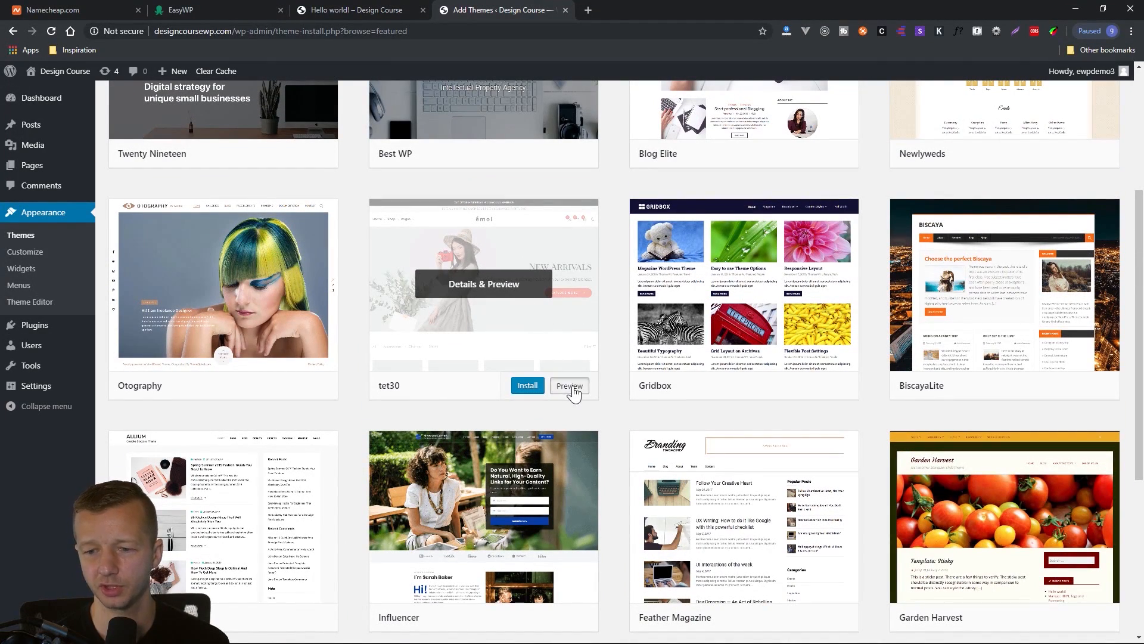
click(569, 385)
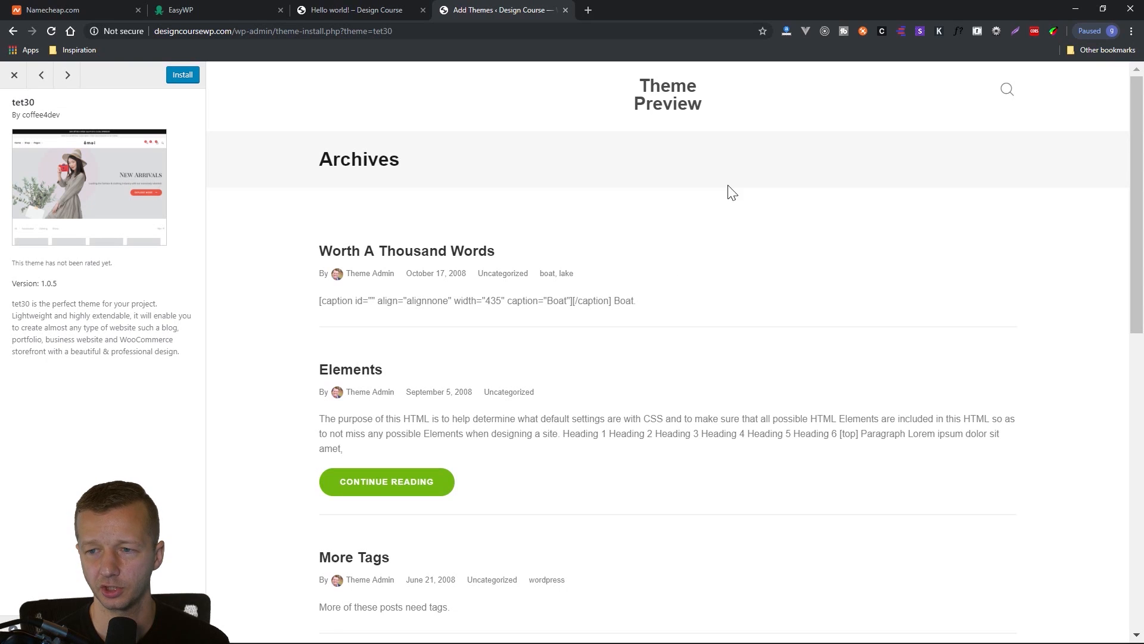
scroll(521, 335, down, 10)
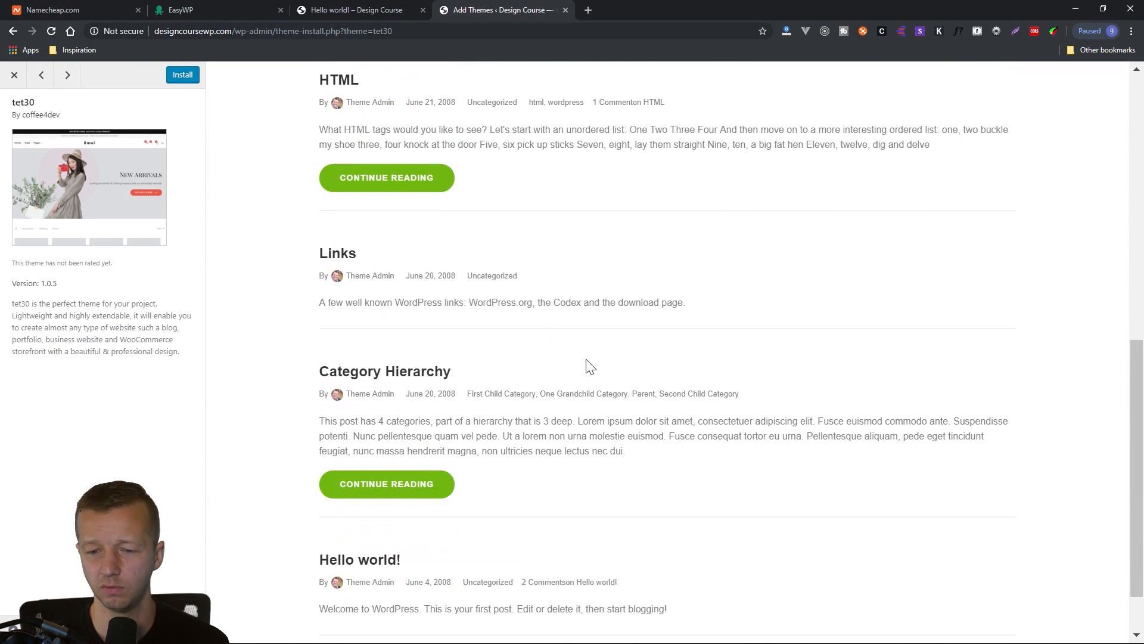
scroll(588, 366, down, 1)
scroll(450, 286, up, 11)
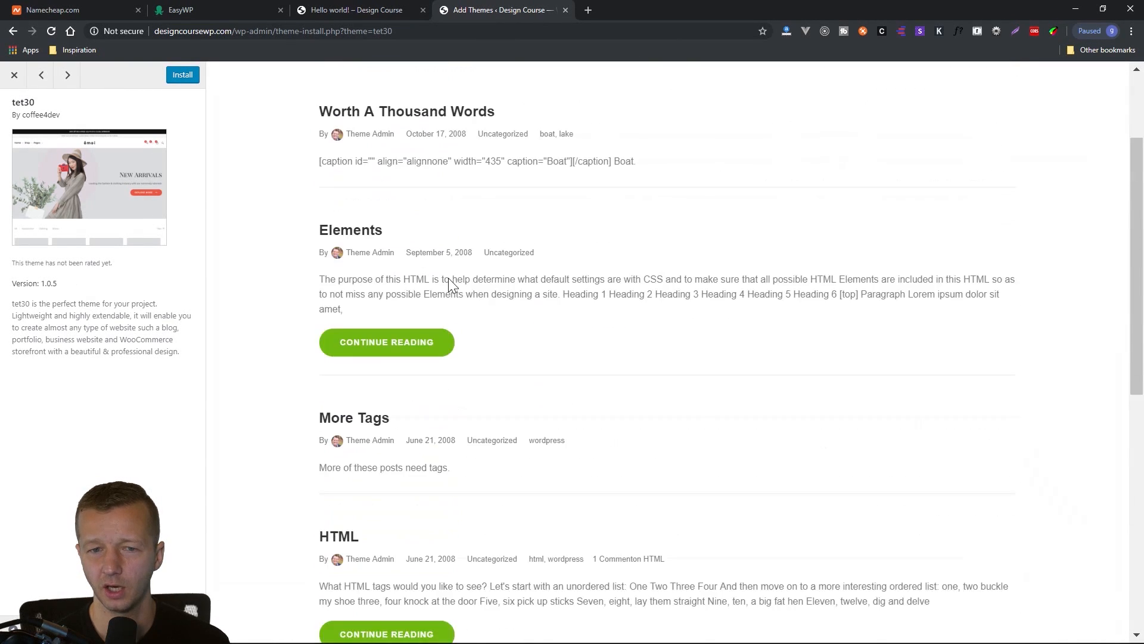
click(12, 81)
scroll(804, 263, up, 5)
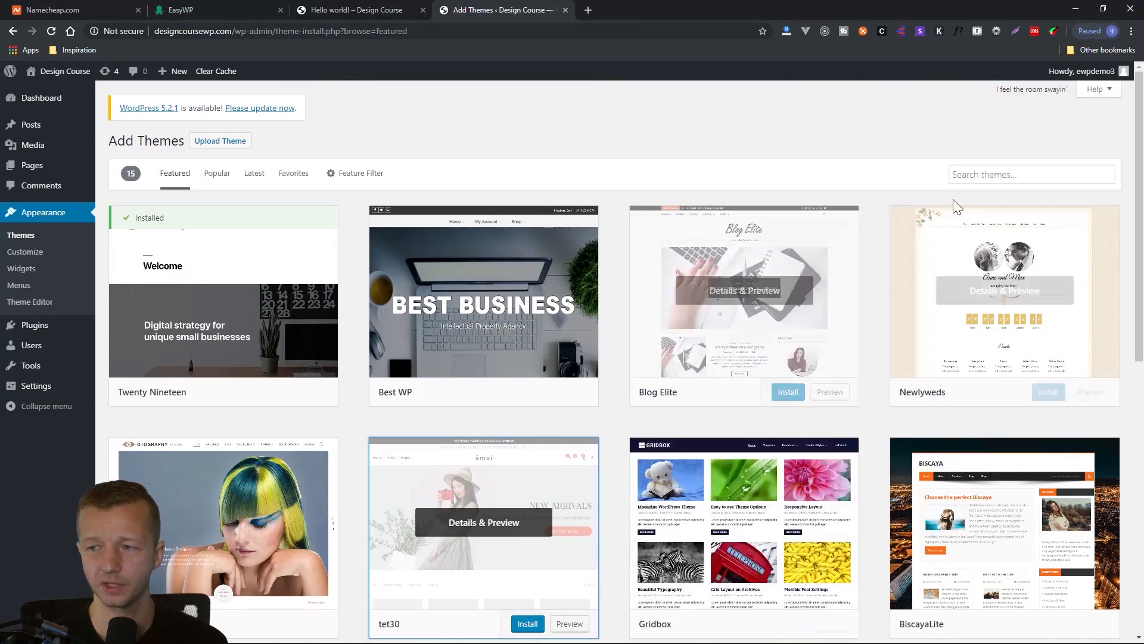
Search the theme directory for "fitness" and look through the matching themes.
click(1003, 183)
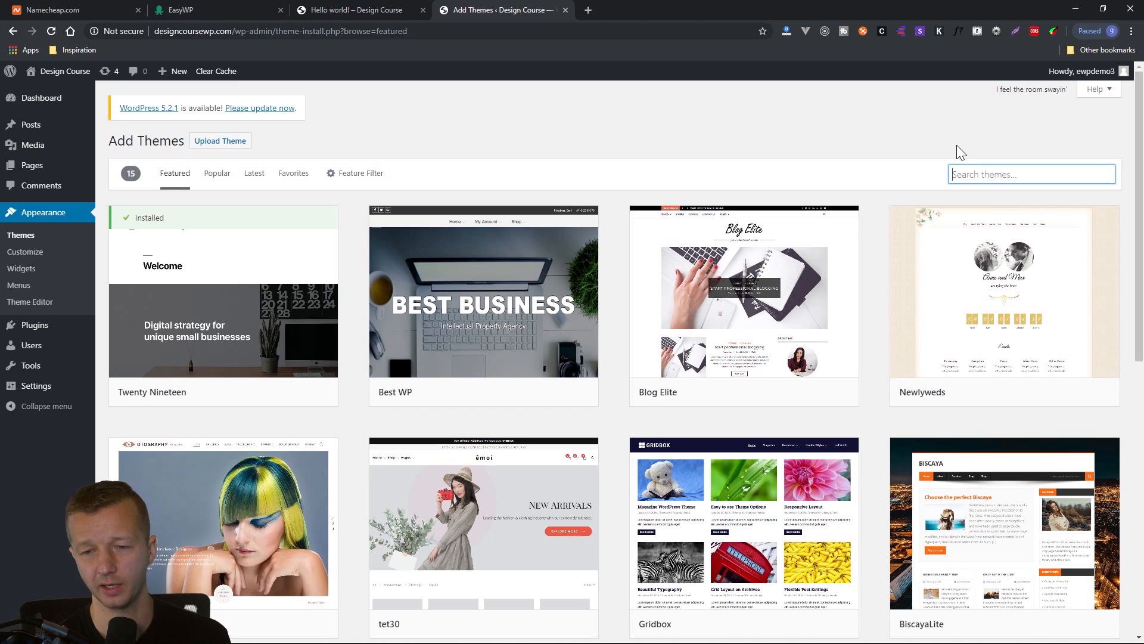
text(fitness)
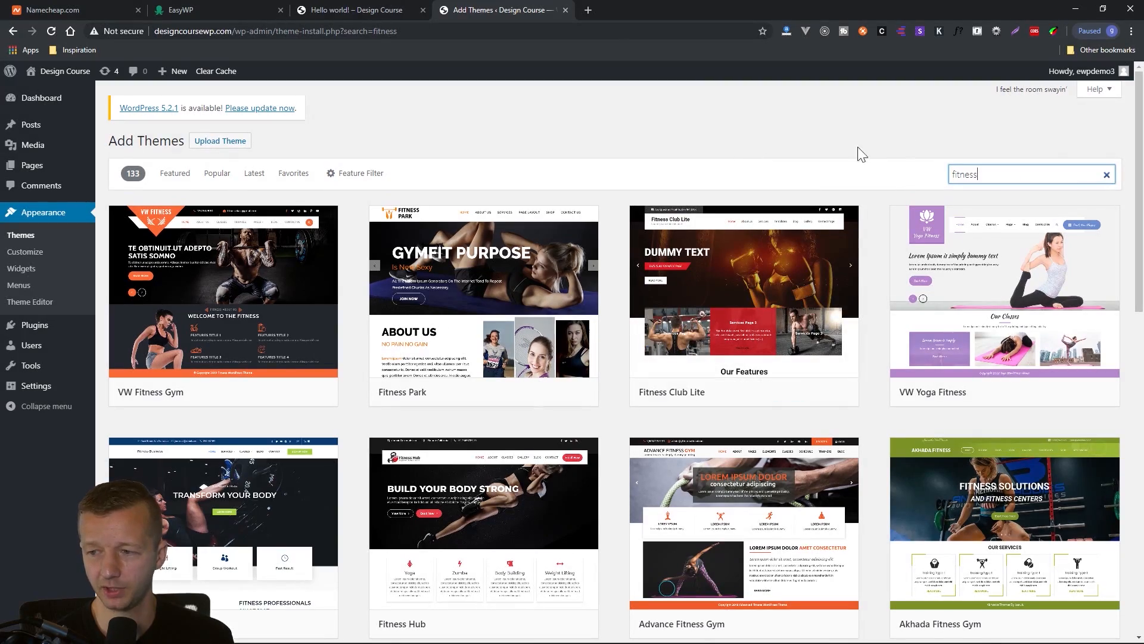
scroll(861, 156, down, 8)
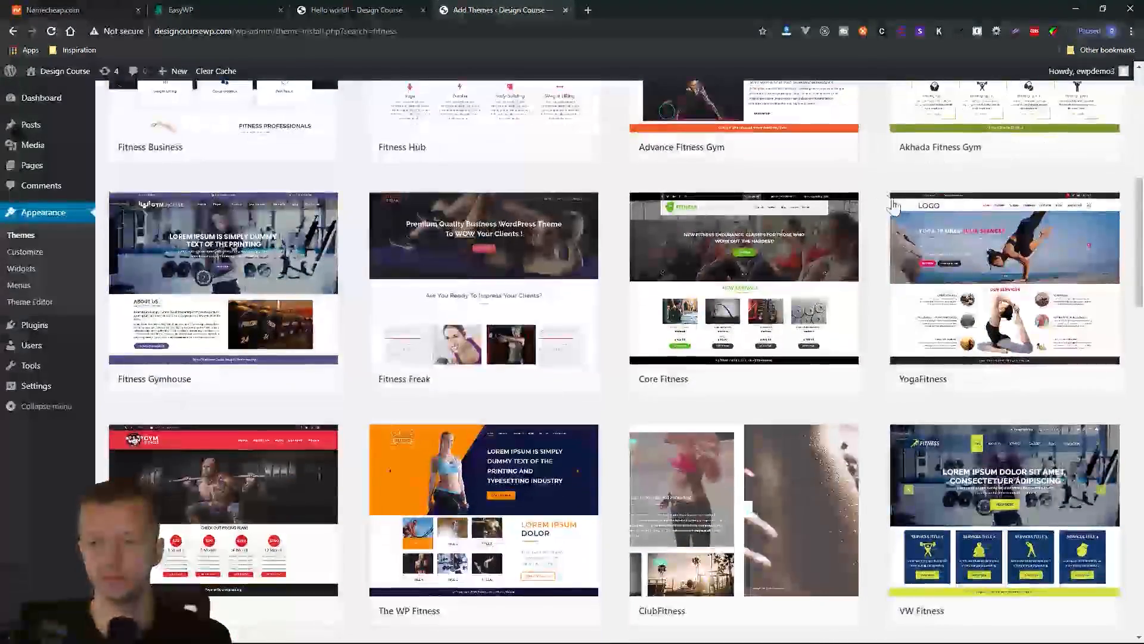
scroll(893, 205, down, 9)
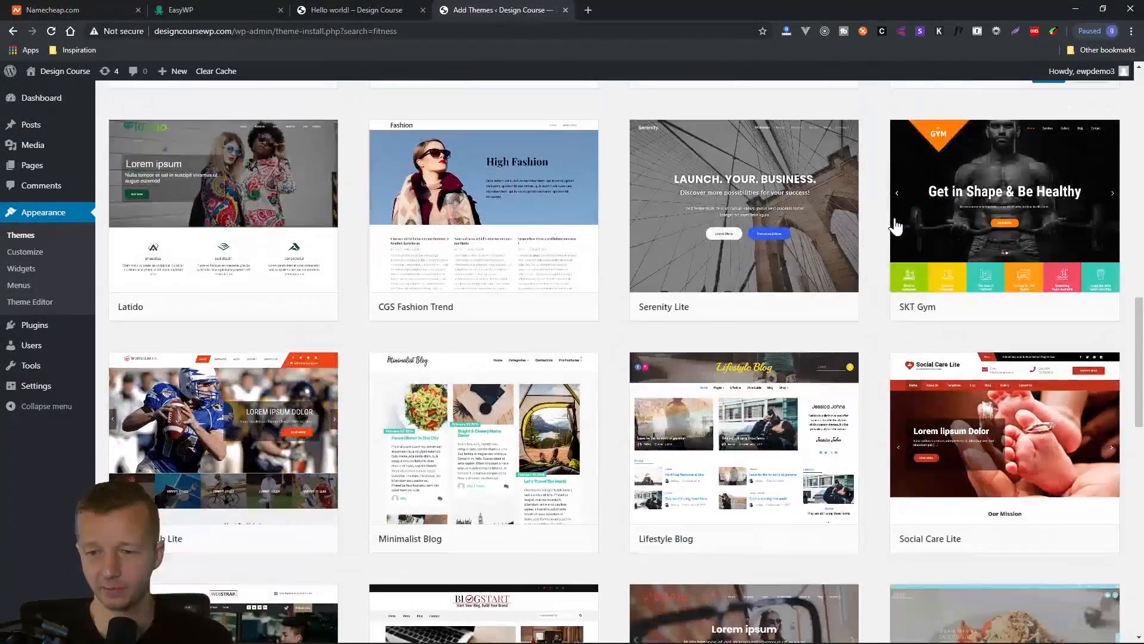
scroll(893, 223, down, 3)
scroll(892, 256, up, 20)
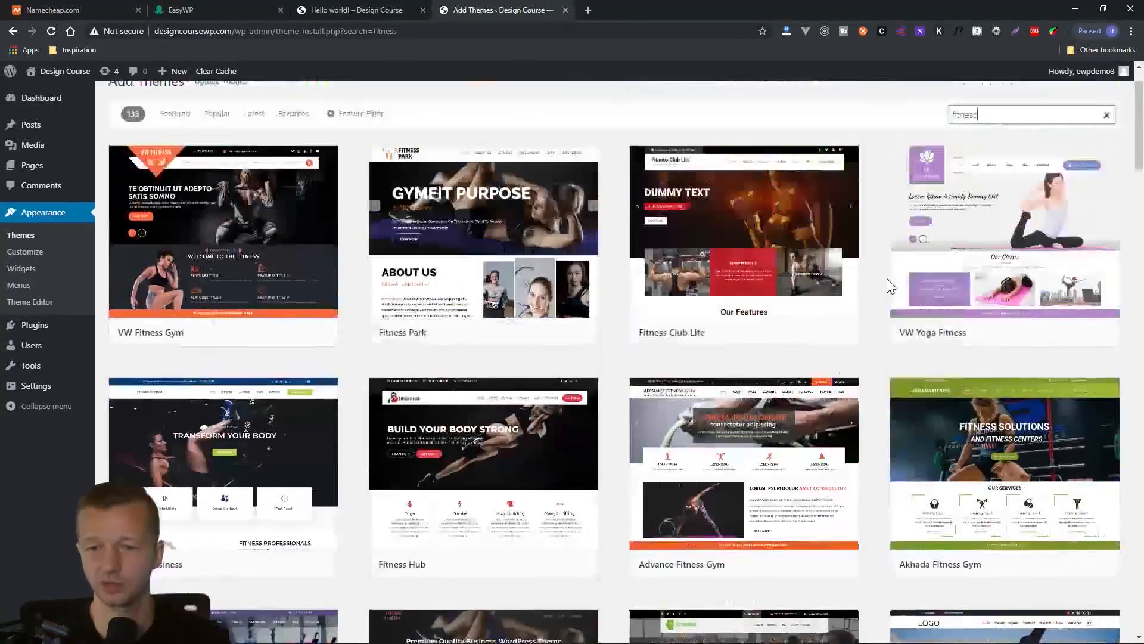
scroll(887, 278, down, 4)
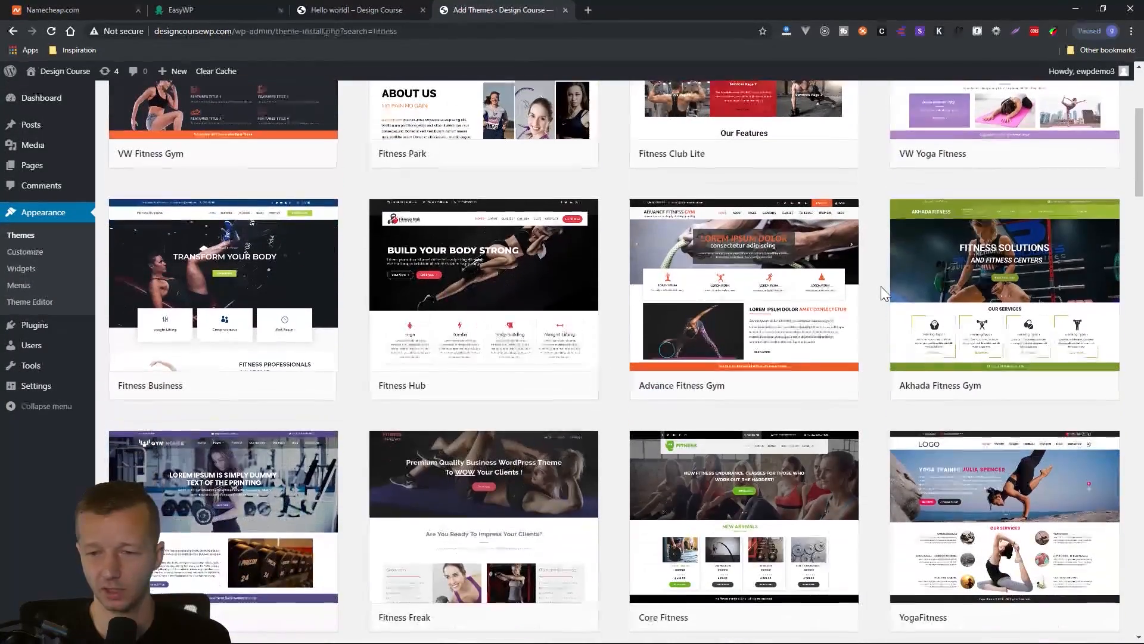
Preview the Fitness Business theme, then install and activate it.
mouse_move(301, 332)
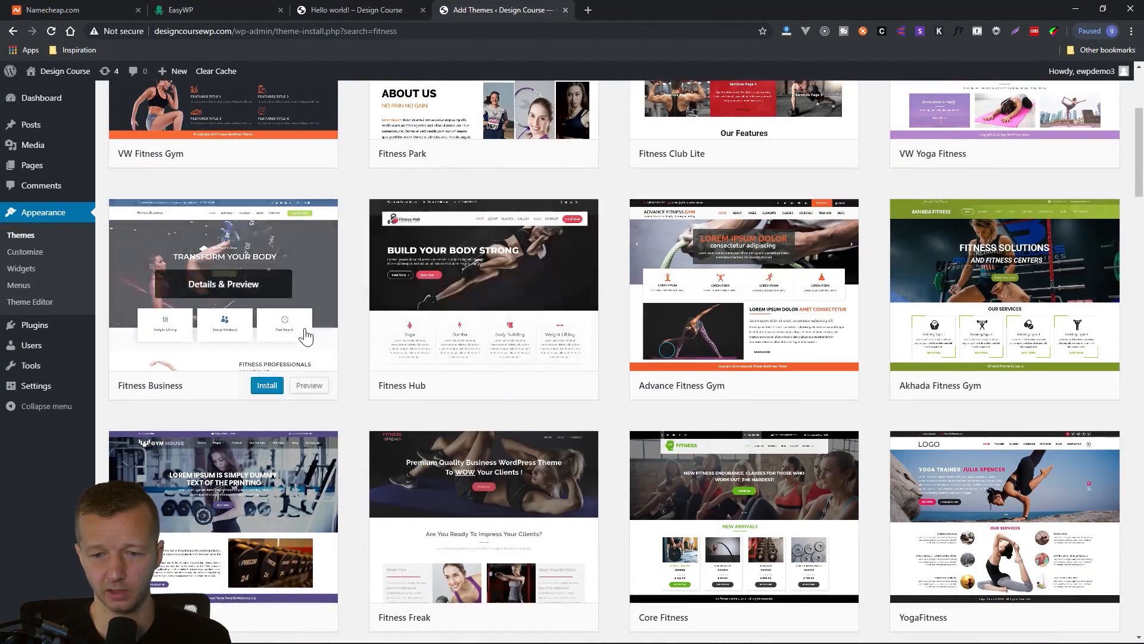
click(303, 386)
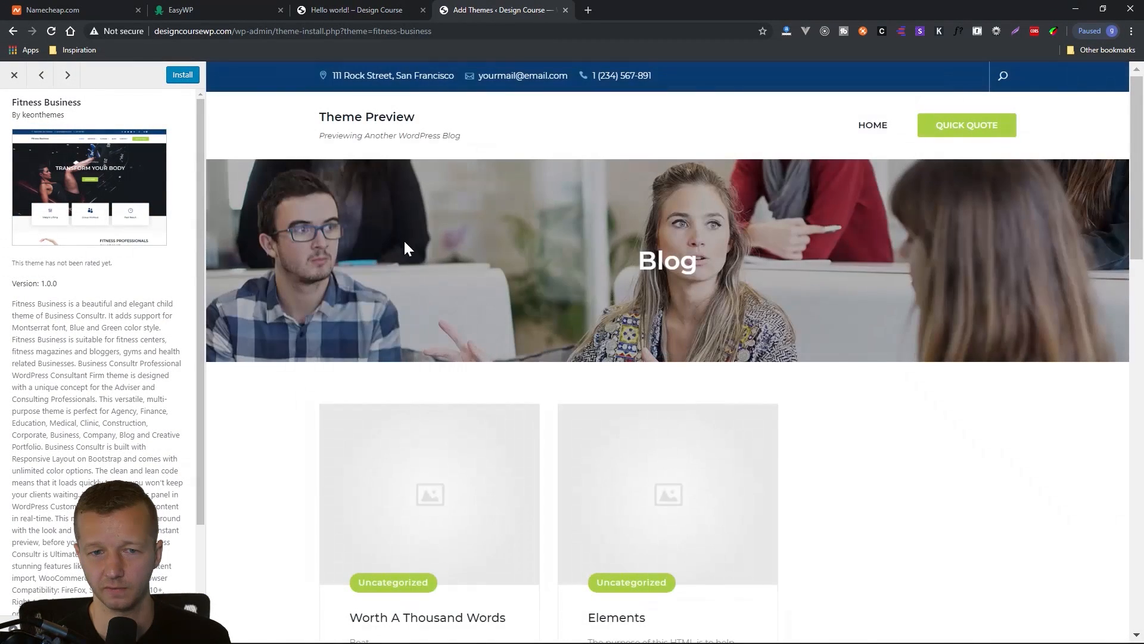
scroll(897, 366, down, 10)
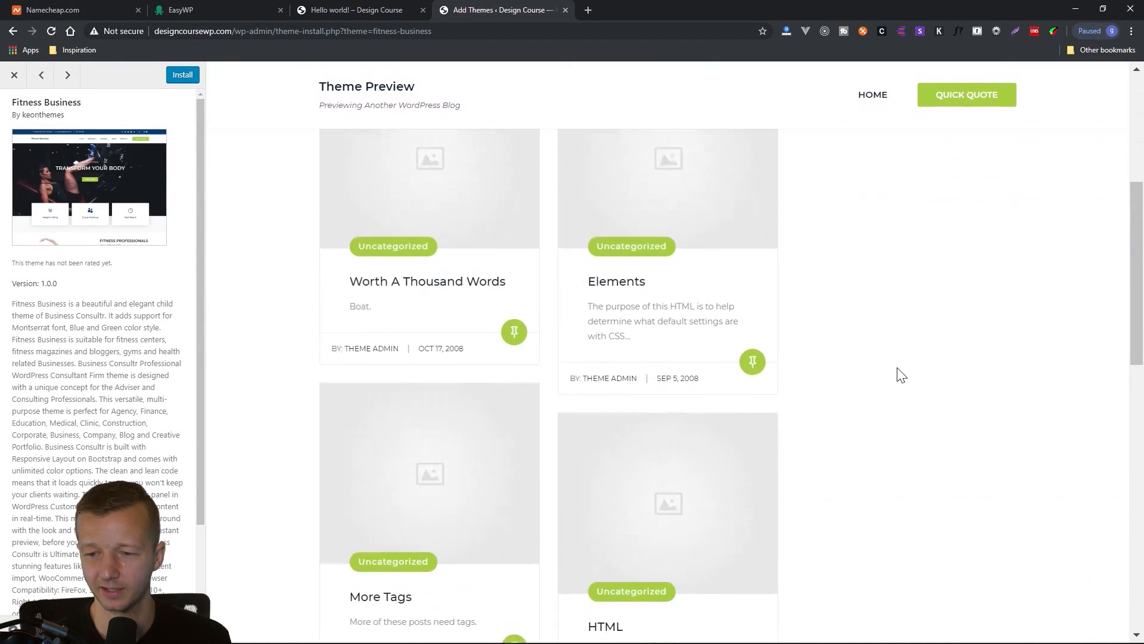
scroll(638, 320, up, 10)
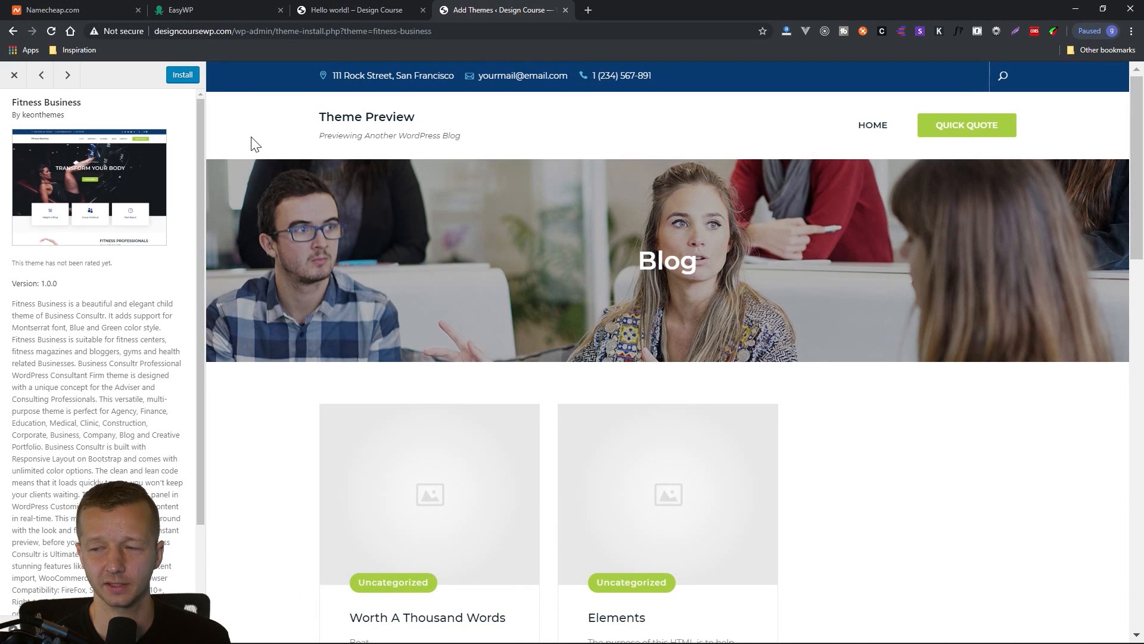
click(181, 76)
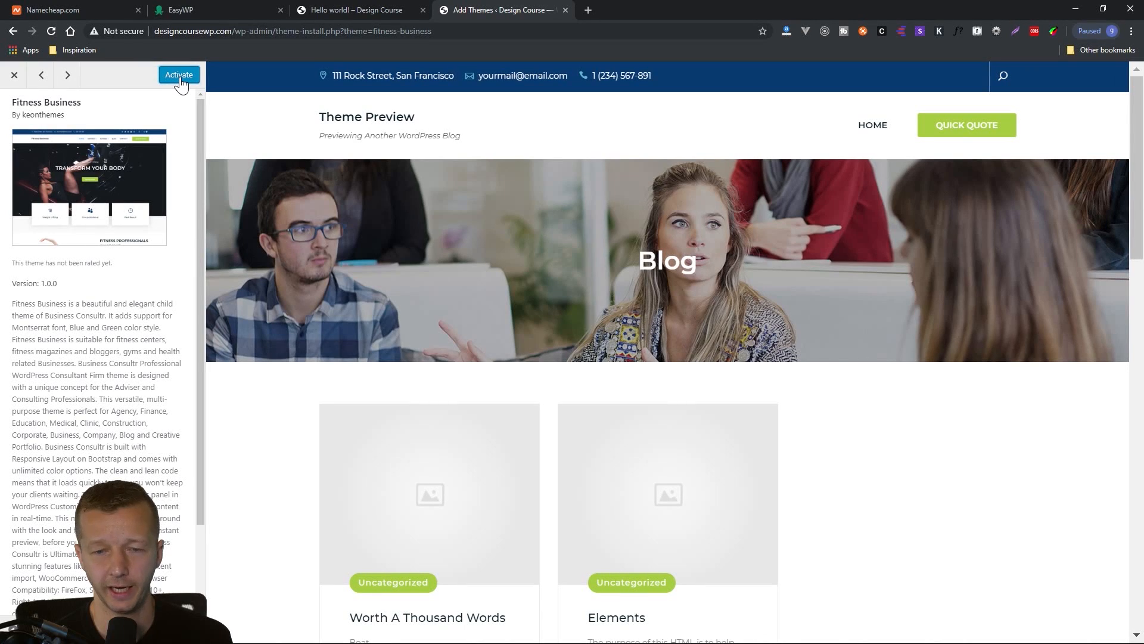
click(179, 77)
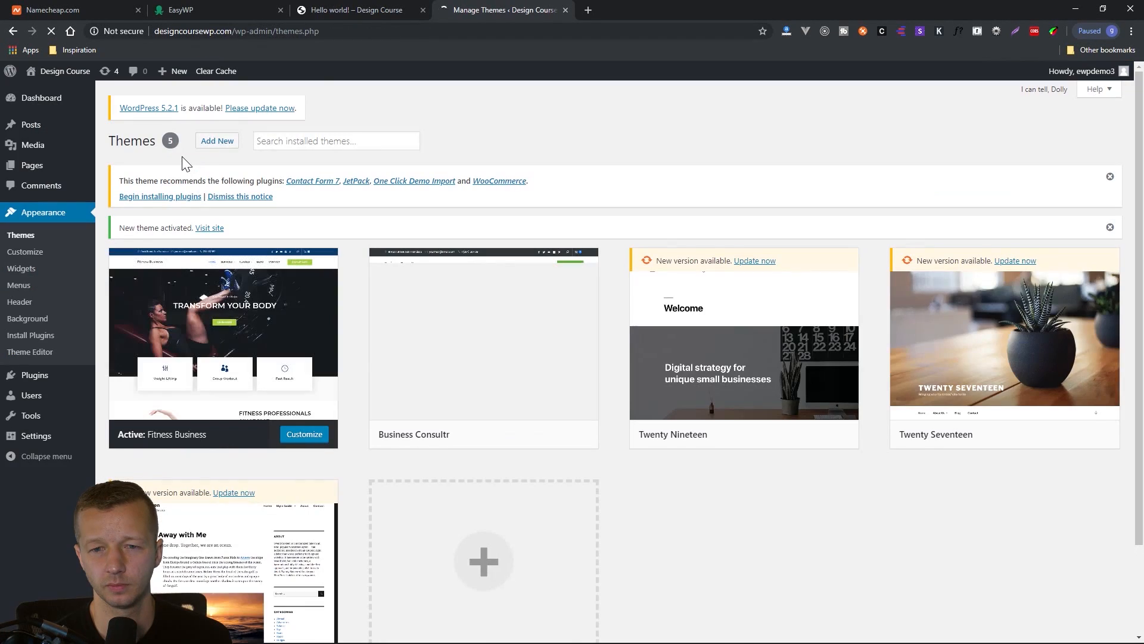
Bulk install the theme's recommended plugins: Contact Form 7, JetPack, One Click Demo Import and WooCommerce.
mouse_move(212, 284)
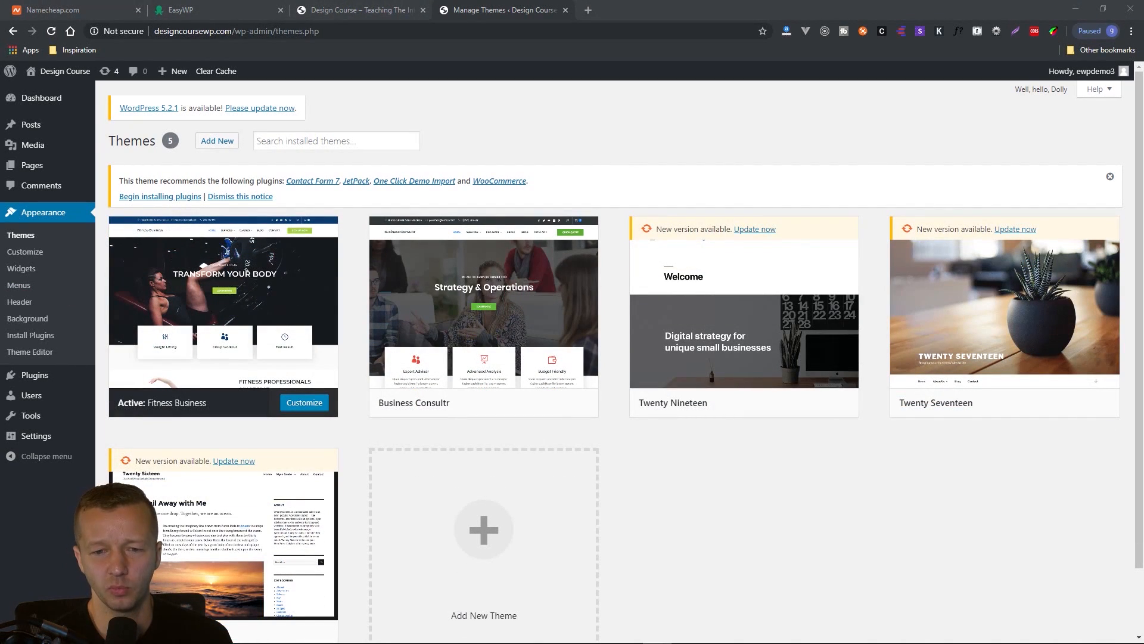
click(151, 182)
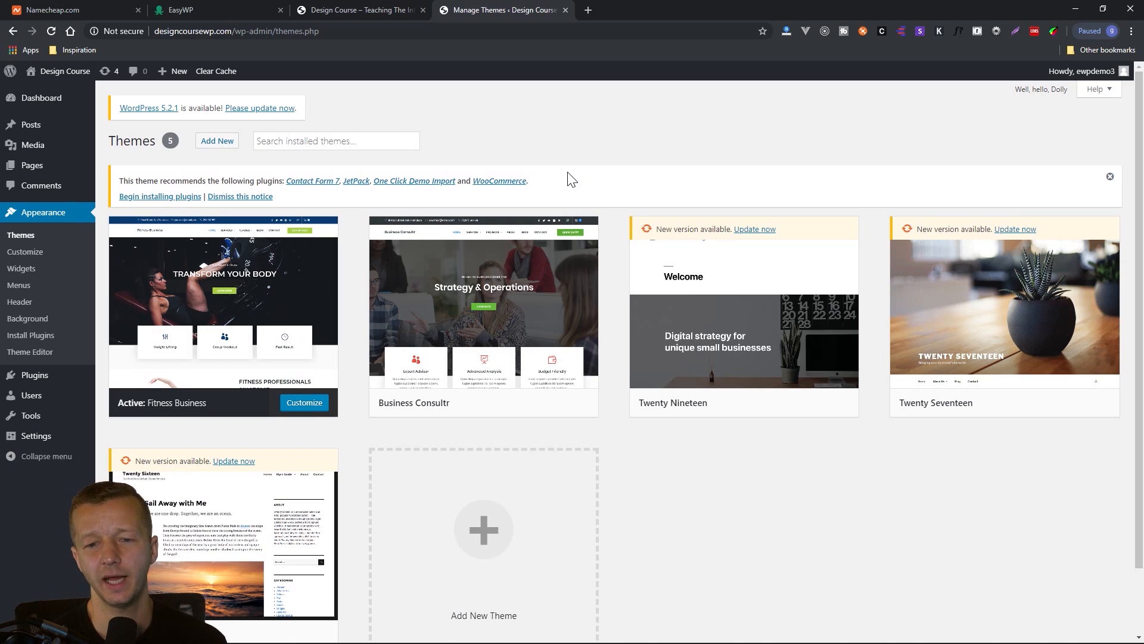
mouse_move(305, 256)
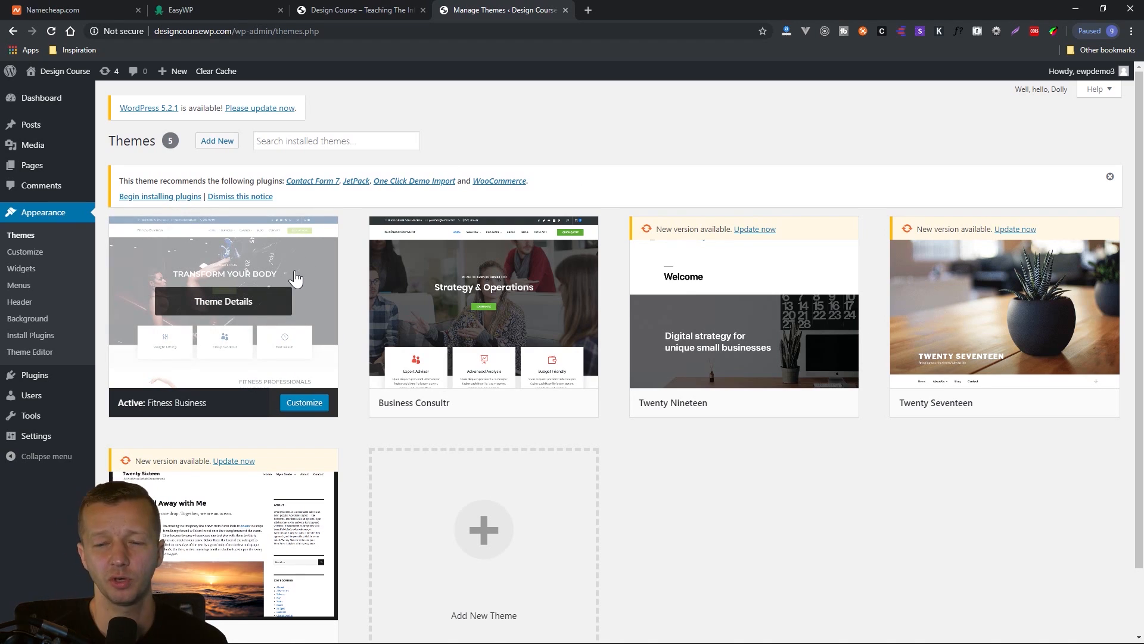
click(160, 197)
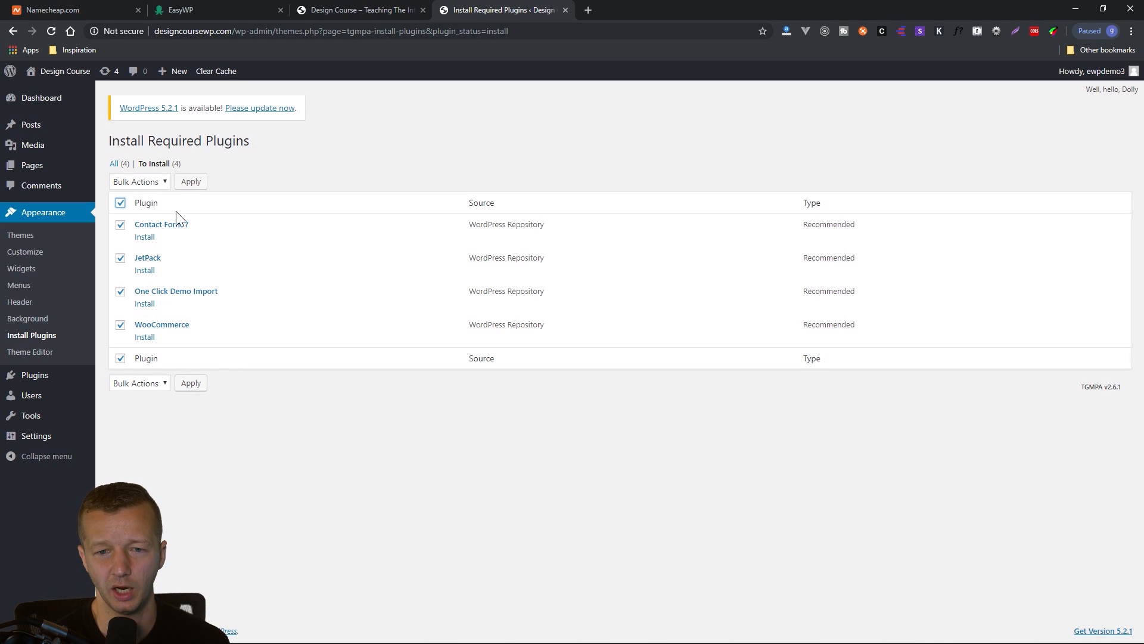
click(163, 182)
click(152, 208)
click(190, 183)
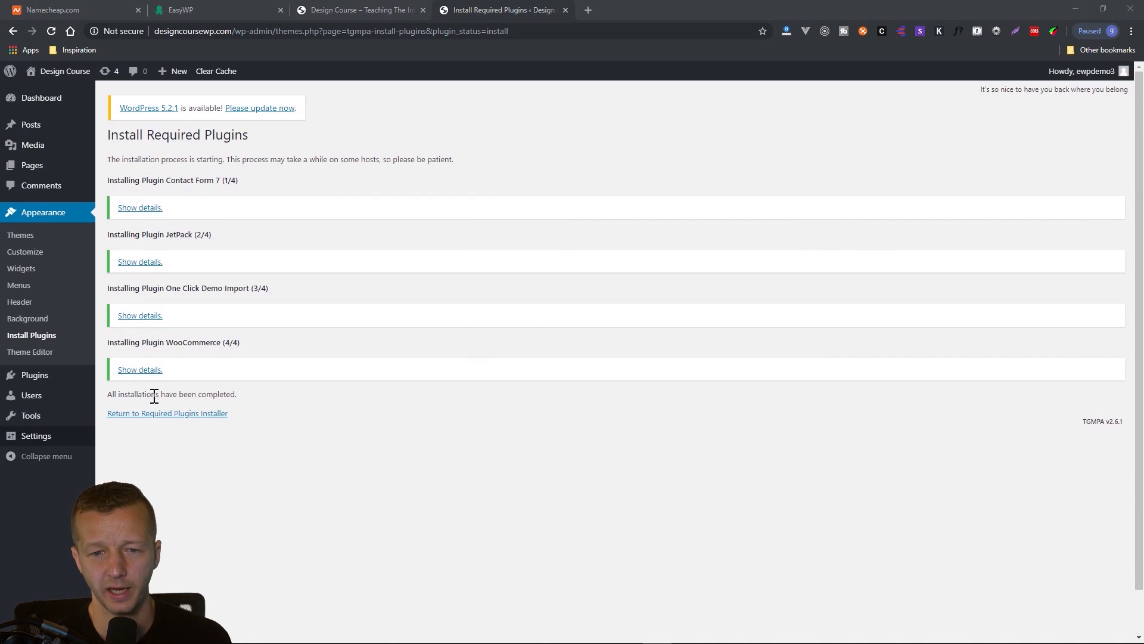
Bulk activate the Contact Form 7, JetPack, One Click Demo Import and WooCommerce plugins from the Themes screen notice.
click(26, 241)
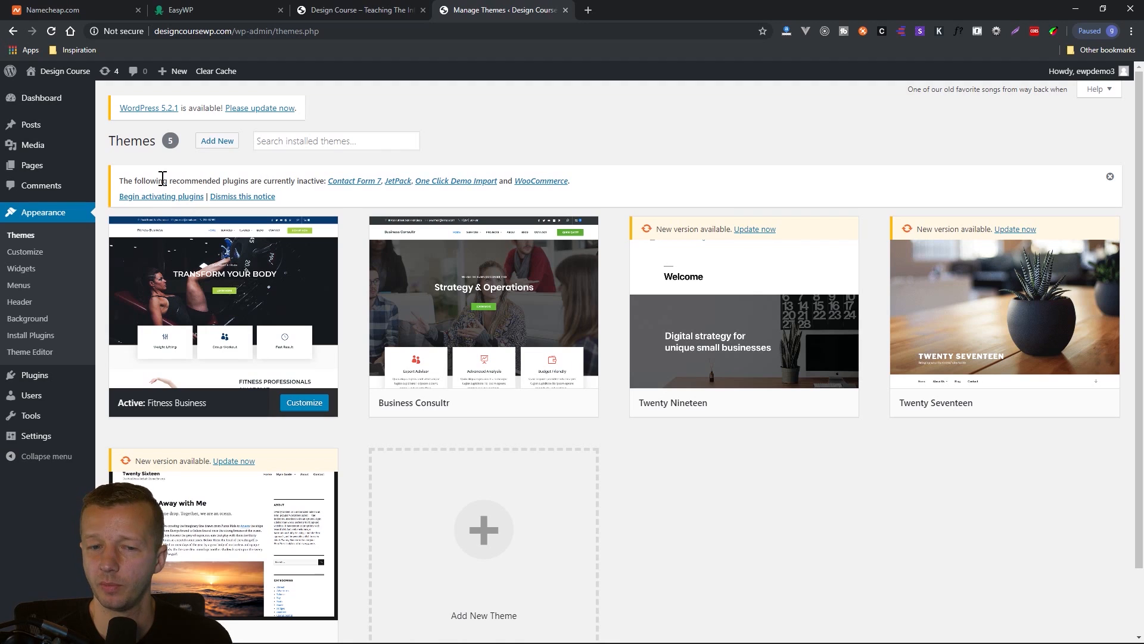
click(159, 196)
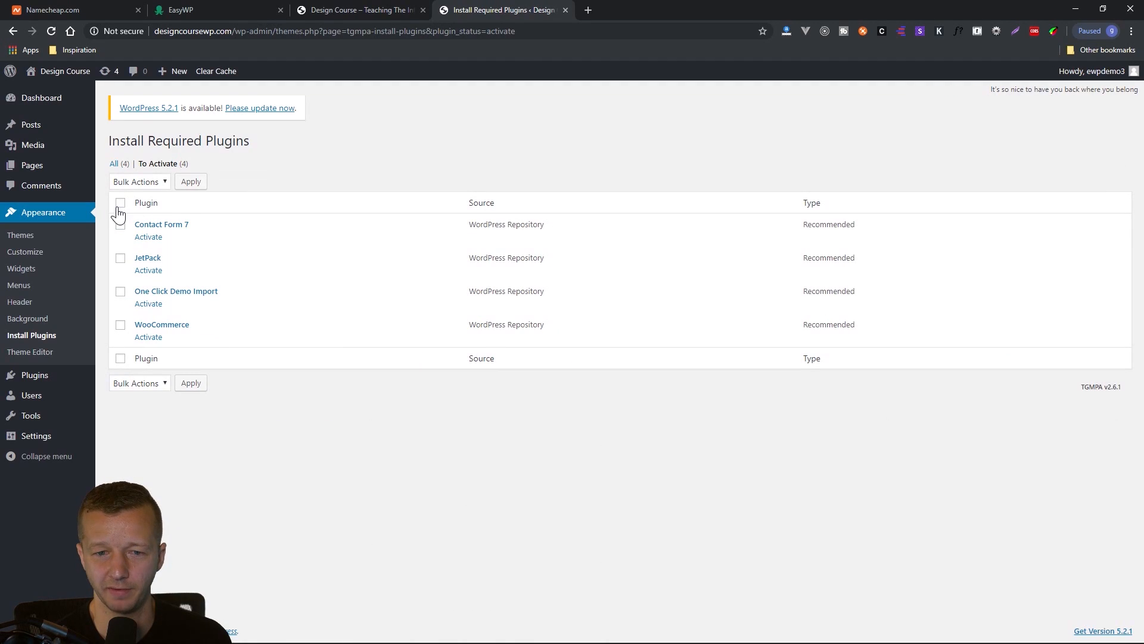
click(120, 205)
click(148, 182)
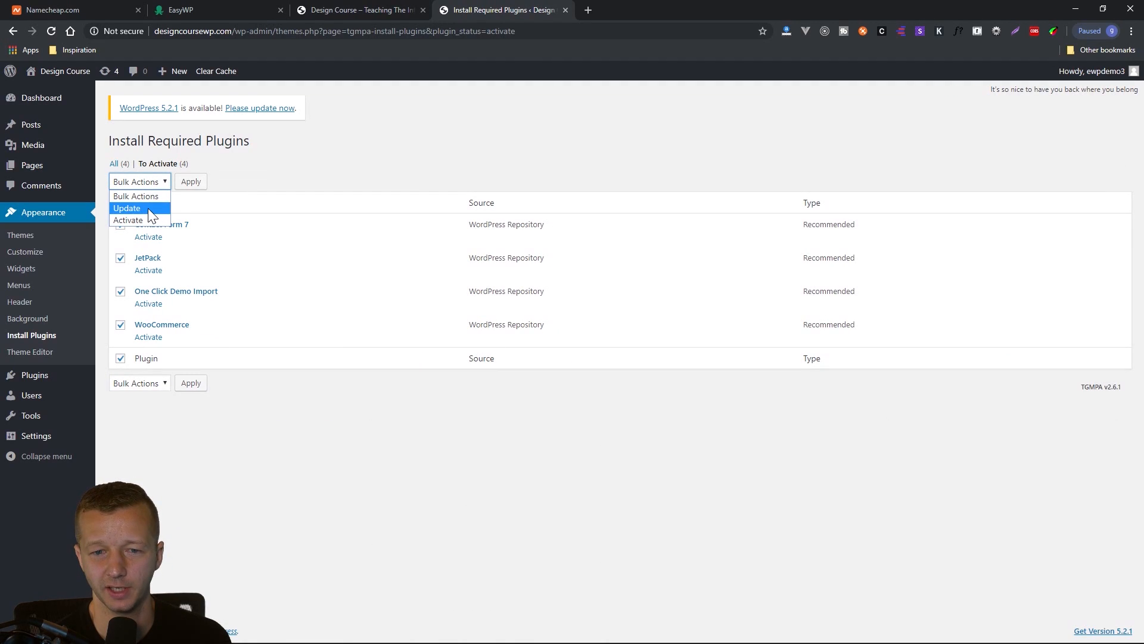
click(129, 220)
click(191, 181)
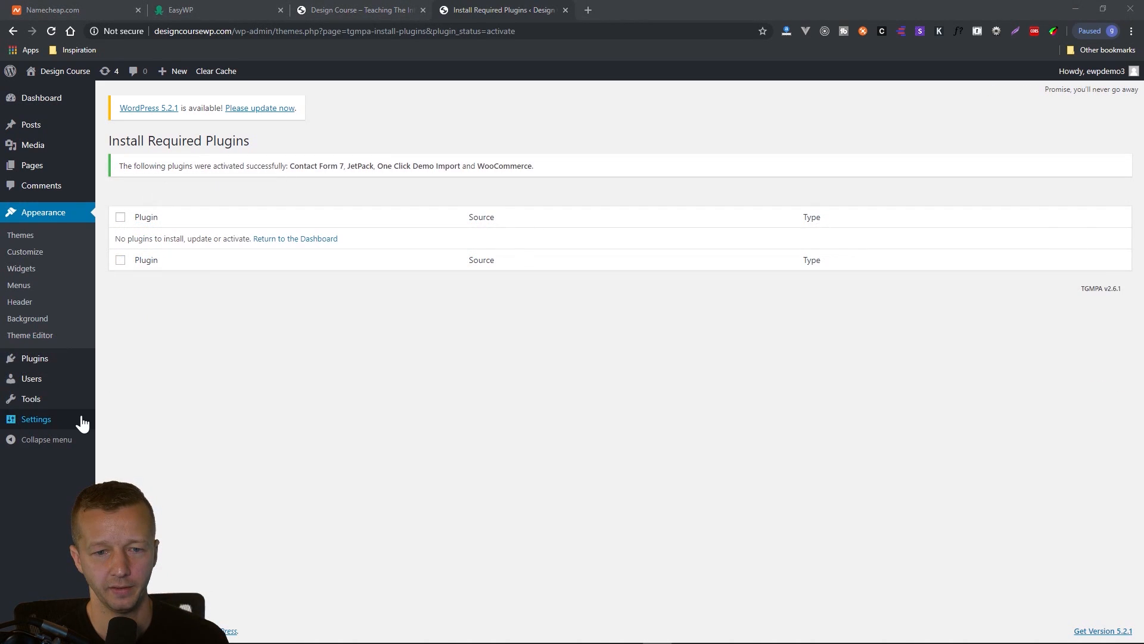
Return to the installed themes, switch to the live Design Course site, and reload its homepage.
click(49, 237)
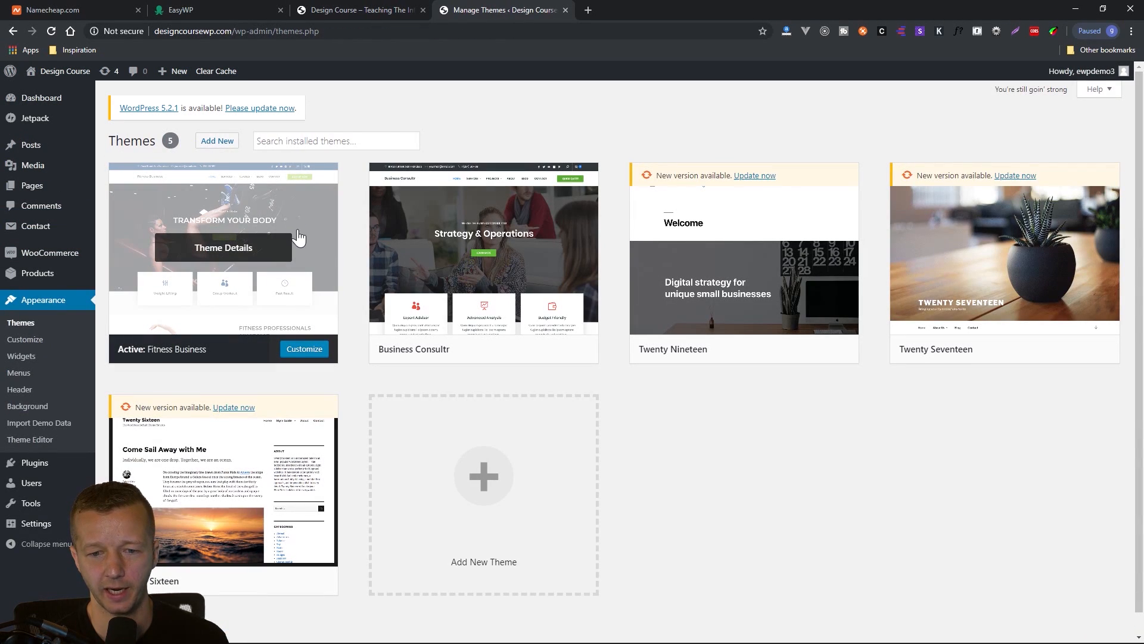
click(358, 7)
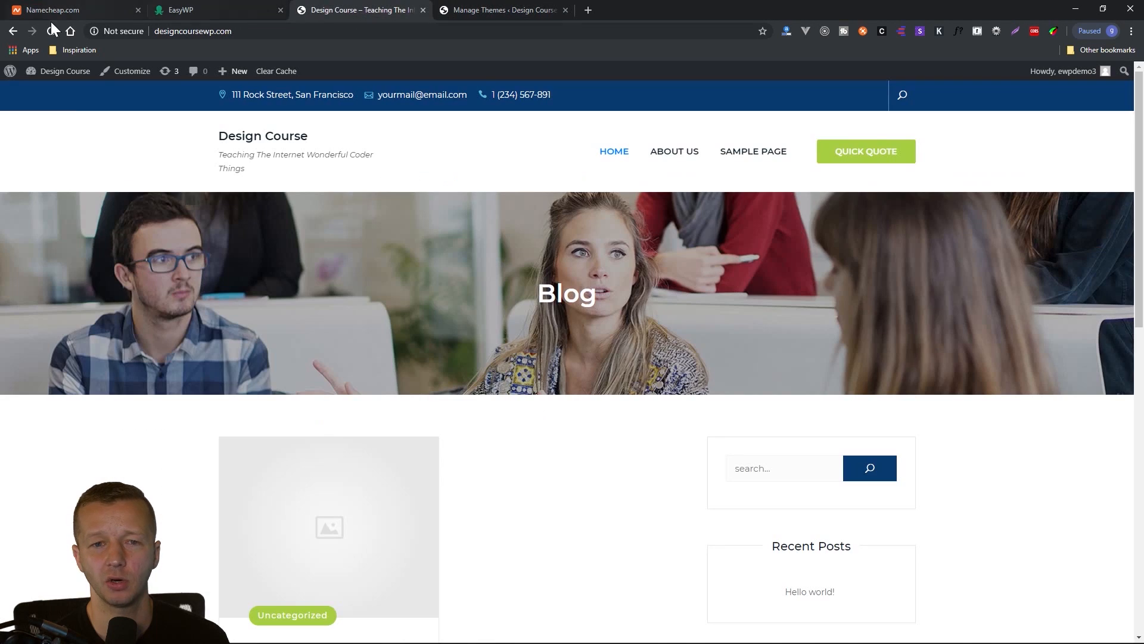
click(50, 31)
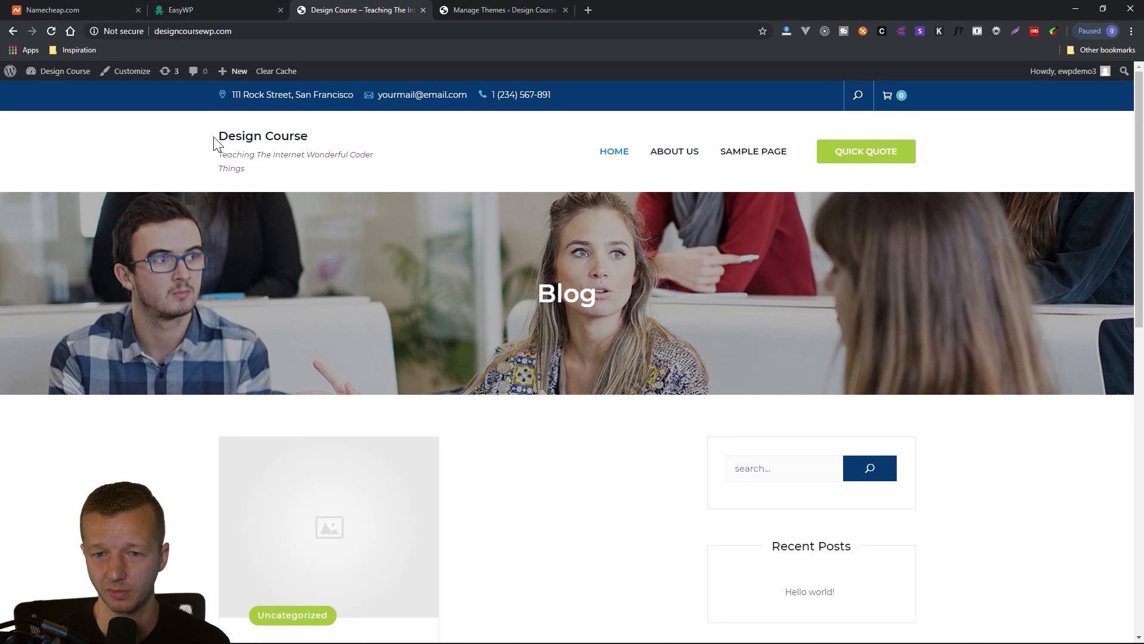
Examine the homepage's site title, tagline, blog post and sidebar widgets under the Fitness Business theme.
drag(215, 137, 314, 141)
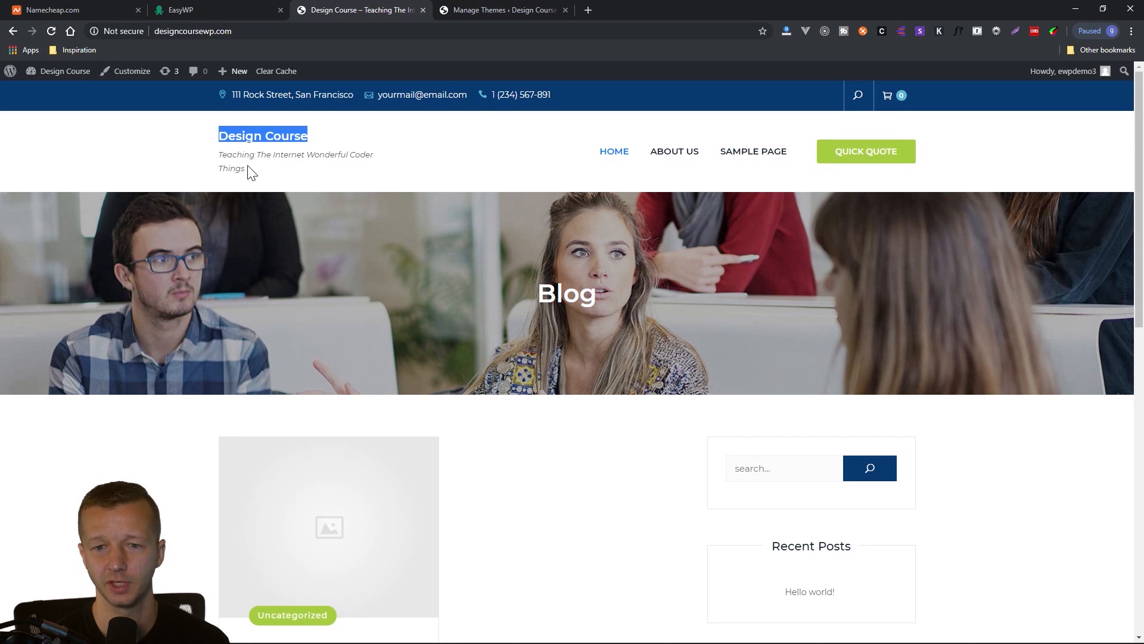
drag(247, 170, 218, 152)
click(223, 155)
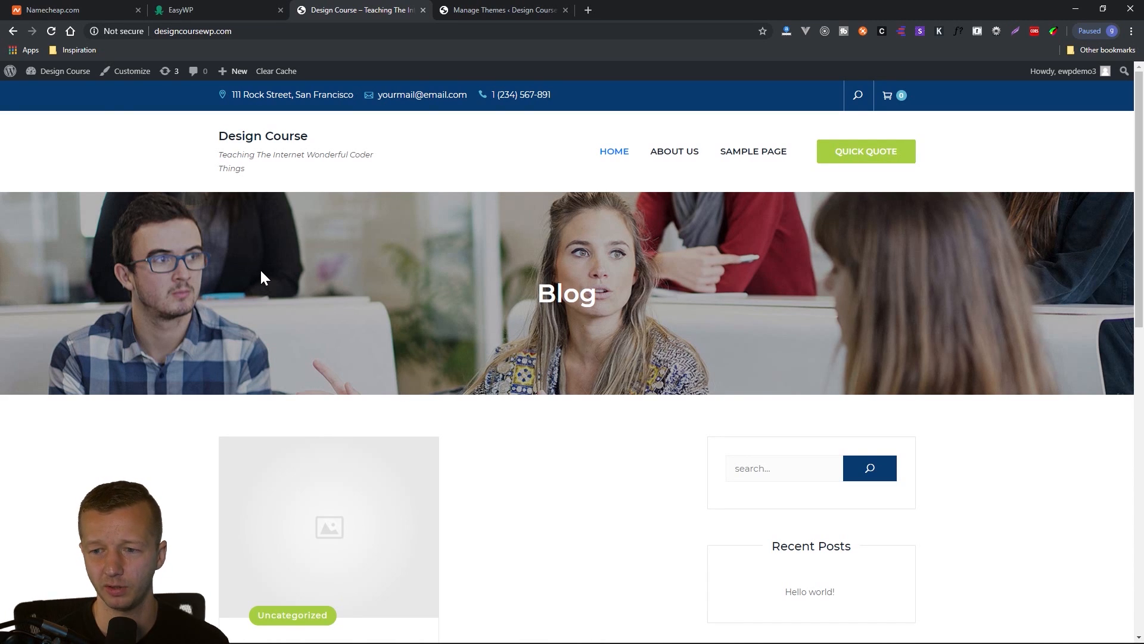
scroll(179, 274, down, 4)
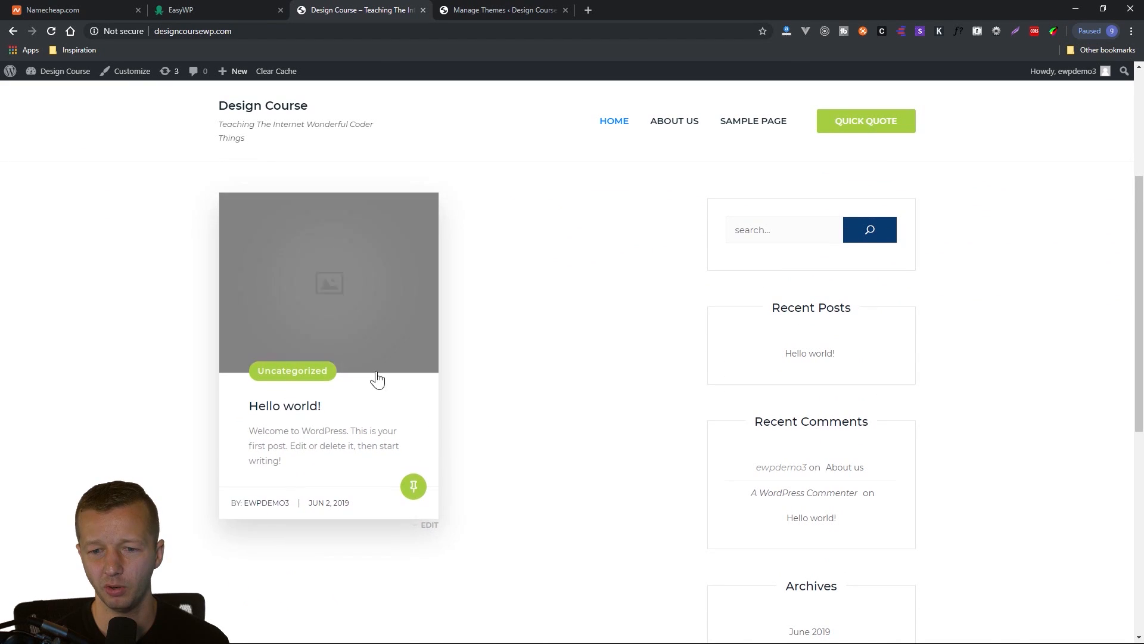
Return to the installed themes, open the Customizer for the active Fitness Business theme, and view its Site Identity settings.
scroll(452, 411, up, 1)
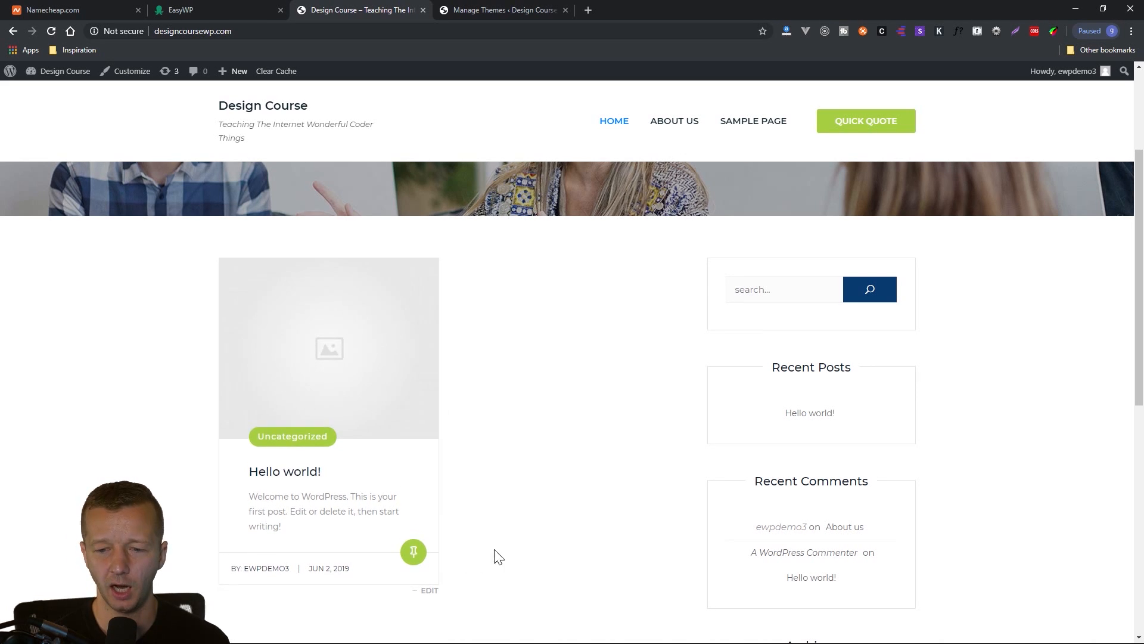
scroll(486, 169, up, 3)
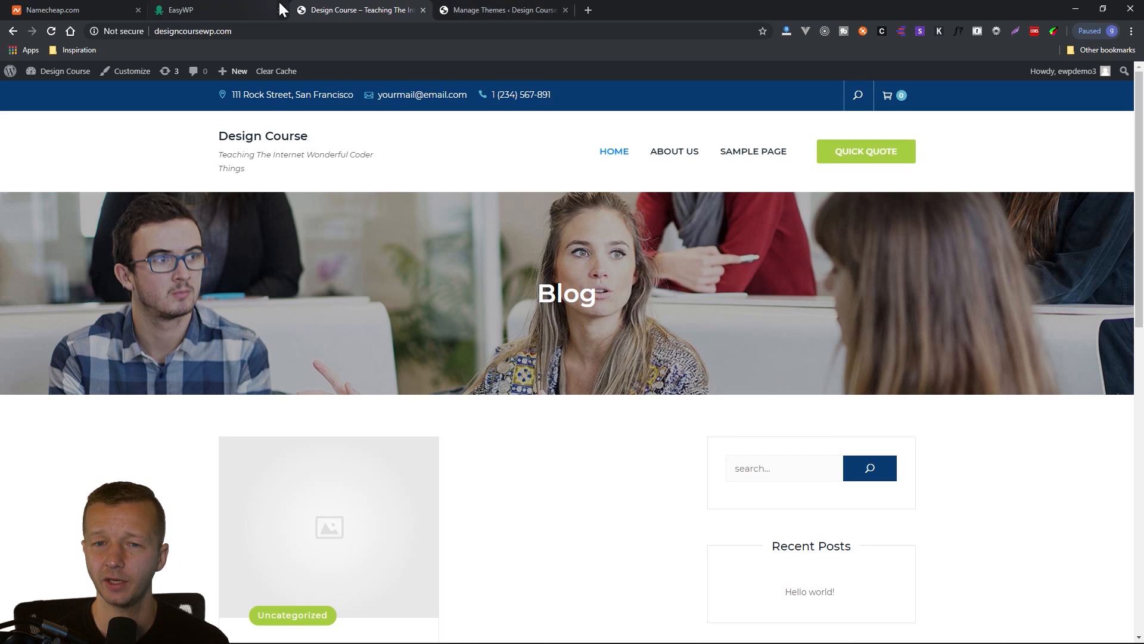
click(485, 11)
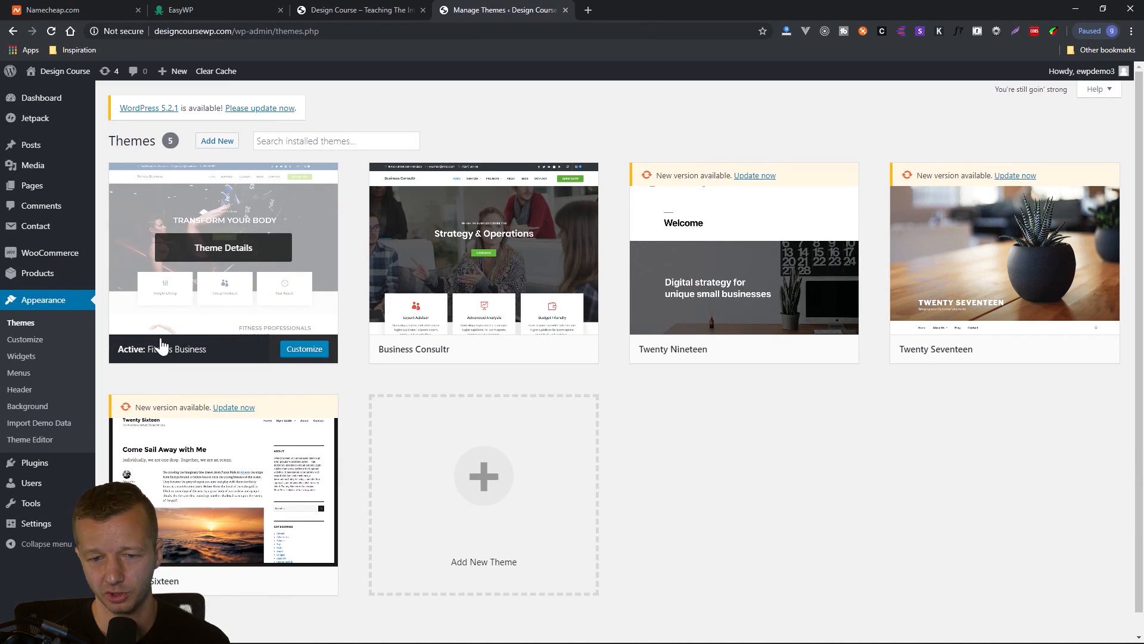
click(305, 350)
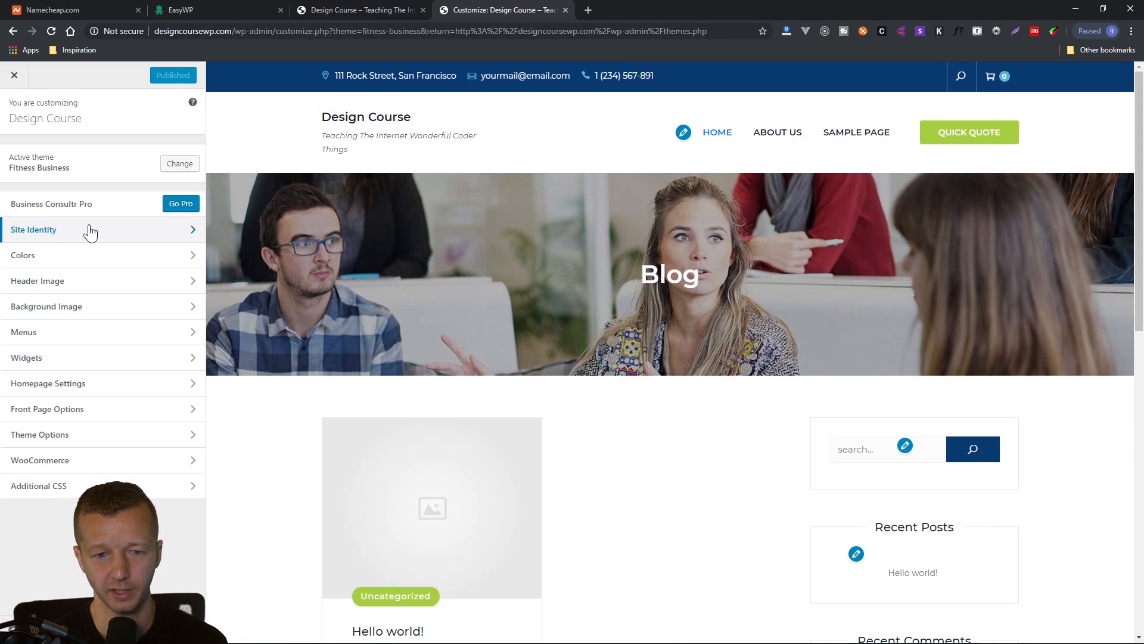
click(48, 230)
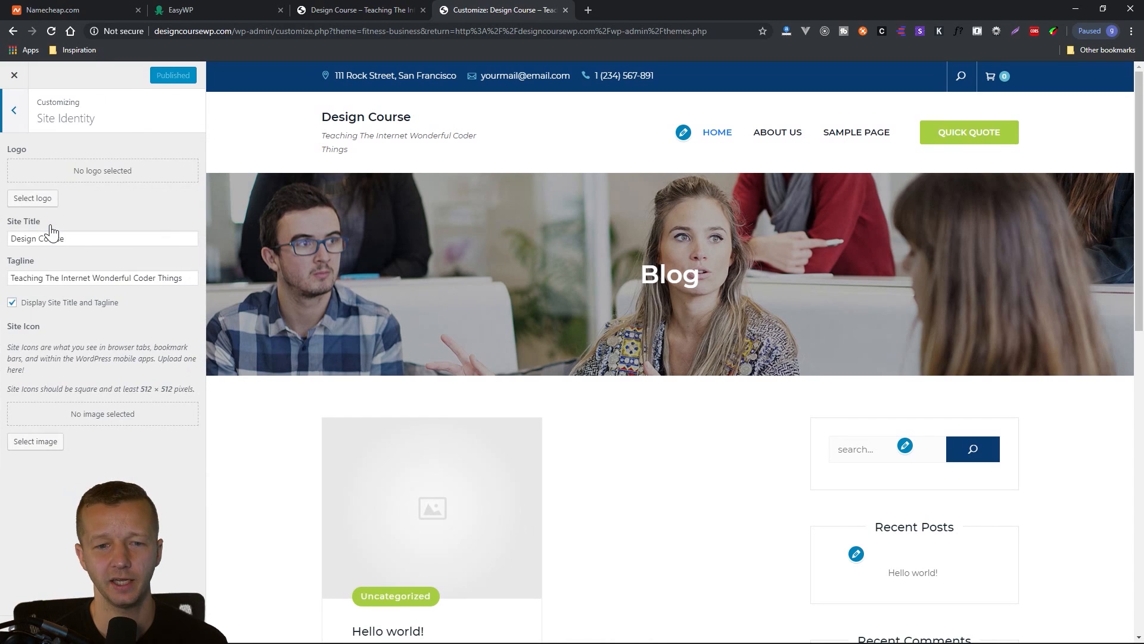
click(17, 127)
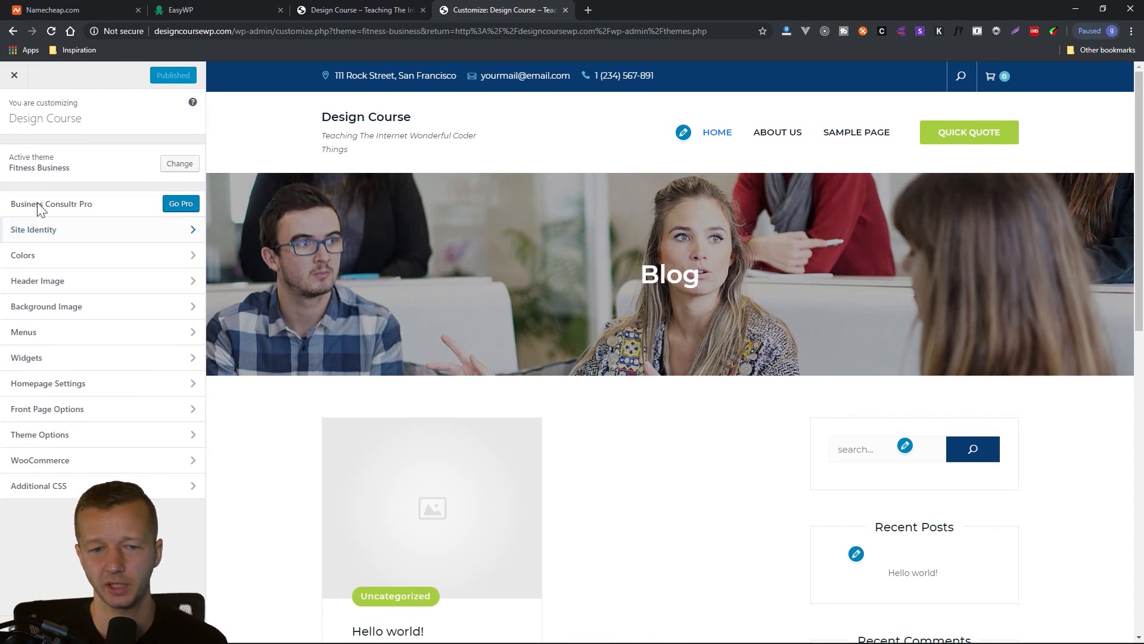
Change the site title color to pink, #e0538b, in the theme's color settings.
click(48, 255)
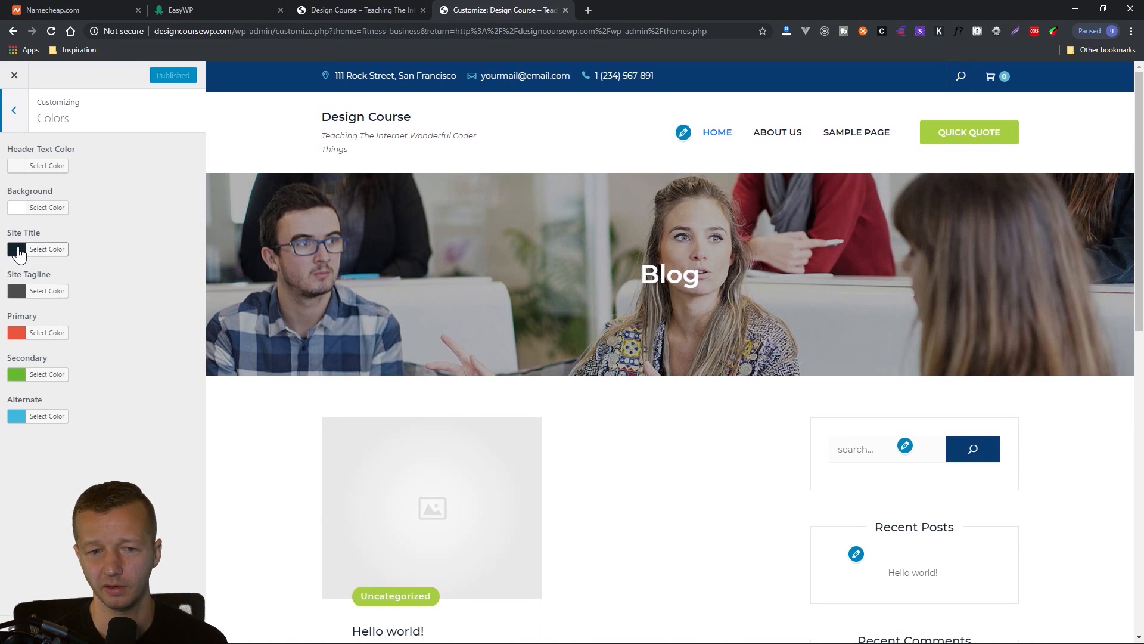
click(47, 250)
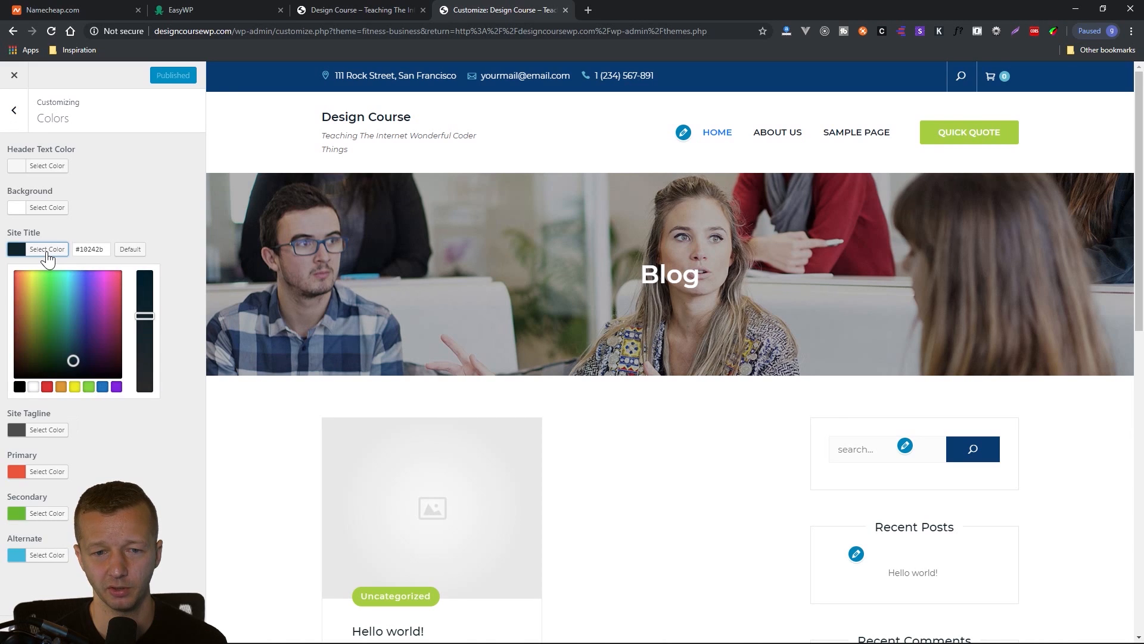
mouse_move(80, 292)
mouse_down()
mouse_move(85, 265)
mouse_move(33, 266)
mouse_move(115, 283)
mouse_up()
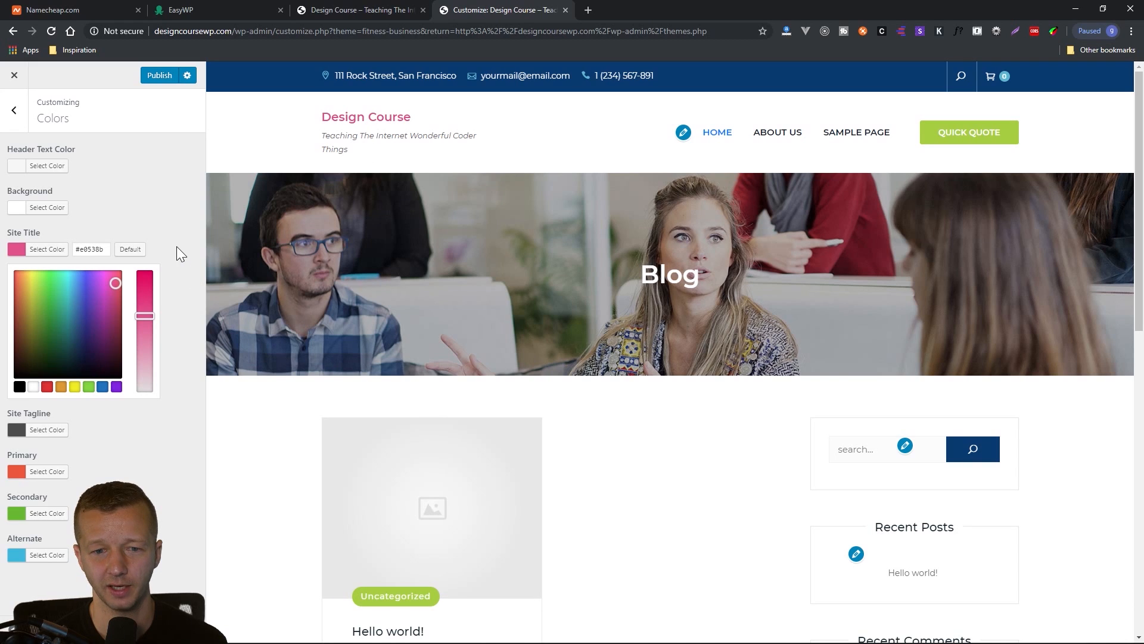
click(177, 425)
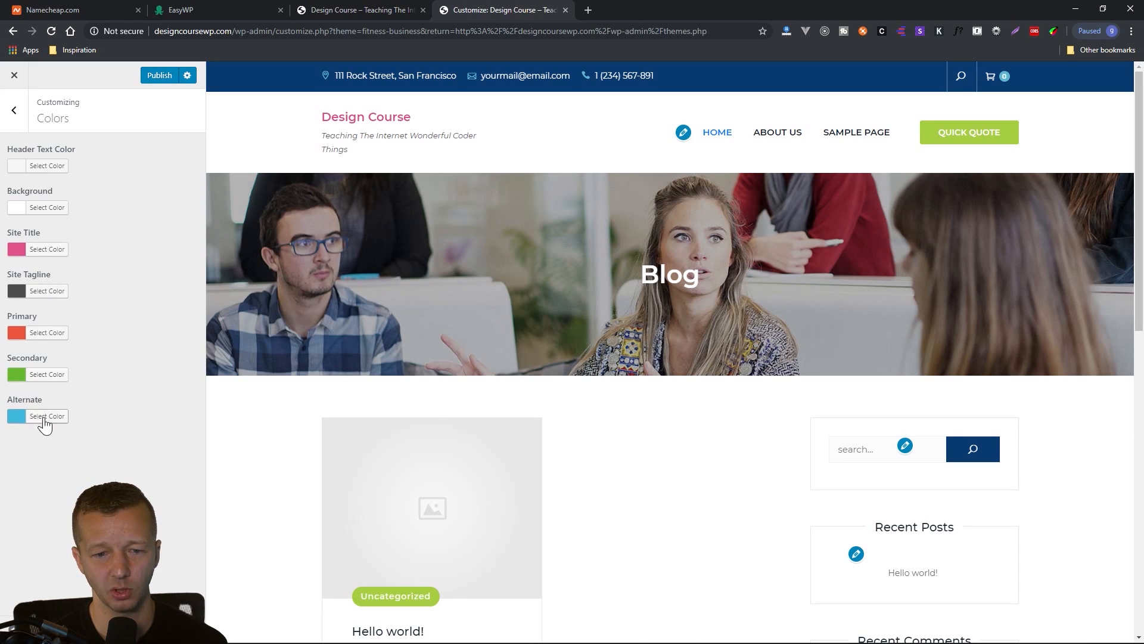
click(16, 110)
Replace the header image with relic.jpg from the media library, cropped to the band across the hands and the upper part of the amplifiers.
click(44, 285)
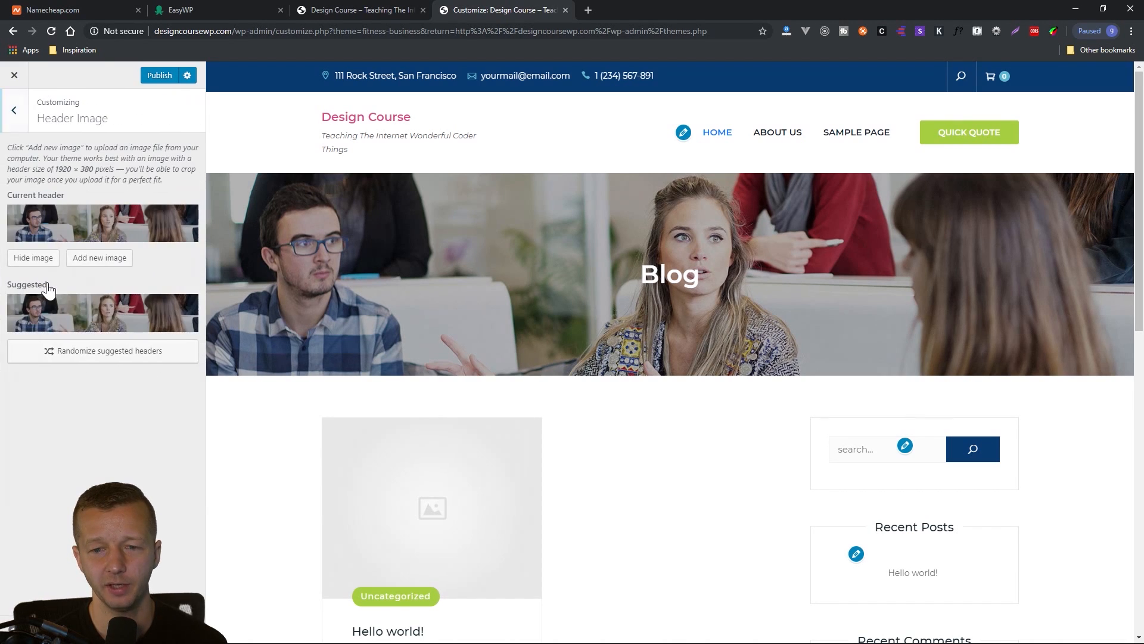
click(86, 261)
click(156, 237)
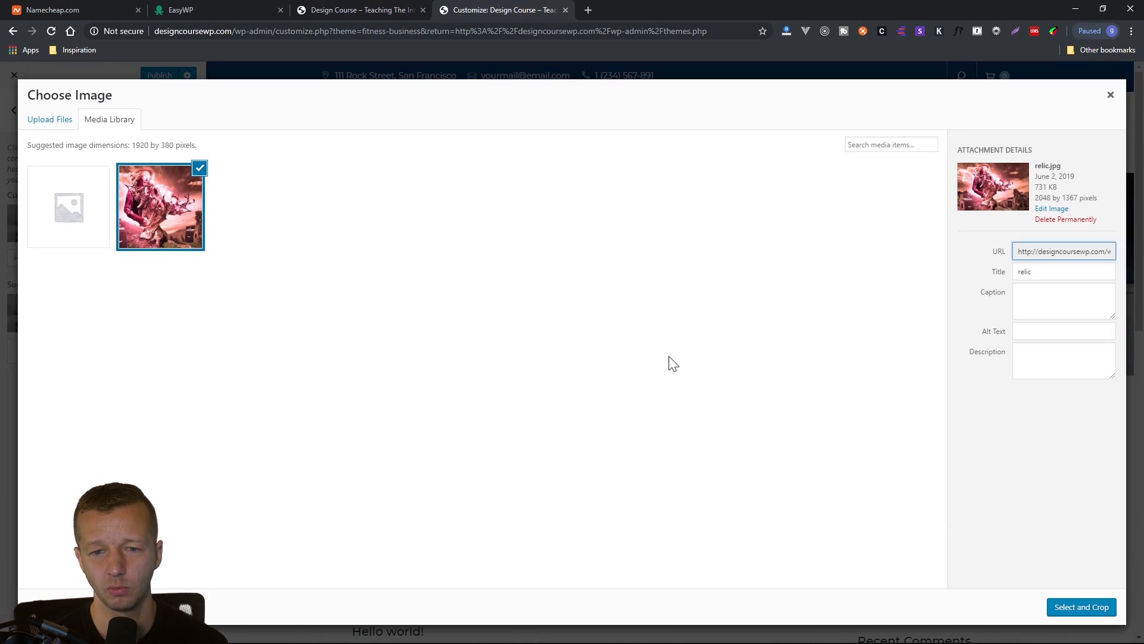
click(1077, 610)
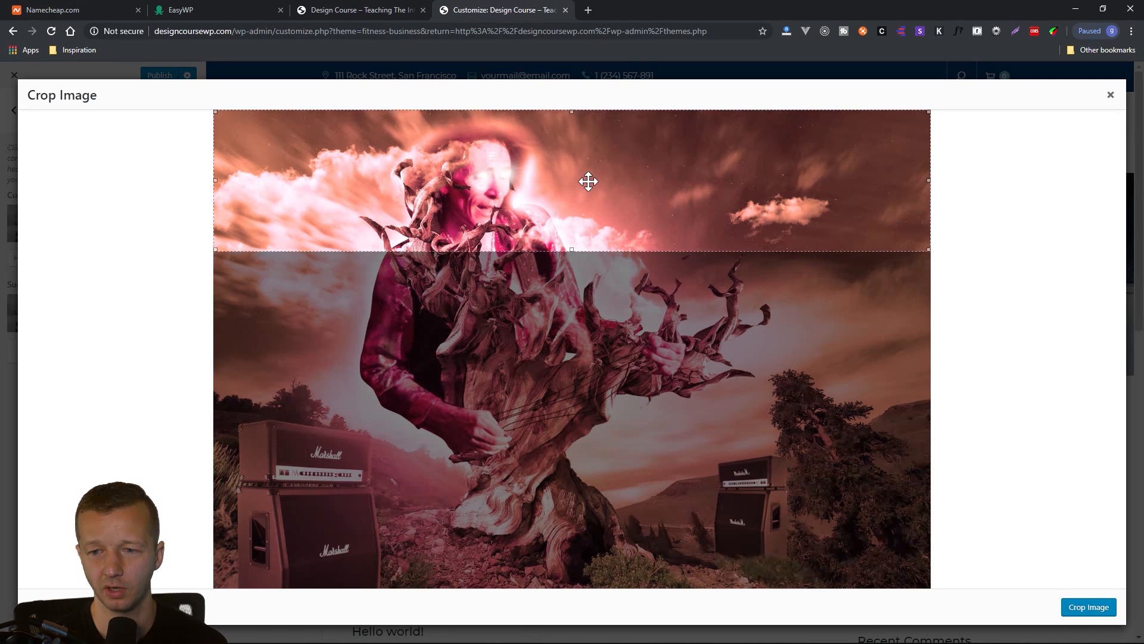
drag(587, 179, 564, 414)
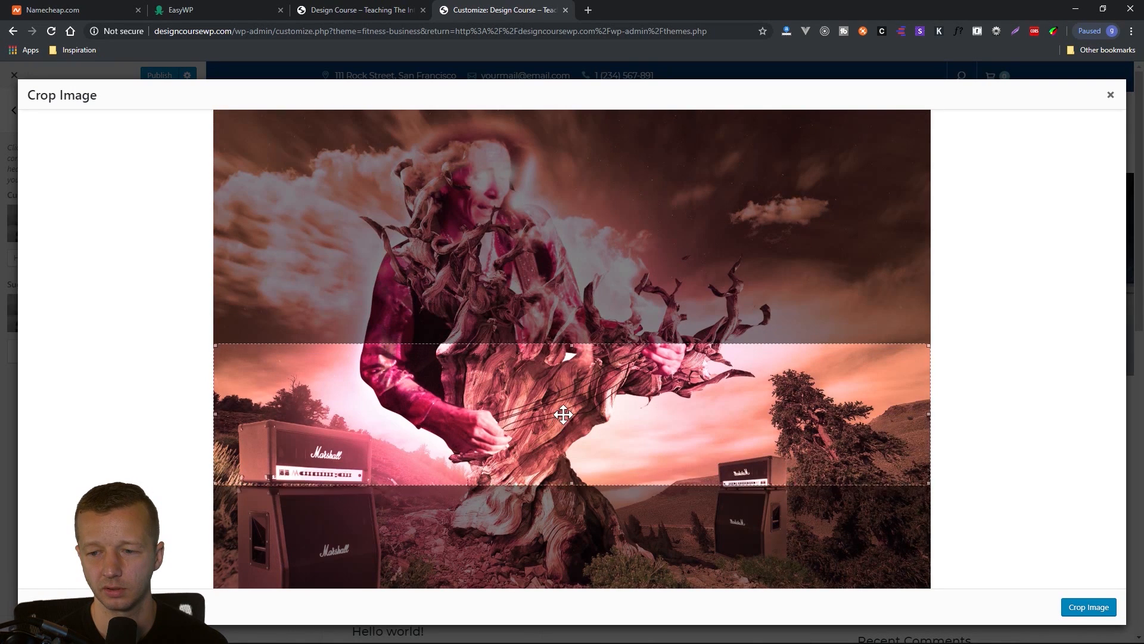
click(1088, 606)
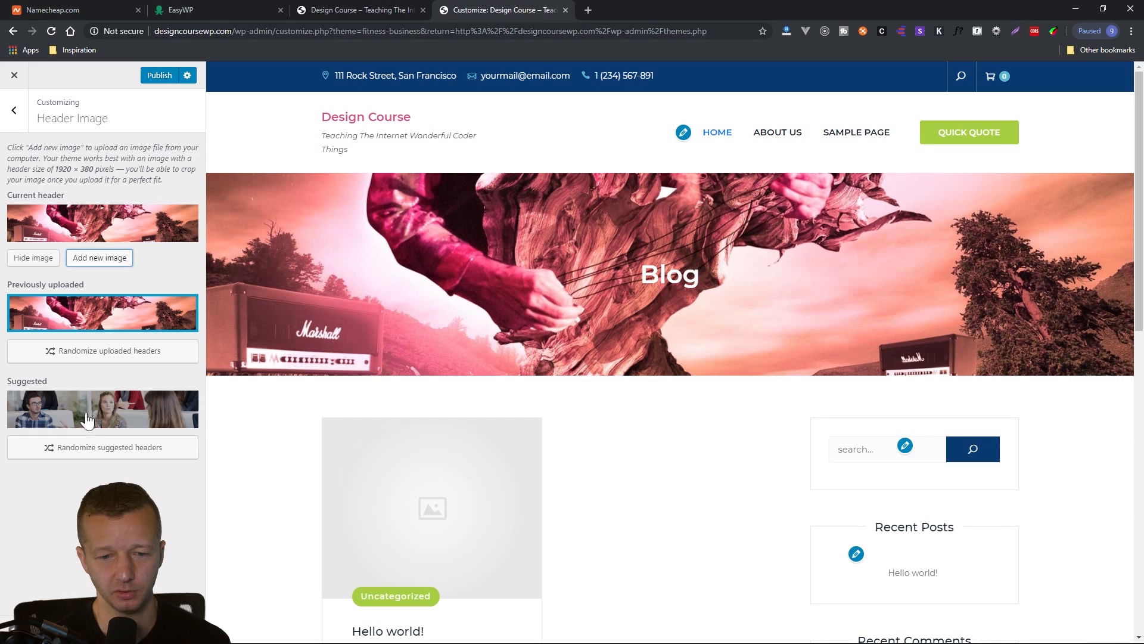
click(13, 111)
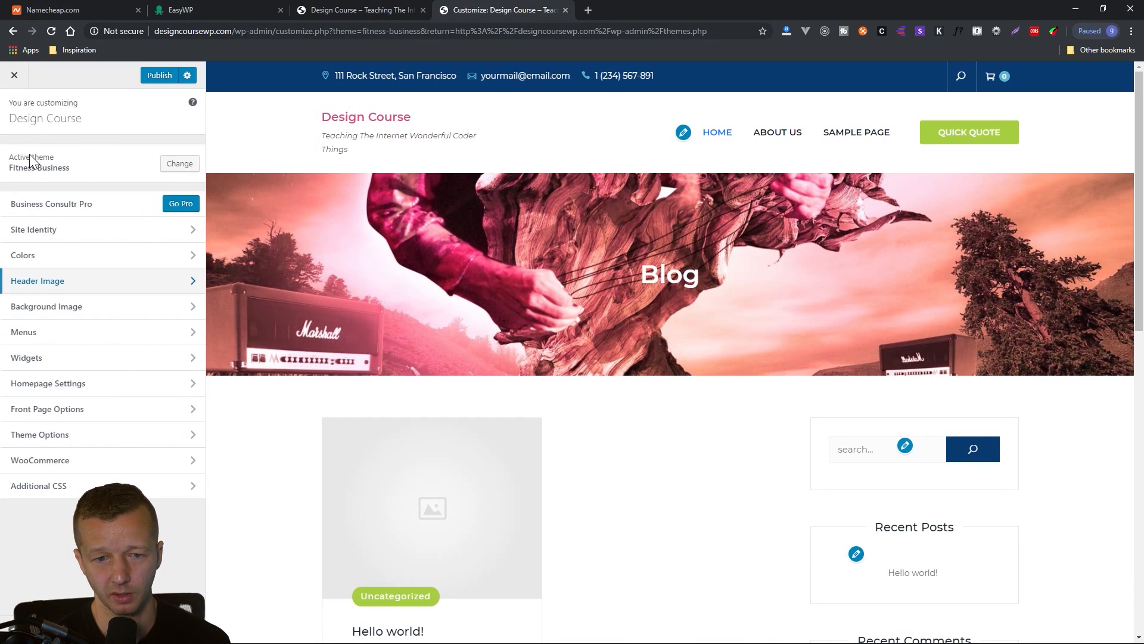
Look through the Customizer's Background Image and Menus settings.
click(73, 308)
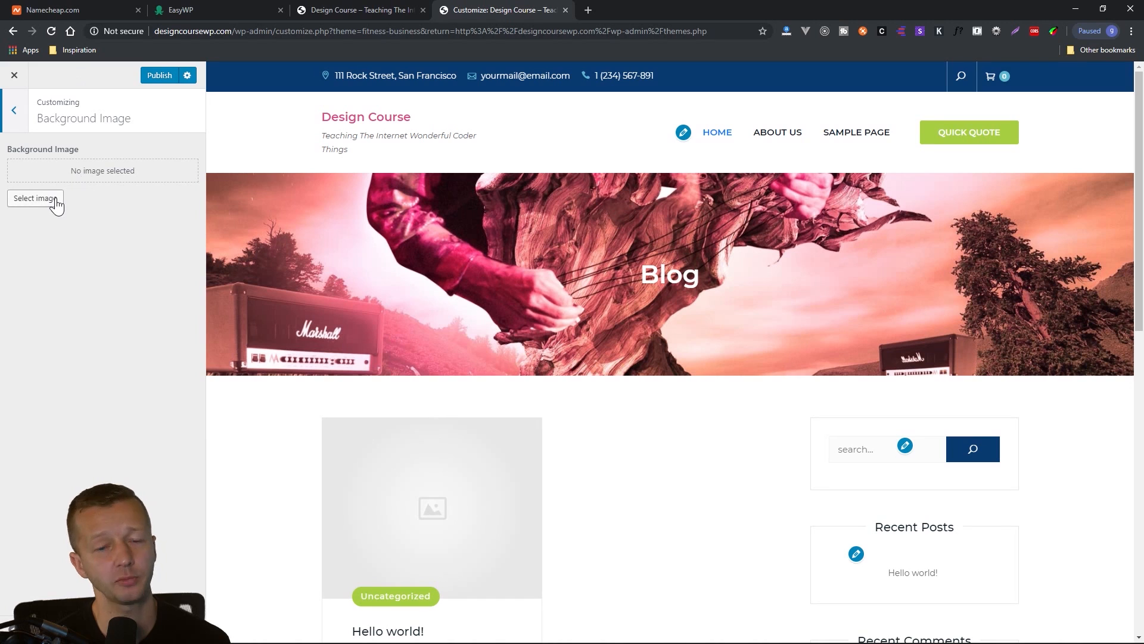
click(14, 111)
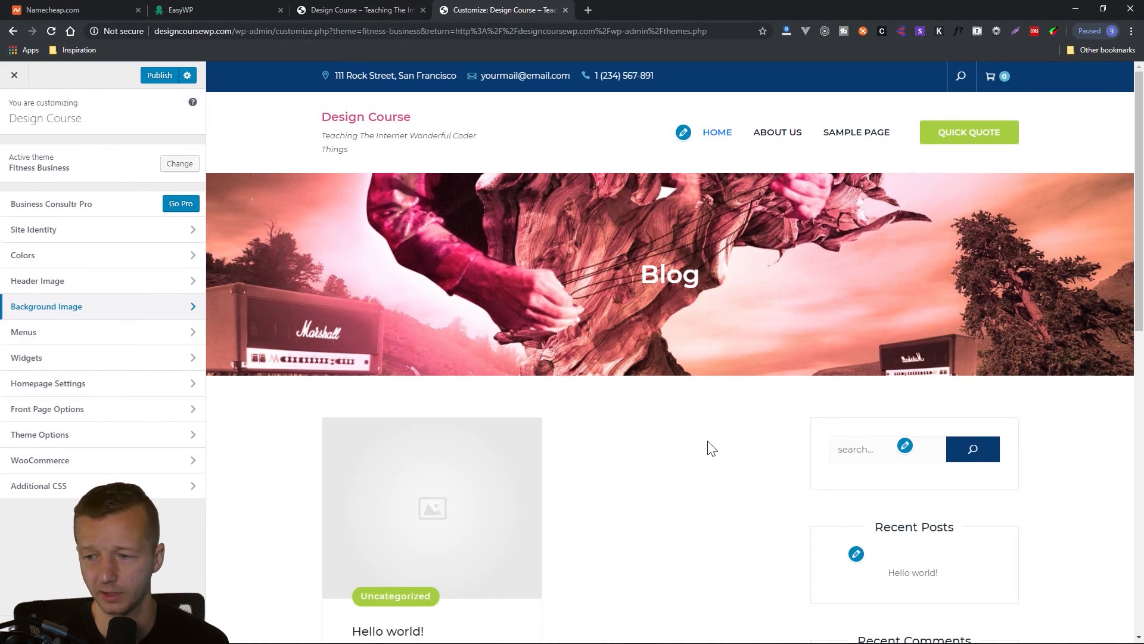
click(95, 337)
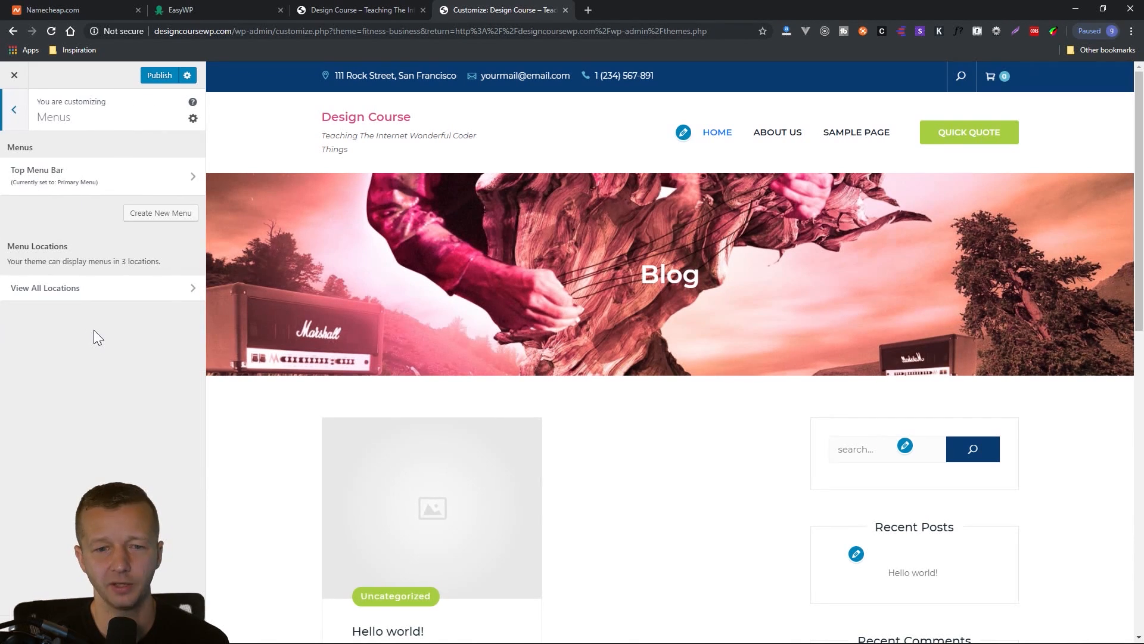
click(13, 113)
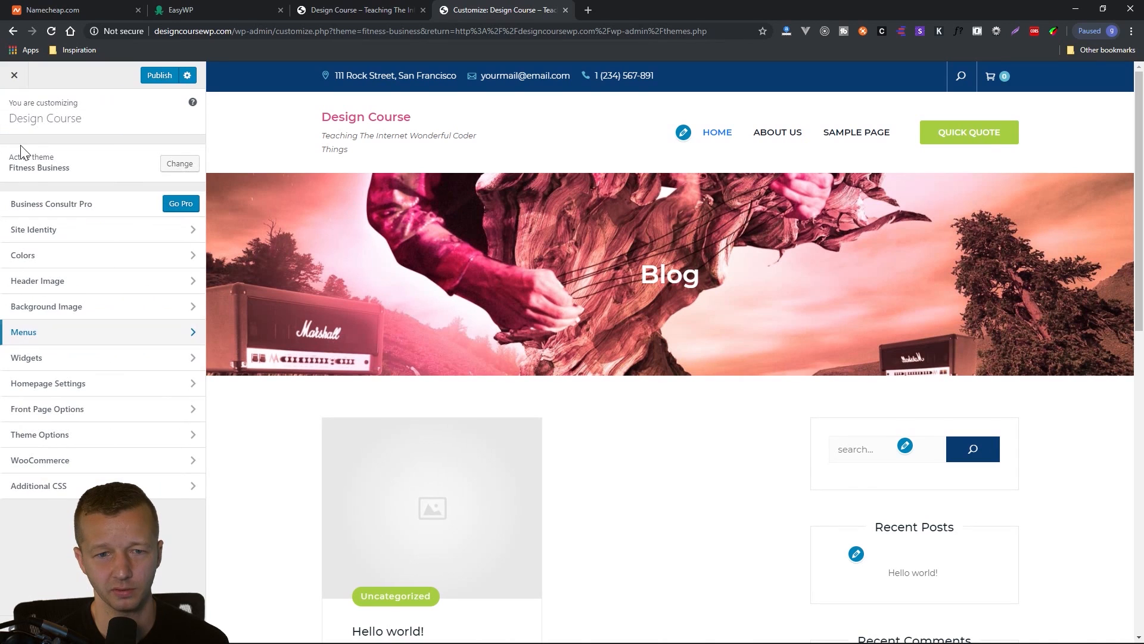
Move the Recent Comments widget above Recent Posts in the Right Sidebar, and remove that widget from the sidebar.
click(49, 362)
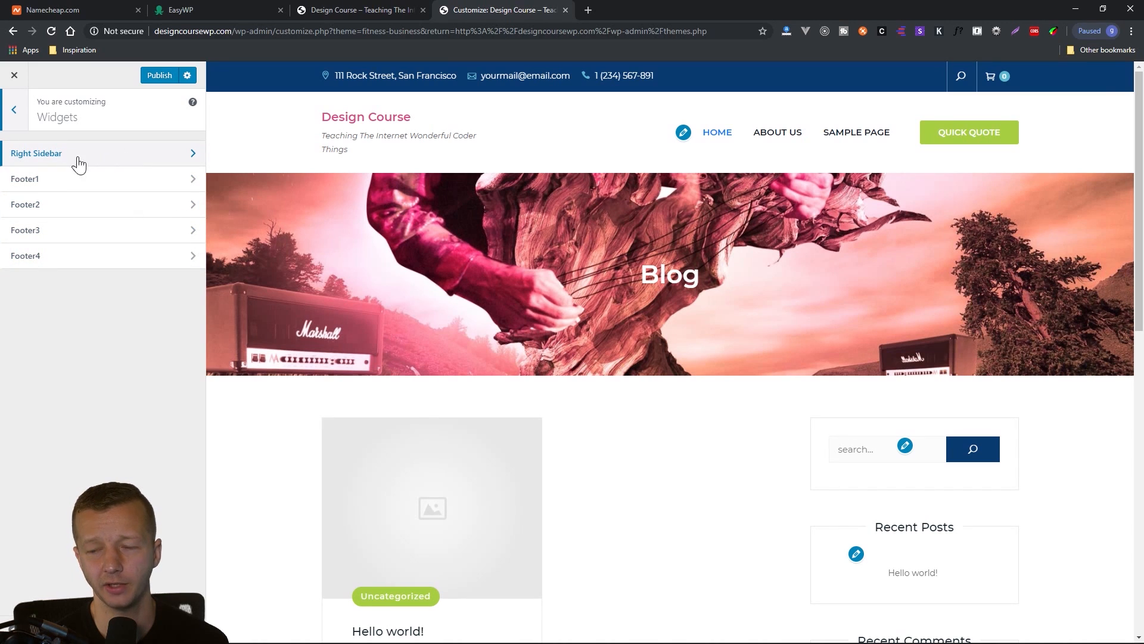
click(52, 155)
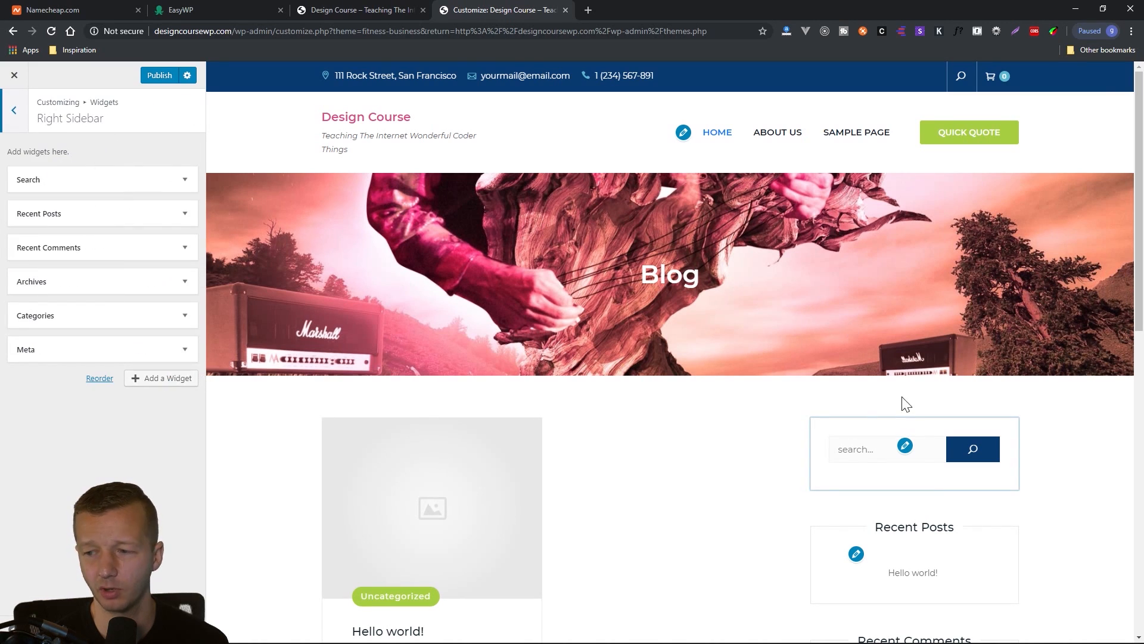
scroll(941, 452, down, 3)
scroll(978, 426, down, 1)
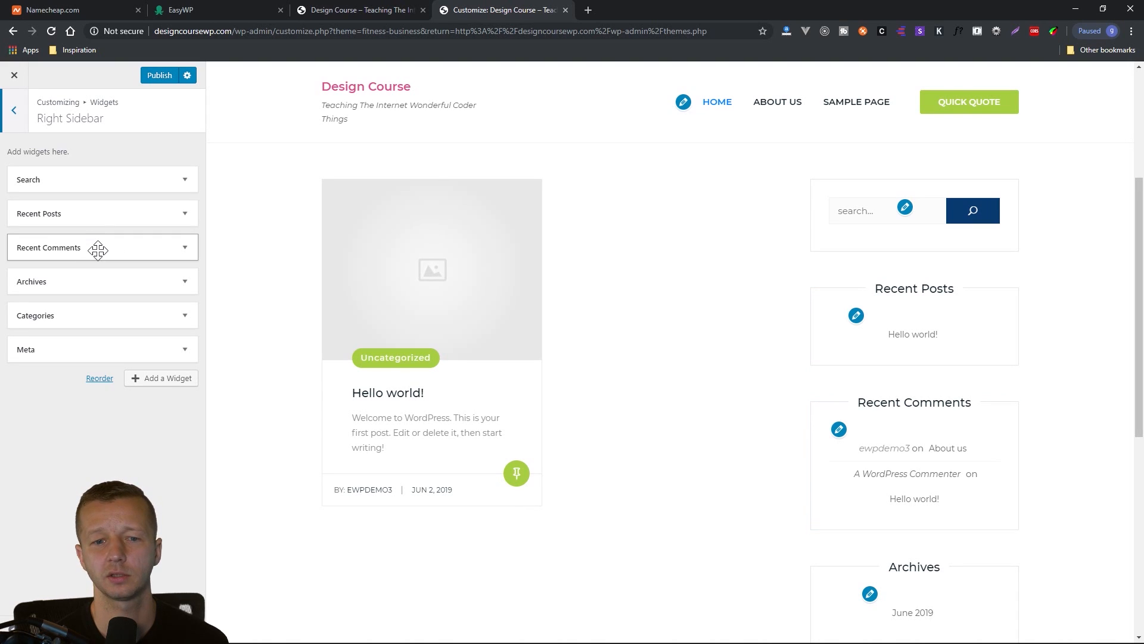
drag(95, 246, 101, 204)
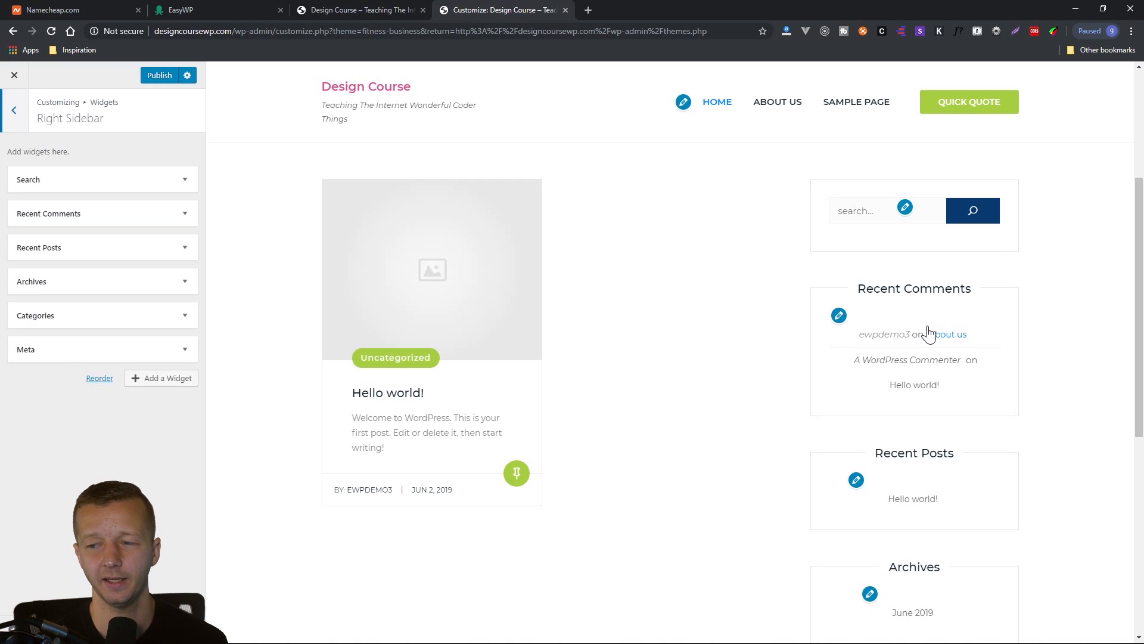
click(184, 215)
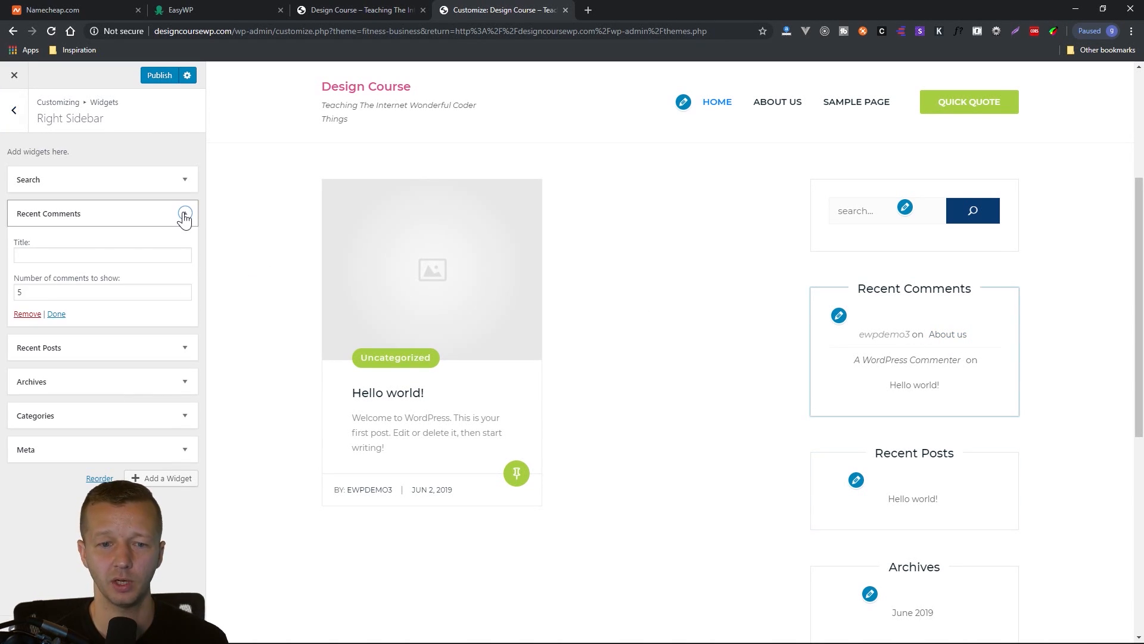
click(40, 314)
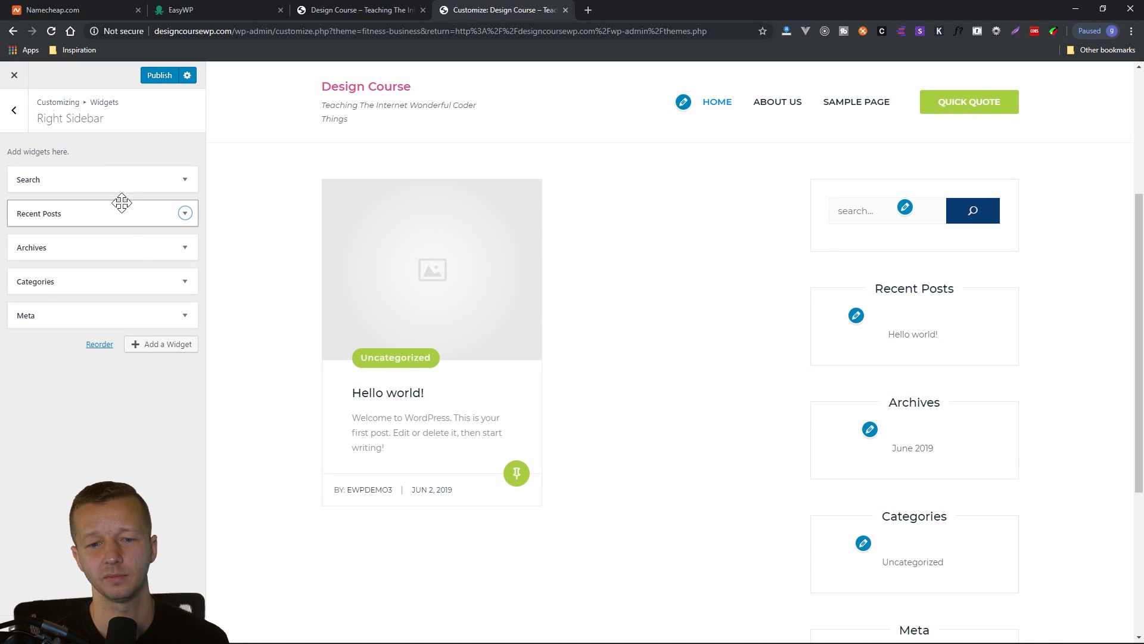
Add a Text widget to the Right Sidebar and place it directly below the Search widget.
click(154, 345)
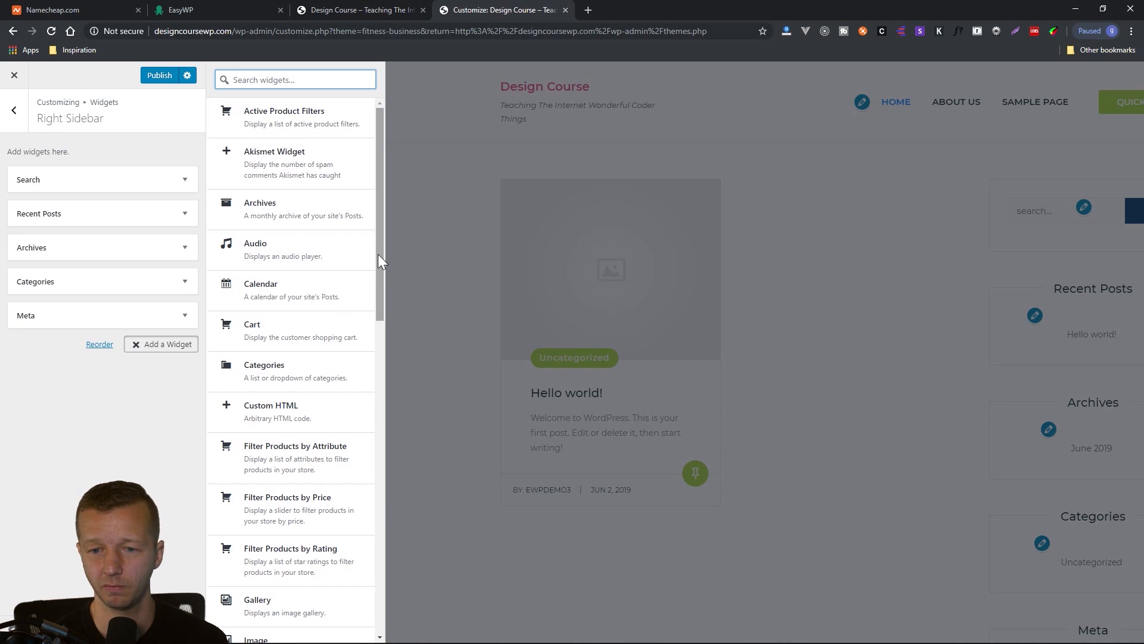
scroll(379, 262, down, 1)
drag(384, 285, 380, 575)
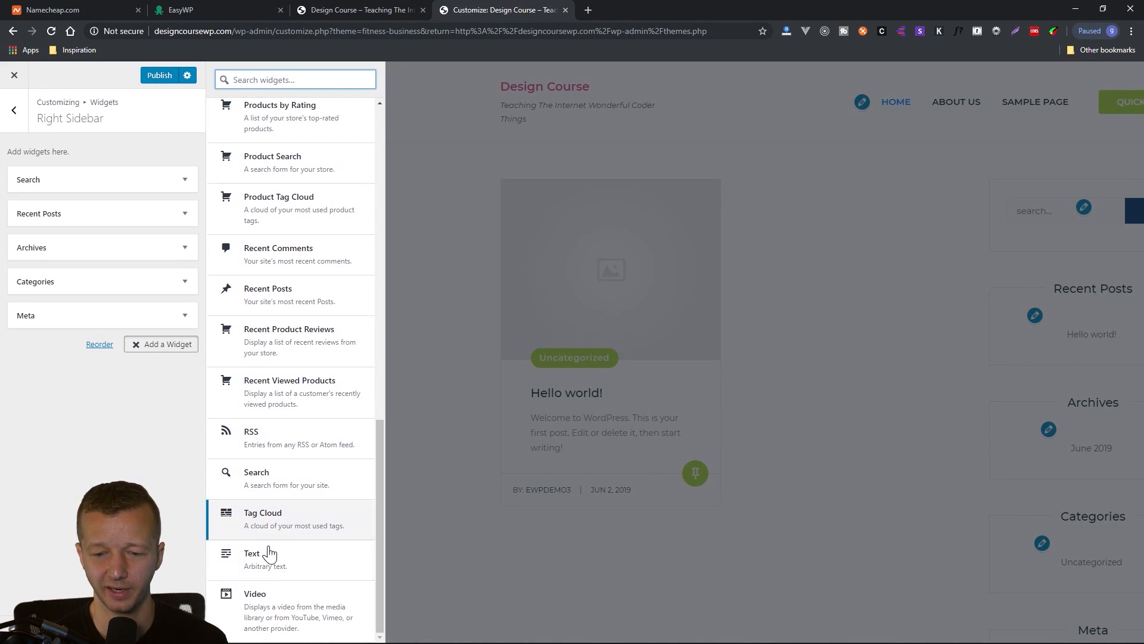
click(305, 571)
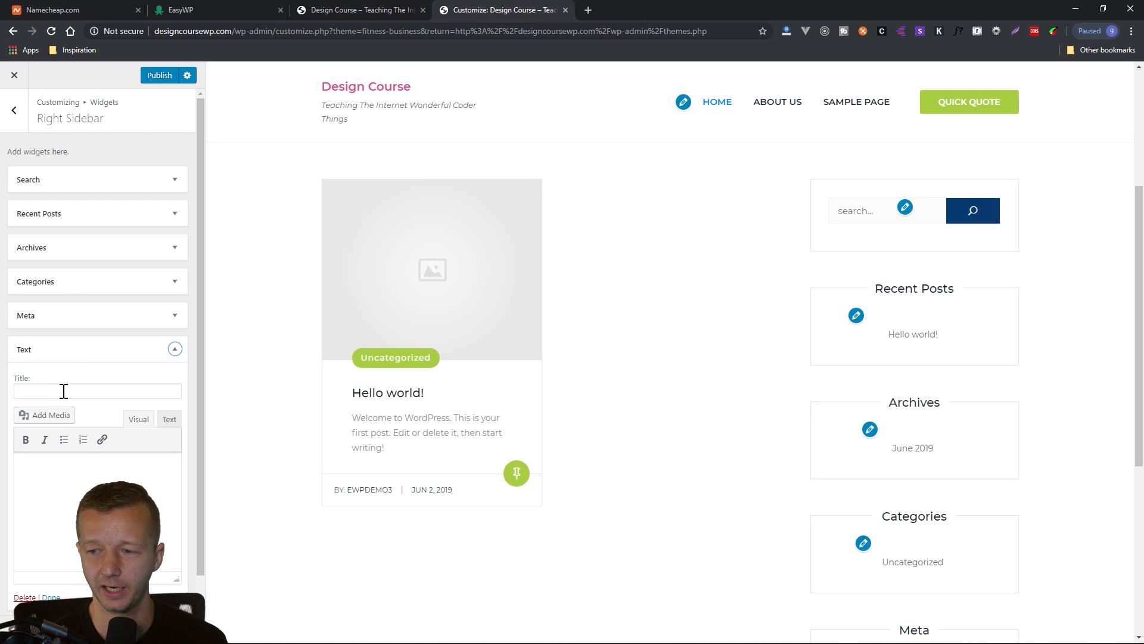
drag(107, 350, 104, 229)
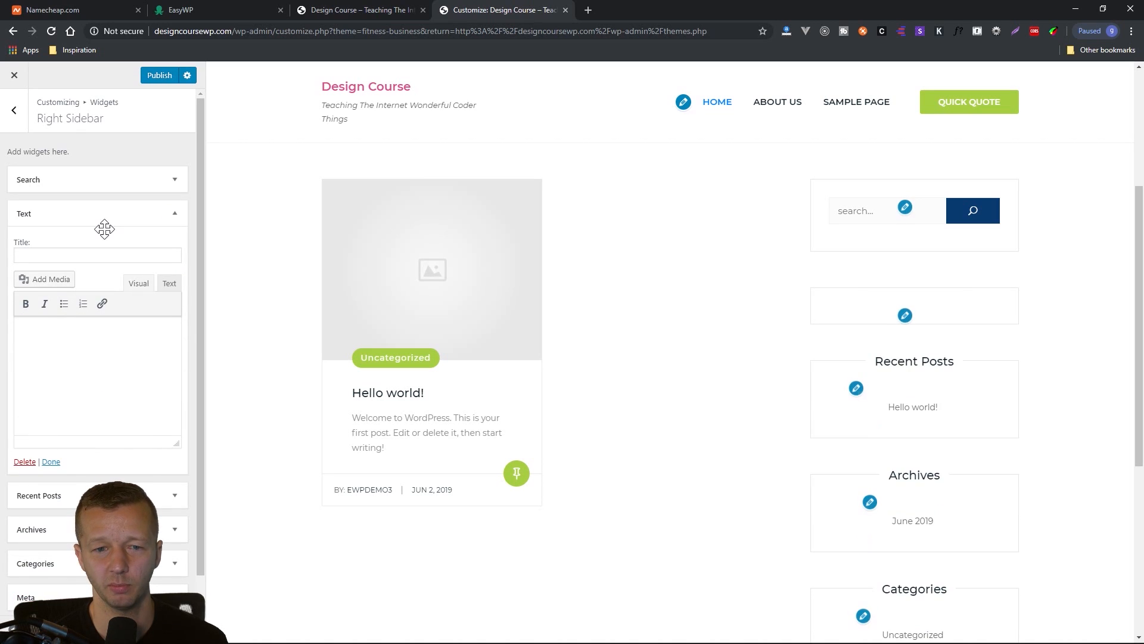
Fill the Text widget with a one-line introduction starting "Uhm, yeah, I'm" and giving the author's first name, with "yeah," in bold.
click(103, 344)
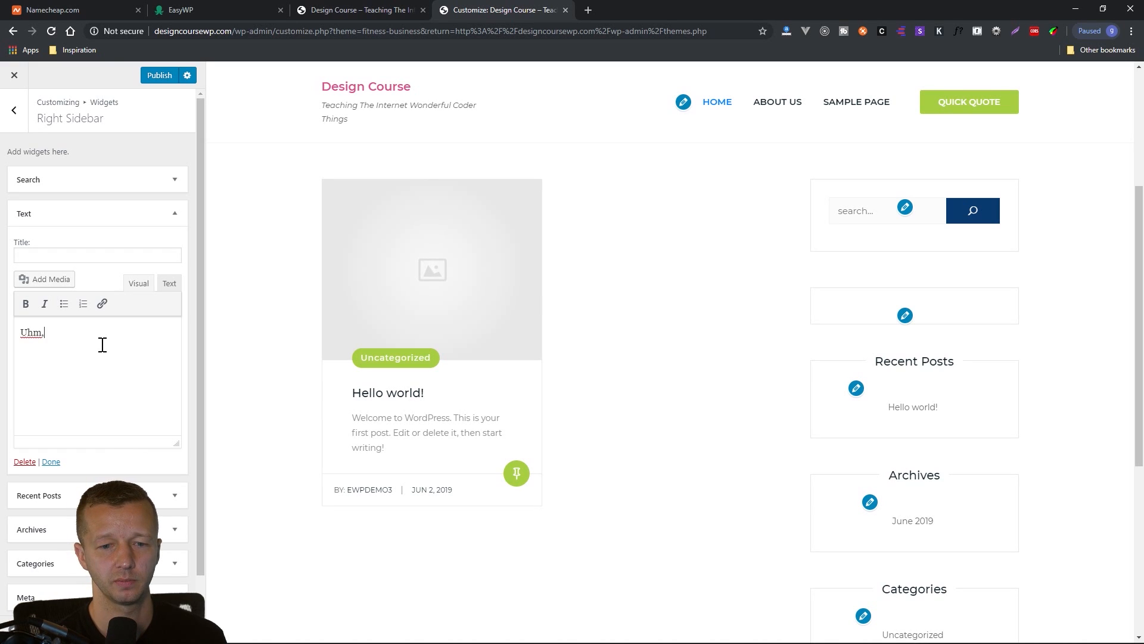
text(Uhm, yeah, I'm gary )
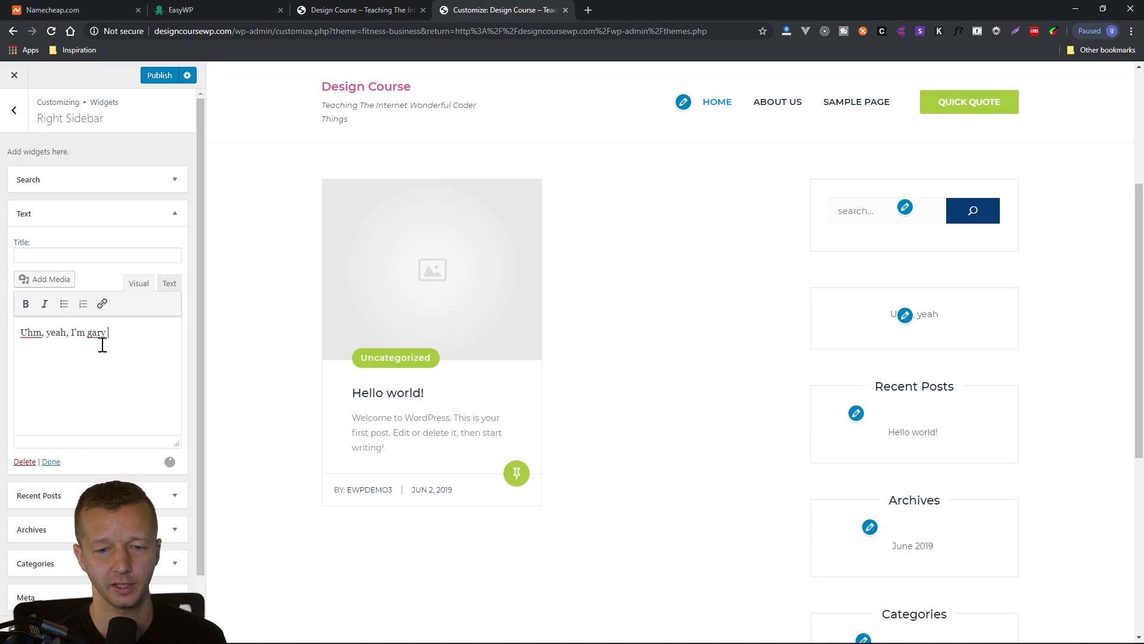
text(here.)
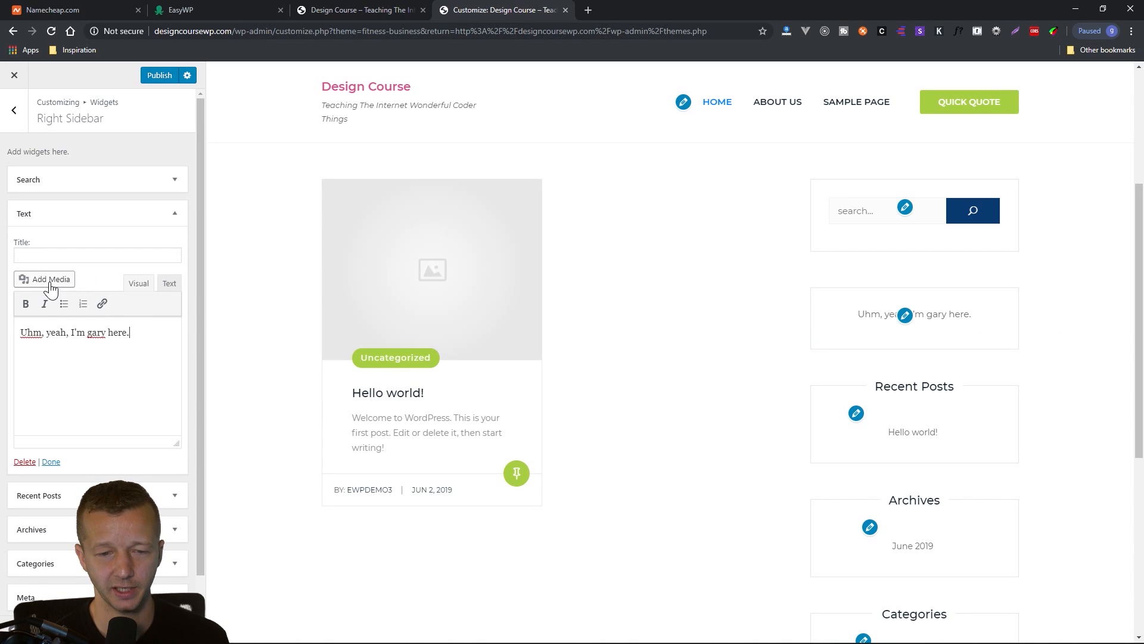
double_click(58, 332)
click(25, 303)
click(70, 368)
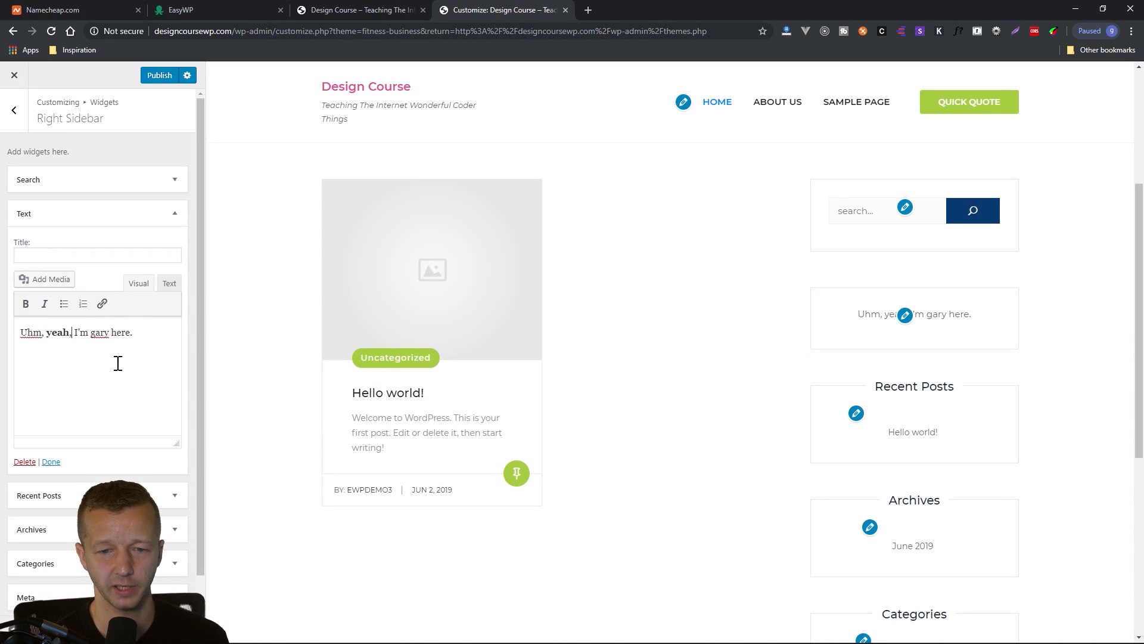
click(51, 461)
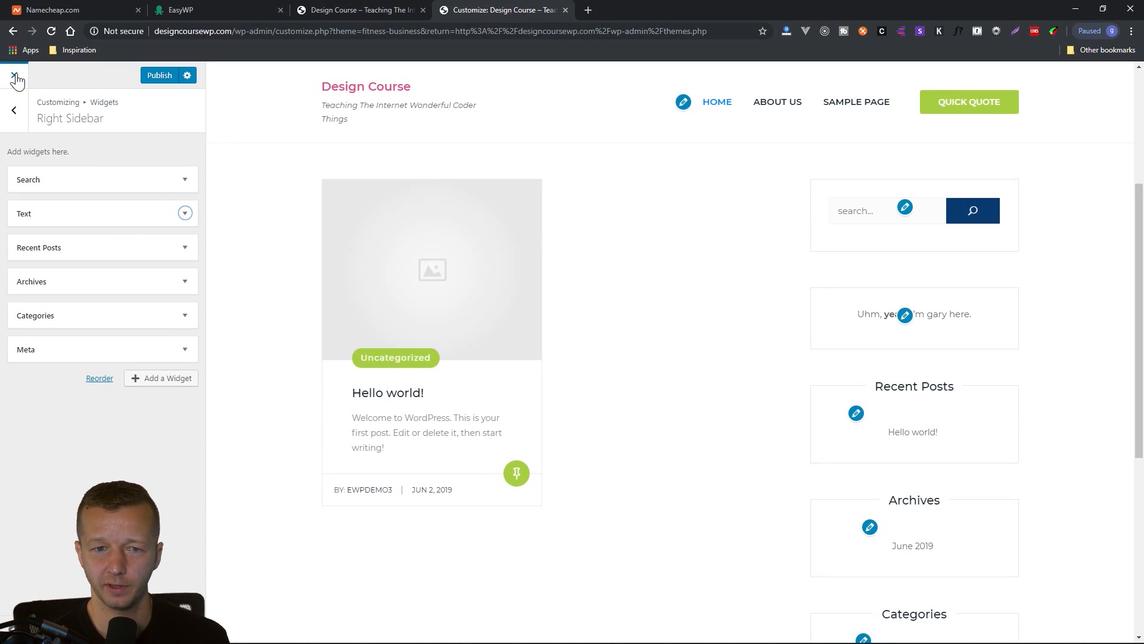
Look through the Customizer's Footer1 widget area, the footer in the preview, the Homepage Settings and the Front Page Options.
click(16, 113)
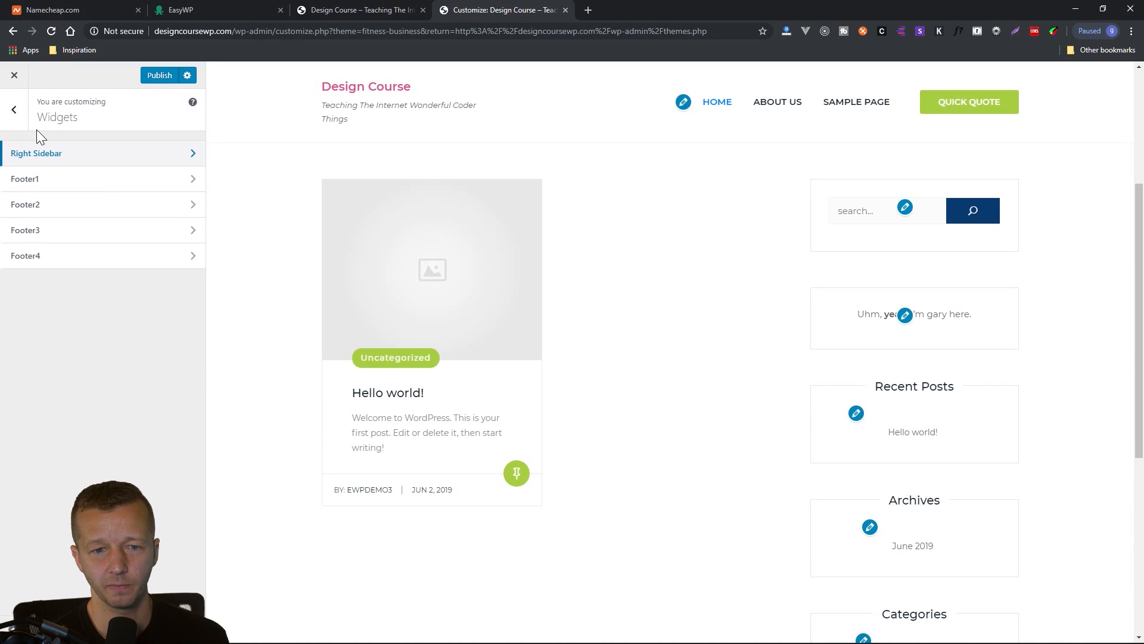
click(38, 183)
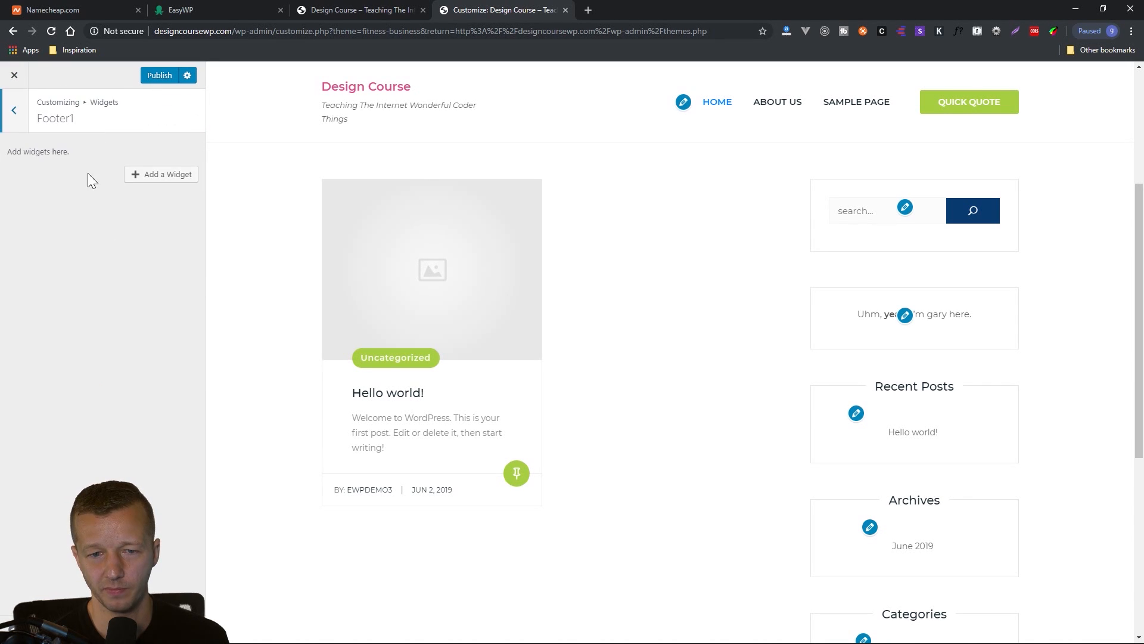
click(11, 115)
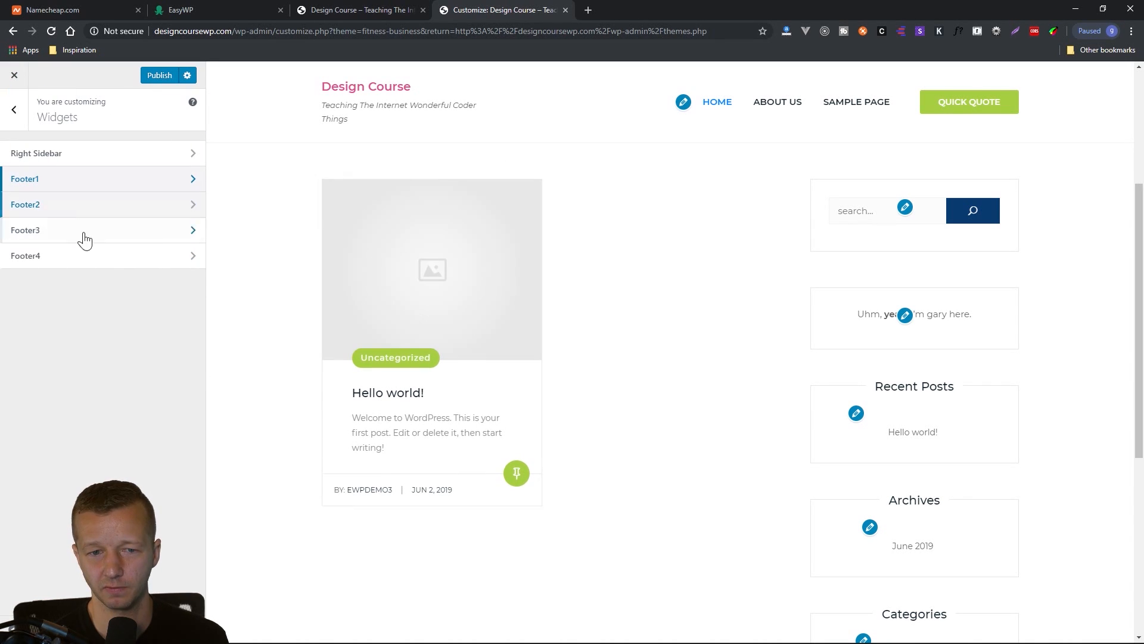
scroll(685, 477, down, 10)
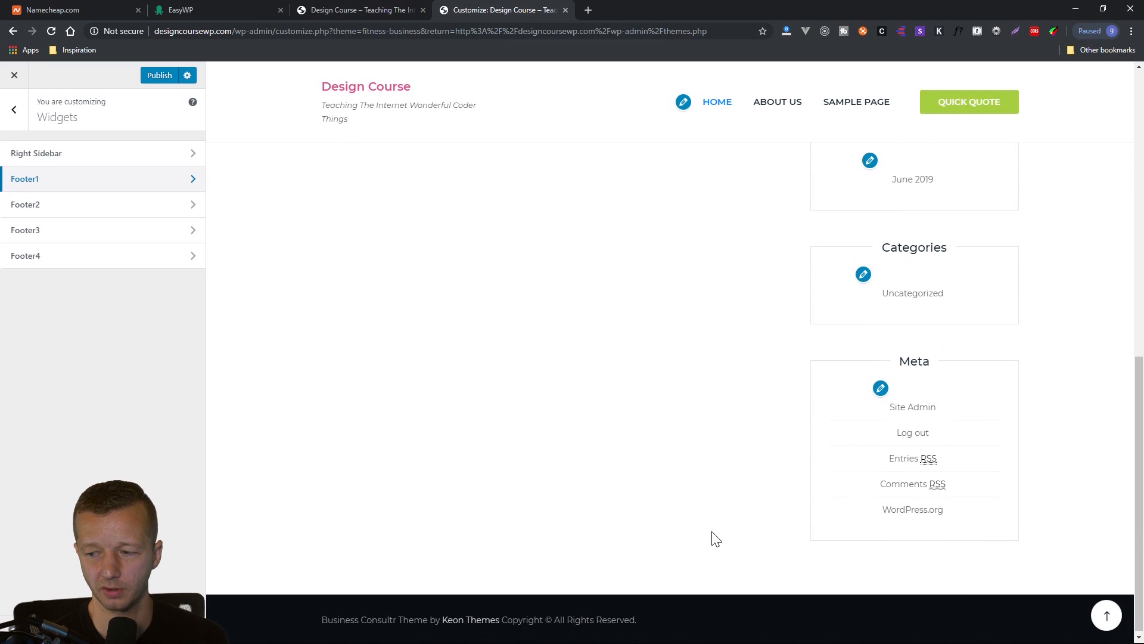
scroll(713, 538, up, 12)
scroll(462, 279, up, 2)
click(14, 109)
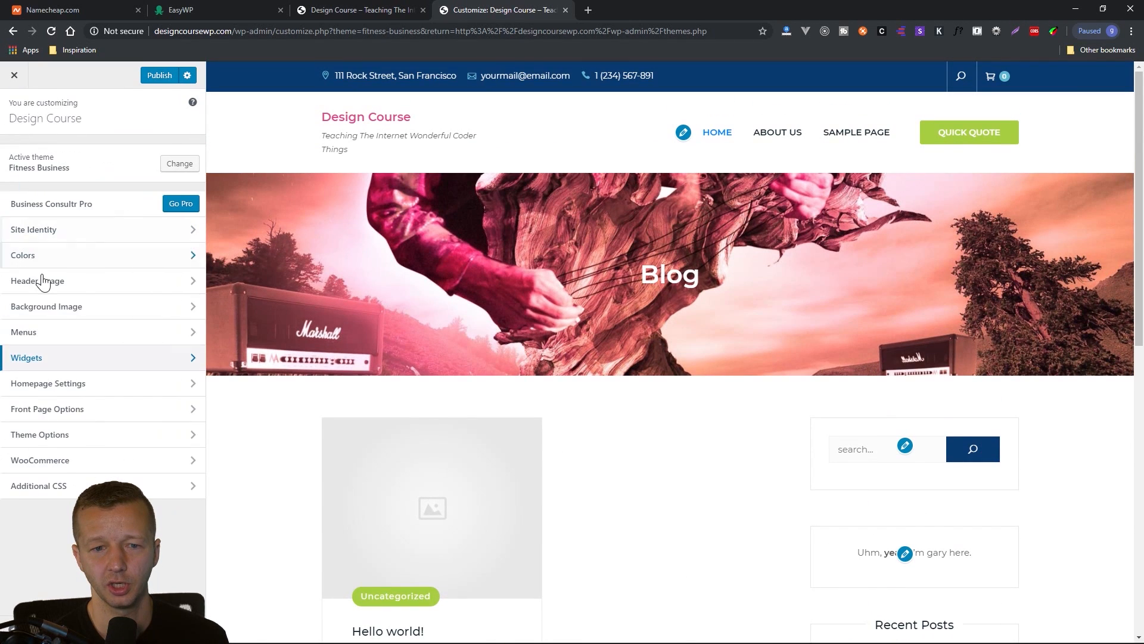
click(62, 387)
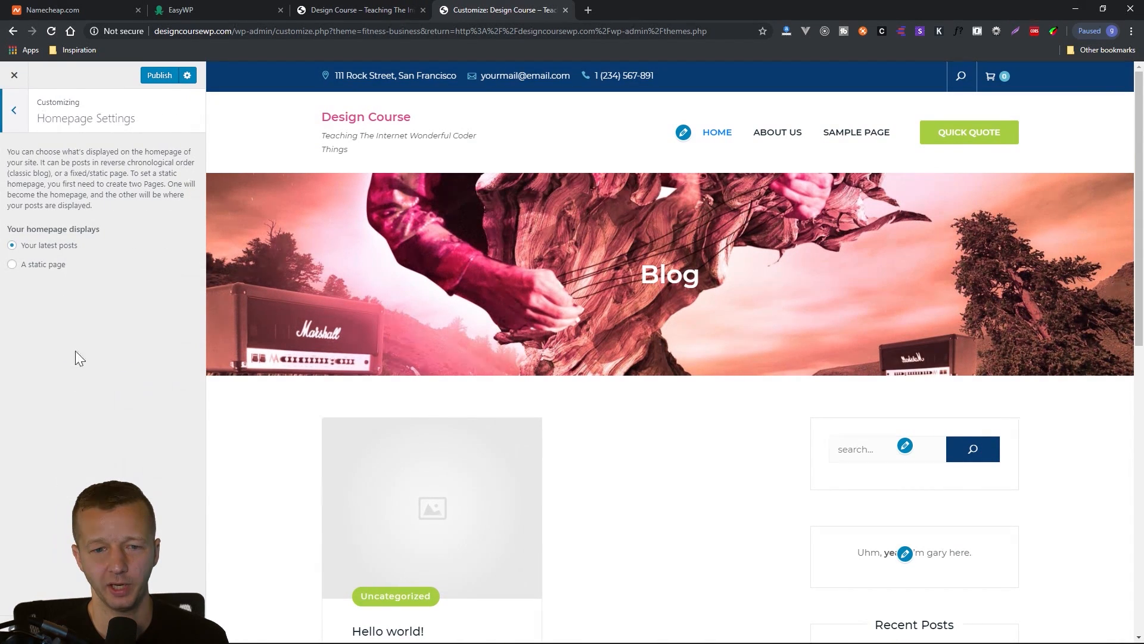
click(11, 118)
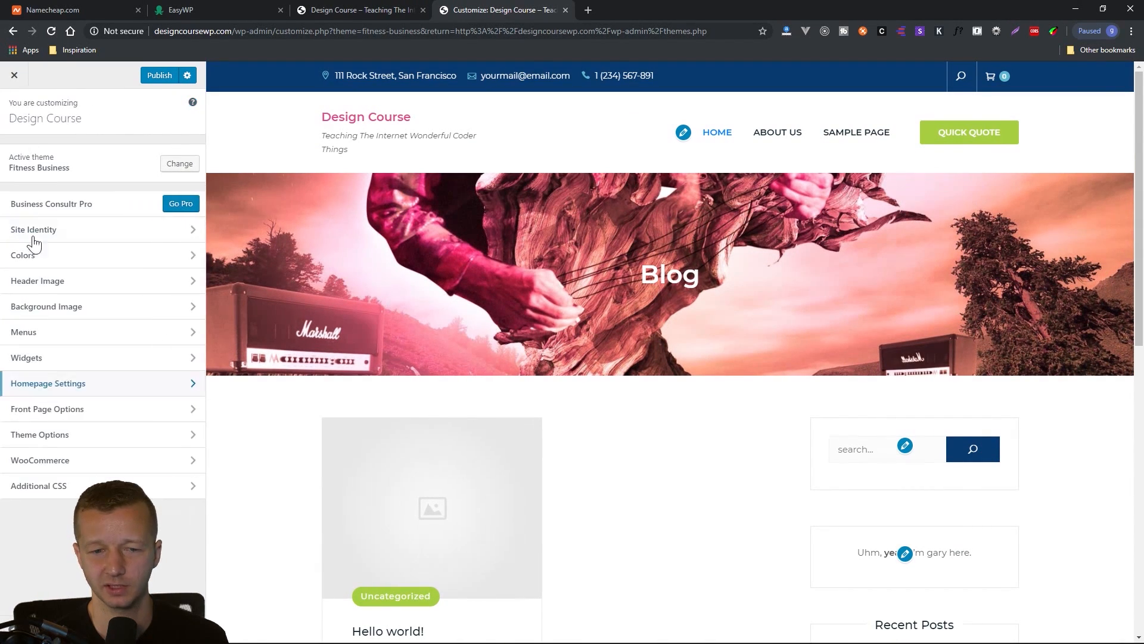
click(51, 411)
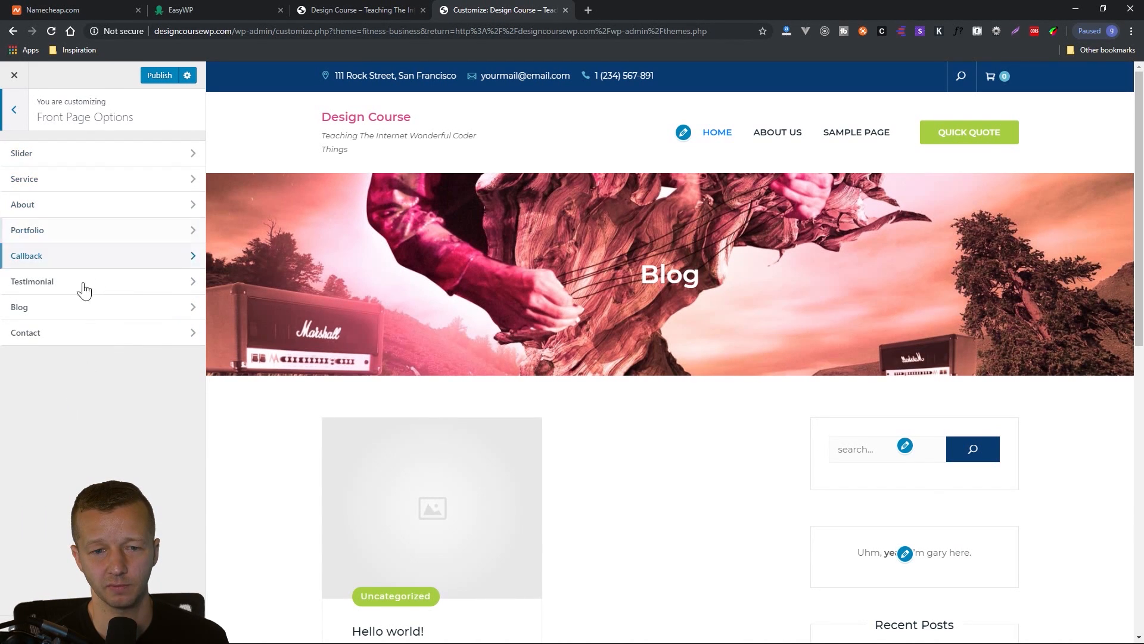
click(15, 119)
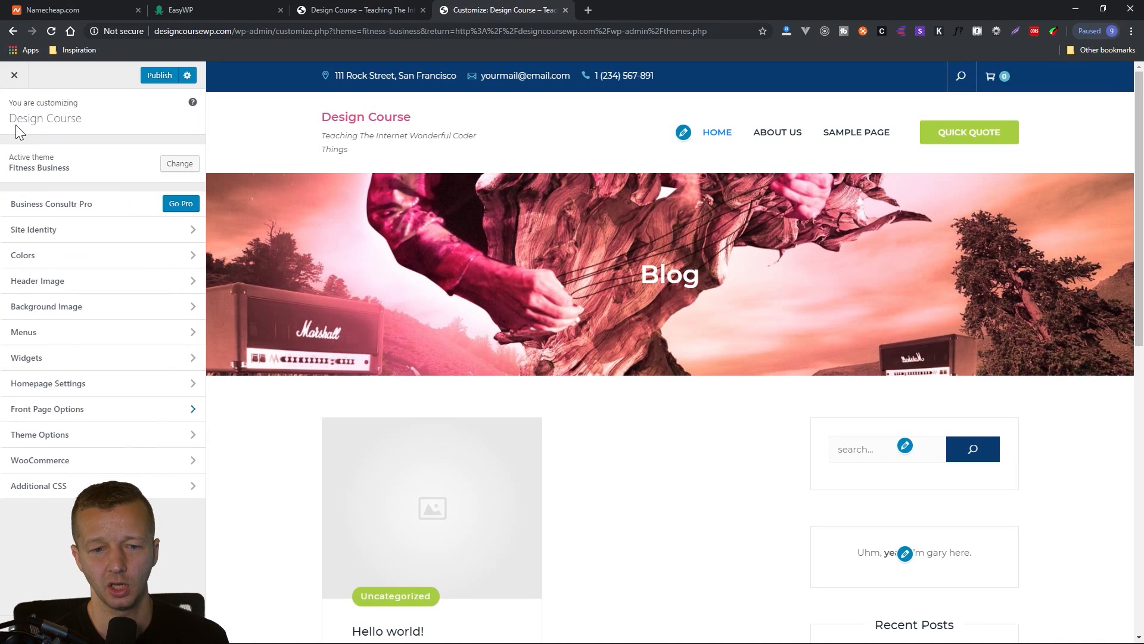
Replace the address in the theme's Header Options with a new one giving the ZIP code, city and state.
click(40, 436)
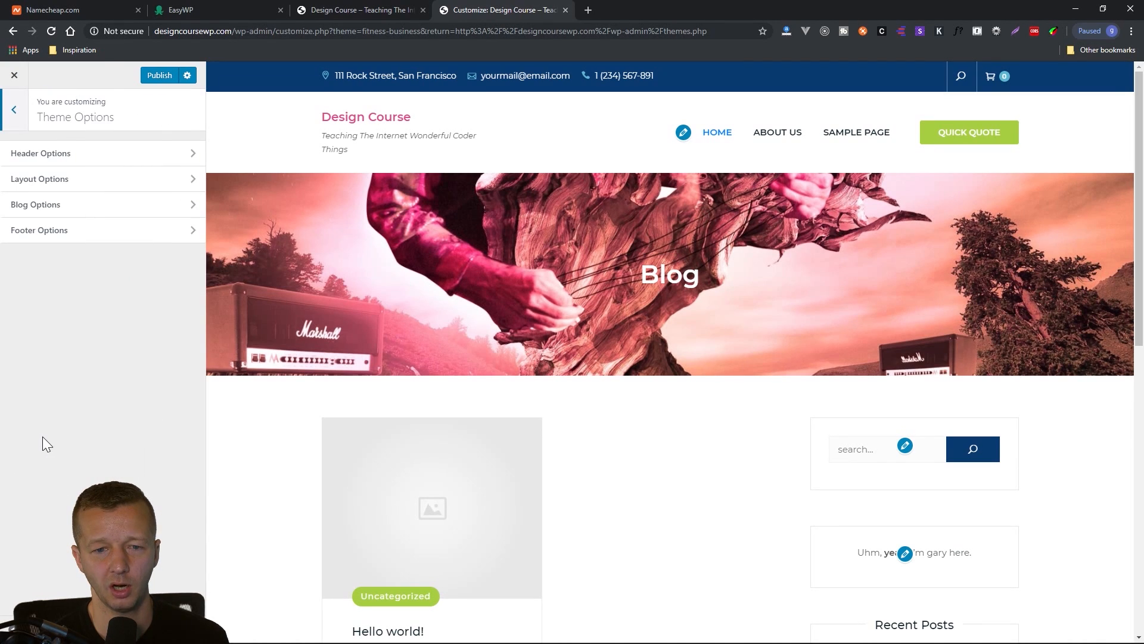
click(63, 153)
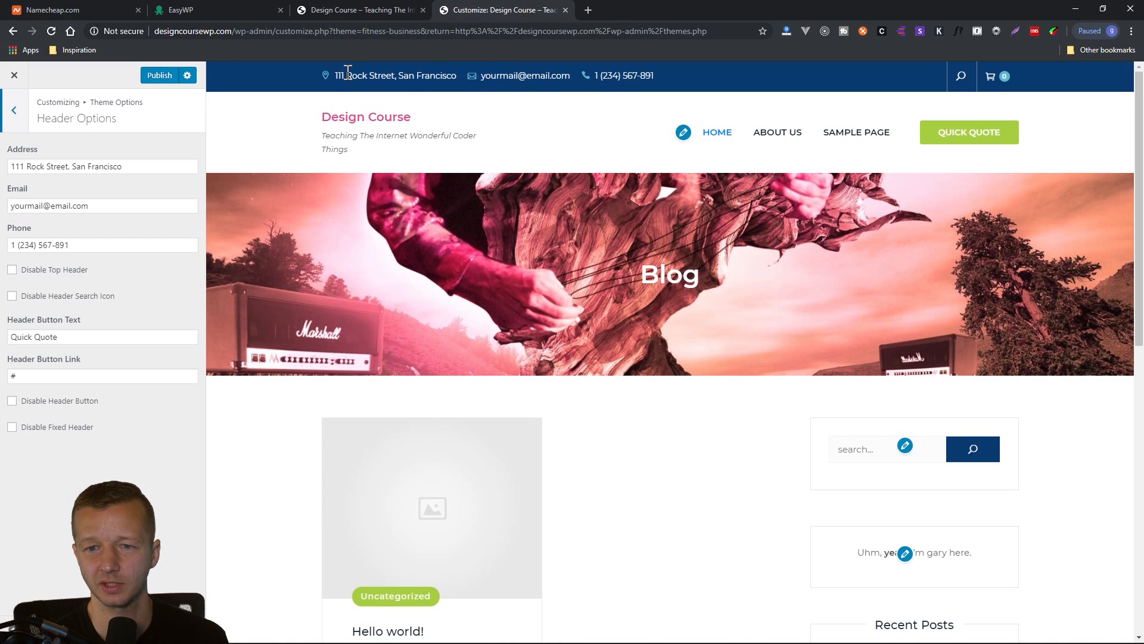
triple_click(103, 167)
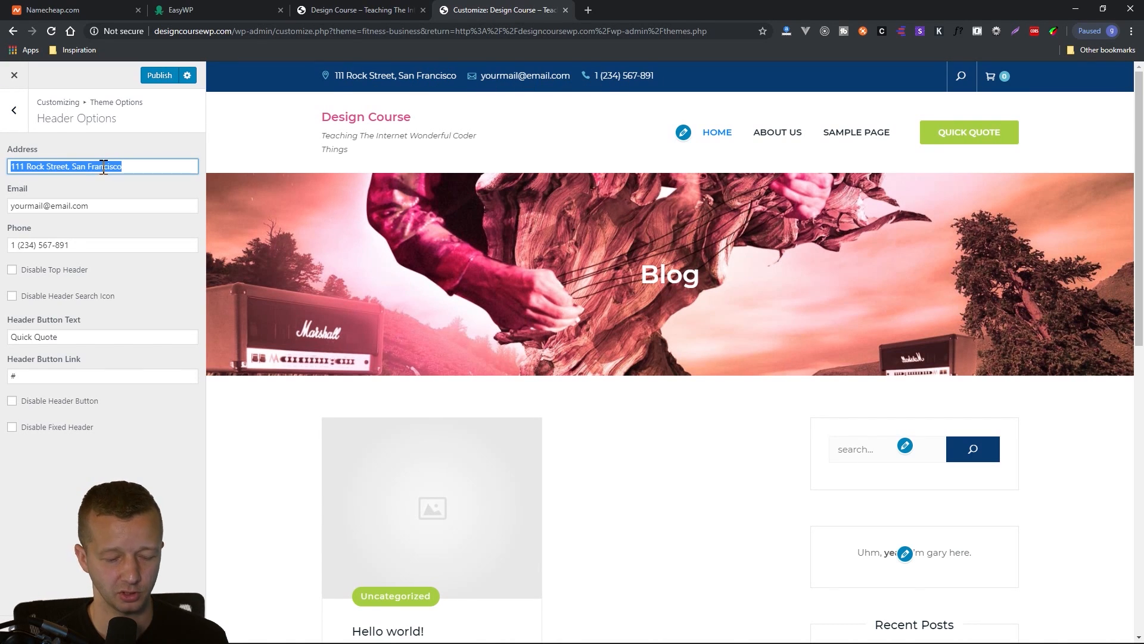
text(902)
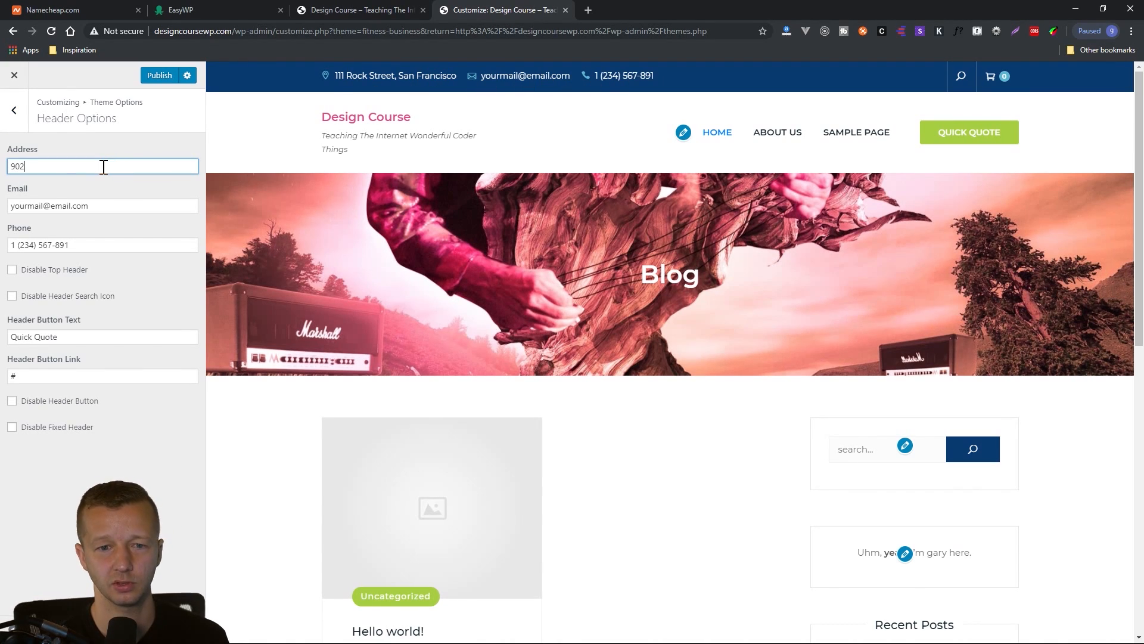
text(10 Beverly )
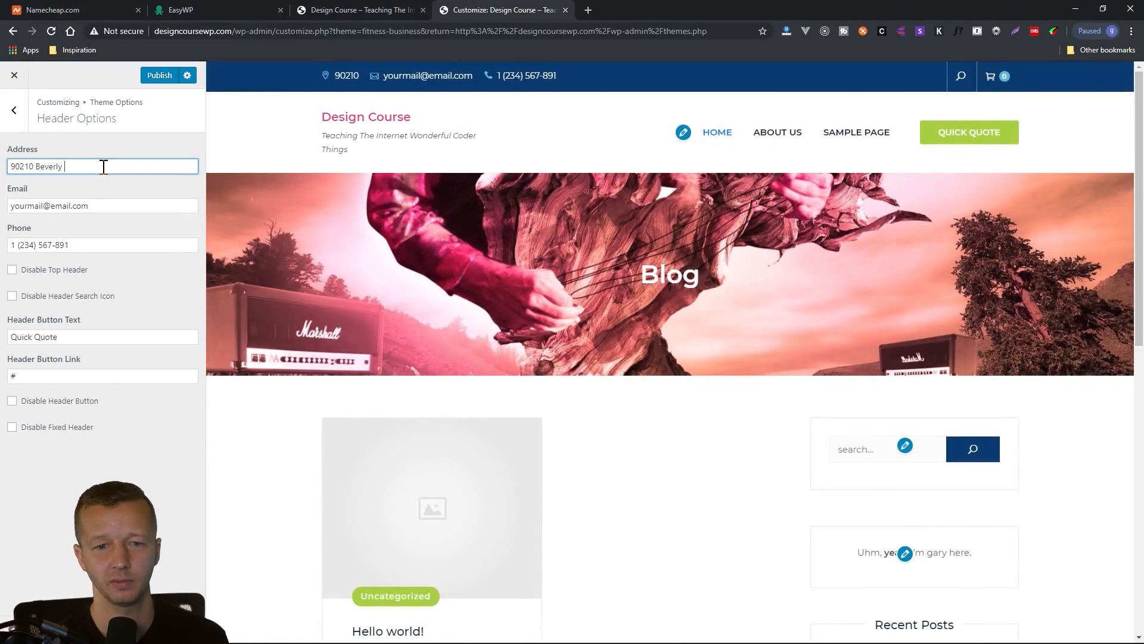
text(Hill, )
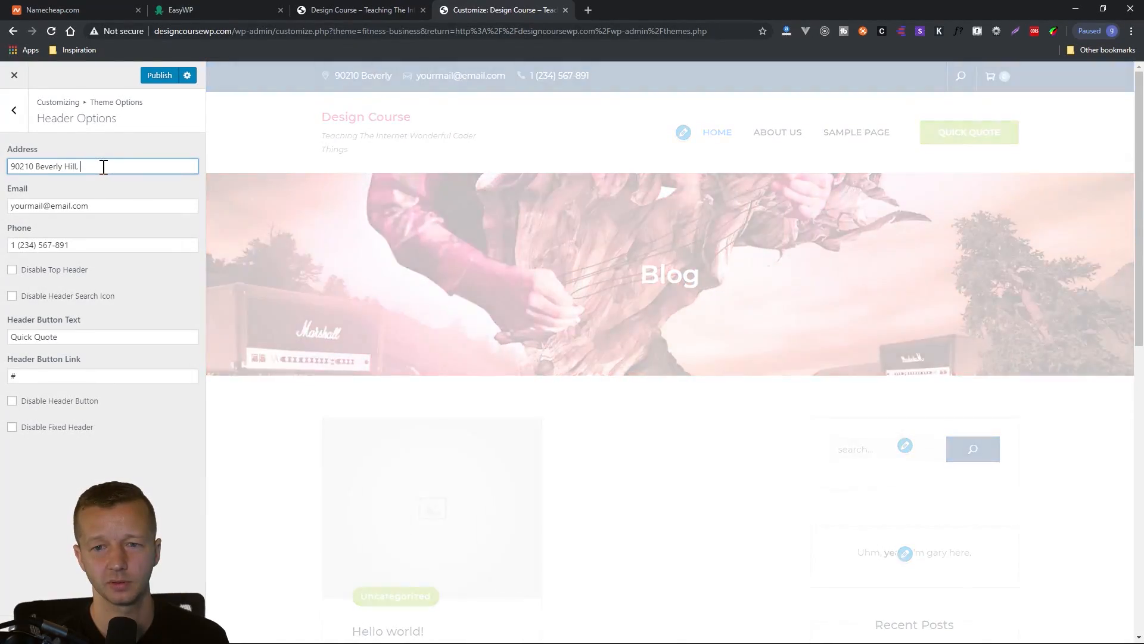
text(CA)
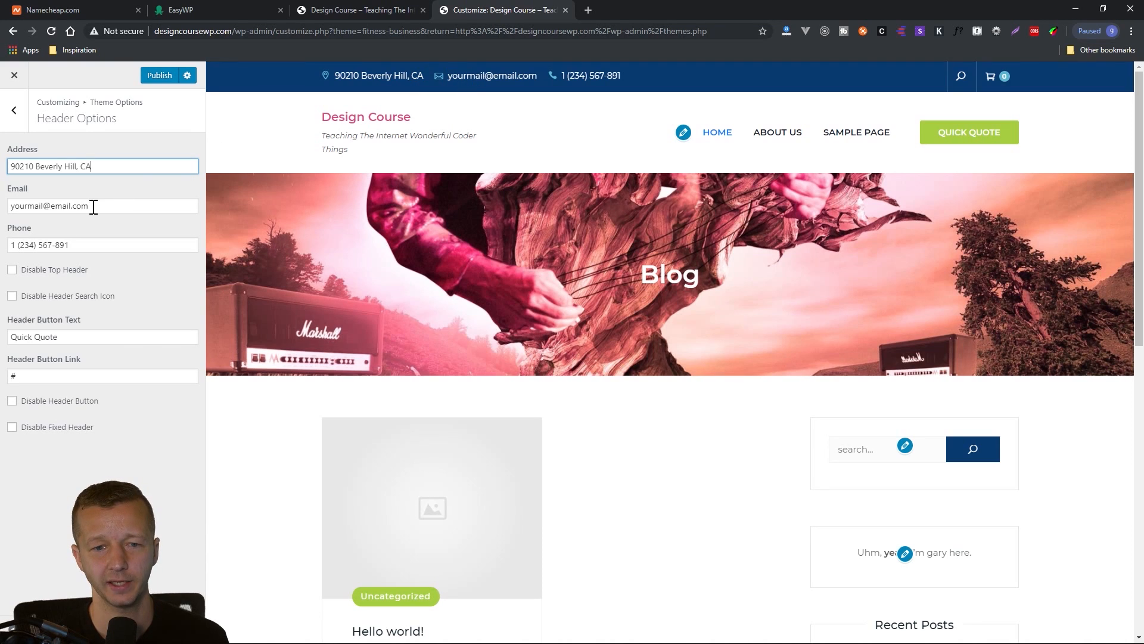
key(Tab)
key(Tab)
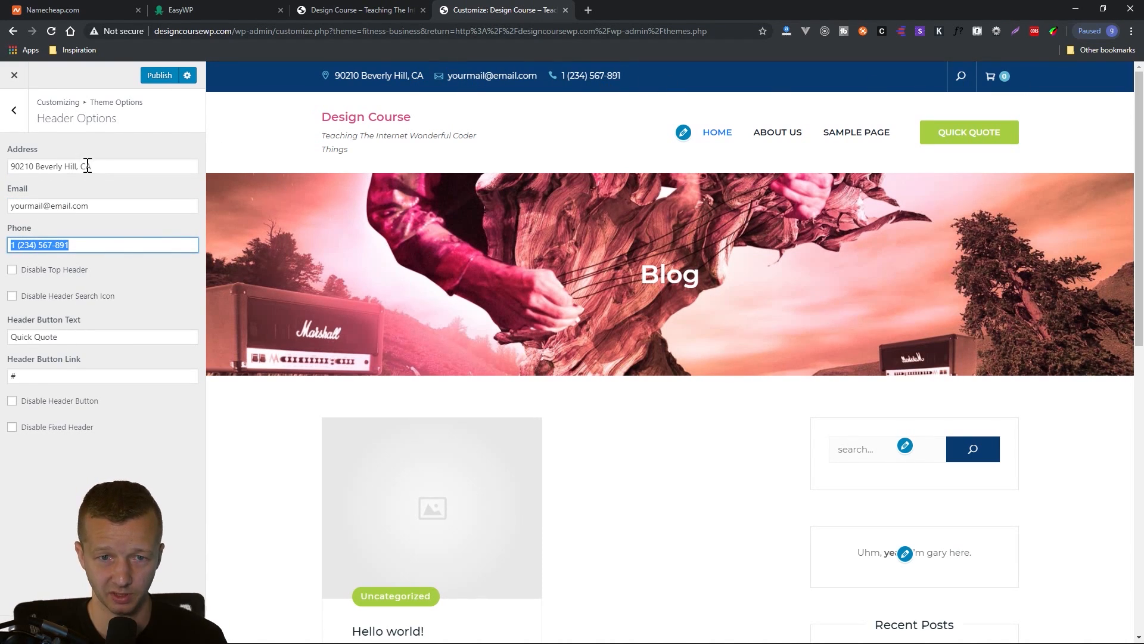
click(15, 112)
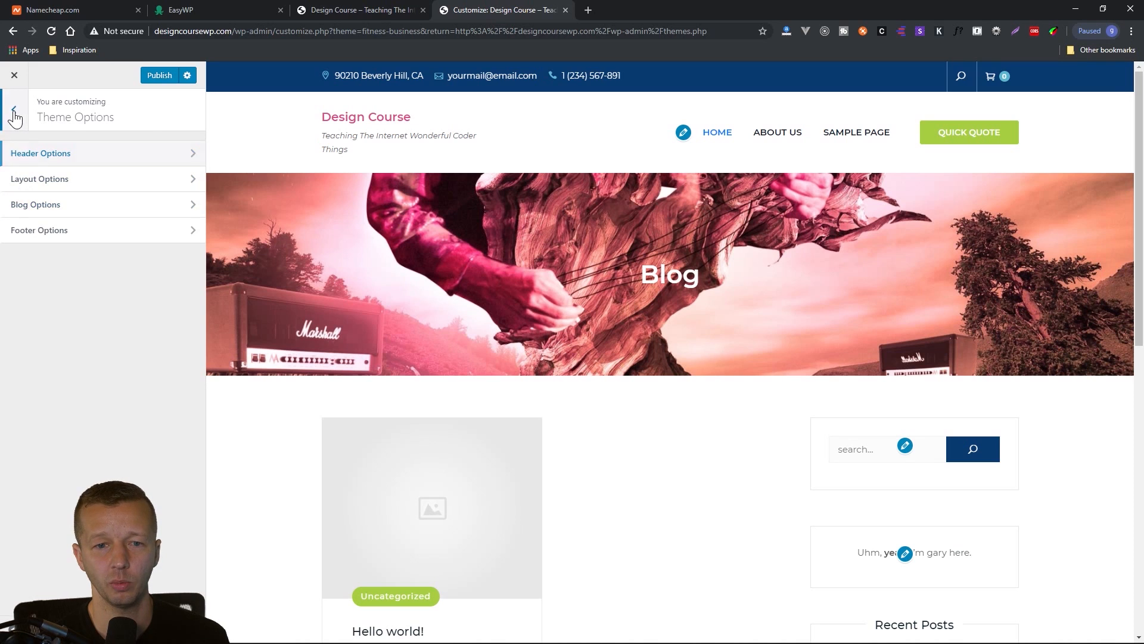
click(15, 112)
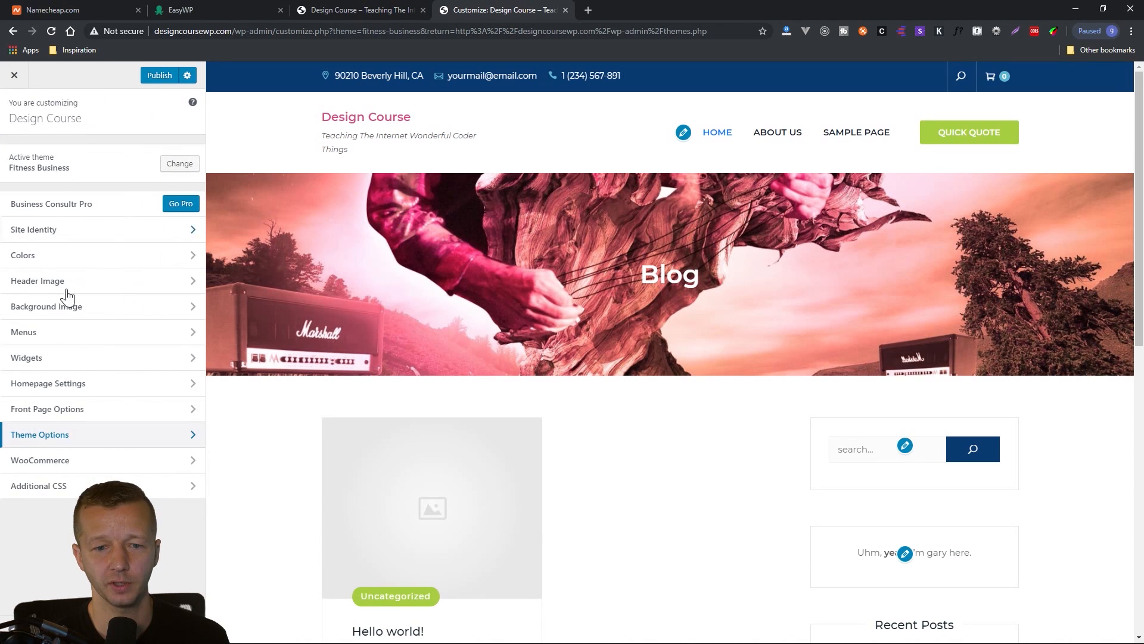
Look at the WooCommerce customization options, including the Store Notice settings.
click(74, 465)
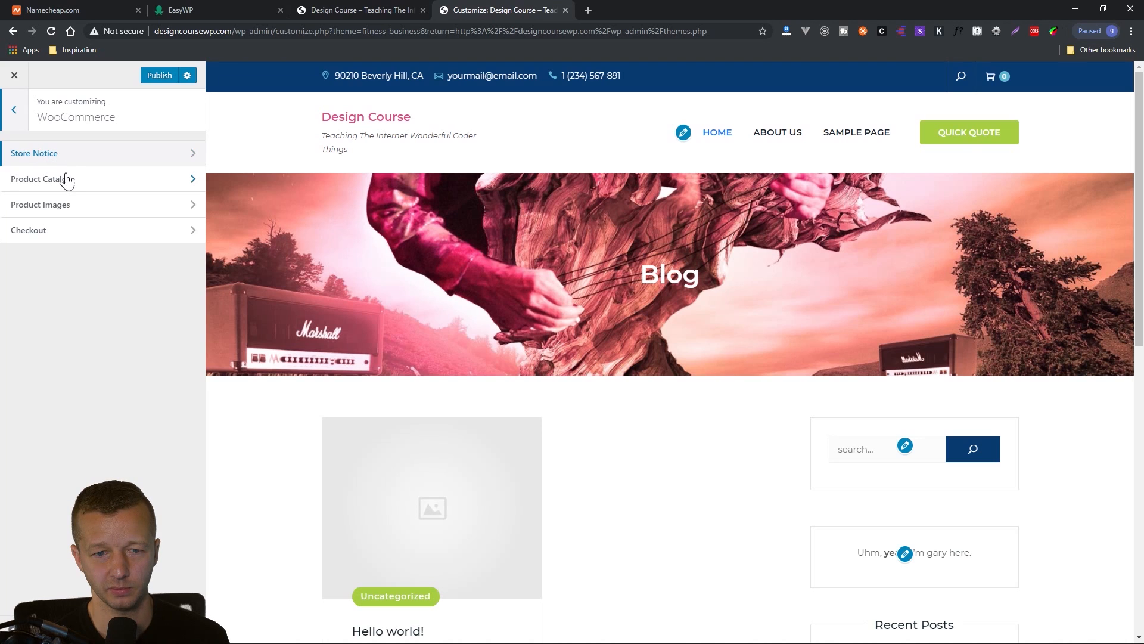
click(20, 154)
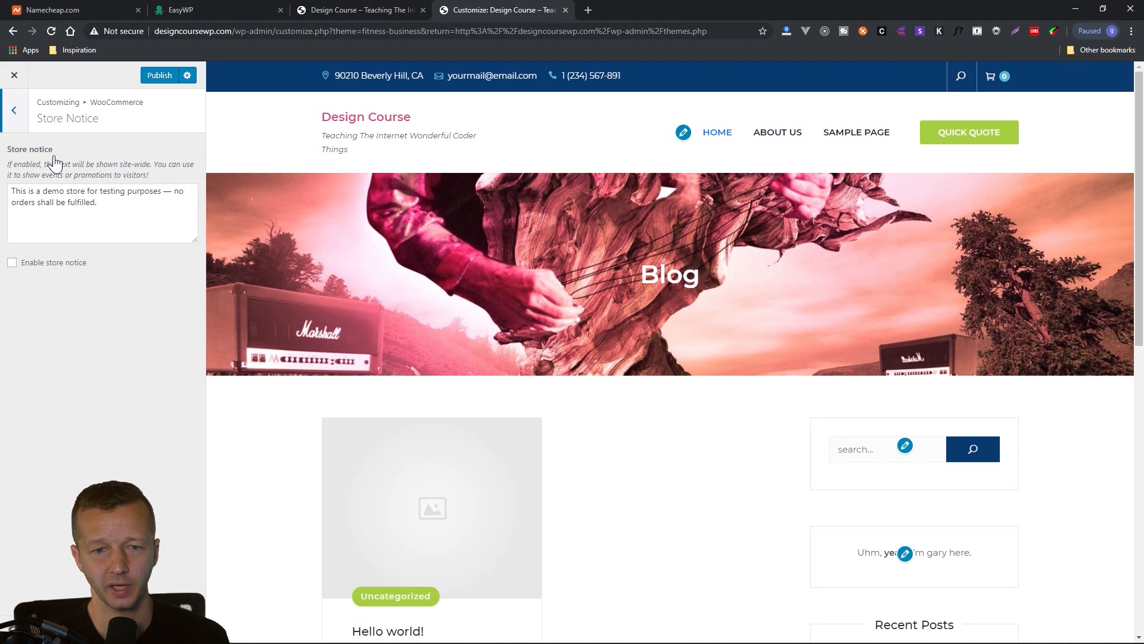
click(16, 114)
click(15, 112)
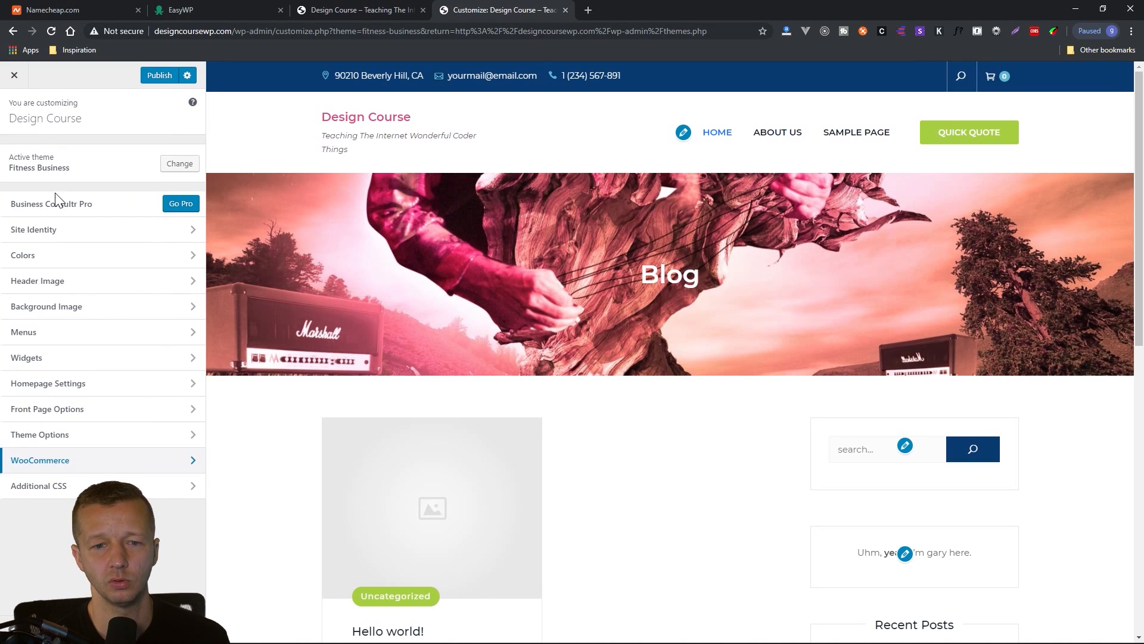
Publish the Customizer changes and check the header, blog post and sidebar widgets on the live home page.
click(145, 73)
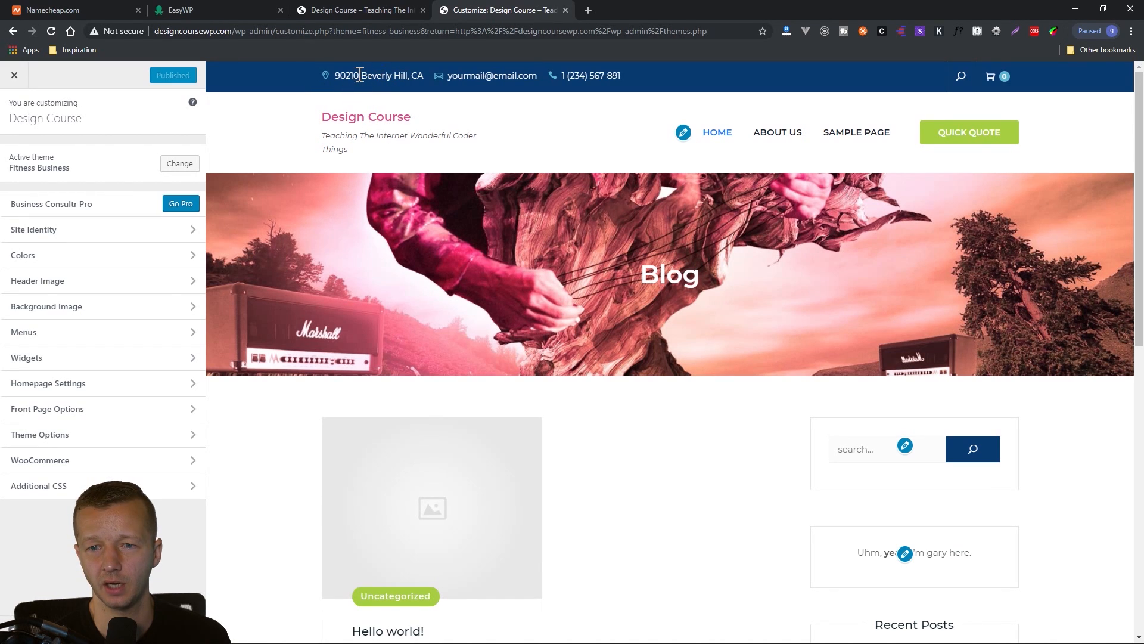
click(207, 10)
click(325, 6)
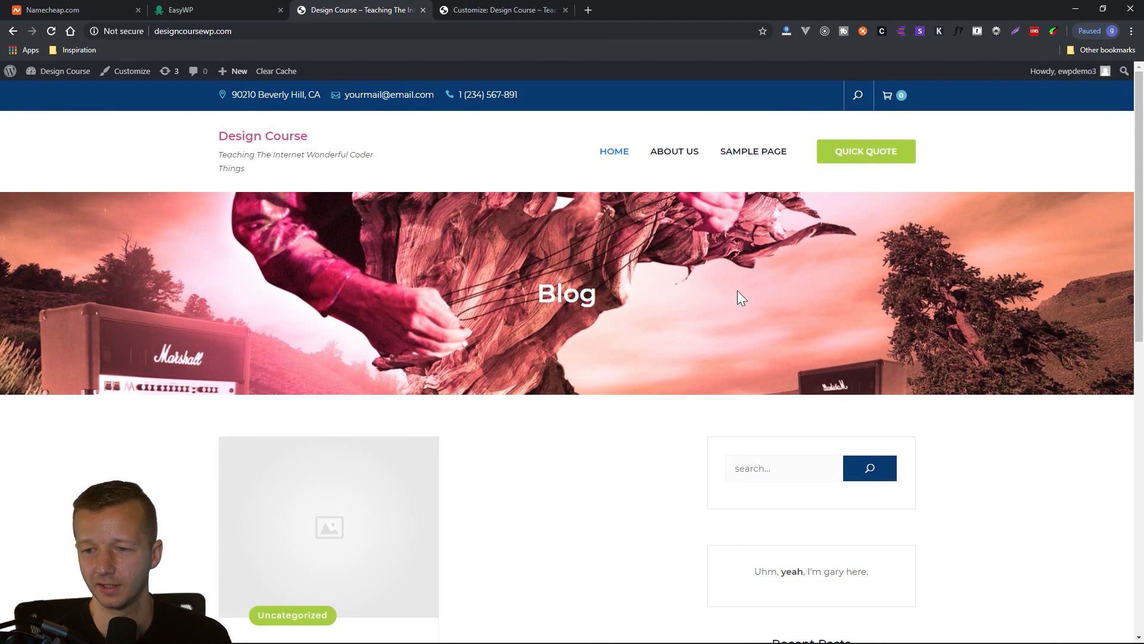
scroll(853, 332, down, 8)
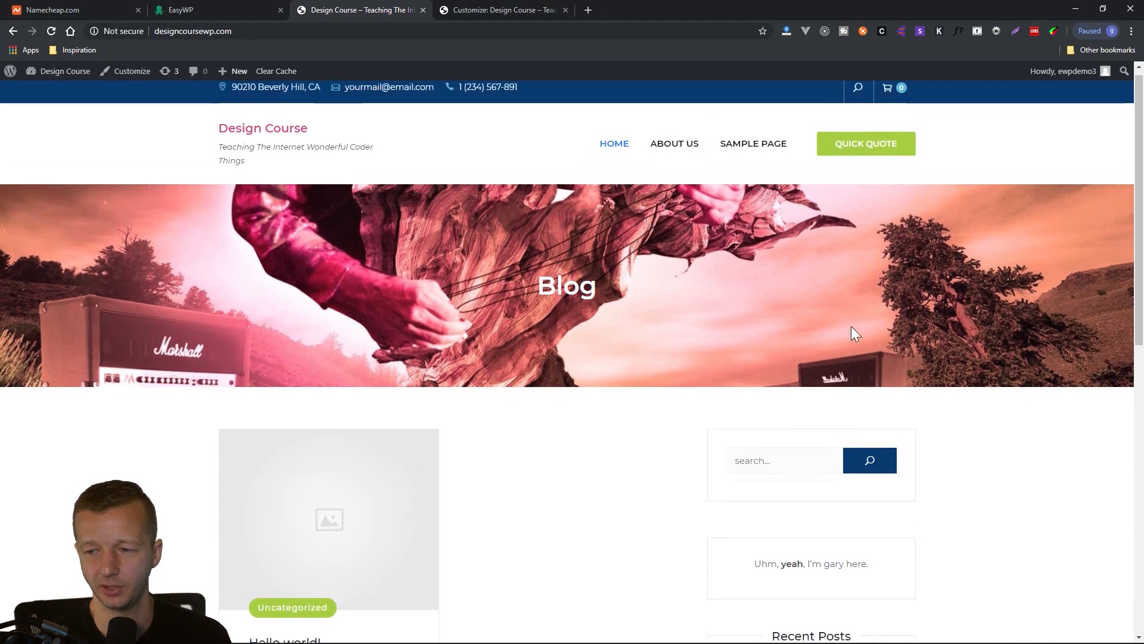
scroll(750, 427, up, 10)
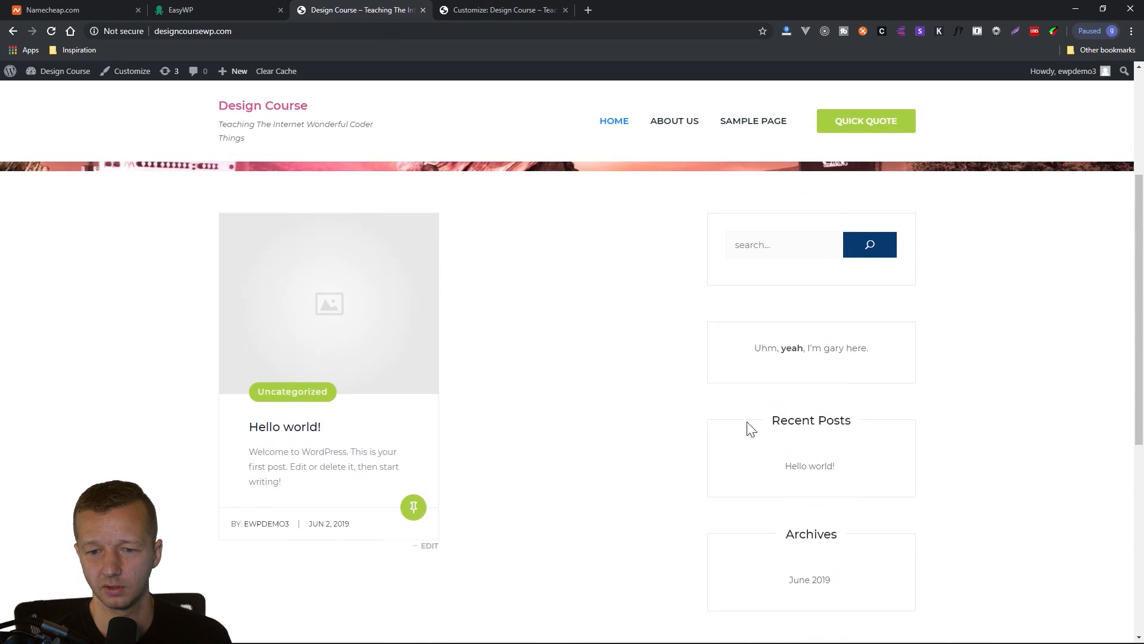
scroll(742, 427, down, 4)
scroll(740, 425, up, 1)
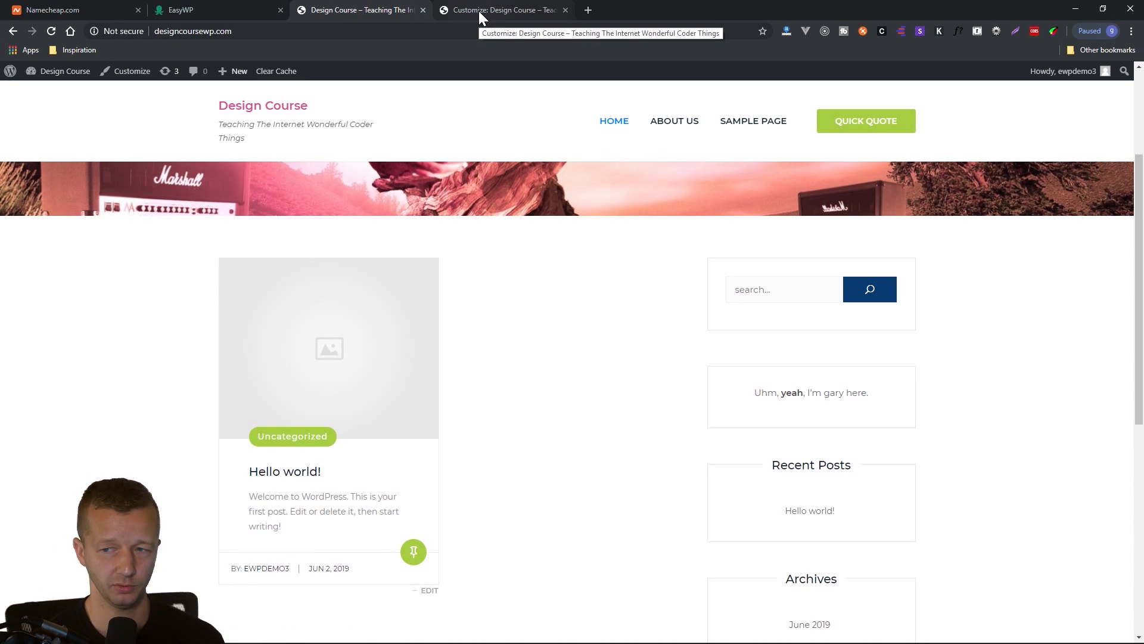
Review how the Sample Page and About Us pages look on the live site with the new theme.
click(739, 126)
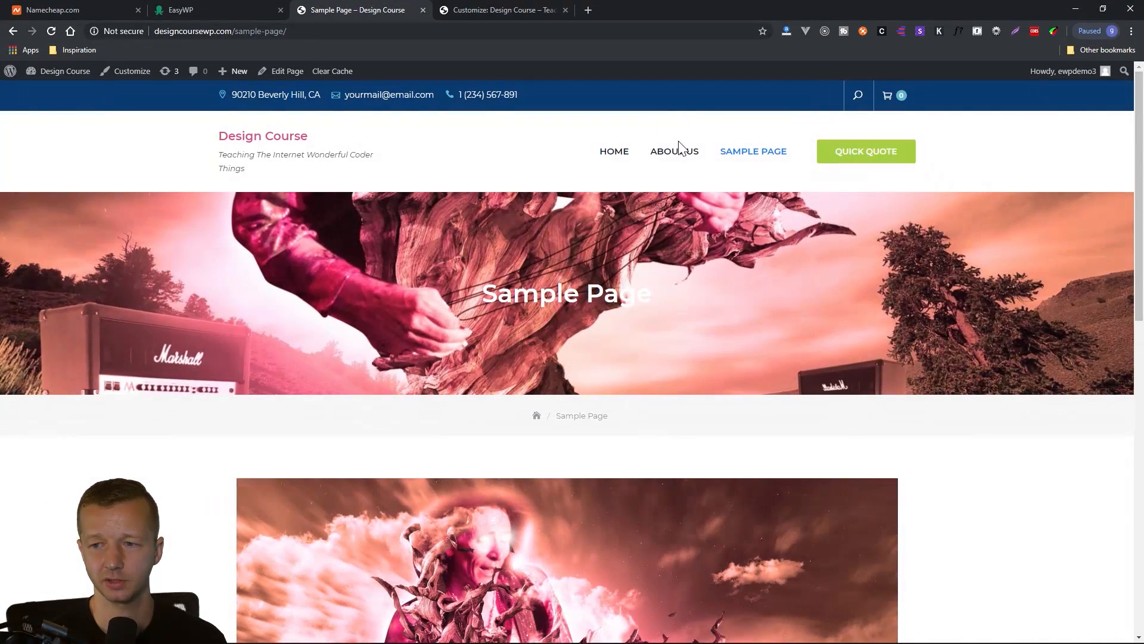
click(676, 154)
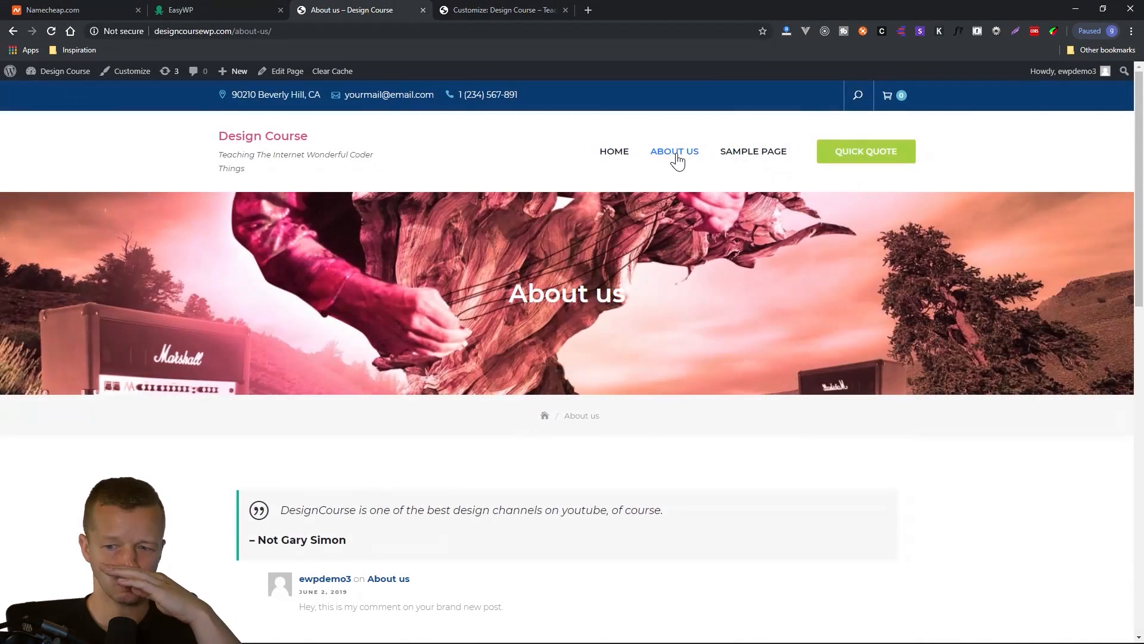
click(743, 157)
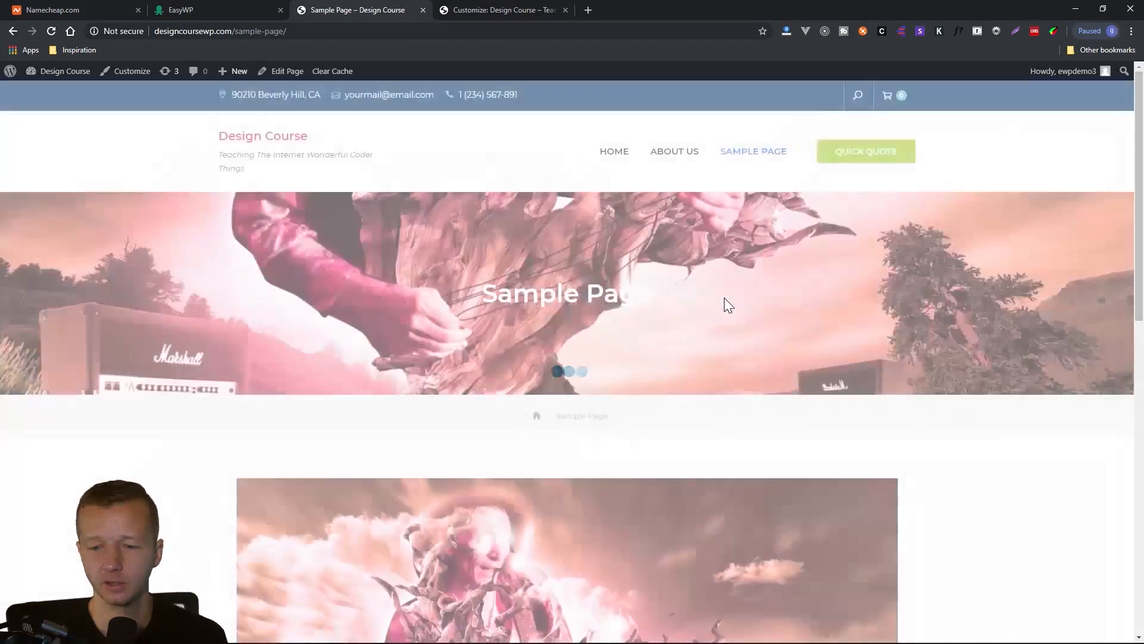
scroll(866, 377, down, 1)
scroll(866, 376, down, 10)
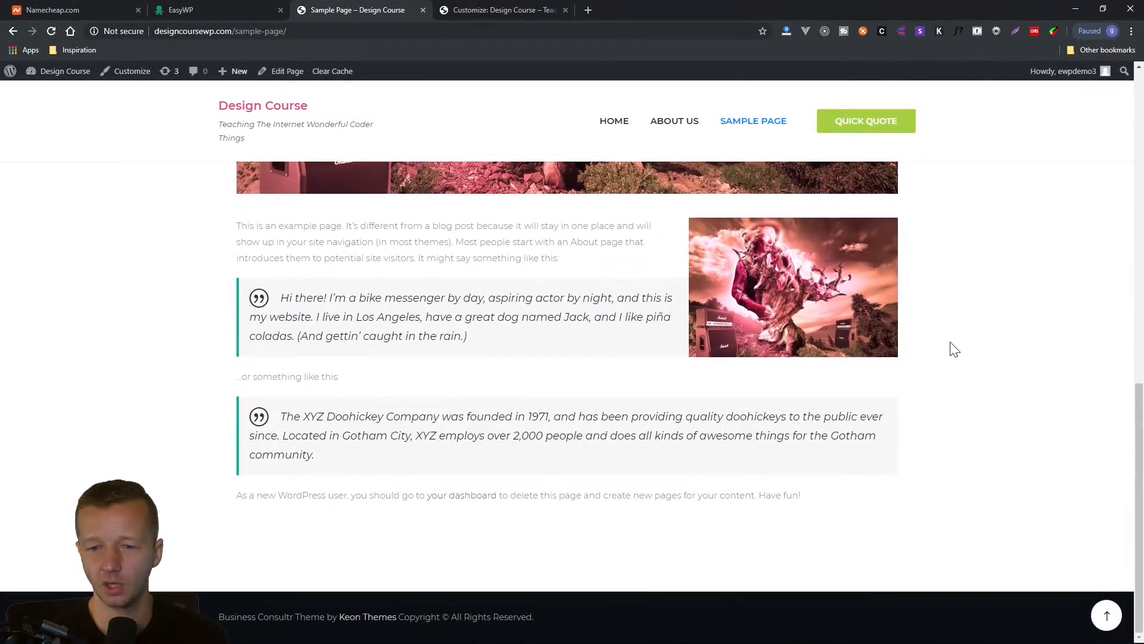
scroll(965, 365, up, 5)
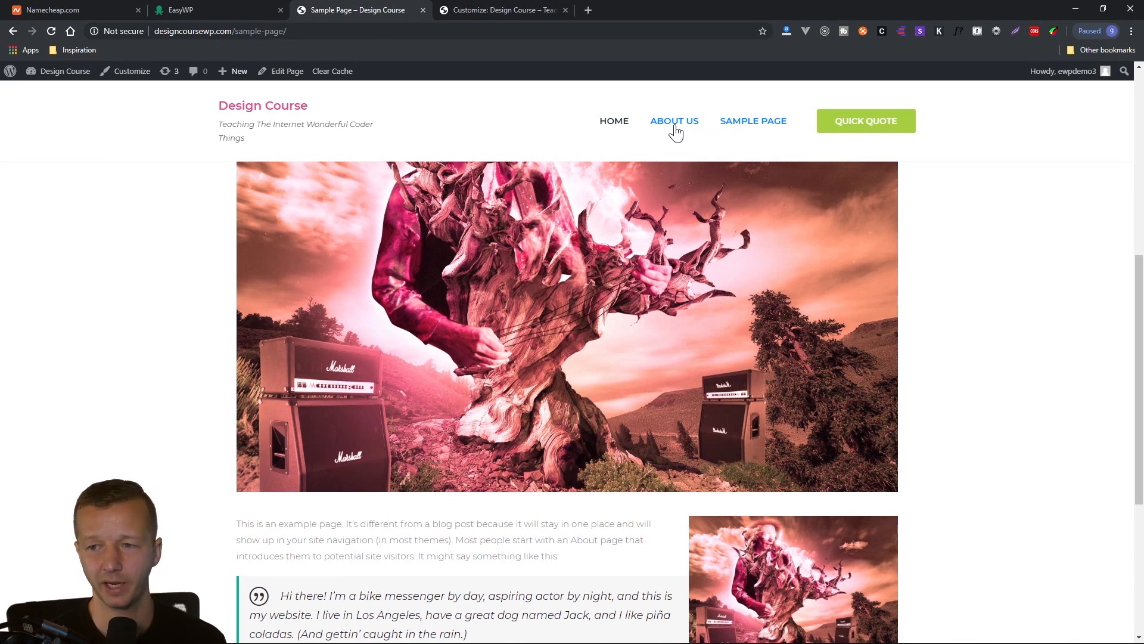
scroll(519, 286, up, 5)
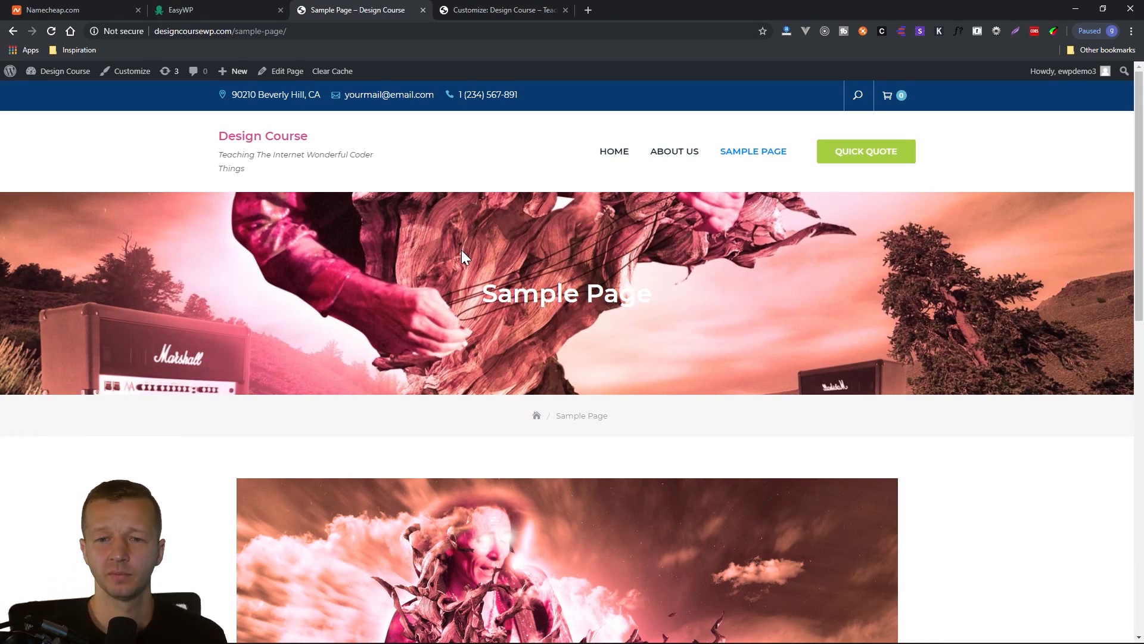
scroll(471, 379, down, 5)
scroll(496, 387, up, 5)
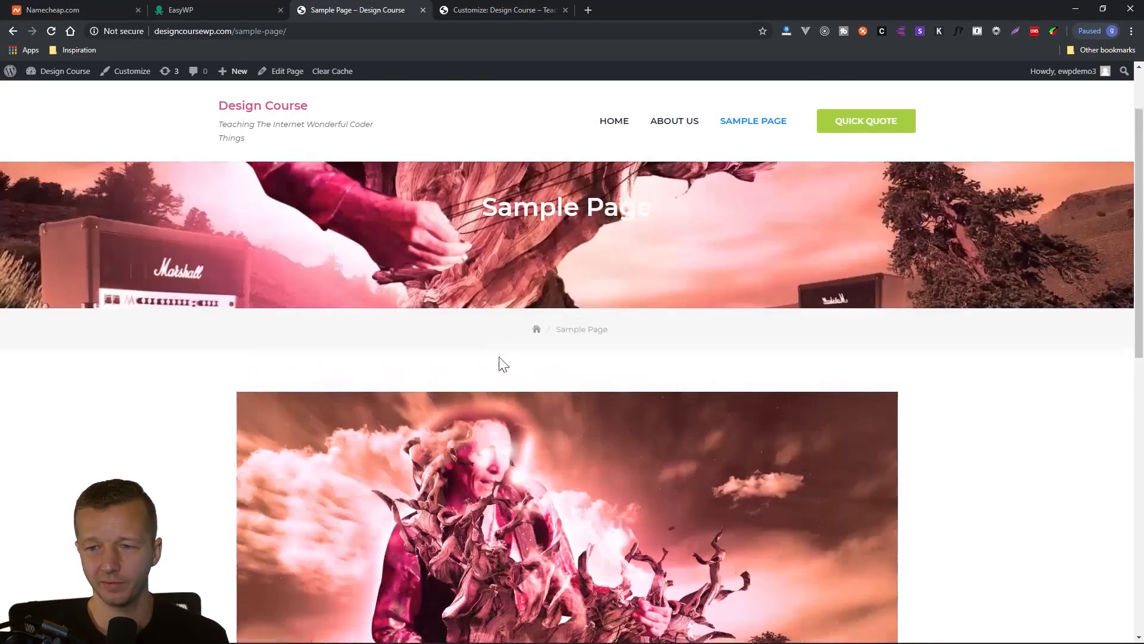
scroll(517, 349, down, 8)
scroll(578, 388, down, 2)
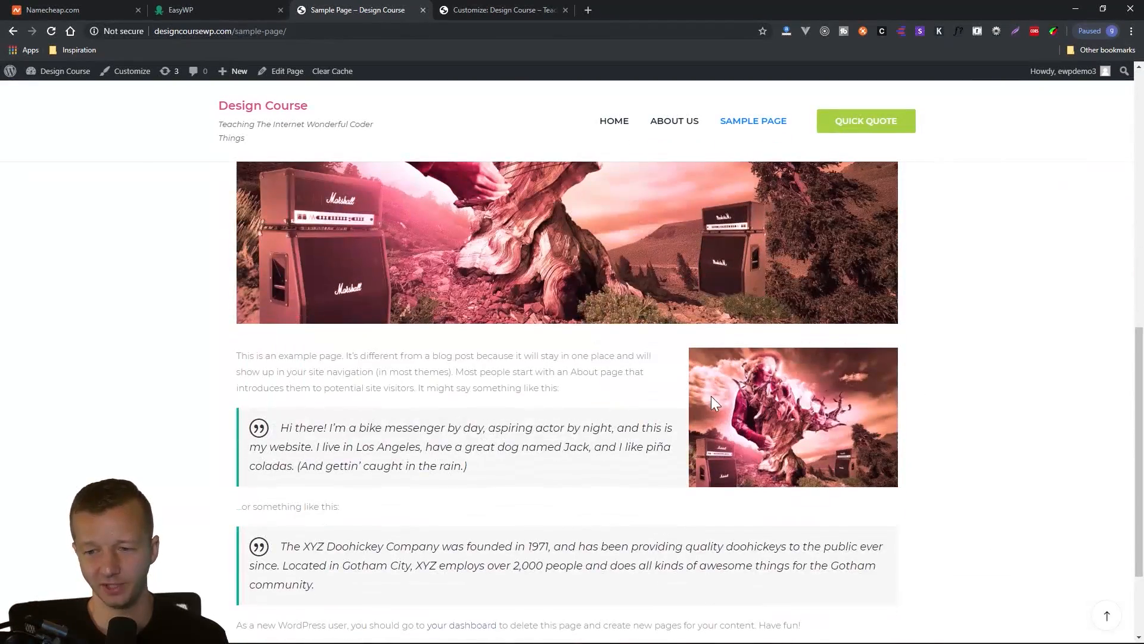
Check the blog post card on the live home page and open the "Hello world!" post for editing.
scroll(710, 395, up, 8)
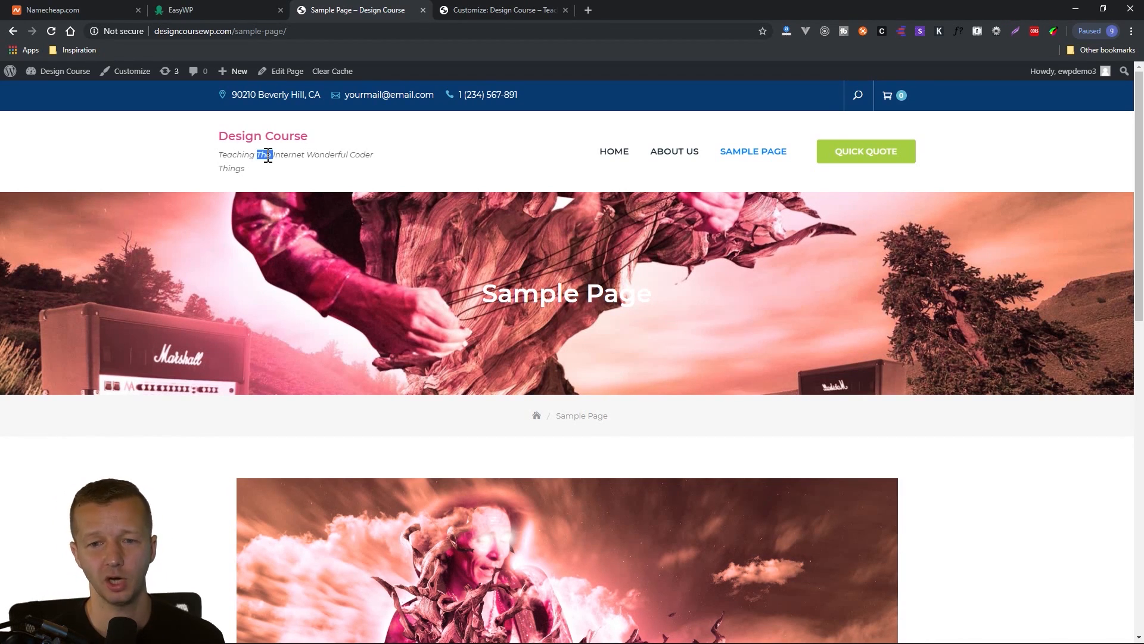
click(481, 12)
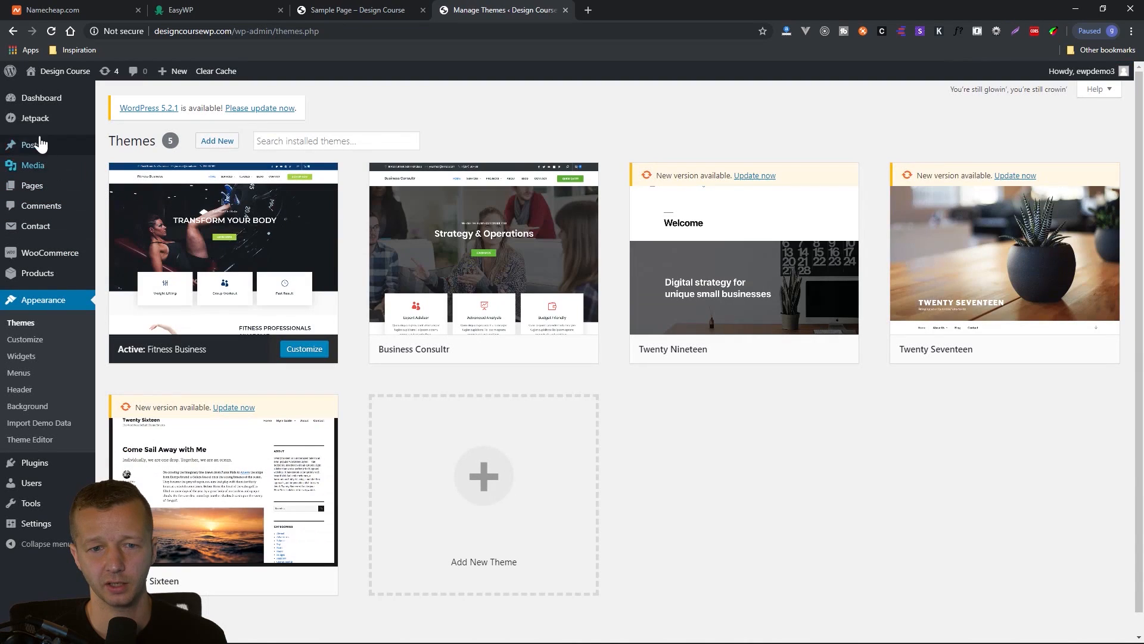
click(33, 153)
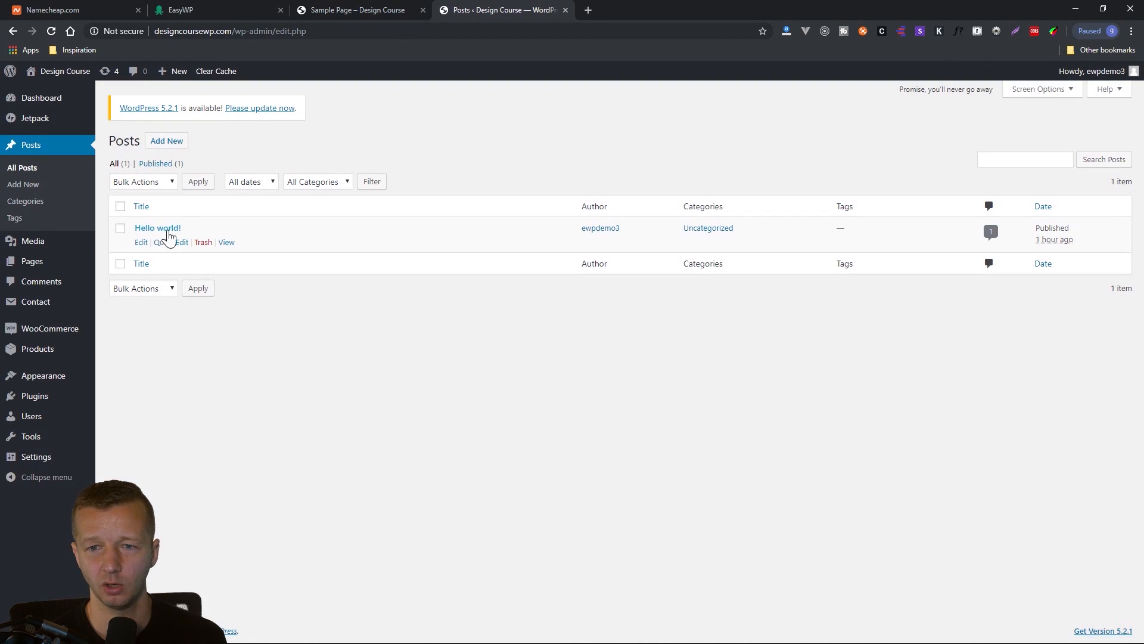
click(355, 13)
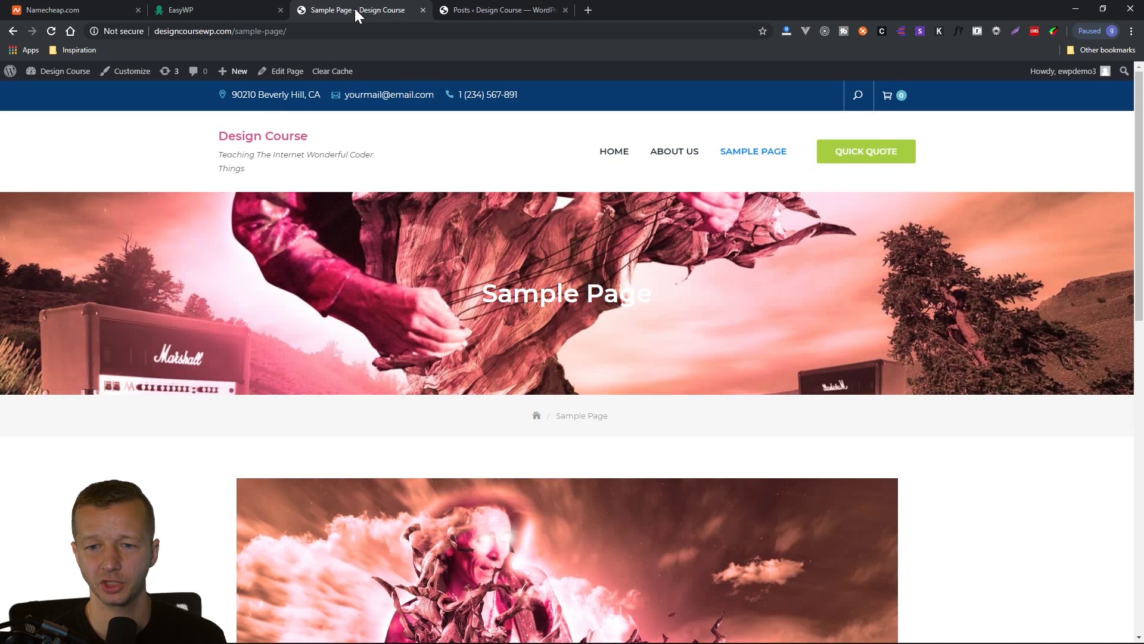
click(270, 146)
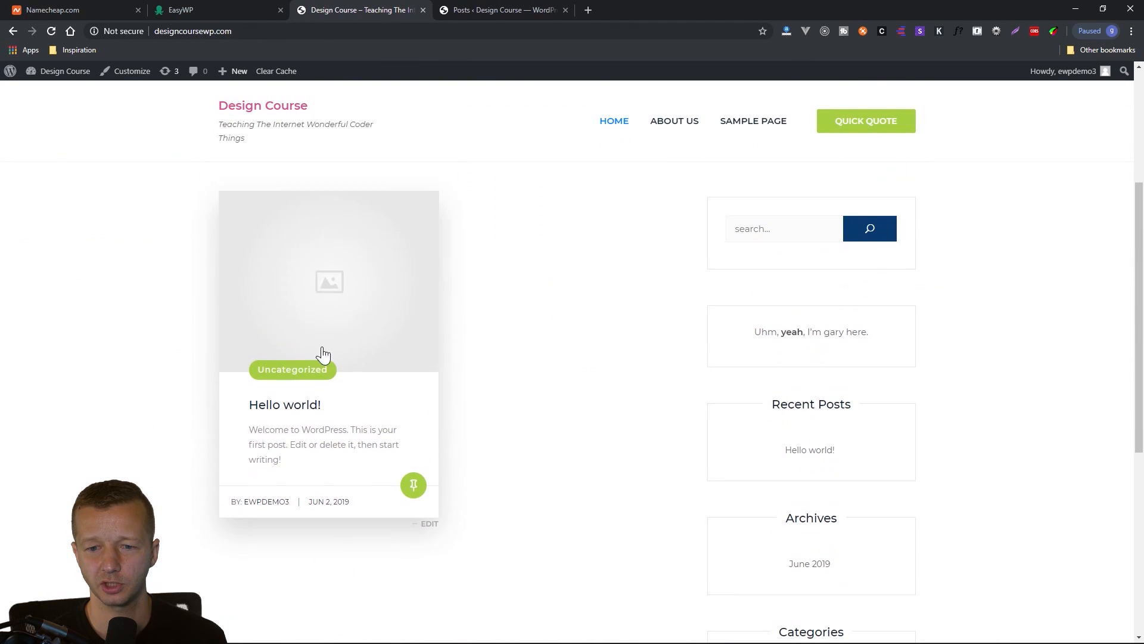
click(501, 10)
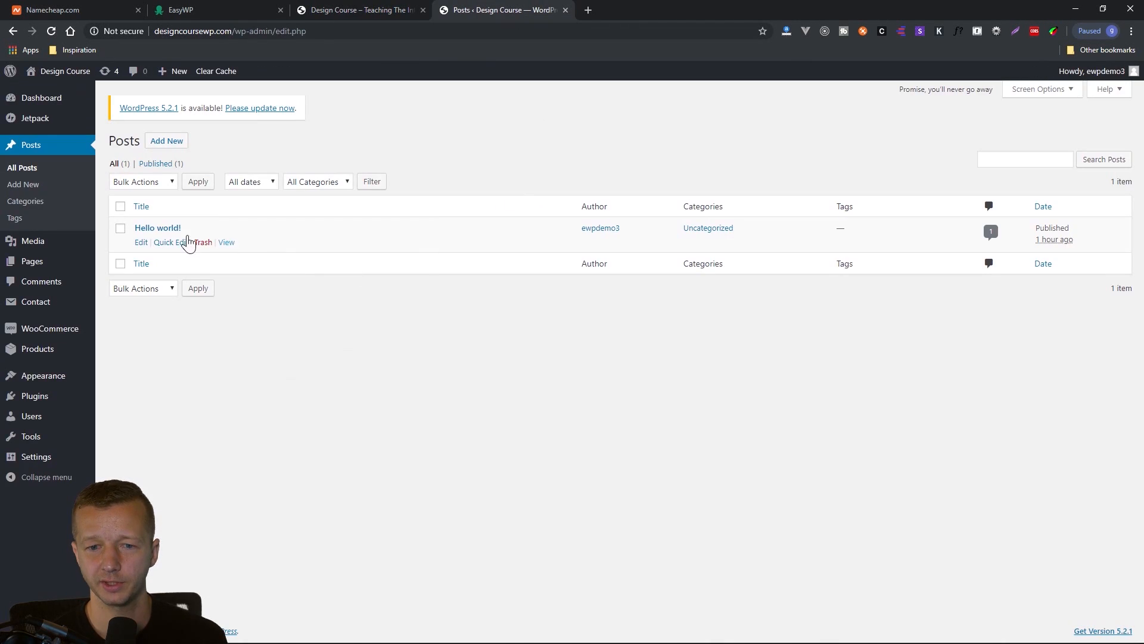
click(141, 242)
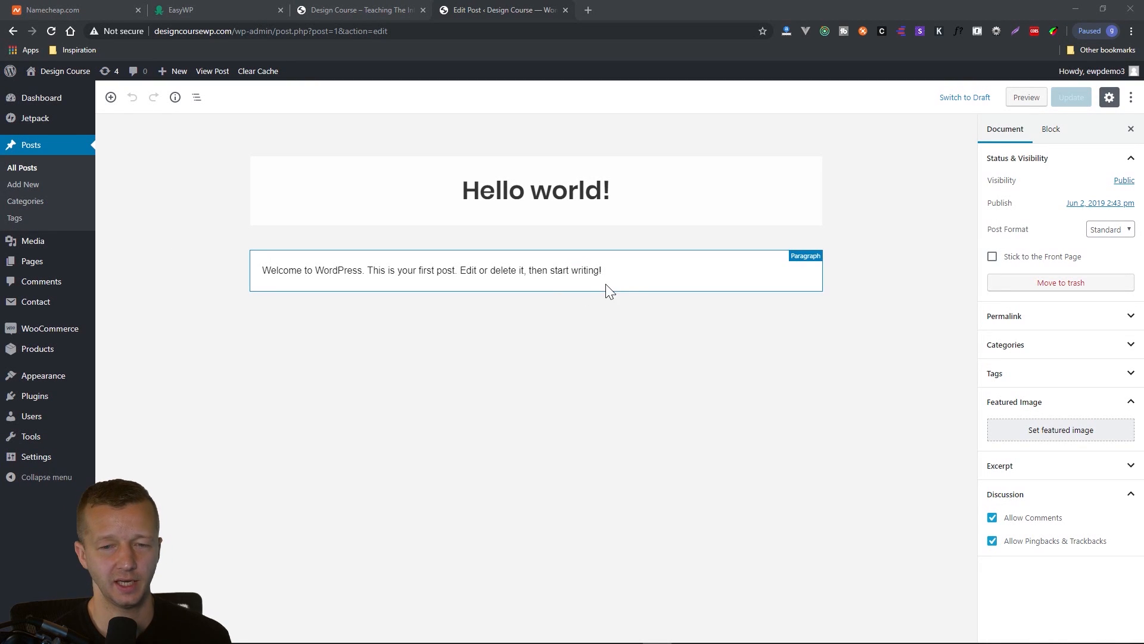
Browse the block types and categories that can be added to the post's content.
click(548, 343)
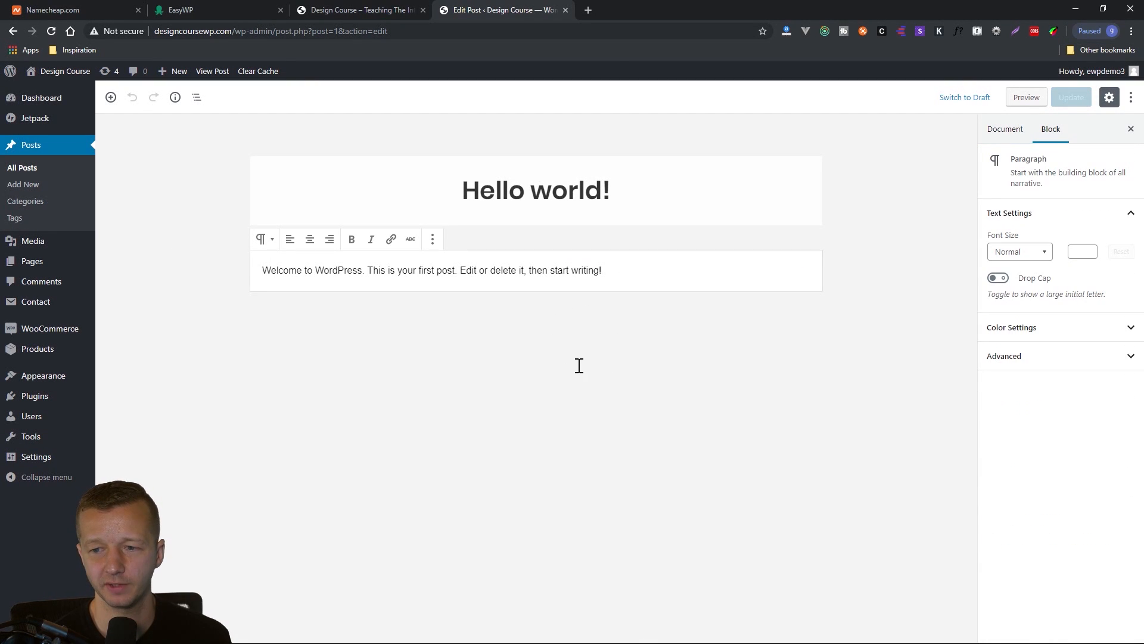
click(113, 102)
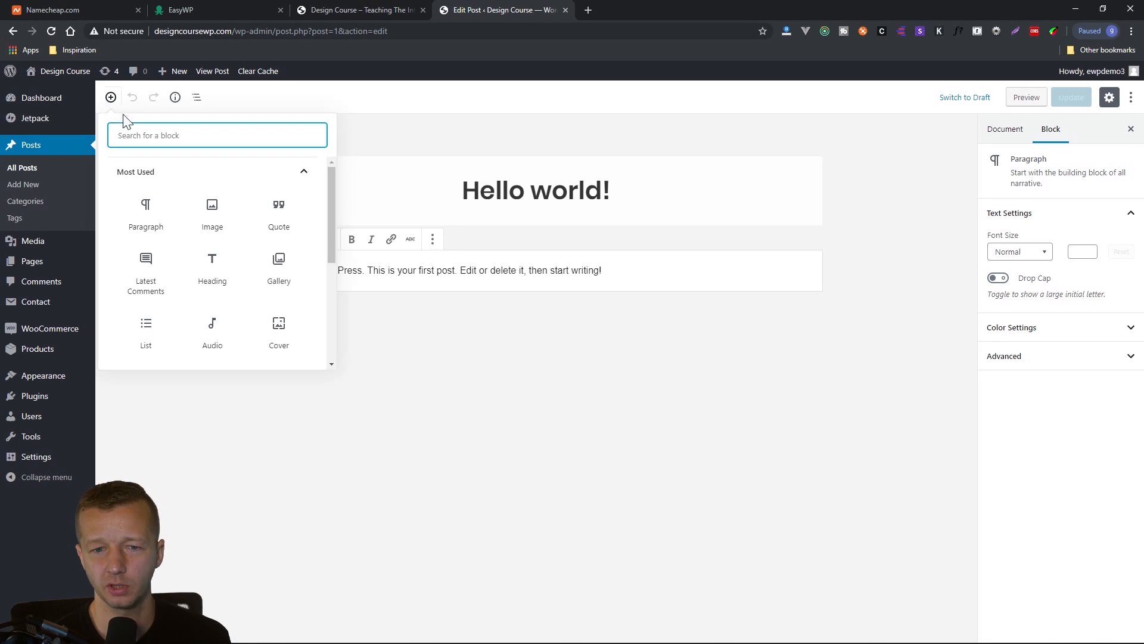
scroll(276, 248, down, 5)
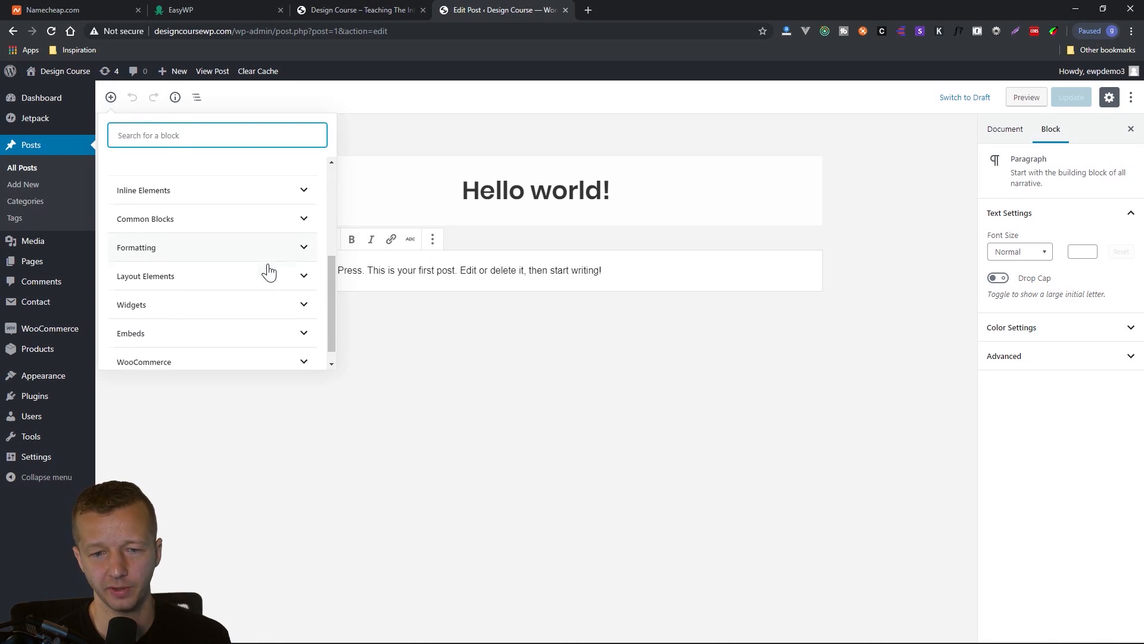
scroll(264, 292, up, 5)
click(680, 250)
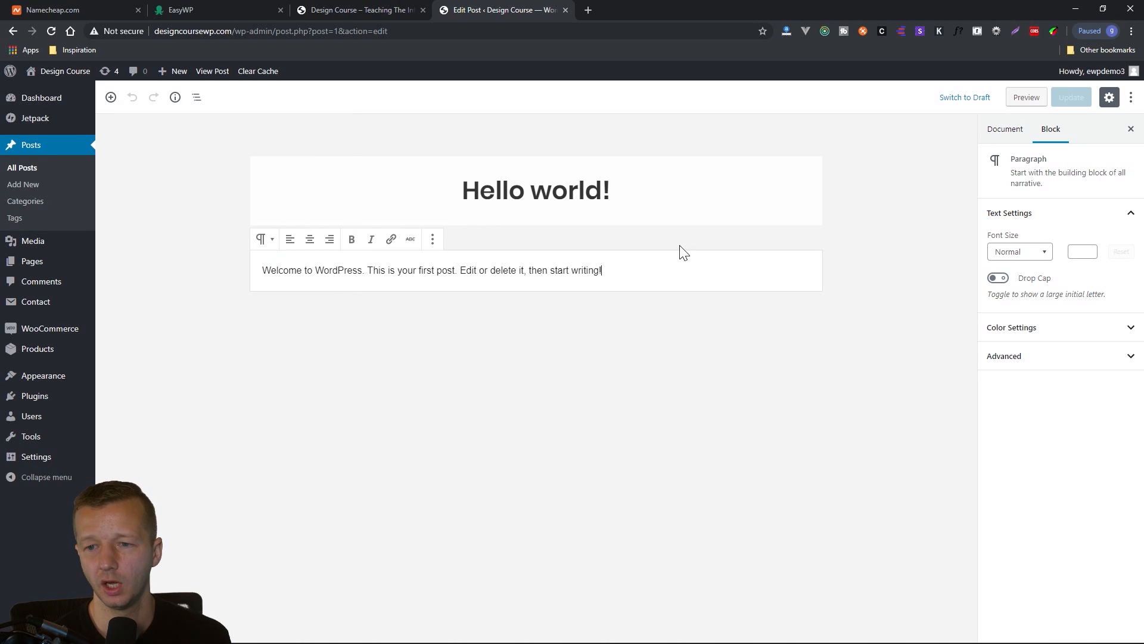
Replace the post's title with "Become a Web Developer".
click(589, 192)
drag(645, 192, 460, 191)
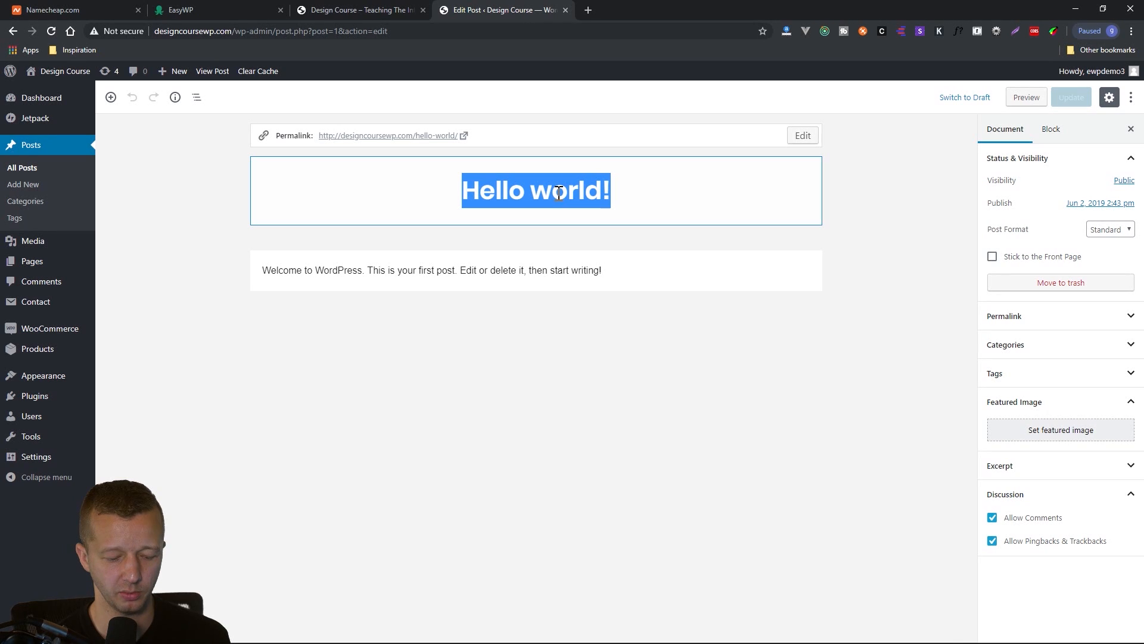
text(Be)
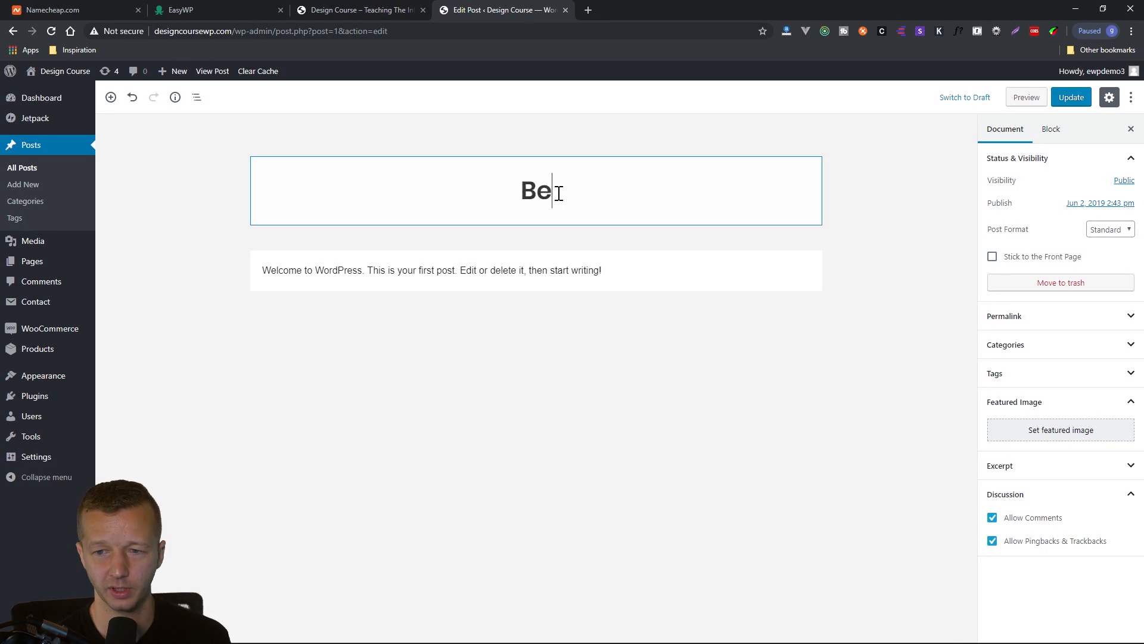
text(come a Web Developer)
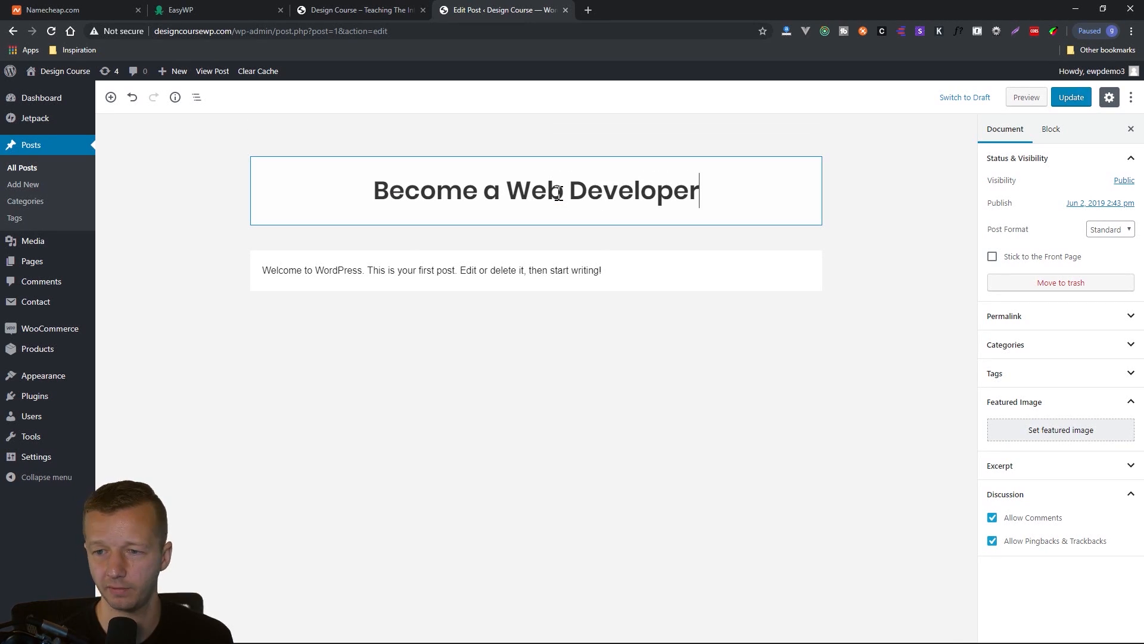
click(684, 332)
click(651, 288)
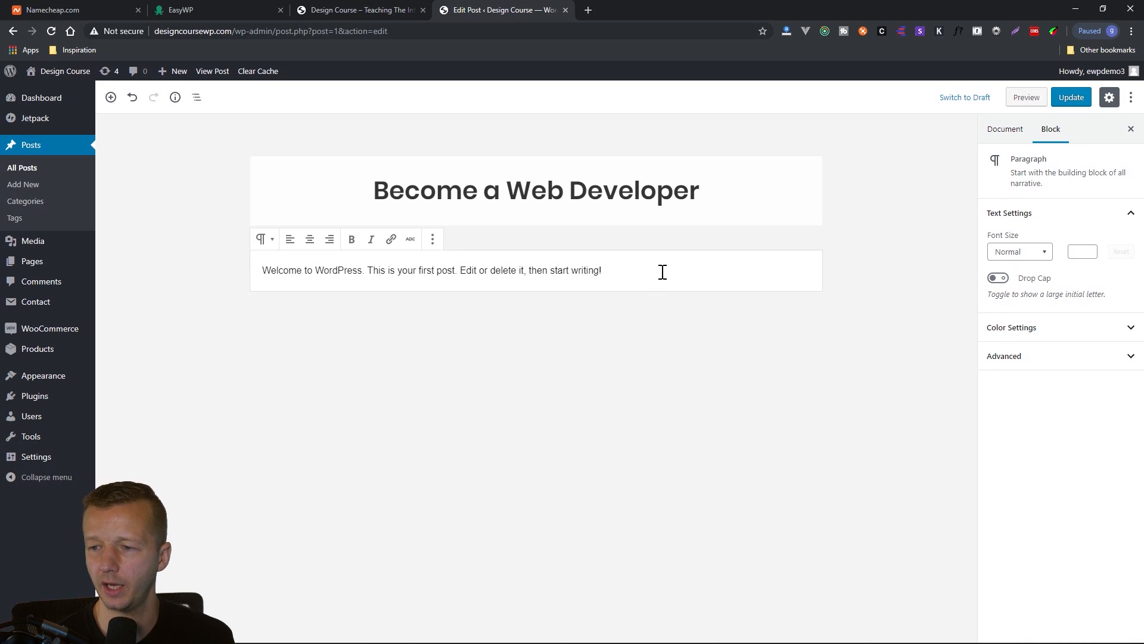
Look at the post's permalink setting, and upload preeee.png from the Desktop as its featured image.
click(1007, 130)
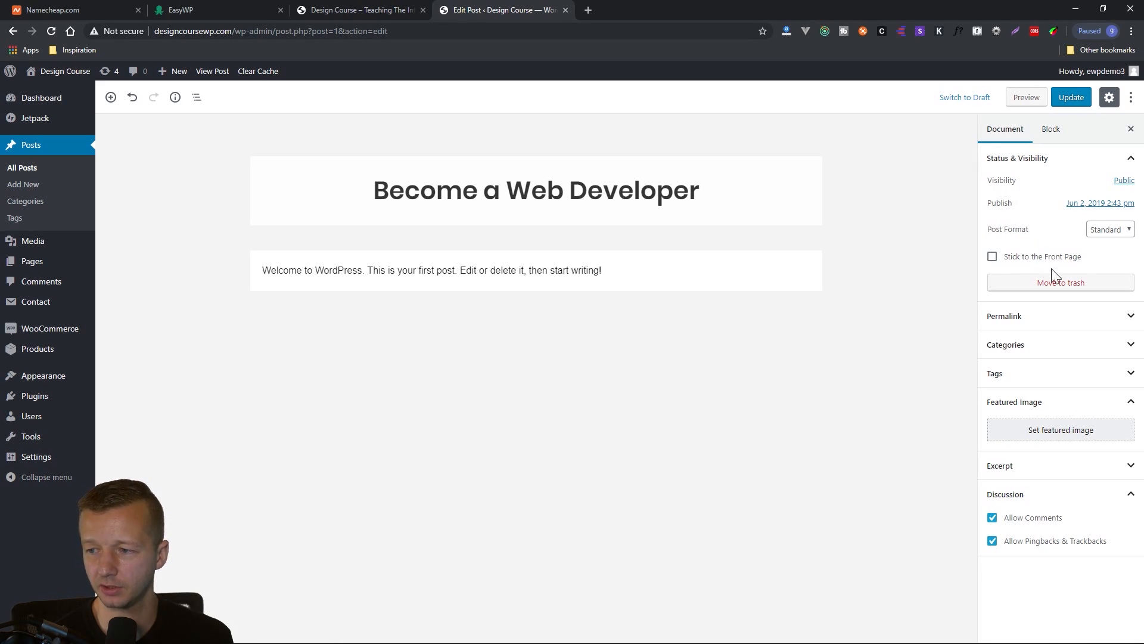
click(1056, 322)
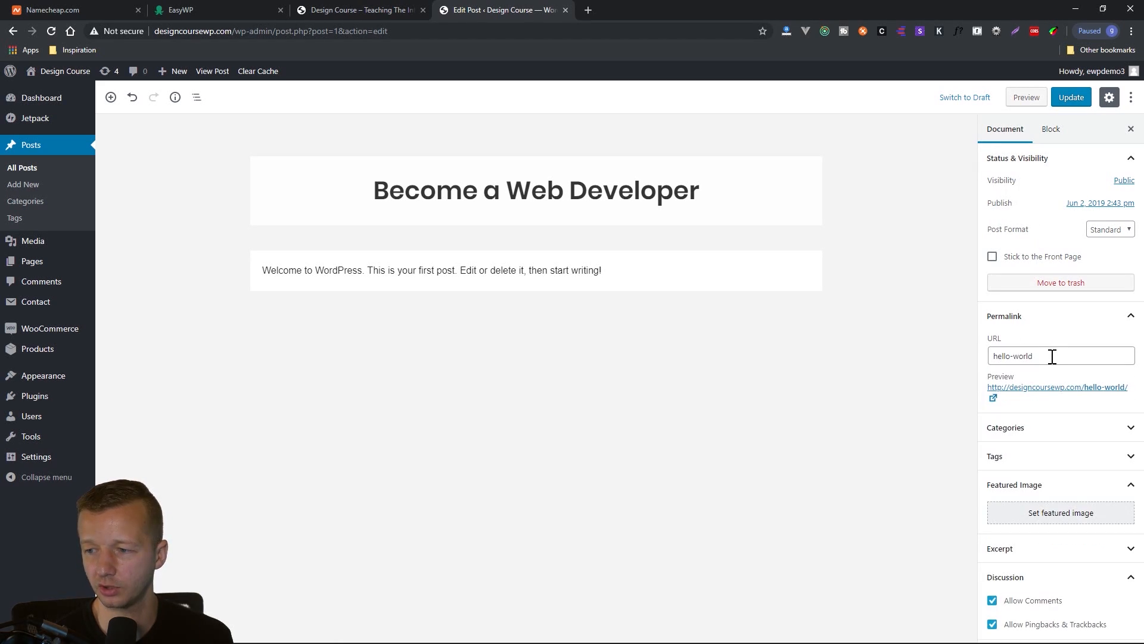
click(1052, 357)
click(1023, 326)
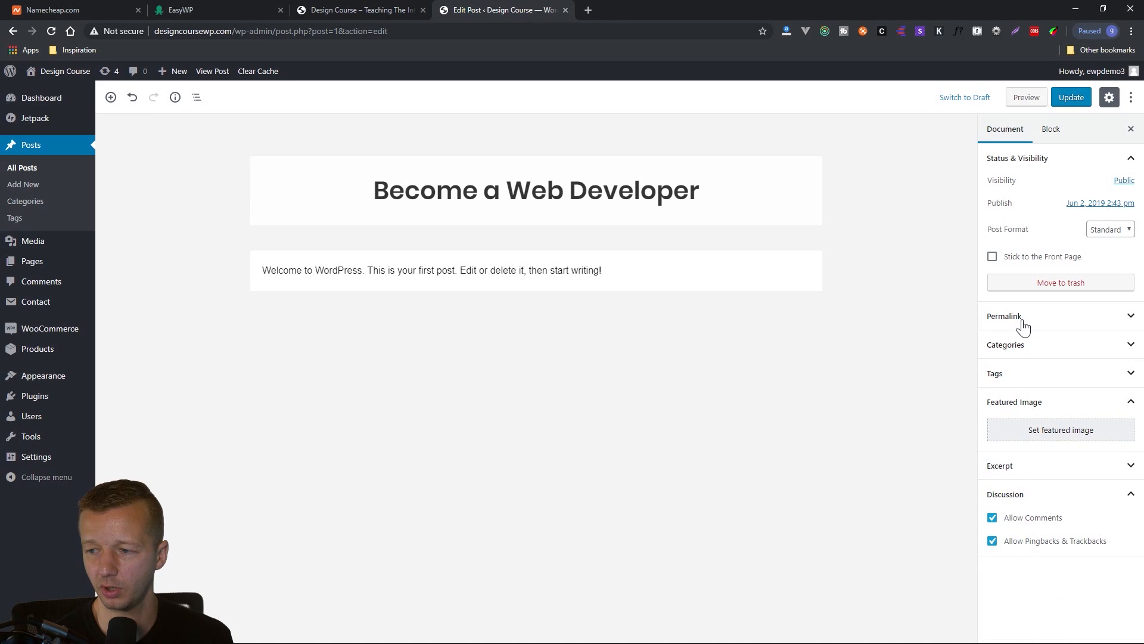
click(1049, 434)
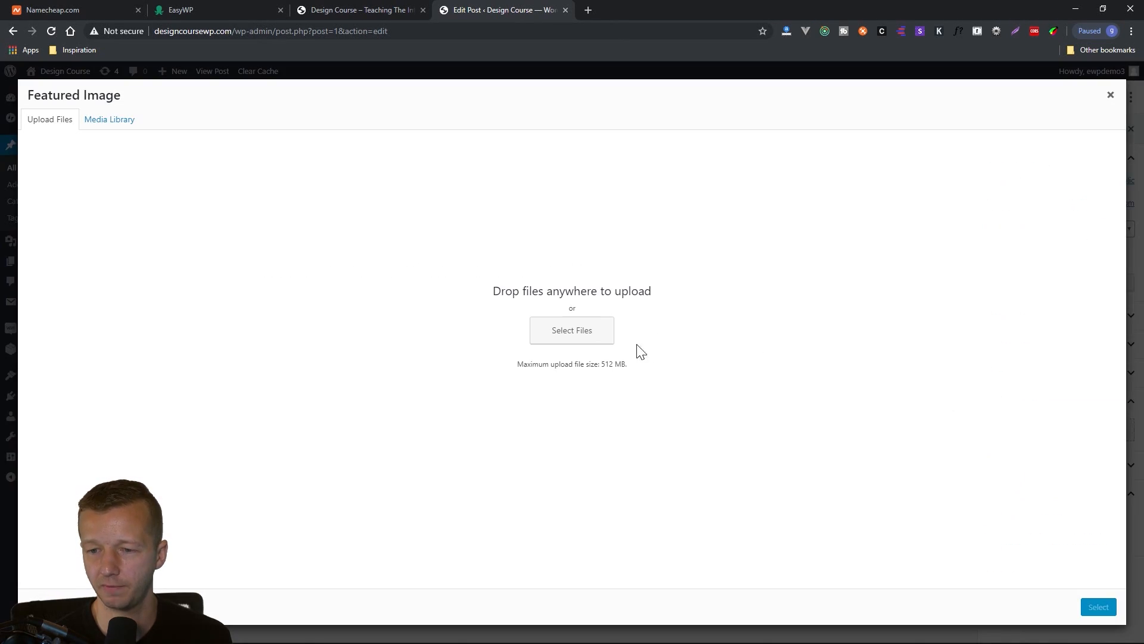
click(577, 340)
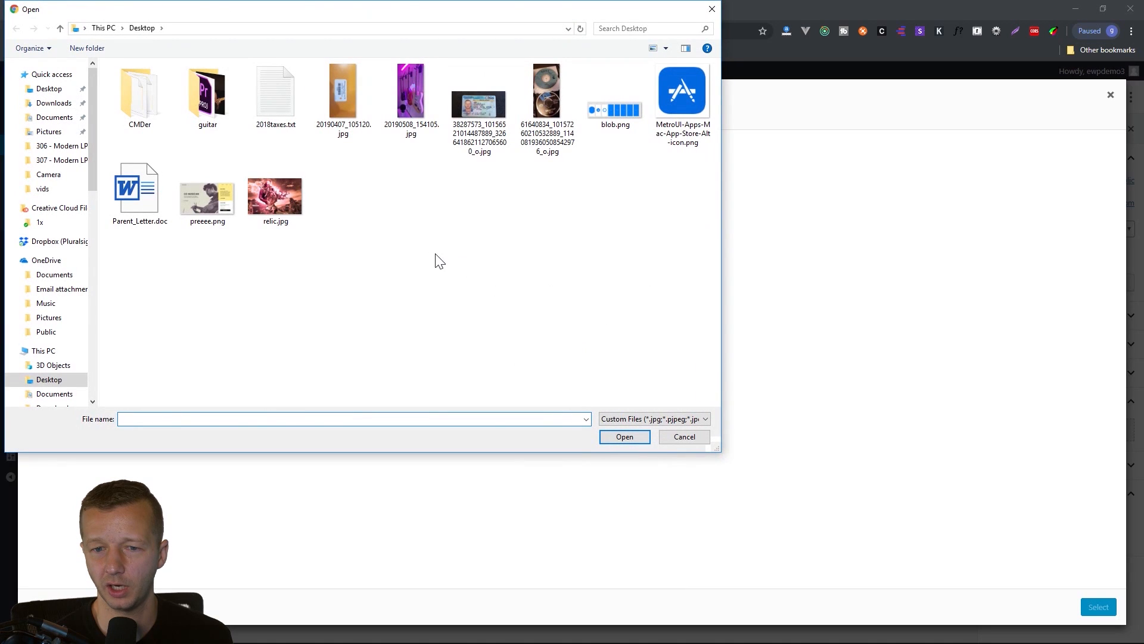
double_click(215, 203)
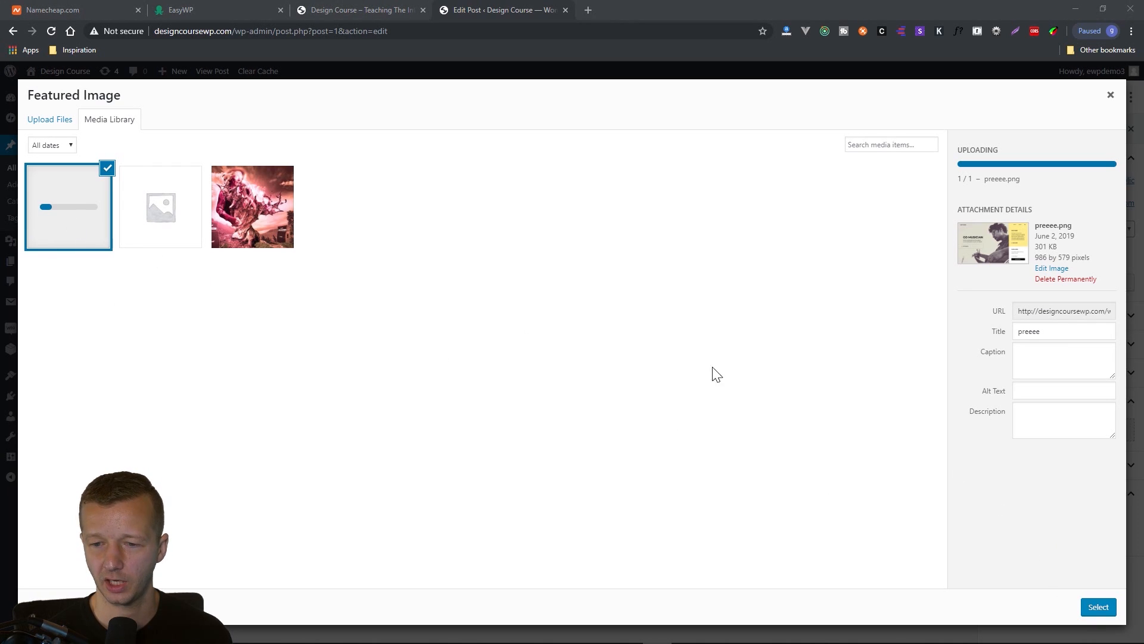
click(1101, 613)
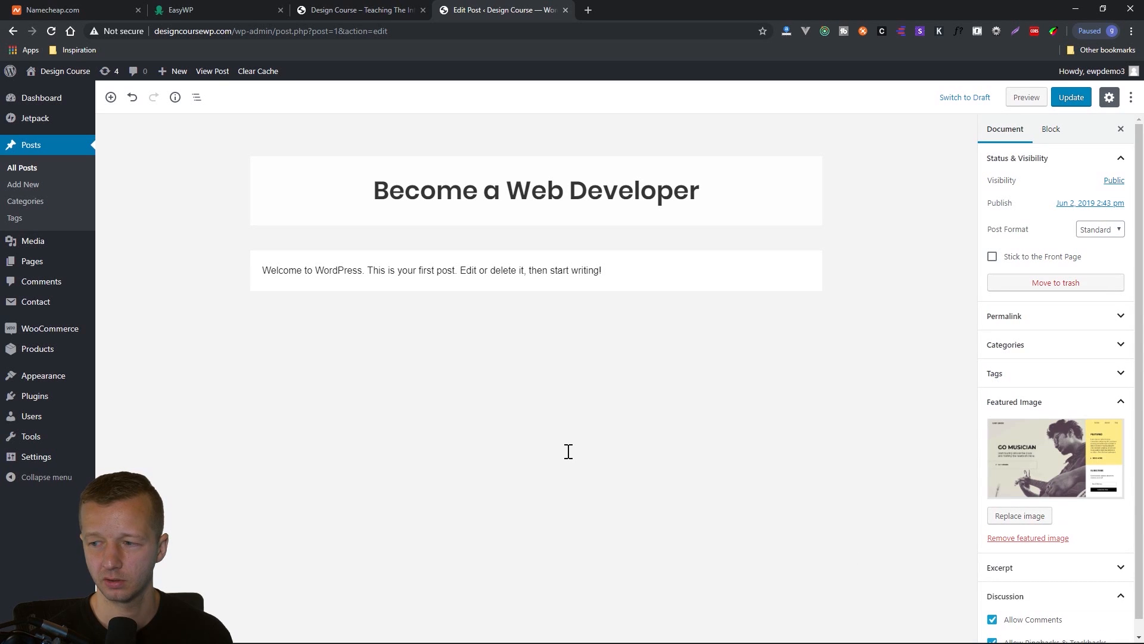
Update the post and check its title and featured image on the live home page.
click(1069, 98)
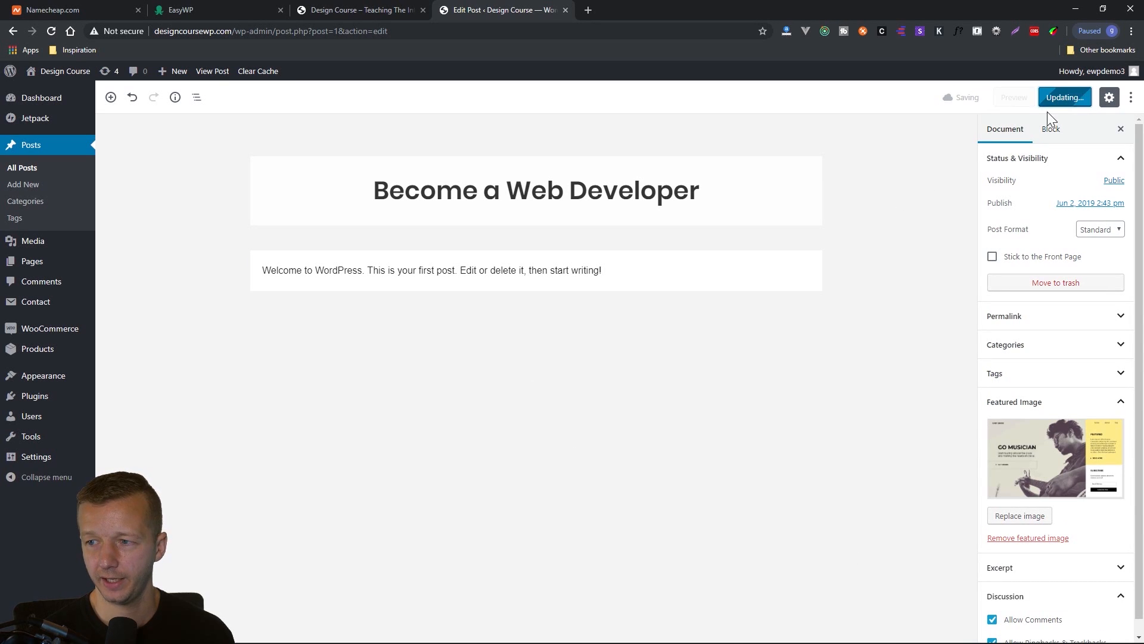
click(351, 10)
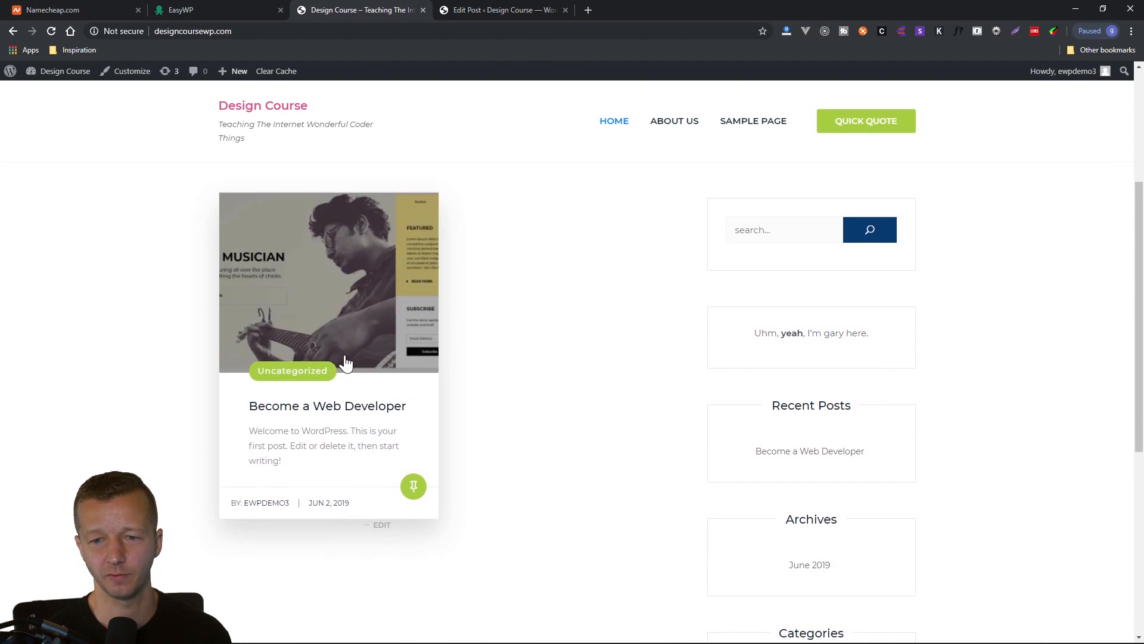
scroll(370, 351, up, 4)
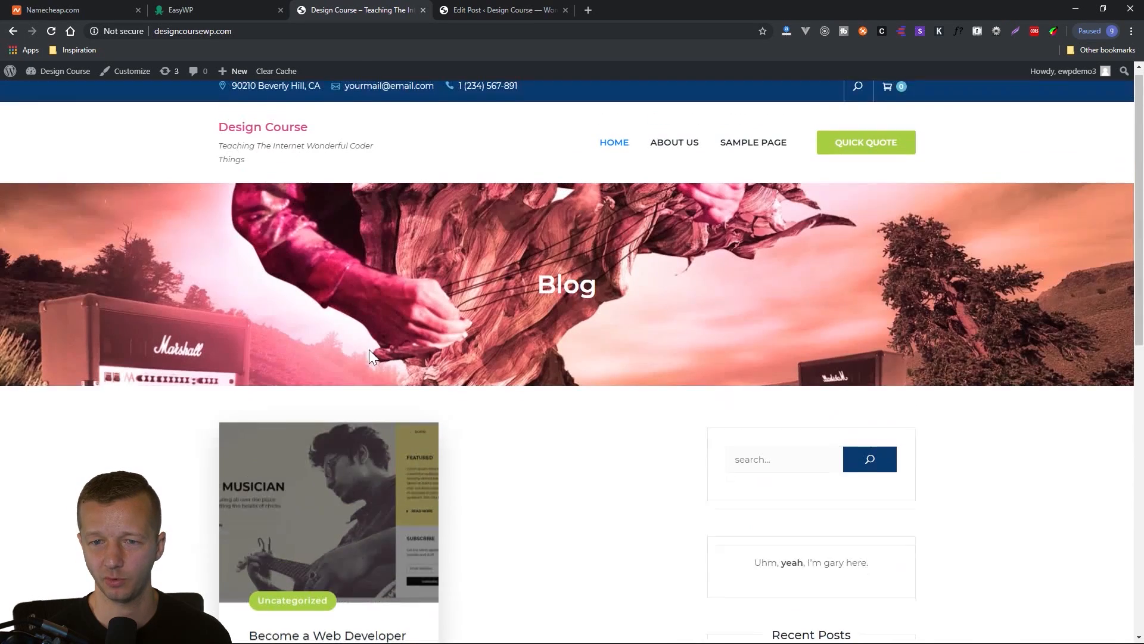
scroll(334, 369, down, 4)
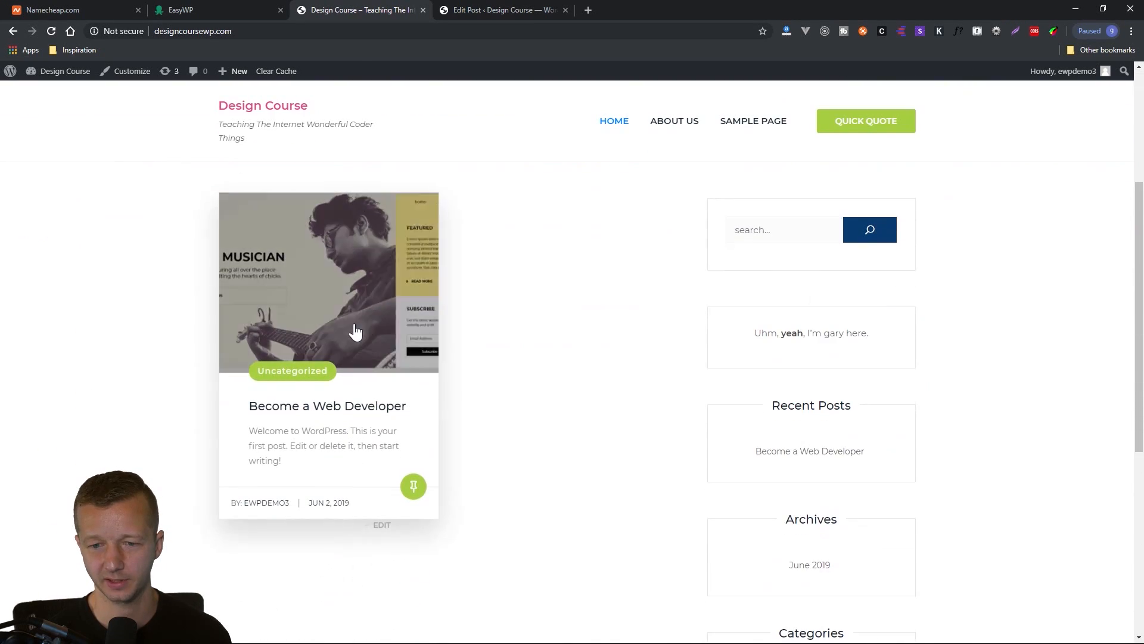
Open the "Become a Web Developer" post on the live site and review its banner title, featured image and body text.
click(361, 334)
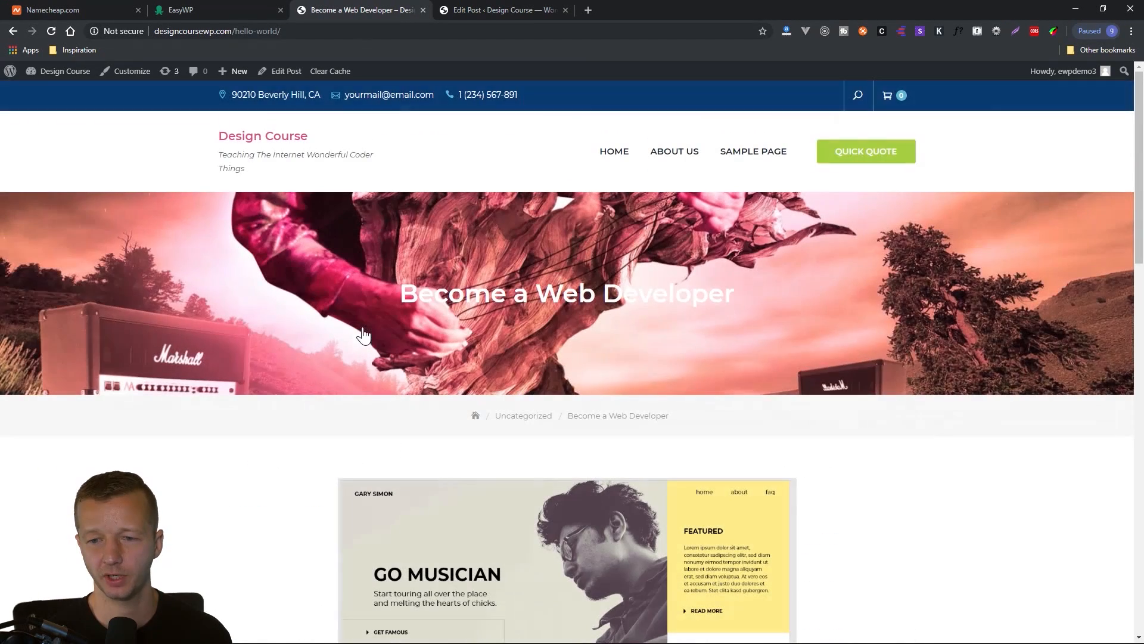
scroll(317, 363, down, 4)
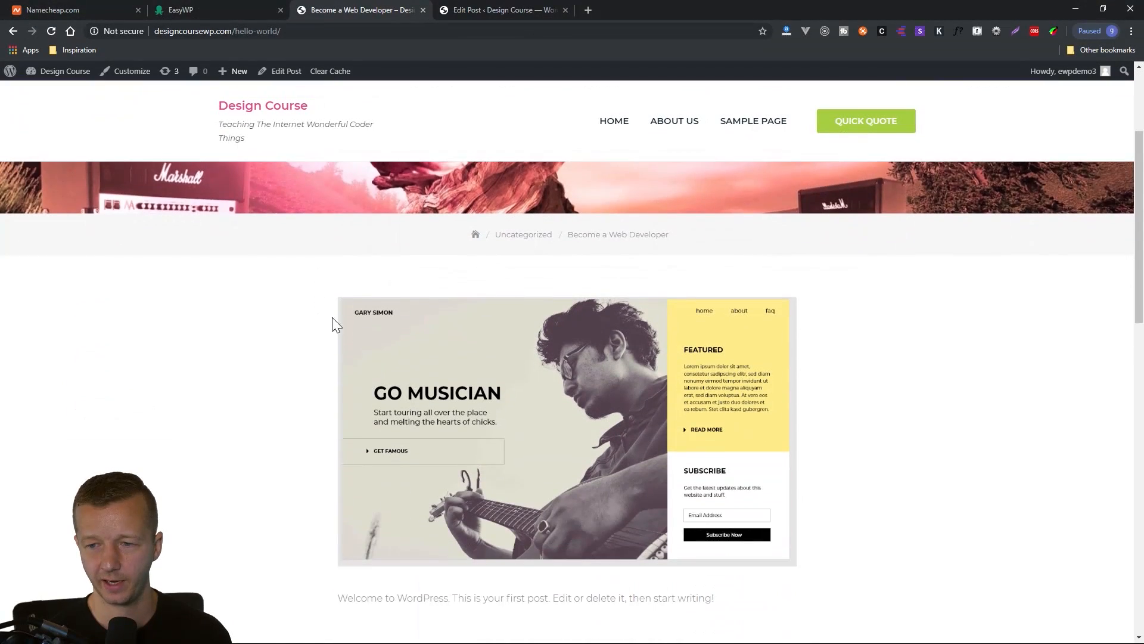
scroll(285, 323, up, 4)
drag(398, 293, 743, 299)
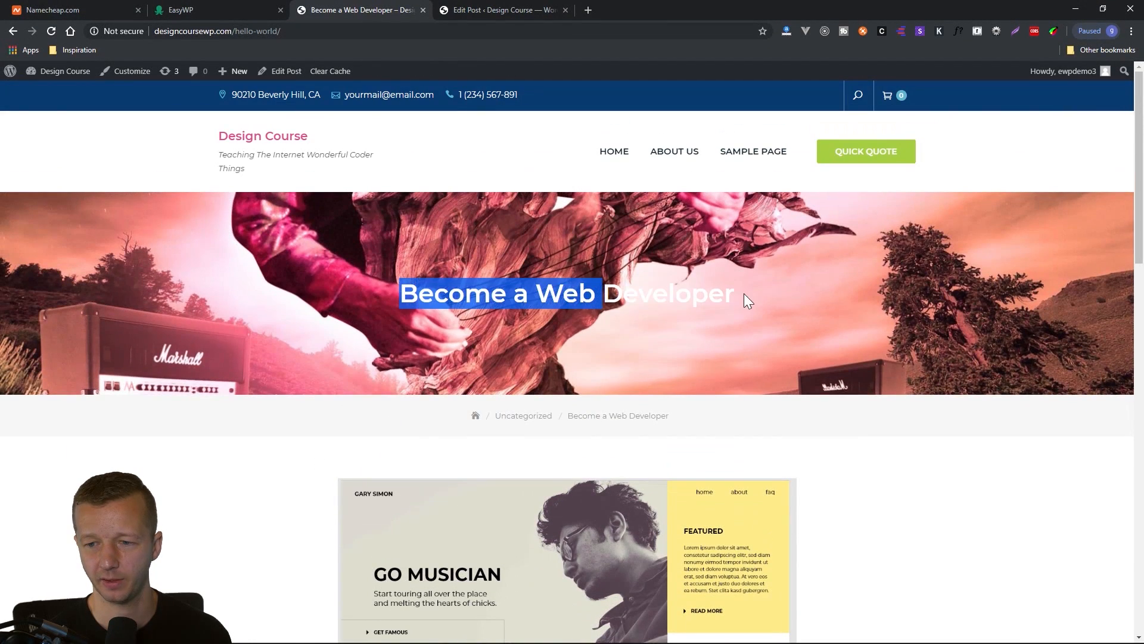
click(813, 348)
scroll(940, 459, down, 4)
scroll(943, 460, up, 4)
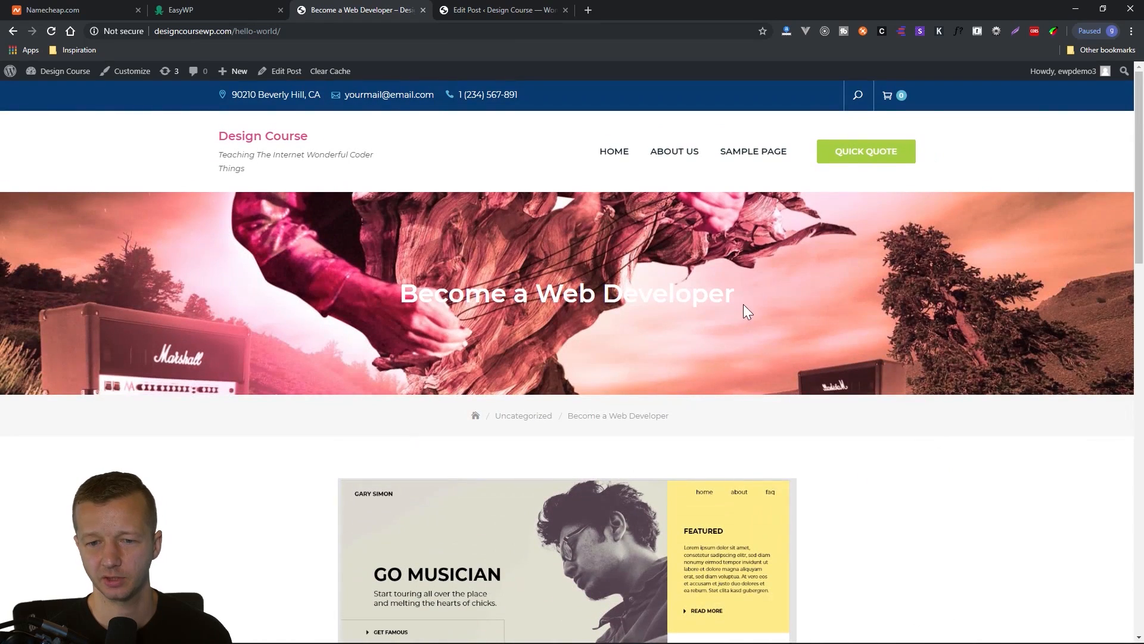
drag(404, 293, 785, 309)
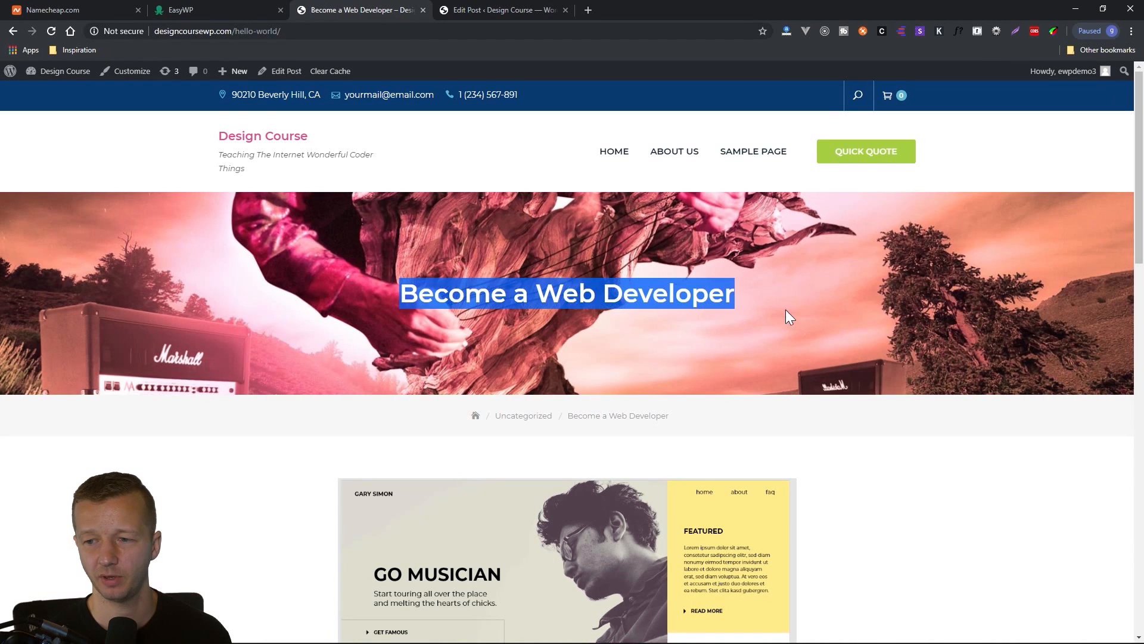
click(1000, 308)
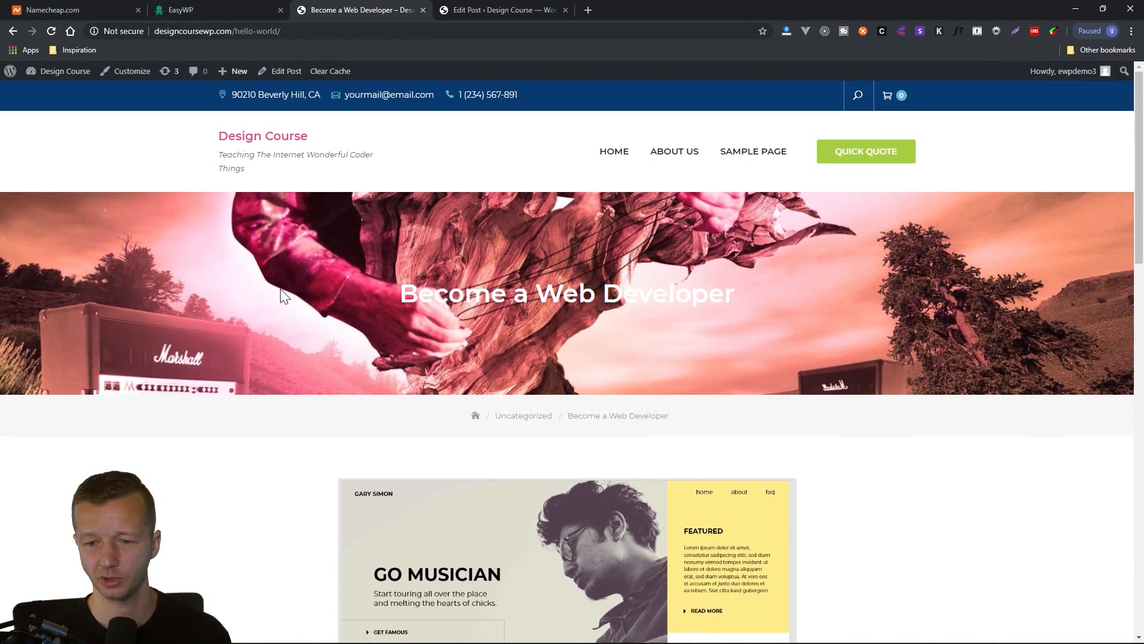
scroll(131, 304, down, 5)
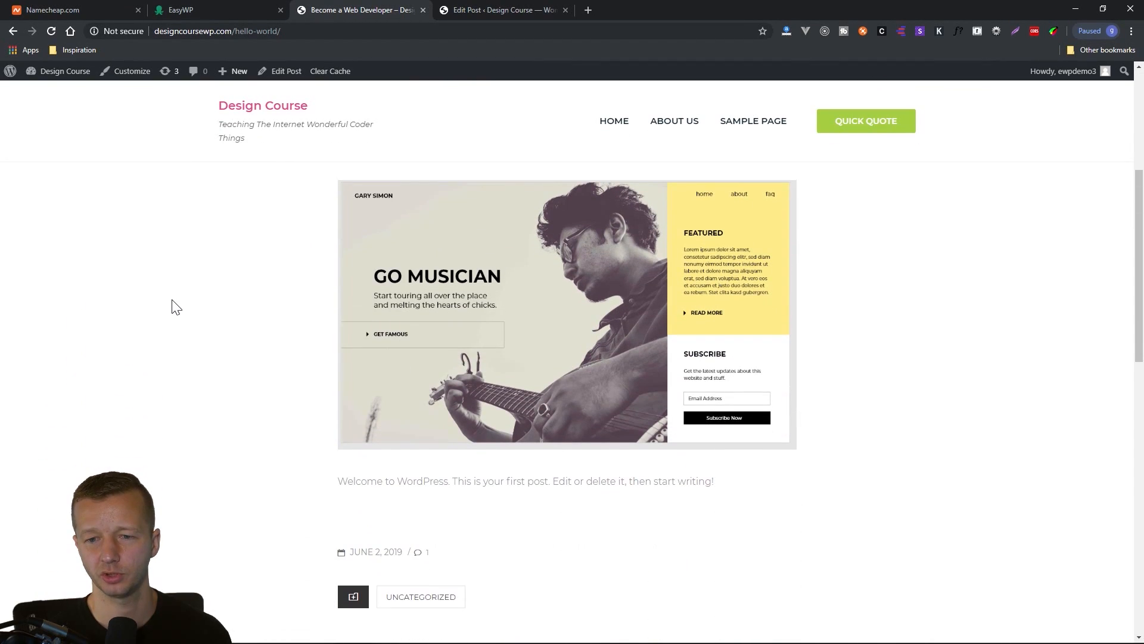
scroll(259, 338, up, 1)
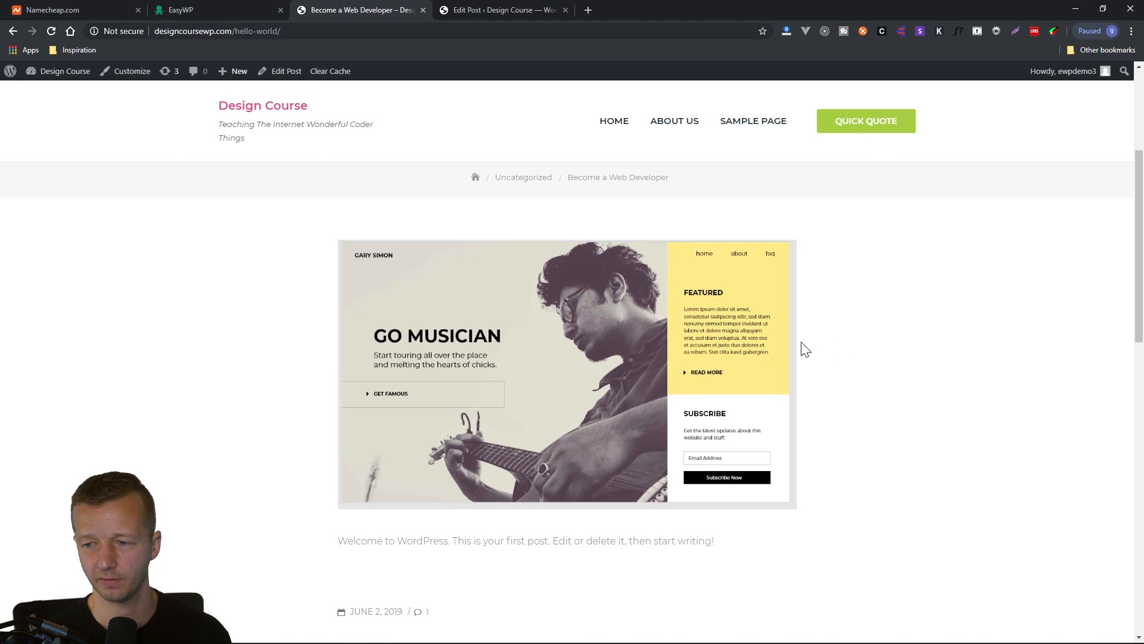
drag(804, 349, 350, 344)
click(288, 357)
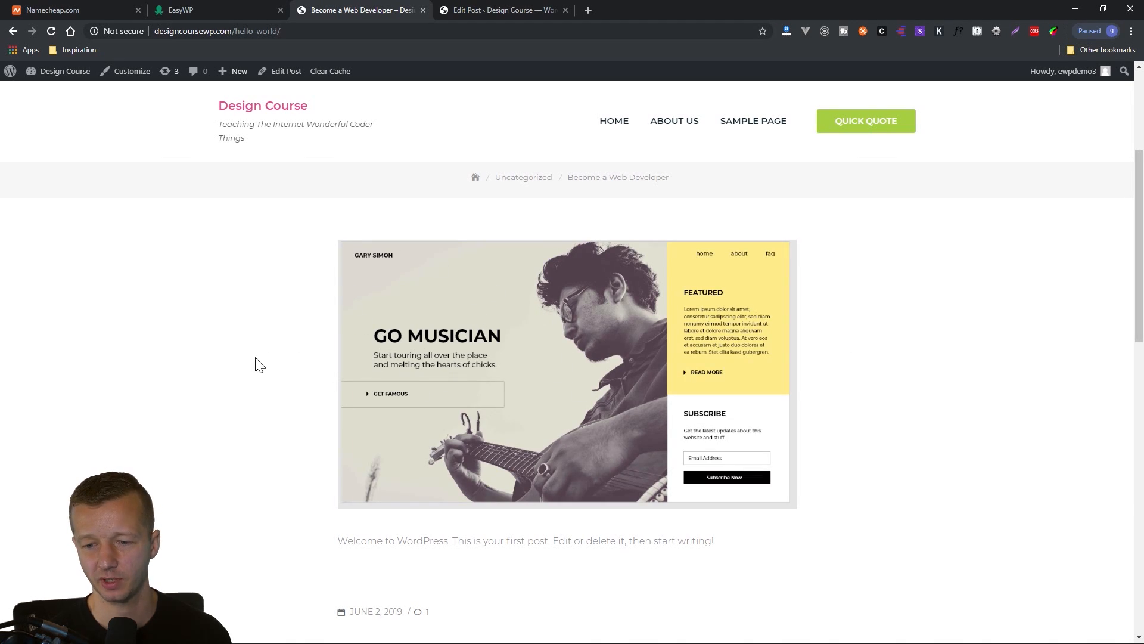
Add a Latest Comments block below the post's welcome paragraph and update the post.
scroll(259, 365, down, 4)
drag(338, 303, 690, 304)
click(504, 11)
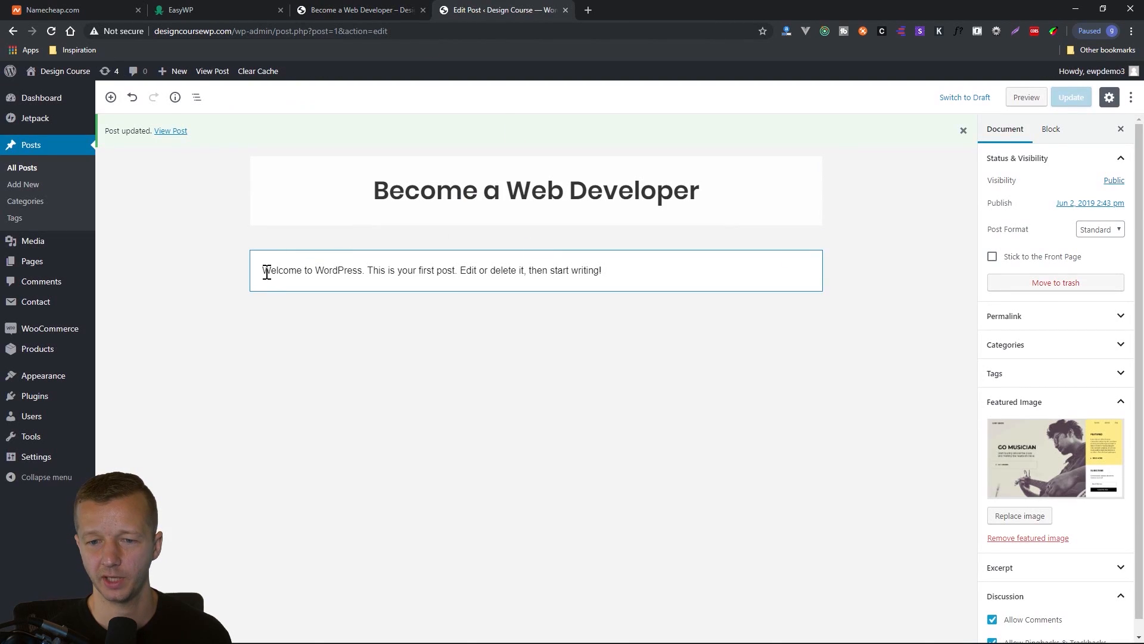
drag(267, 272, 620, 266)
click(641, 267)
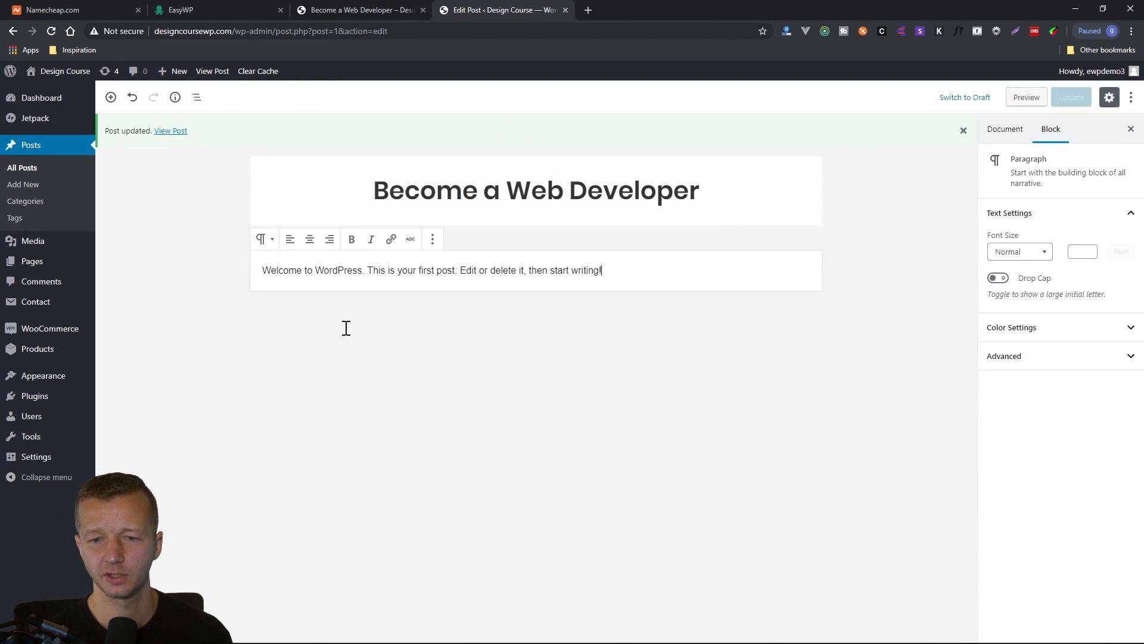
click(110, 97)
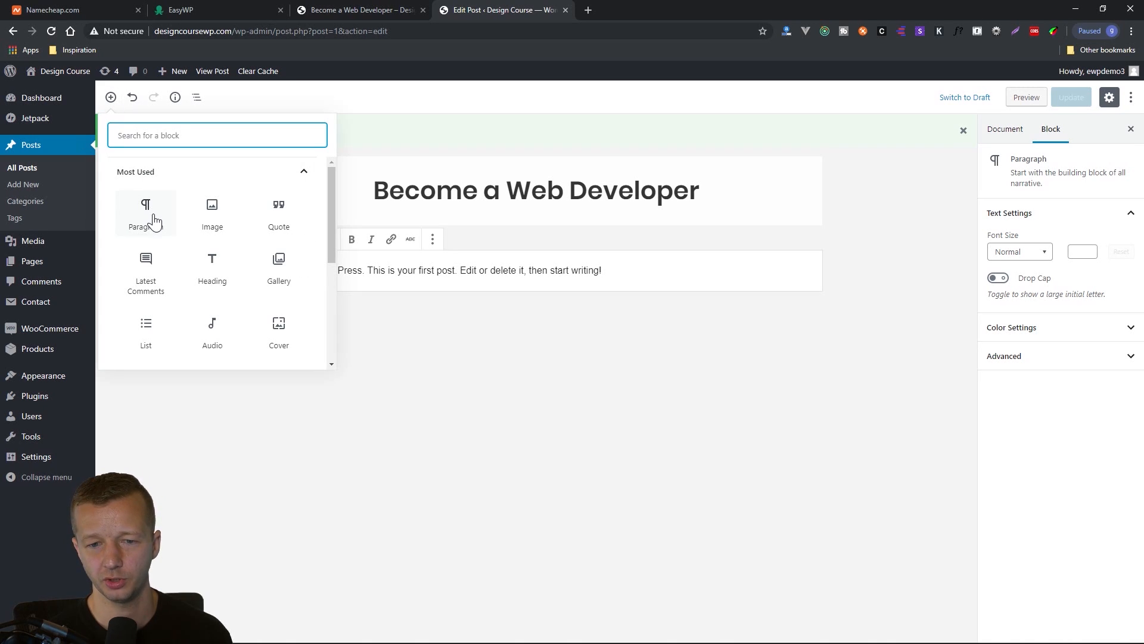
click(146, 269)
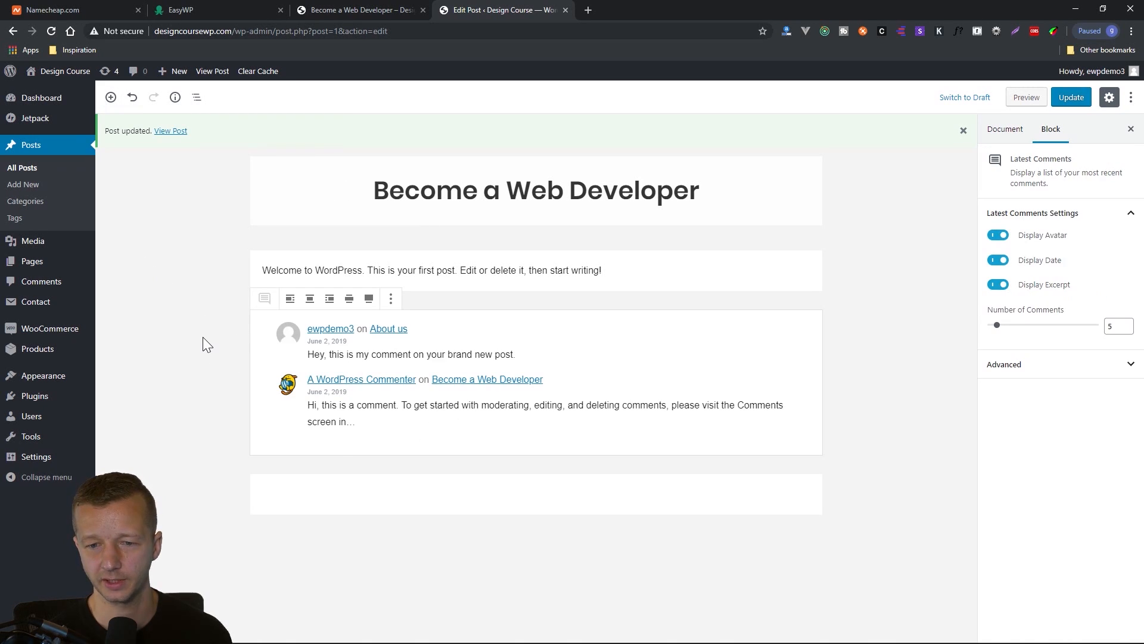
click(1071, 97)
Check the welcome paragraph and the Latest Comments block on the live "Become a Web Developer" post.
click(394, 10)
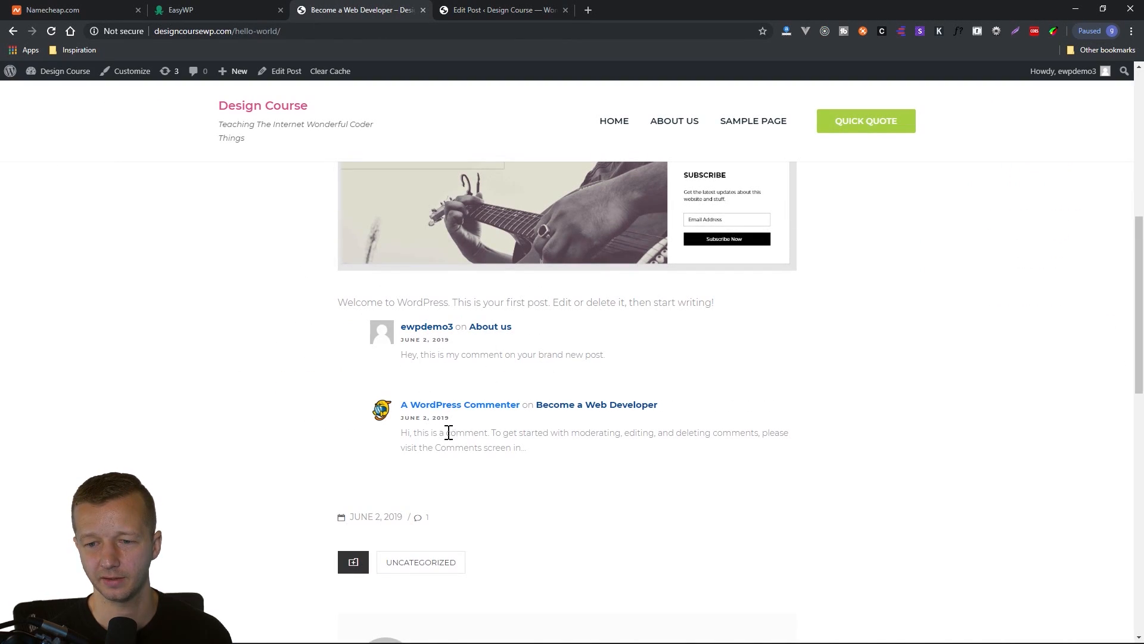
drag(344, 303, 761, 317)
click(917, 409)
scroll(912, 429, down, 4)
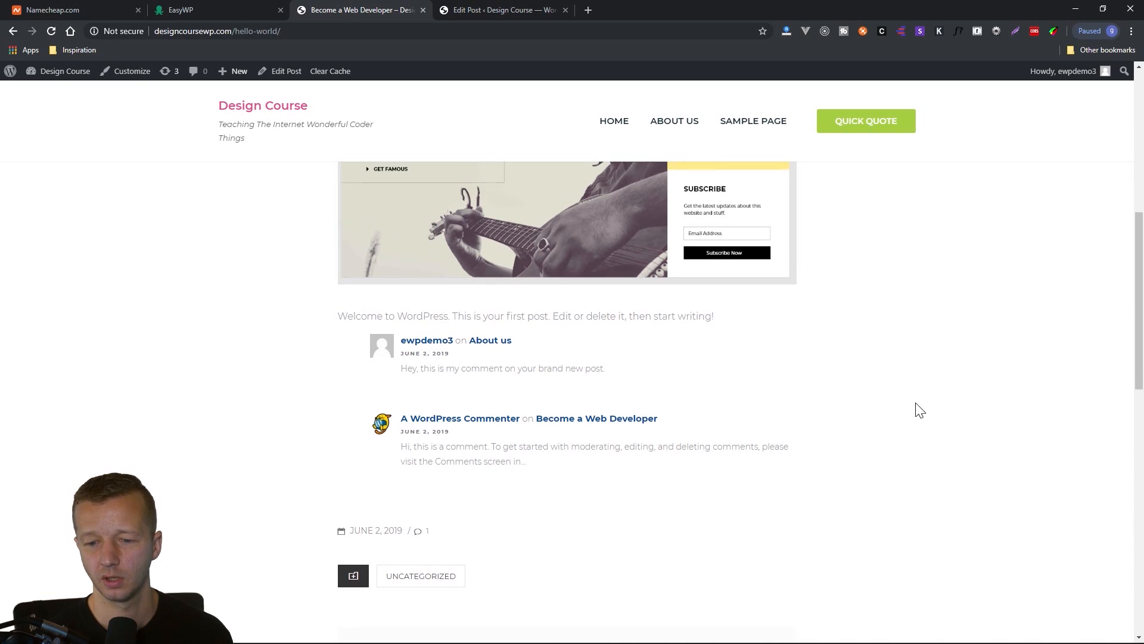
scroll(899, 459, up, 12)
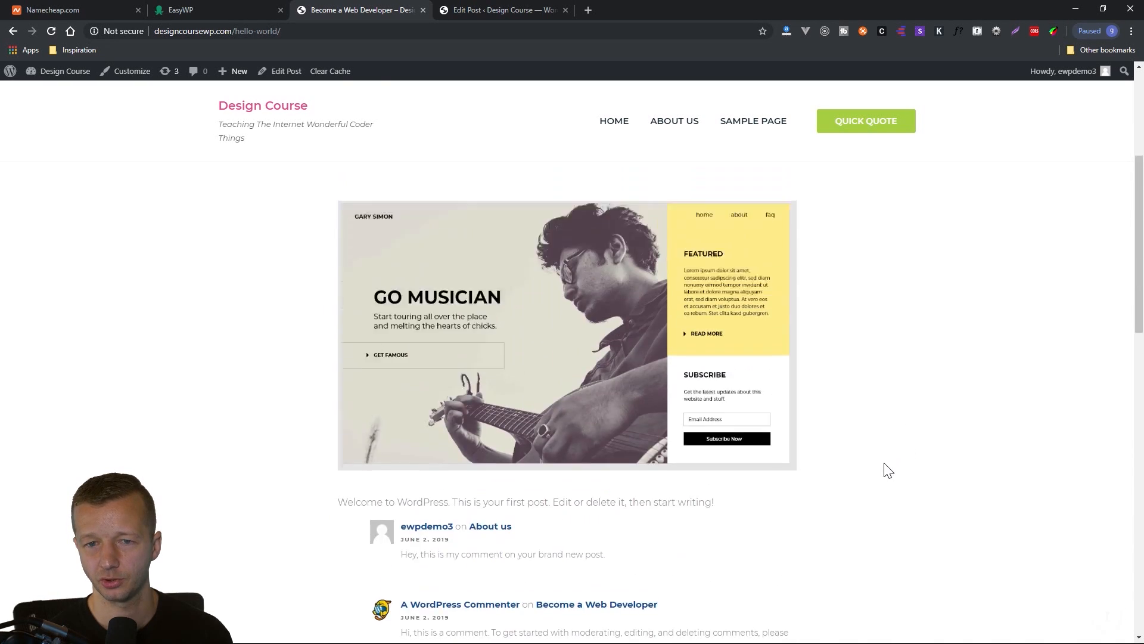
Go to the contact forms in the WordPress admin and open "Contact form 1" for editing.
click(498, 9)
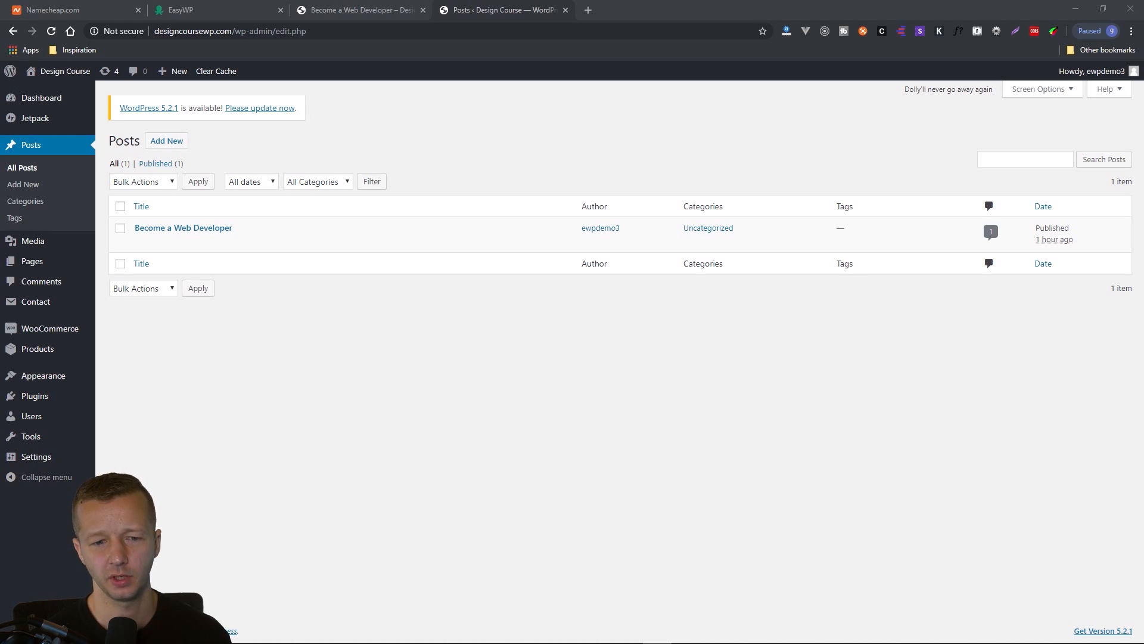
mouse_move(37, 309)
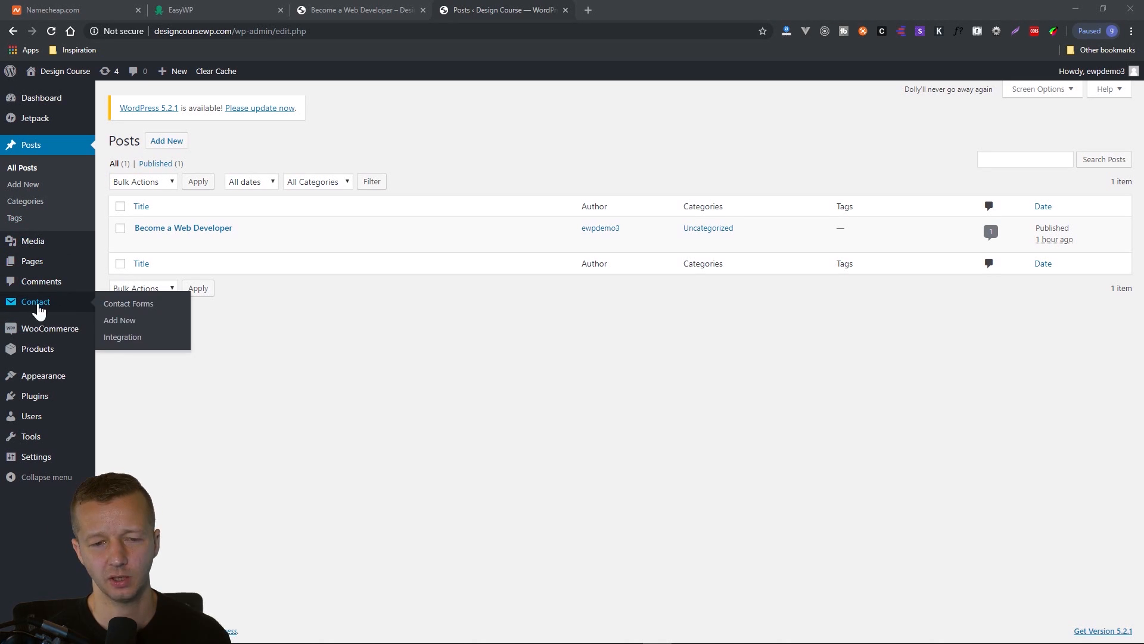
mouse_move(47, 335)
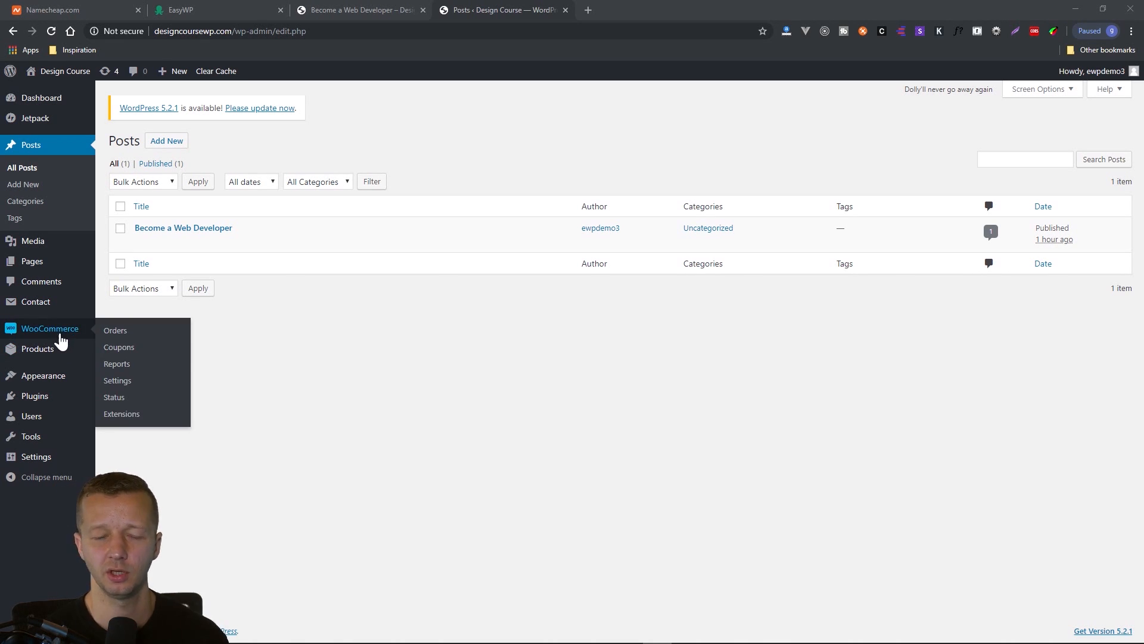
click(39, 305)
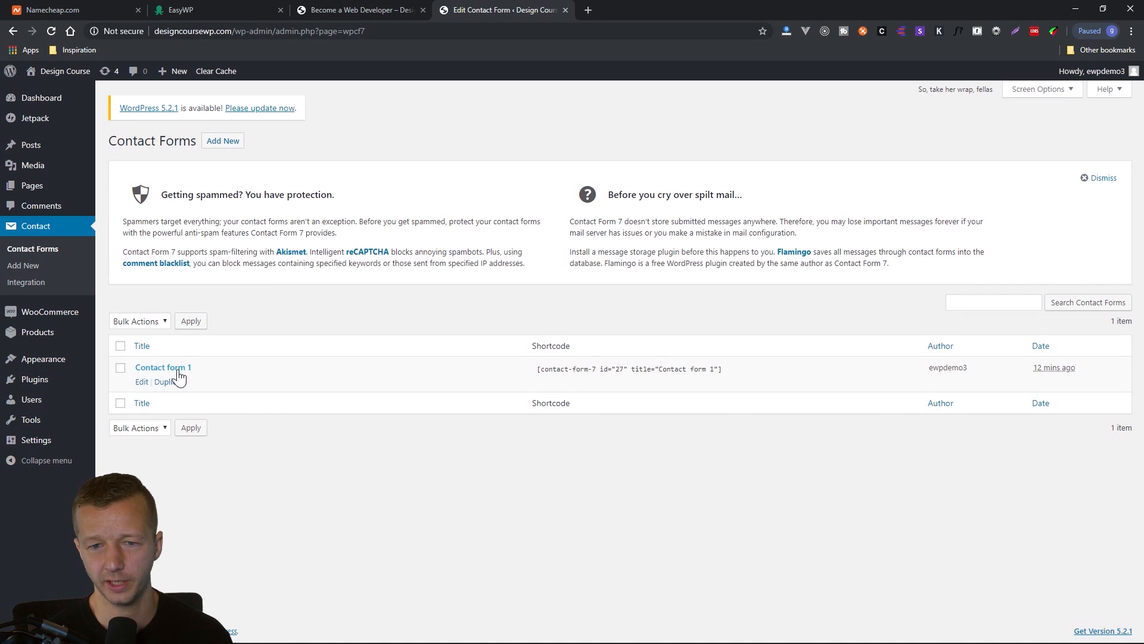
click(172, 367)
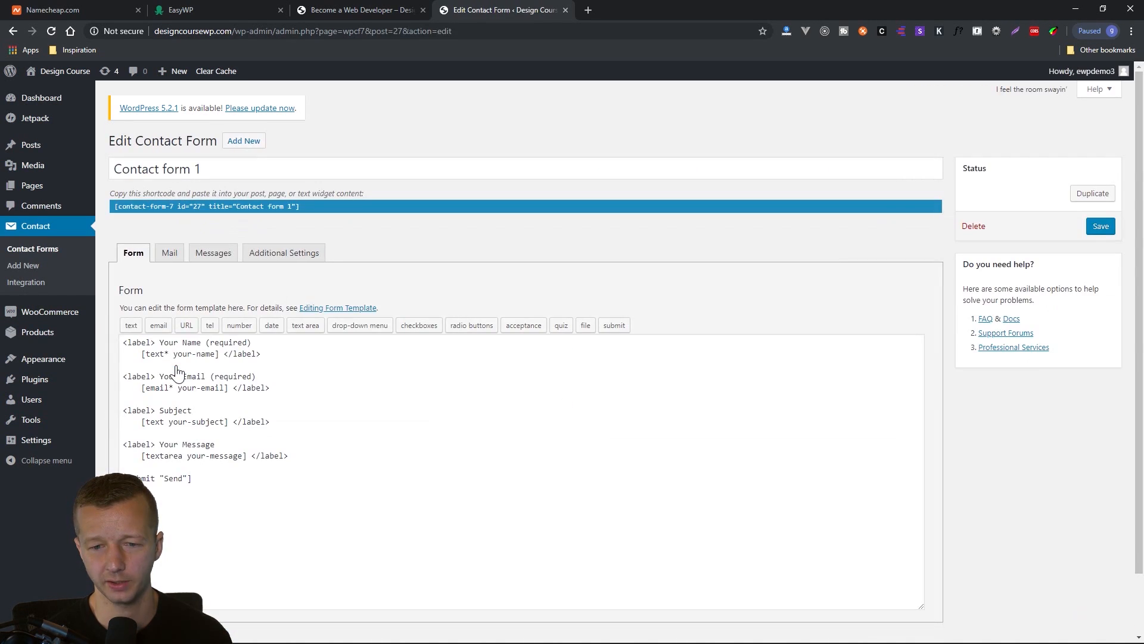
Examine the form template of "Contact form 1", including its name, email, subject and message labels and the submit tag.
click(261, 356)
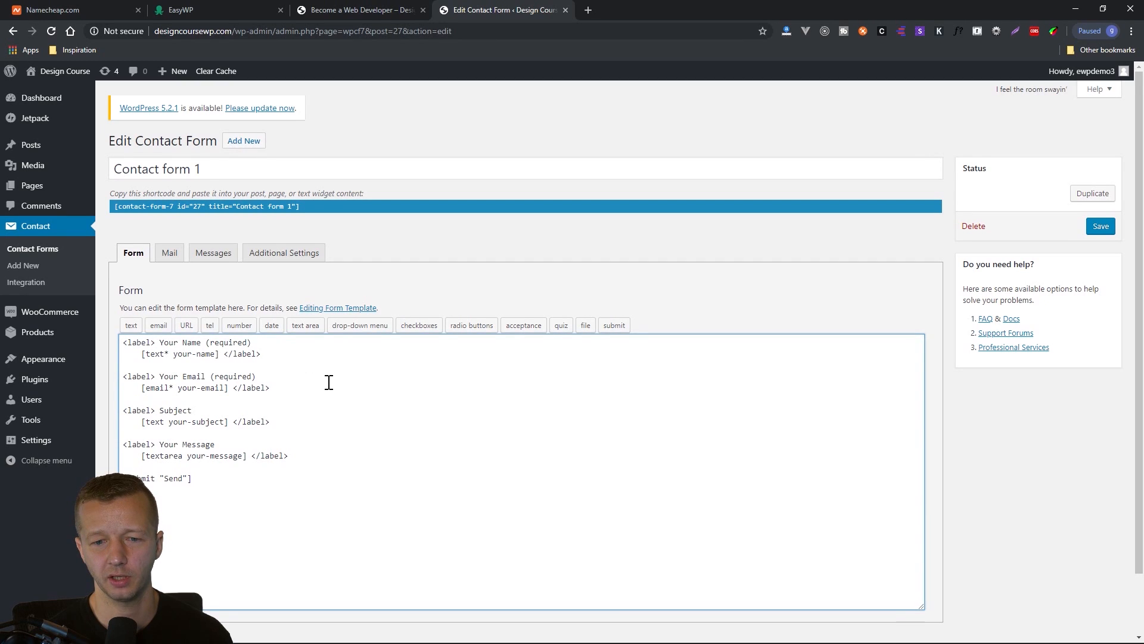
scroll(329, 382, down, 1)
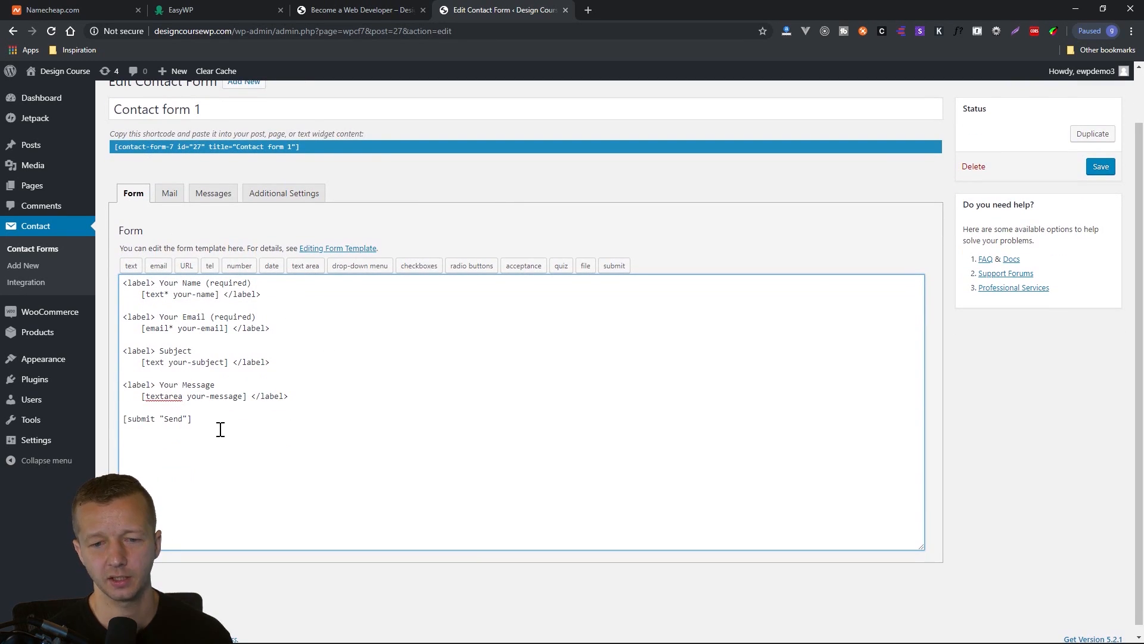
drag(220, 428, 113, 280)
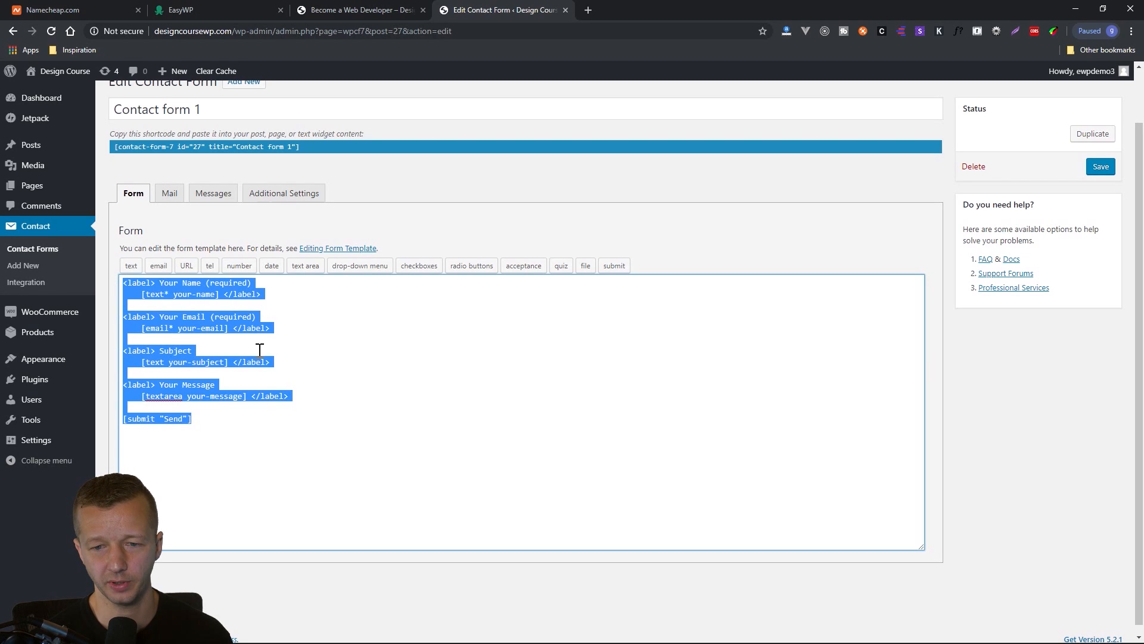
click(278, 453)
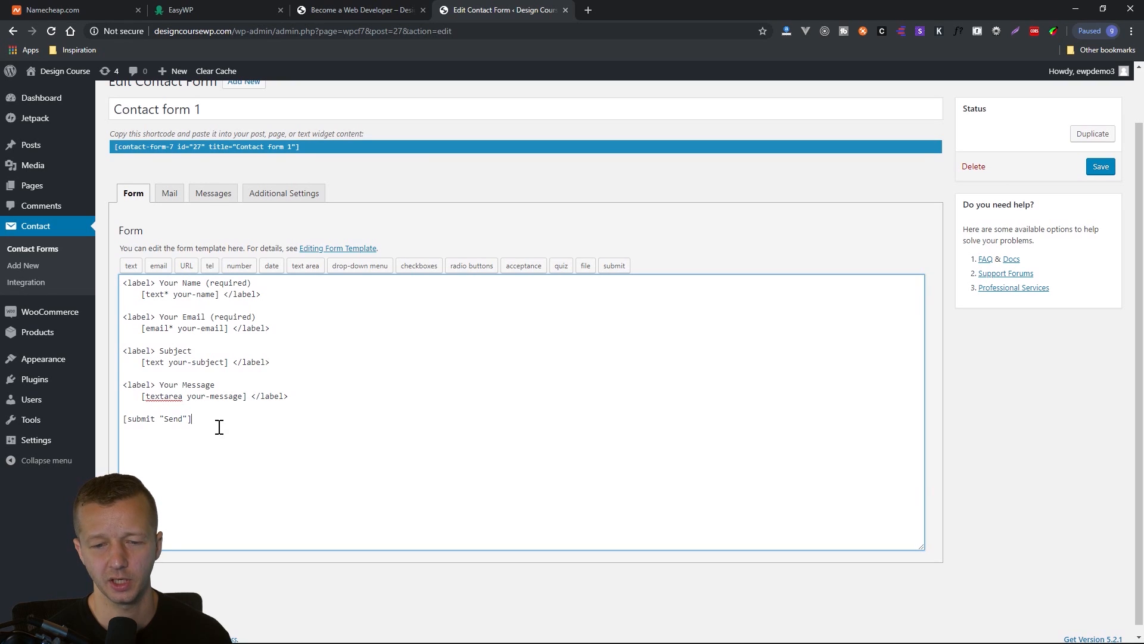
drag(220, 426, 255, 284)
click(274, 421)
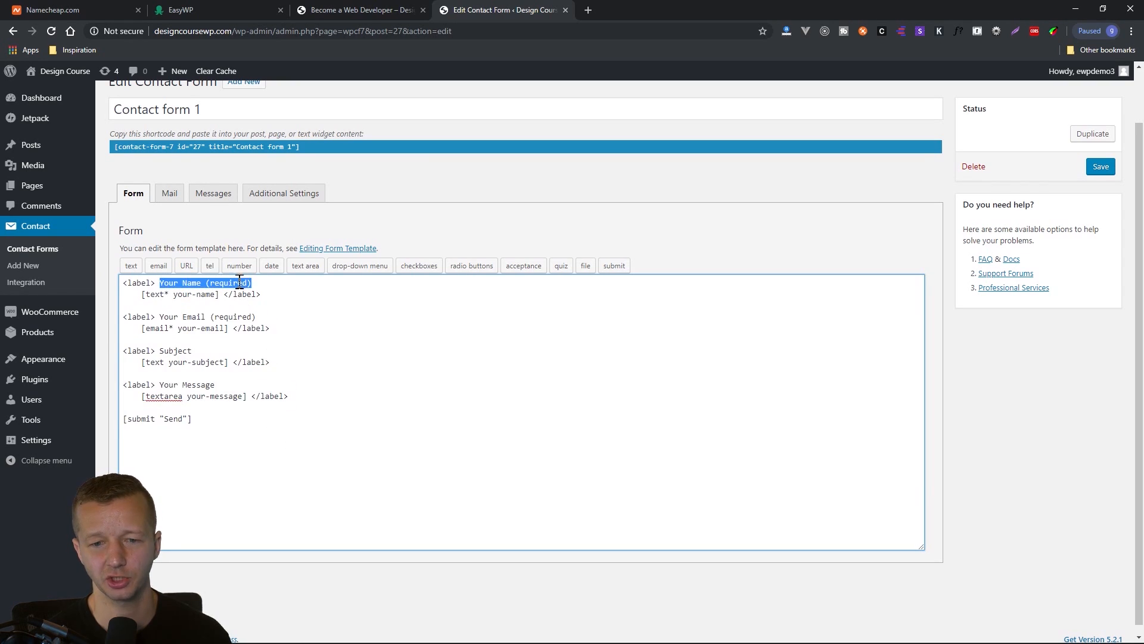
drag(159, 317, 288, 314)
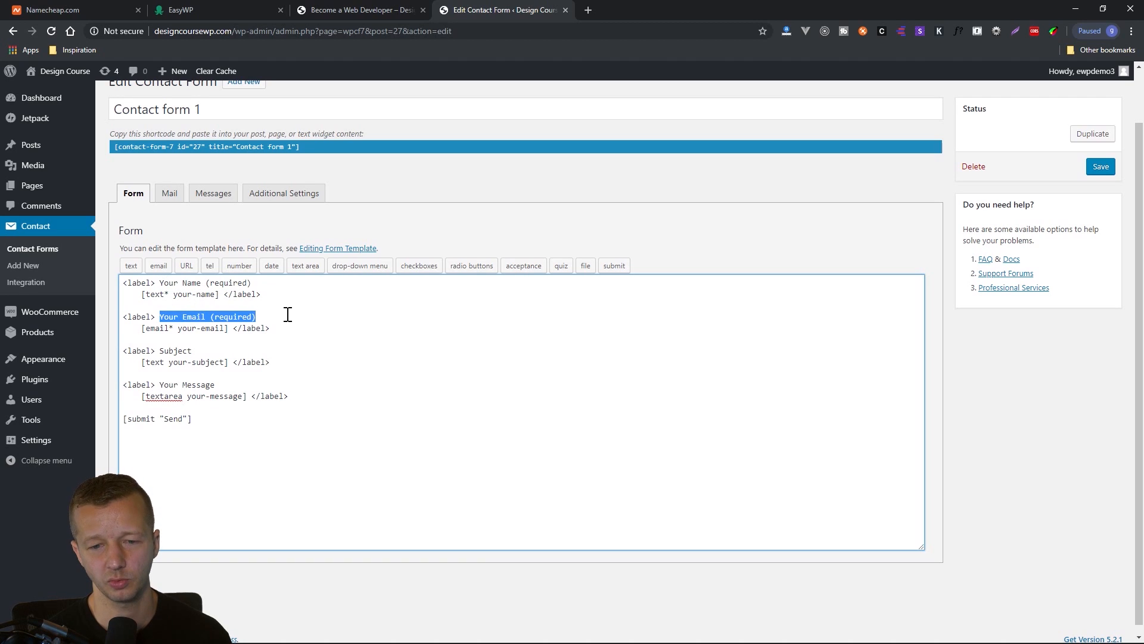
drag(159, 351, 257, 358)
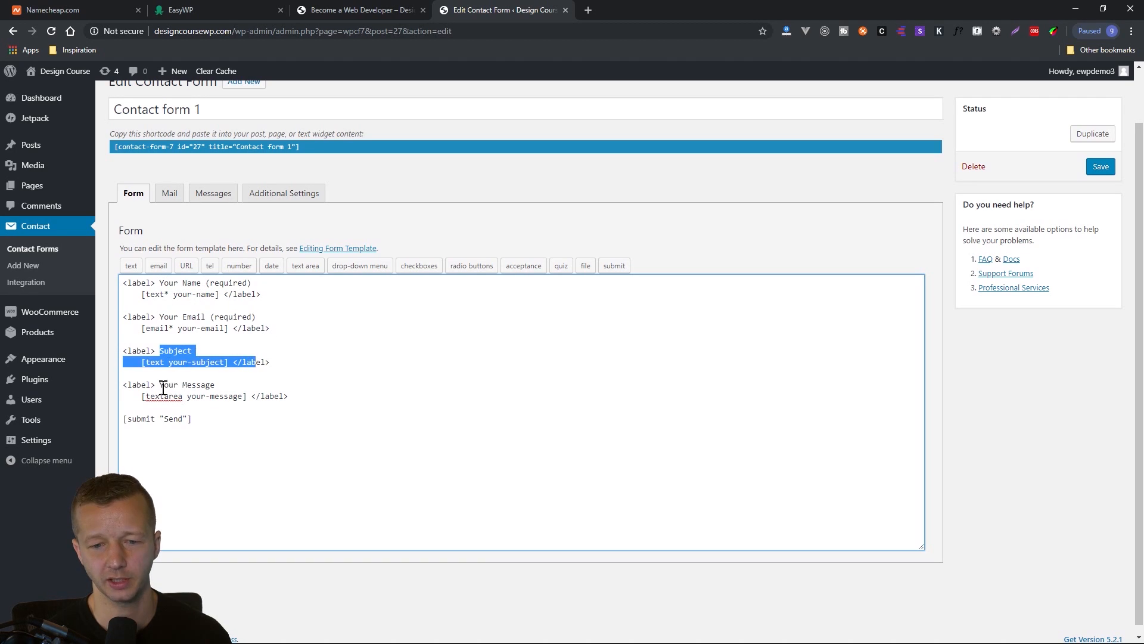
drag(160, 387, 295, 386)
drag(196, 419, 123, 424)
click(231, 444)
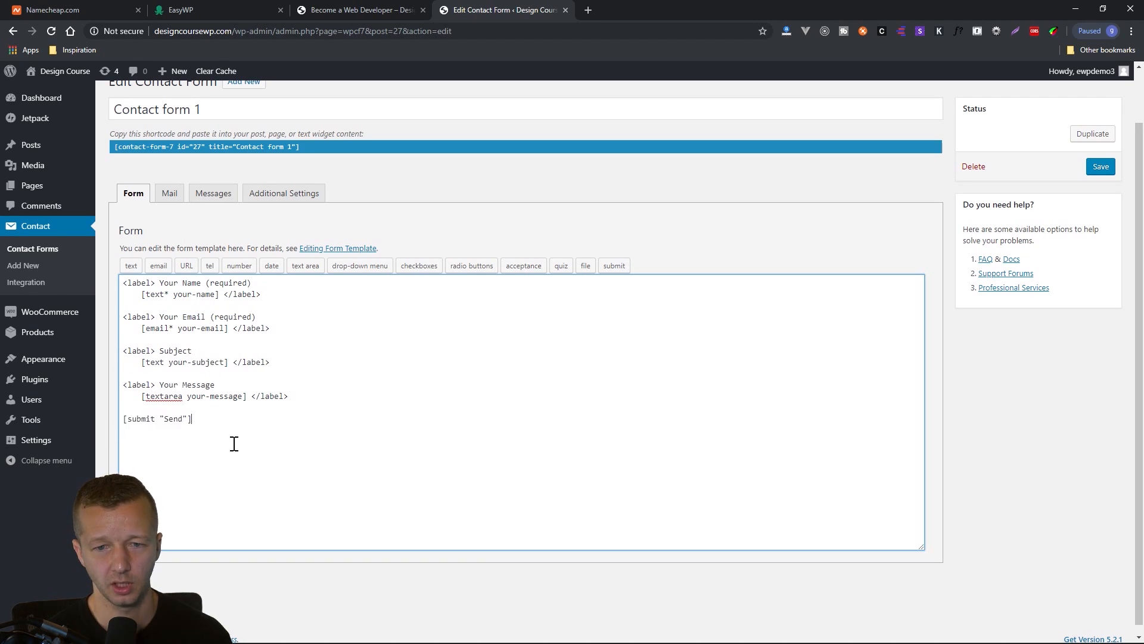
scroll(275, 363, up, 1)
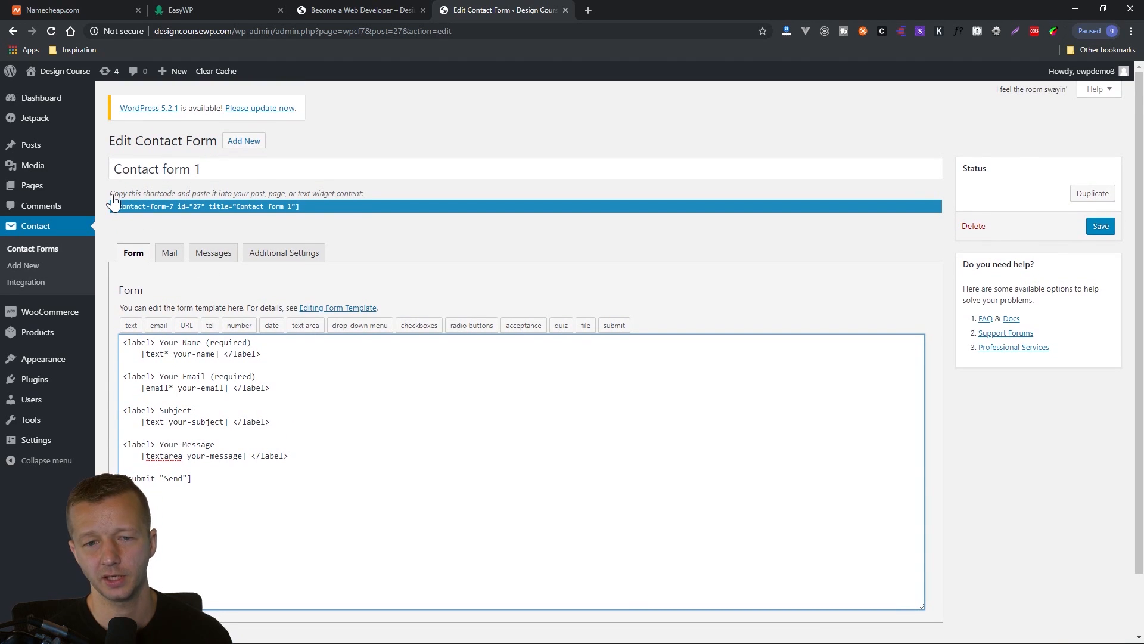
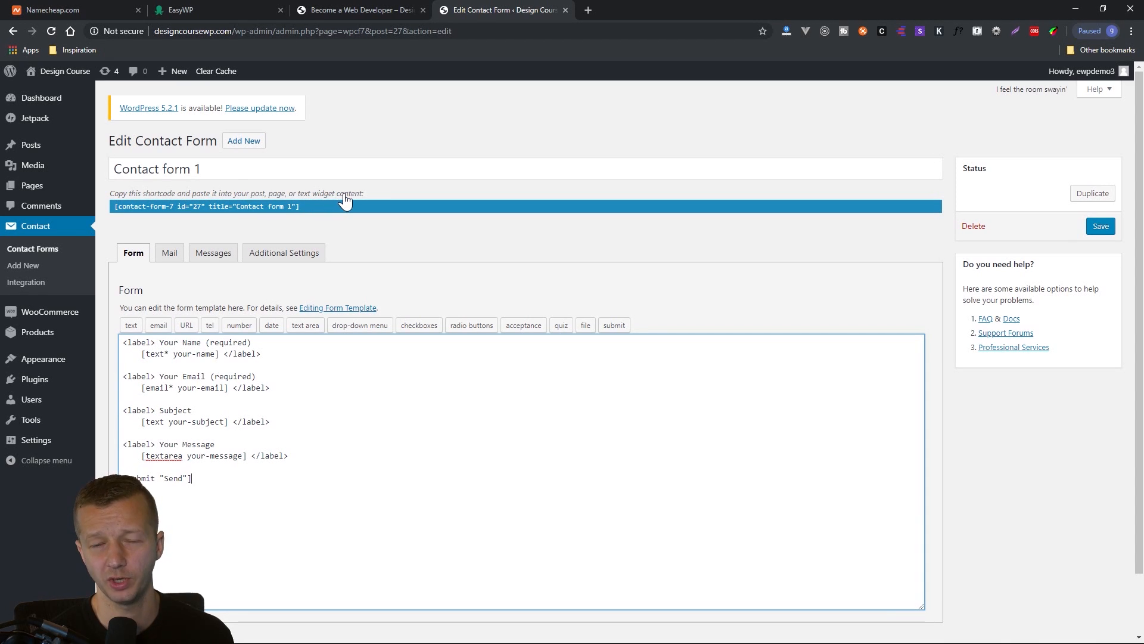
Copy the full shortcode of "Contact form 1".
click(310, 207)
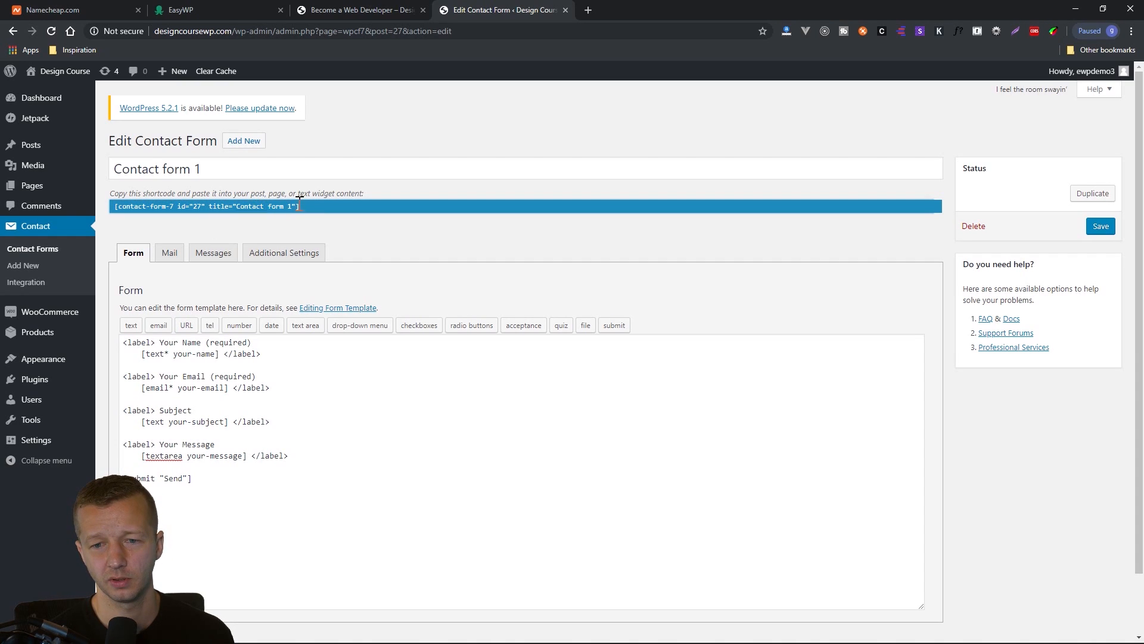
drag(299, 206, 110, 209)
key(ctrl+c)
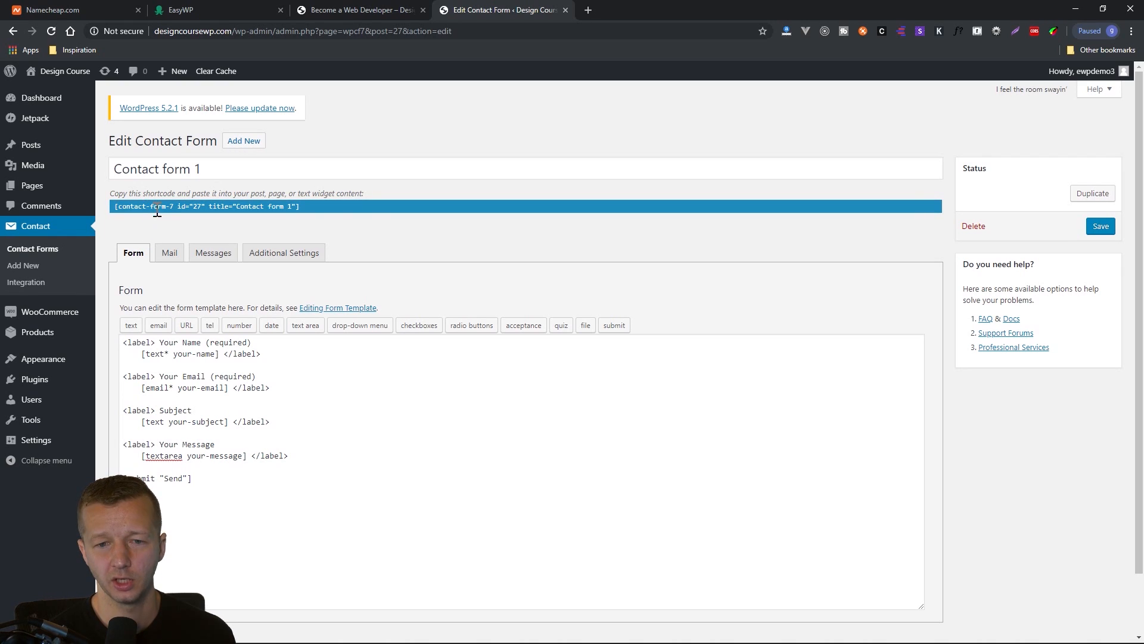
click(343, 7)
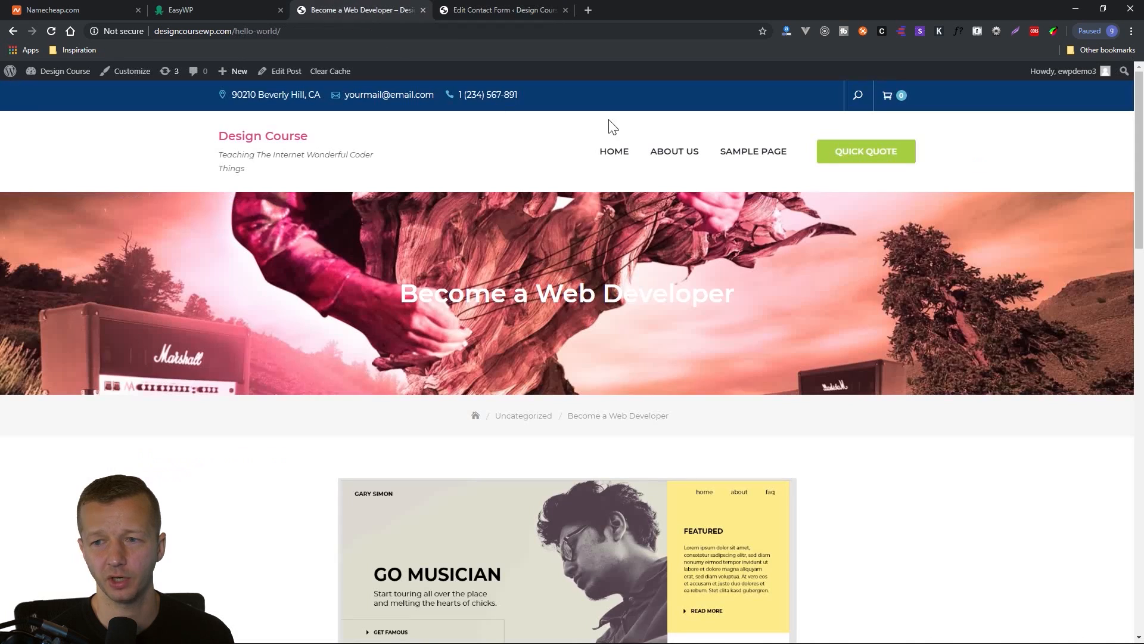
click(509, 9)
Create a new page titled "Contact us" and paste the shortcode [contact-form-7 id="27" title="Contact form 1"] into its body.
mouse_move(37, 191)
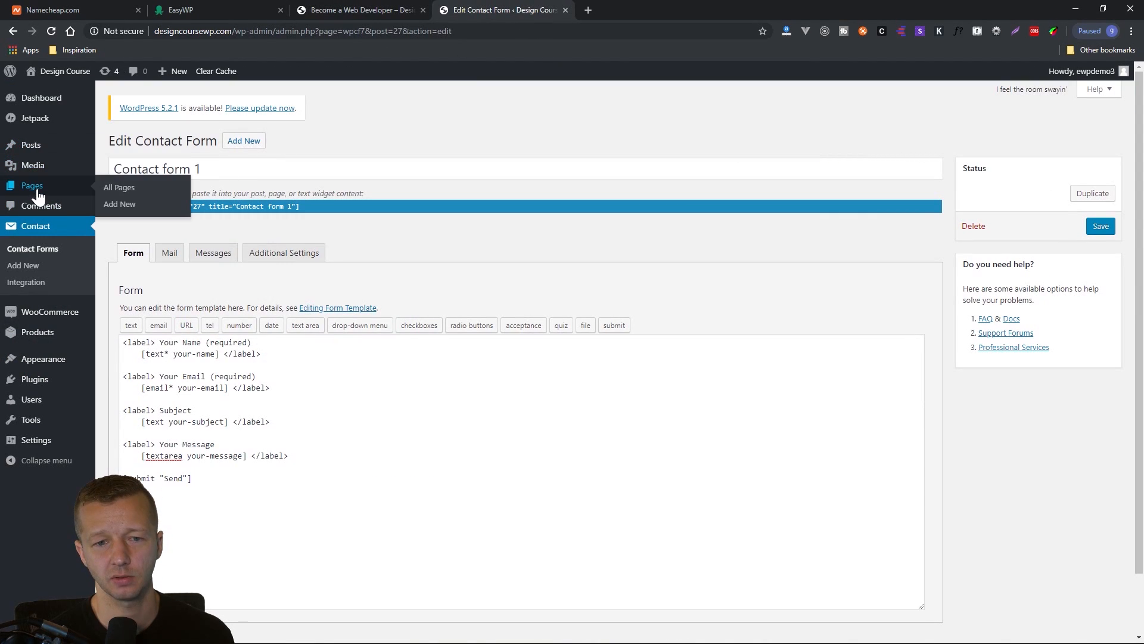
click(115, 207)
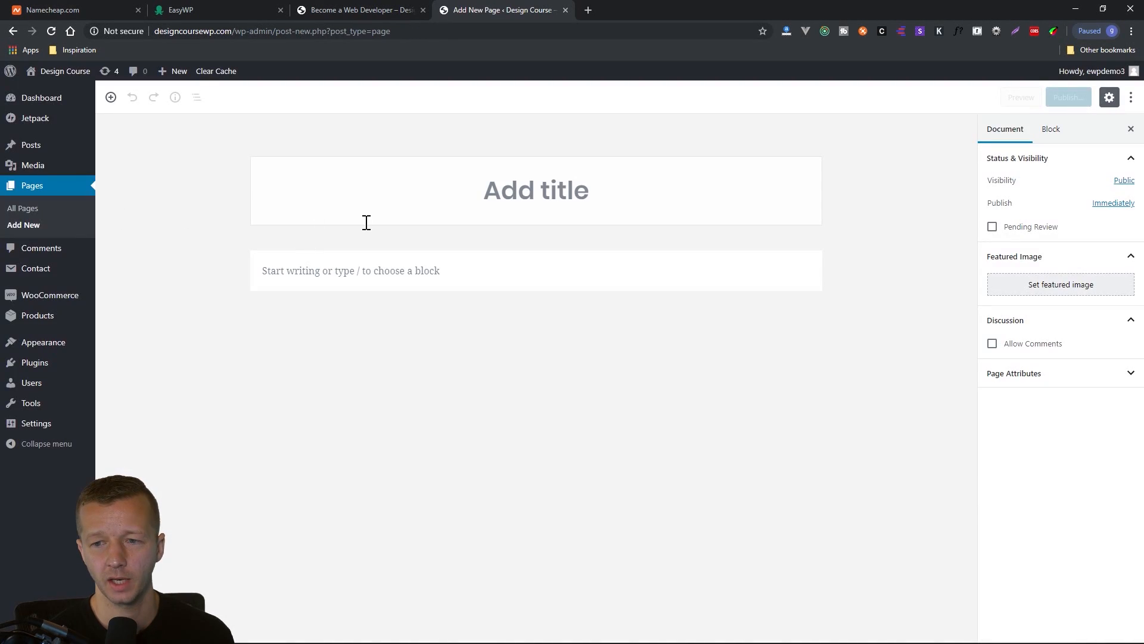
text(Contact us)
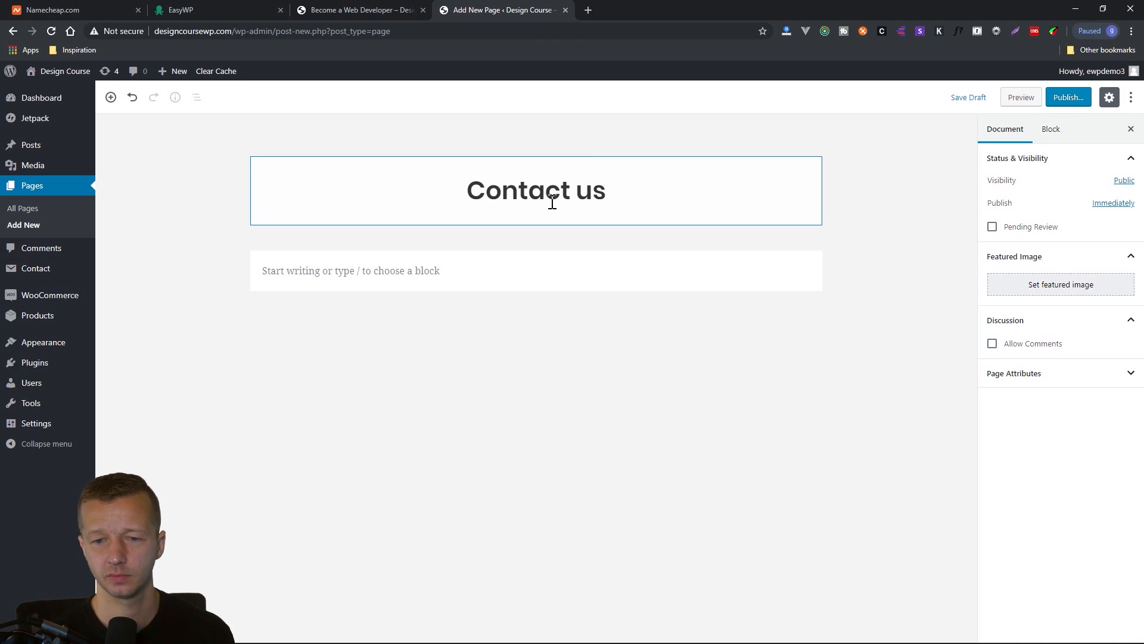
click(459, 266)
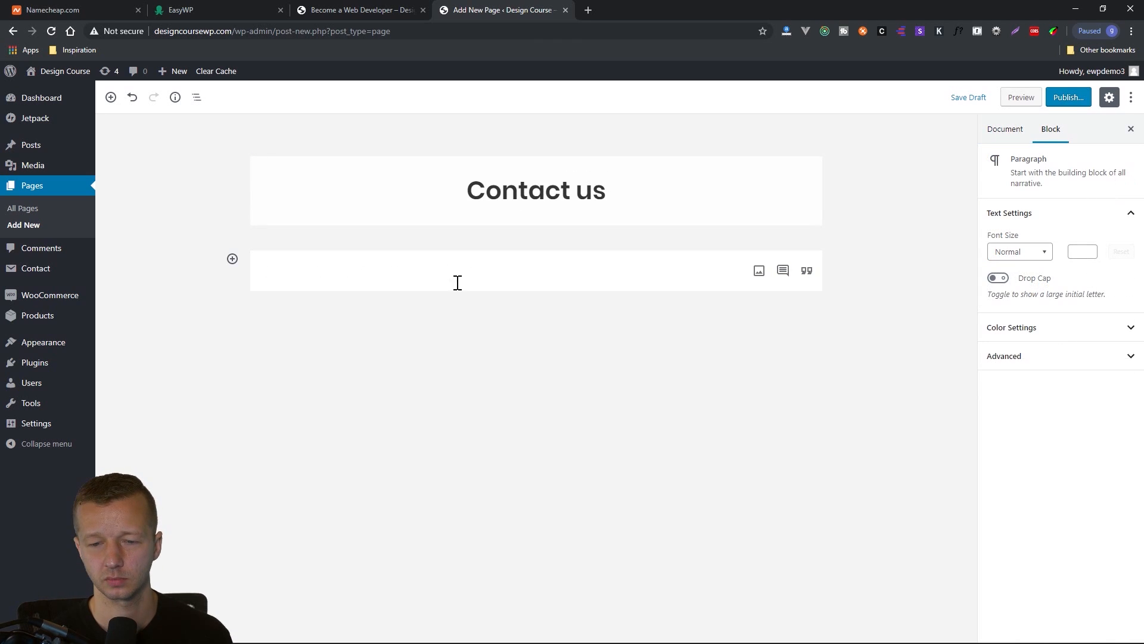
key(ctrl+v)
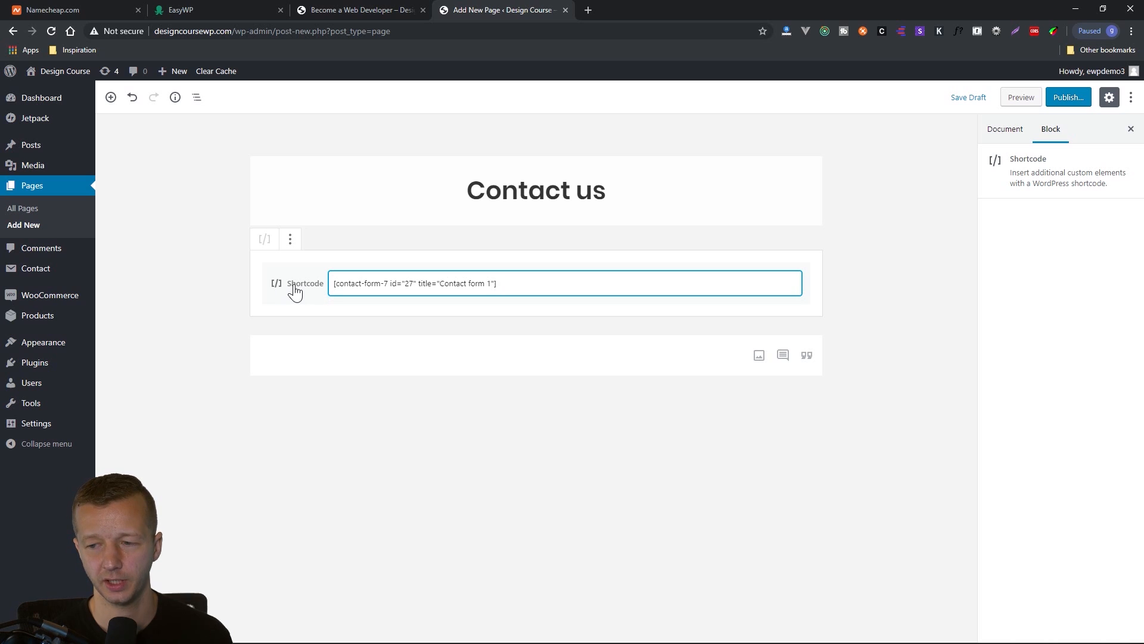
click(685, 360)
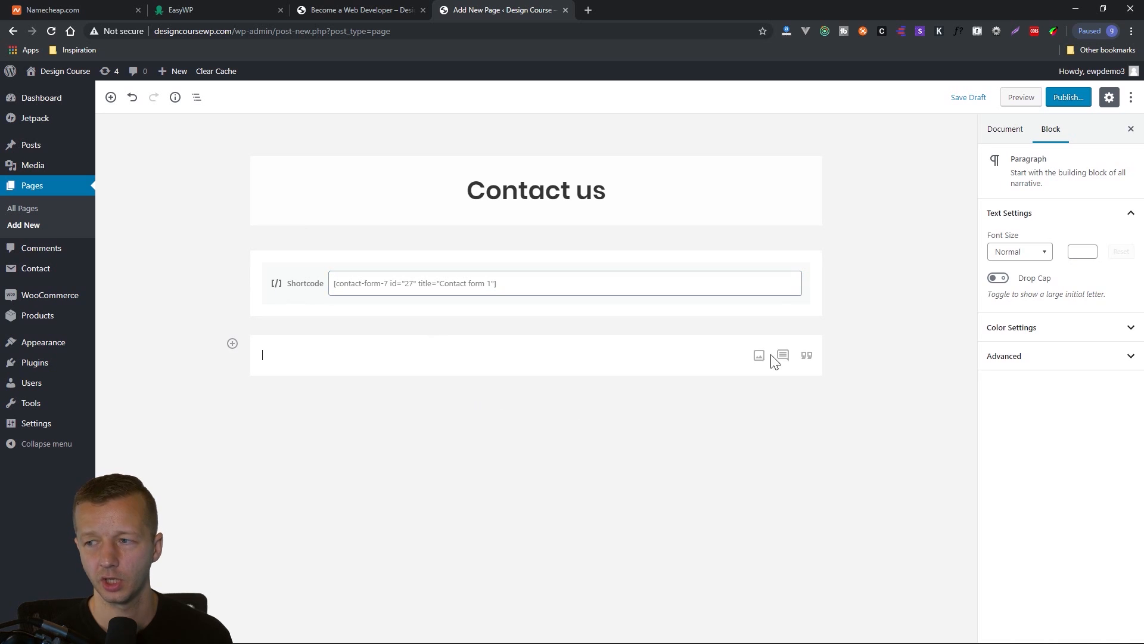
Preview the "Contact us" page and examine the form's name, email, subject and message fields and its send button.
click(1021, 98)
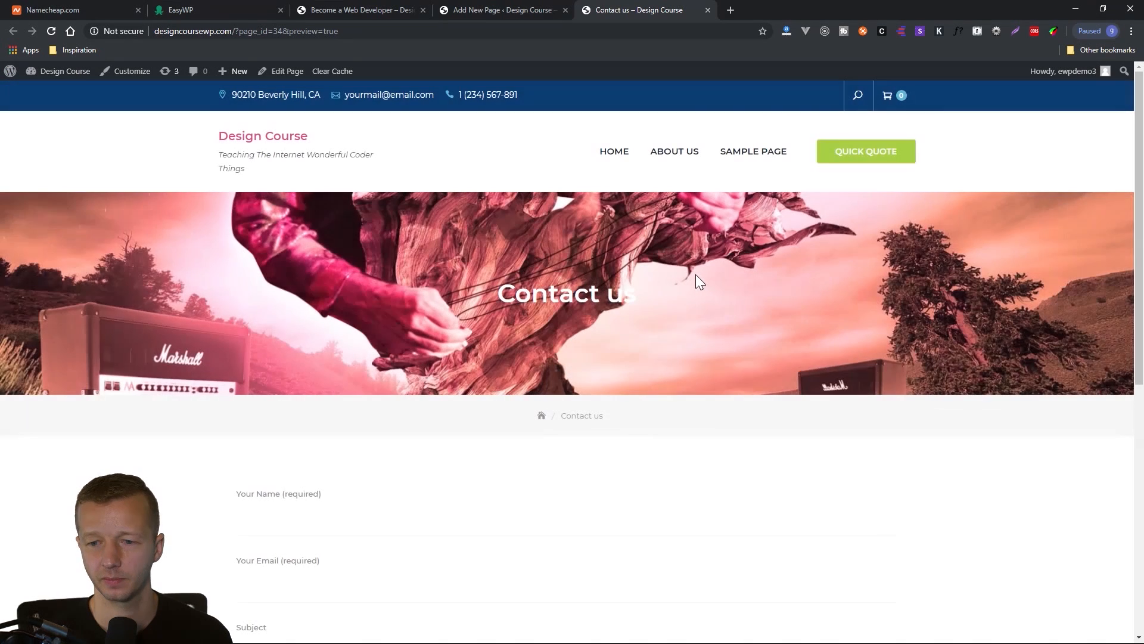
scroll(629, 455, down, 5)
scroll(631, 452, up, 1)
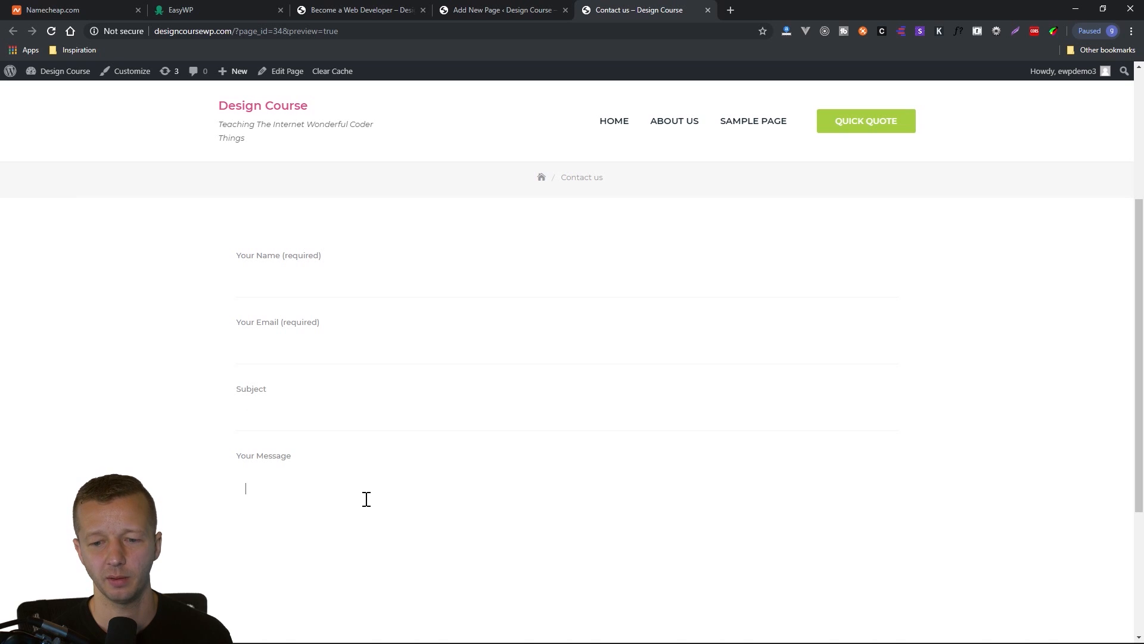
scroll(366, 499, down, 4)
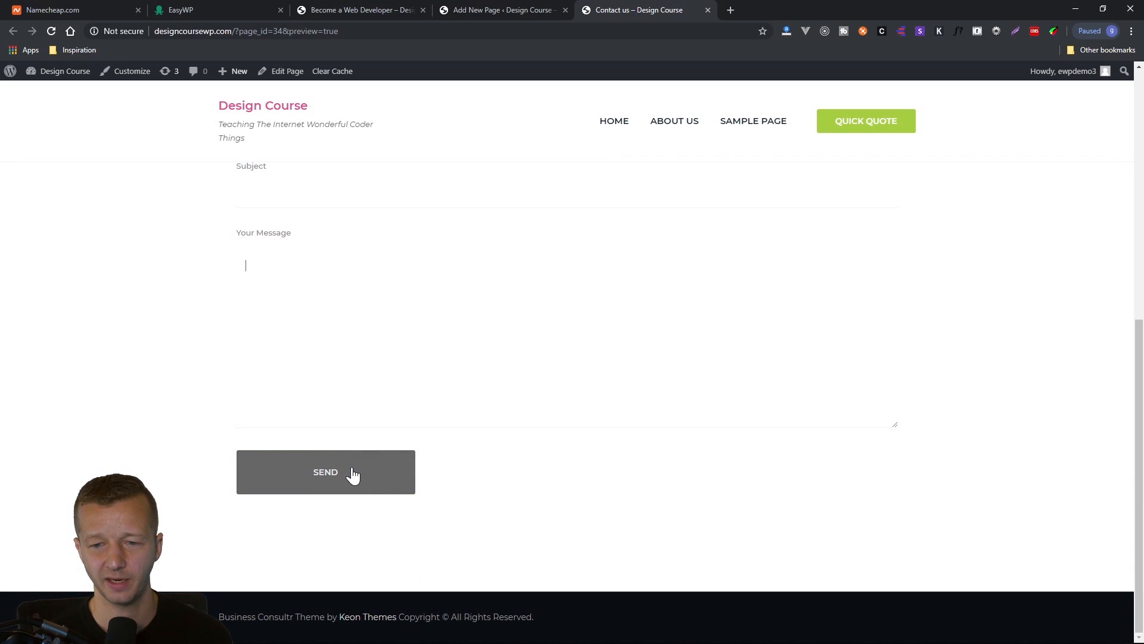
scroll(354, 475, up, 4)
scroll(355, 463, down, 1)
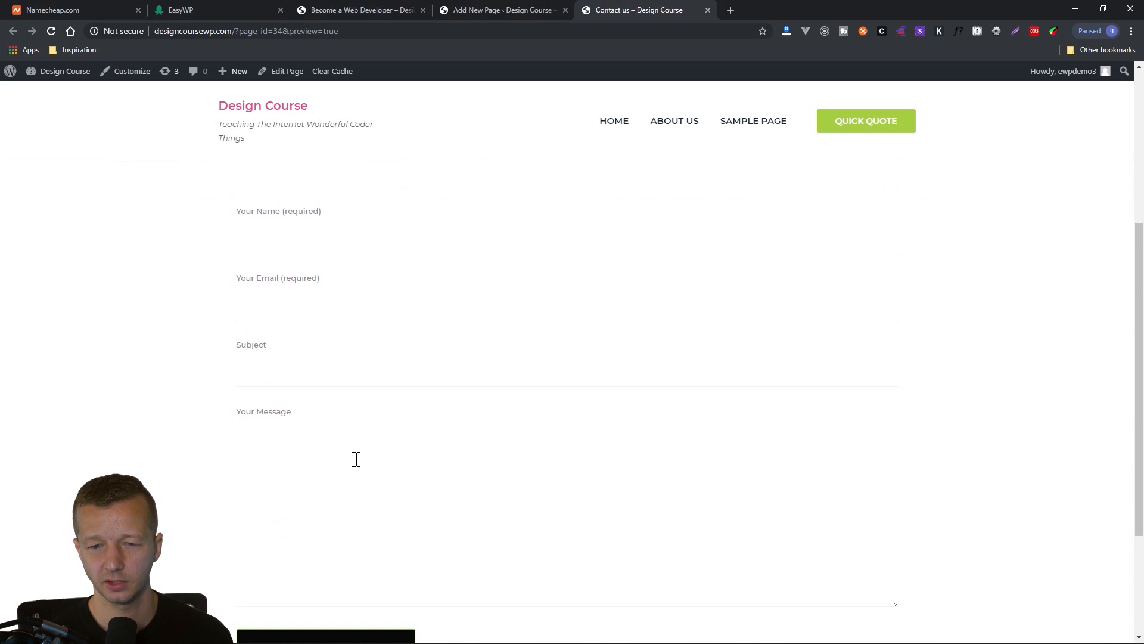
click(310, 242)
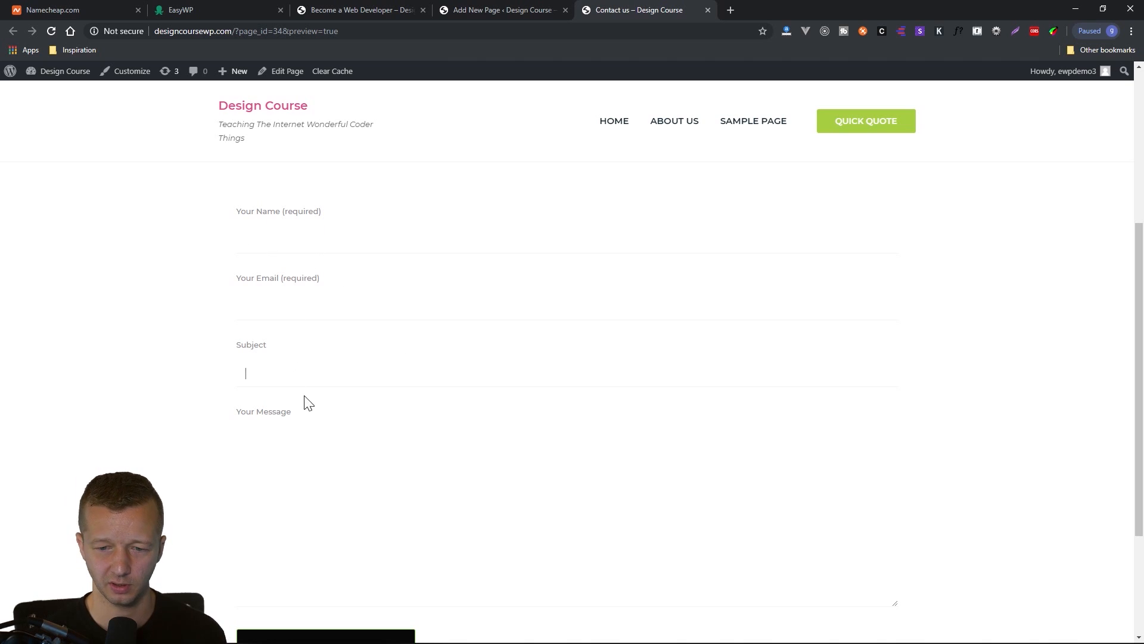
scroll(327, 506, down, 2)
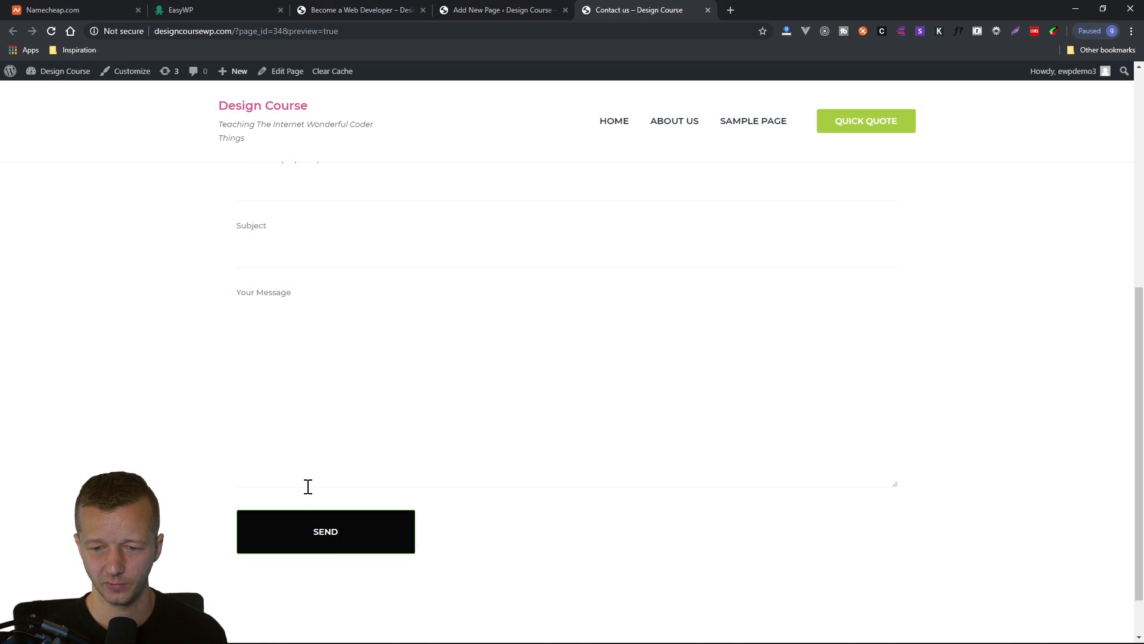
scroll(314, 397, up, 4)
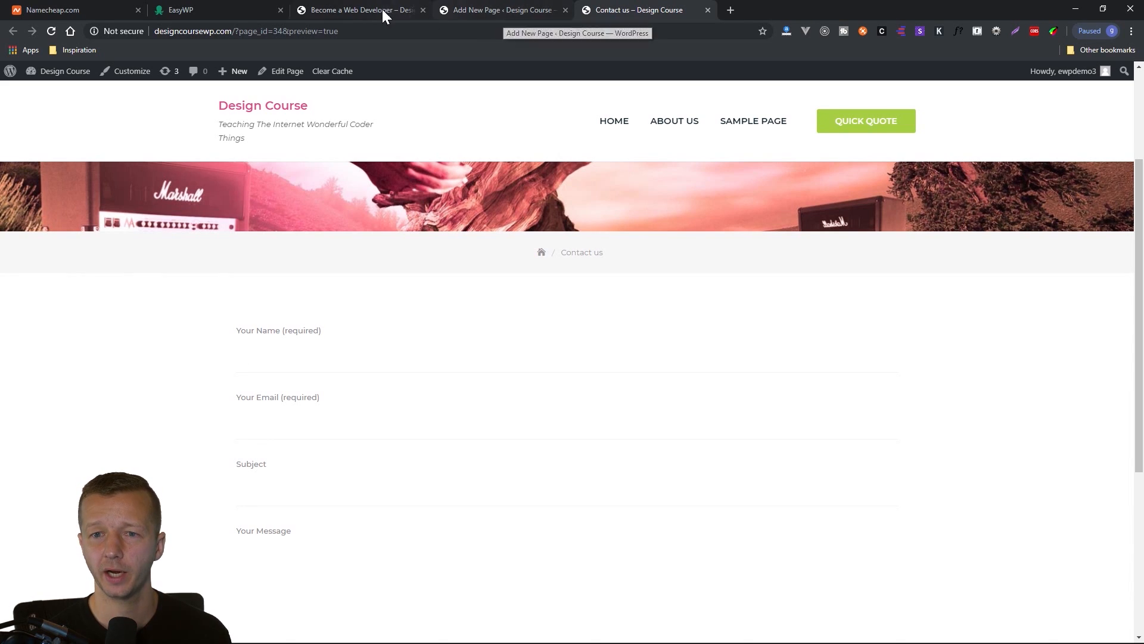
Publish the "Contact us" page from its editor.
click(524, 12)
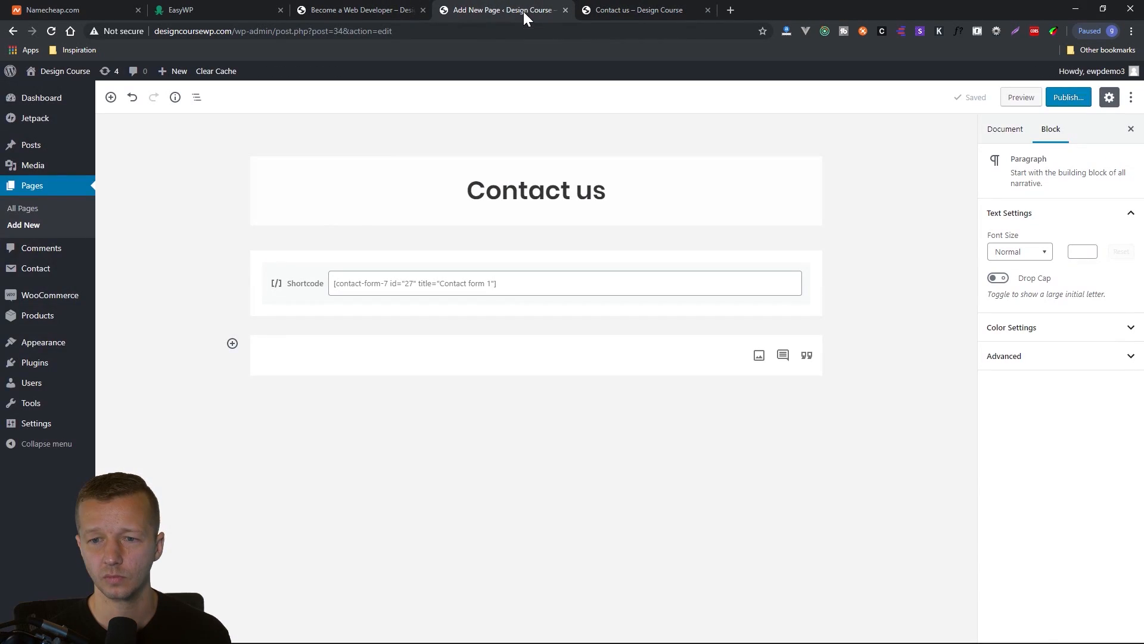
click(1066, 99)
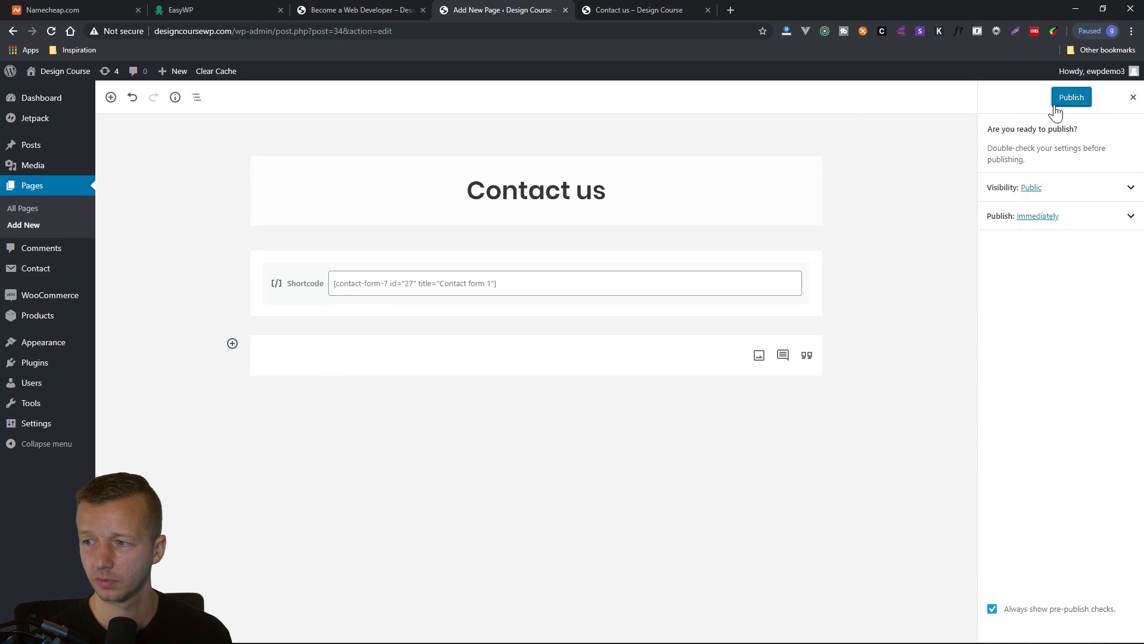
click(1055, 104)
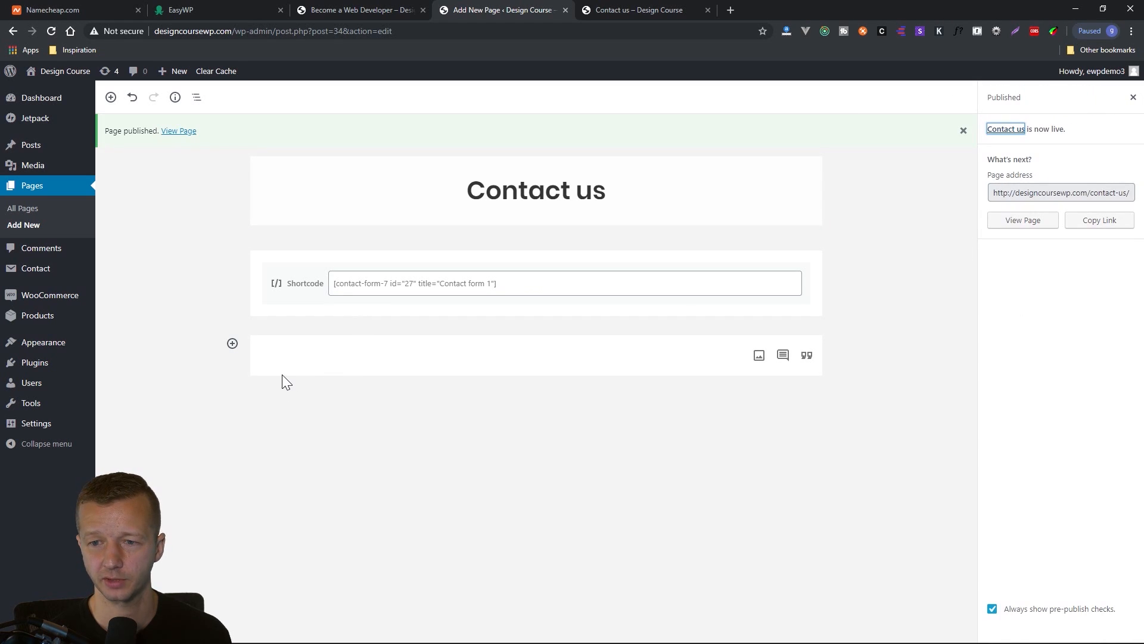
click(381, 10)
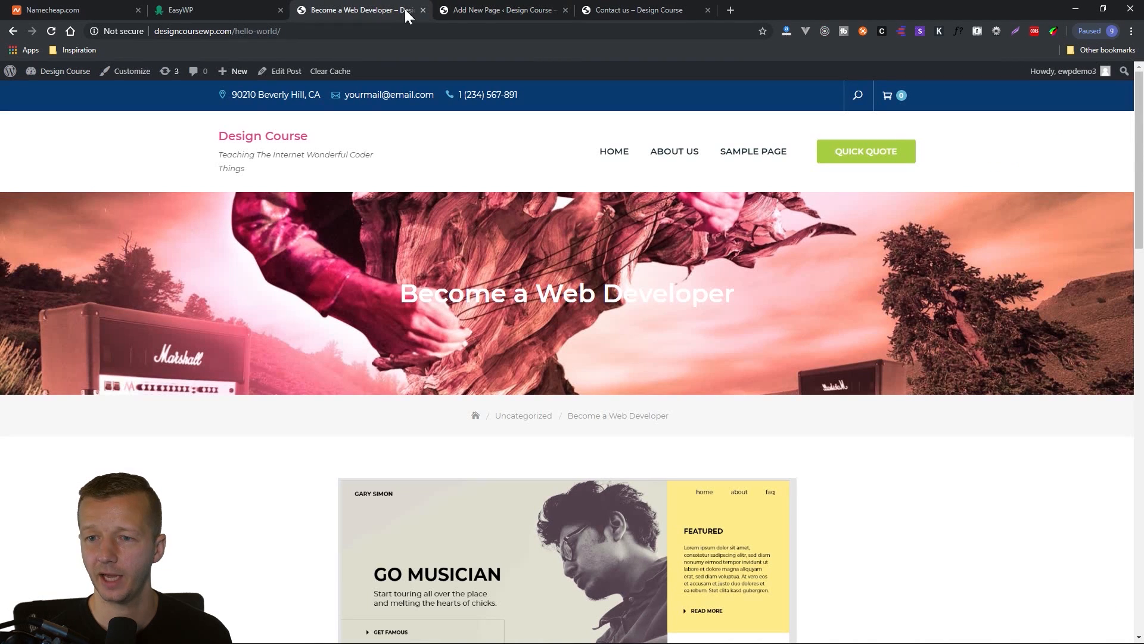
click(511, 12)
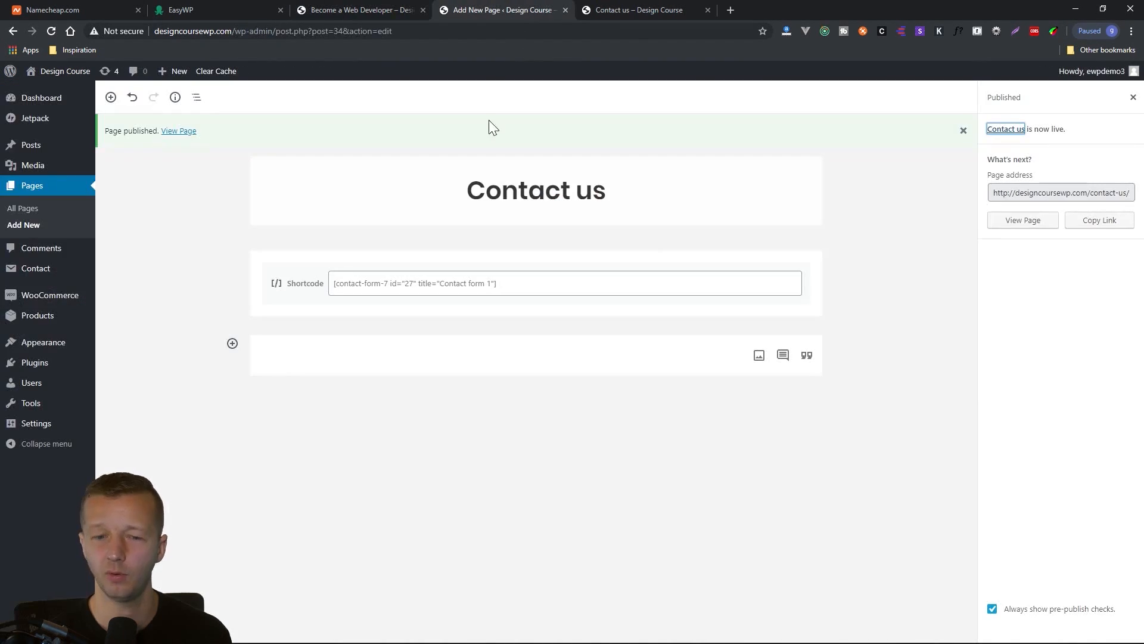
Add the "Contact us" page to the Top Menu Bar menu, replacing the "Sample Page" item, and save the menu.
mouse_move(44, 280)
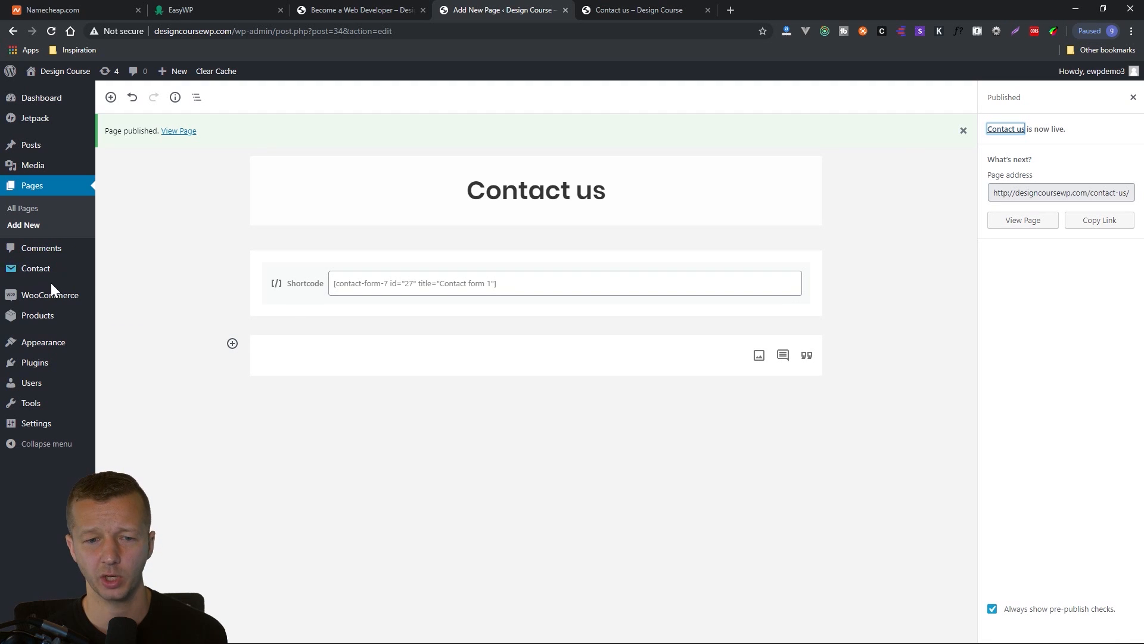
mouse_move(48, 322)
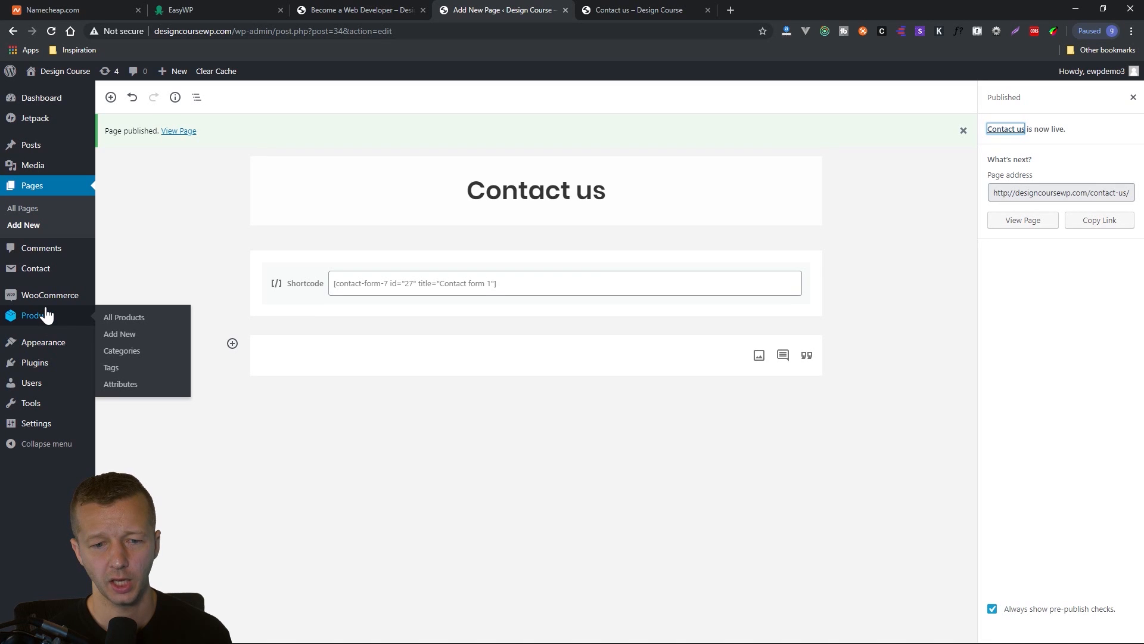
mouse_move(77, 343)
click(124, 398)
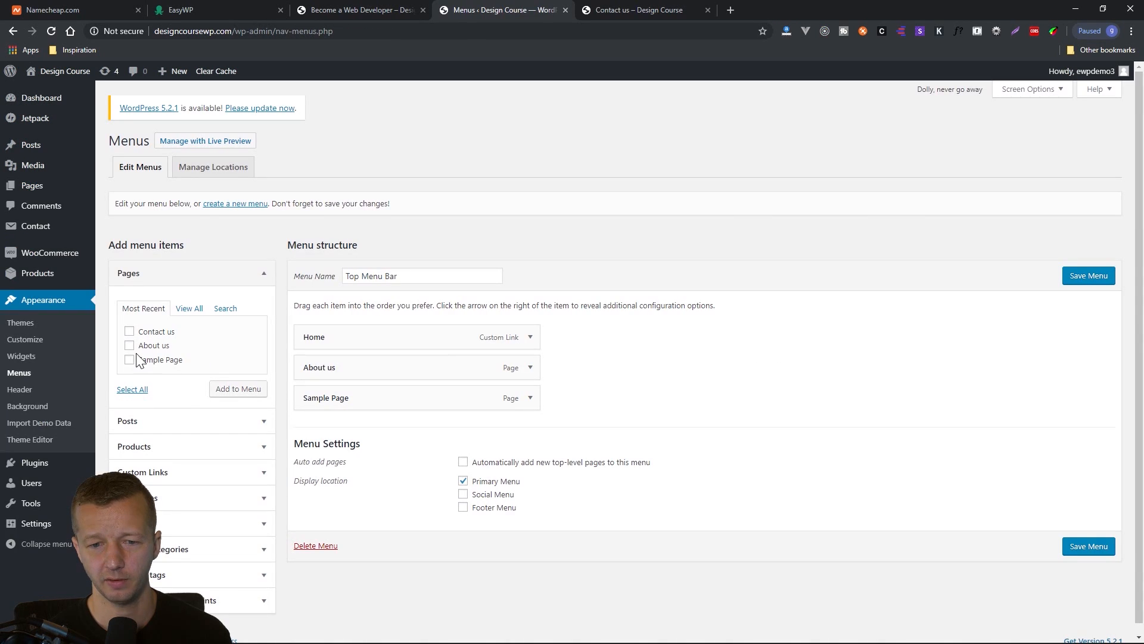
click(130, 331)
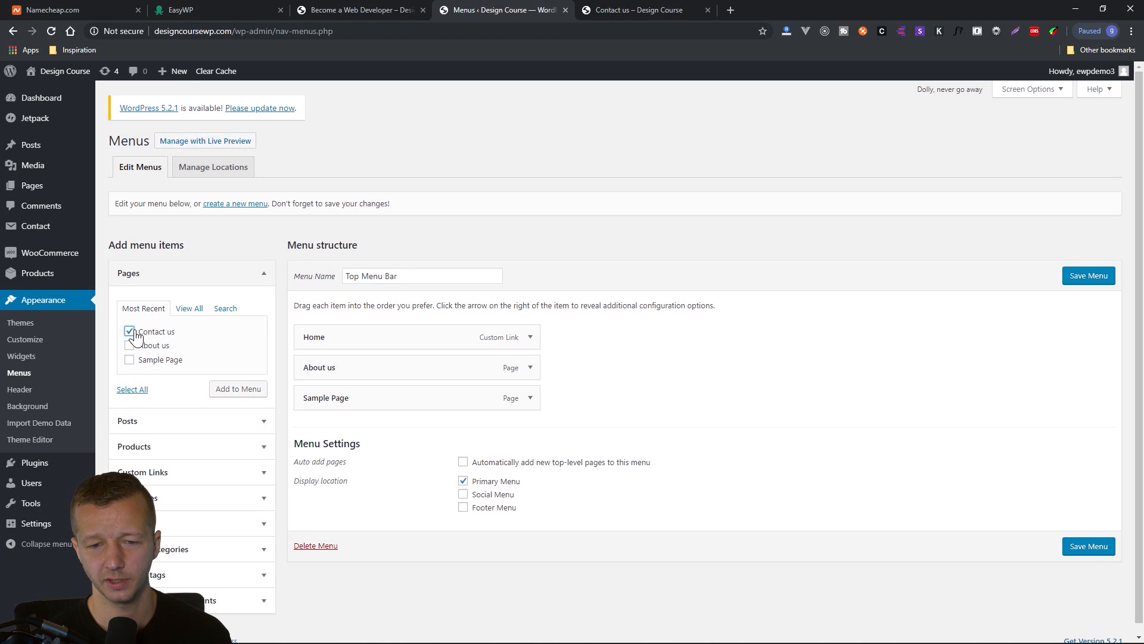
click(229, 384)
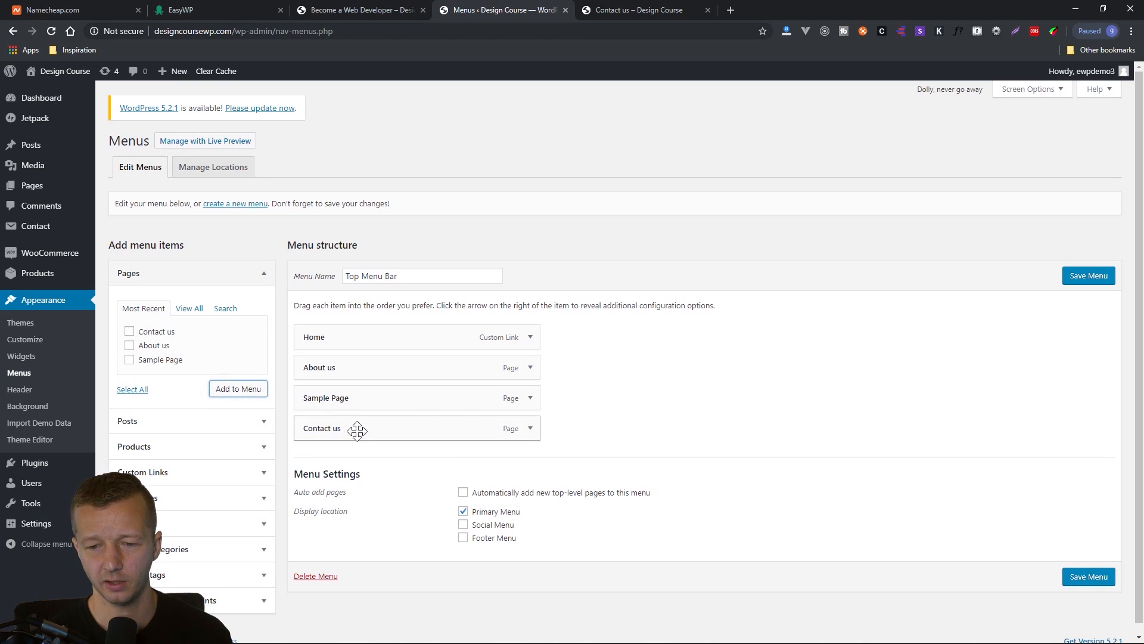
click(529, 400)
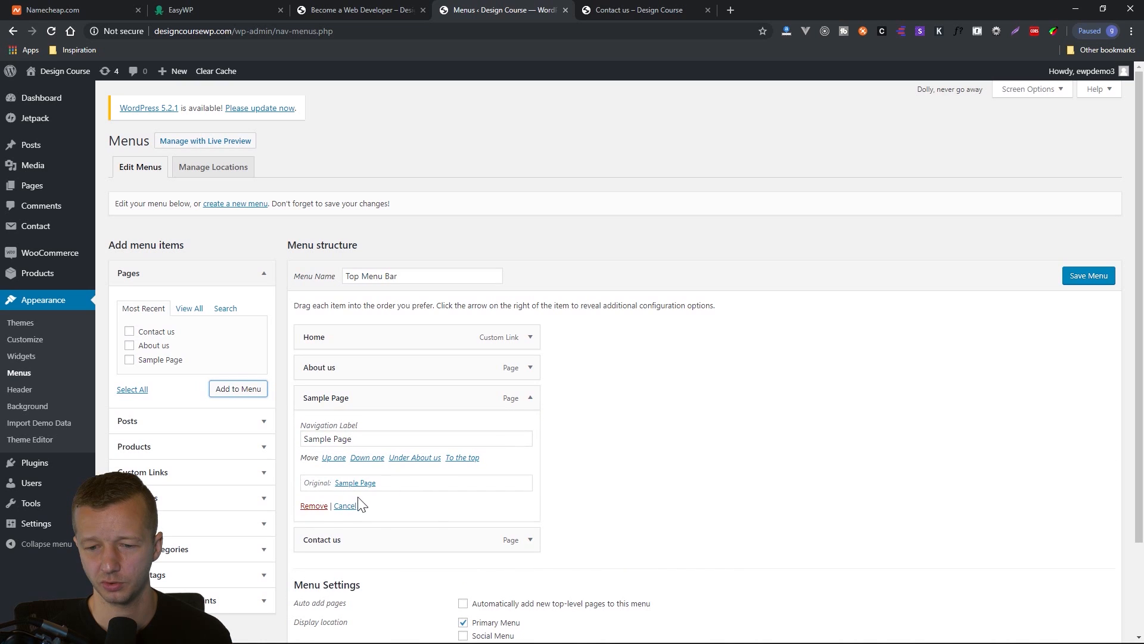
click(316, 506)
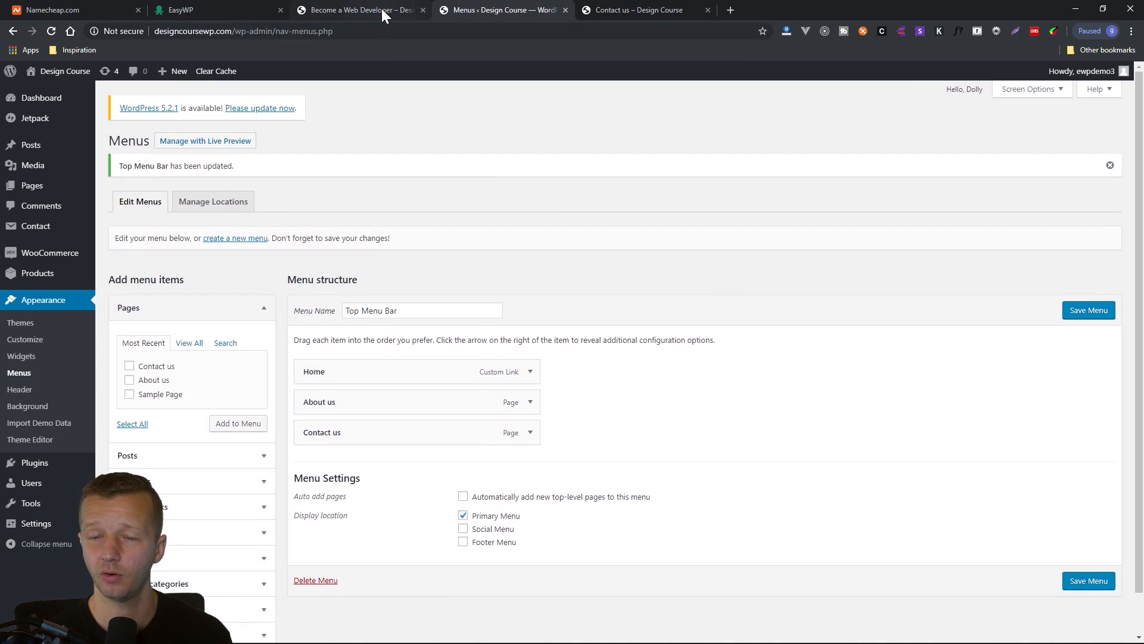
Reload the live site, open "Contact us" from its navigation, and check the page's heading and contact form.
click(381, 9)
click(53, 31)
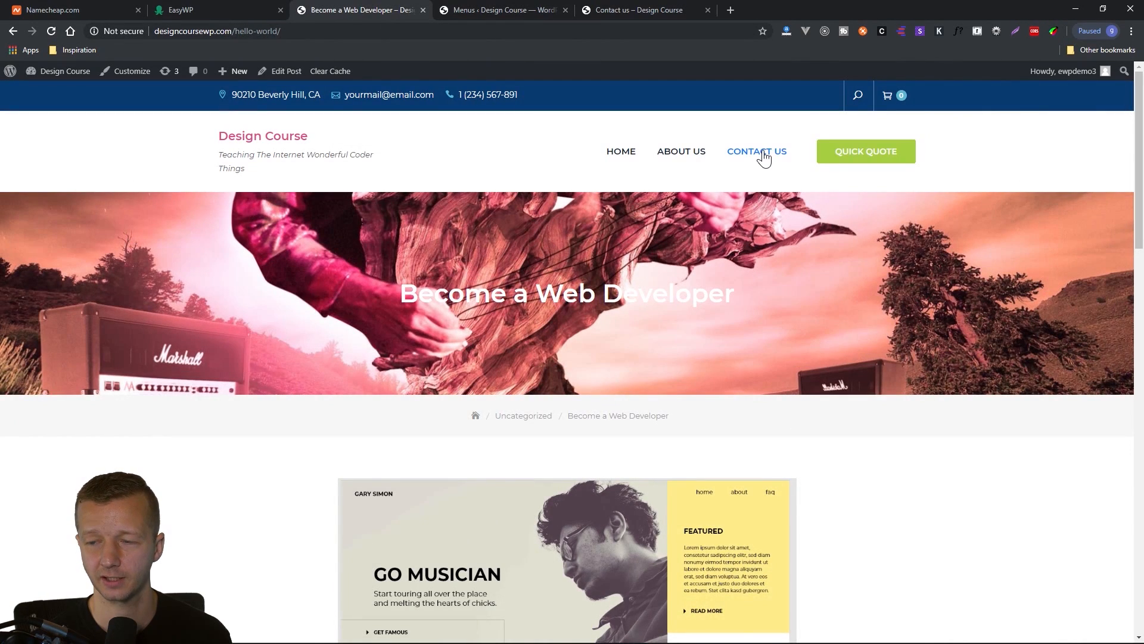
click(762, 153)
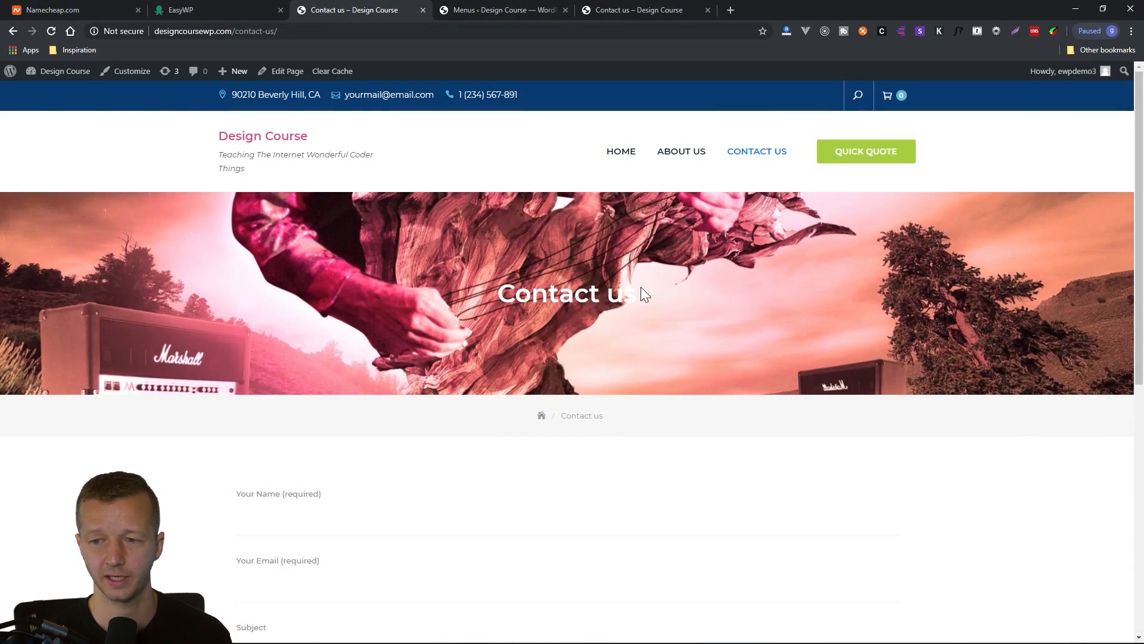
drag(642, 288, 475, 290)
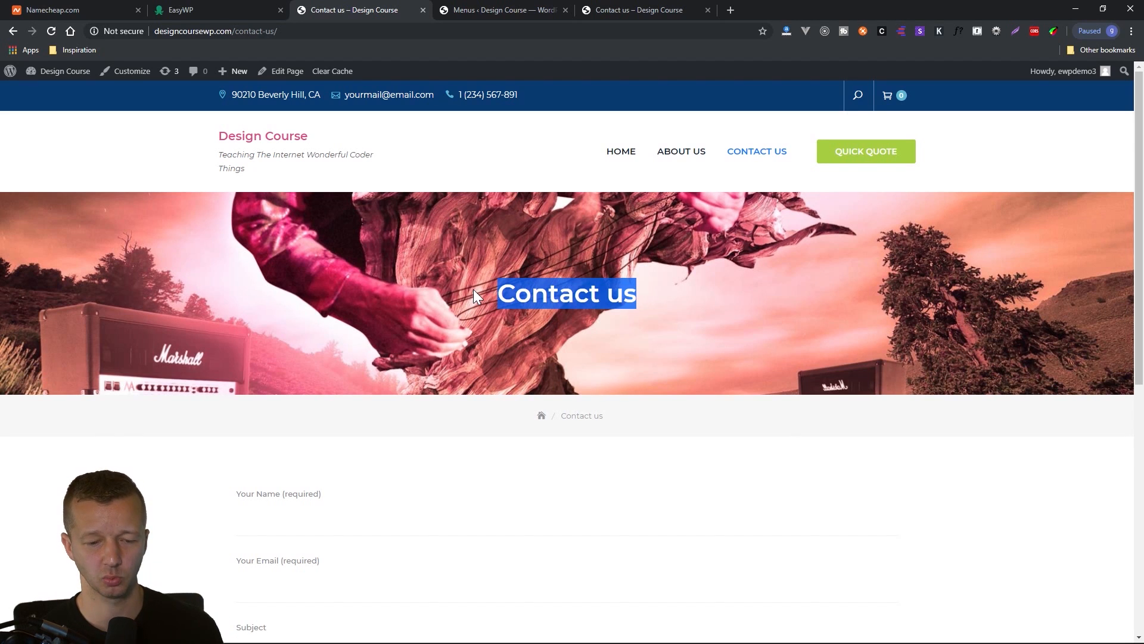
click(532, 288)
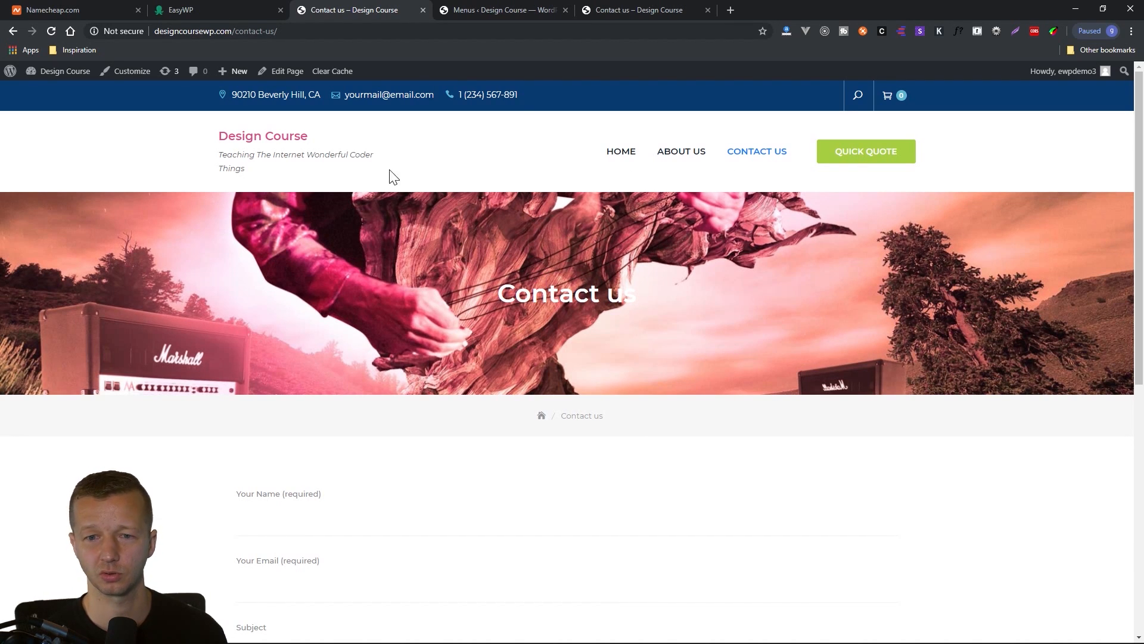
scroll(358, 373, down, 6)
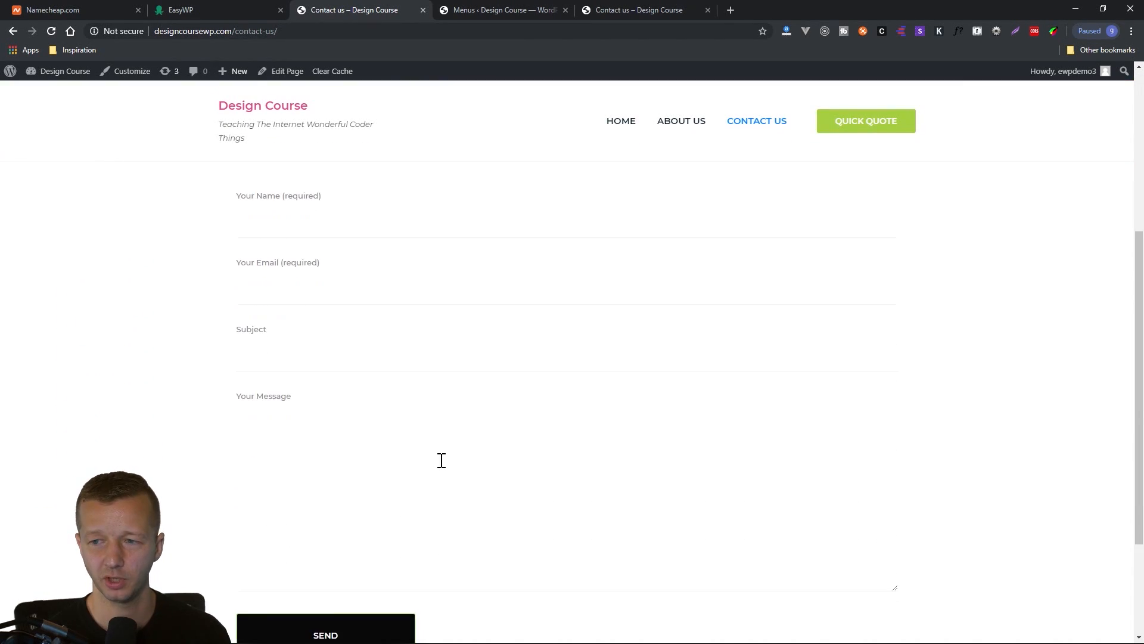
scroll(439, 459, up, 6)
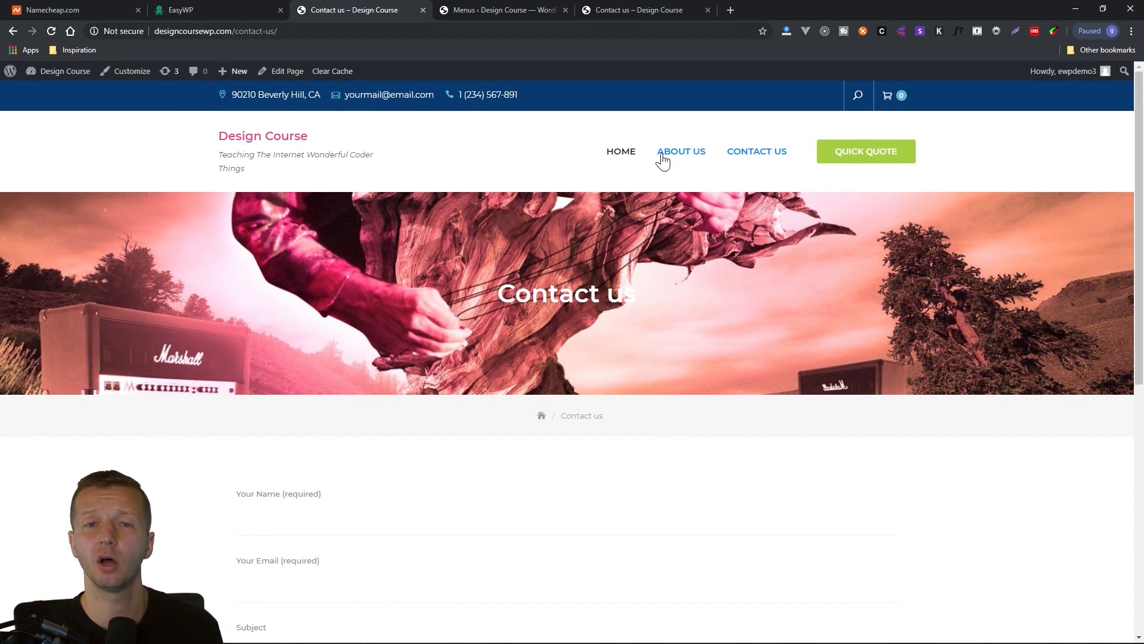
scroll(516, 310, down, 6)
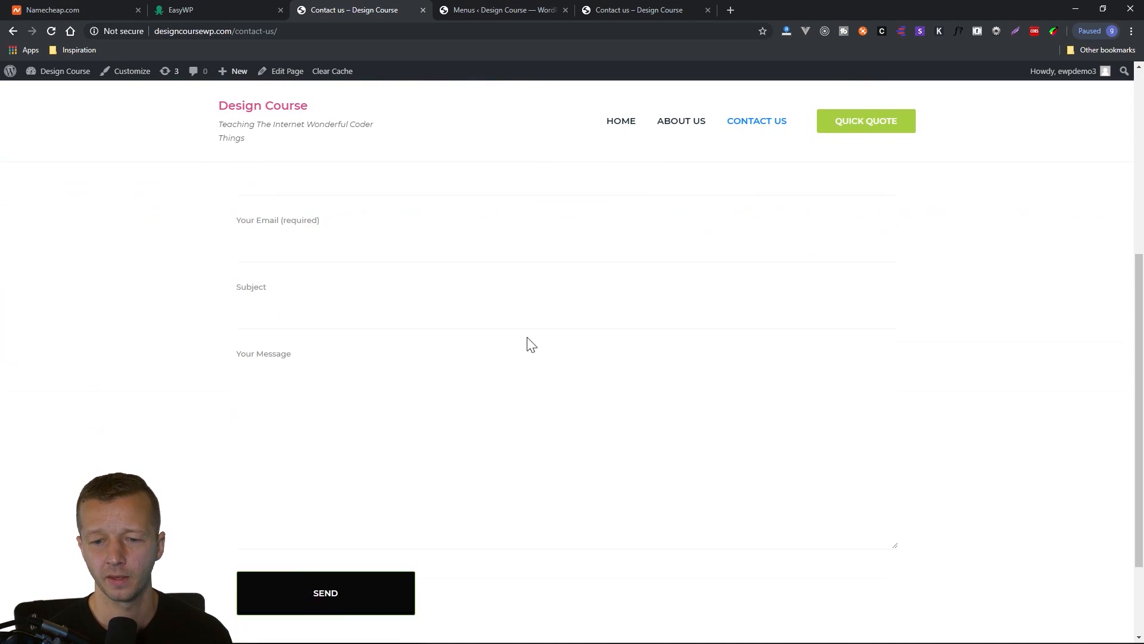
scroll(545, 375, up, 4)
scroll(544, 376, down, 3)
click(286, 230)
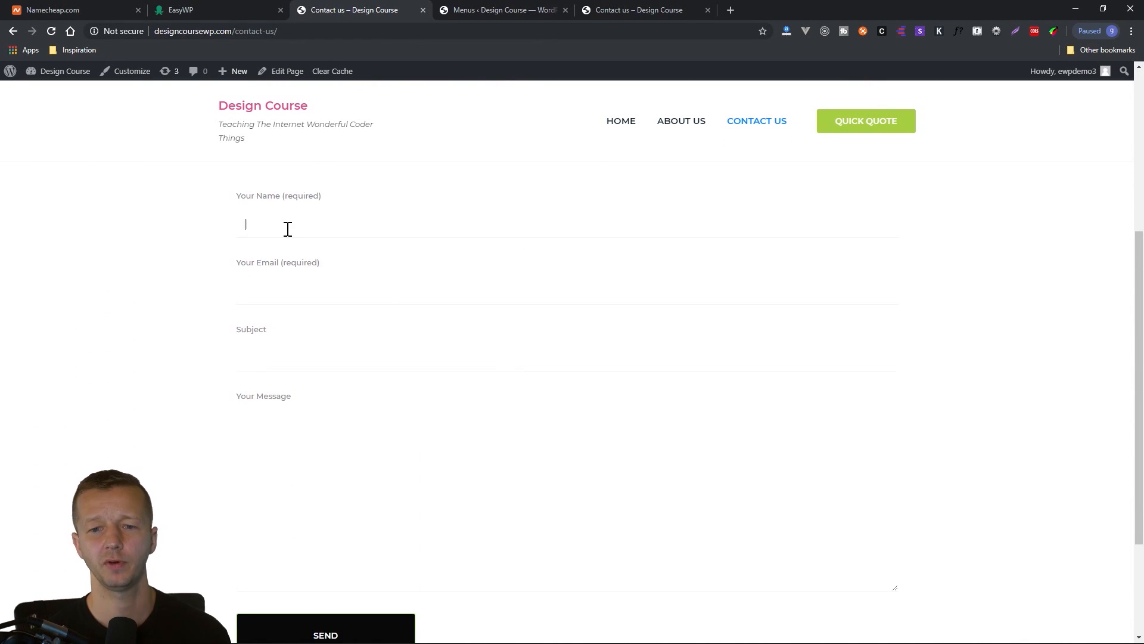
Return to the WordPress admin and open the mail settings of "Contact form 1".
click(517, 10)
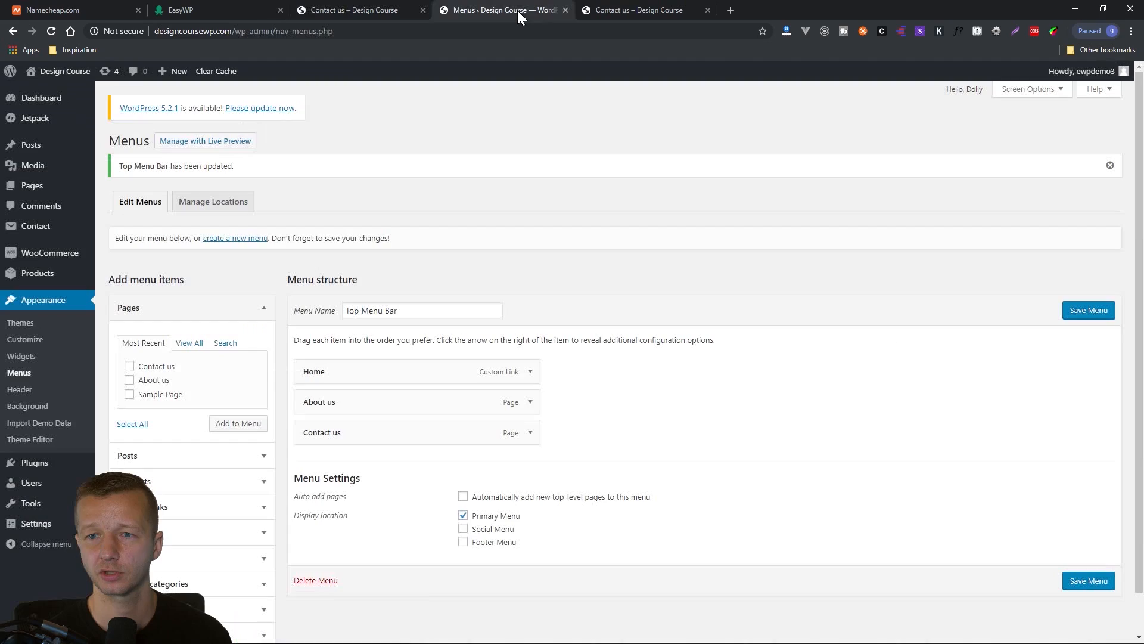
click(33, 225)
click(180, 370)
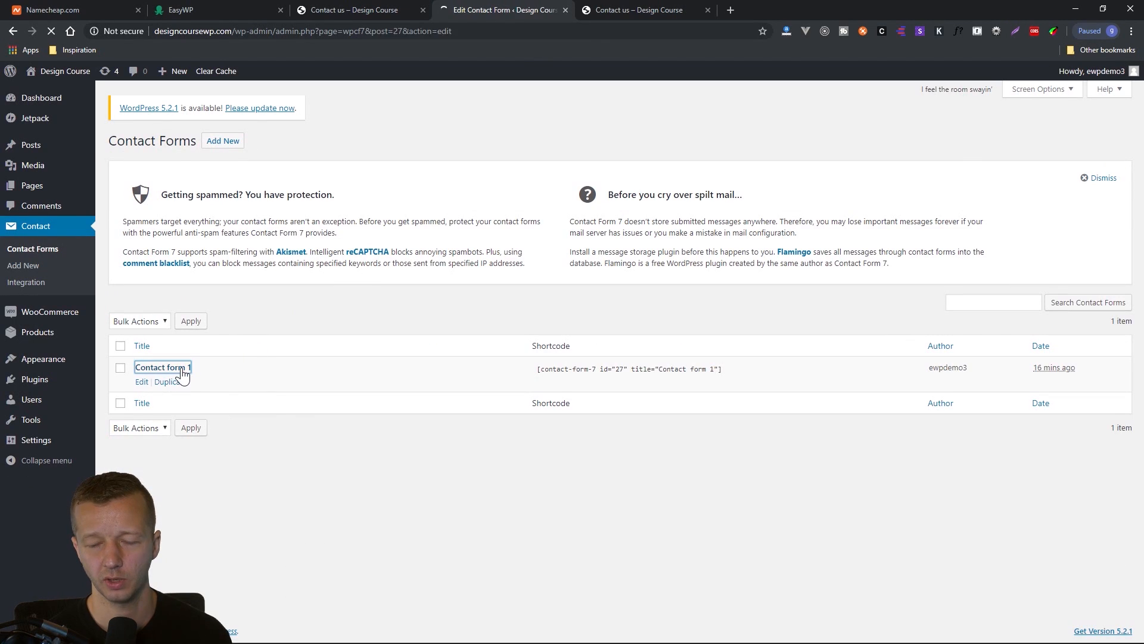
click(174, 256)
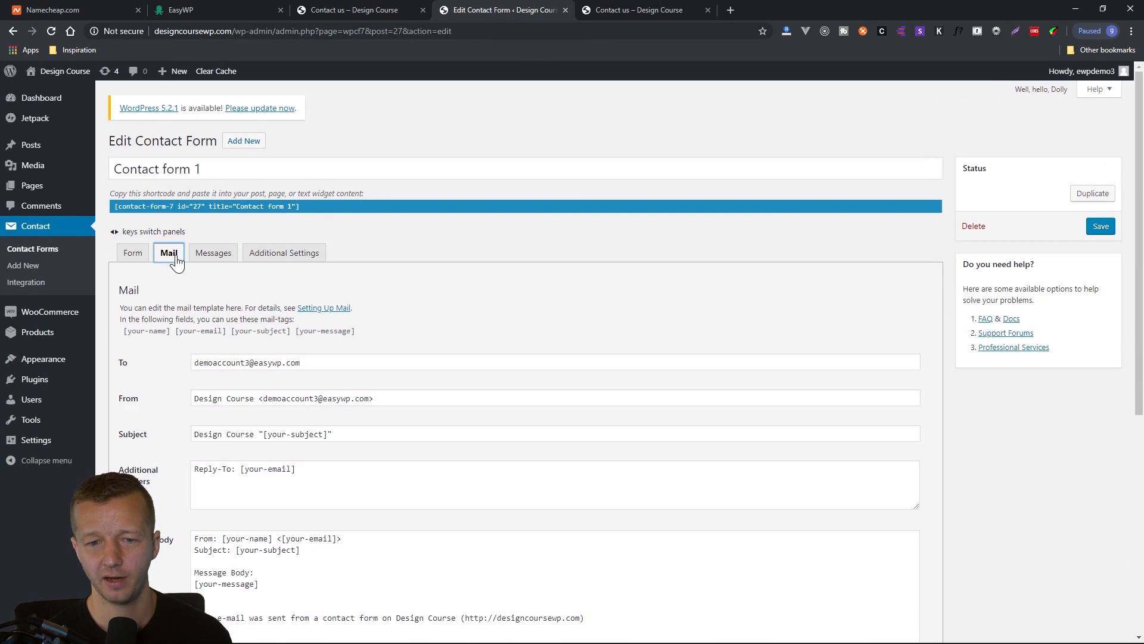
Examine the mail template of "Contact form 1": recipient and sender addresses, subject line, additional headers and message body.
scroll(184, 436, down, 2)
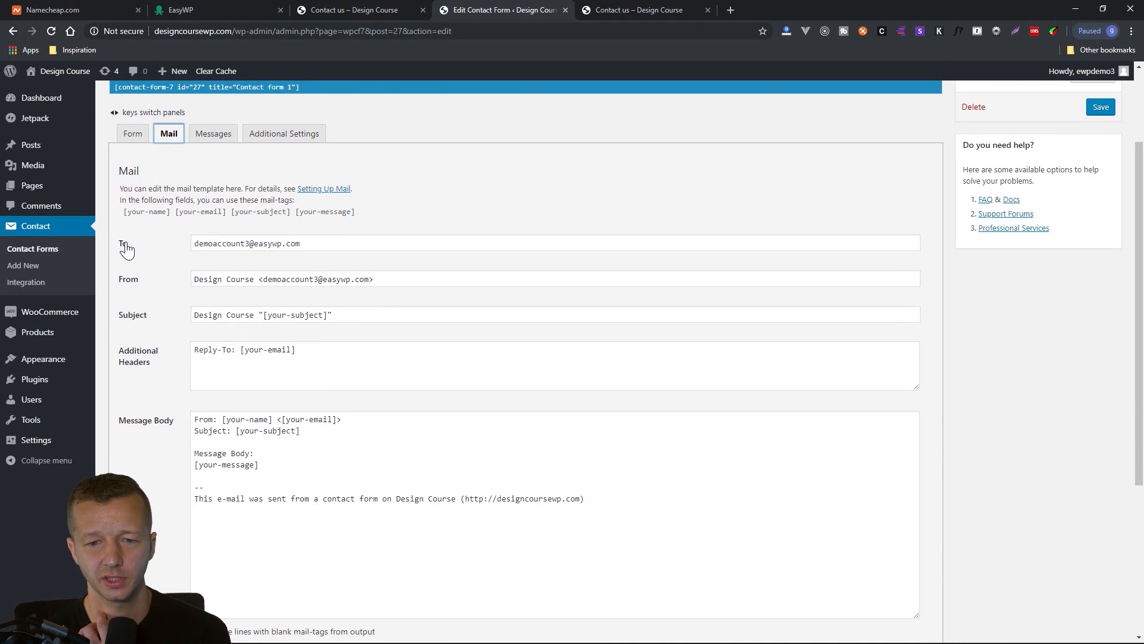
drag(342, 243, 192, 244)
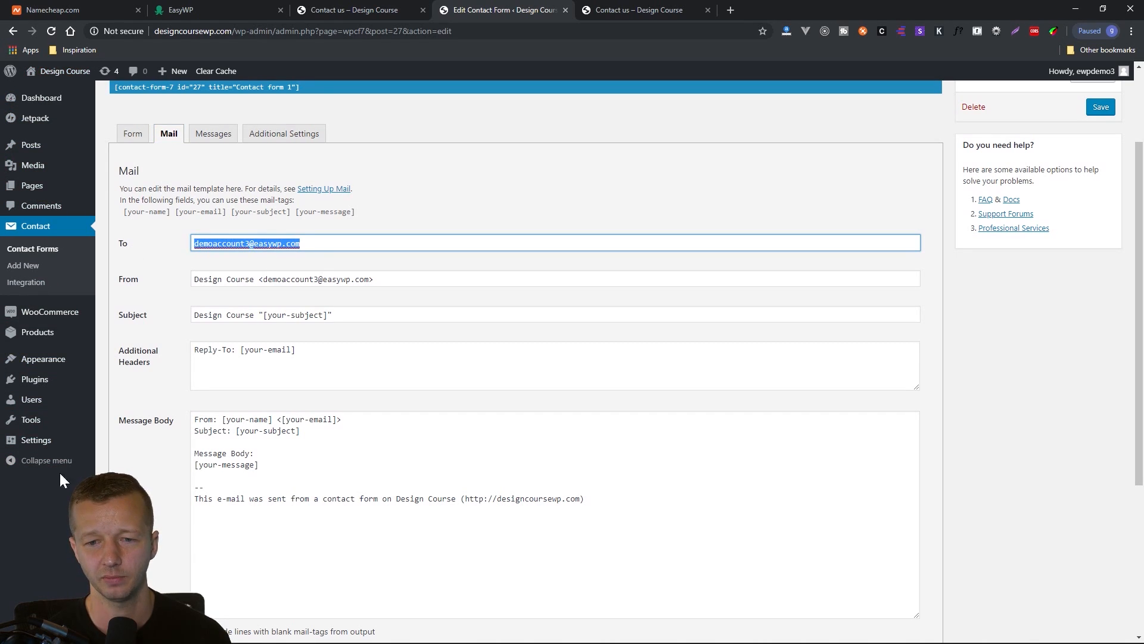
click(350, 242)
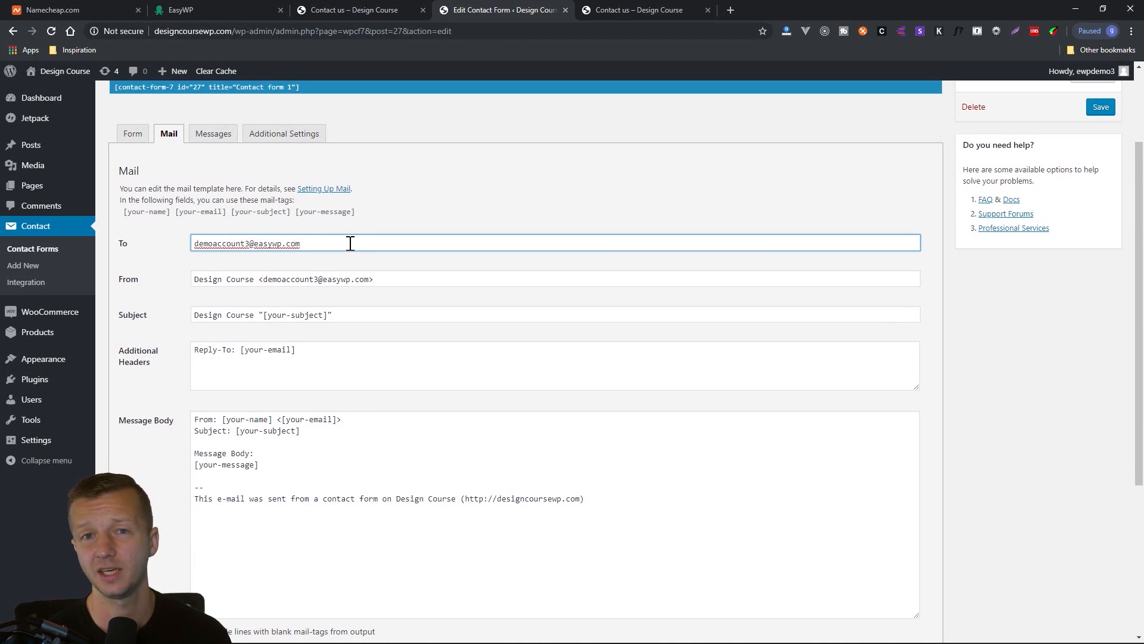
drag(350, 243, 193, 244)
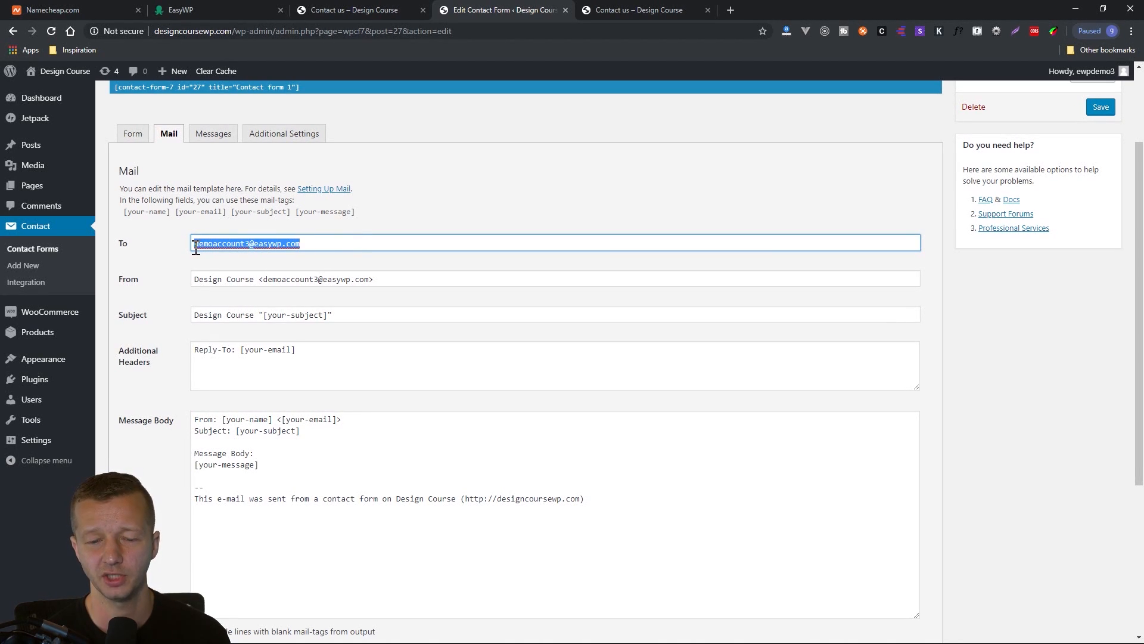
click(143, 269)
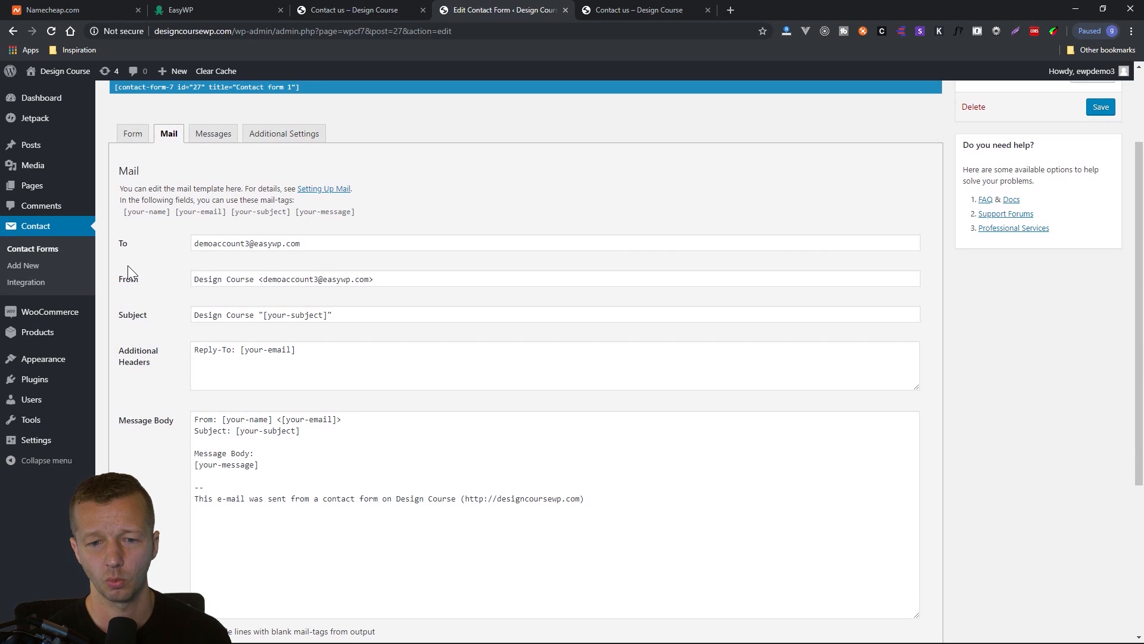
drag(327, 244, 413, 276)
click(143, 272)
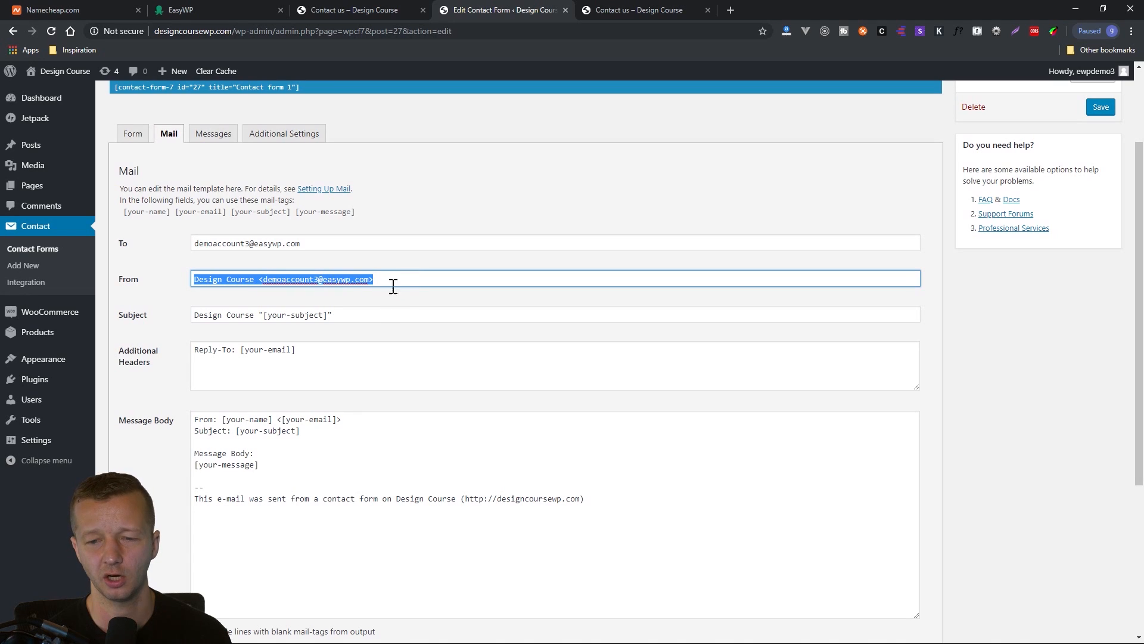
drag(255, 280, 193, 281)
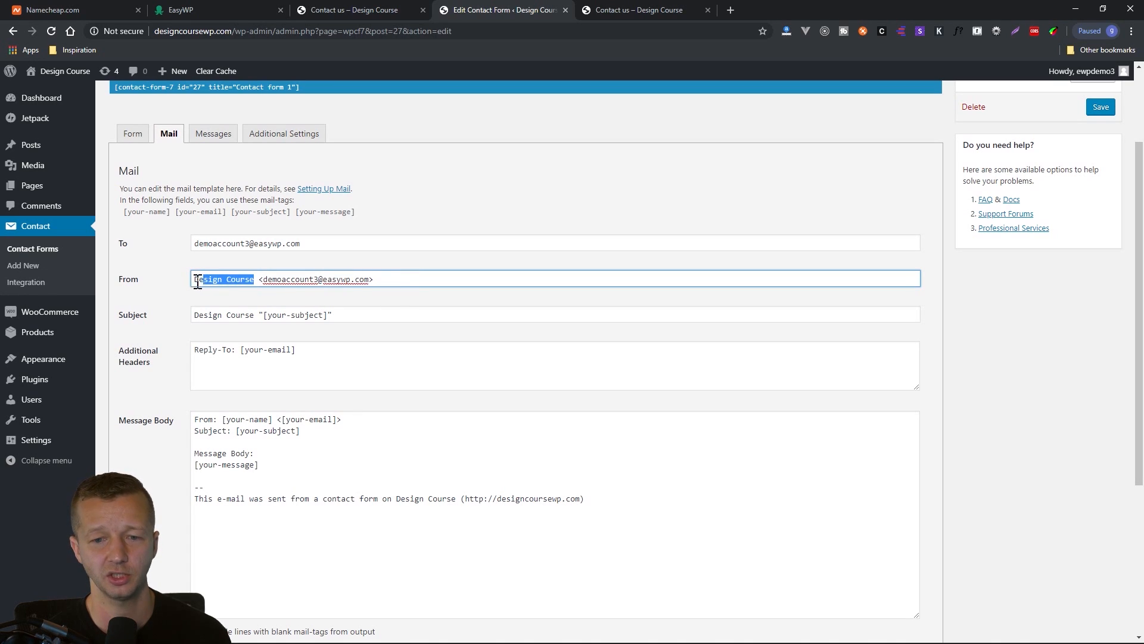
drag(251, 319, 201, 318)
click(224, 319)
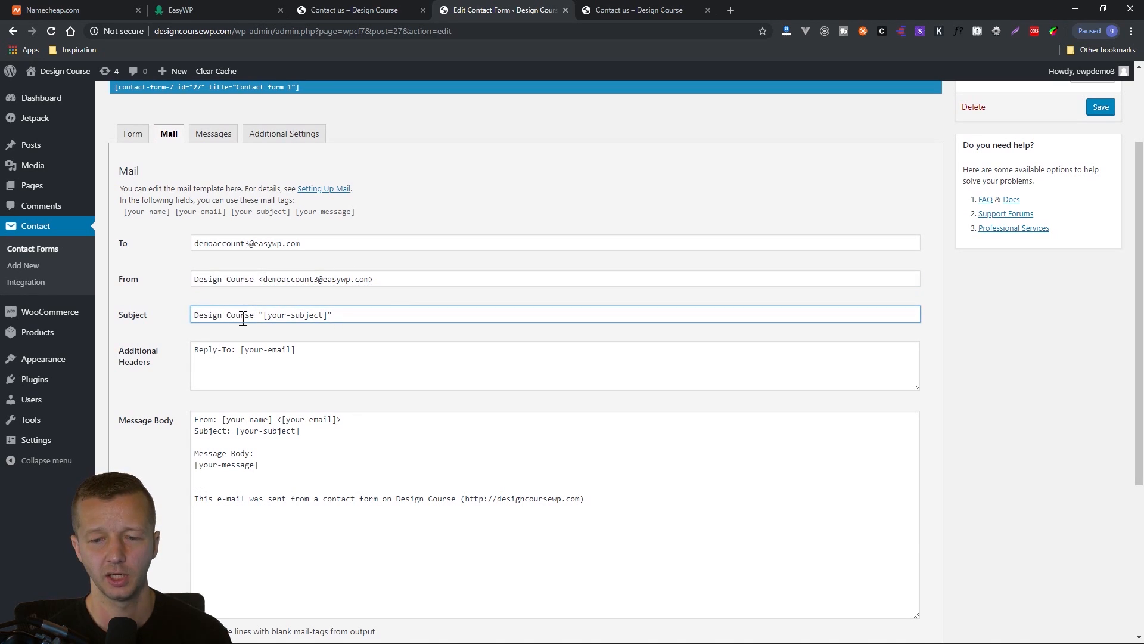
scroll(310, 363, down, 4)
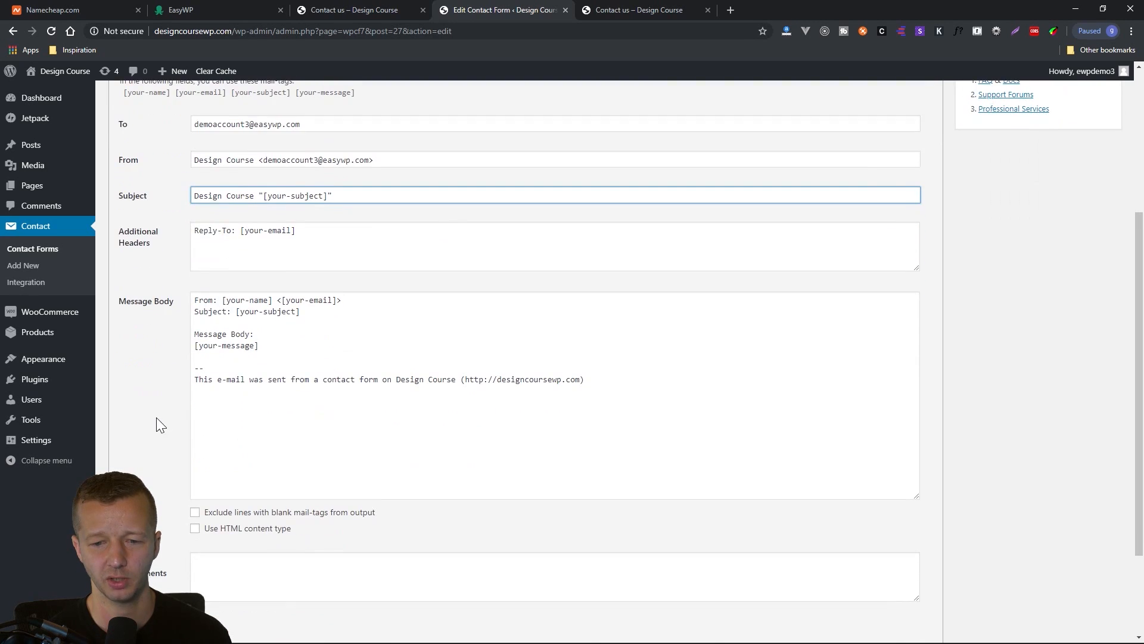
scroll(156, 439, up, 6)
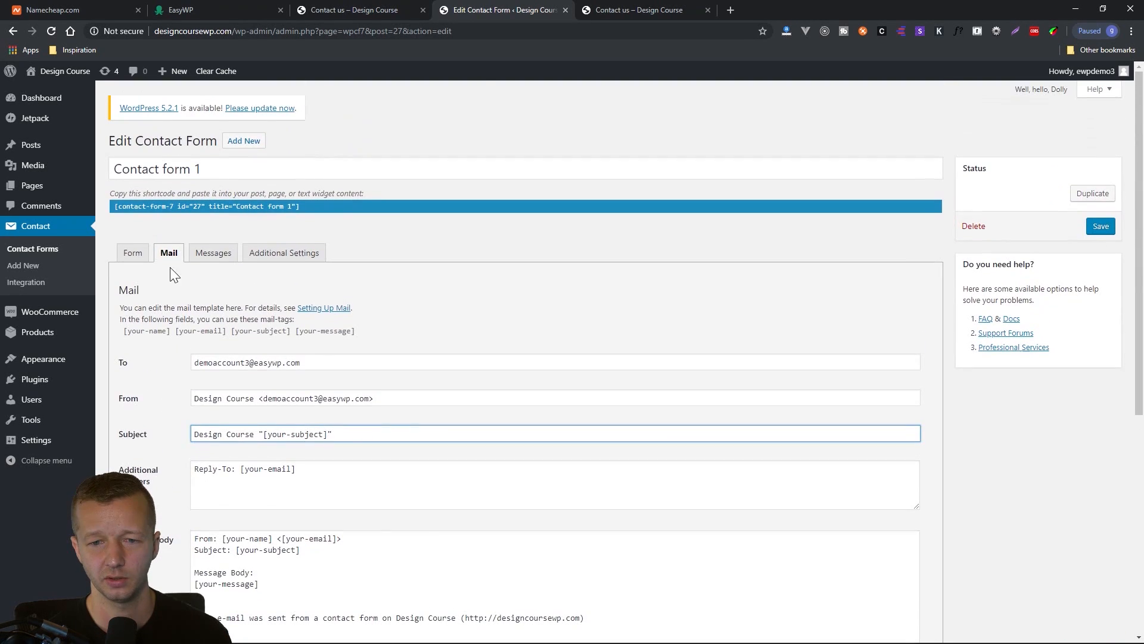
Look through the messages, additional settings and form template of "Contact form 1".
click(212, 253)
click(286, 255)
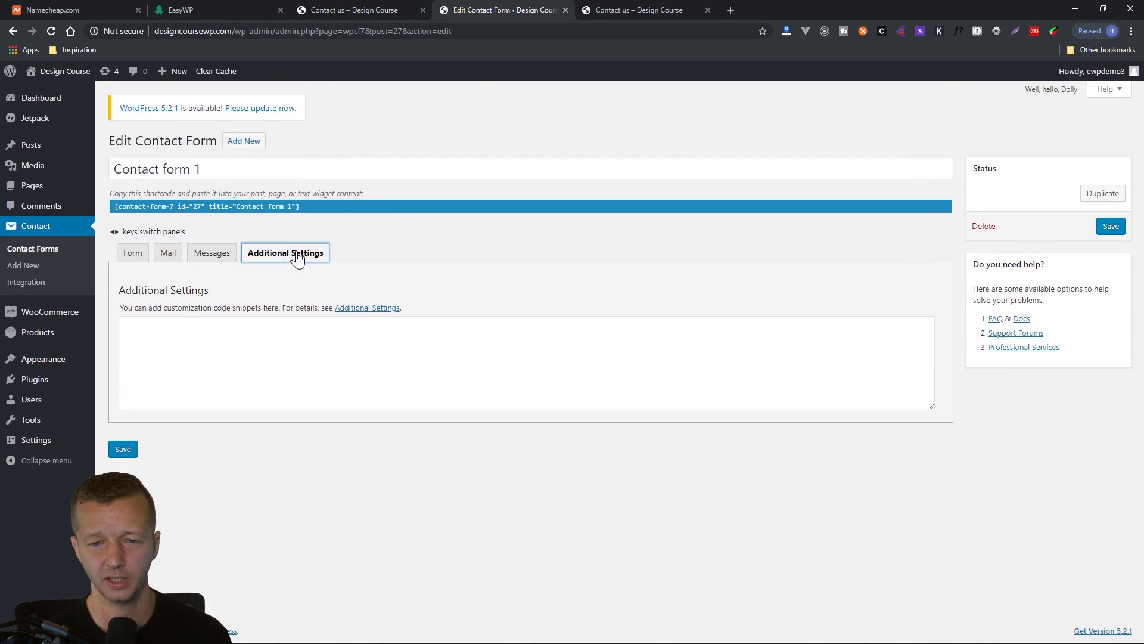
click(133, 255)
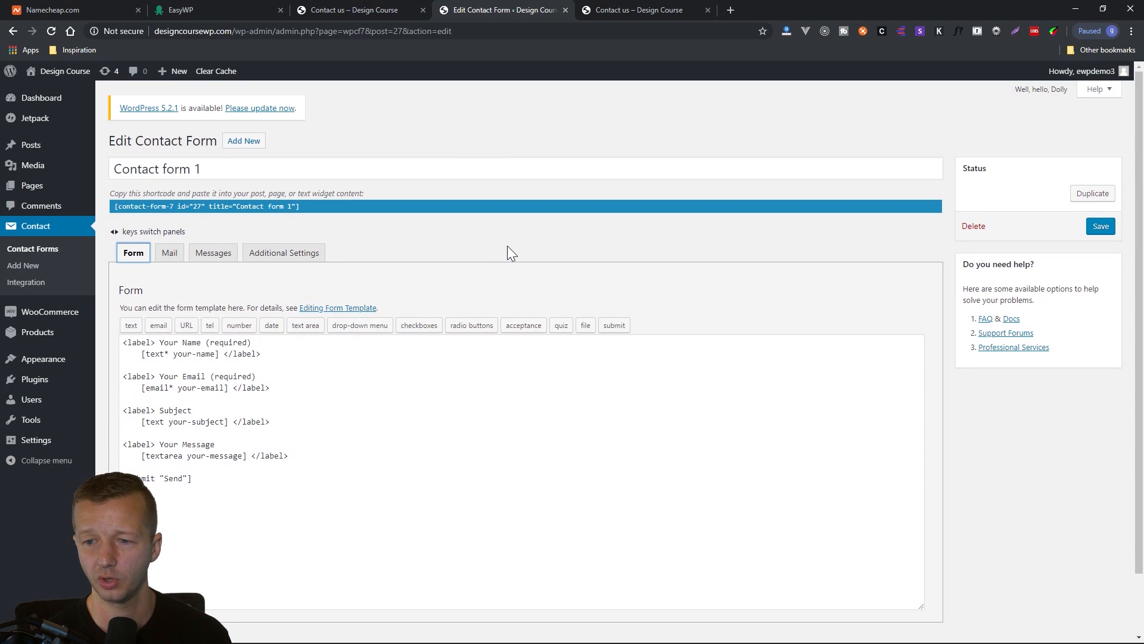
click(378, 269)
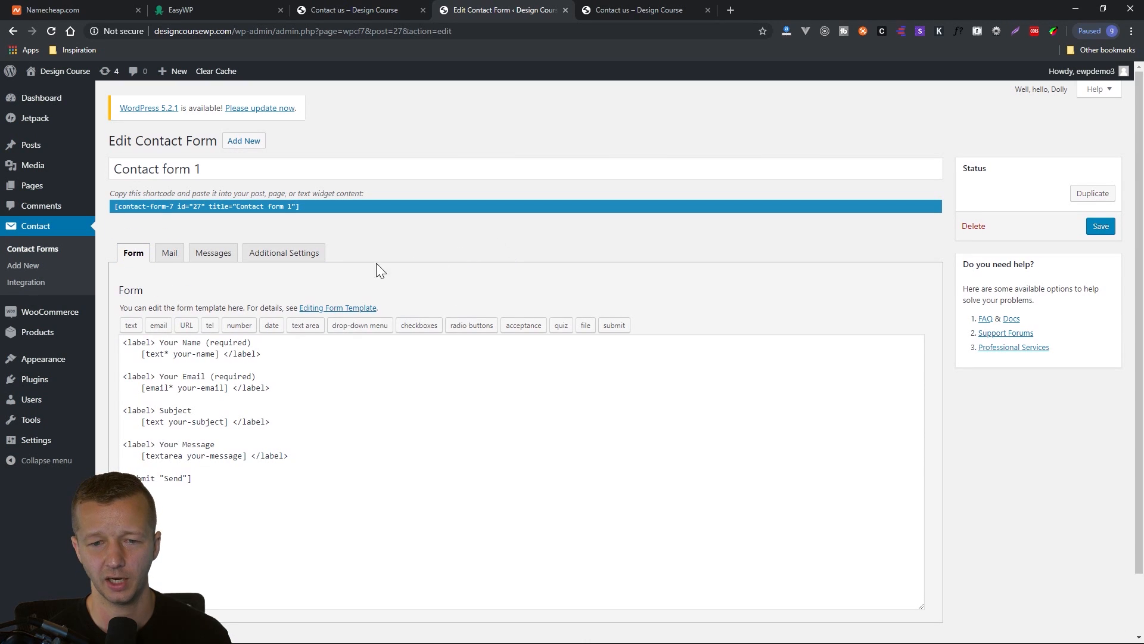
click(213, 254)
Replace the mail recipient of "Contact form 1" with the owner's contact e-mail address and save the form.
click(170, 255)
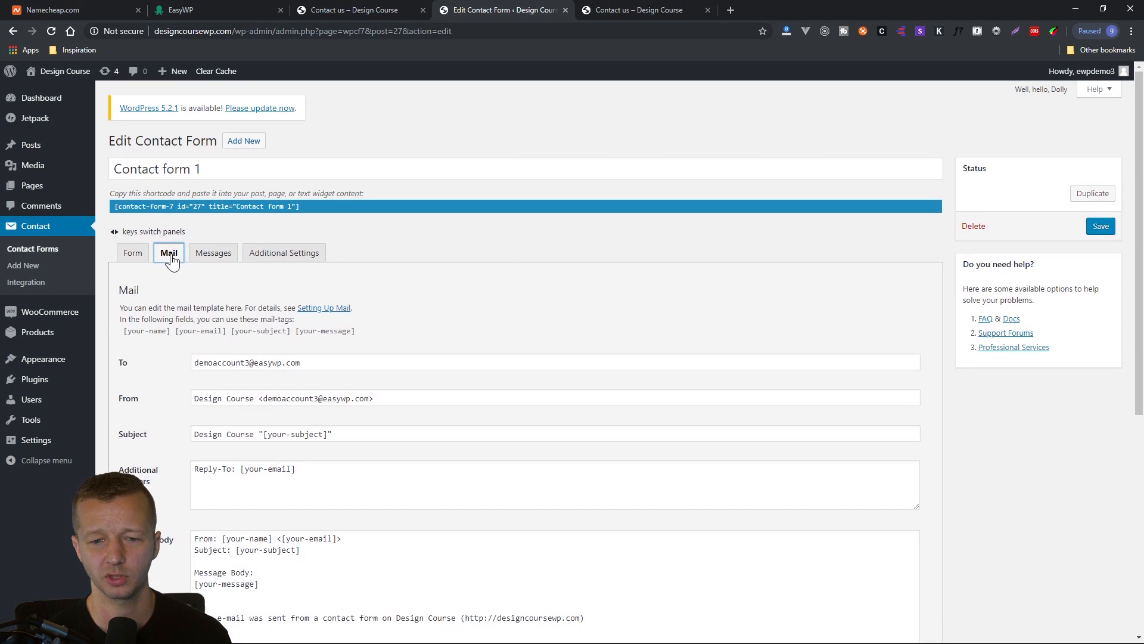
click(275, 362)
key(ctrl+a)
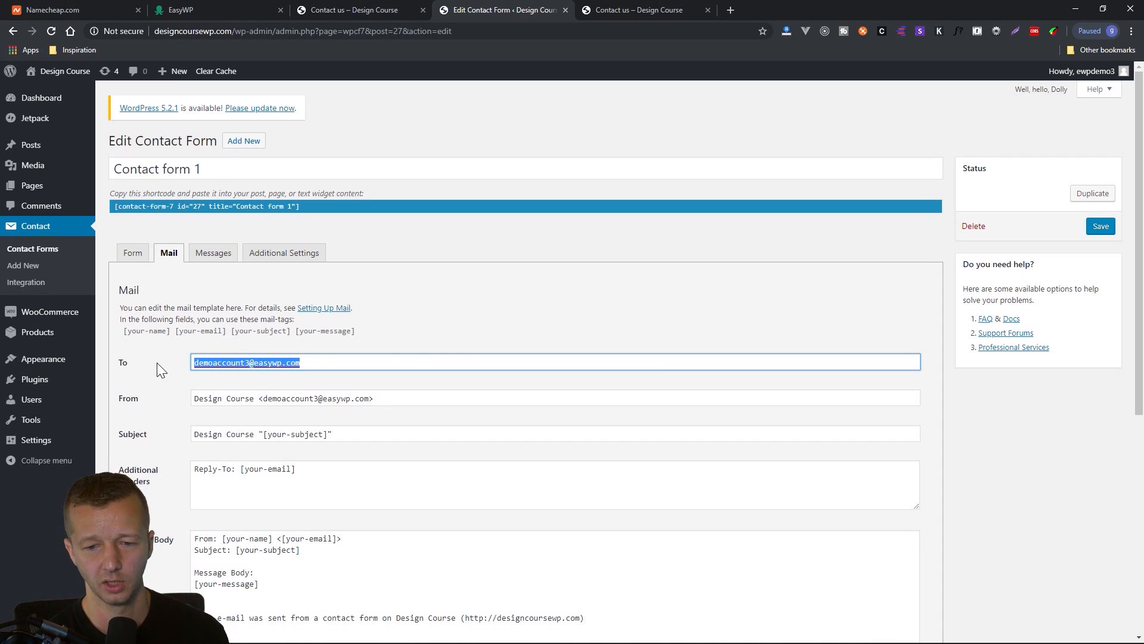
text(gary)
key(ctrl+a)
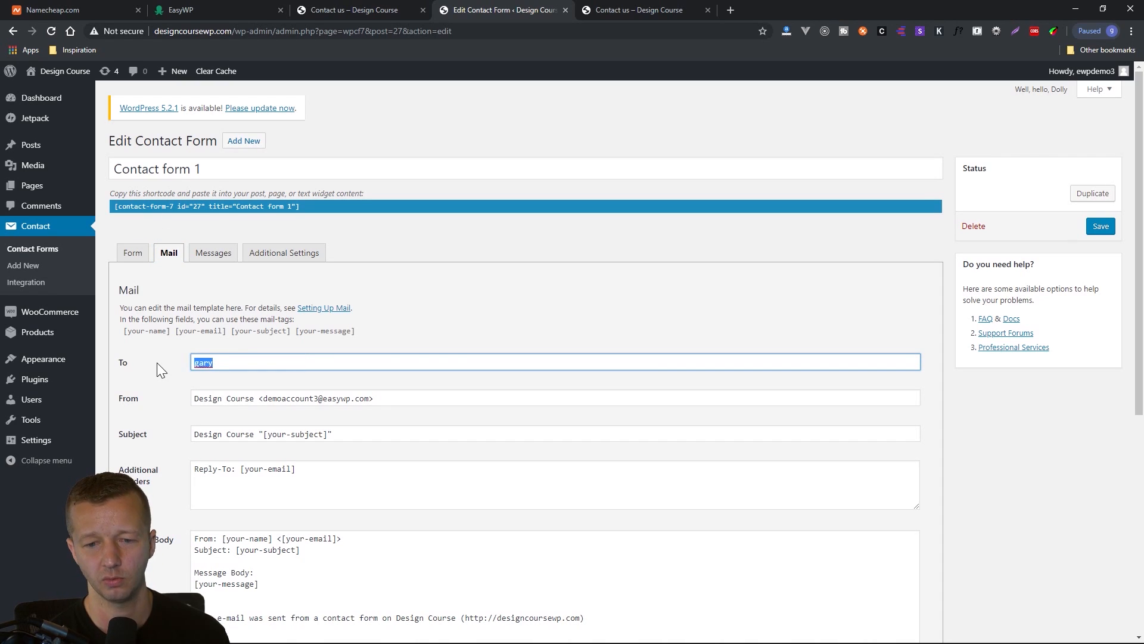
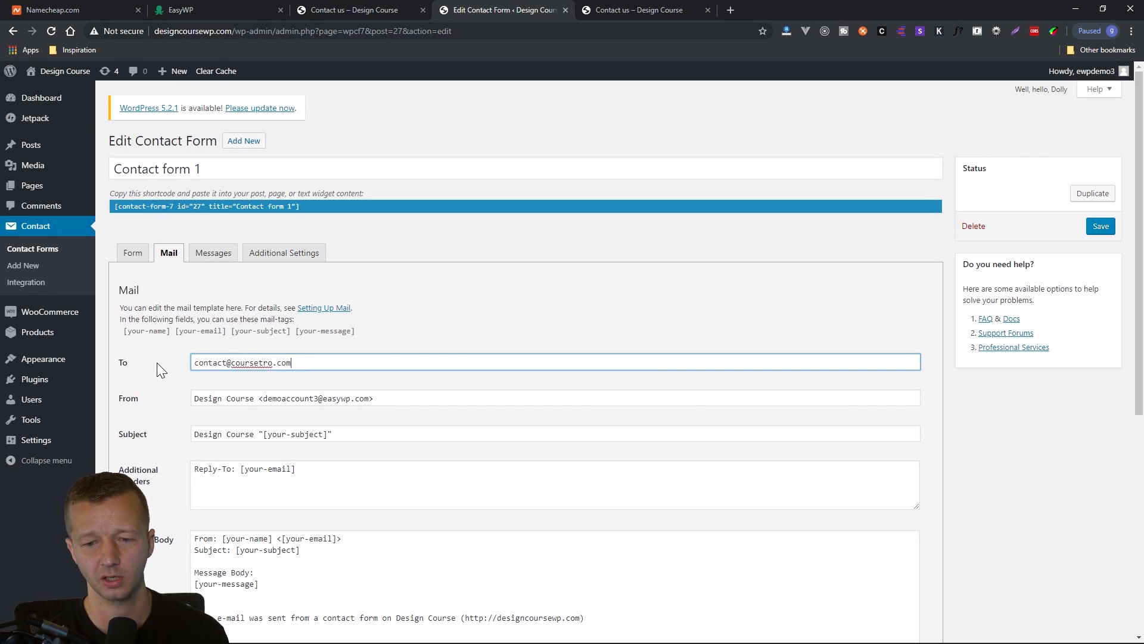
scroll(169, 360, down, 3)
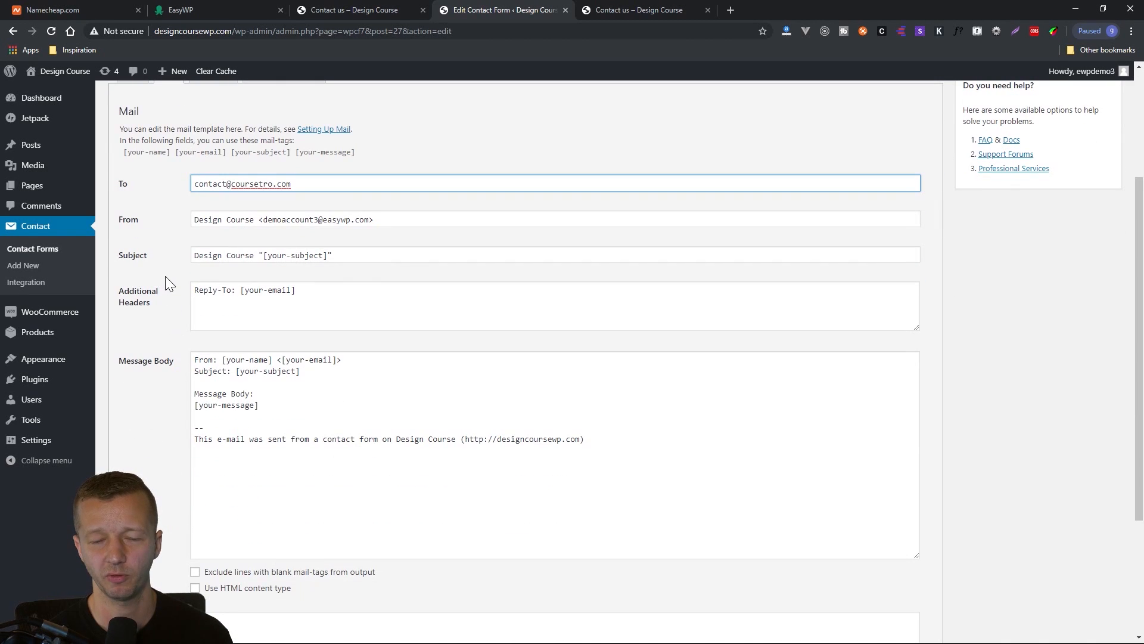
drag(311, 184, 177, 185)
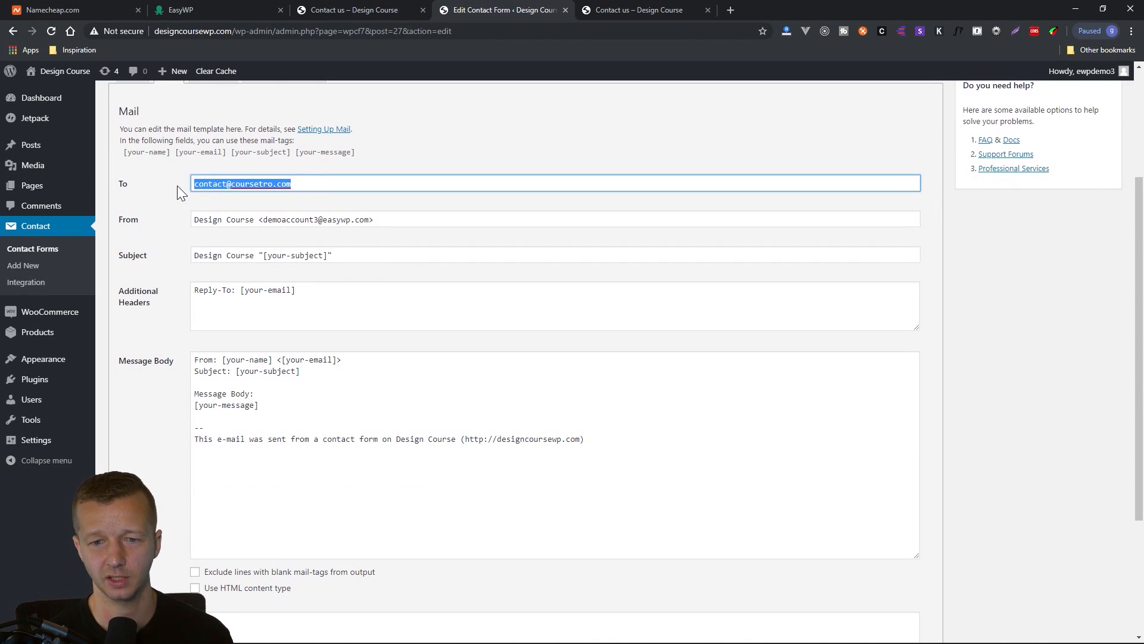
click(163, 220)
scroll(181, 364, down, 3)
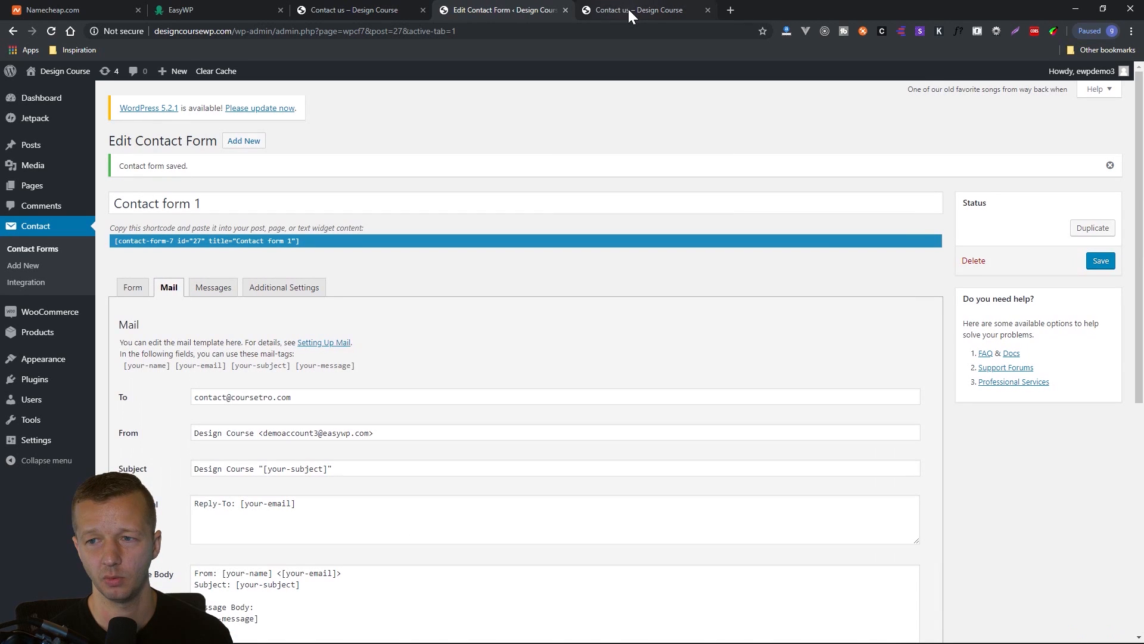
Fill in the sender's name and e-mail address in the form on the "Contact us" preview page.
click(628, 9)
click(311, 358)
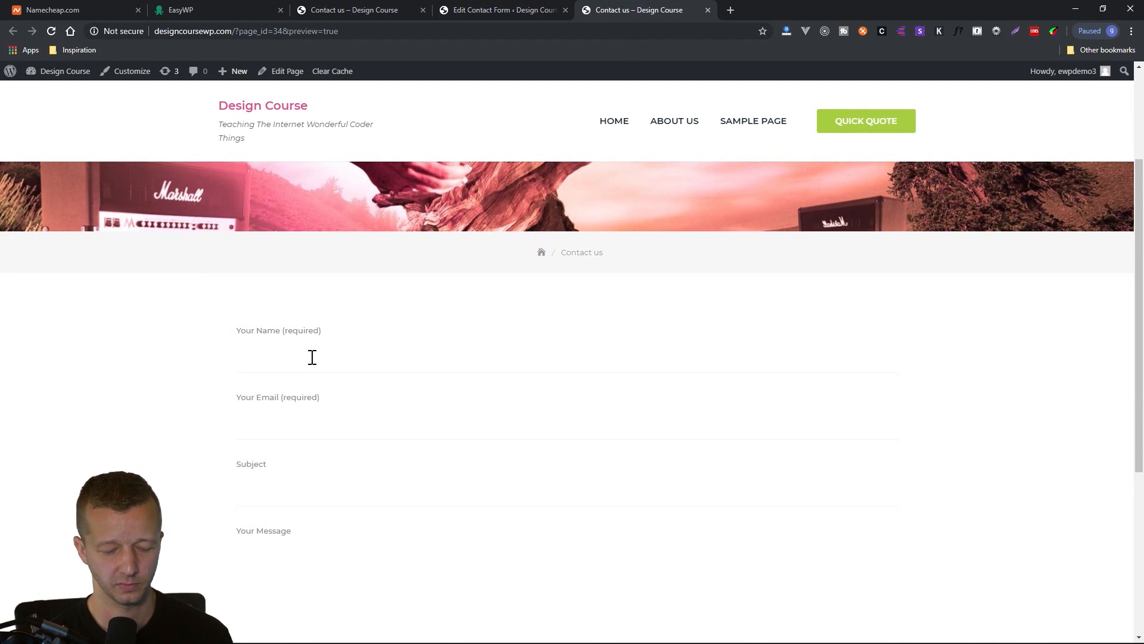
text(John Doe)
key(Tab)
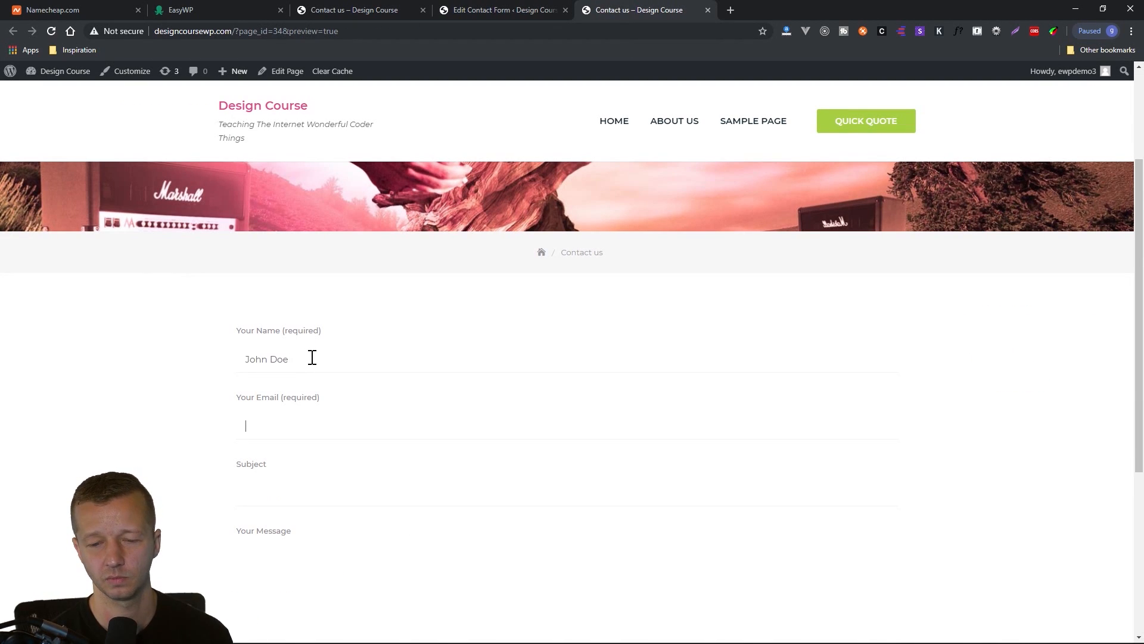
text(m)
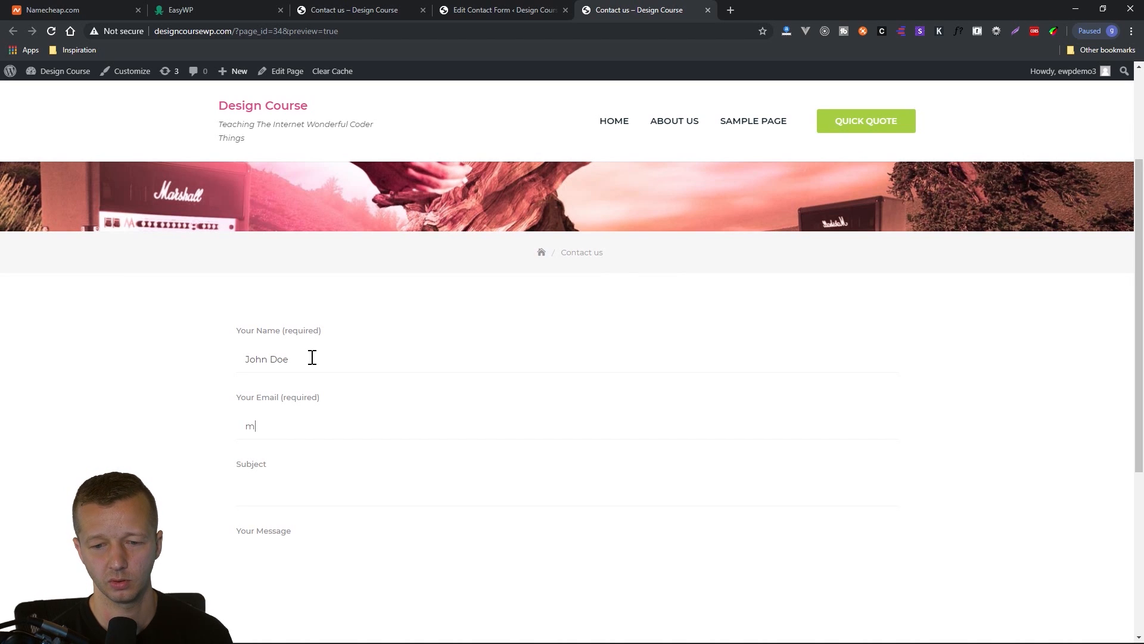
text(yname@whoerever)
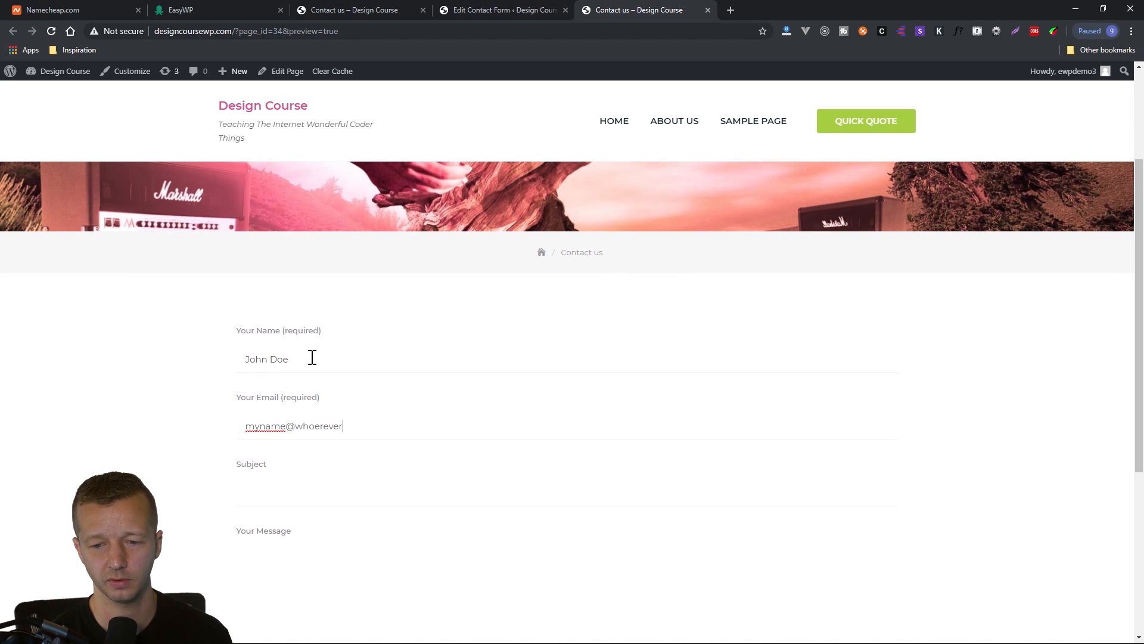
text(jrksdfjs.com)
key(Tab)
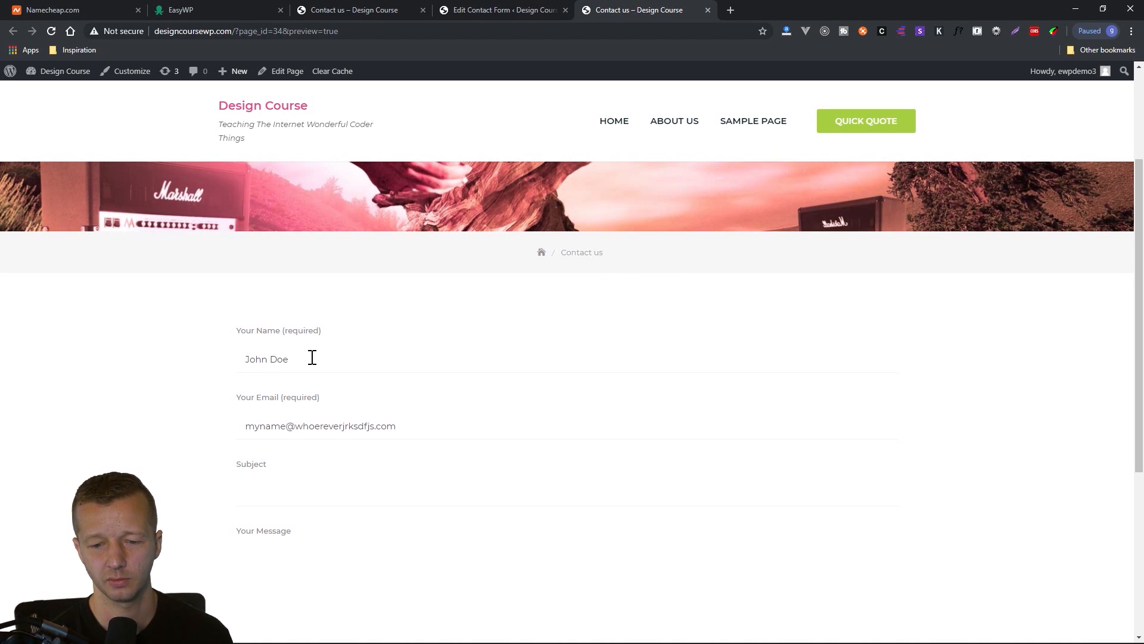
Enter the subject "Whats up" and the message "I like your site.", and send the contact form.
text(Whats up)
key(Tab)
text(I like your site.)
scroll(309, 363, down, 1)
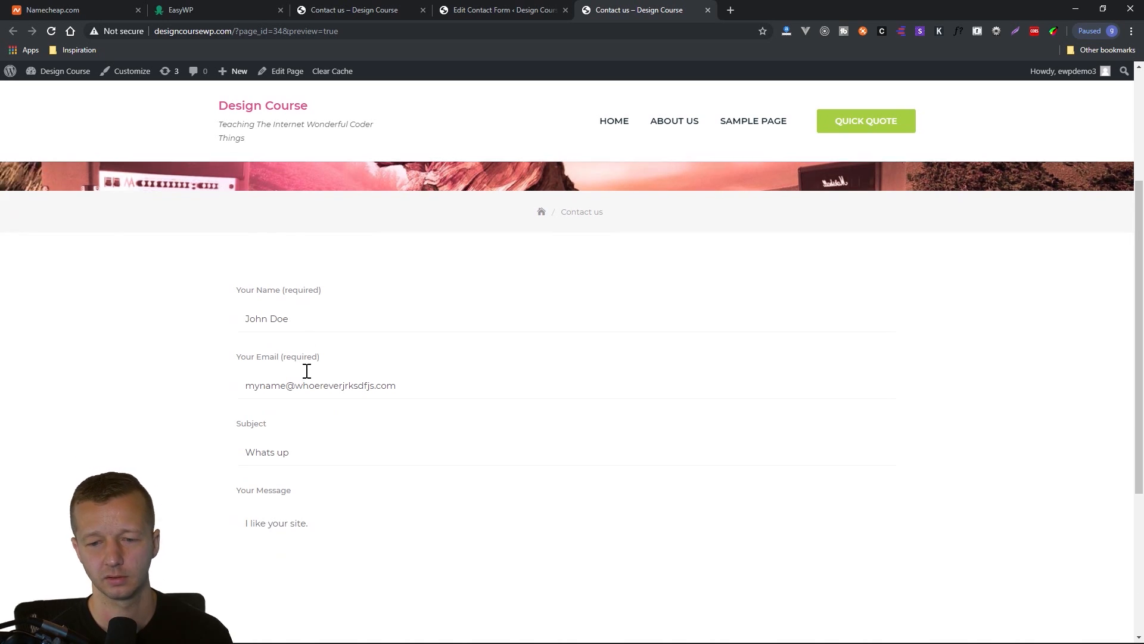
scroll(307, 370, down, 4)
click(319, 482)
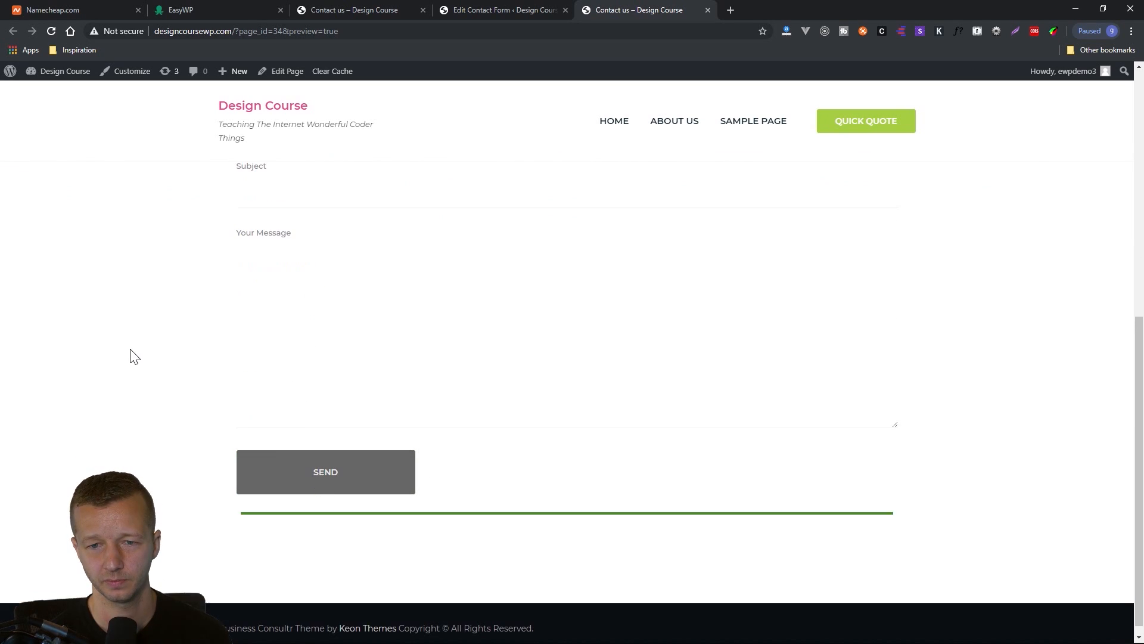
Read the submission response shown beneath the contact form.
drag(262, 533, 485, 539)
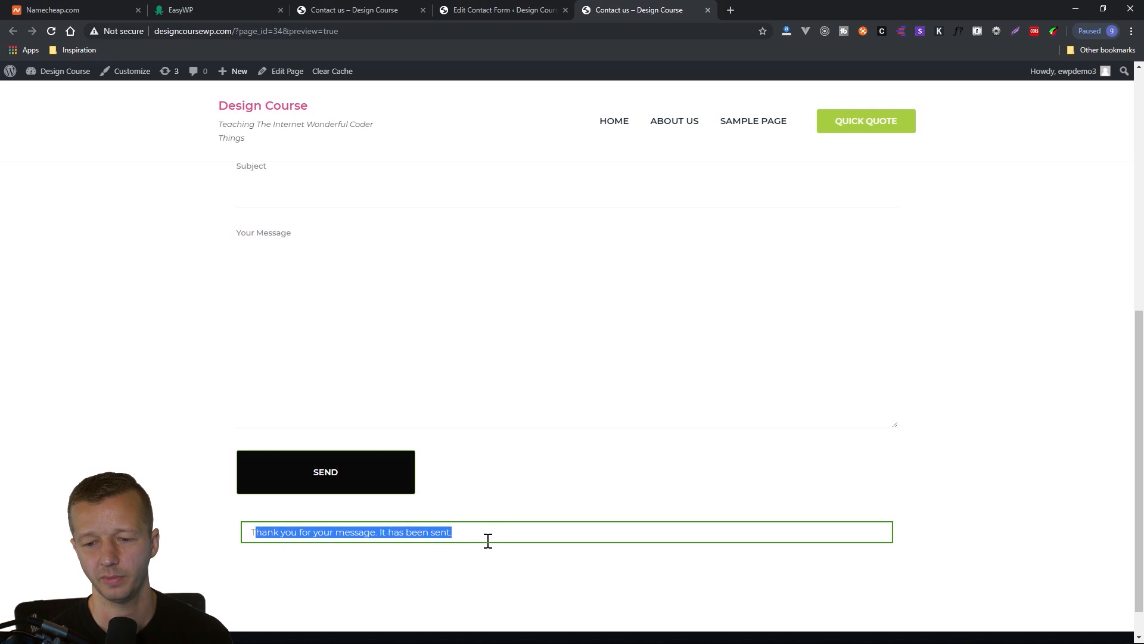
click(502, 546)
scroll(577, 540, up, 8)
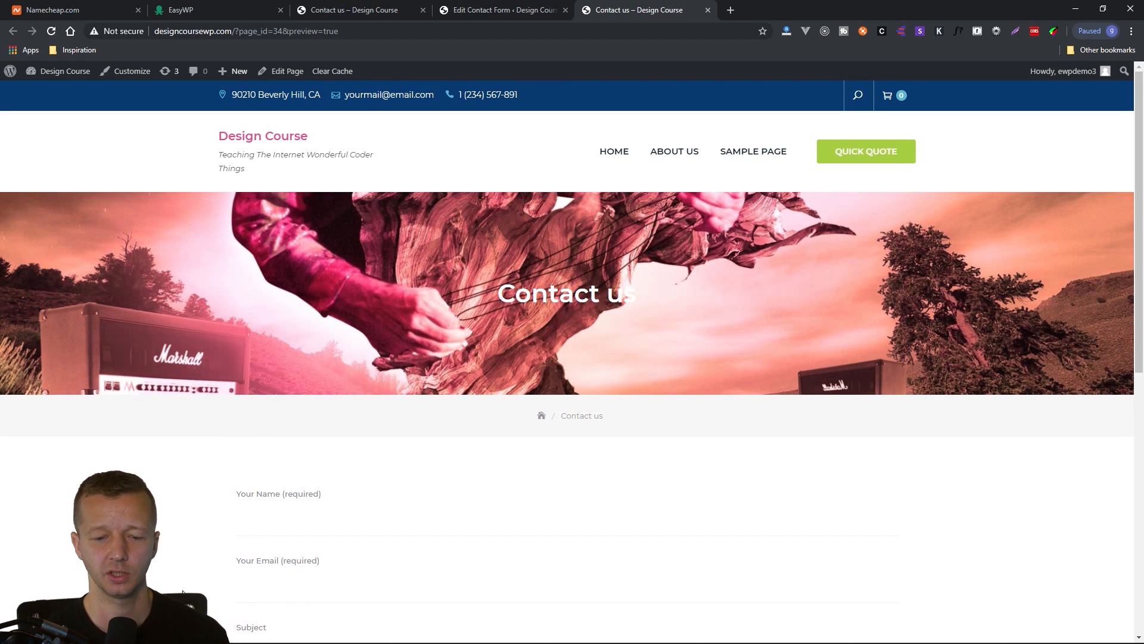
Switch to Thunderbird, check the sender, subject and message of the received contact form e-mail, and close the mail program.
click(222, 629)
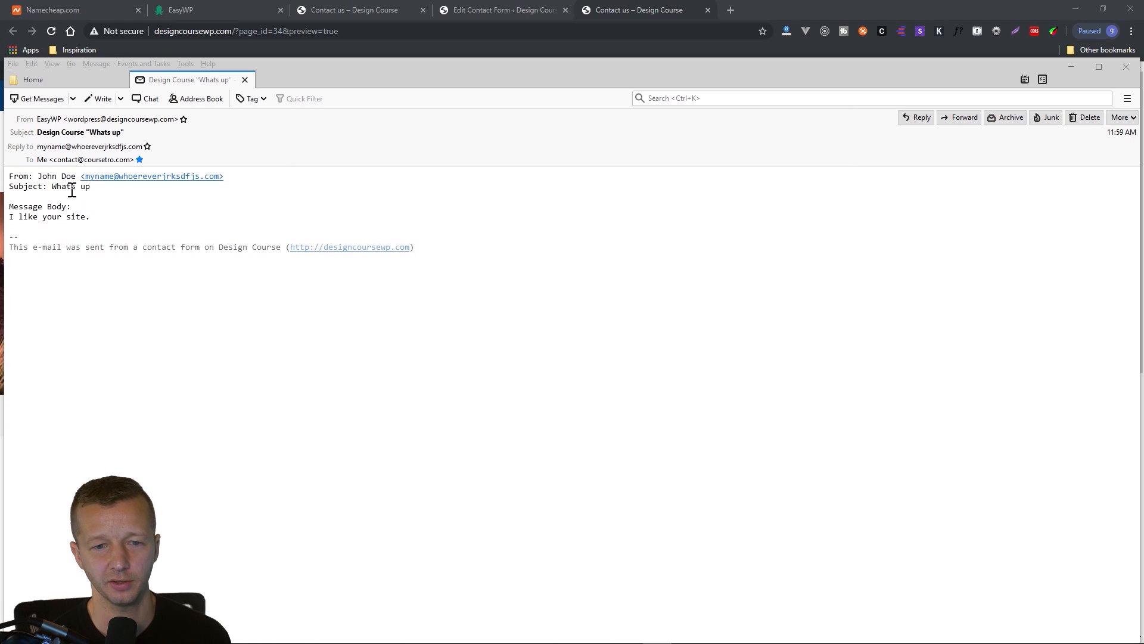
drag(38, 178, 255, 179)
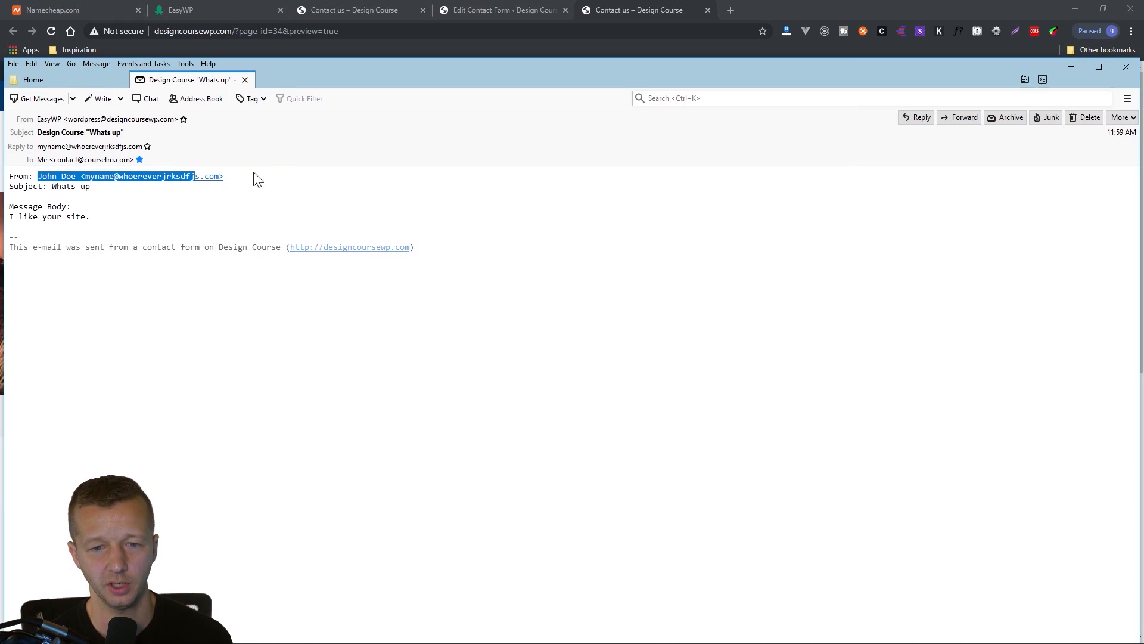
click(81, 186)
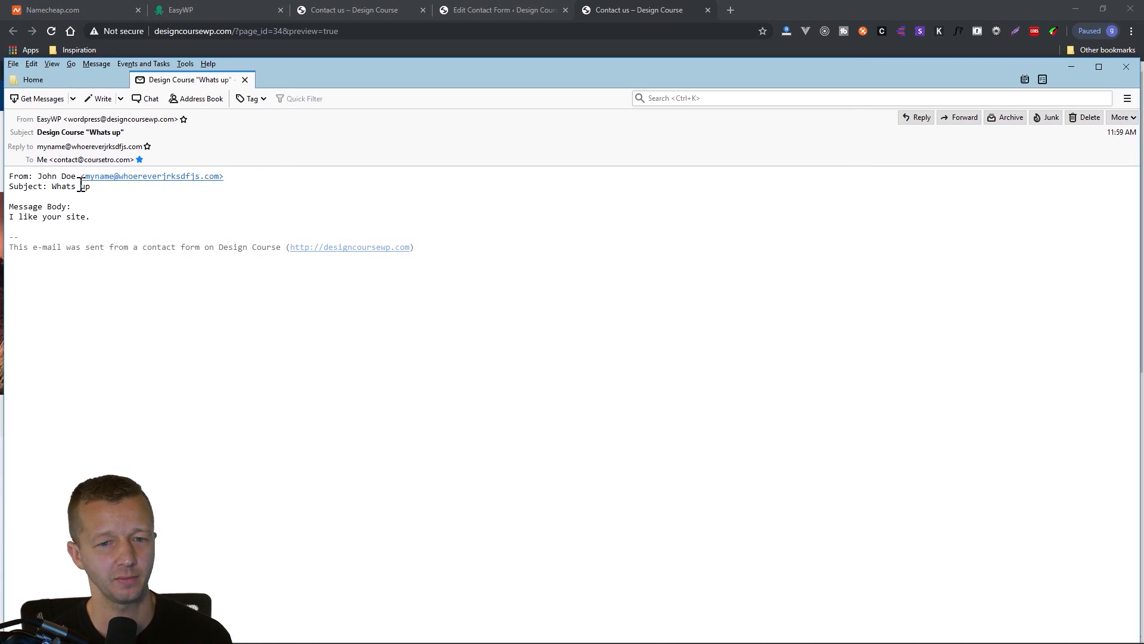
click(102, 219)
triple_click(16, 220)
click(98, 216)
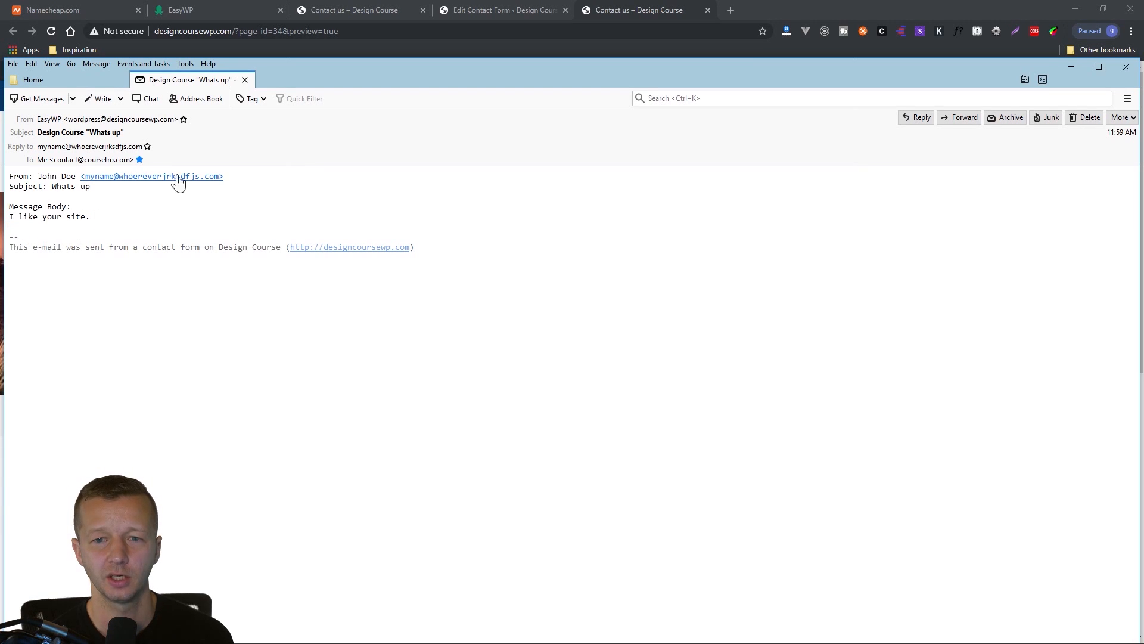
click(245, 80)
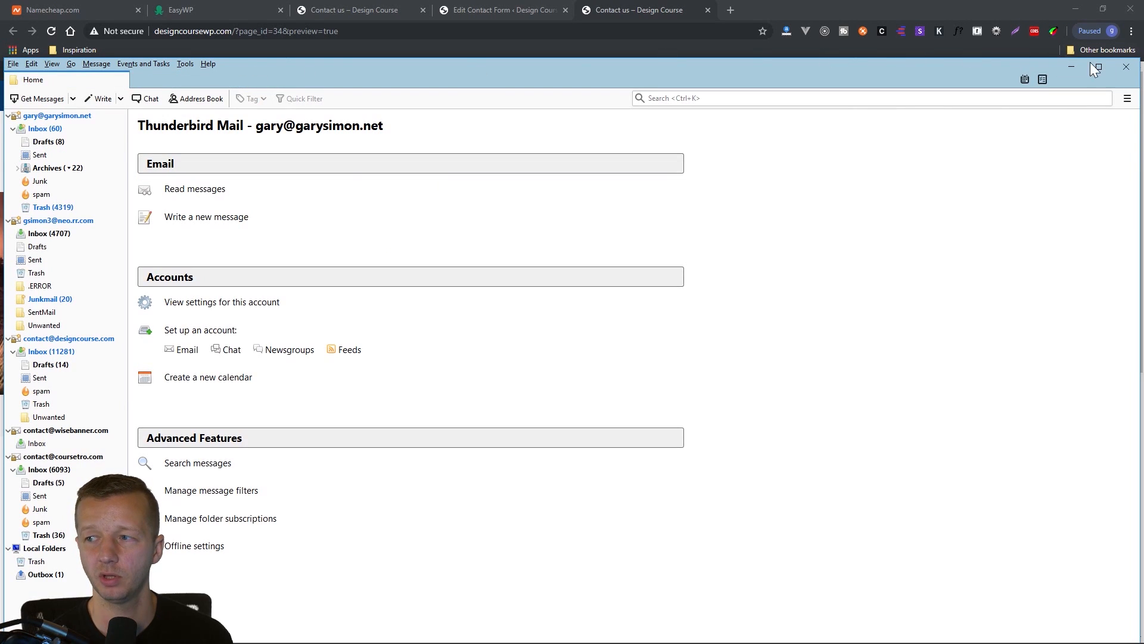
click(1126, 66)
scroll(262, 524, down, 4)
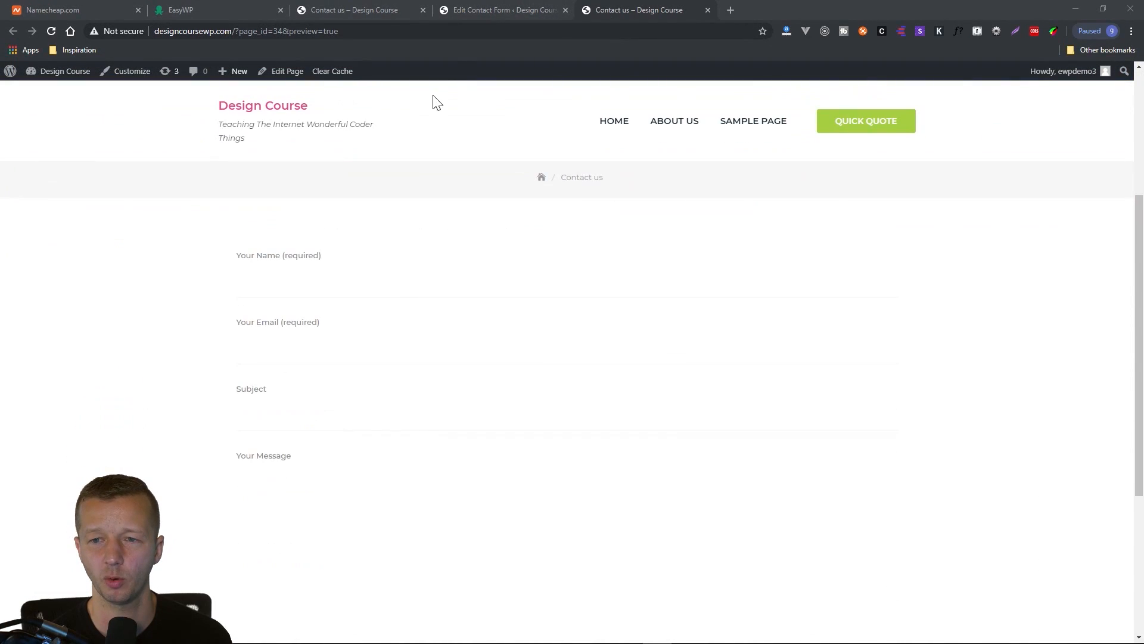
Examine the form template of "Contact form 1", including the name field's label, required marker and text tag, and the available field types.
click(506, 10)
scroll(203, 296, down, 3)
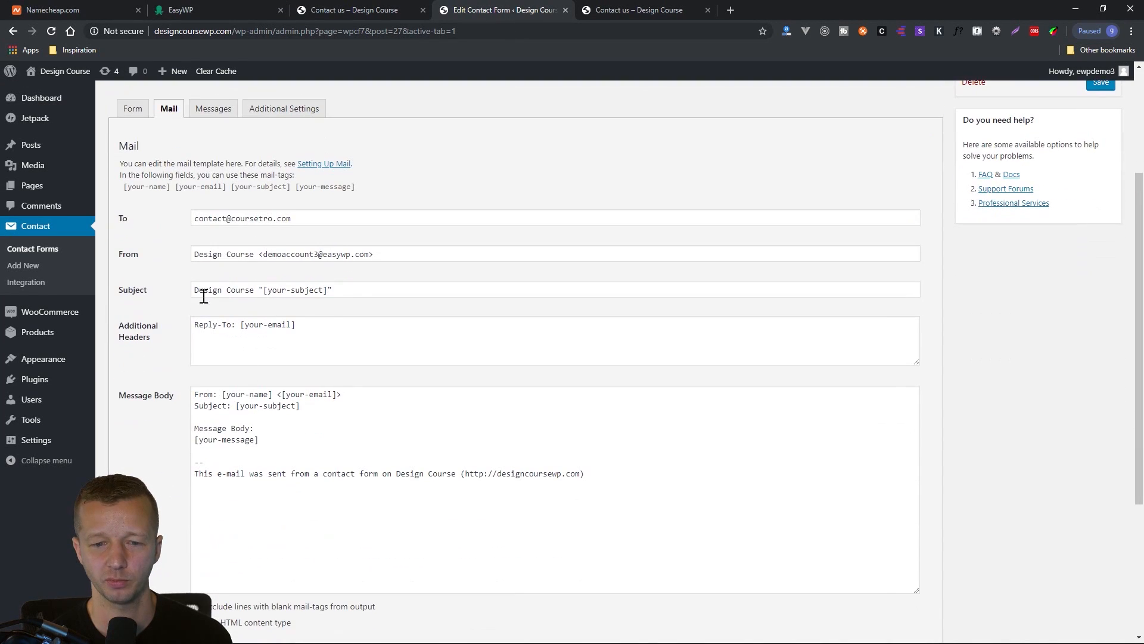
click(135, 112)
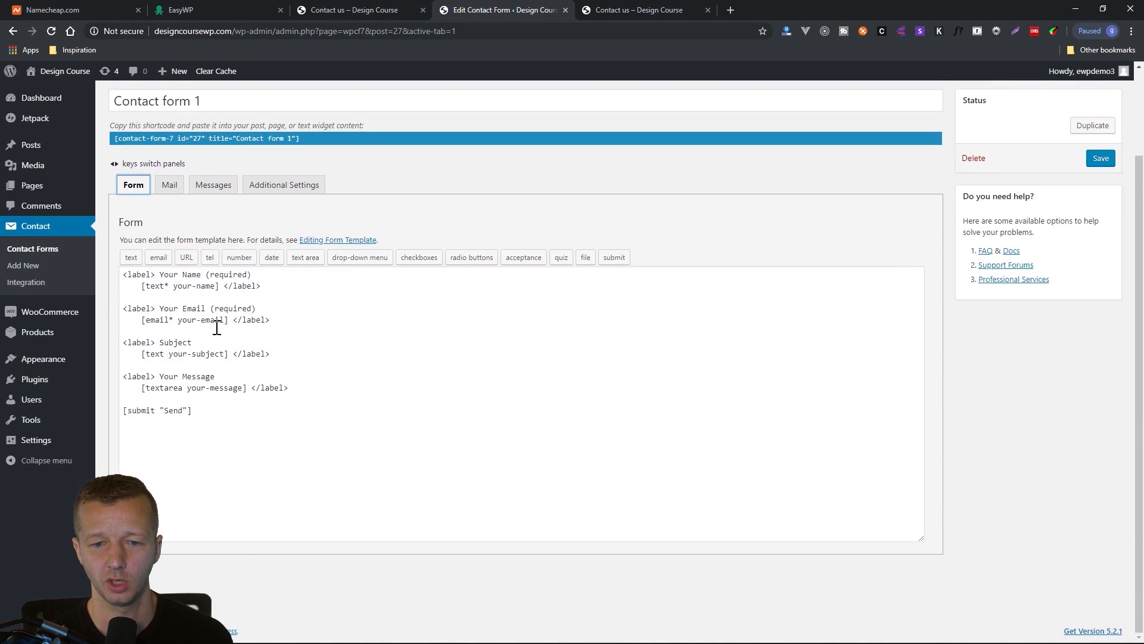
drag(267, 283, 114, 270)
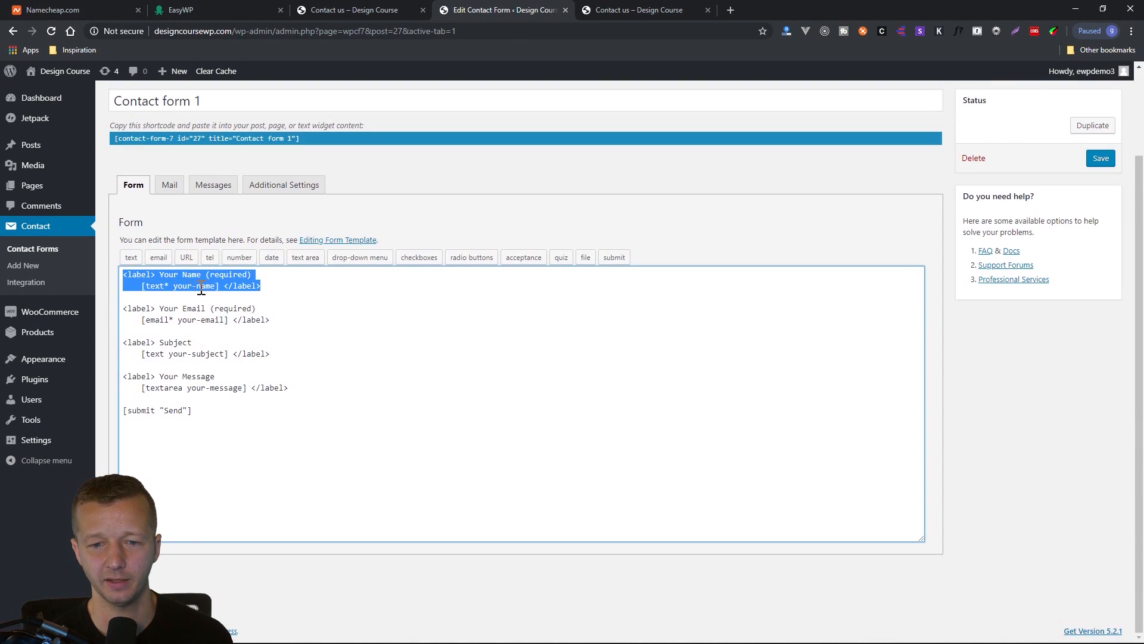
click(226, 291)
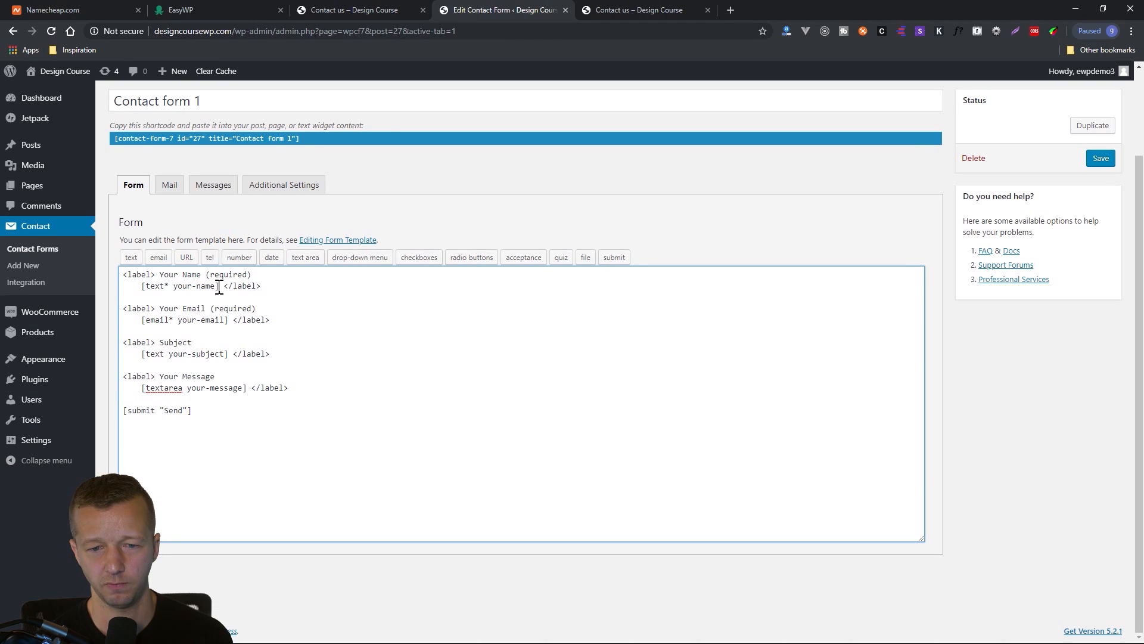
drag(155, 274, 200, 276)
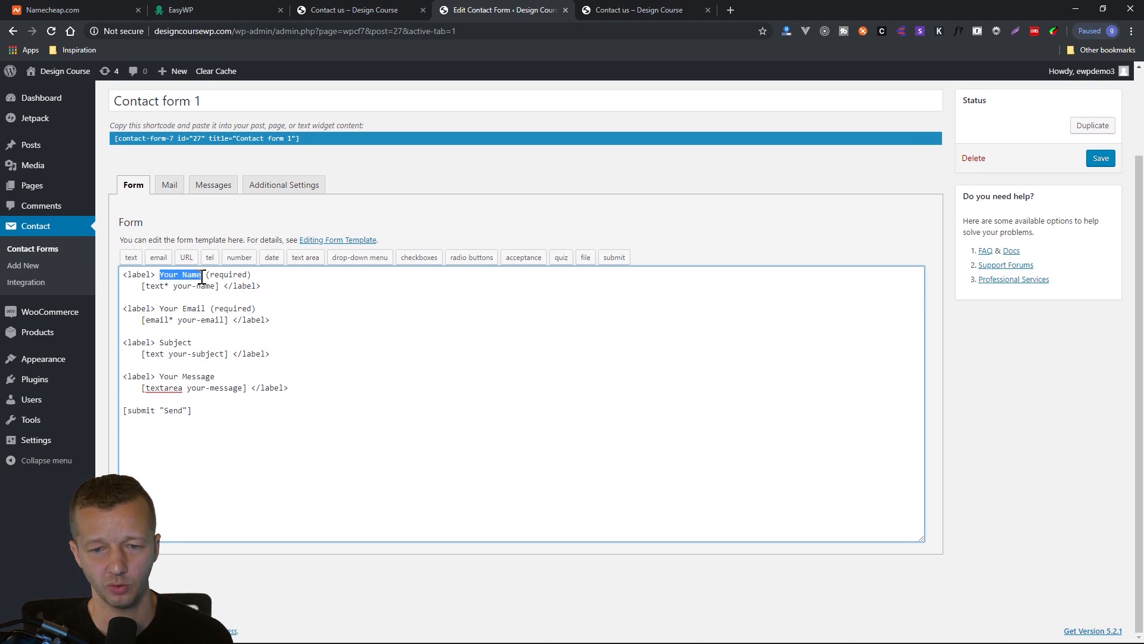
drag(211, 277, 268, 277)
click(269, 279)
key(ctrl+z)
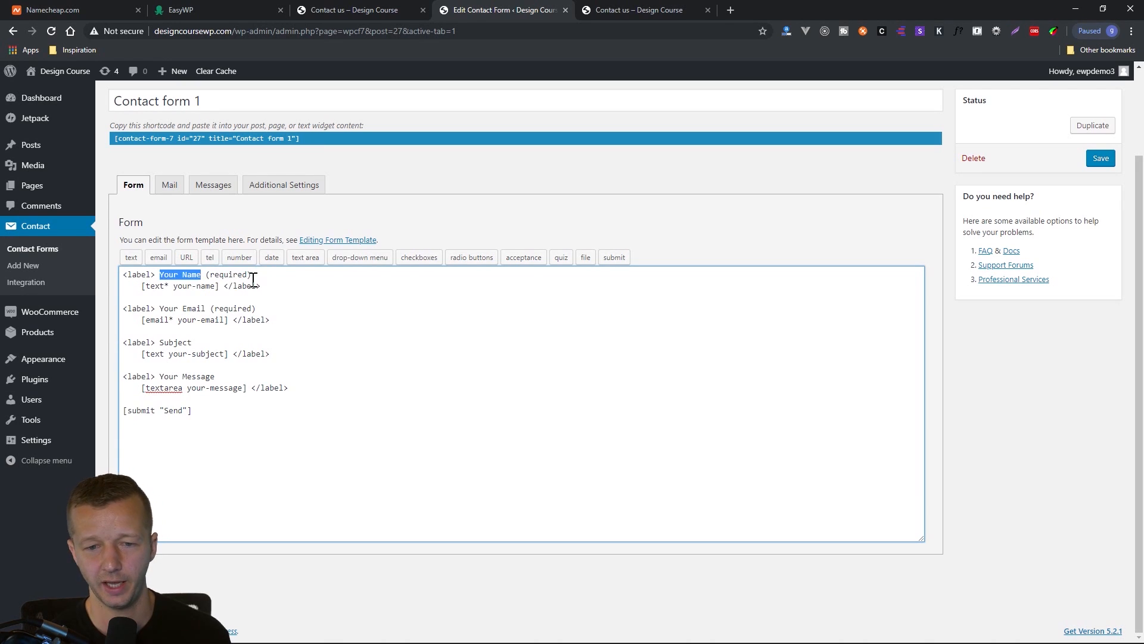
click(238, 290)
drag(220, 286, 142, 287)
click(292, 309)
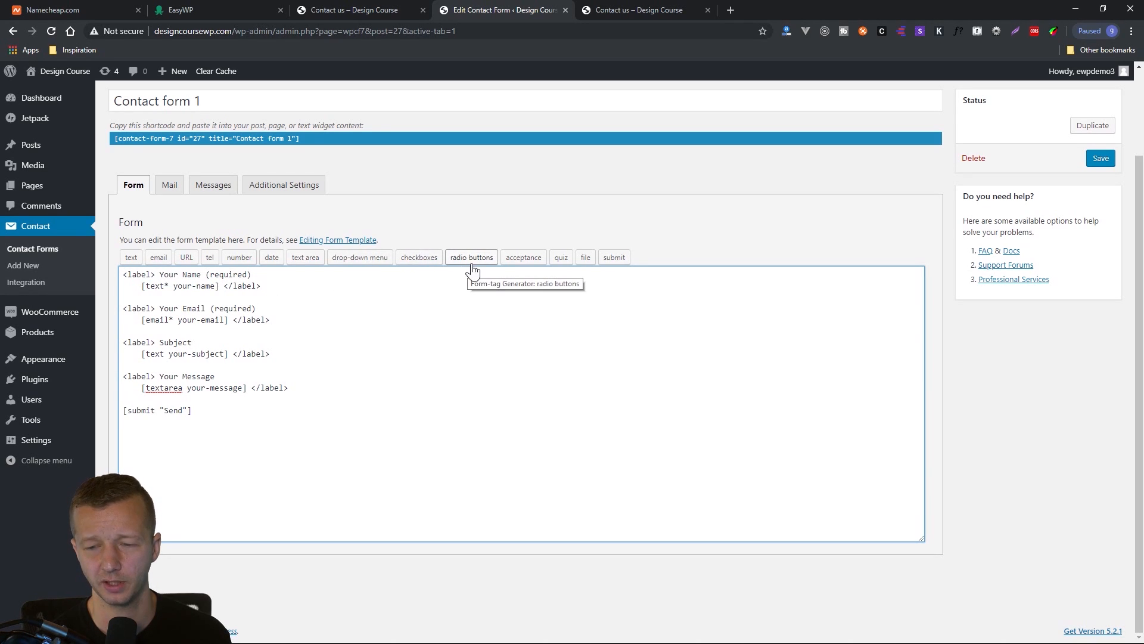
click(309, 426)
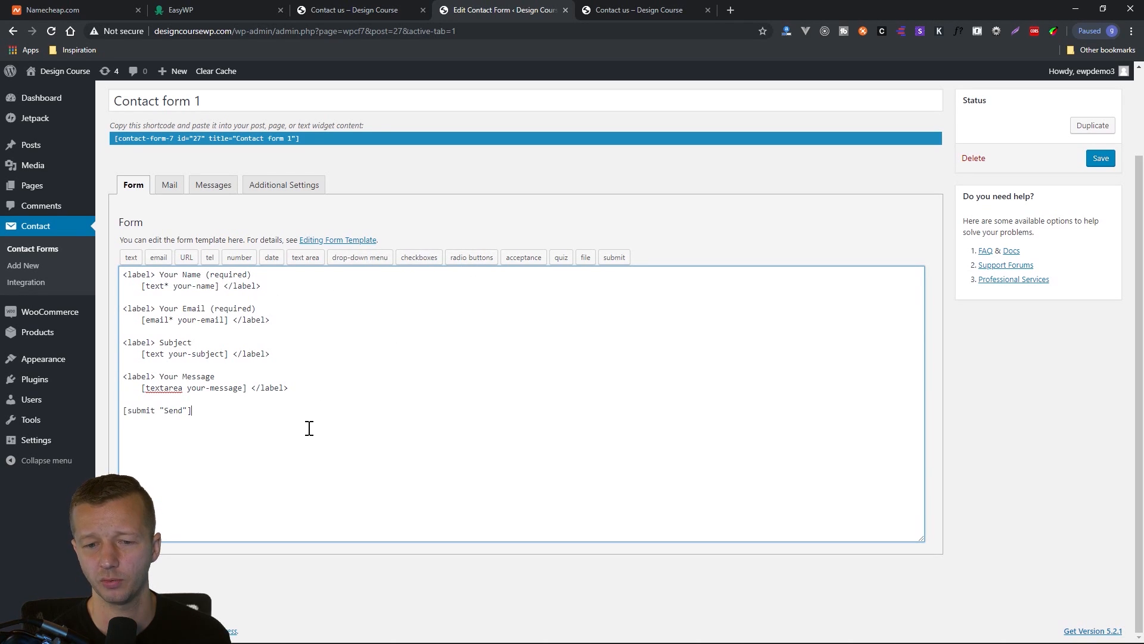
View the checkboxes form-tag generator's settings and close it without inserting a tag.
click(419, 260)
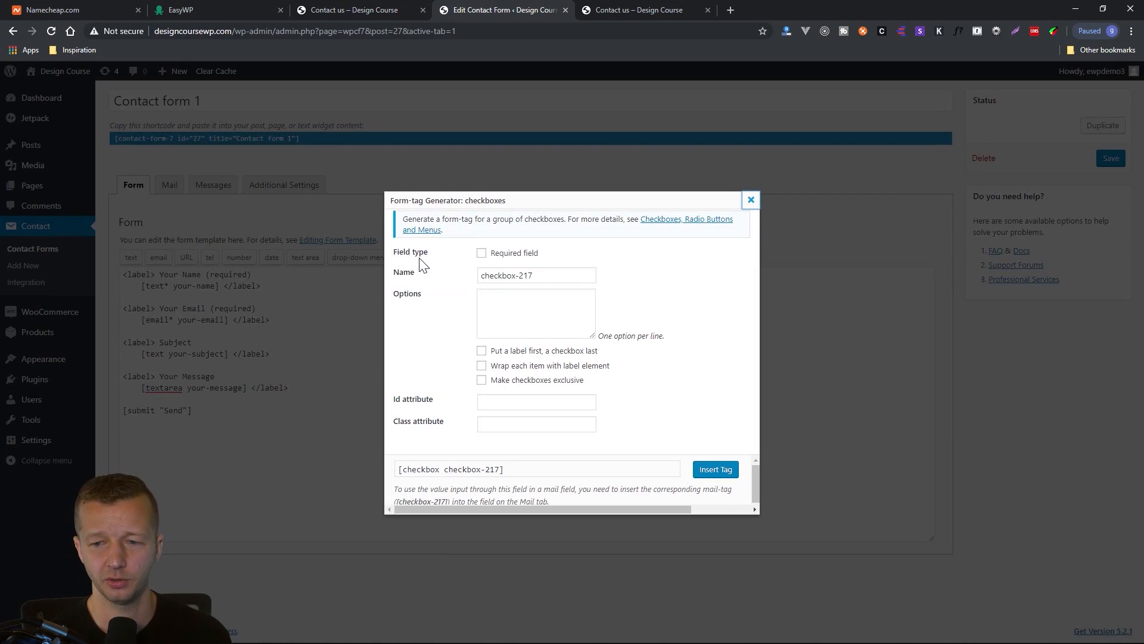
click(541, 280)
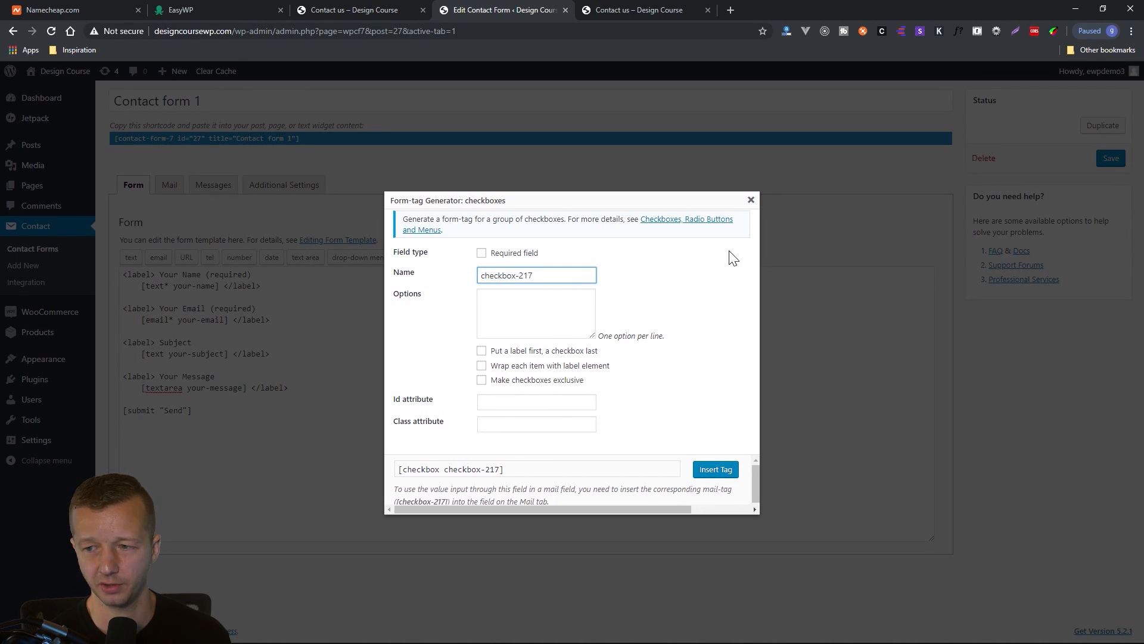
click(751, 200)
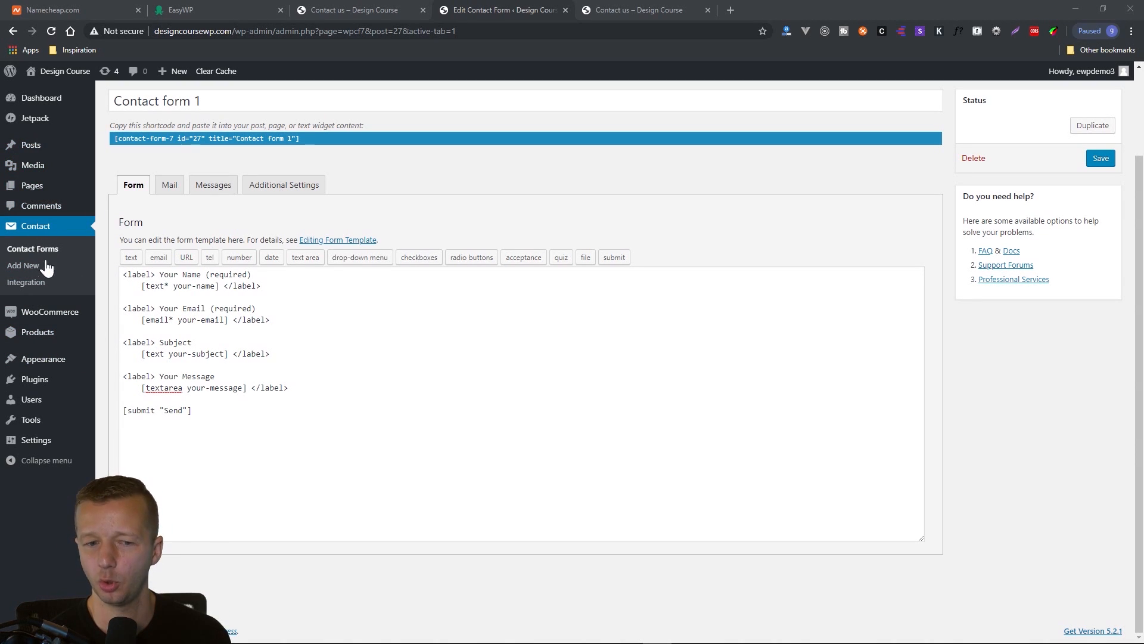
Go from the installed themes page to the WordPress updates and update WordPress to version 5.2.1.
mouse_move(44, 362)
click(110, 360)
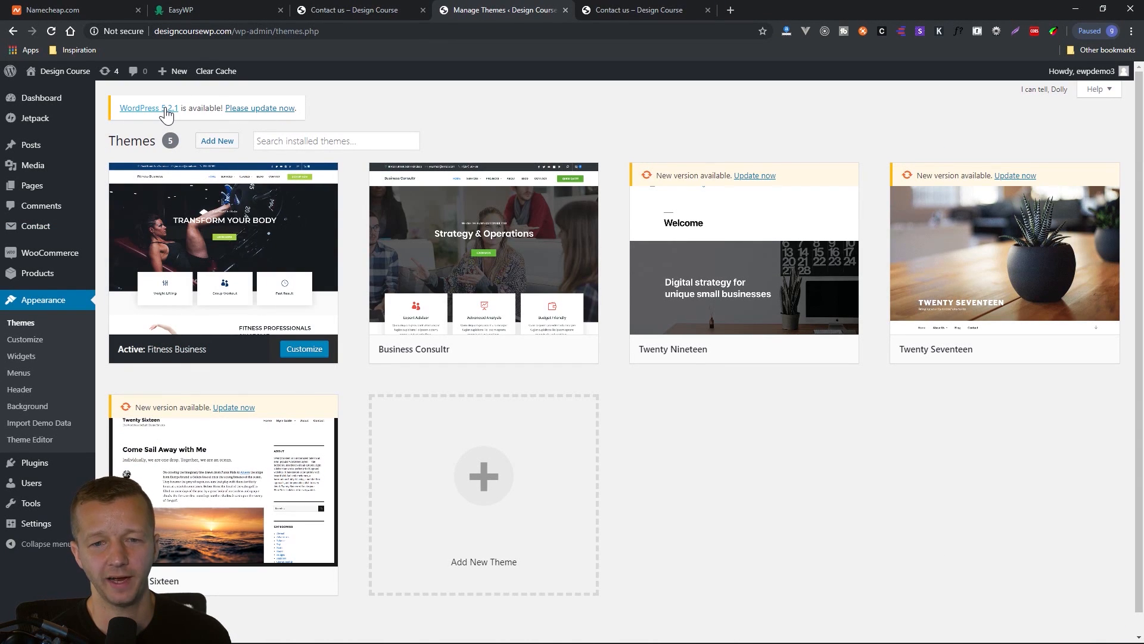
click(241, 112)
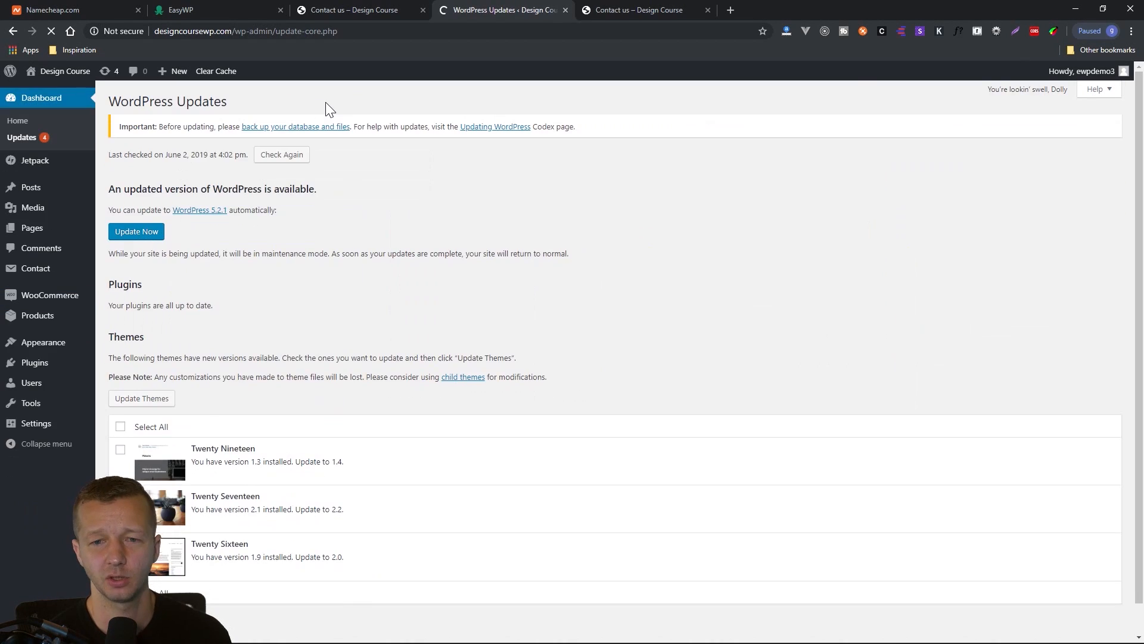
double_click(206, 101)
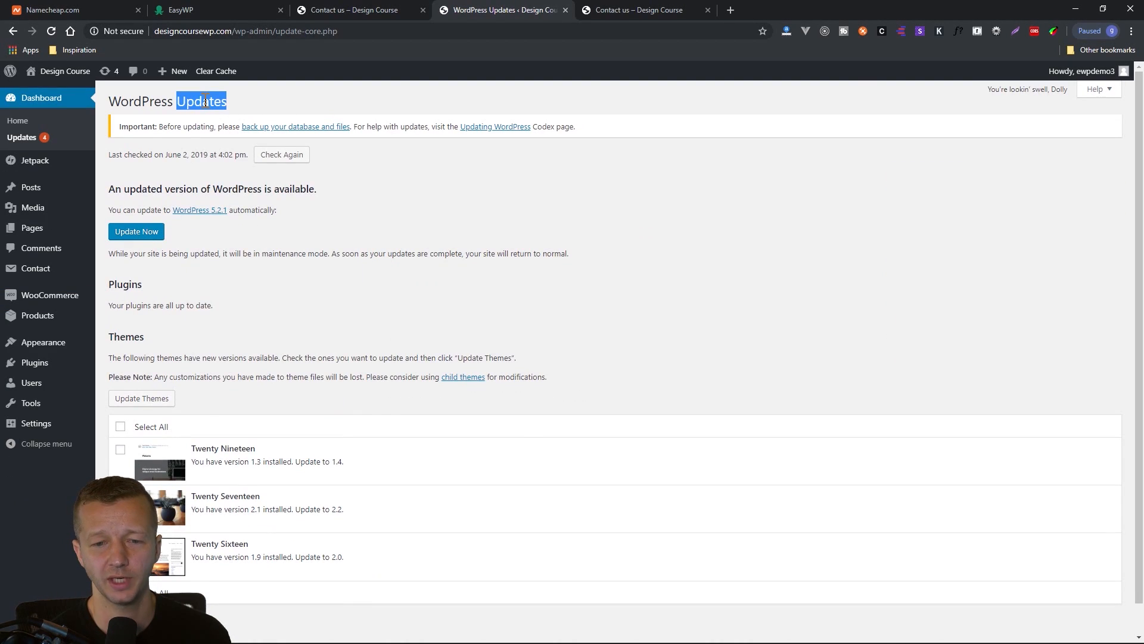
click(205, 99)
click(140, 235)
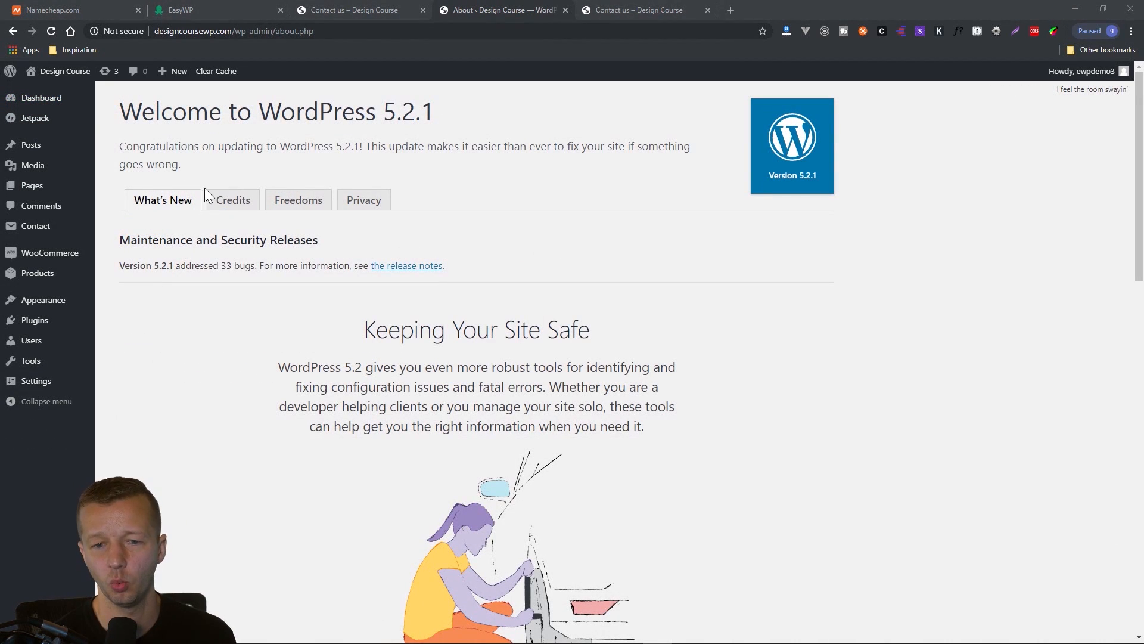
Read the What's New information on the WordPress 5.2.1 welcome page, and return to the installed themes page.
drag(132, 245, 299, 238)
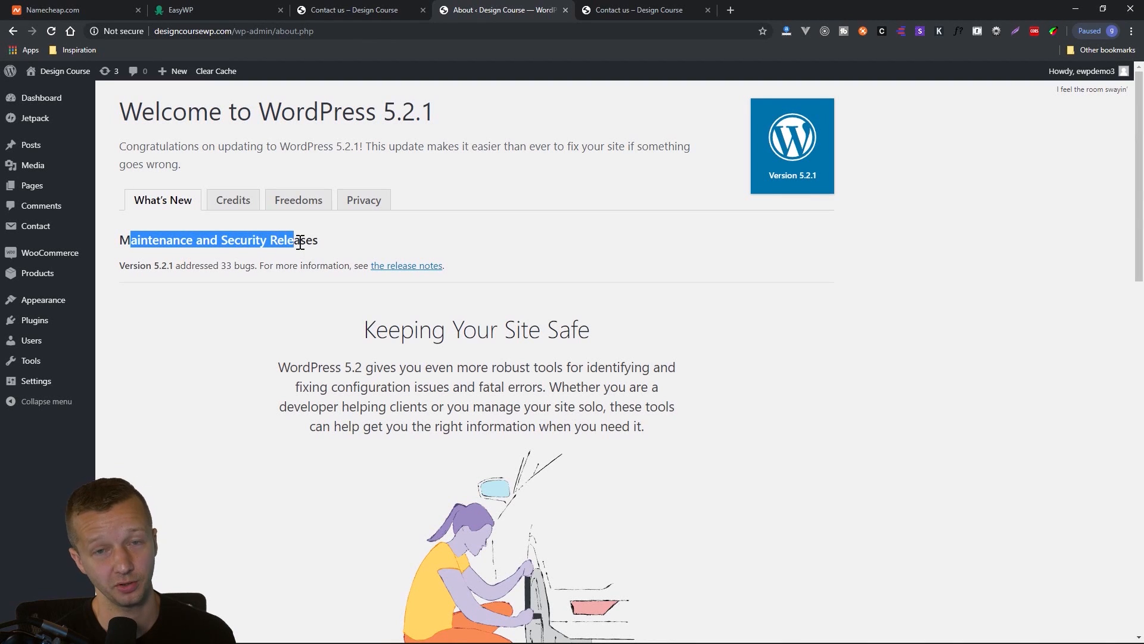
click(301, 238)
scroll(286, 414, down, 10)
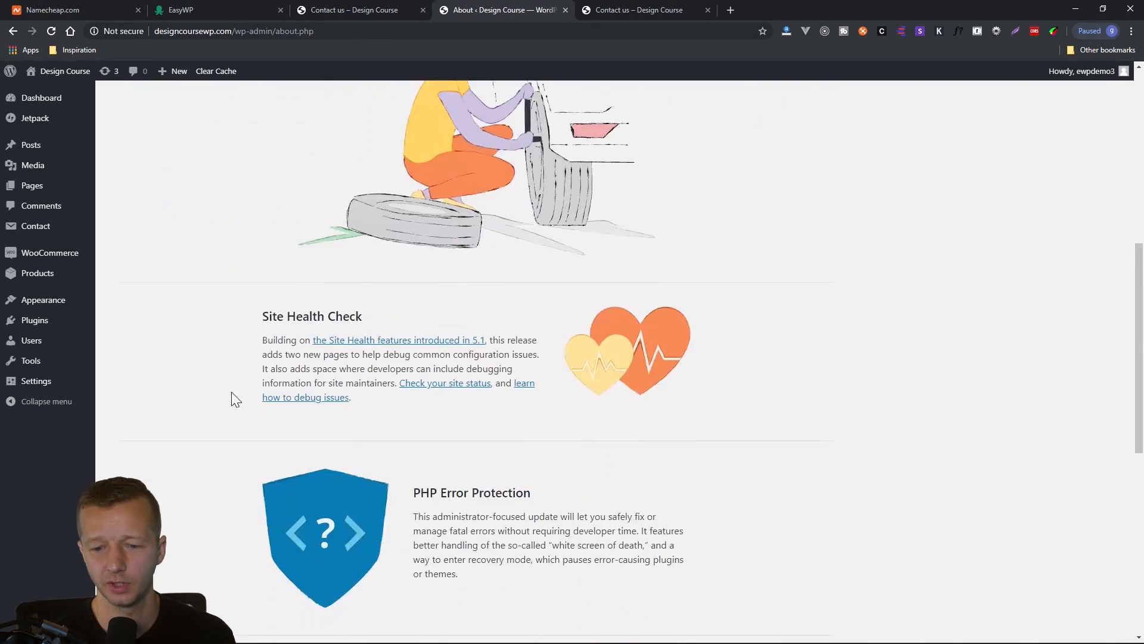
scroll(227, 393, up, 9)
scroll(227, 389, up, 1)
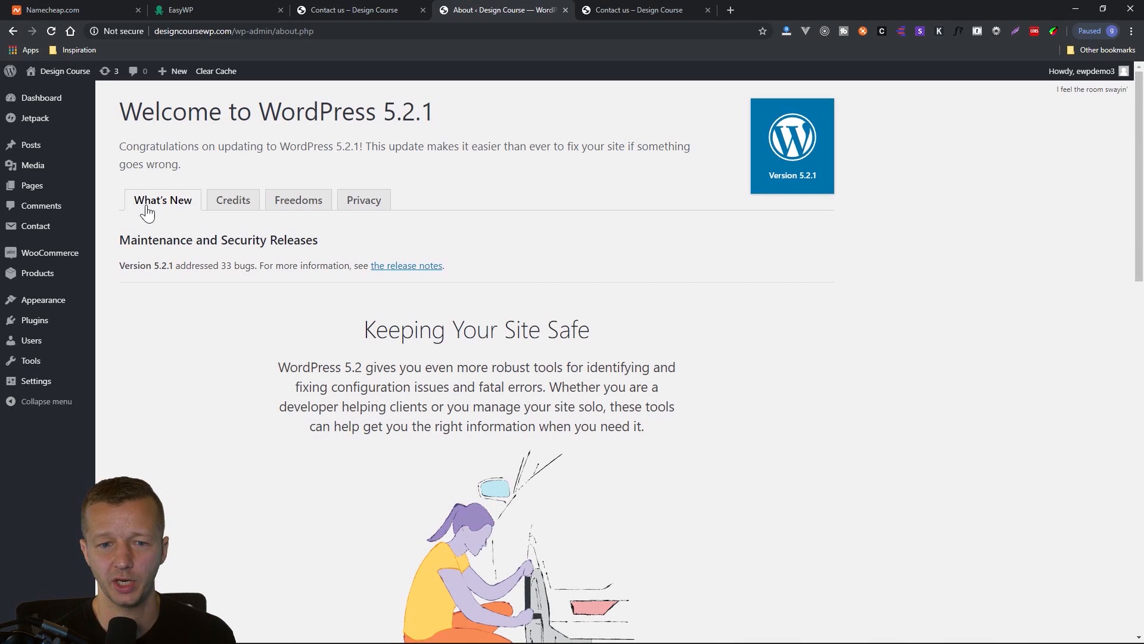
click(117, 302)
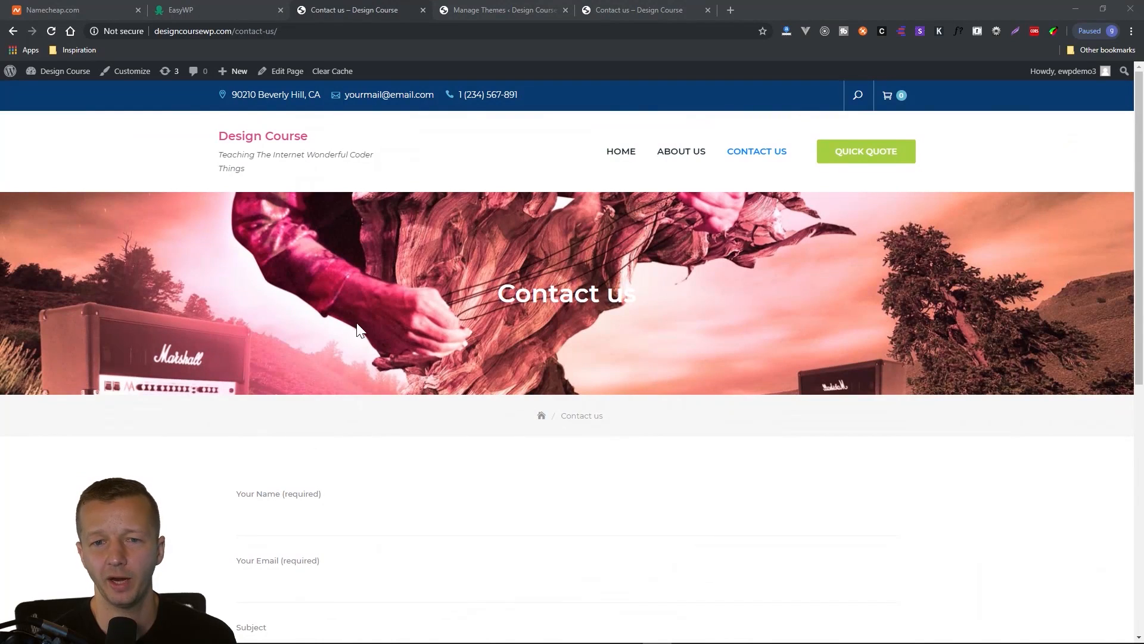
Shrink the browser window showing the live "Contact us" page to check its responsive layout, and open the collapsed navigation menu.
click(127, 157)
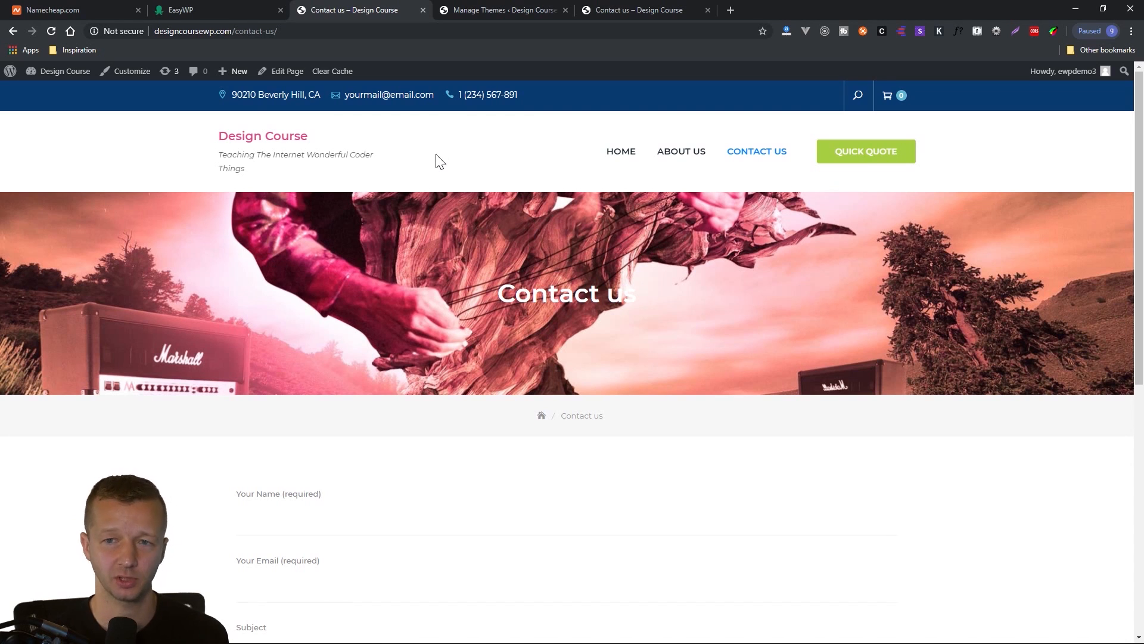
double_click(850, 3)
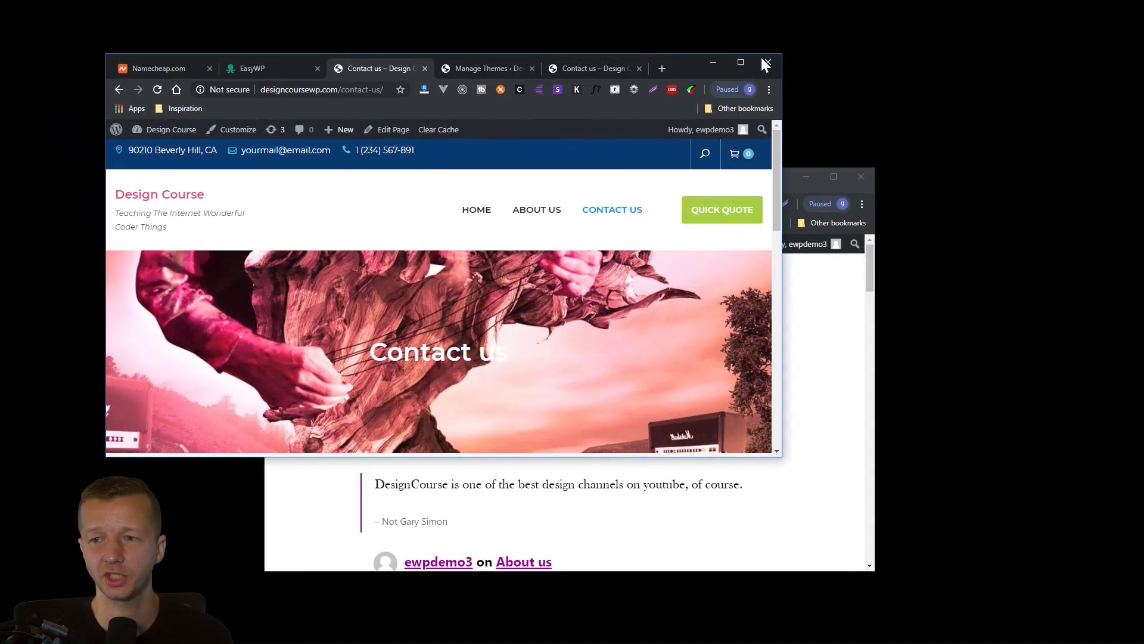
drag(707, 62, 721, 51)
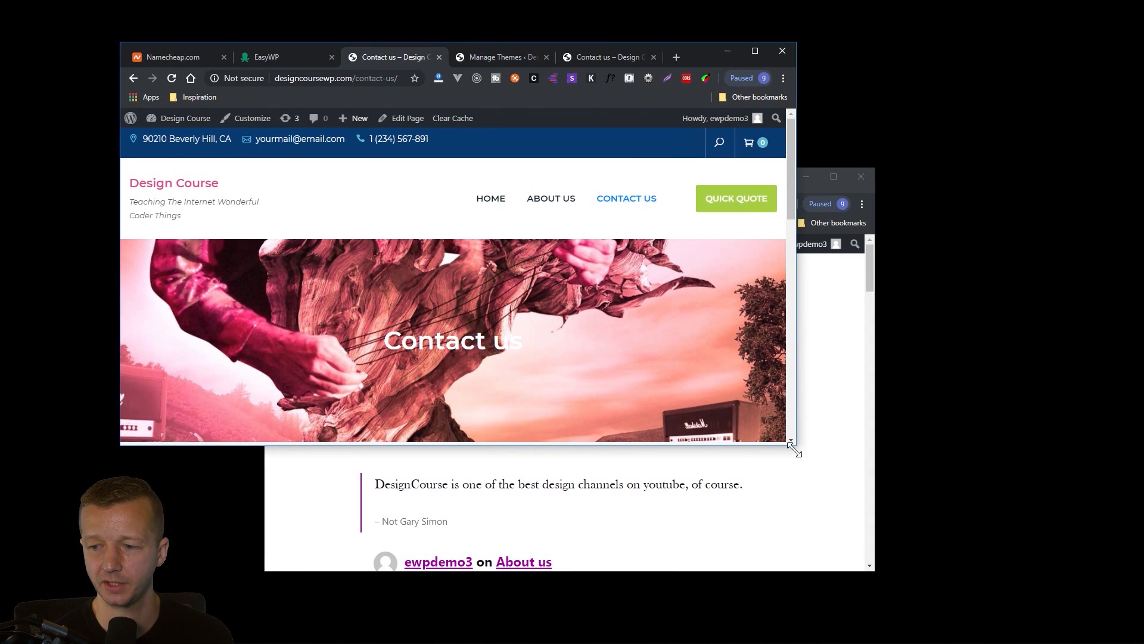
drag(795, 451, 954, 604)
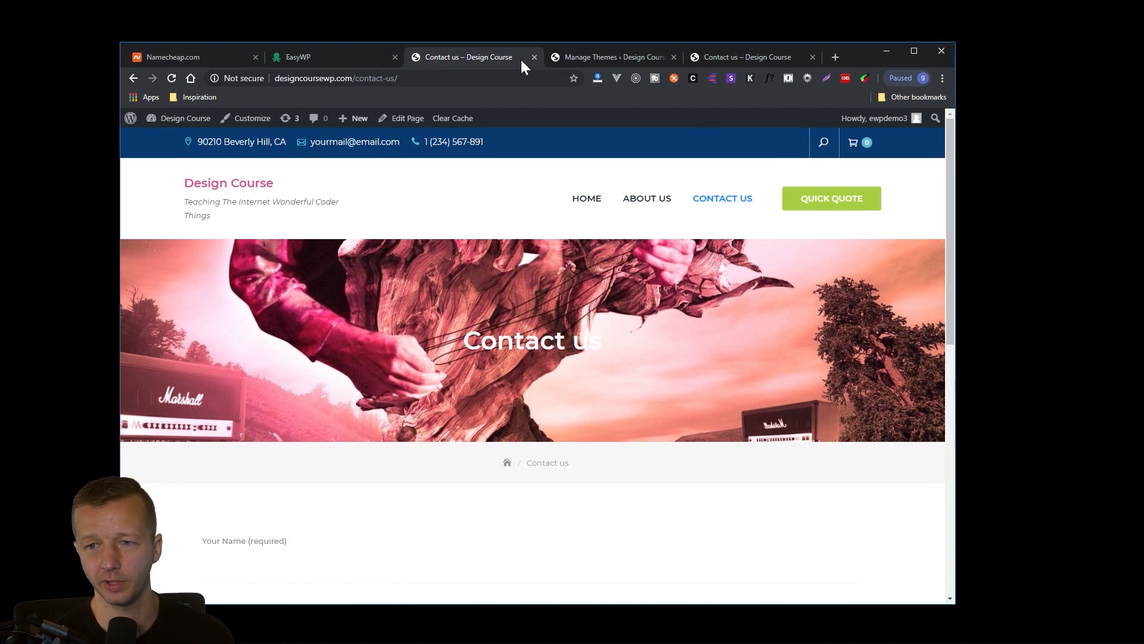
drag(955, 160, 775, 167)
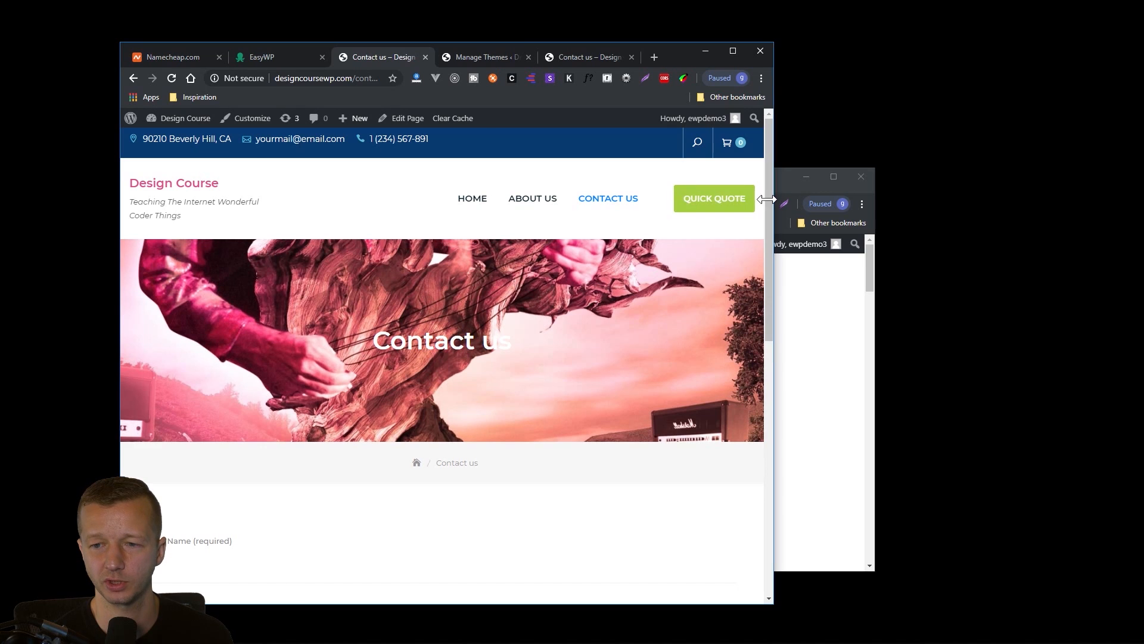
drag(774, 202, 628, 196)
click(508, 213)
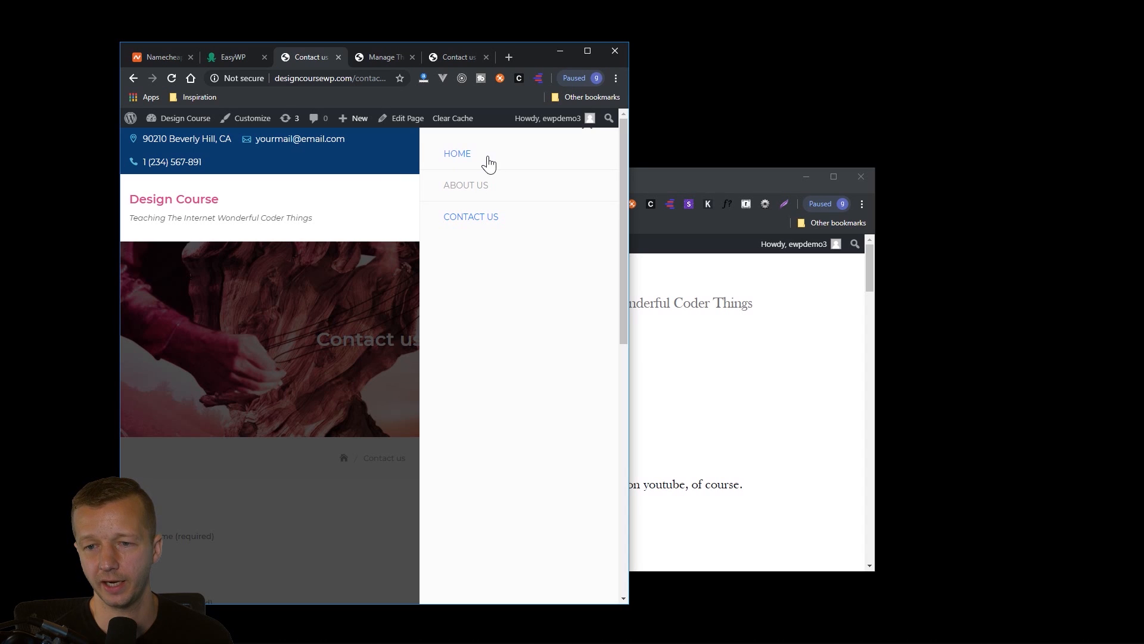
Close the mobile navigation menu and narrow the window to phone width to inspect the "Contact us" page's mobile layout.
drag(629, 137, 658, 137)
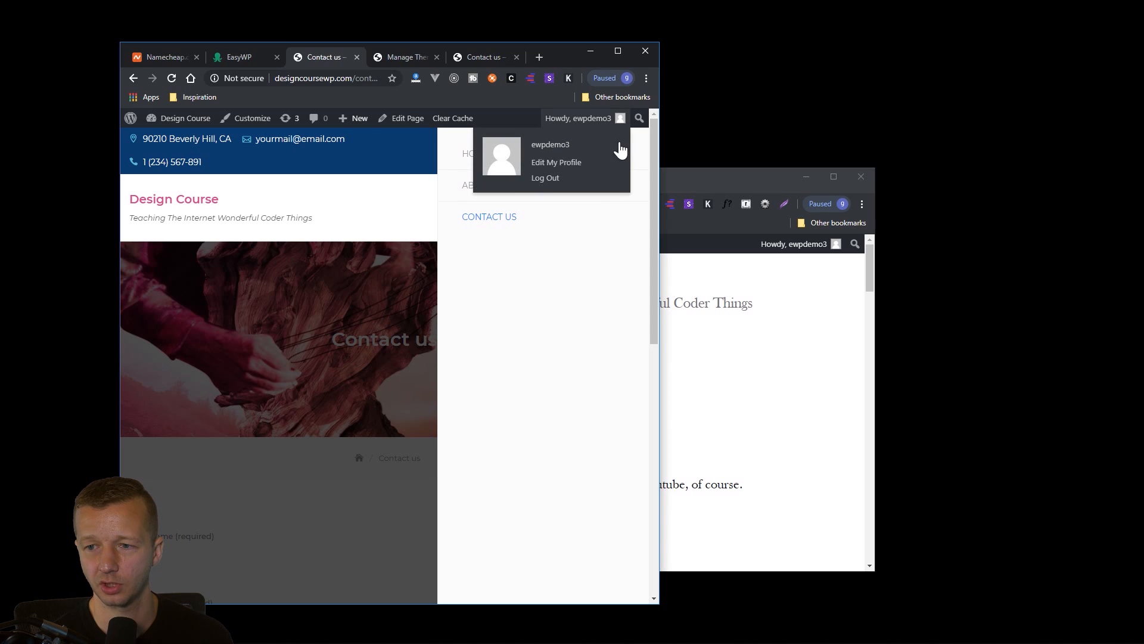
click(623, 139)
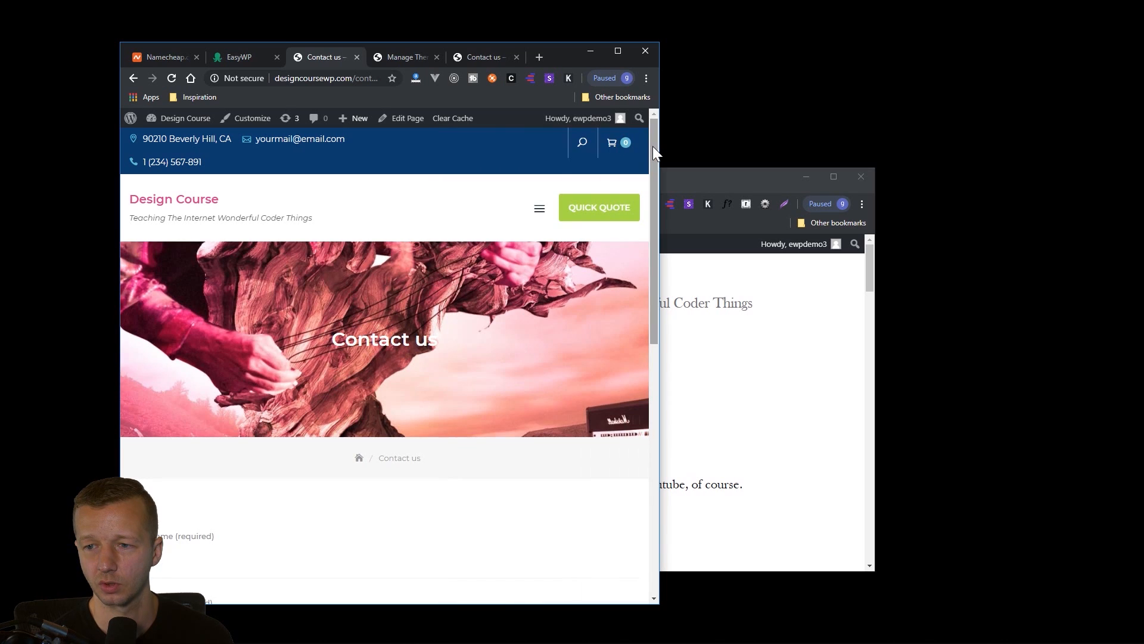
drag(659, 145, 629, 149)
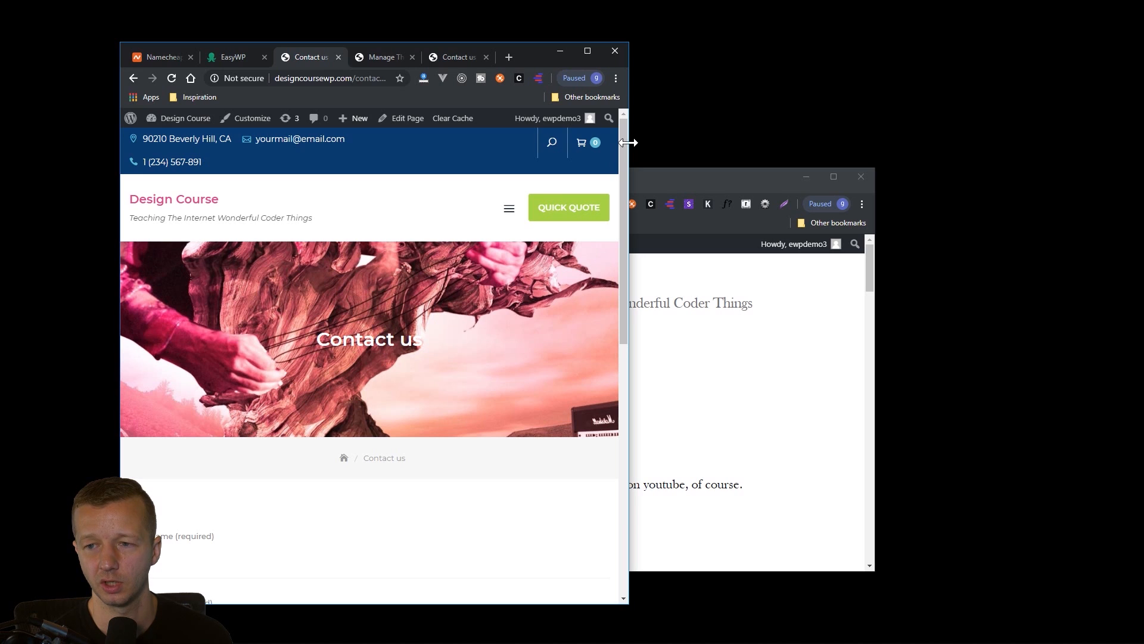
drag(628, 143, 371, 154)
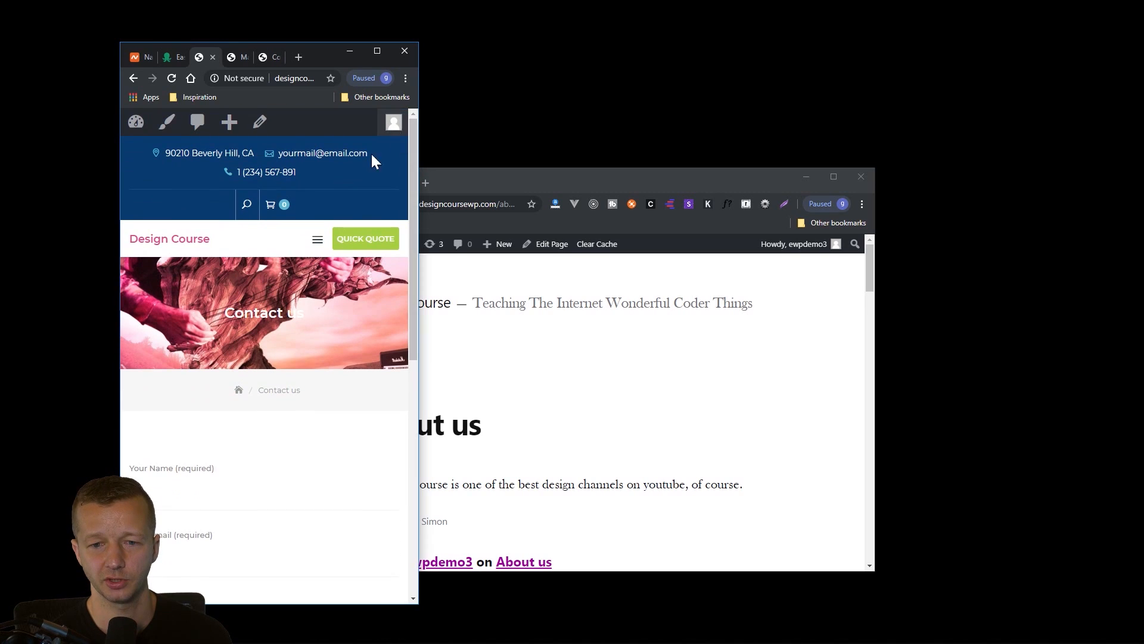
Go to the site's blog home page to check it at phone width, and widen the browser window back to desktop width.
click(191, 242)
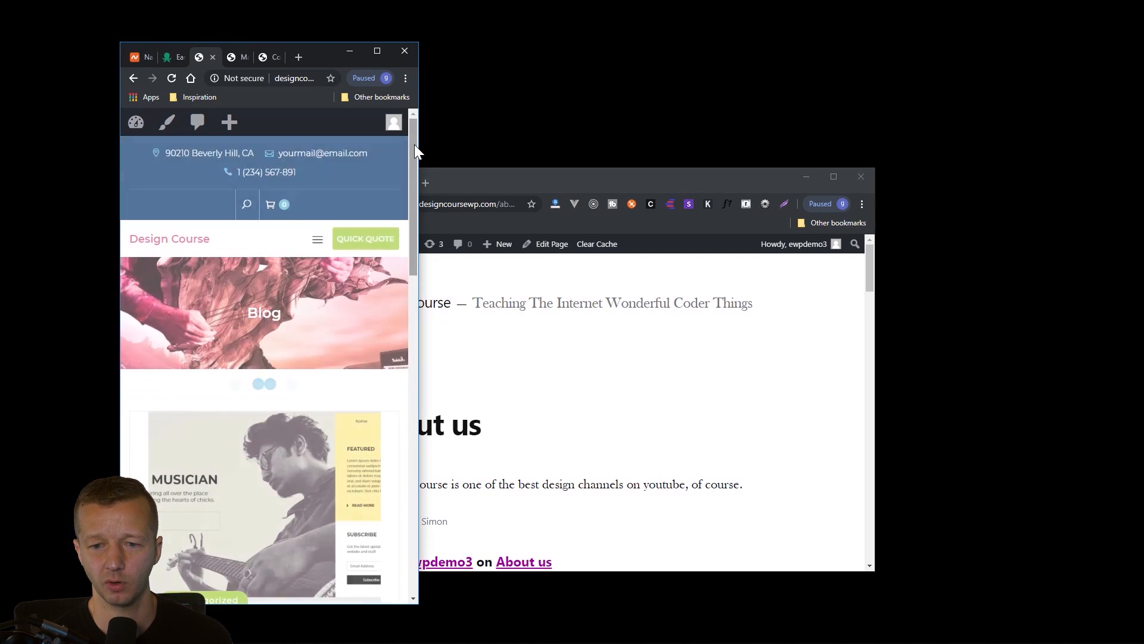
drag(414, 144, 409, 114)
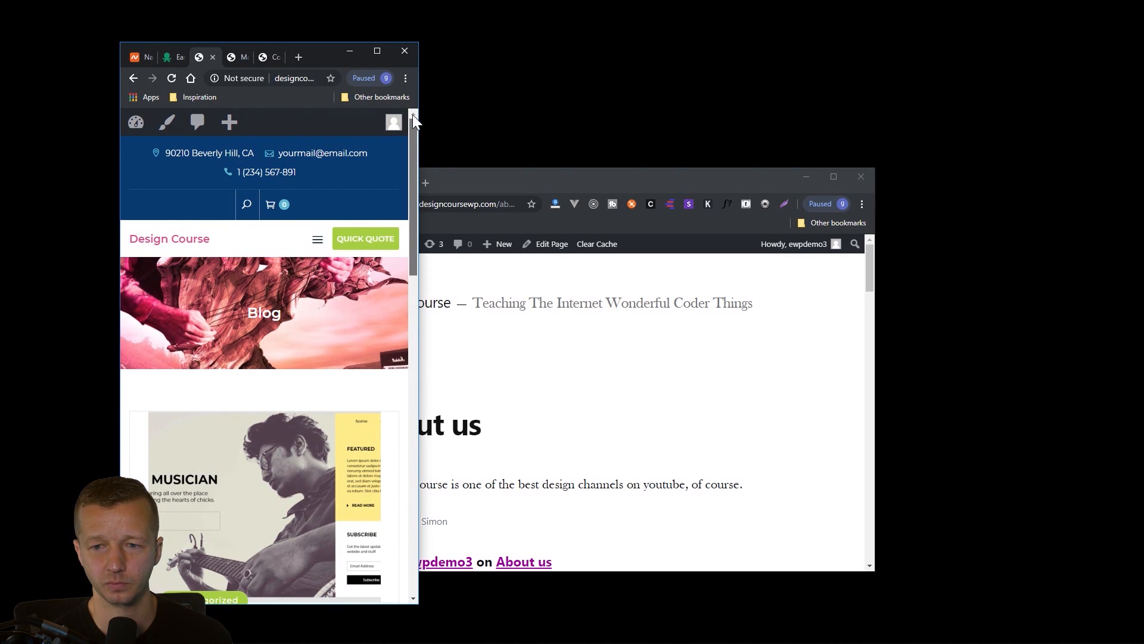
mouse_move(416, 130)
mouse_down()
mouse_move(410, 168)
mouse_move(418, 124)
mouse_up()
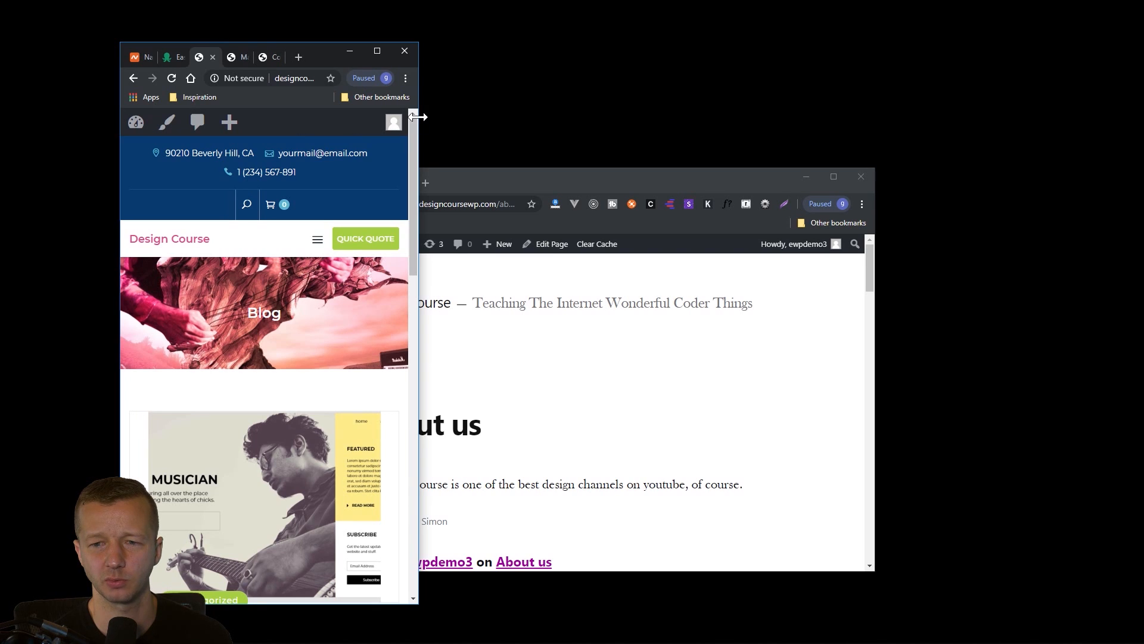
drag(418, 116, 978, 128)
Log out of the WordPress account and load the designcoursewp.com home page as a logged-out visitor.
mouse_move(937, 125)
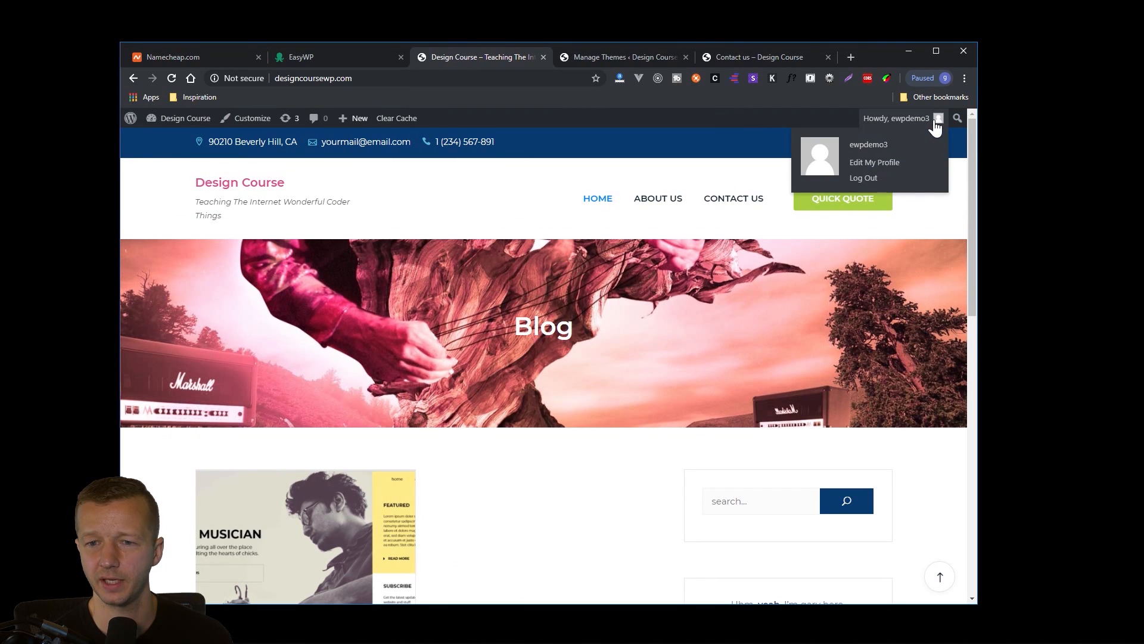
click(862, 178)
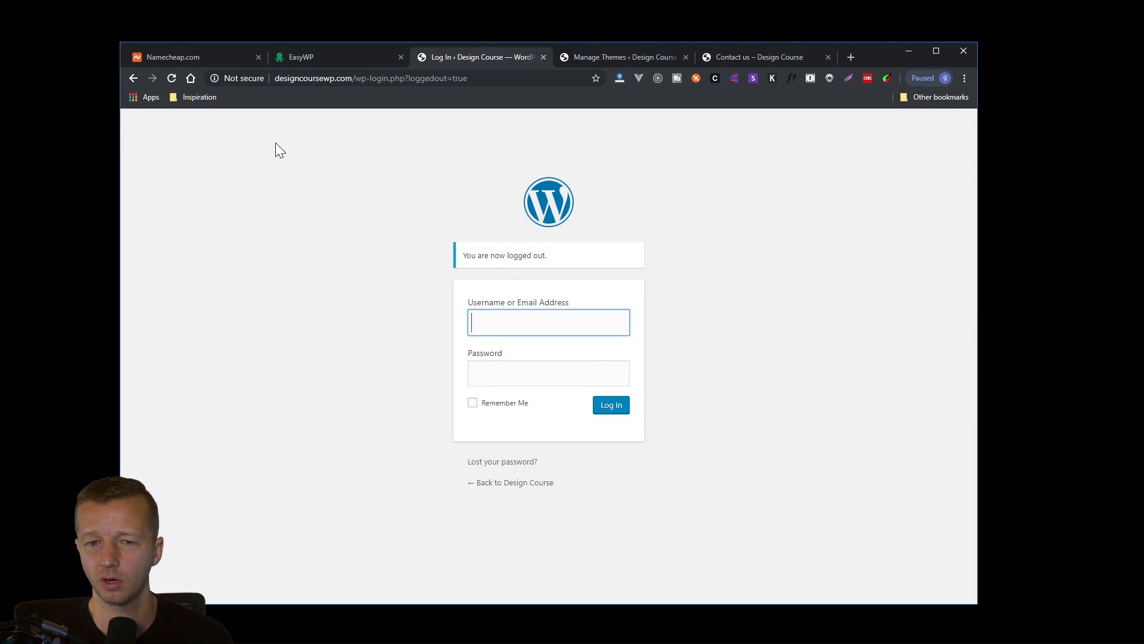
click(342, 78)
drag(352, 78, 528, 76)
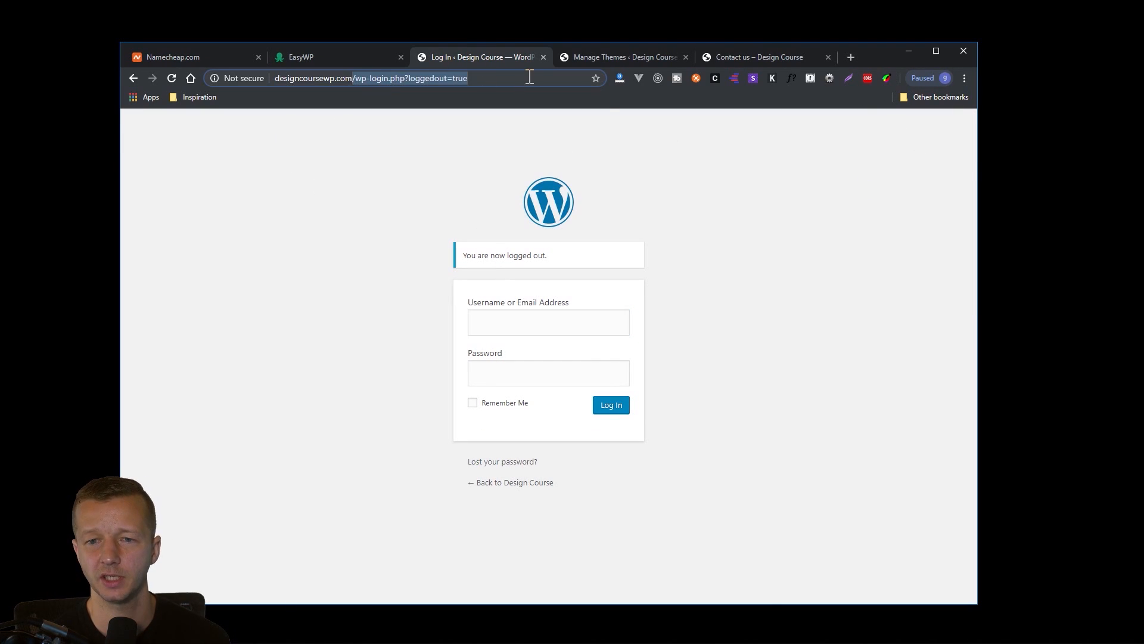
key(BackSpace)
key(Return)
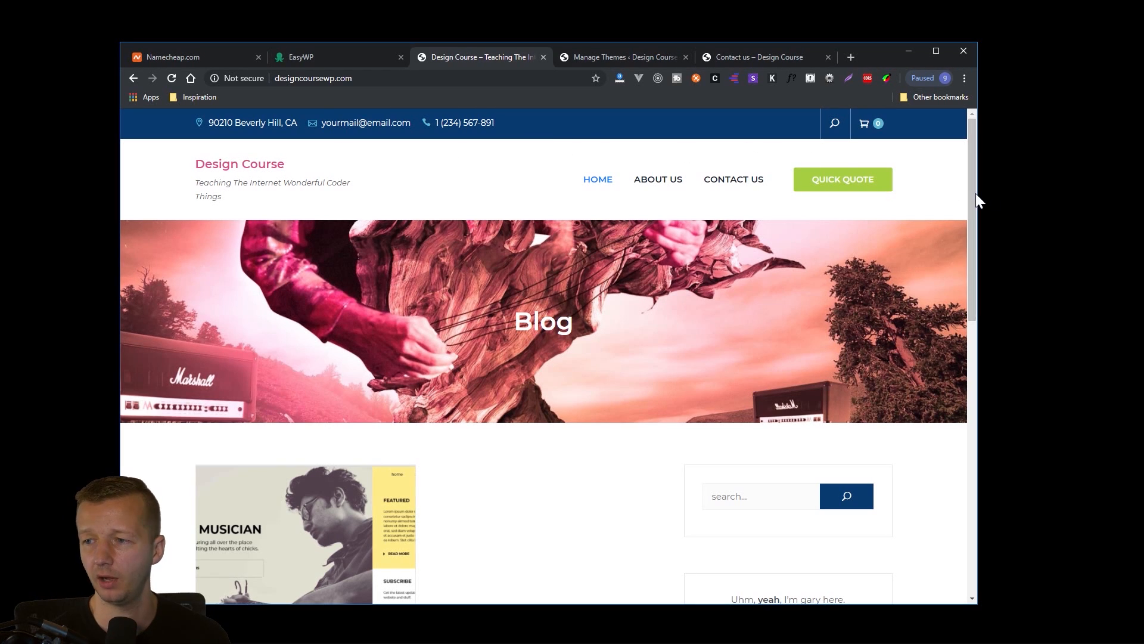
Narrow the window to phone width to inspect the logged-out blog home page's mobile layout, and restore the desktop width.
drag(977, 192, 718, 187)
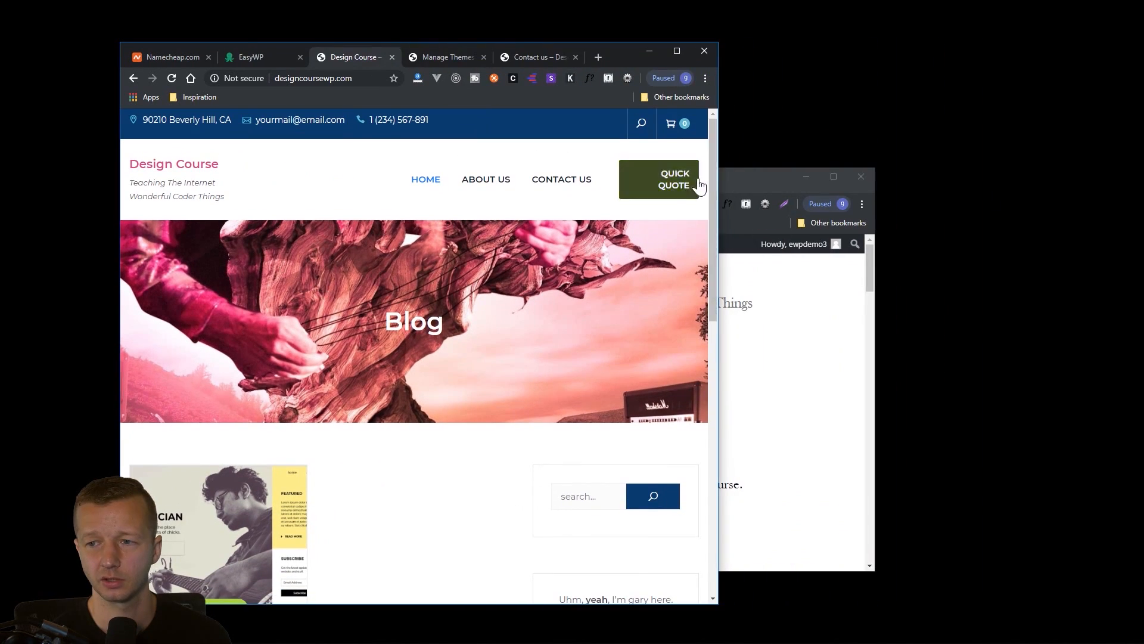
drag(540, 133, 413, 157)
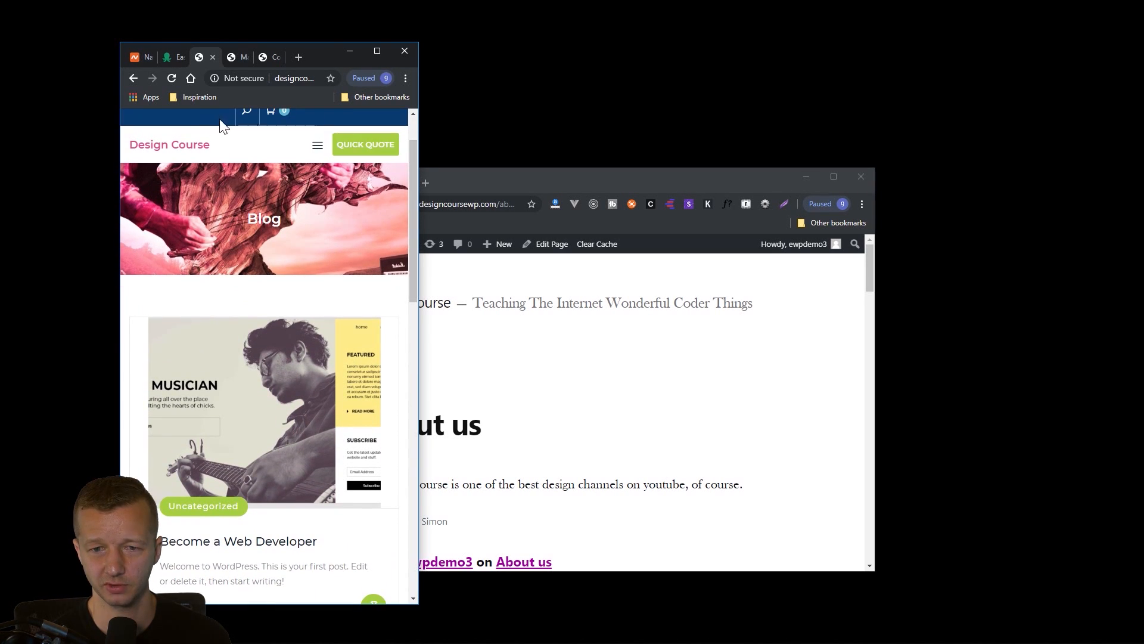
drag(412, 149, 402, 458)
scroll(402, 459, up, 15)
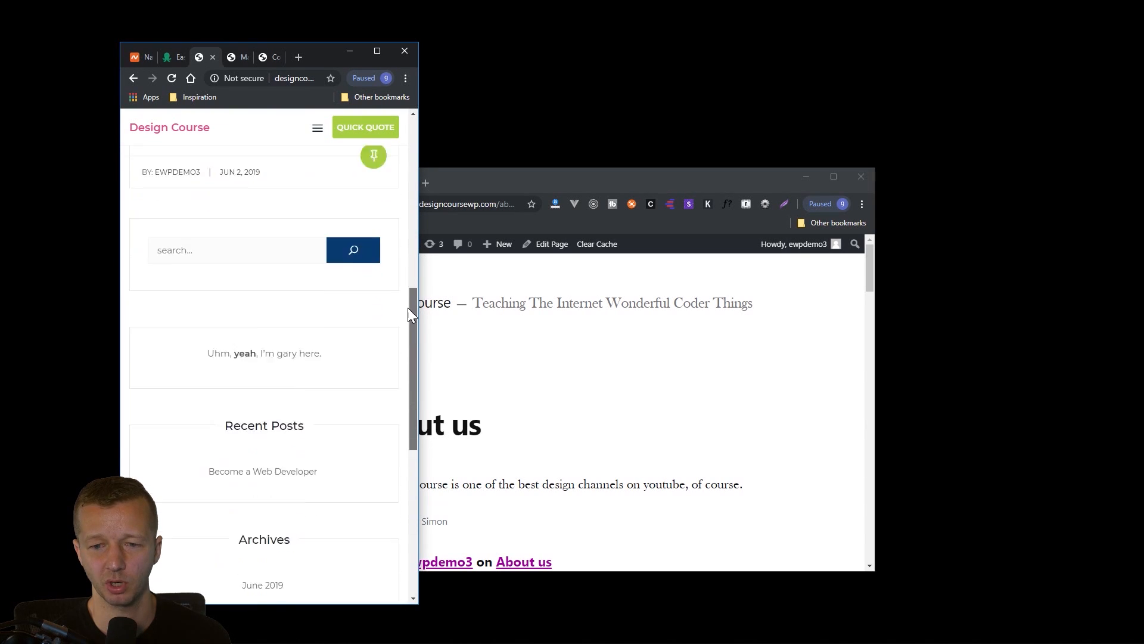
scroll(388, 268, down, 10)
scroll(388, 174, up, 12)
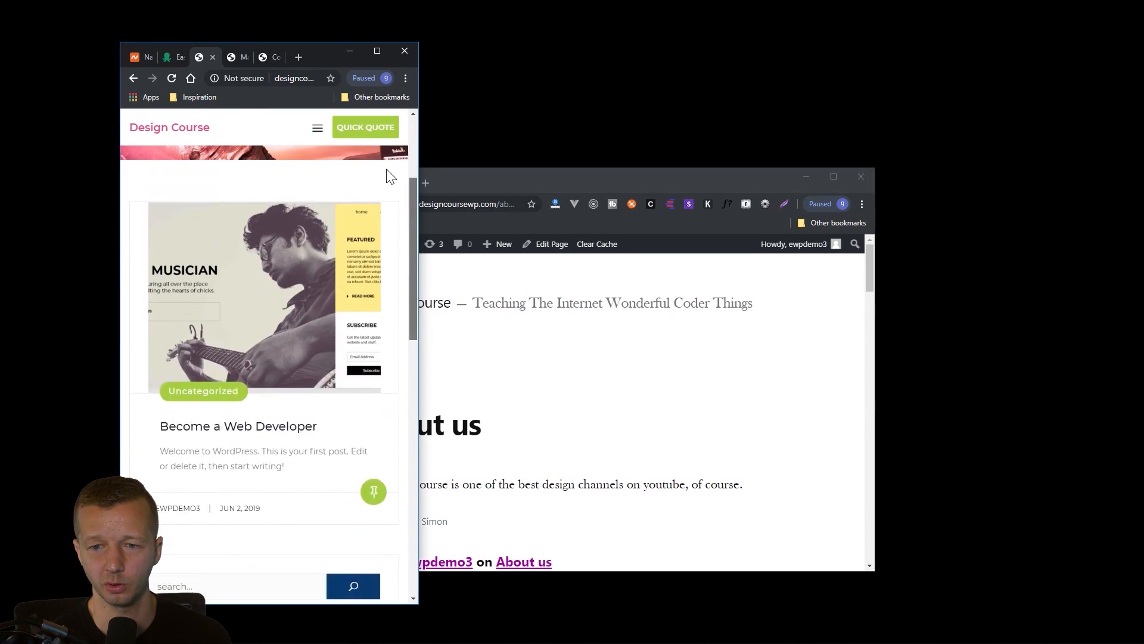
drag(419, 130, 1016, 145)
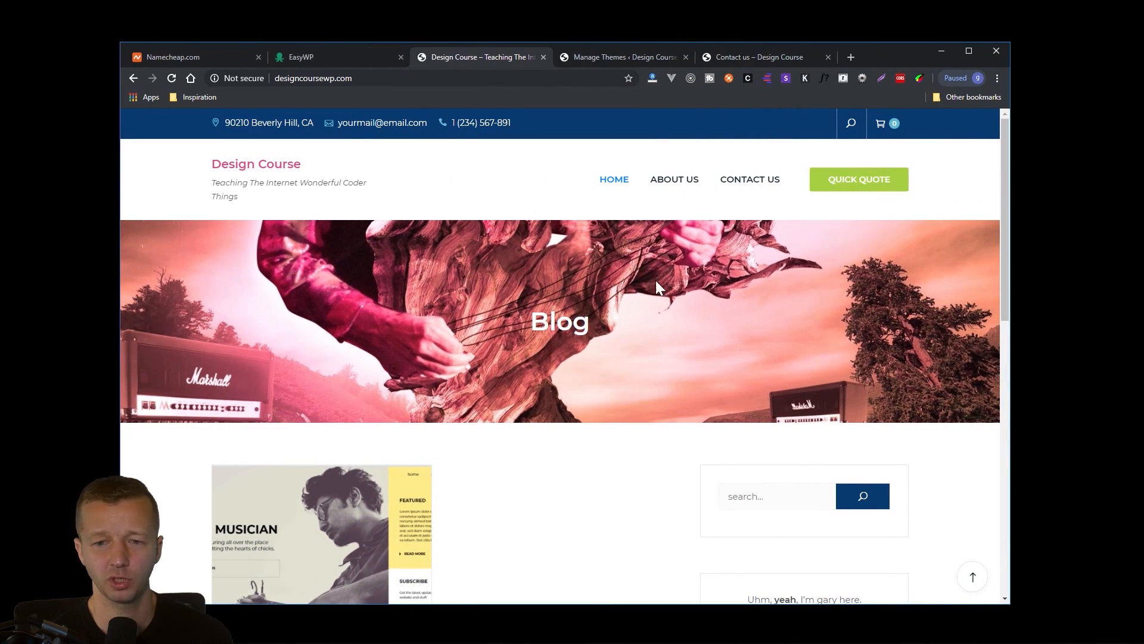